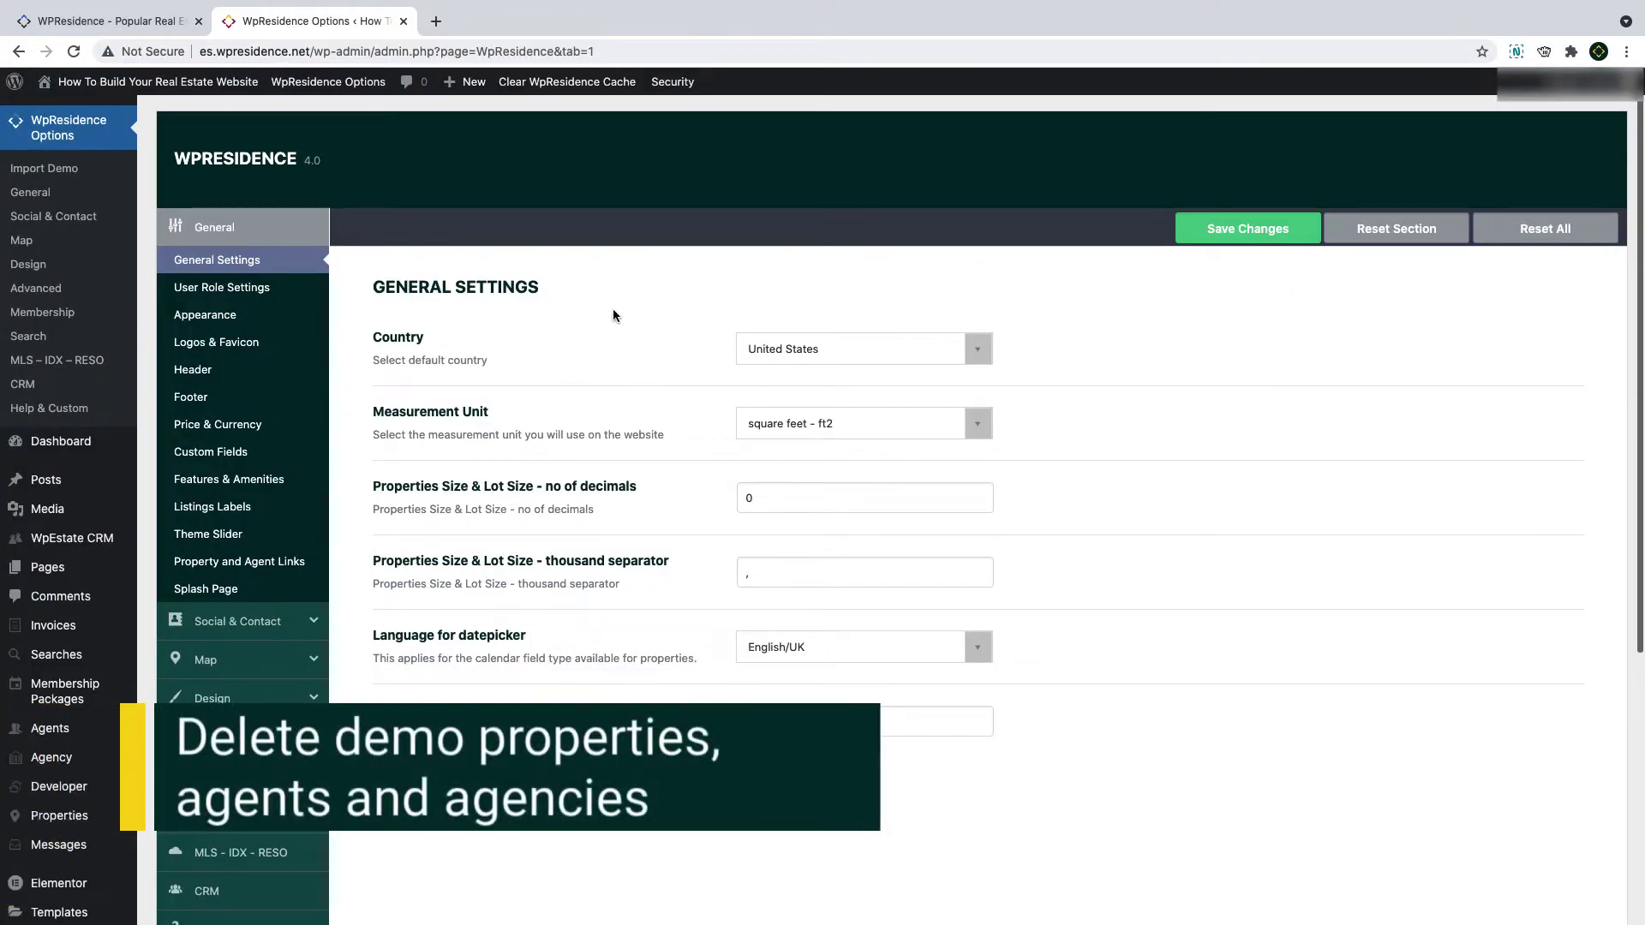
Move the first page of 20 demo properties to the trash
mouse_move(84, 817)
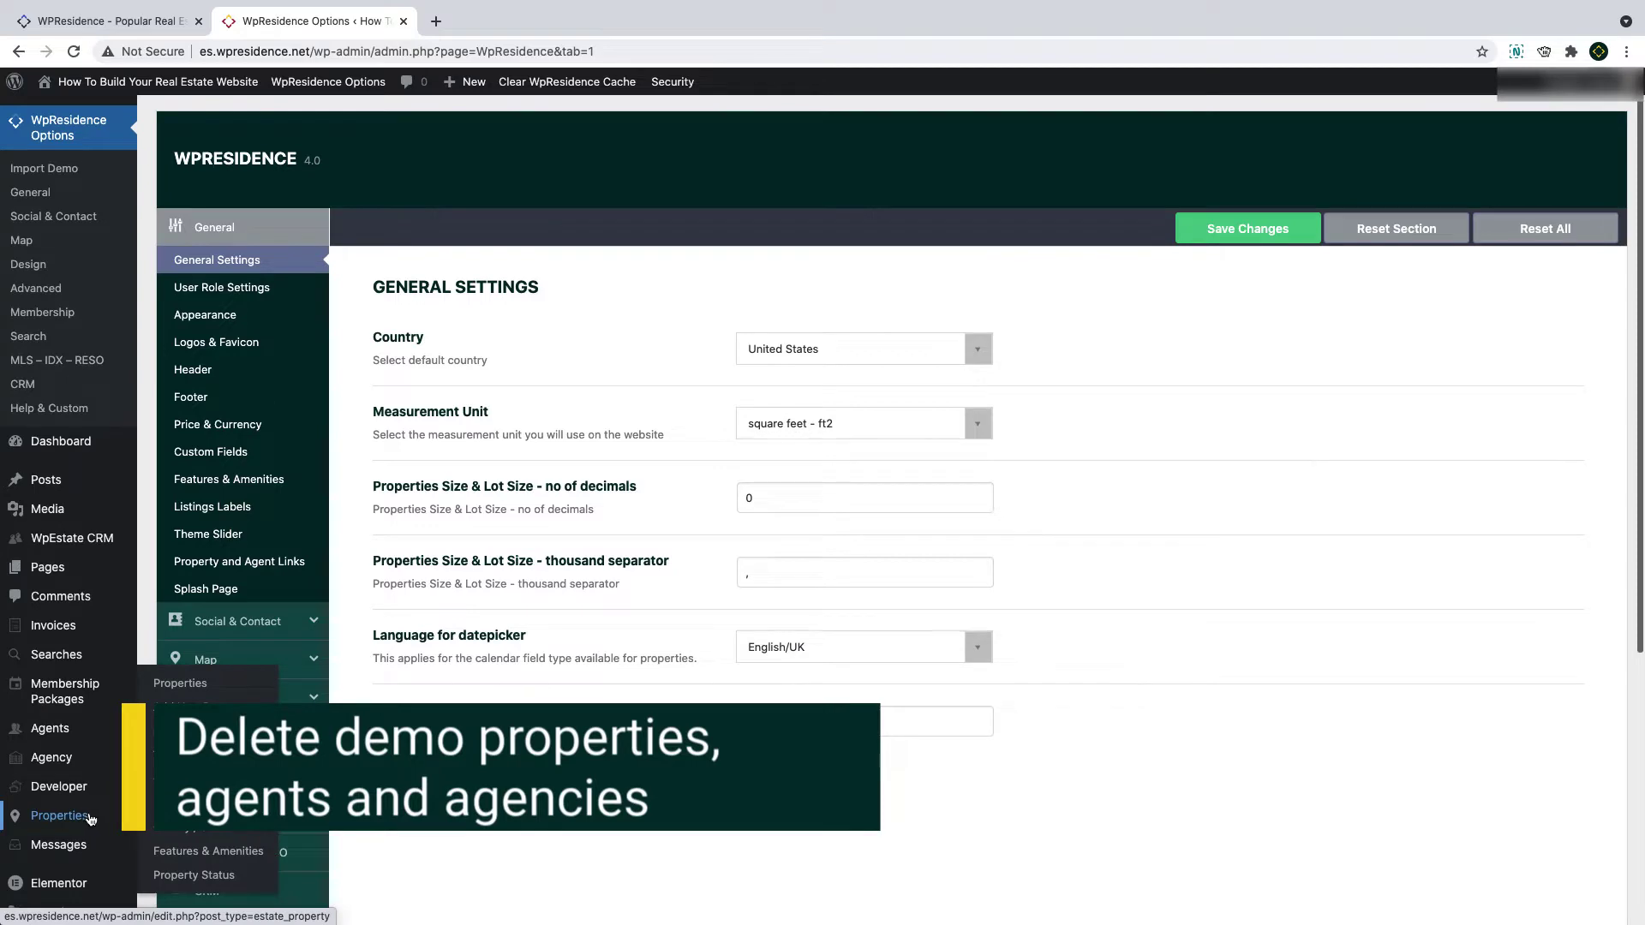
left_click(89, 817)
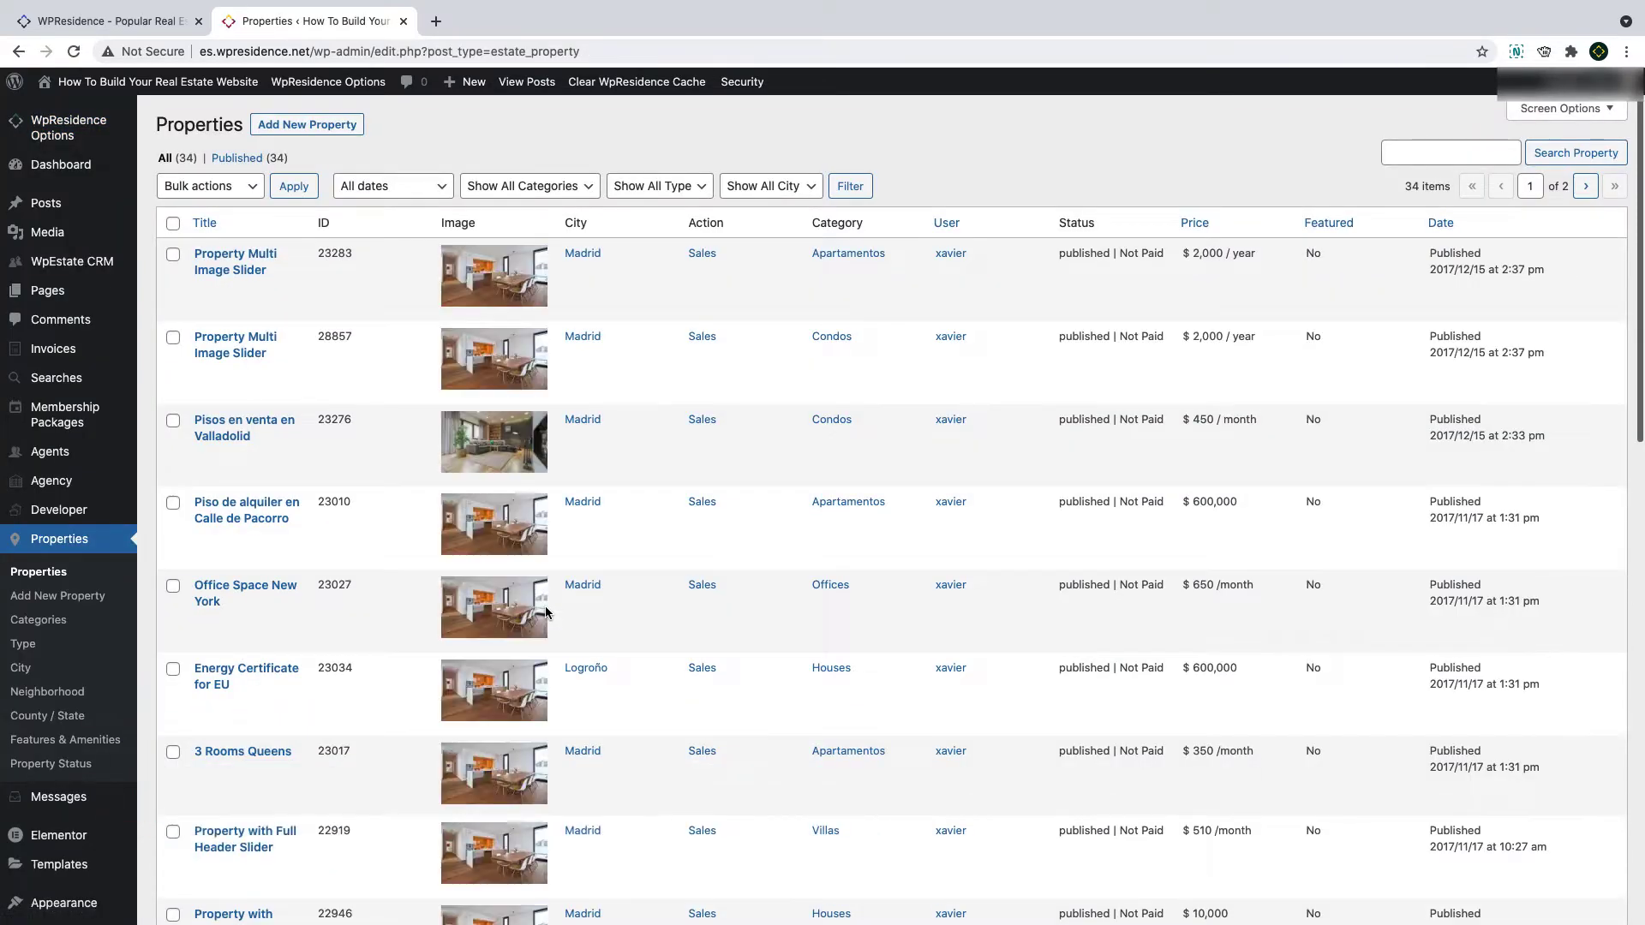
scroll(454, 539, "down", 10)
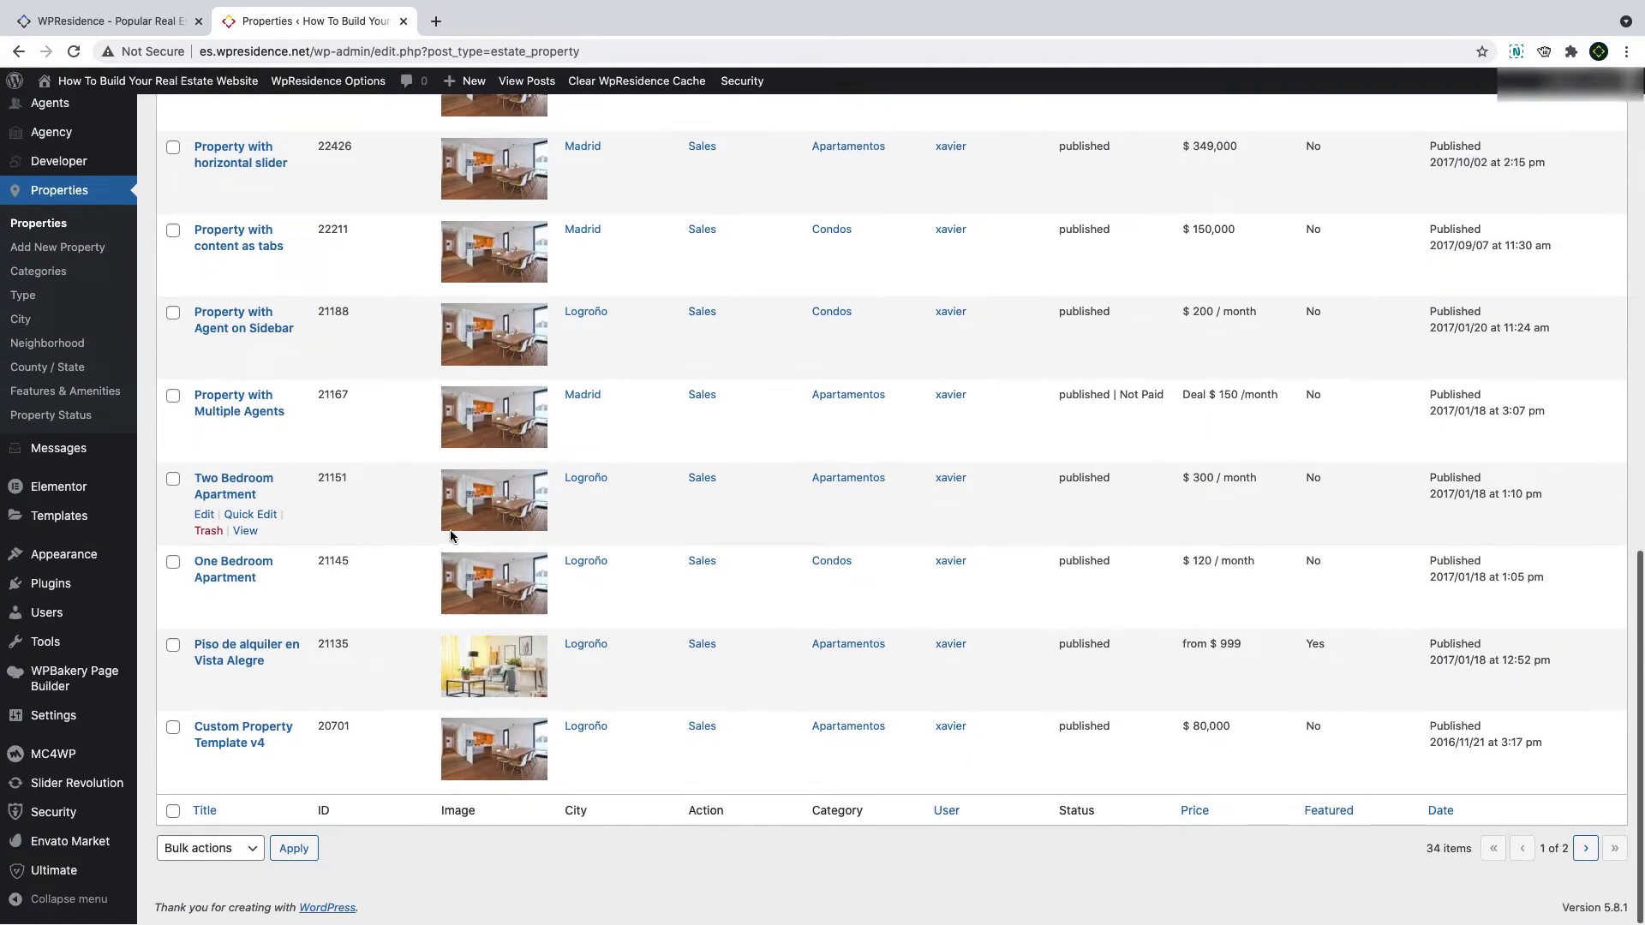
scroll(452, 536, "up", 10)
left_click(172, 225)
left_click(200, 189)
left_click(199, 219)
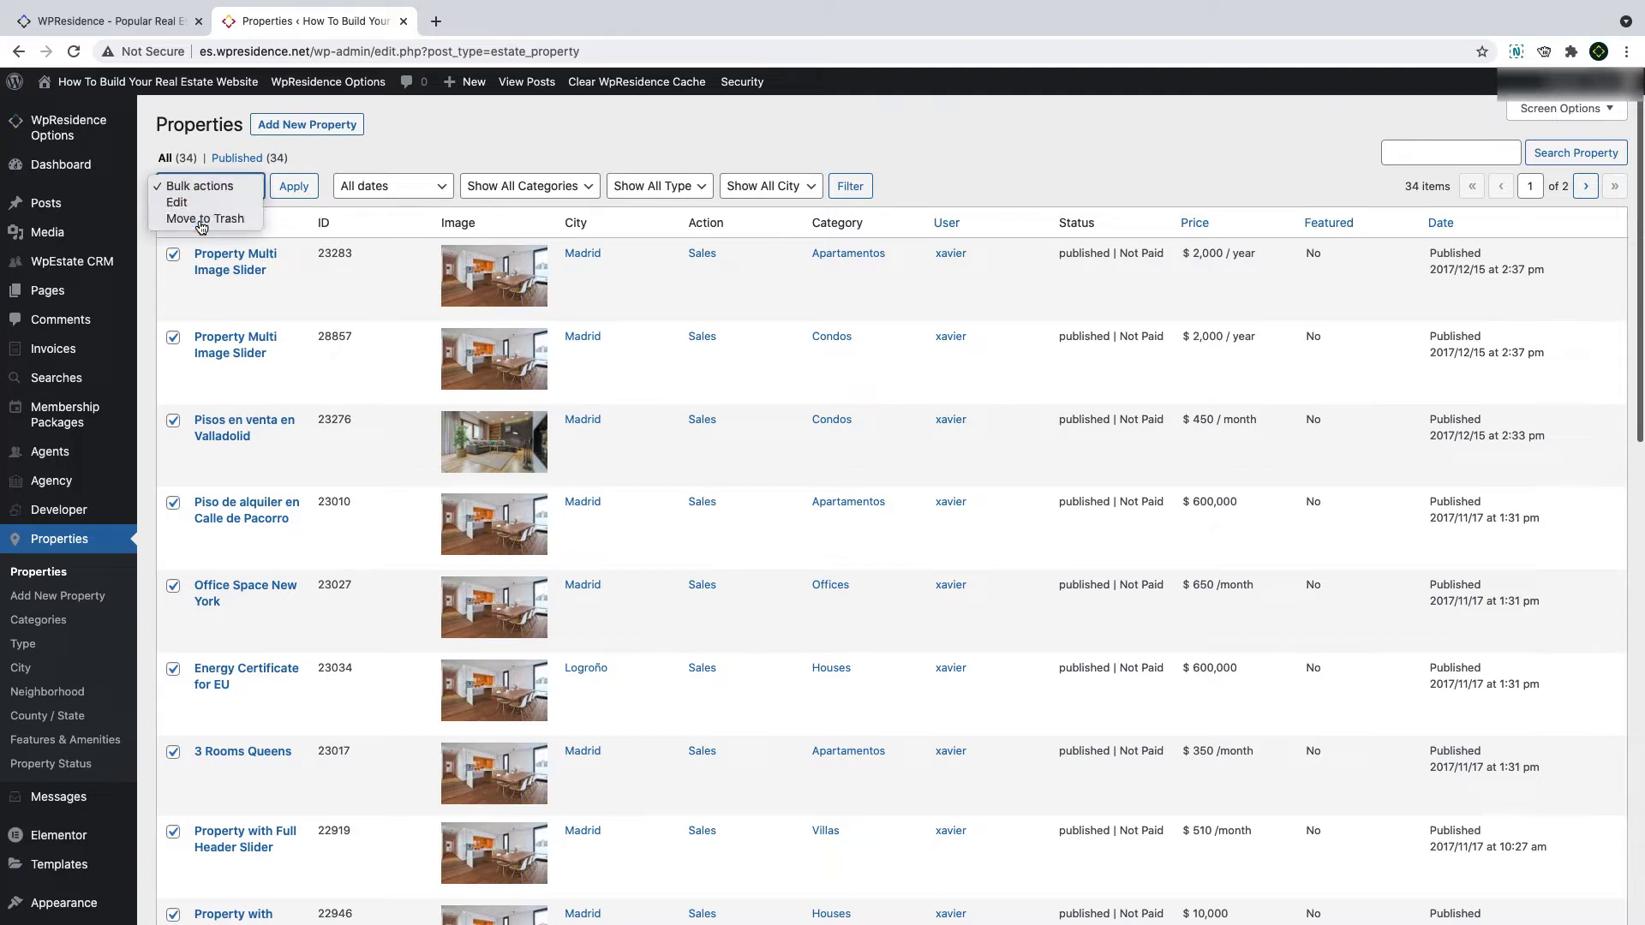
left_click(294, 187)
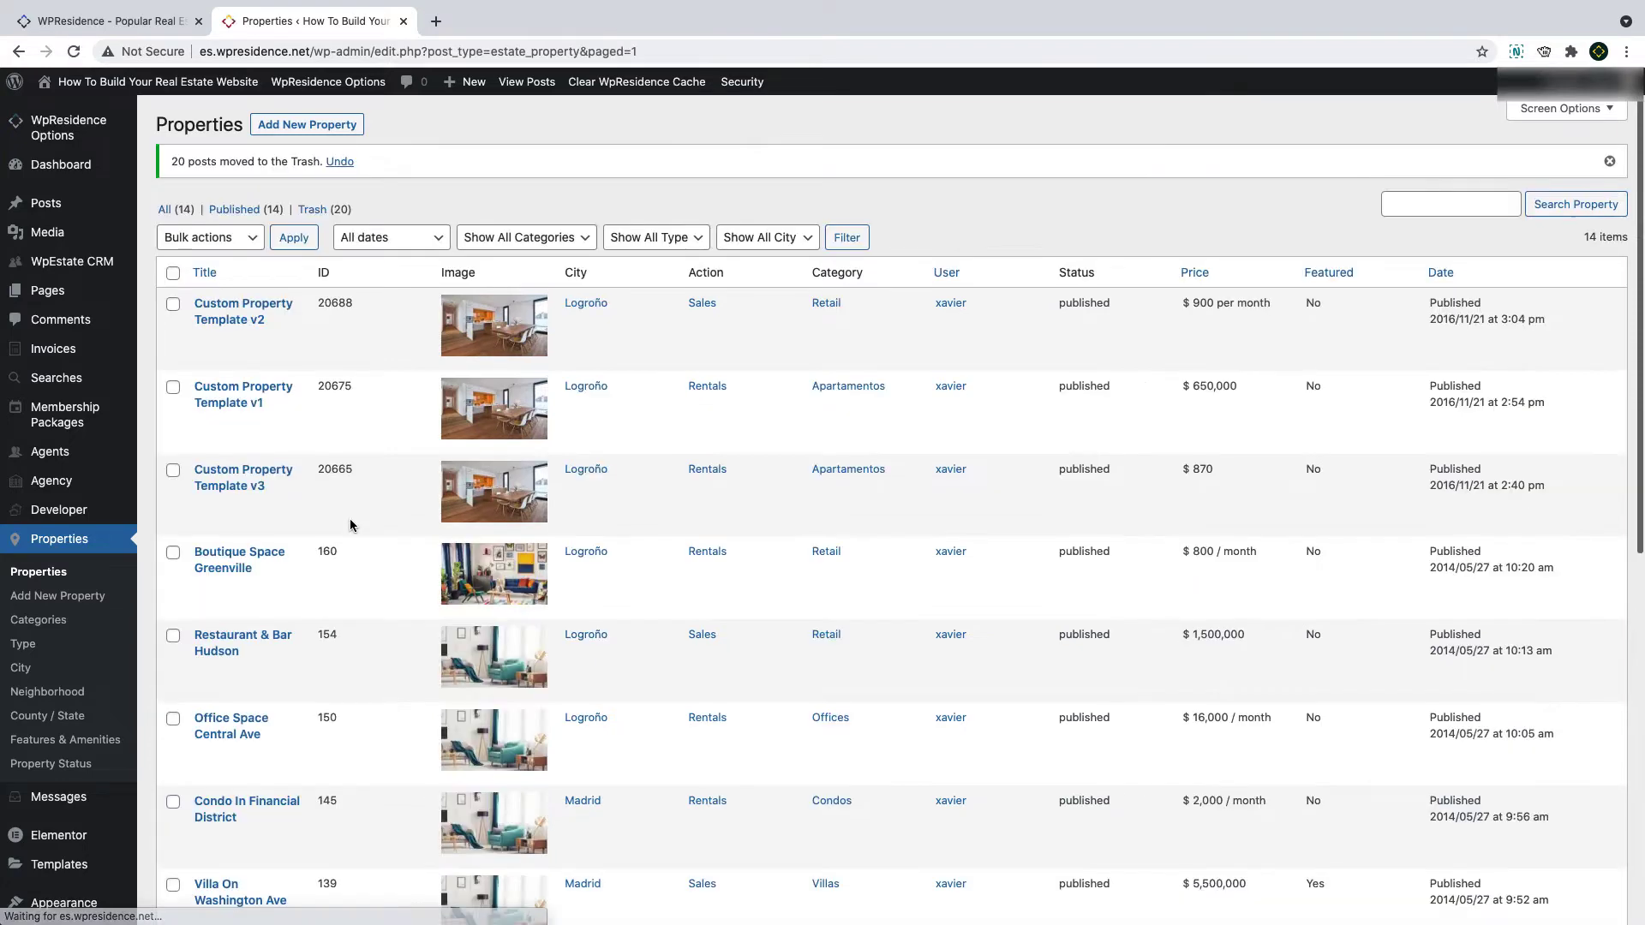
Trash the remaining 14 properties on the second page
left_click(173, 273)
left_click(214, 237)
left_click(216, 268)
left_click(296, 239)
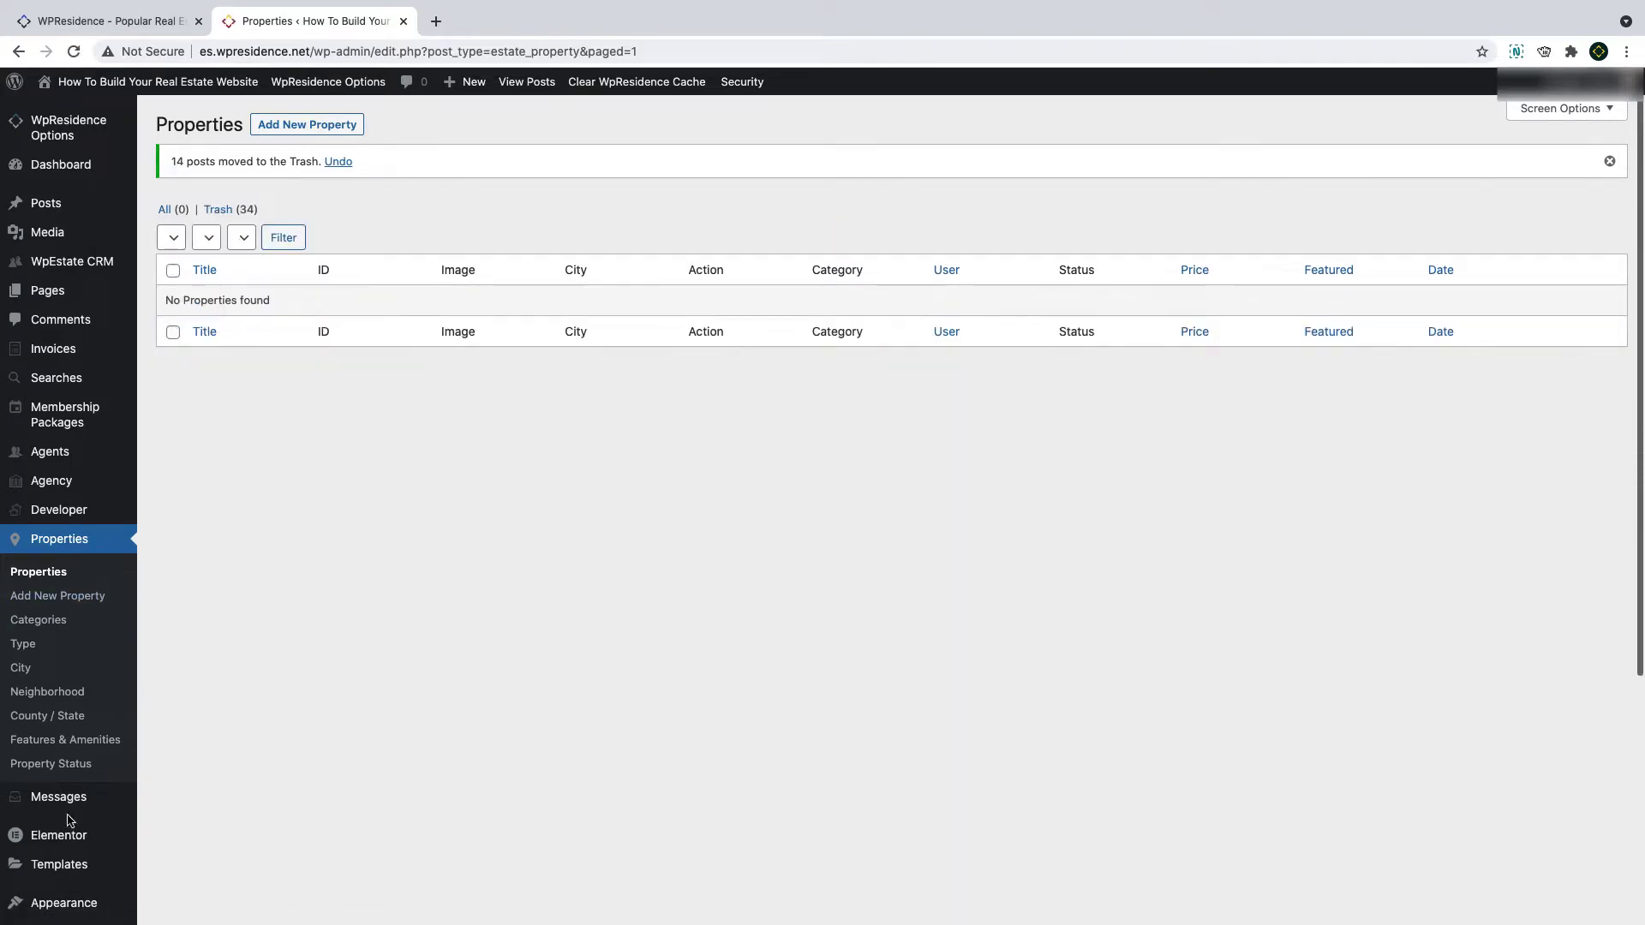
left_click(168, 457)
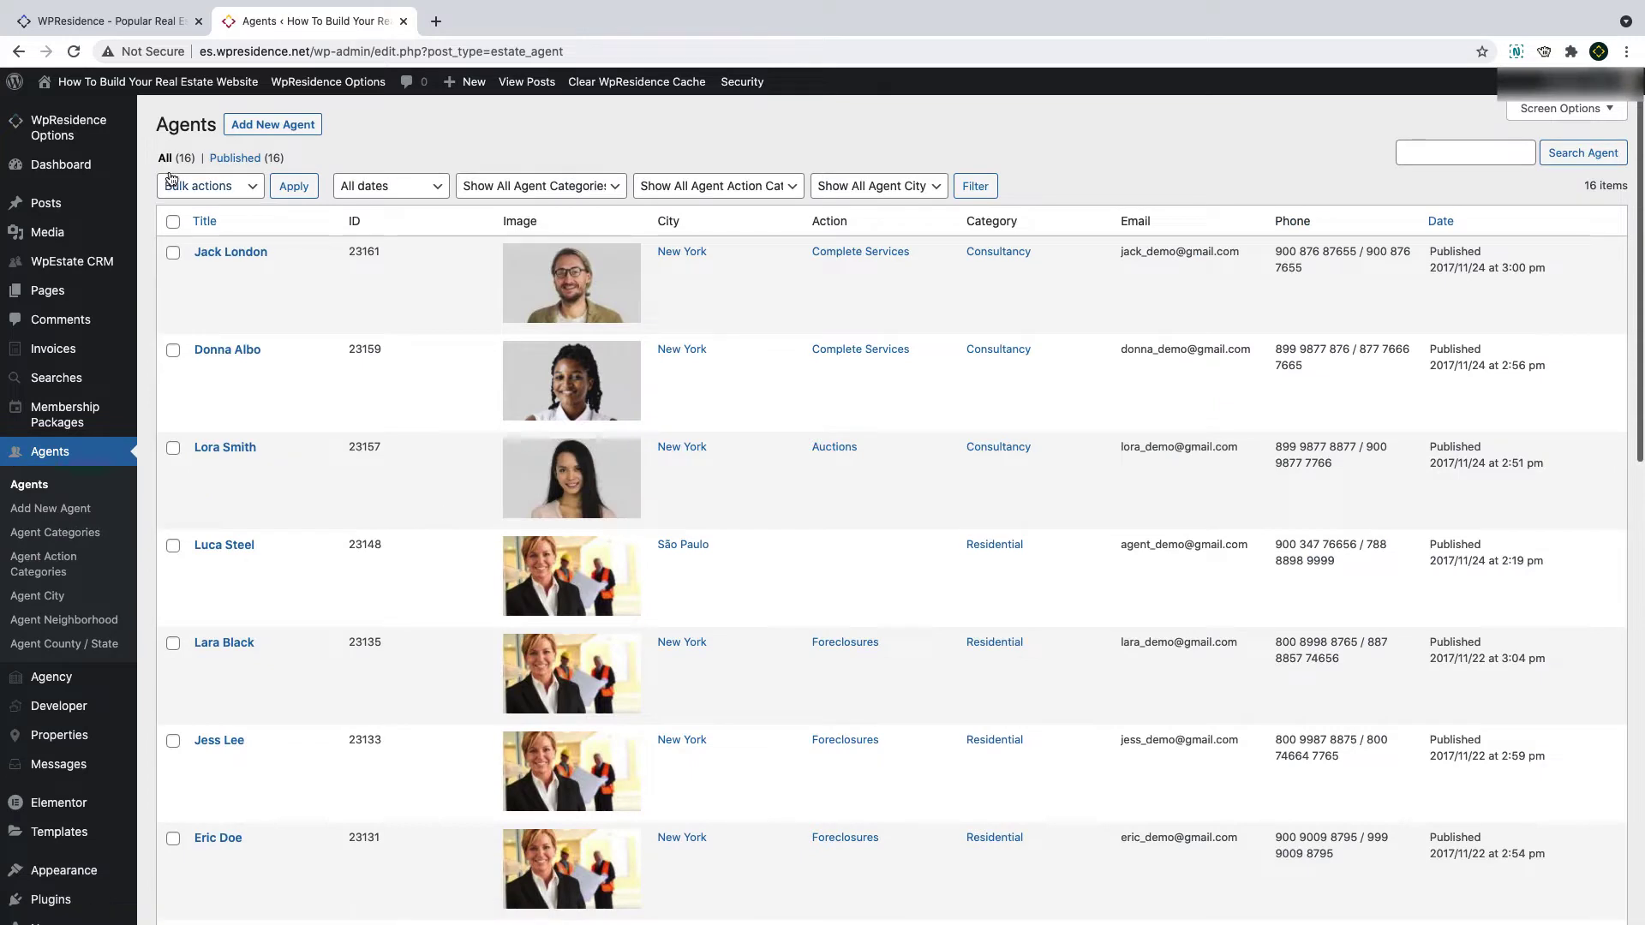
Bulk-trash all 16 demo agents
left_click(172, 221)
left_click(206, 186)
left_click(218, 219)
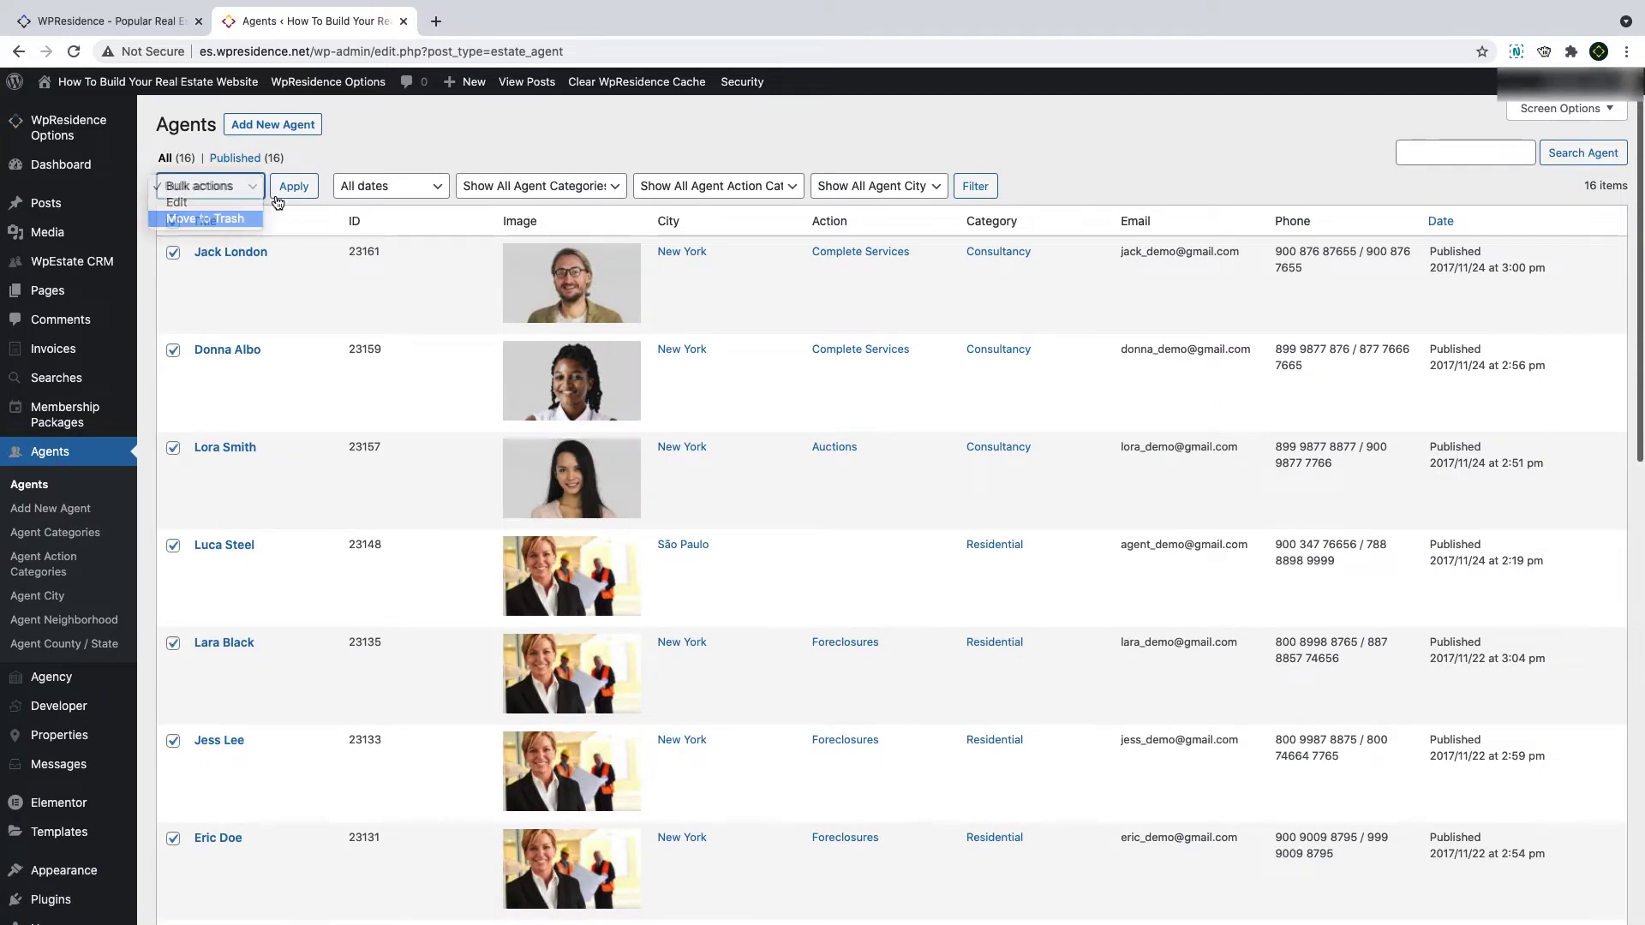
left_click(294, 185)
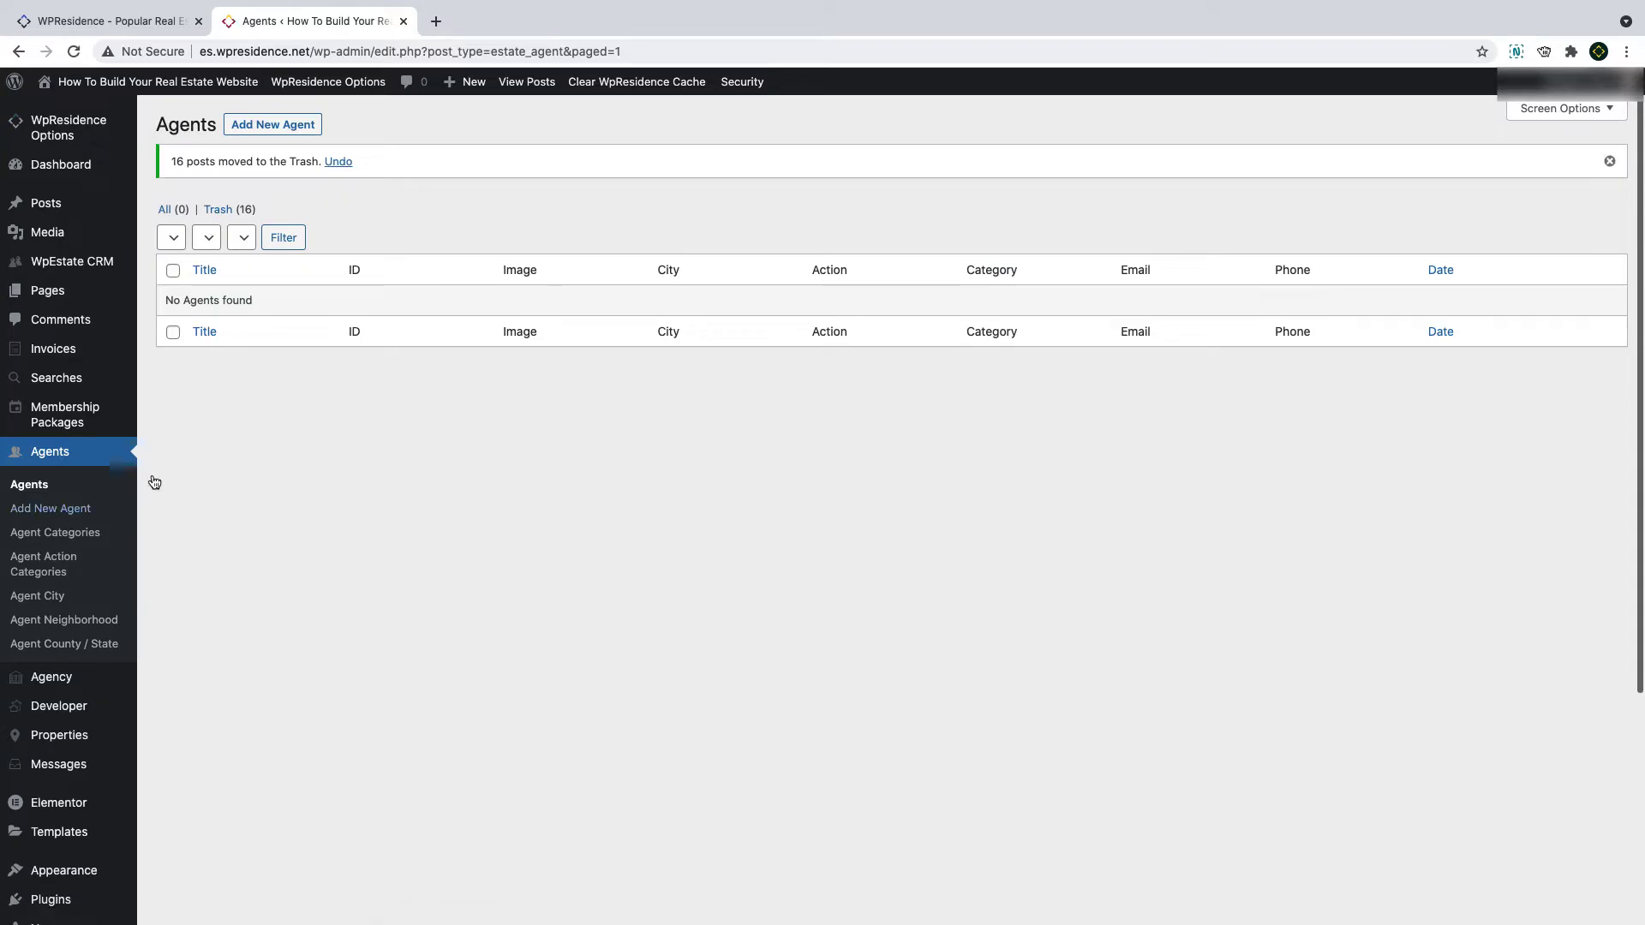
Bulk-trash the three demo agencies
left_click(146, 683)
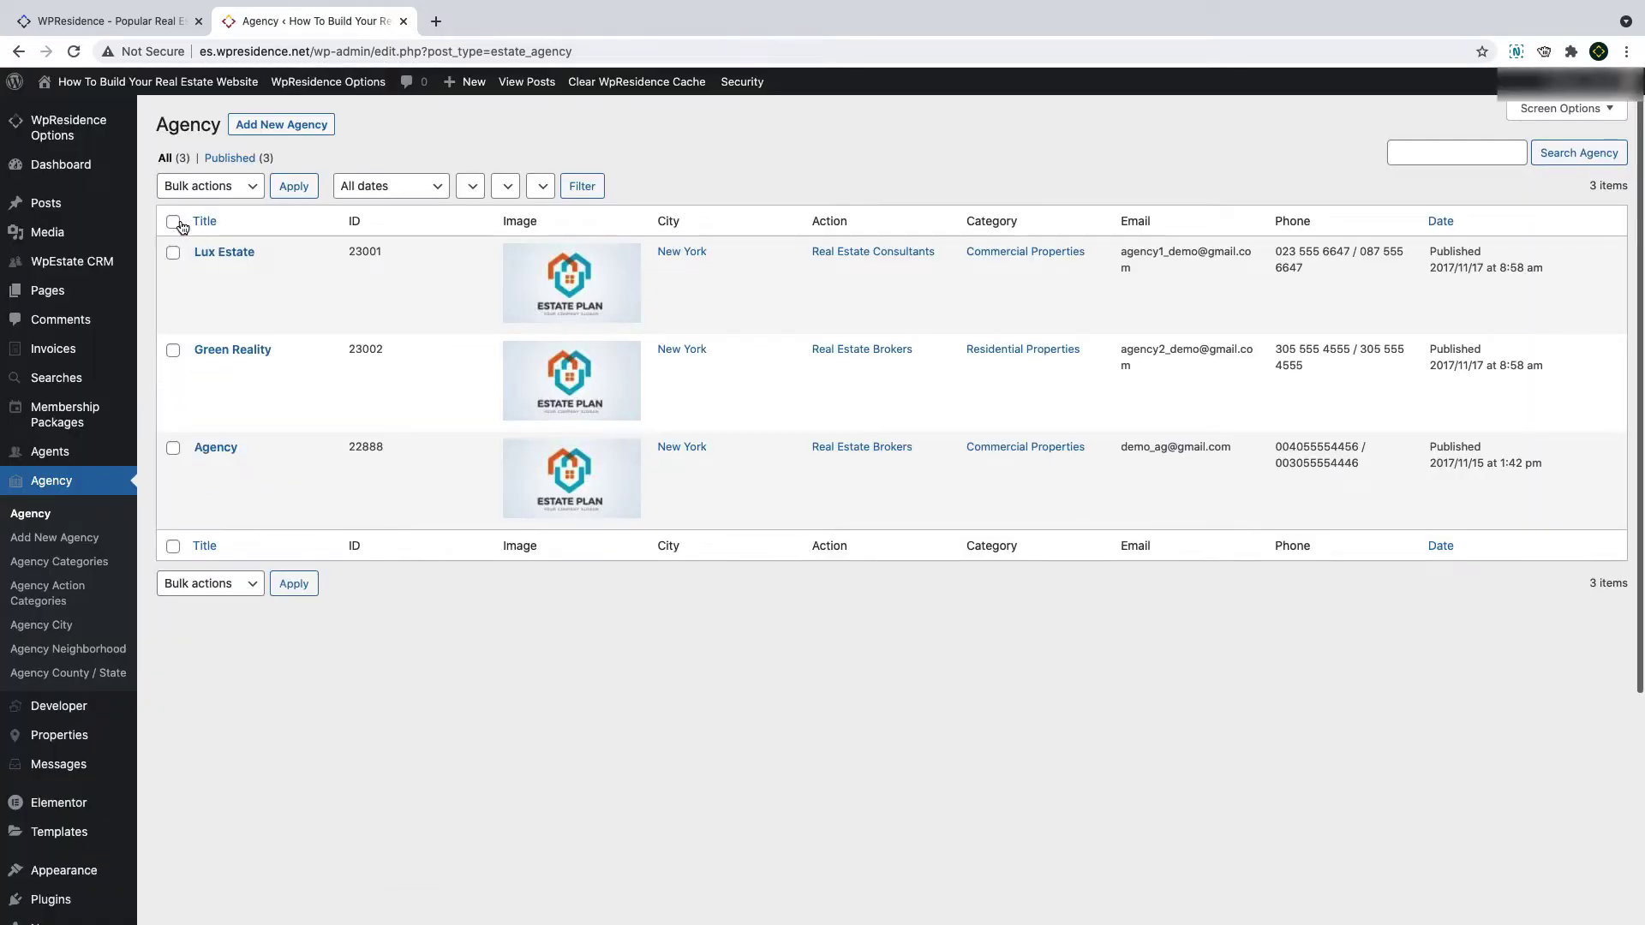
left_click(176, 224)
left_click(219, 187)
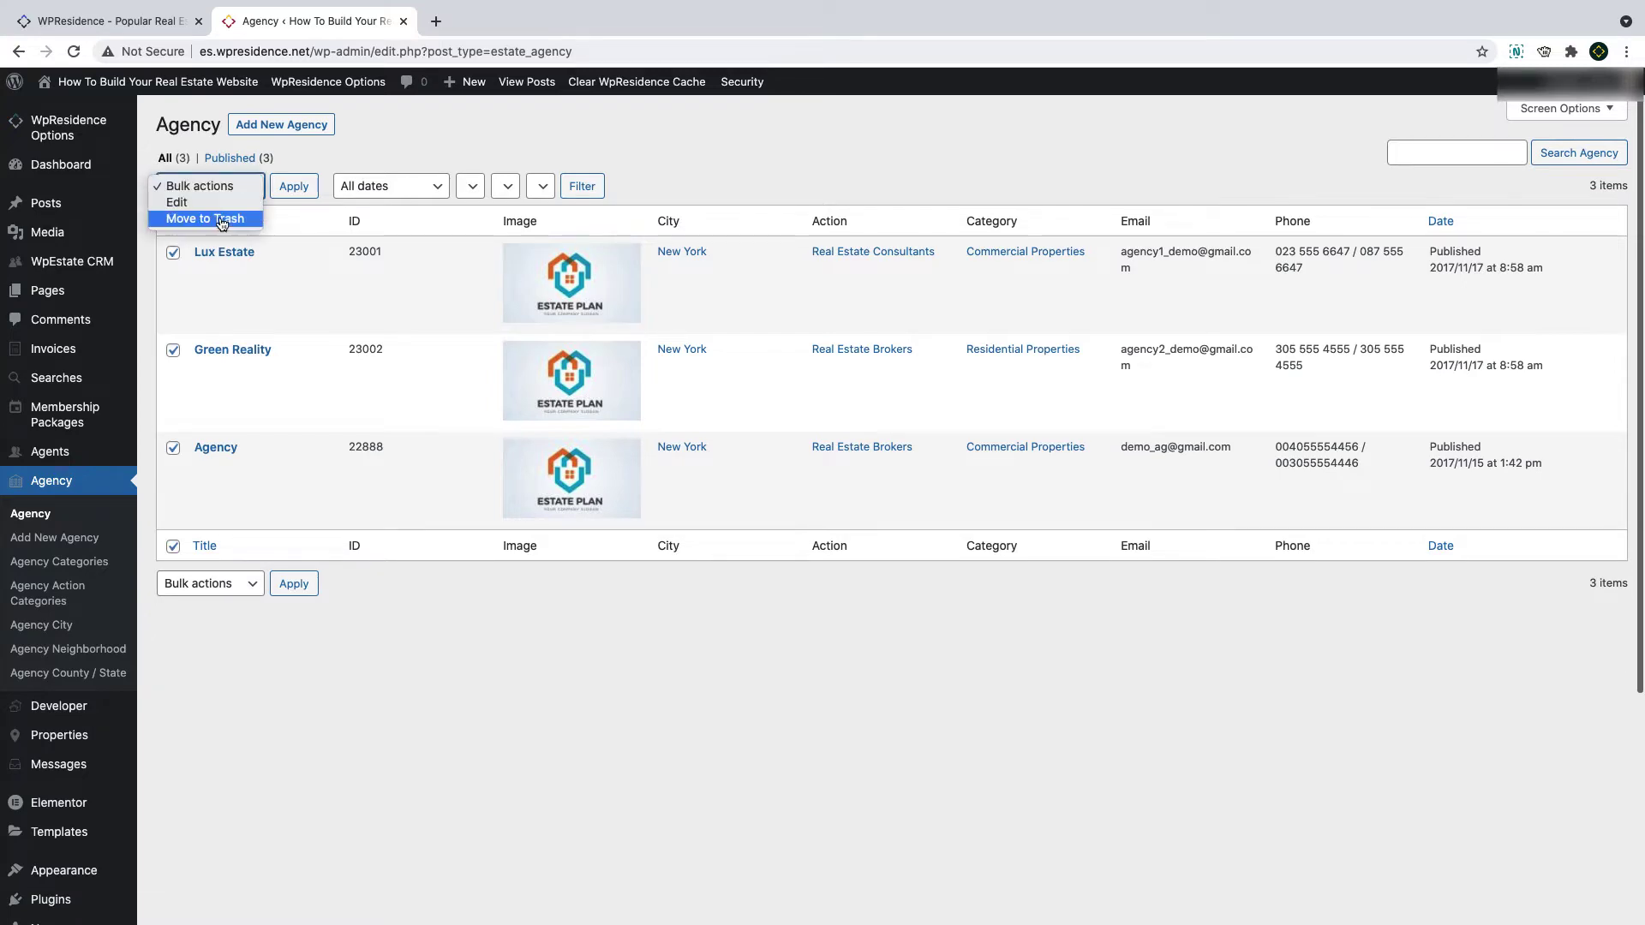
left_click(221, 219)
left_click(293, 186)
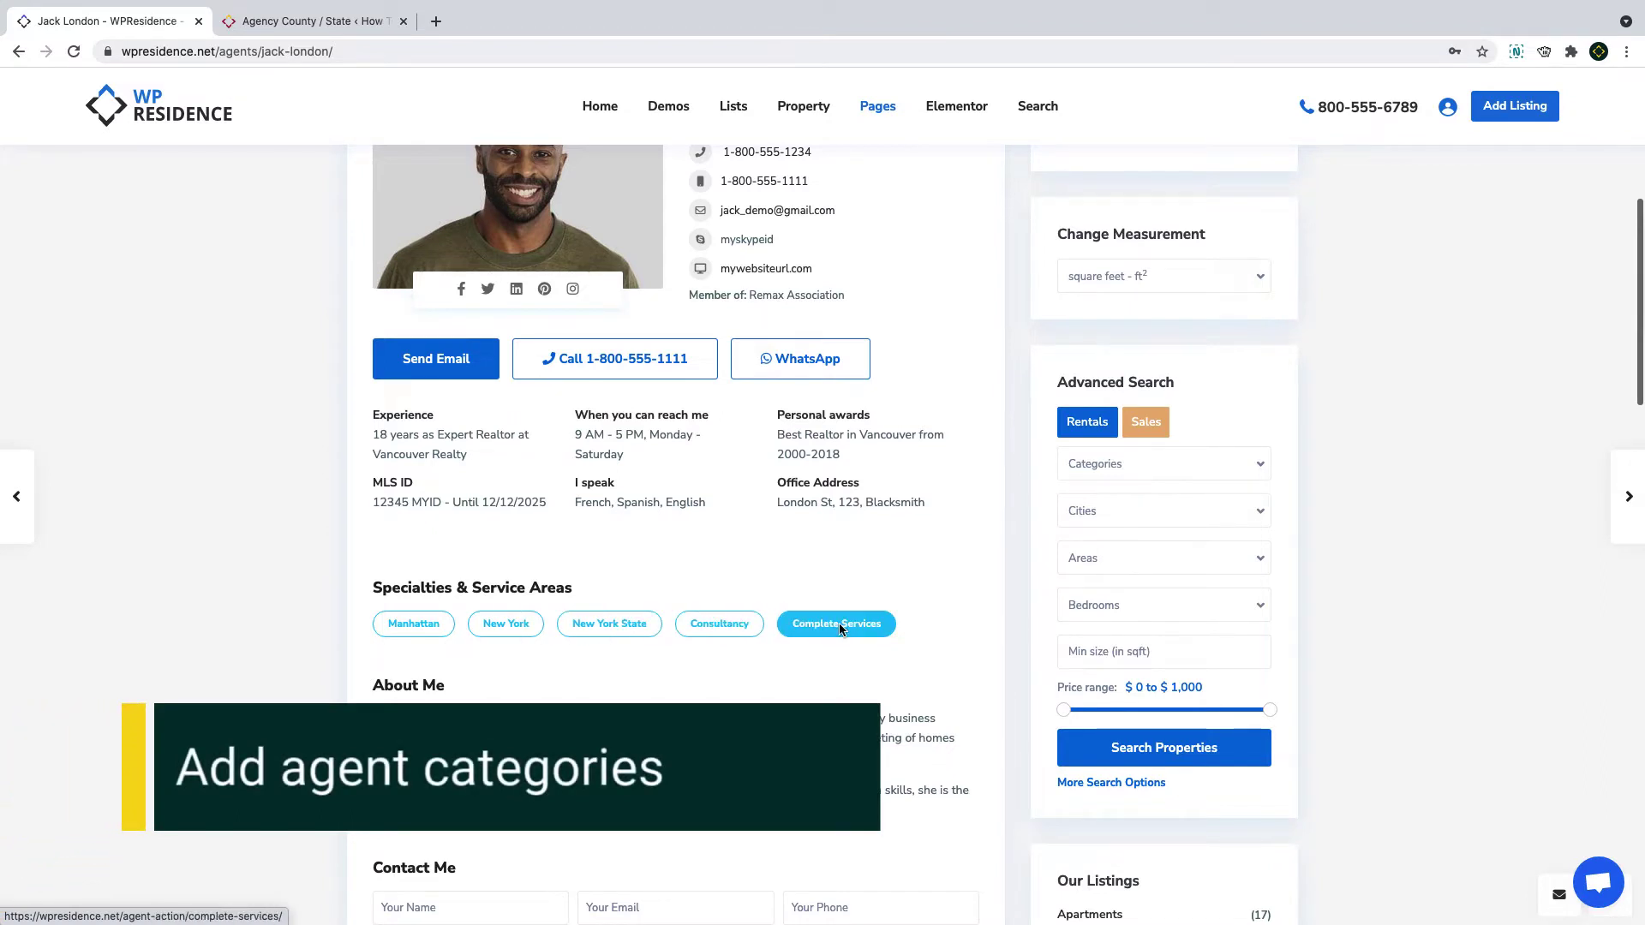
Open the 'Agents in Manhattan' archive from the agent's Manhattan tag and browse its three agents
left_click(416, 624)
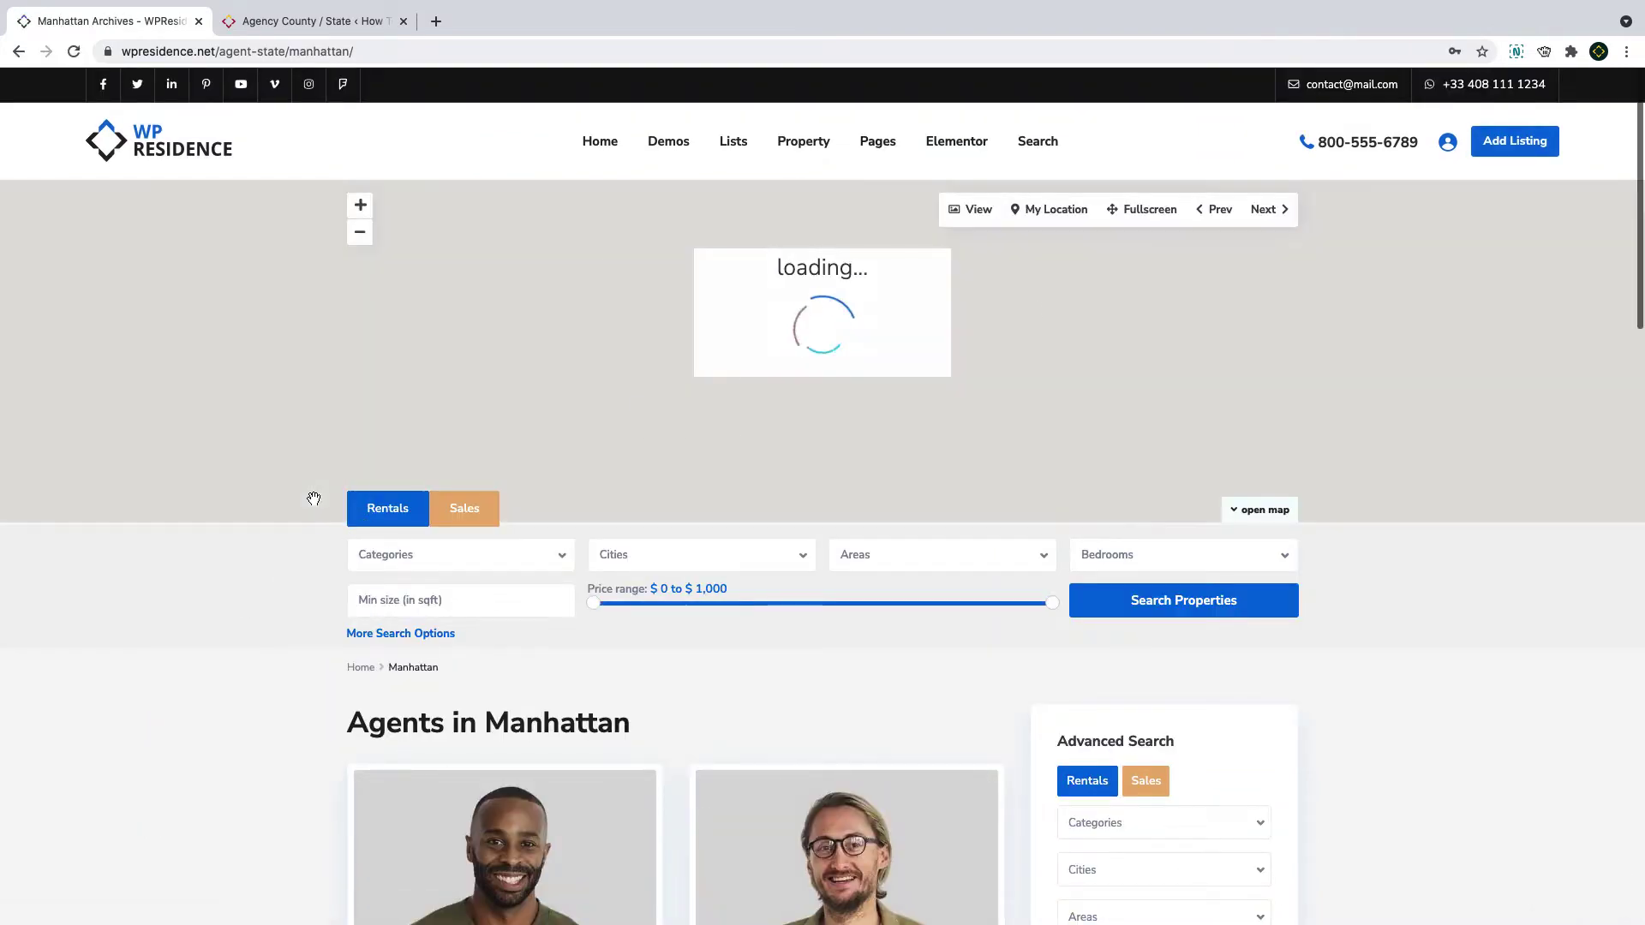
scroll(316, 497, "down", 8)
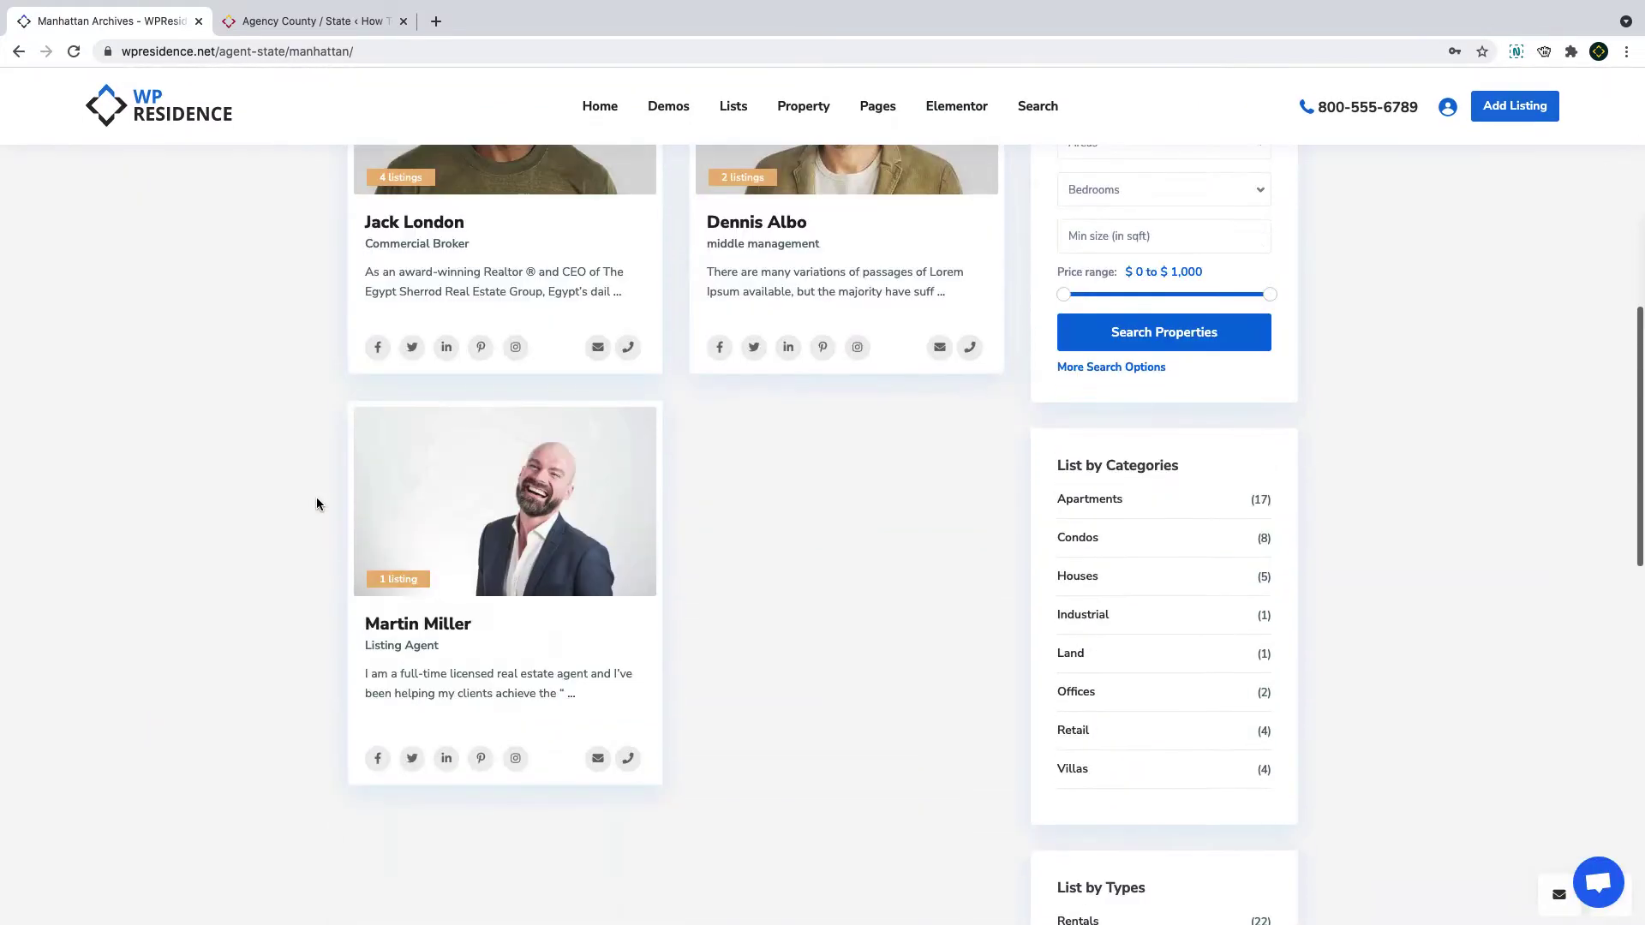
scroll(317, 504, "up", 9)
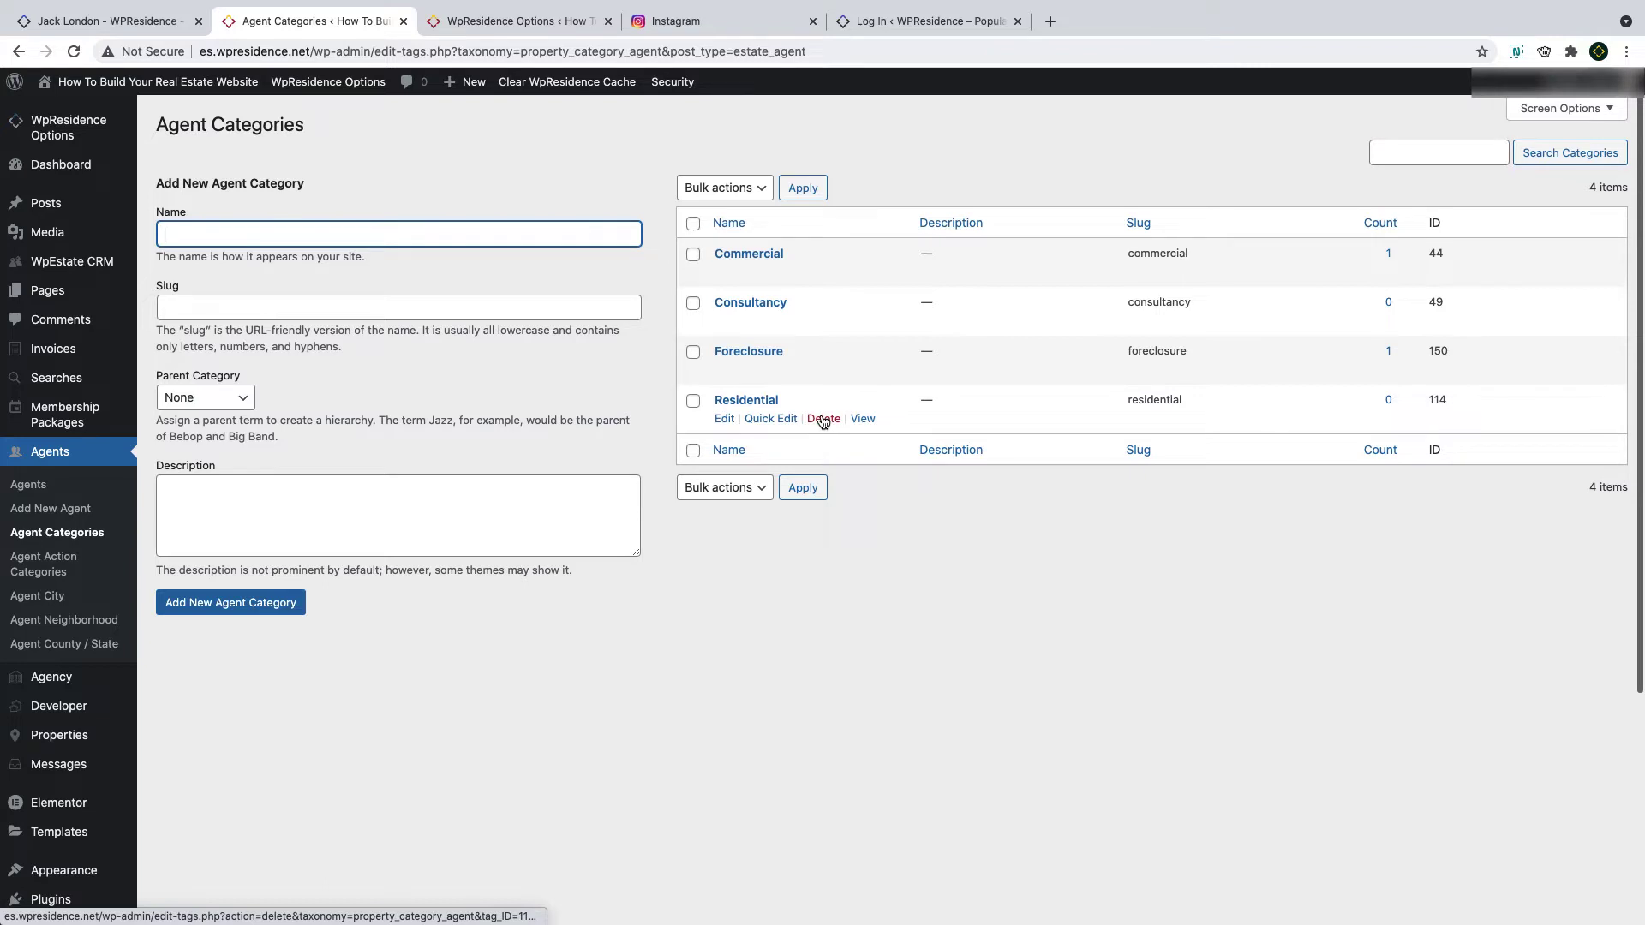
Permanently delete the Consultancy agent category and edit and save the Foreclosure category
left_click(823, 321)
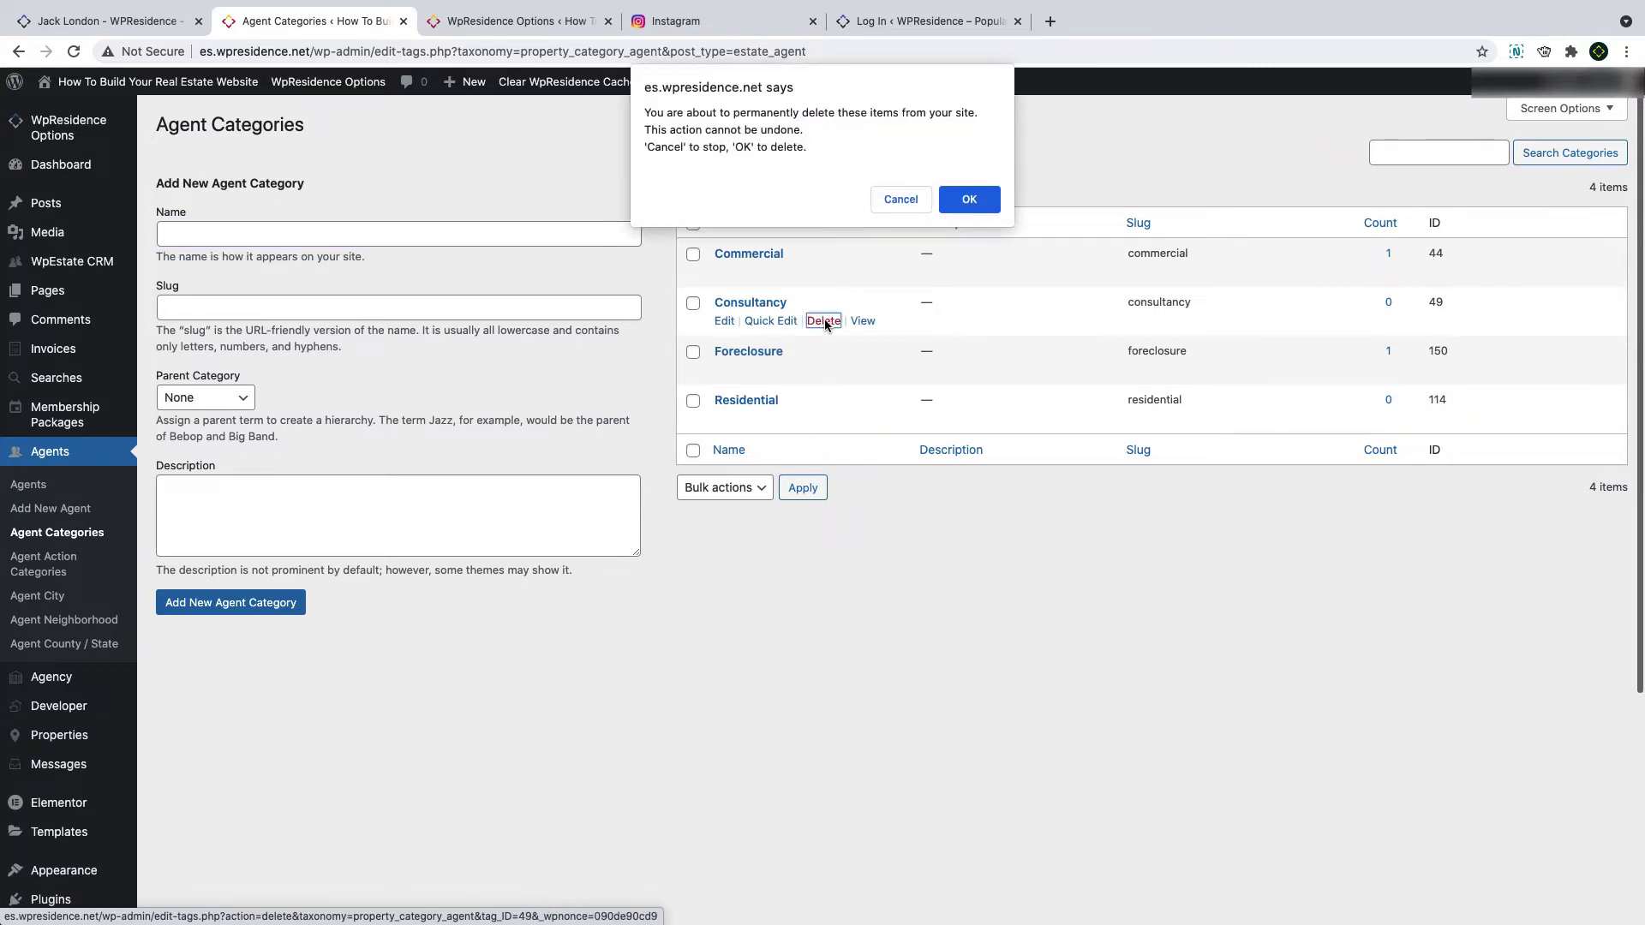
left_click(971, 203)
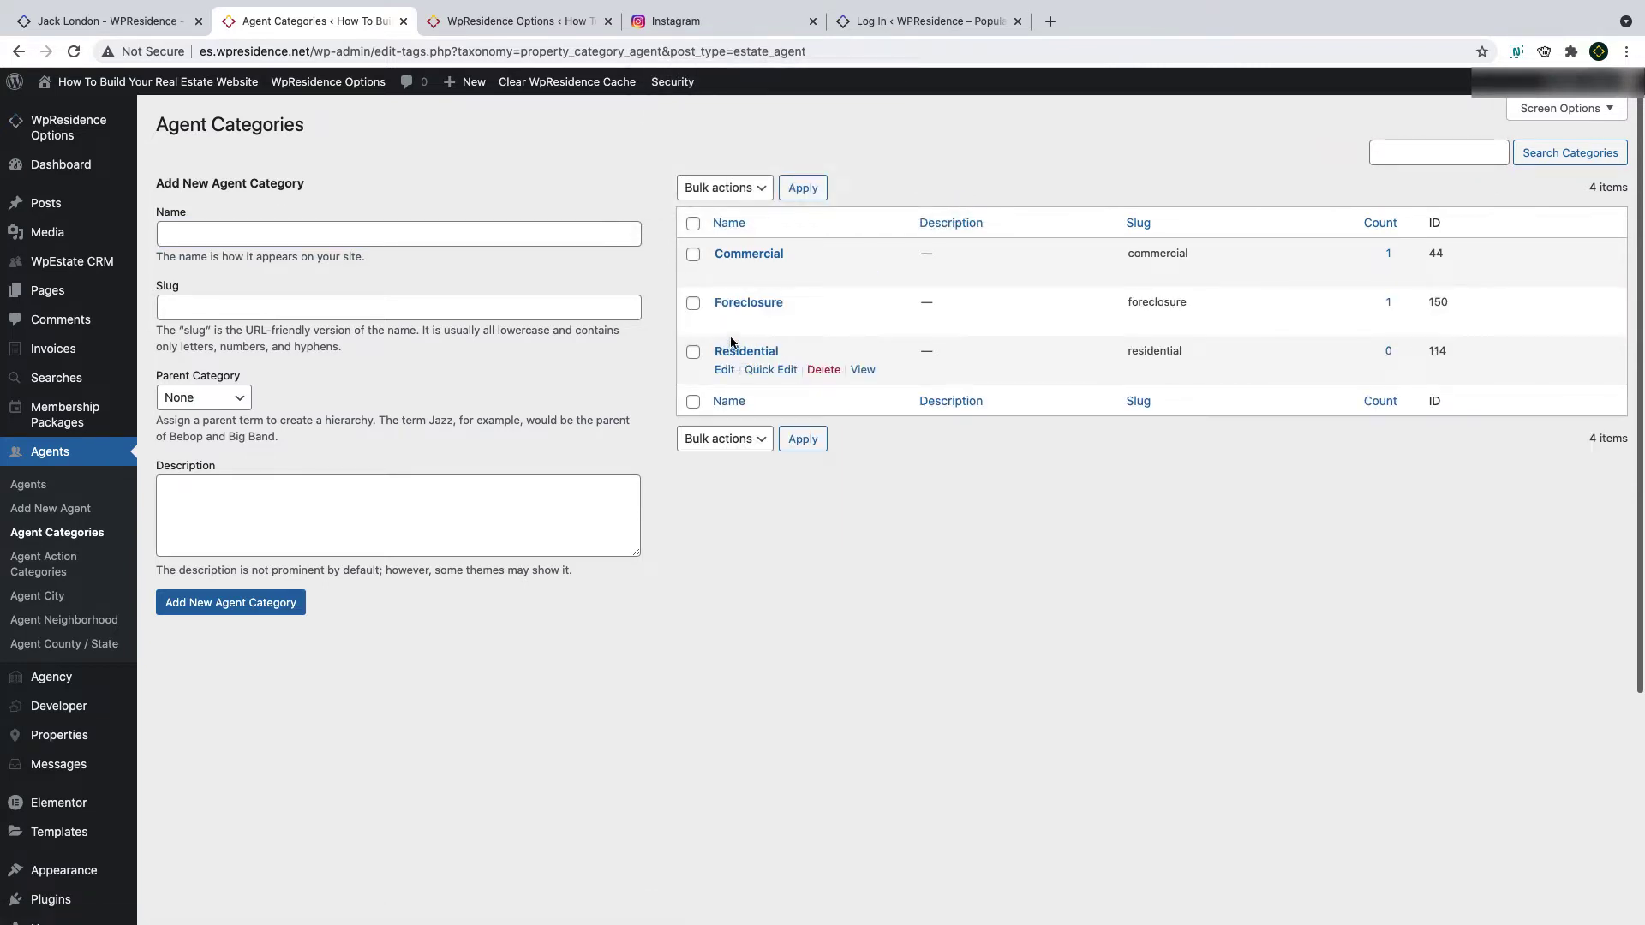
left_click(724, 322)
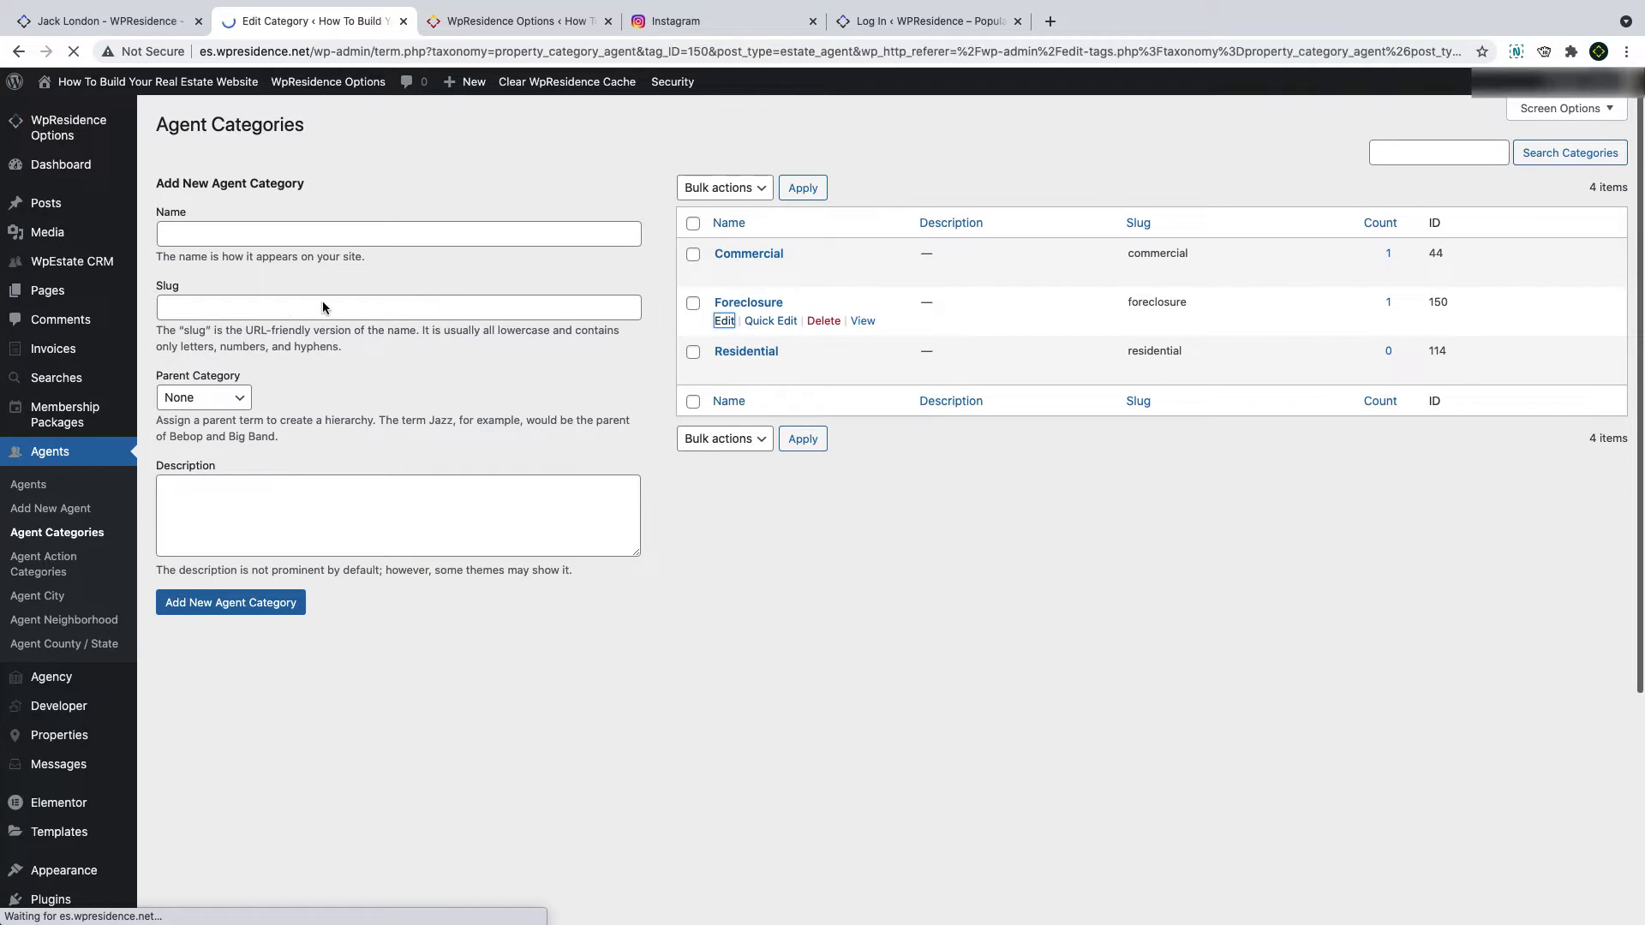
left_click(487, 169)
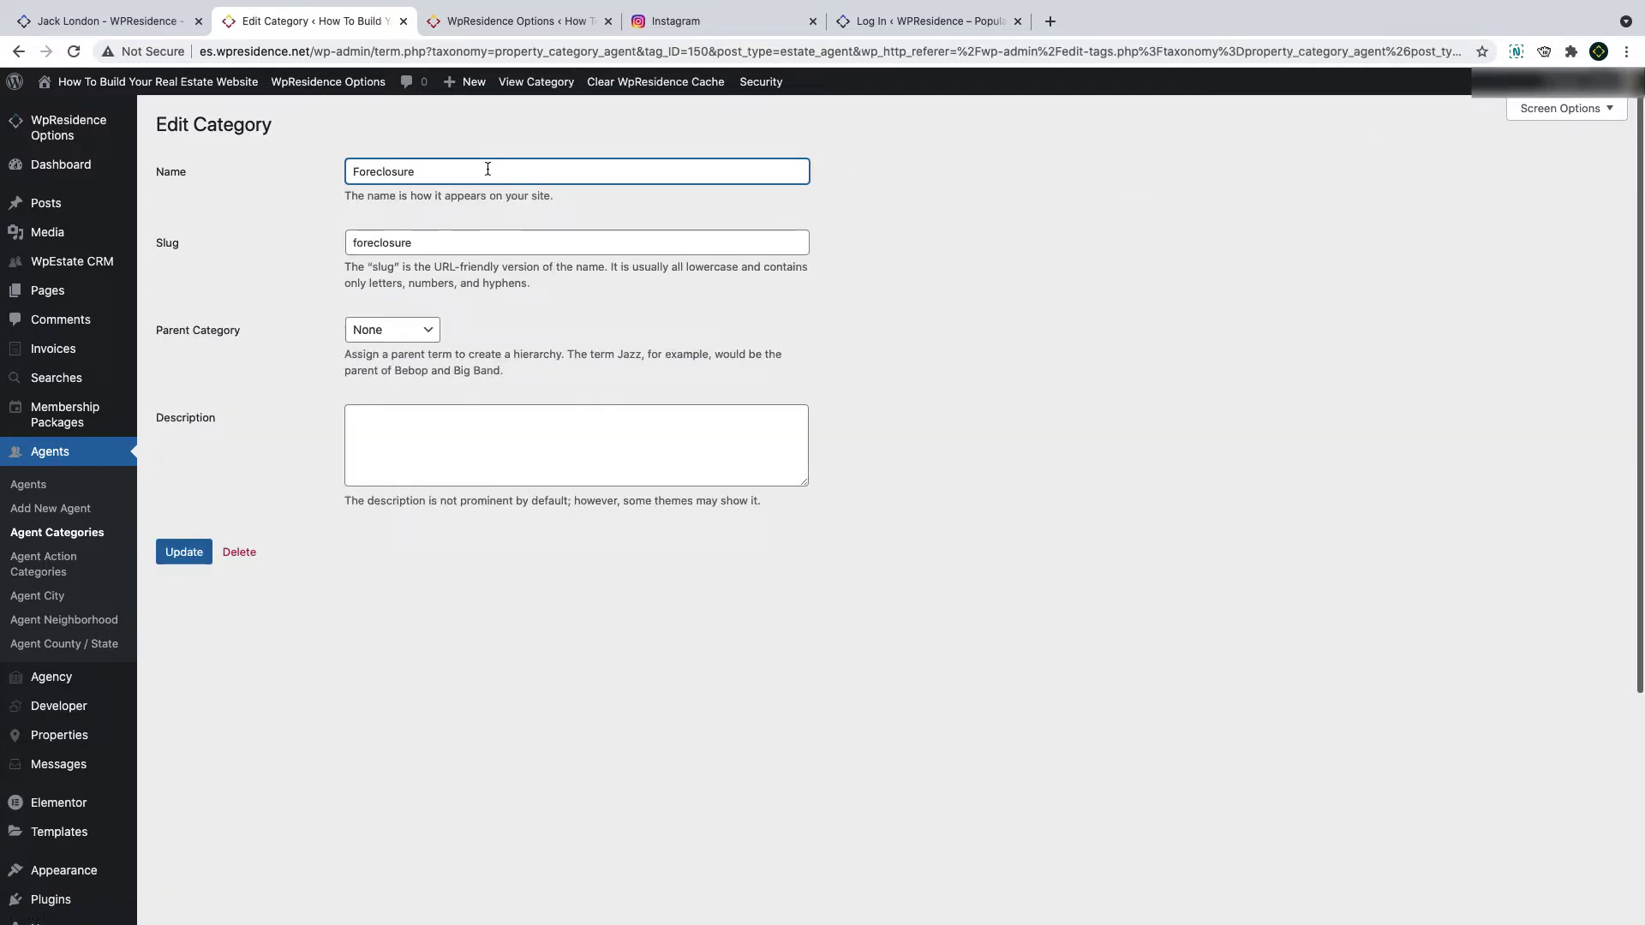
left_click(183, 552)
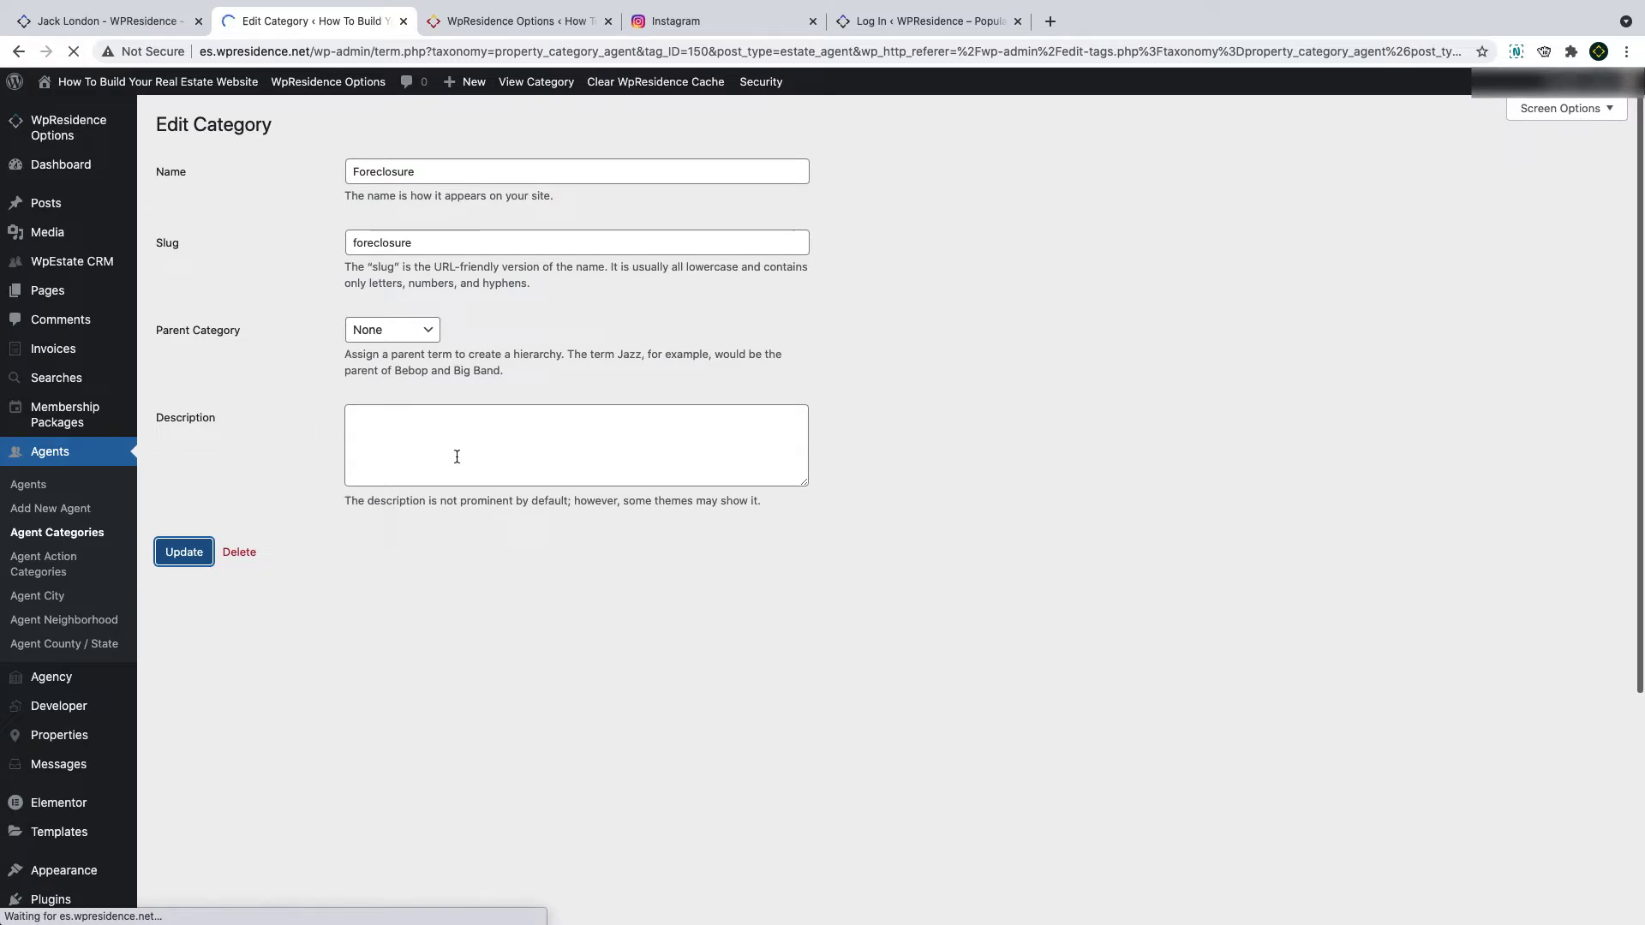
left_click(219, 188)
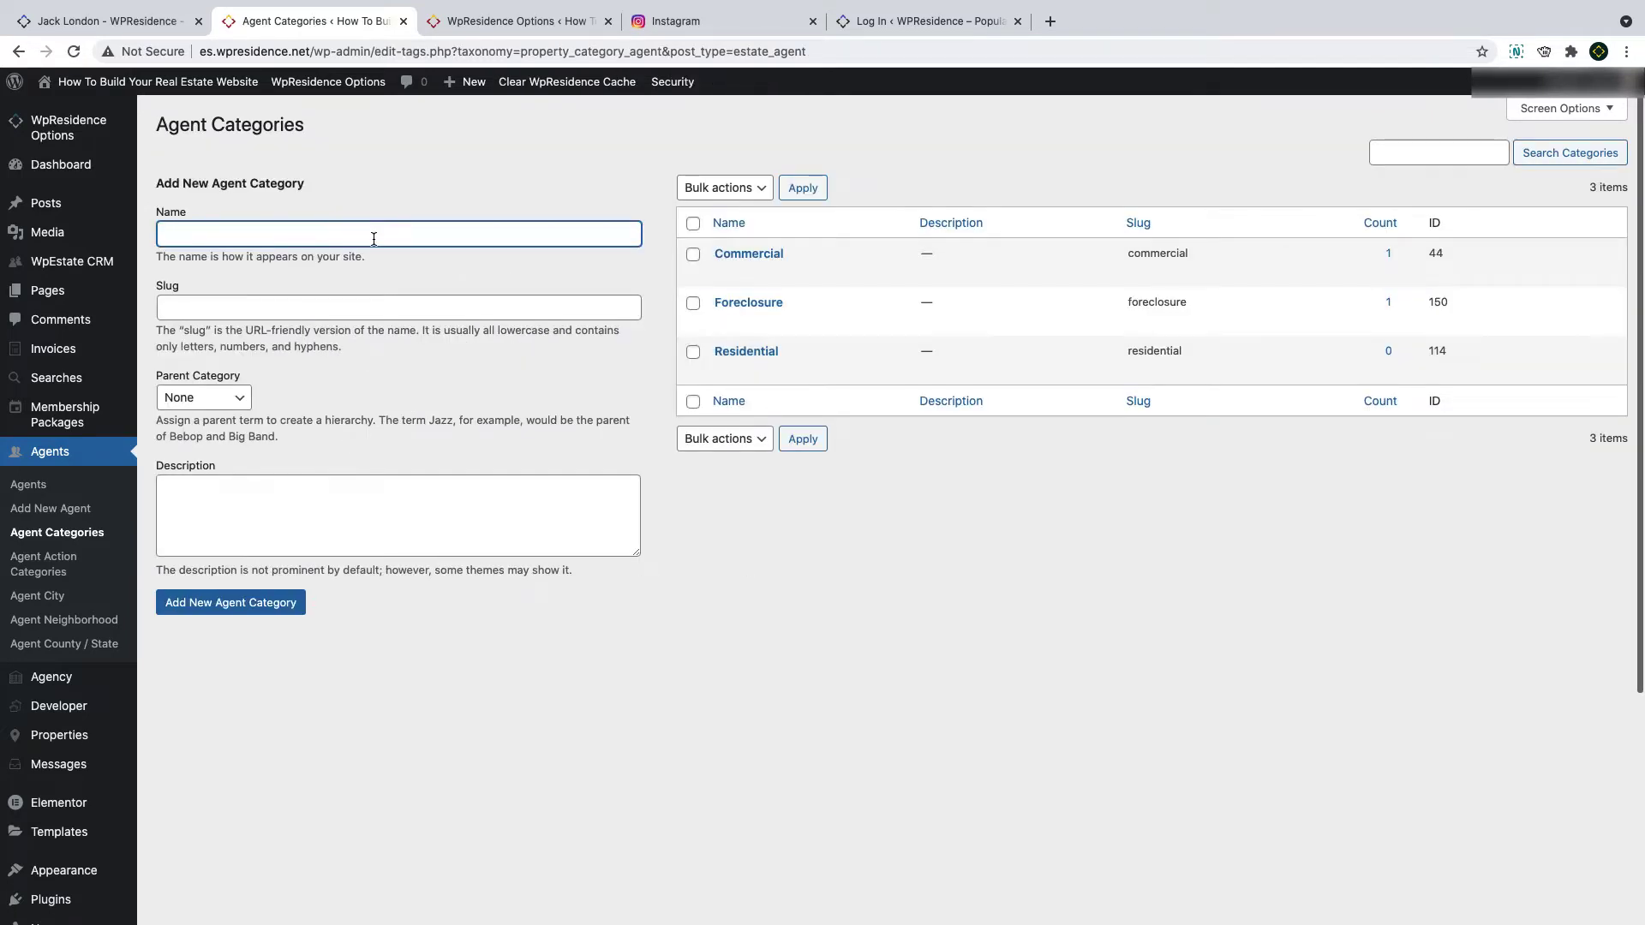
Add a new agent category named 'New developments'
type("New developments")
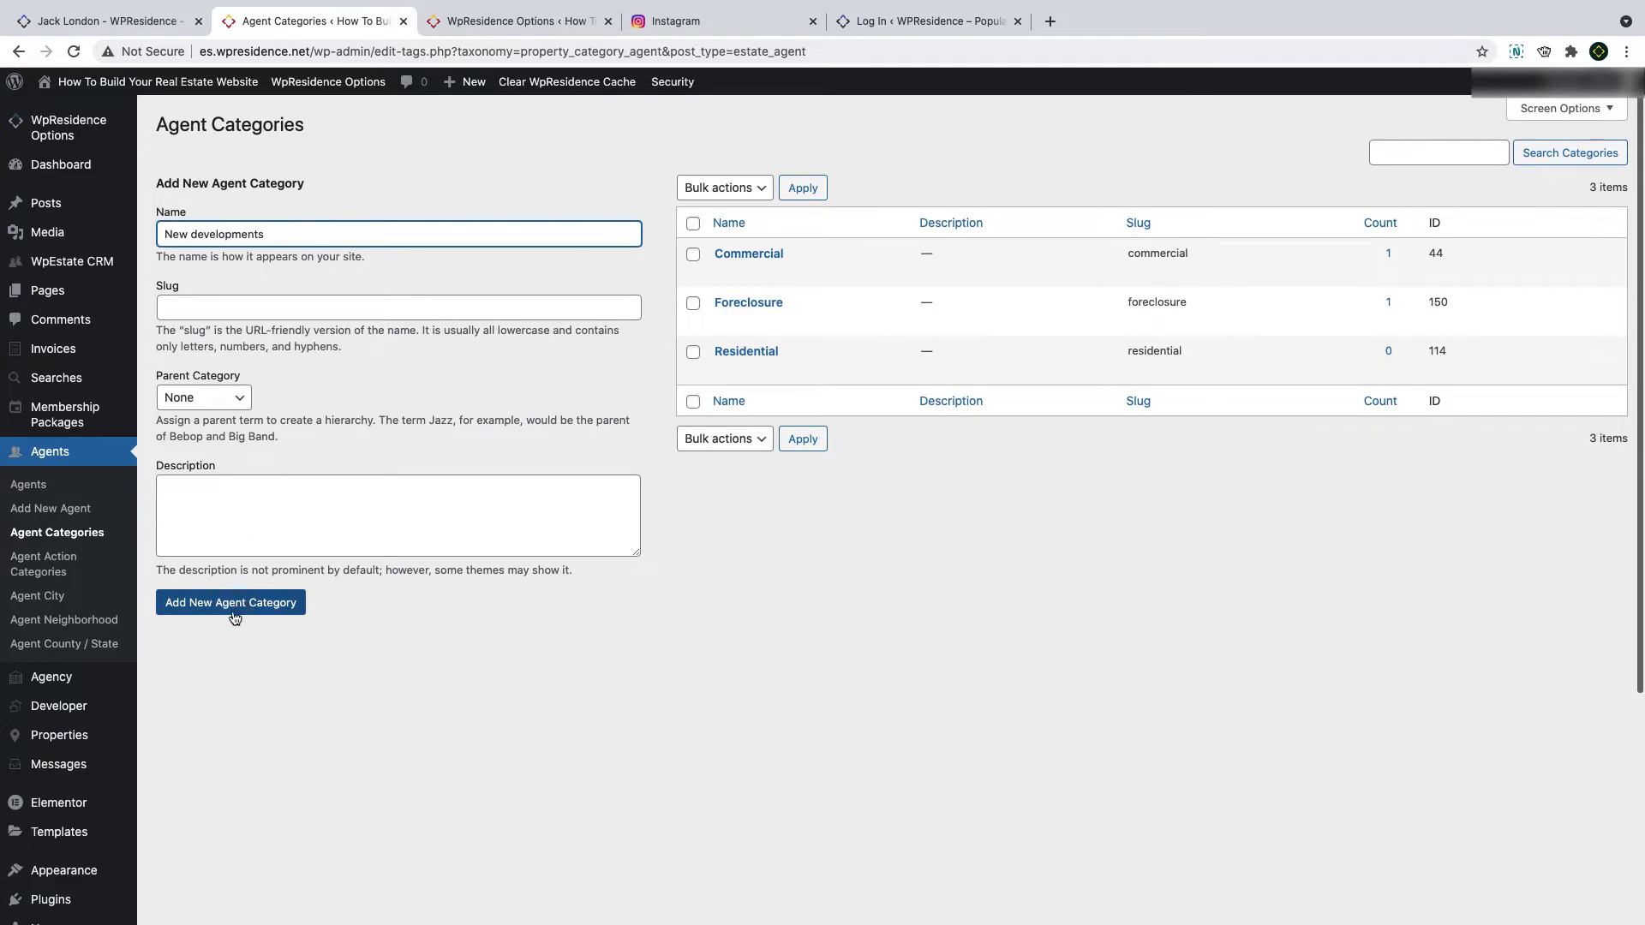
left_click(260, 605)
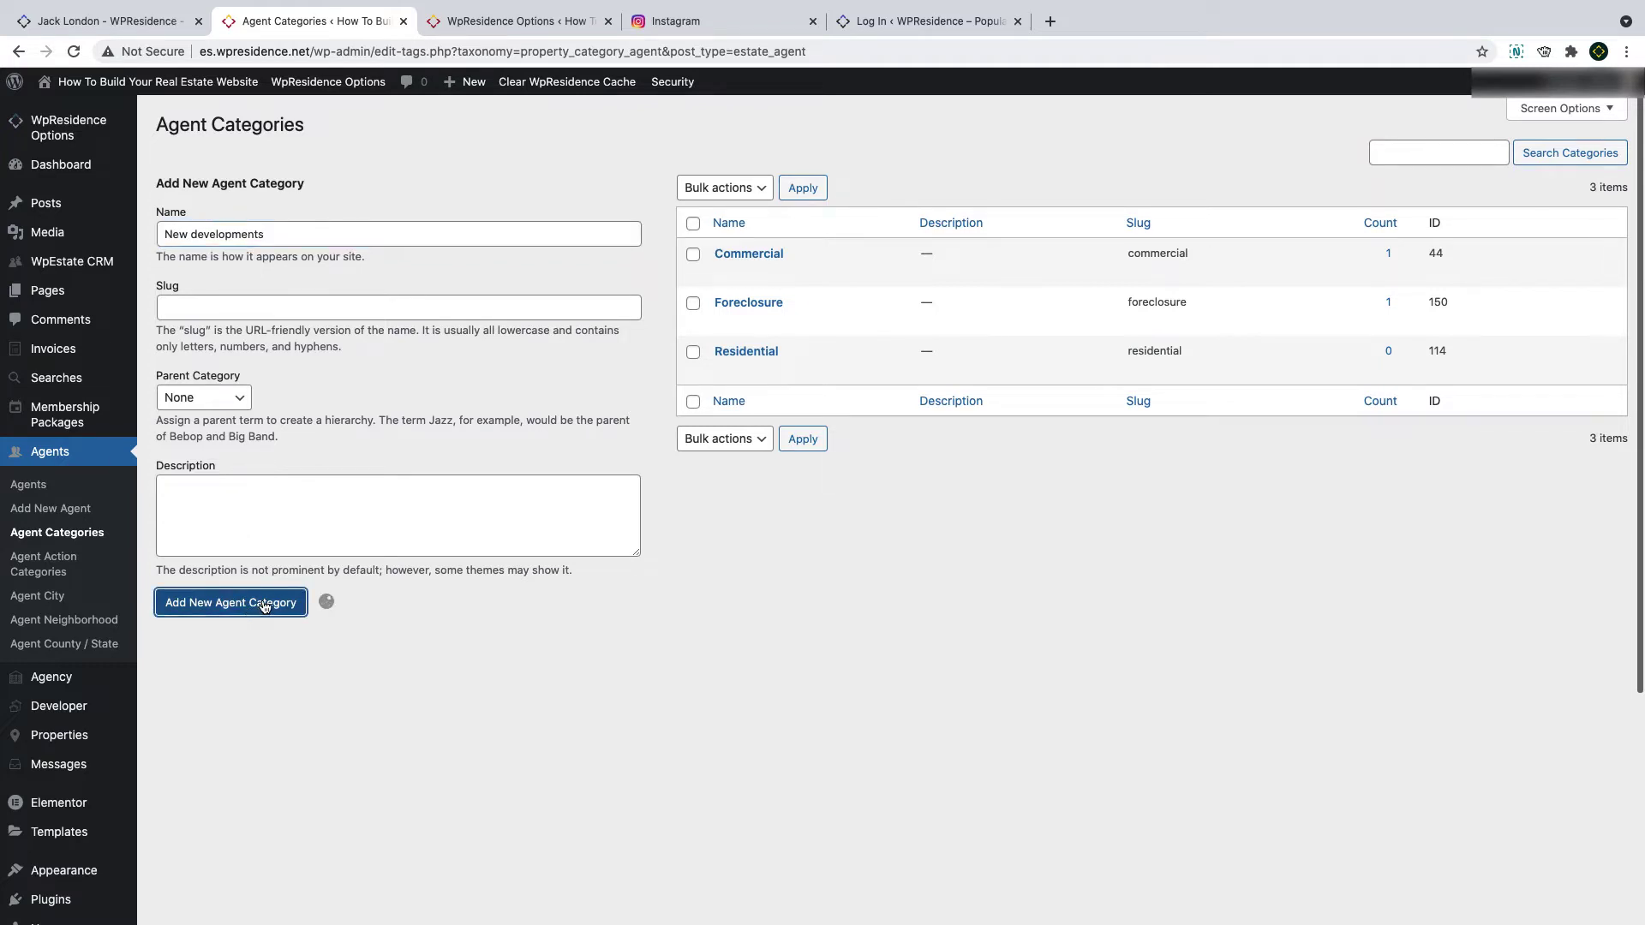
left_click(43, 563)
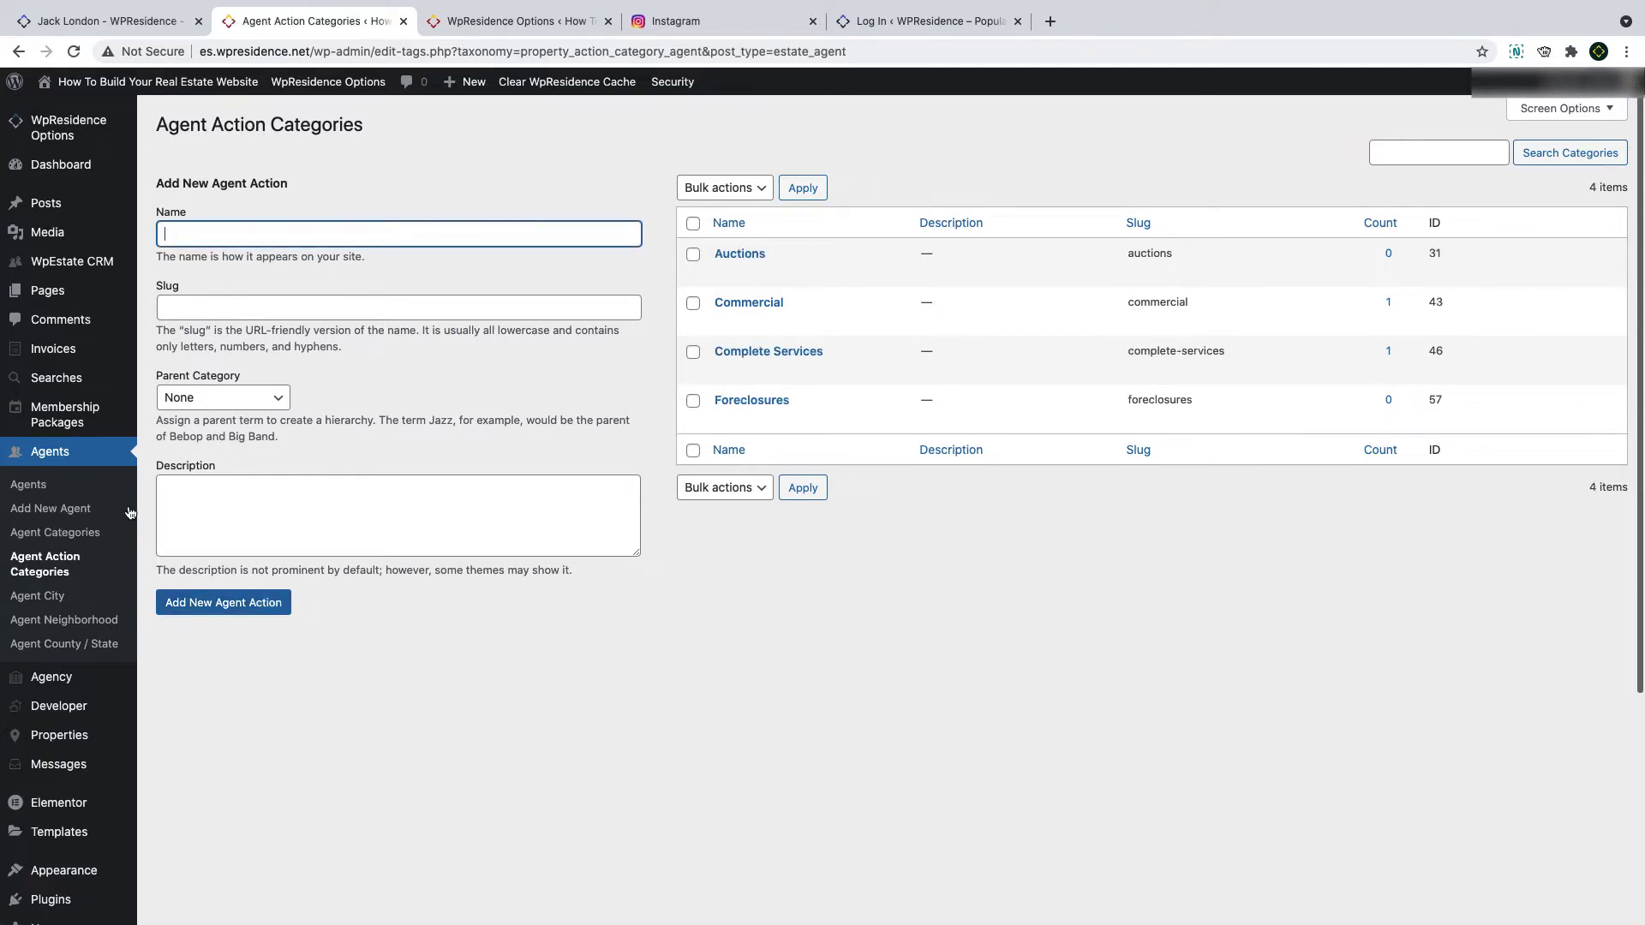
Bulk-delete the Jersey City, London, New Jersey and New York agent cities
left_click(26, 598)
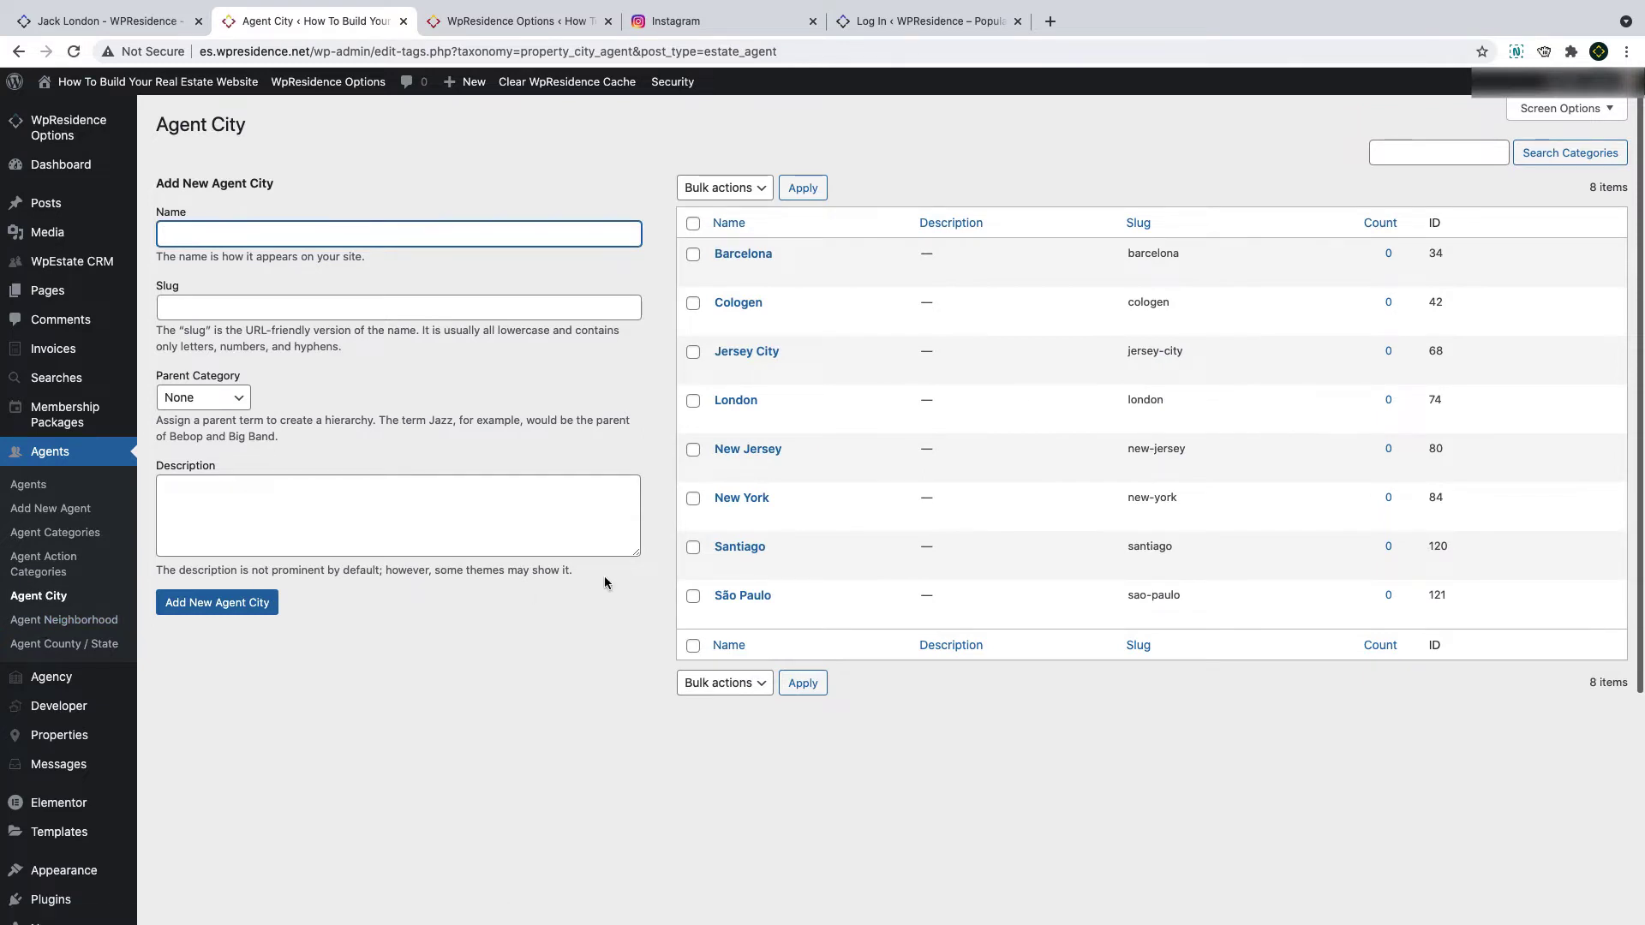
left_click(693, 499)
left_click(693, 352, "shift")
left_click(724, 187)
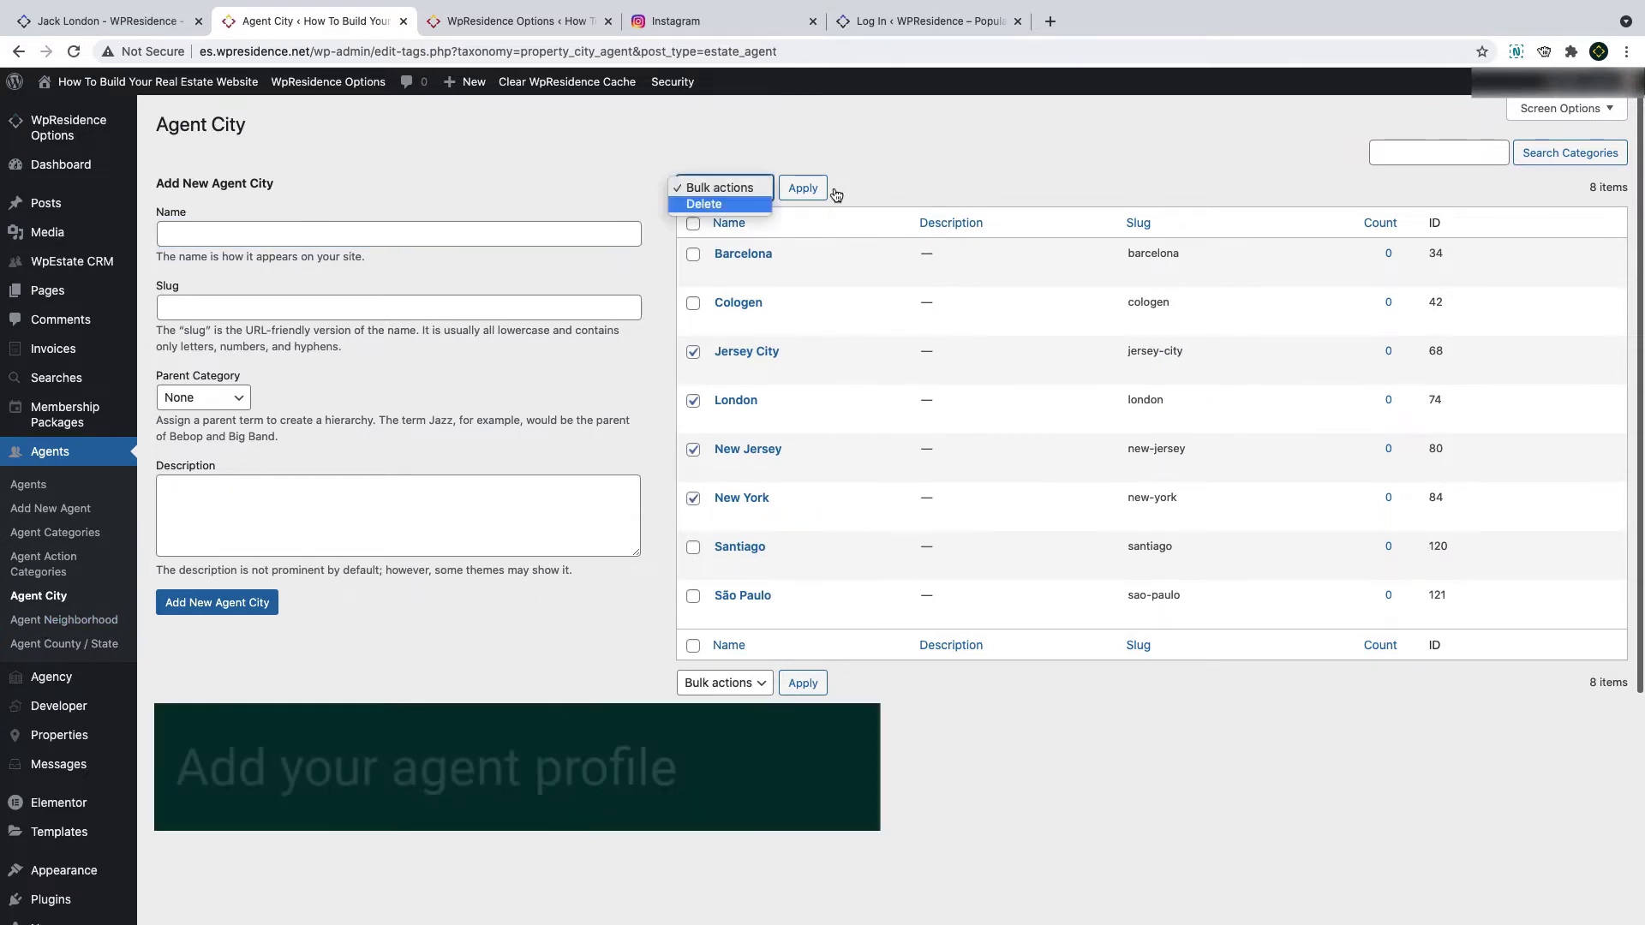
left_click(810, 189)
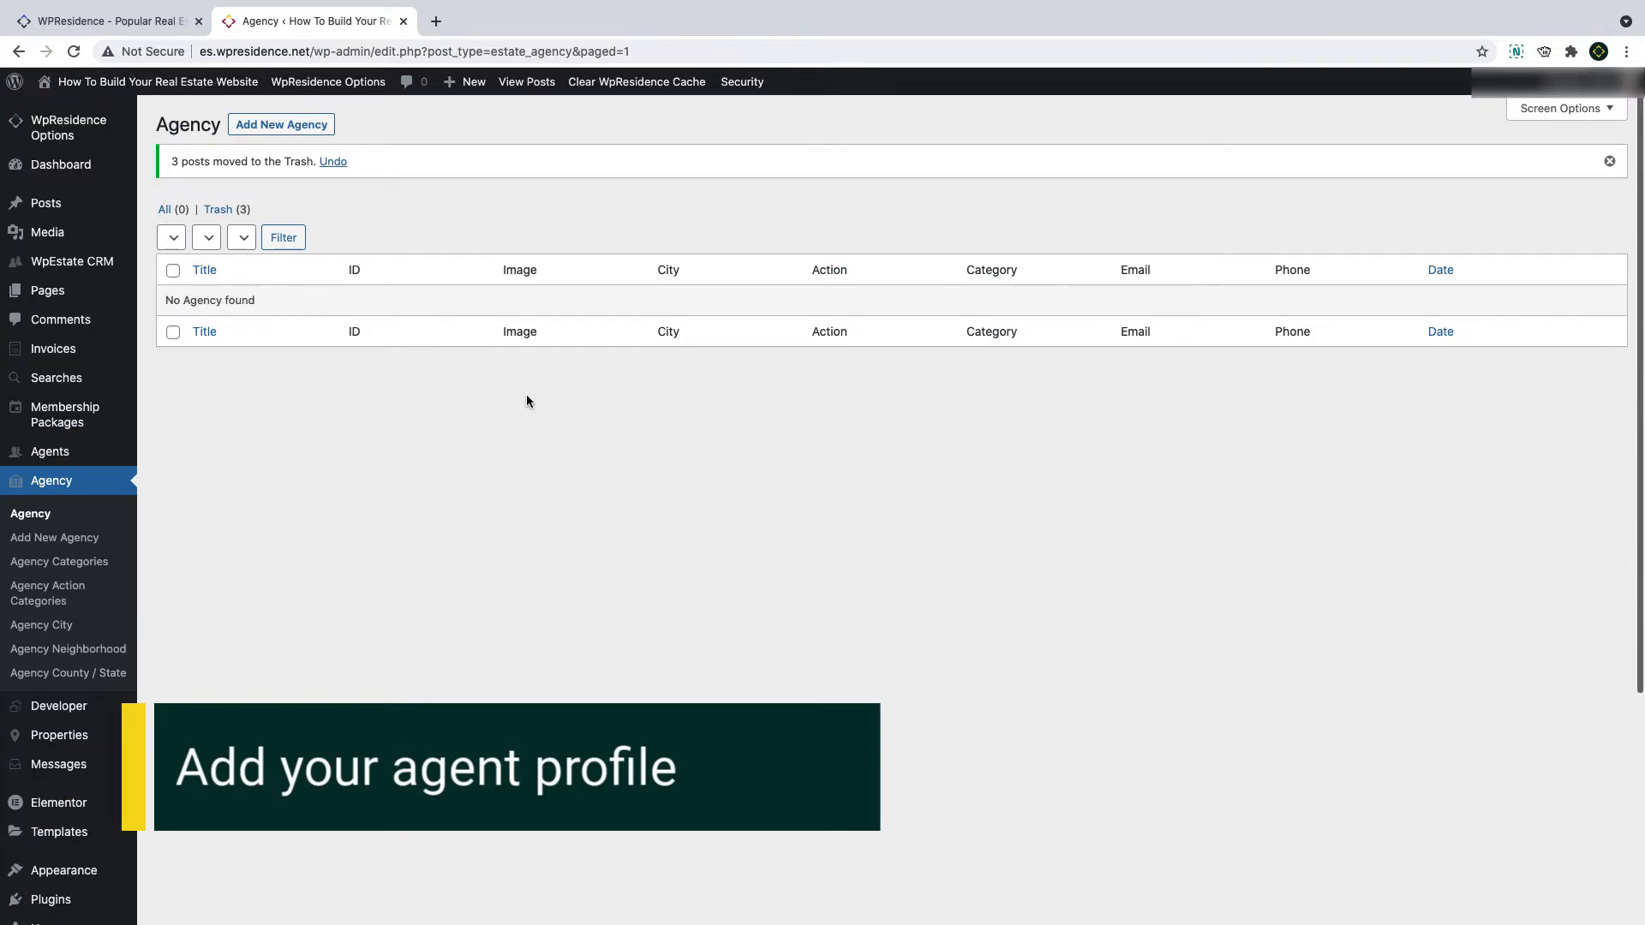
Create a new agent titled with the agent's full name and paste in the biography
mouse_move(61, 458)
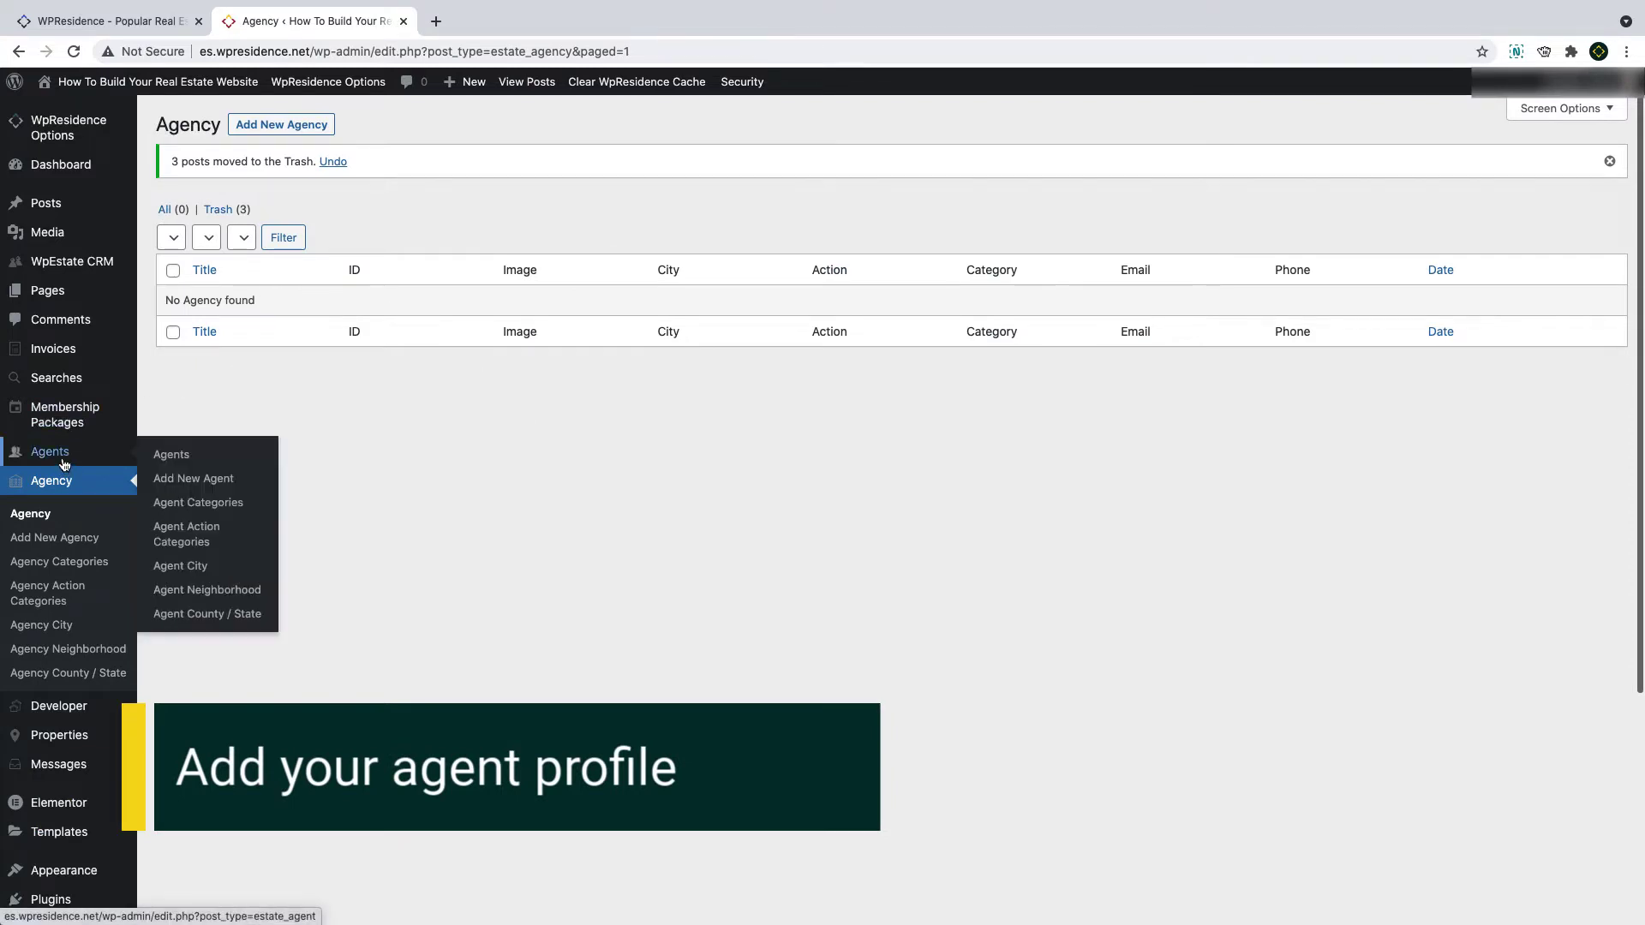
left_click(210, 489)
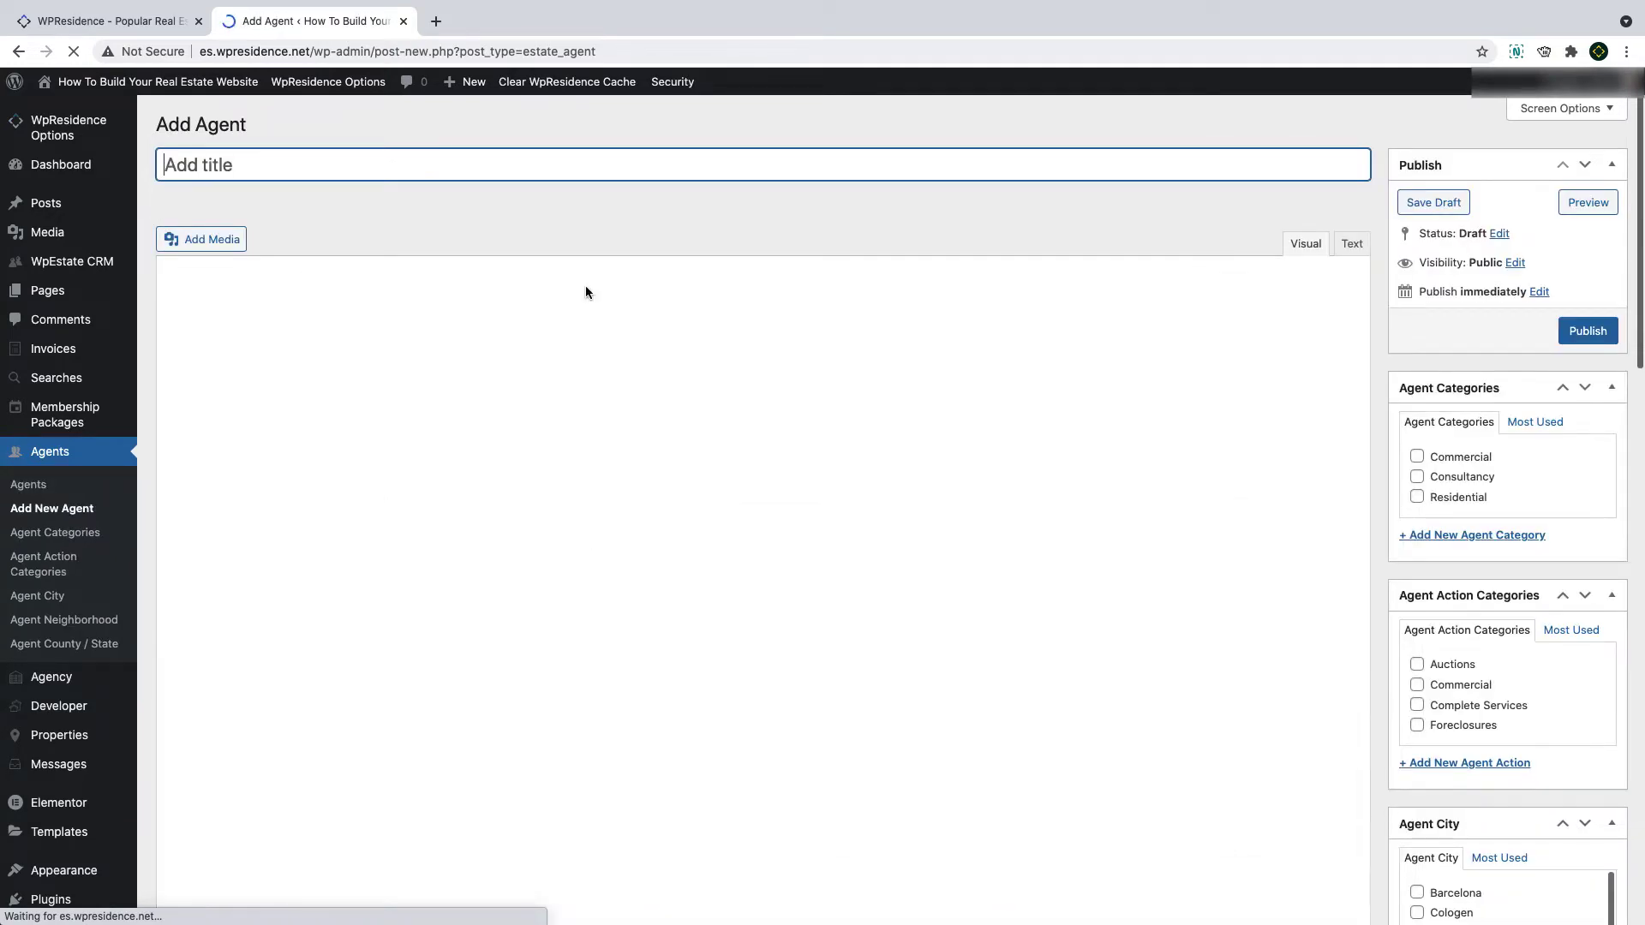
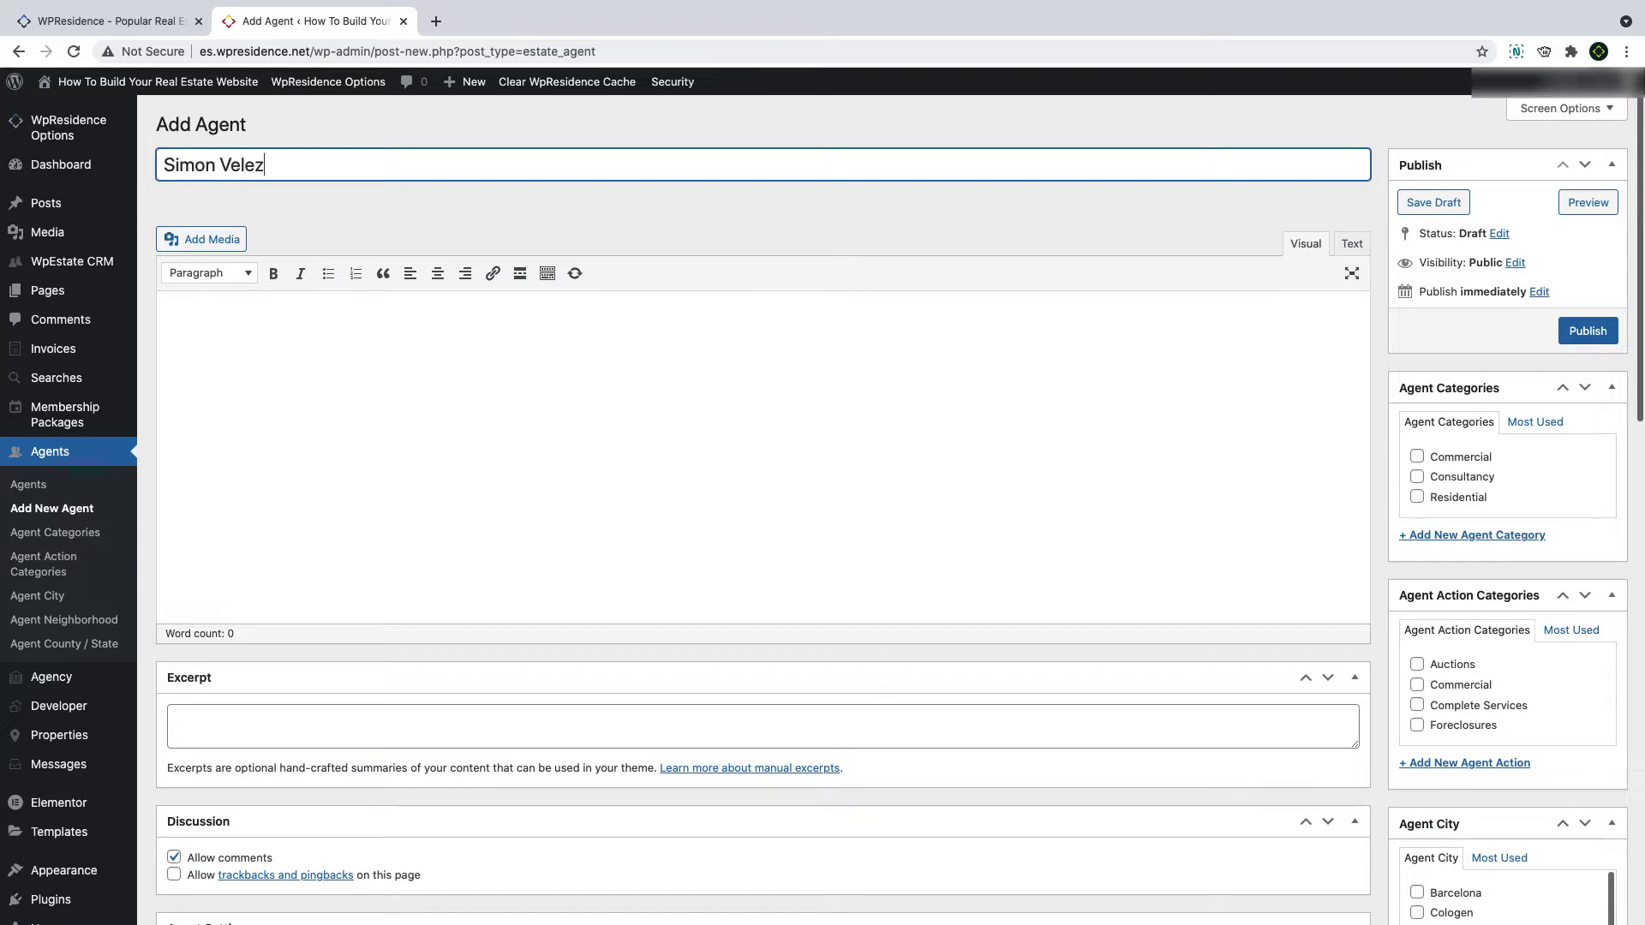
left_click(412, 383)
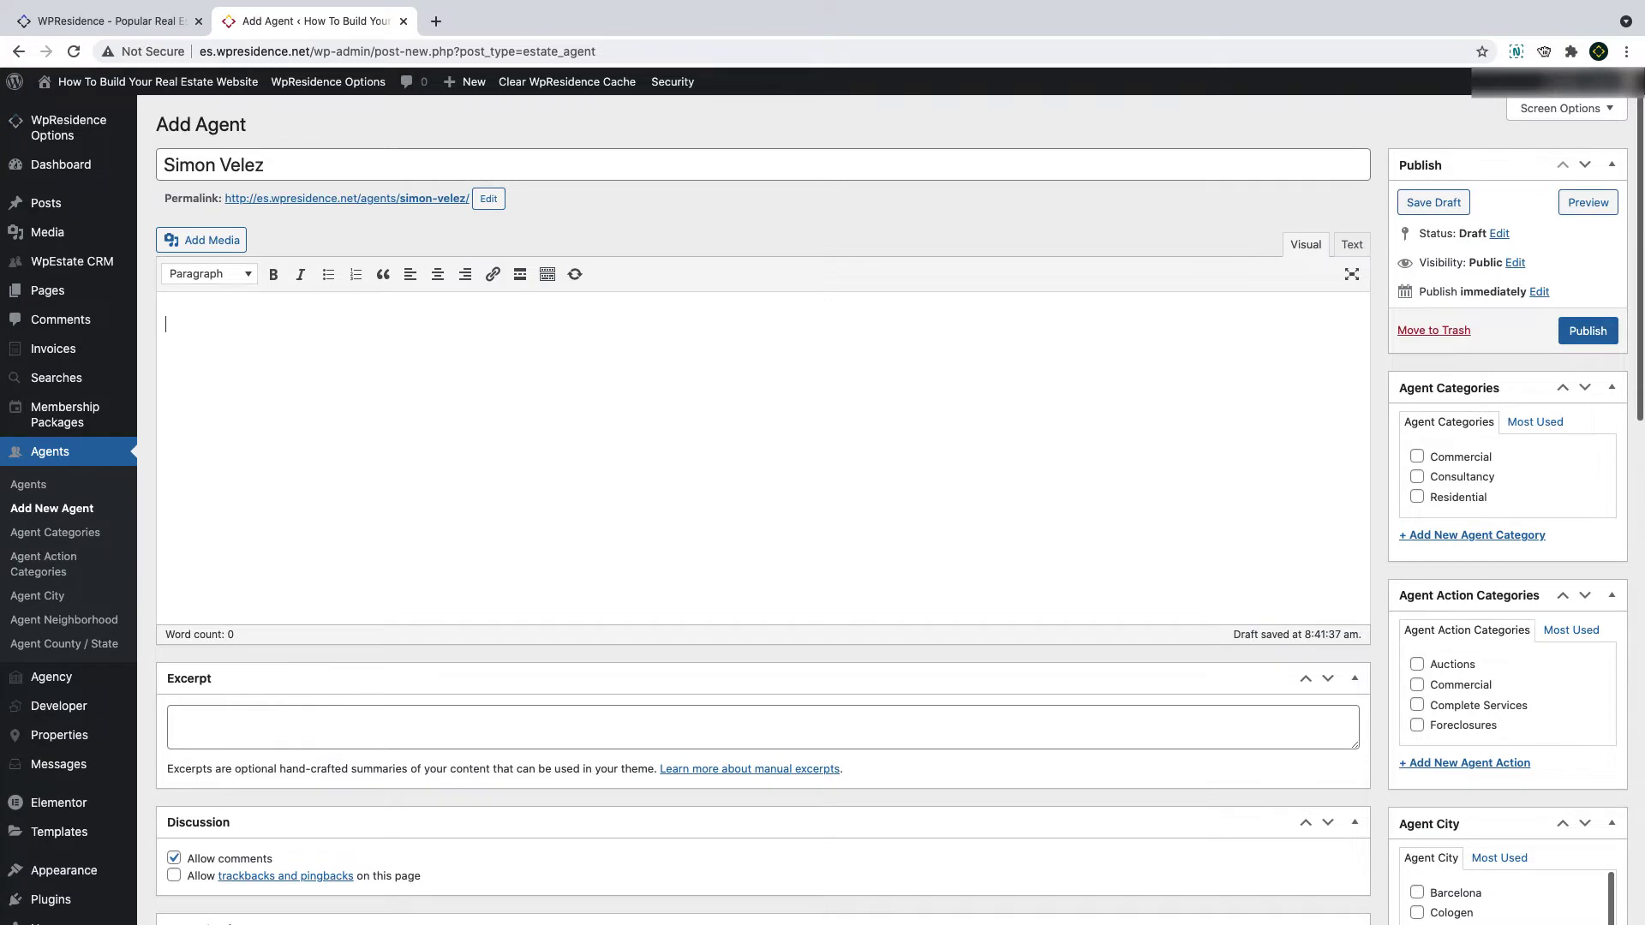
type("As an award-winning Realtor ® and CEO of The Egypt Sherrod Real Estate Group, Egypt’s daily business activities include counseling modest first-time home buyers to quarterbacking the listing/marketing of homes owned by corporate leaders, celebrities, physicians and investors throughout Atlanta. With comprehensive market knowledge, exceptional personal service, and superior negotiation skills, she is the unparalleled choice for your next real estate transaction.")
left_click(1470, 536)
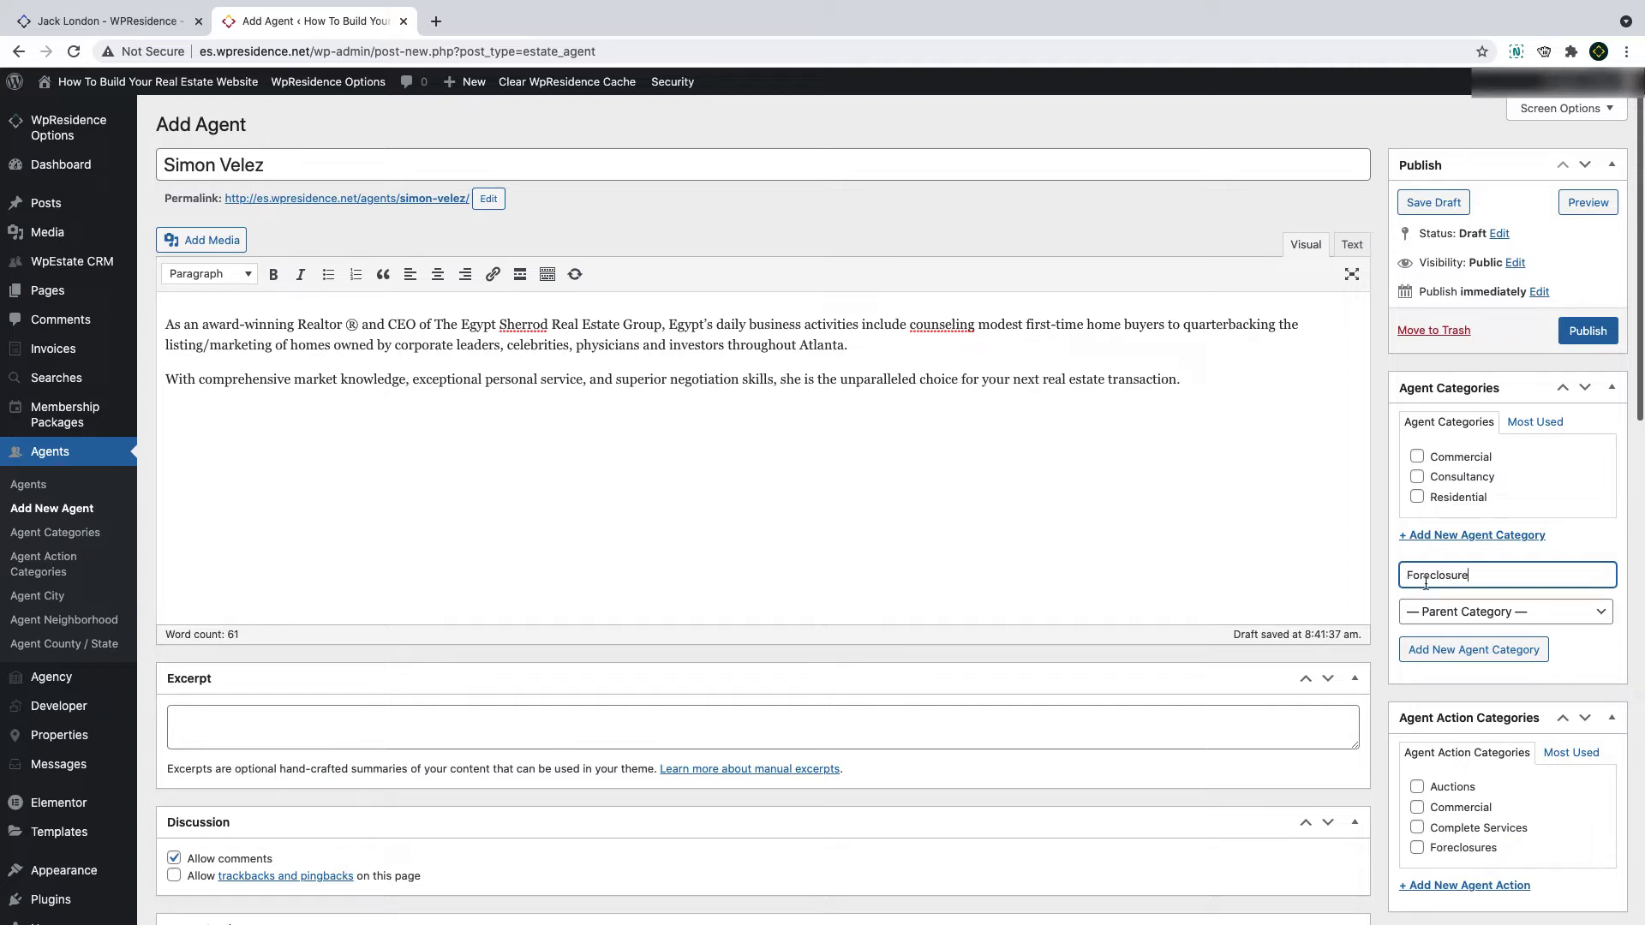
Add Foreclosure and Commercial agent categories and tick Complete Services and Commercial action categories
left_click(1509, 648)
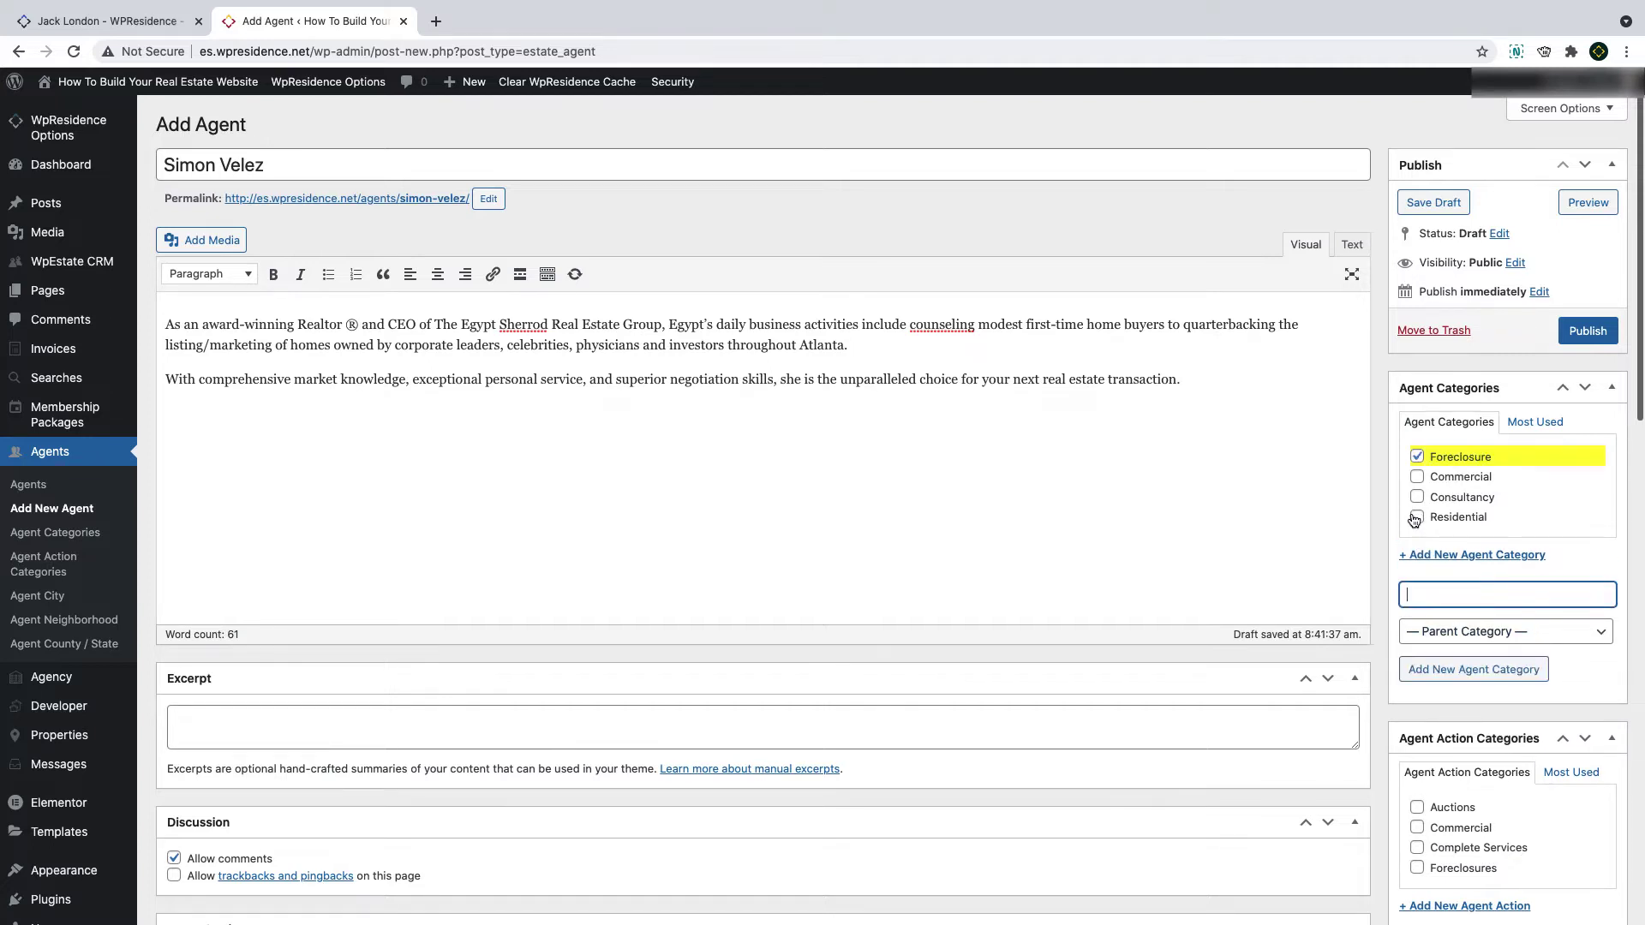
left_click(1417, 478)
scroll(1422, 477, "down", 4)
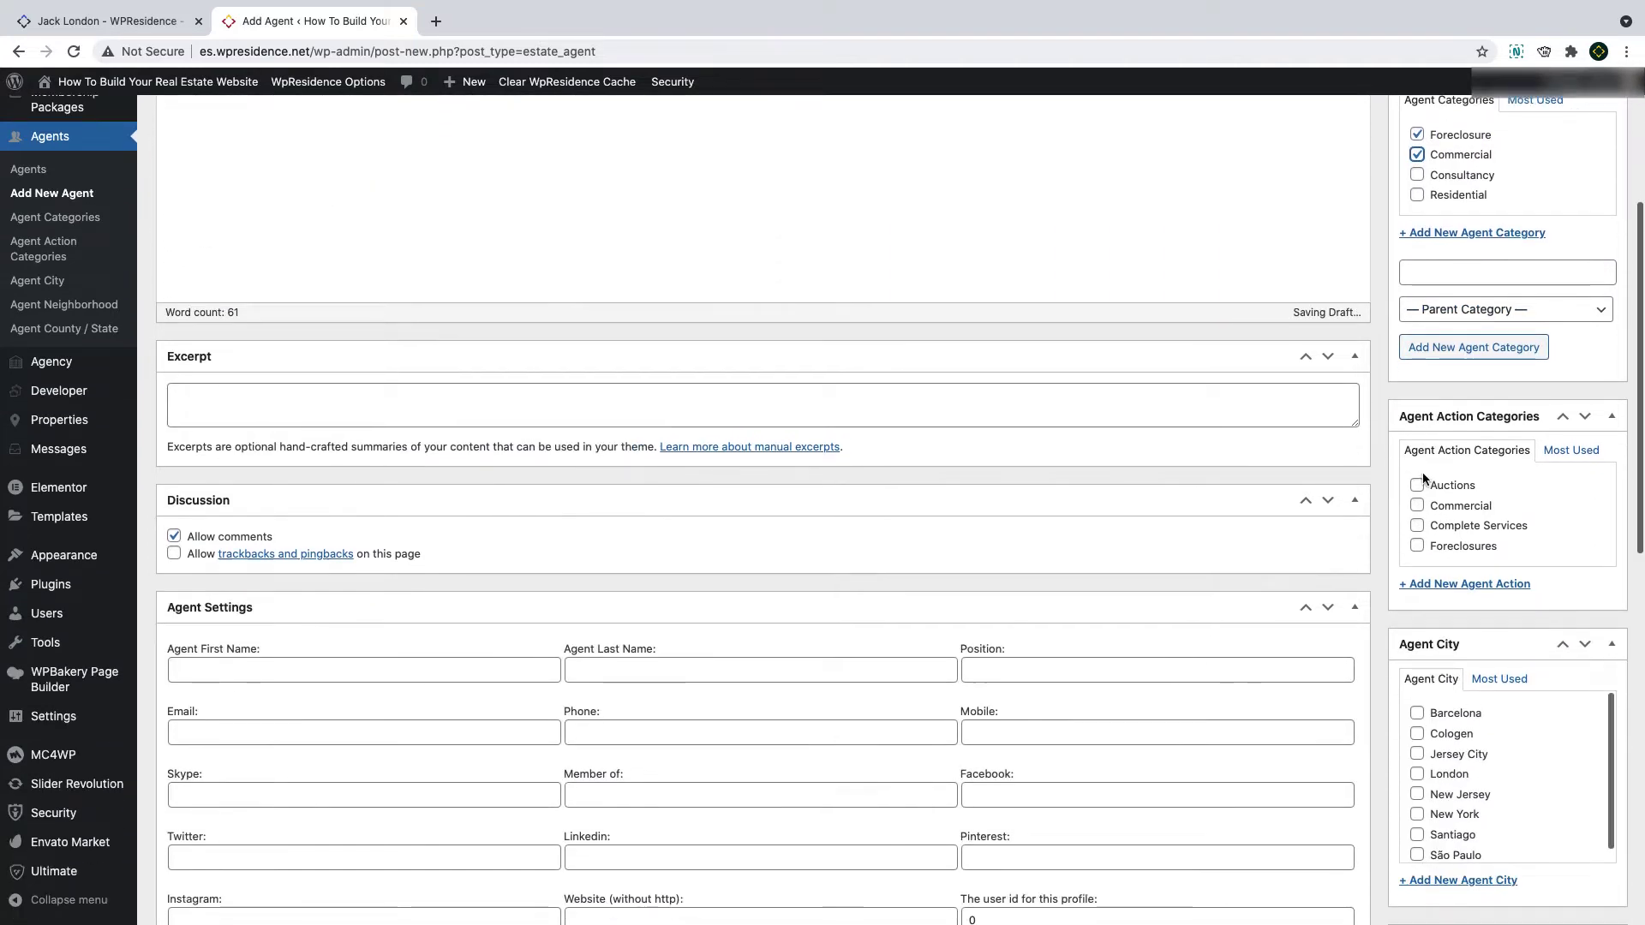
left_click(1417, 526)
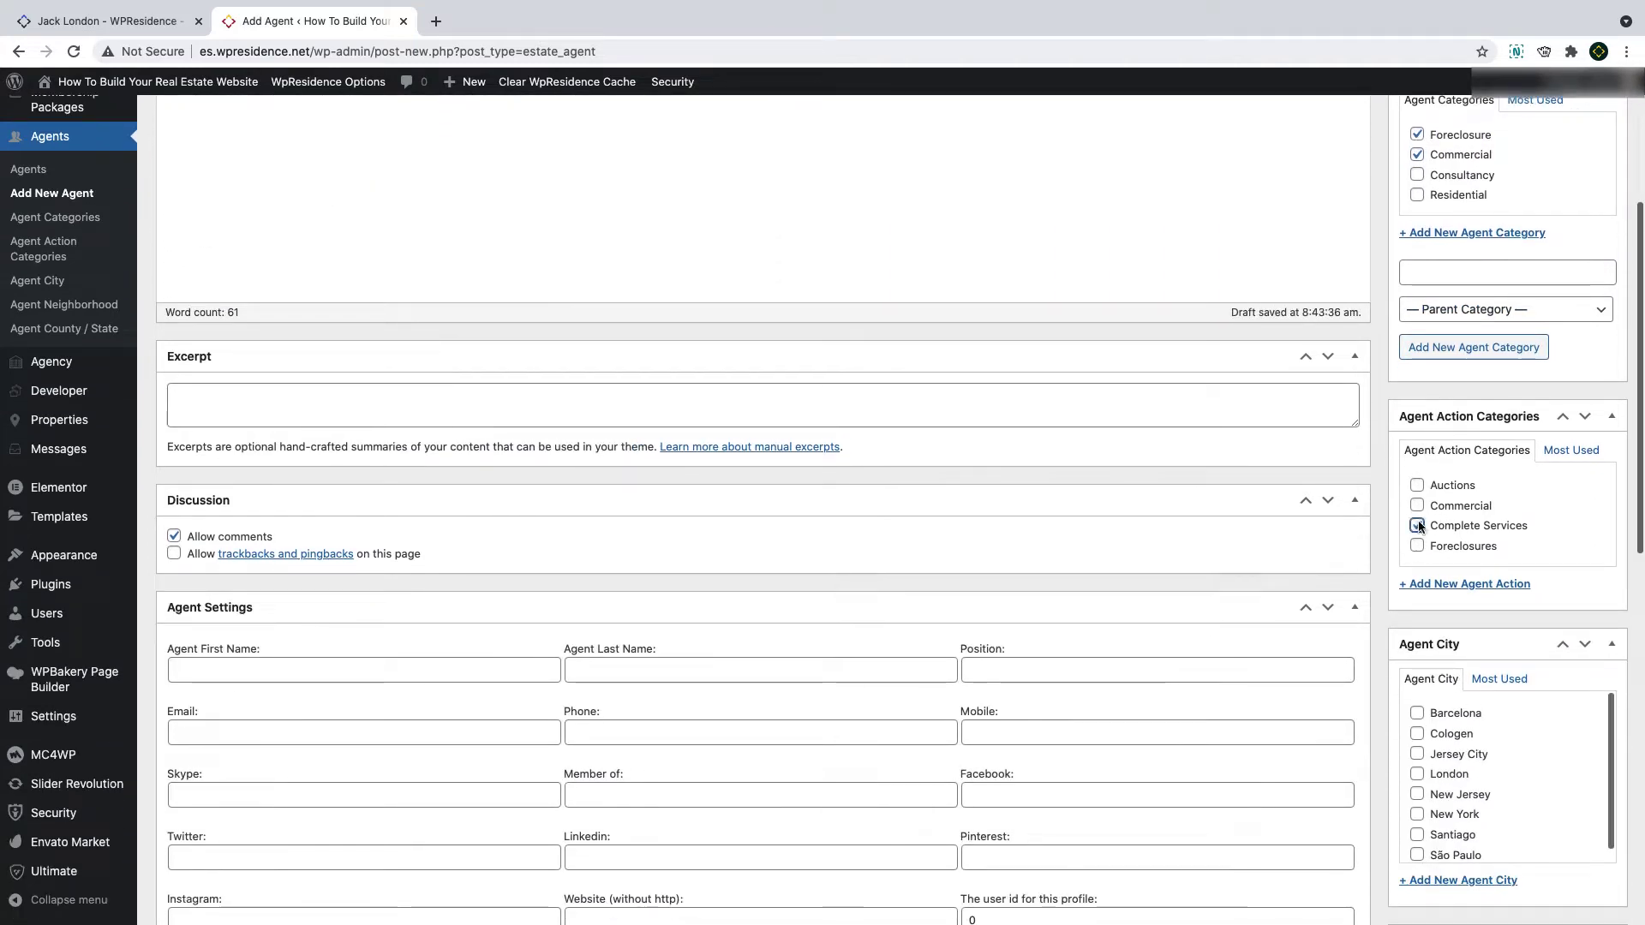
left_click(1417, 506)
scroll(1421, 480, "down", 2)
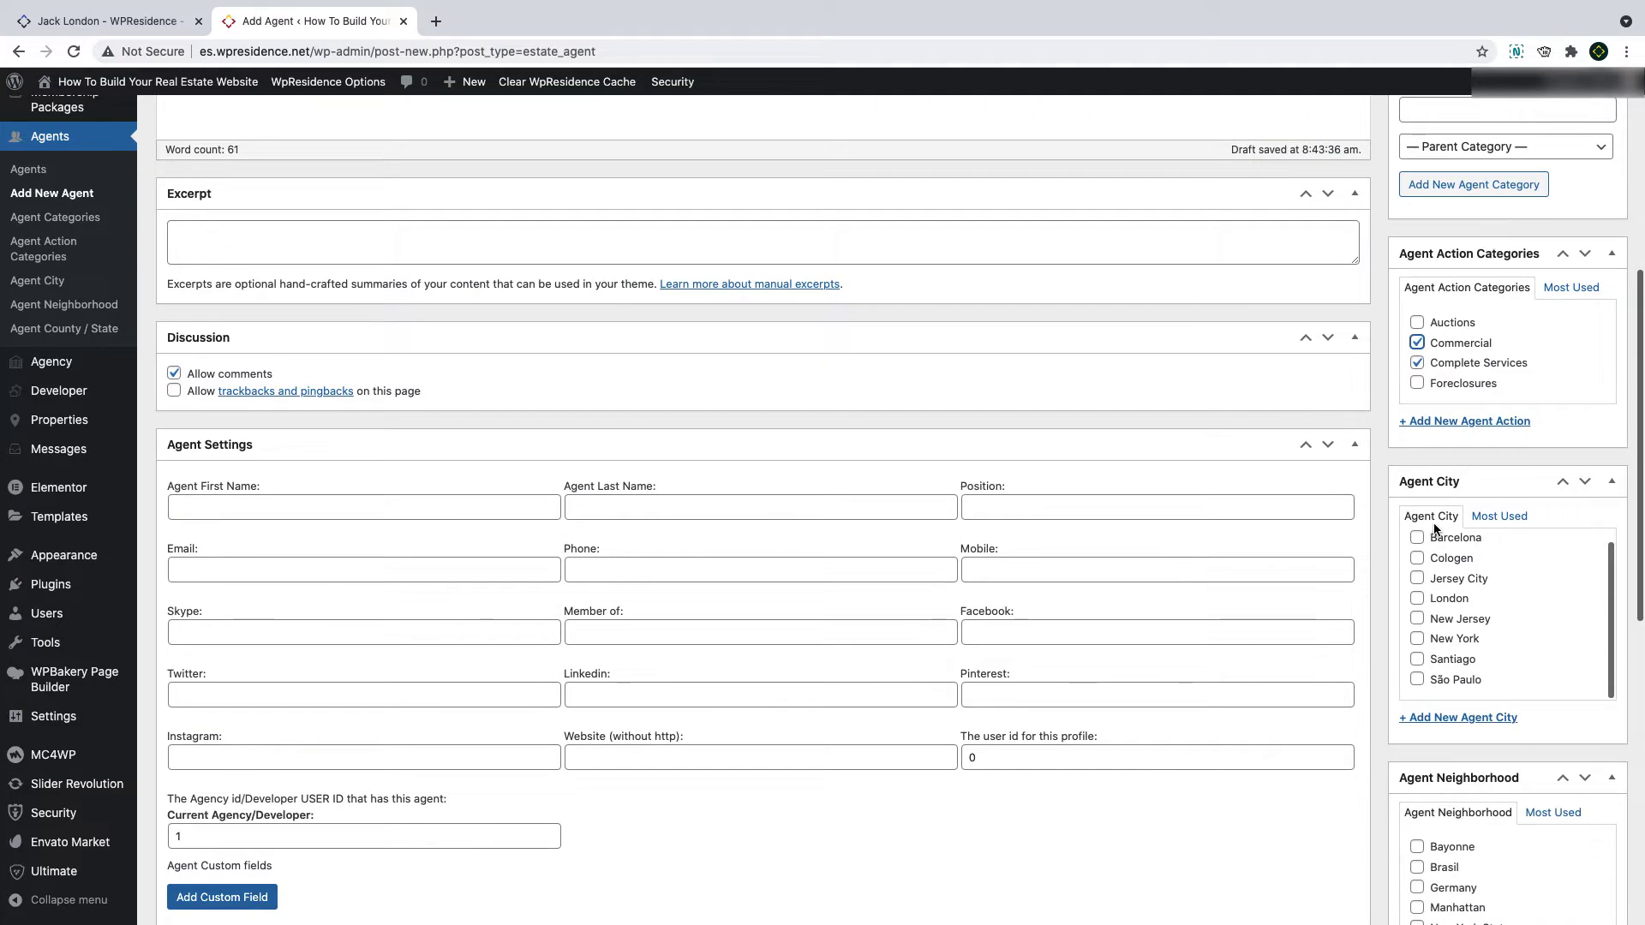
scroll(1437, 557, "down", 3)
scroll(1457, 548, "up", 3)
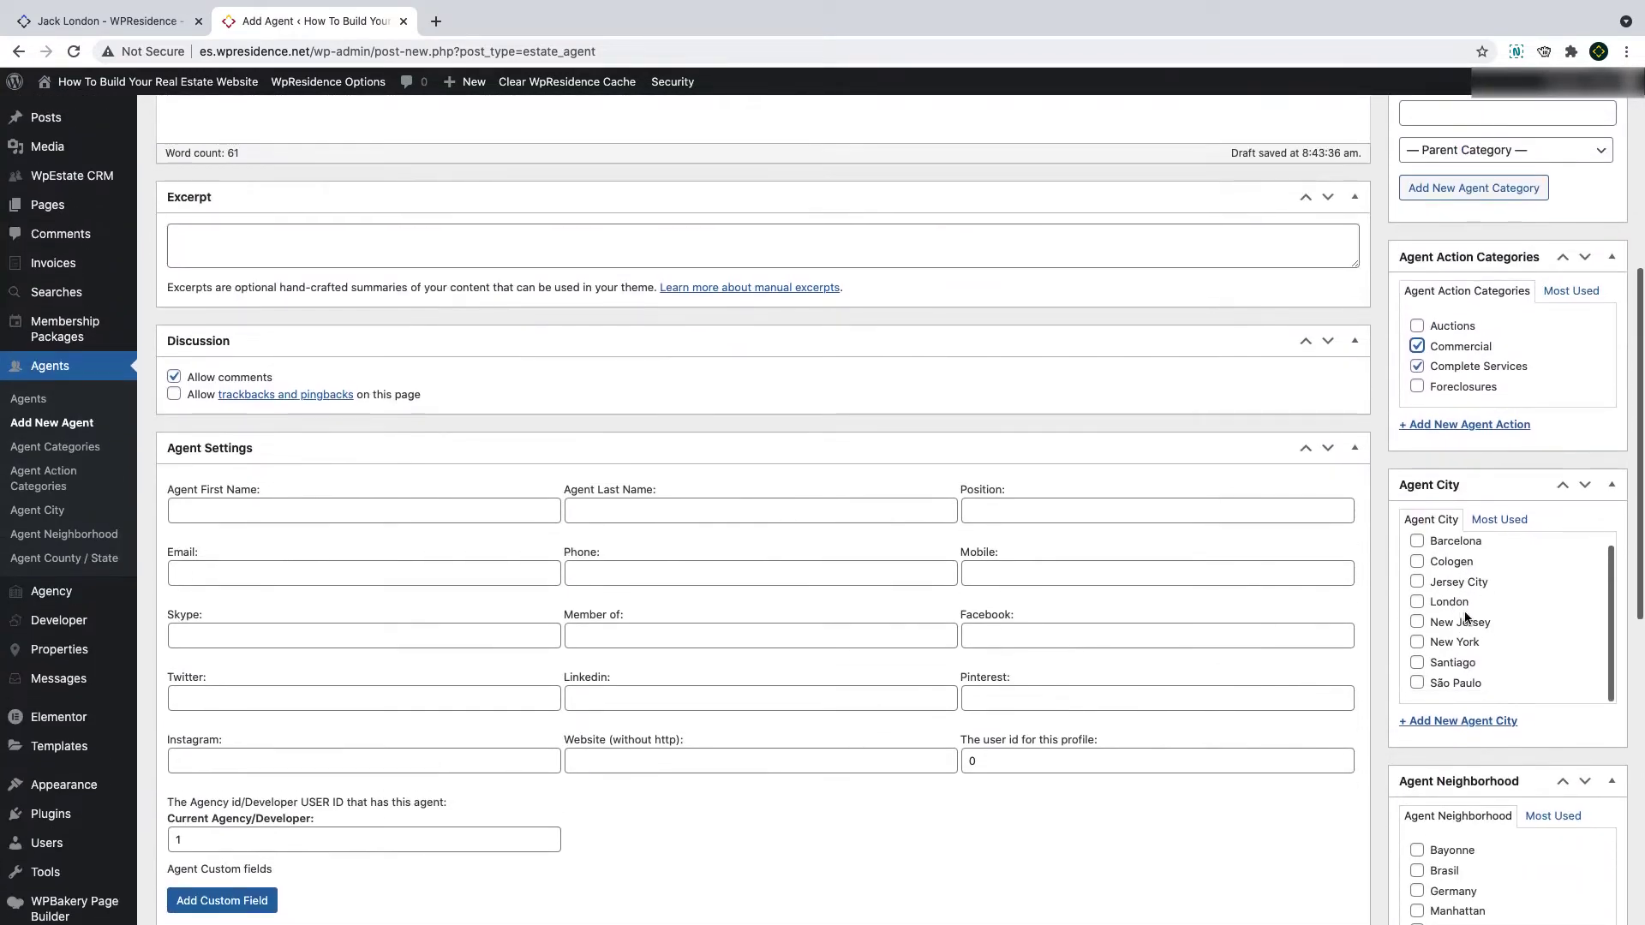
scroll(1465, 617, "down", 2)
left_click(260, 324)
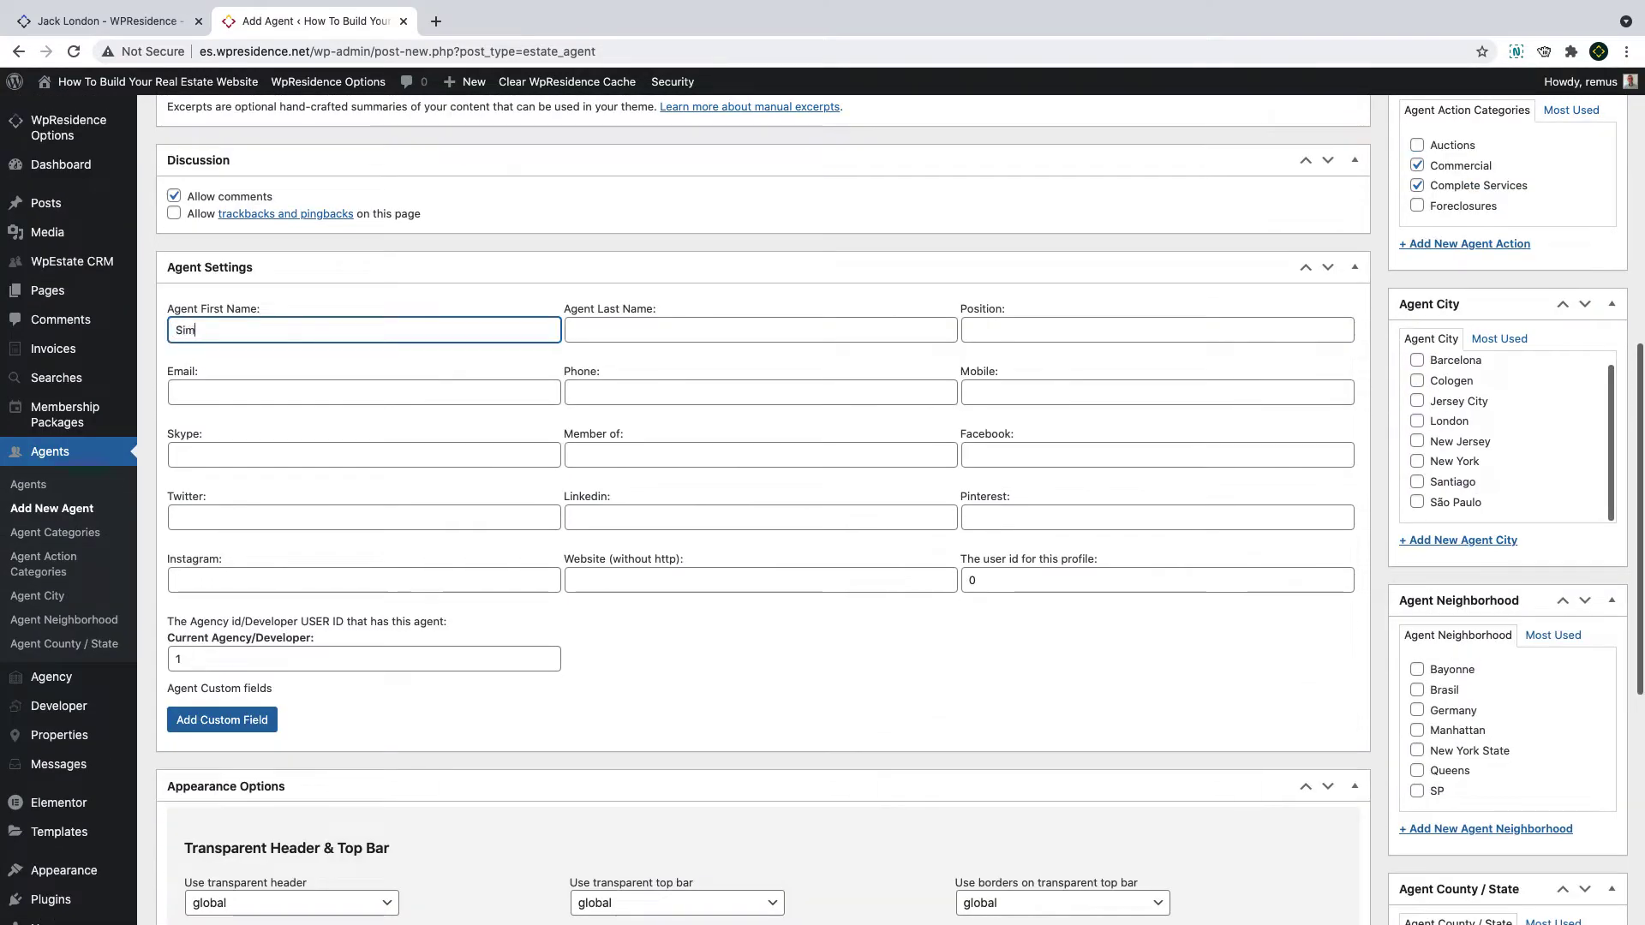
Enter the agent's first and last name and type 'member of REMAX ass' in the profile settings
key("Tab")
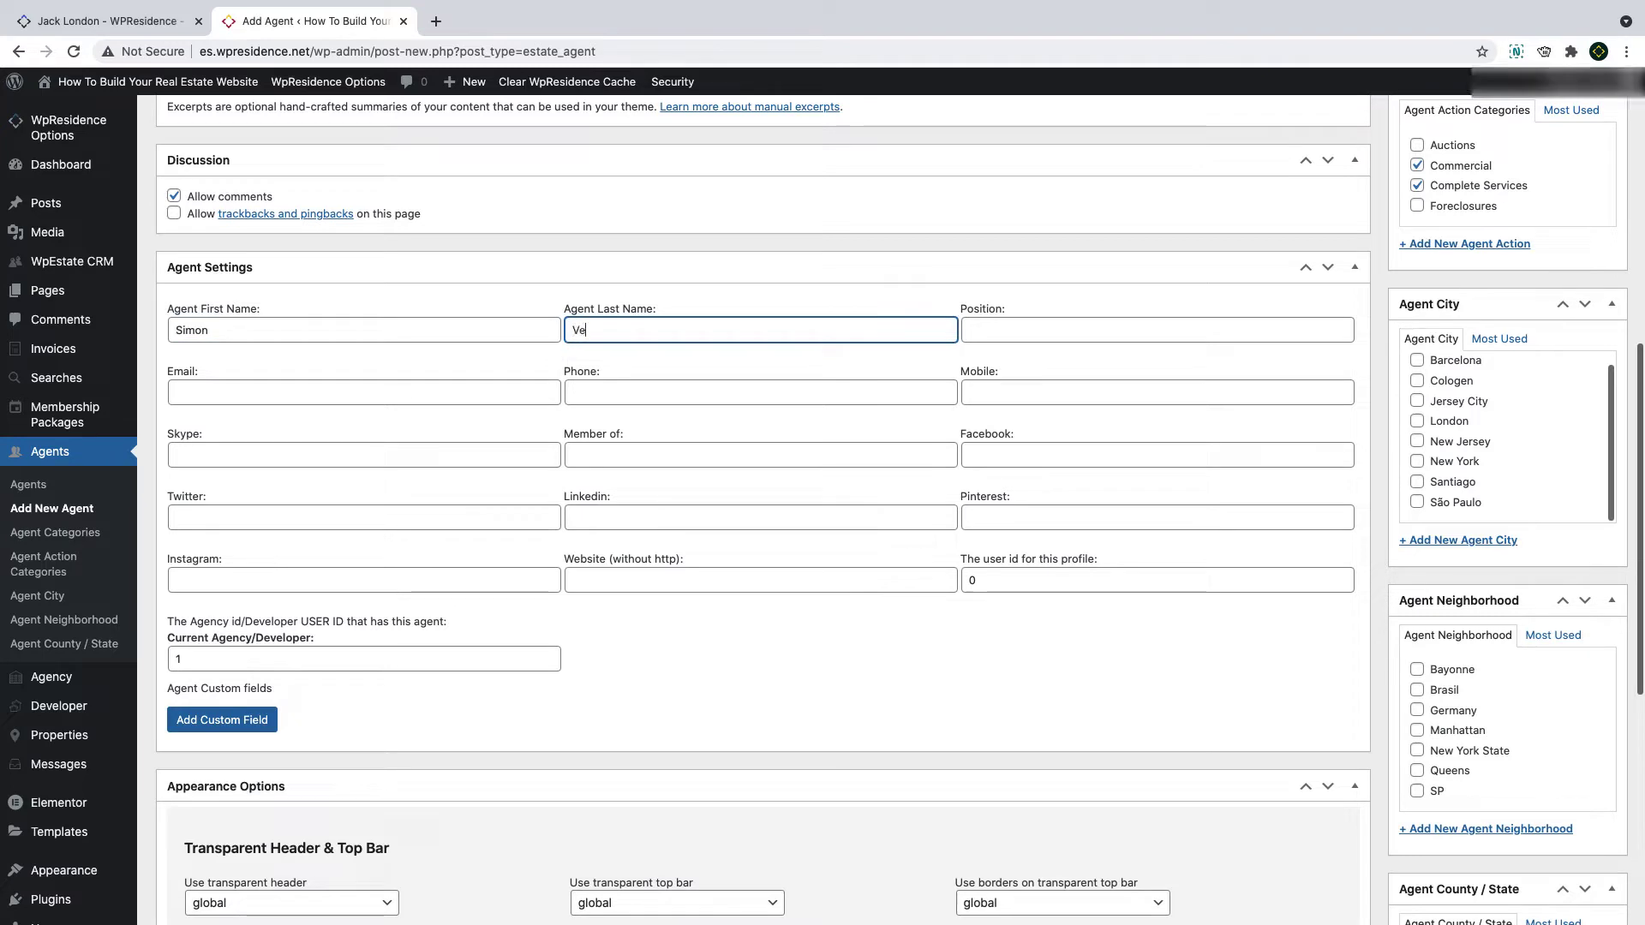
left_click(1036, 324)
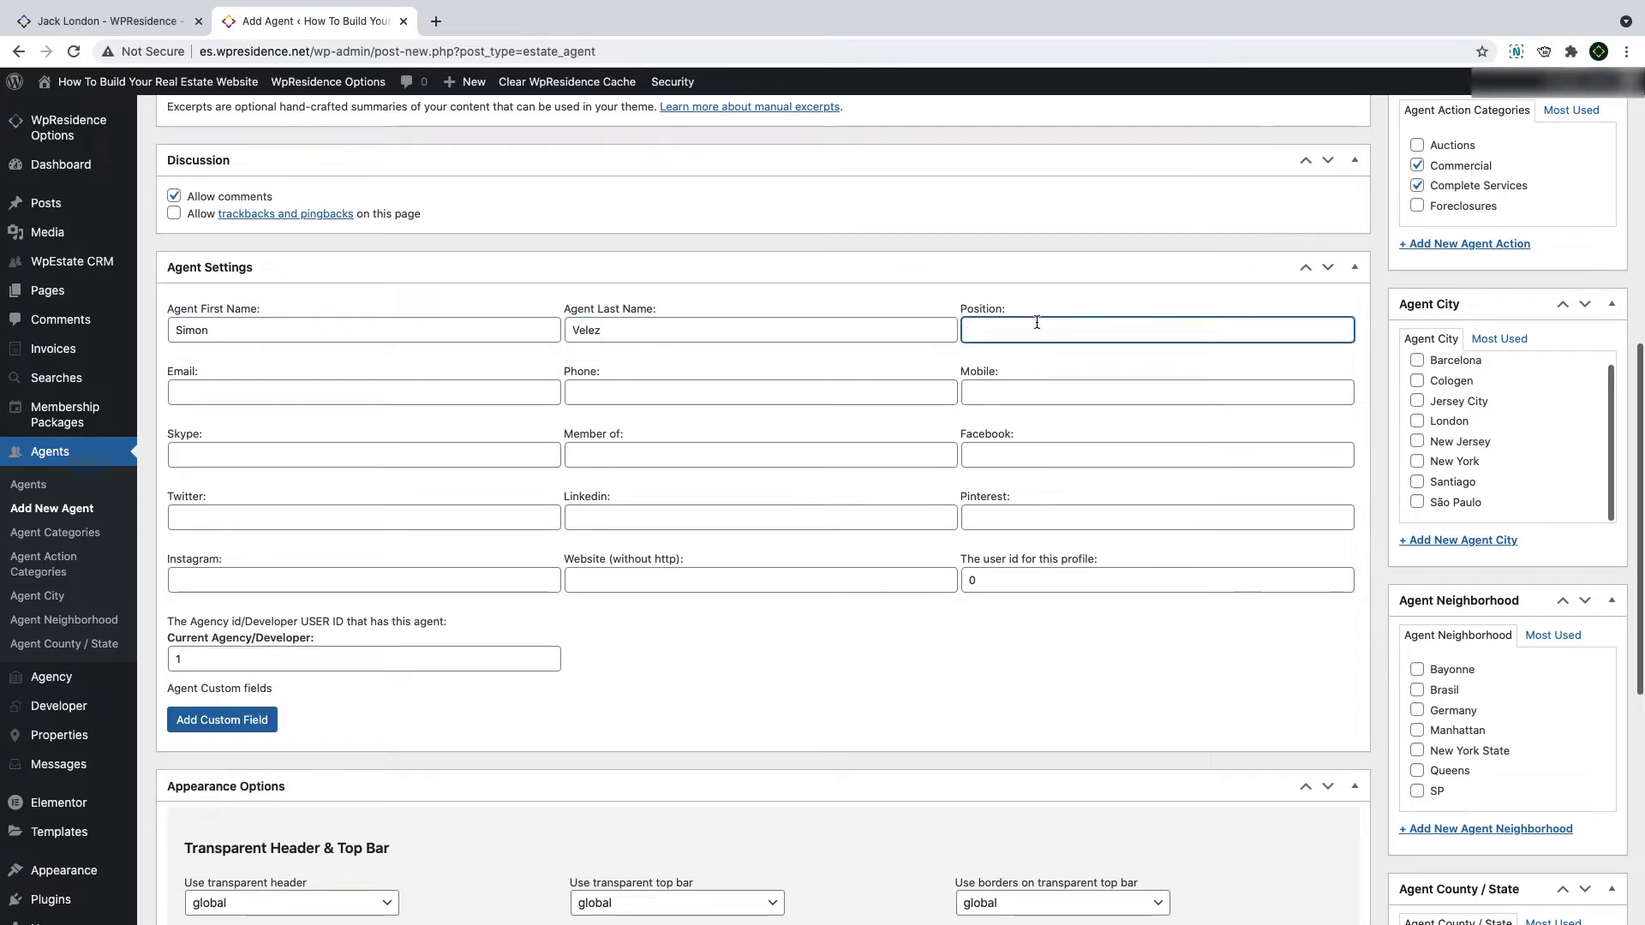
type("member of REMAX ")
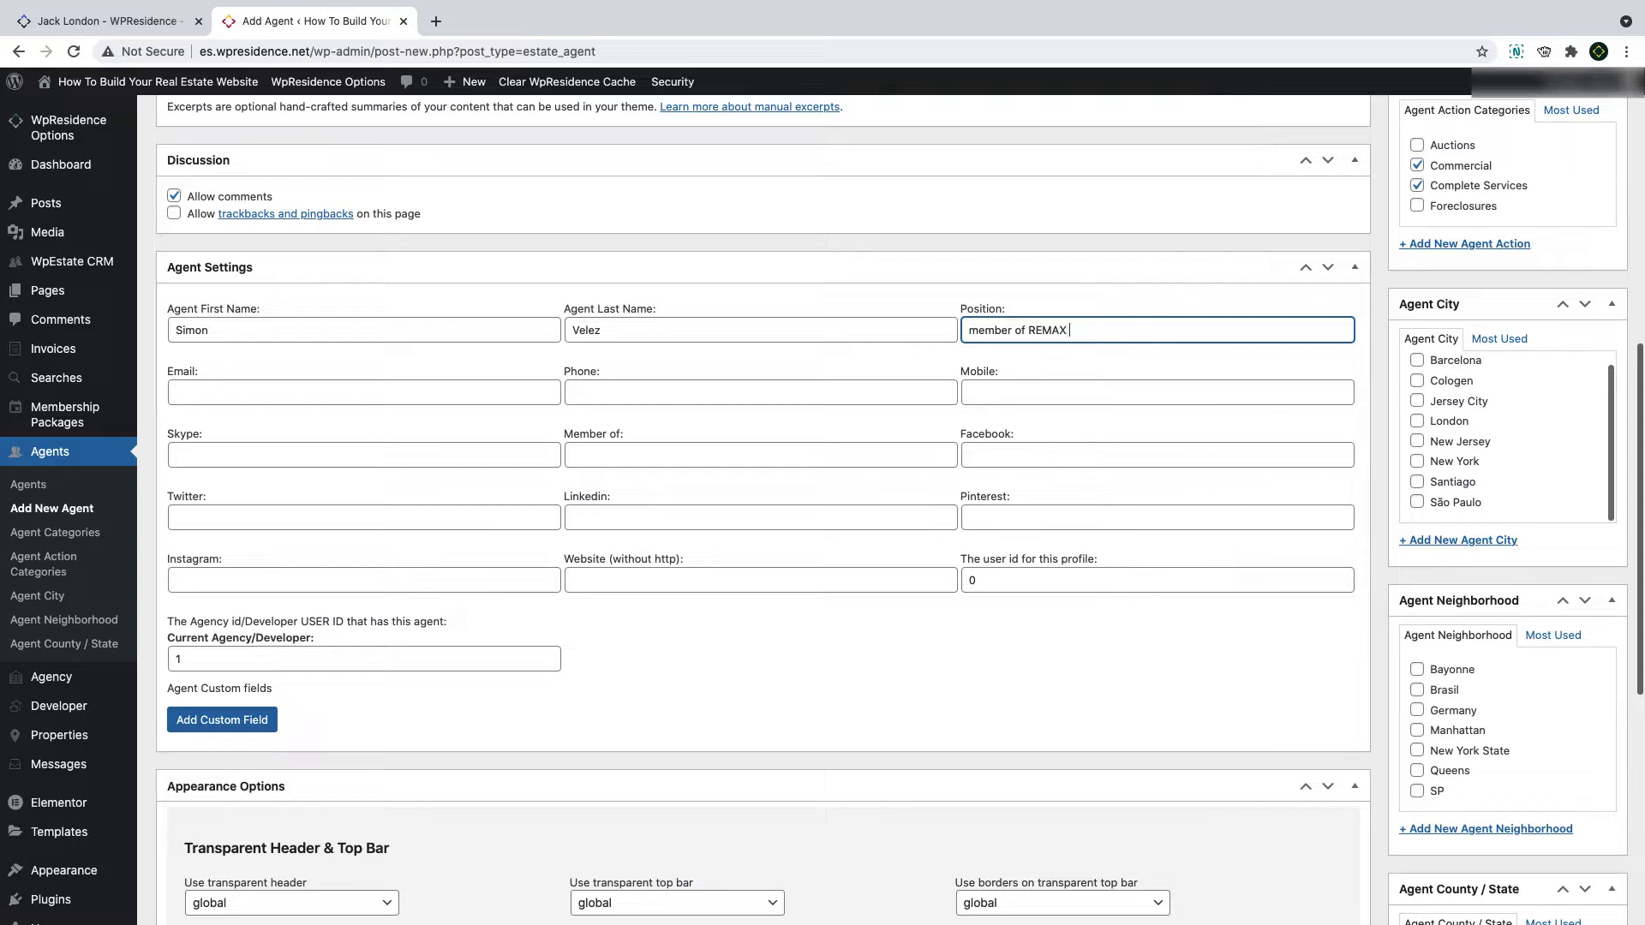
type("ass")
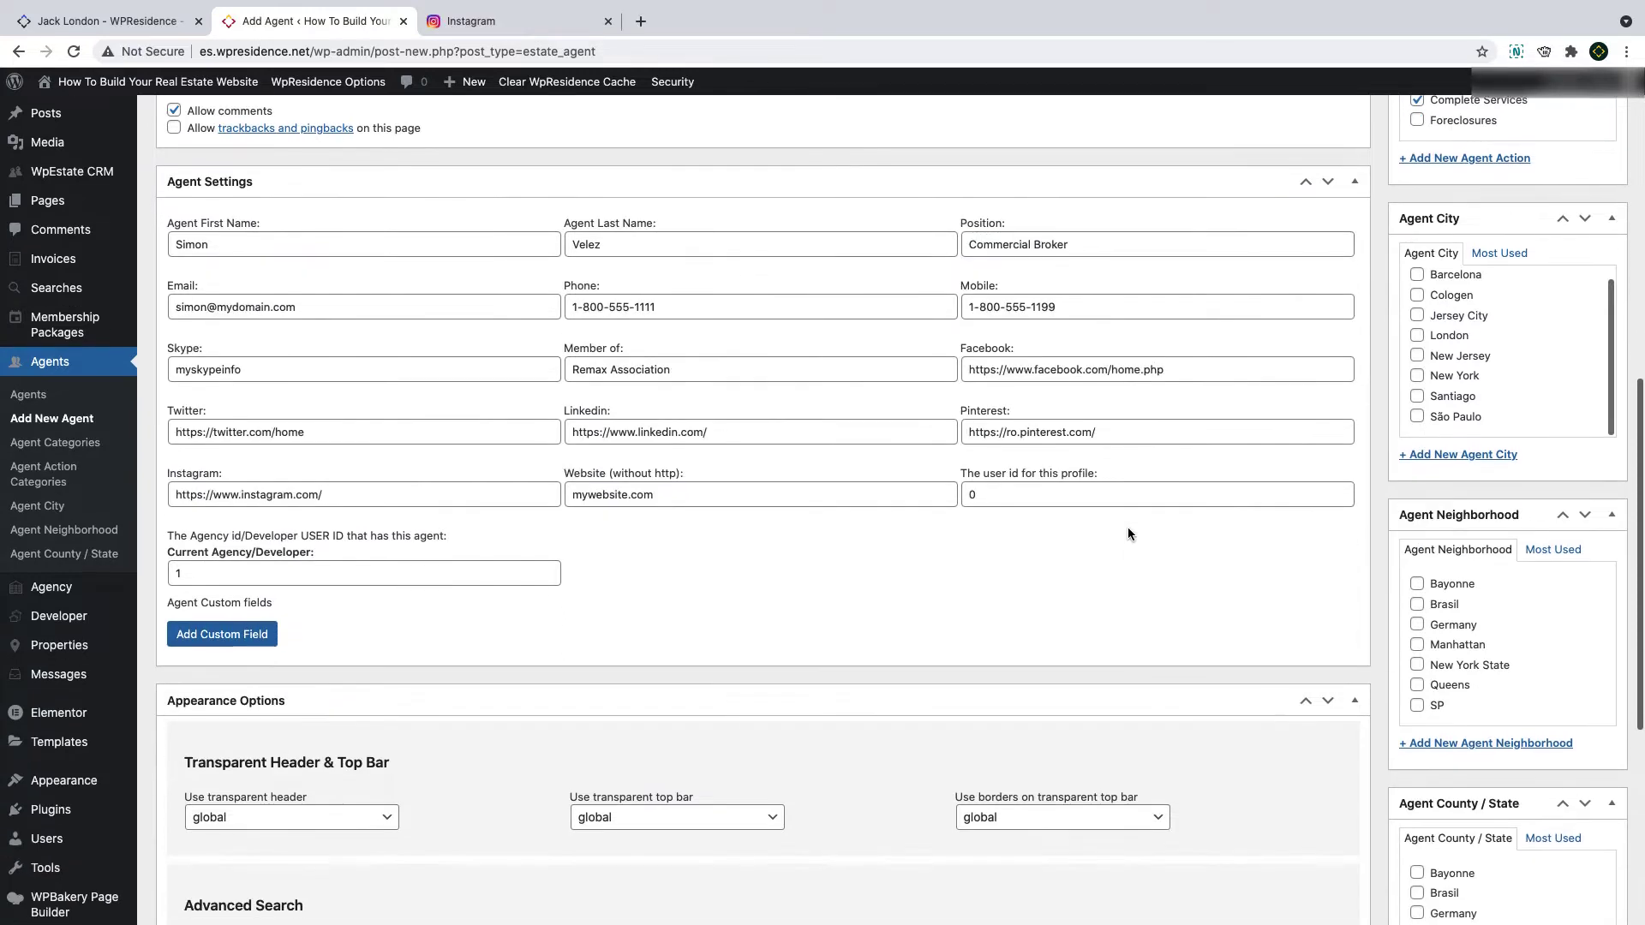
scroll(1127, 527, "down", 3)
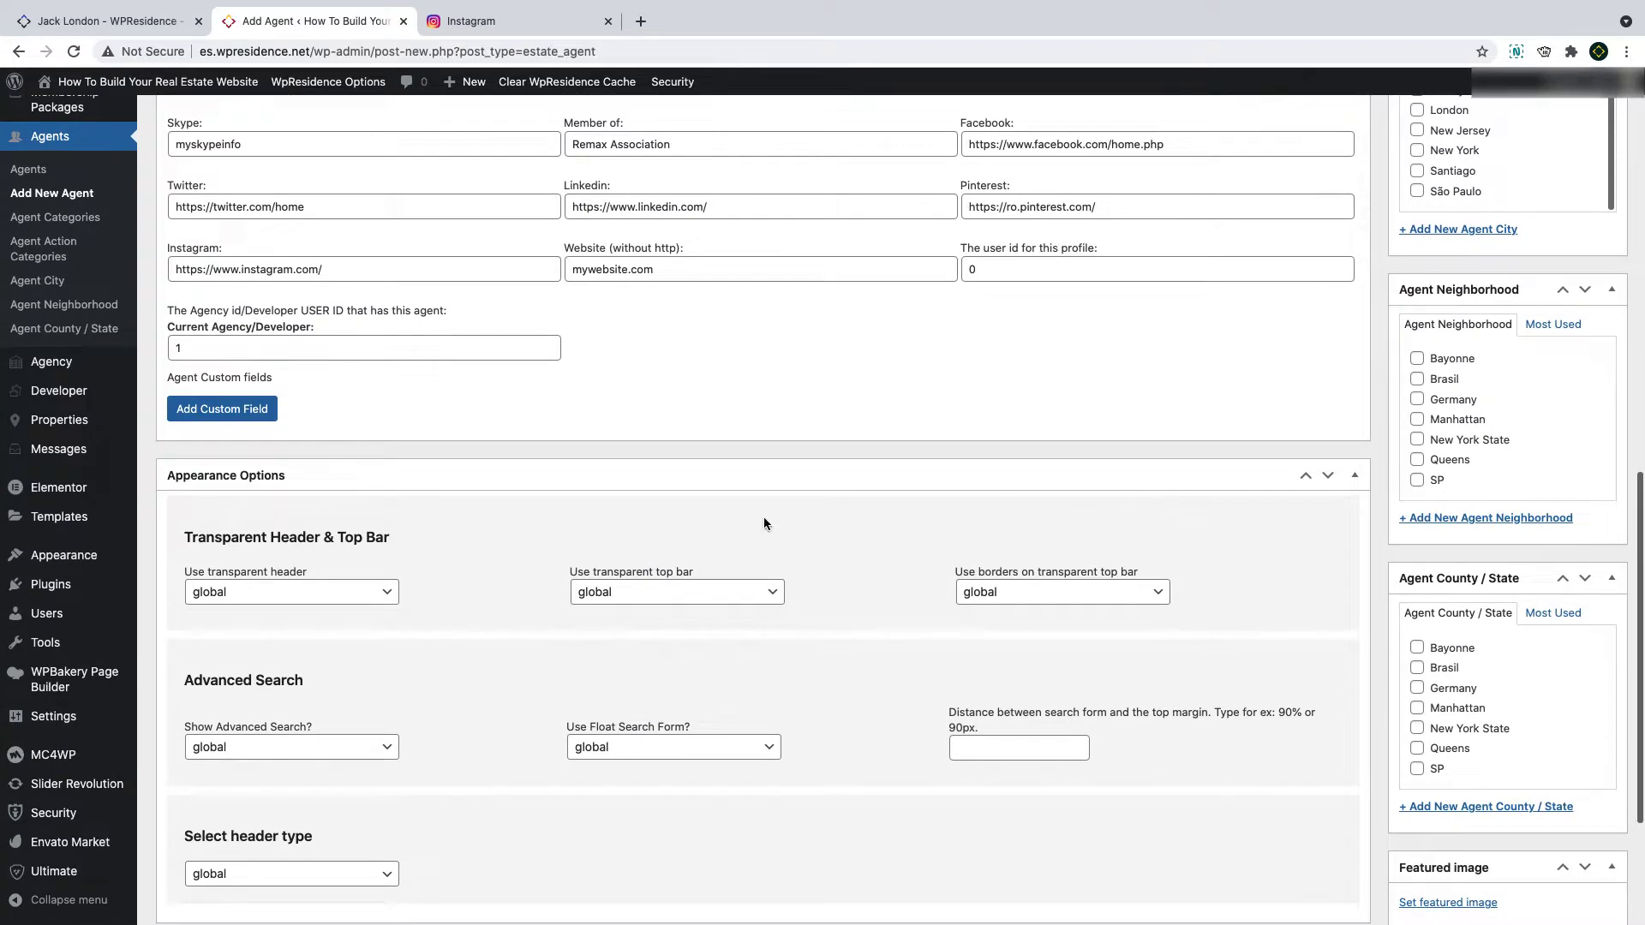
scroll(562, 570, "down", 3)
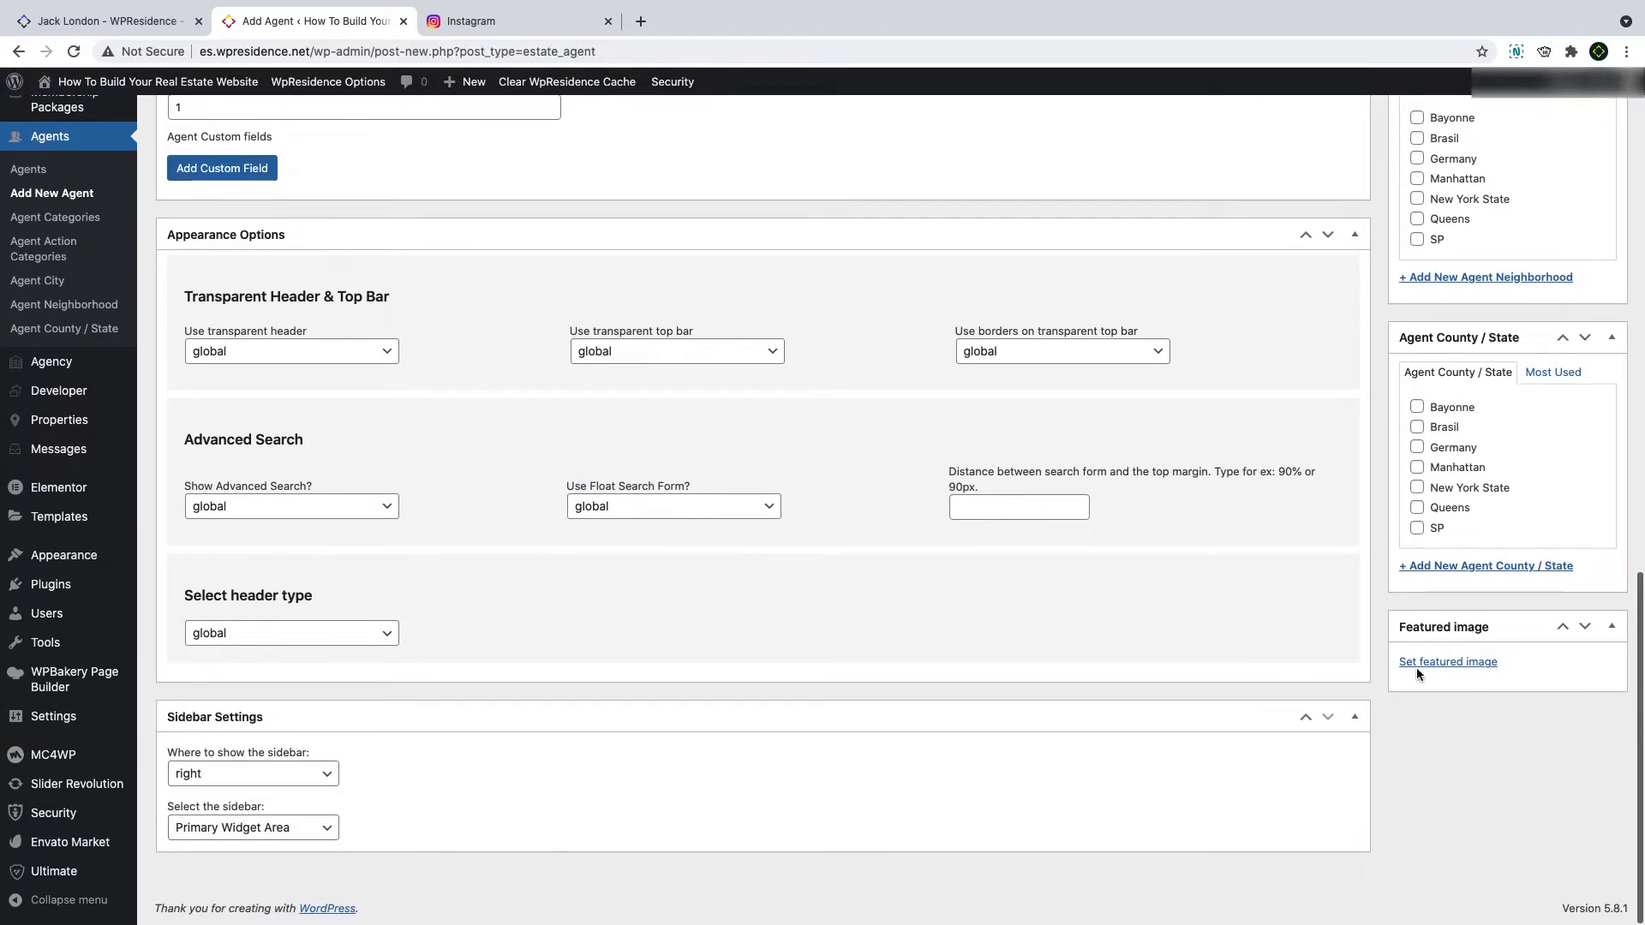
Set the 500 × 500 portrait person7.png as the agent's featured image
left_click(1462, 662)
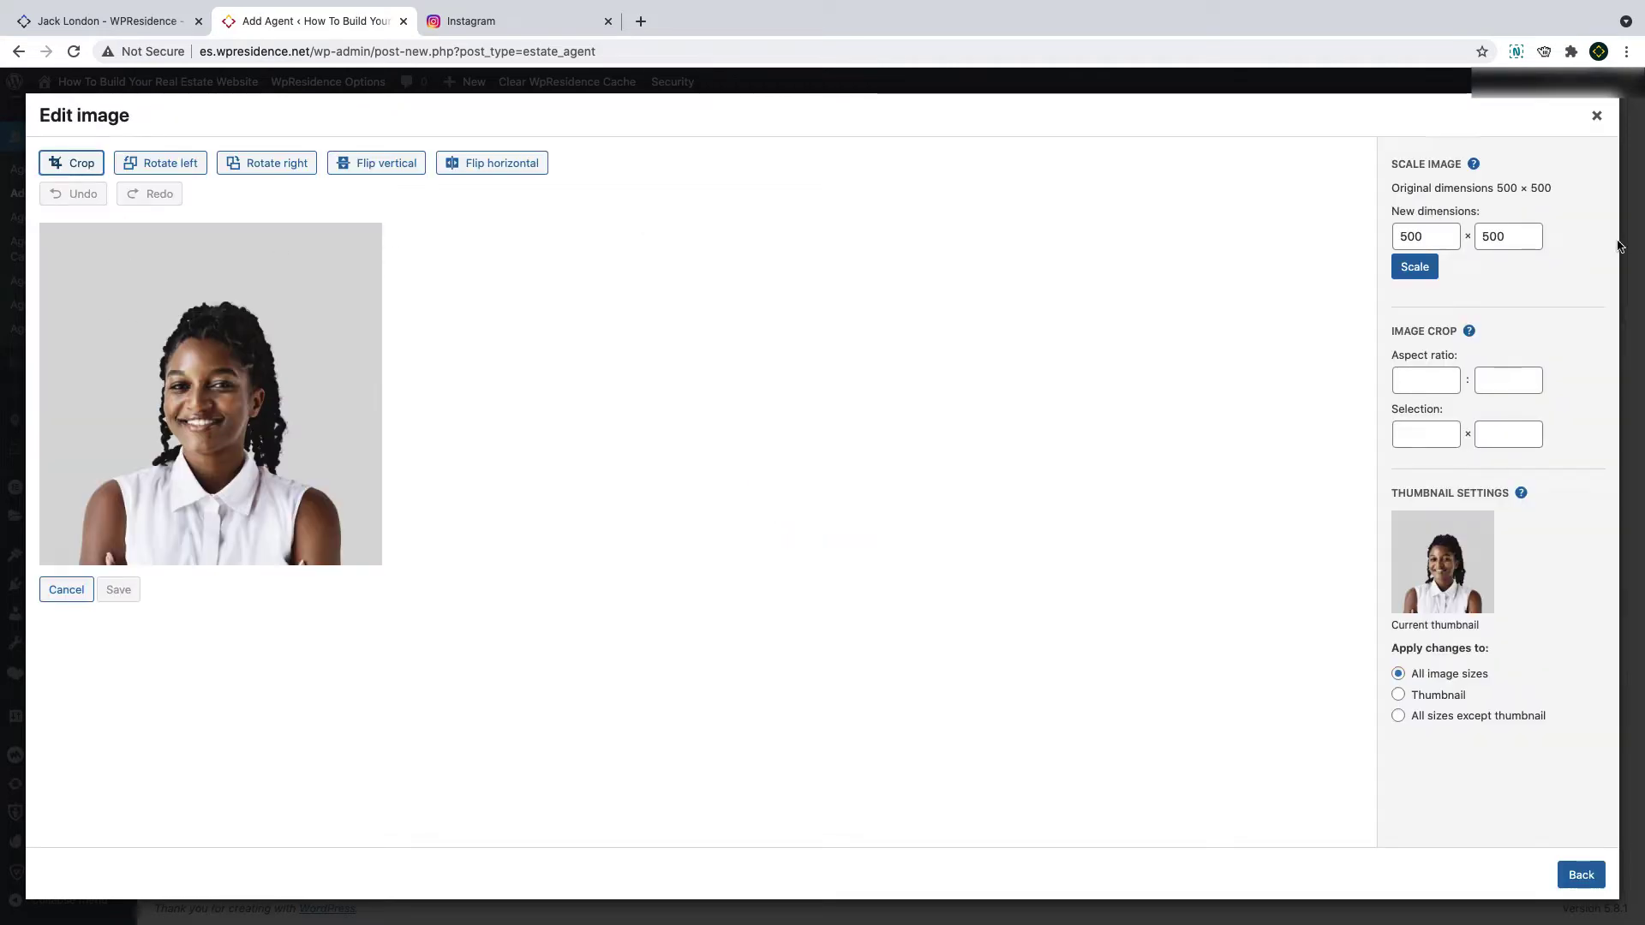
left_click_drag(1551, 189, 1499, 192)
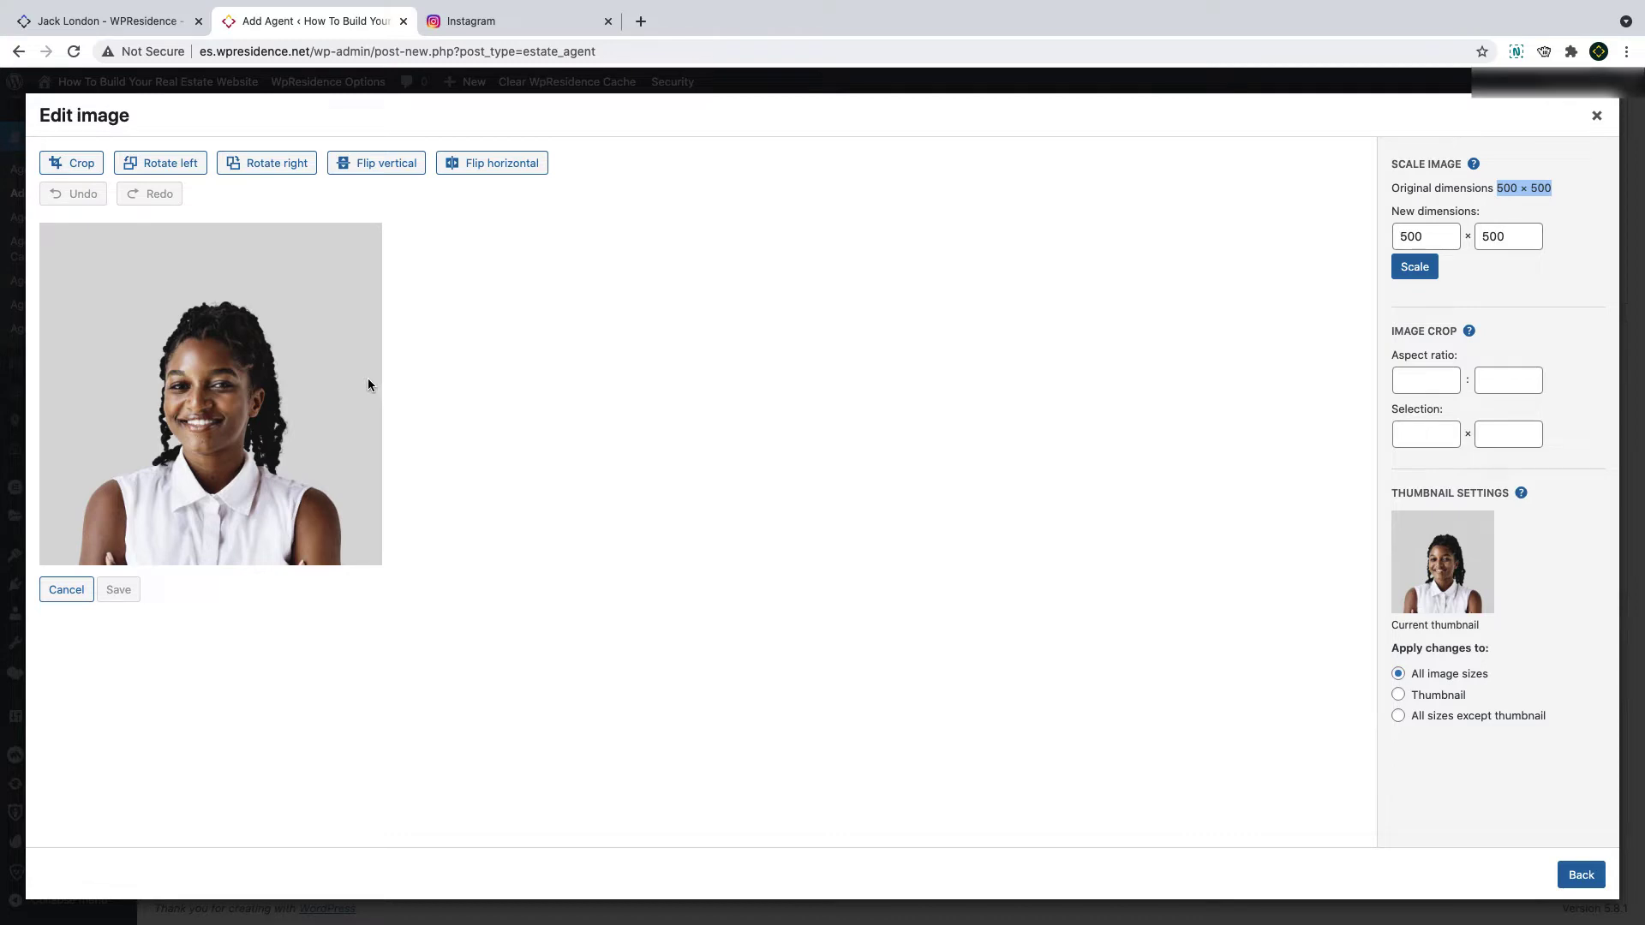
left_click(1581, 876)
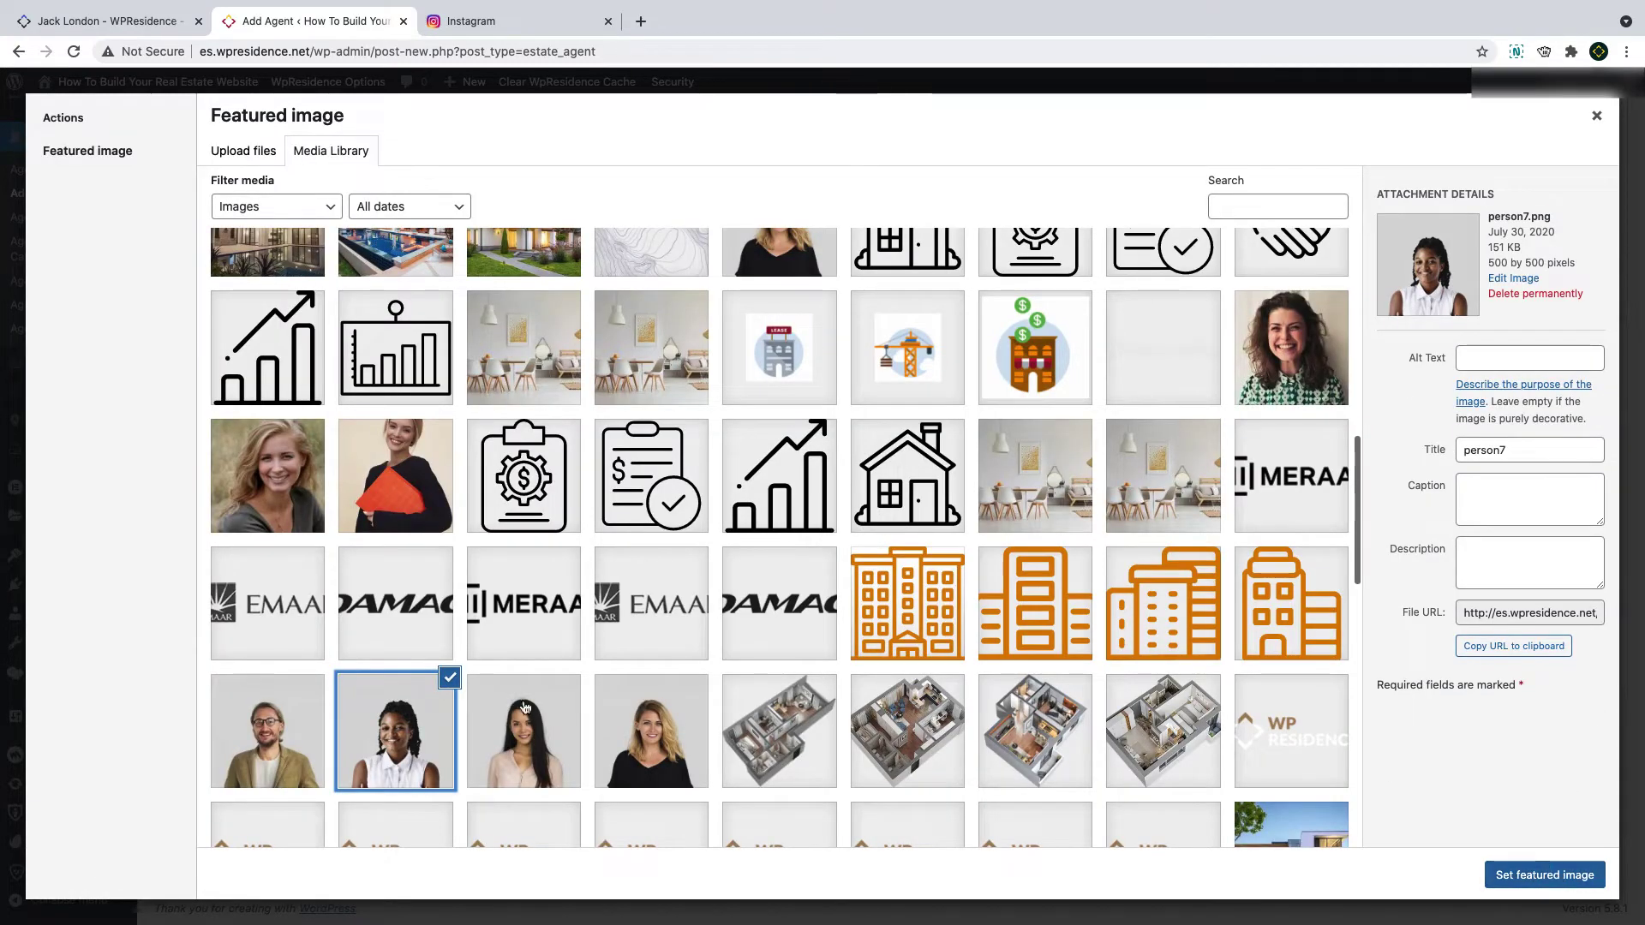
left_click(1501, 871)
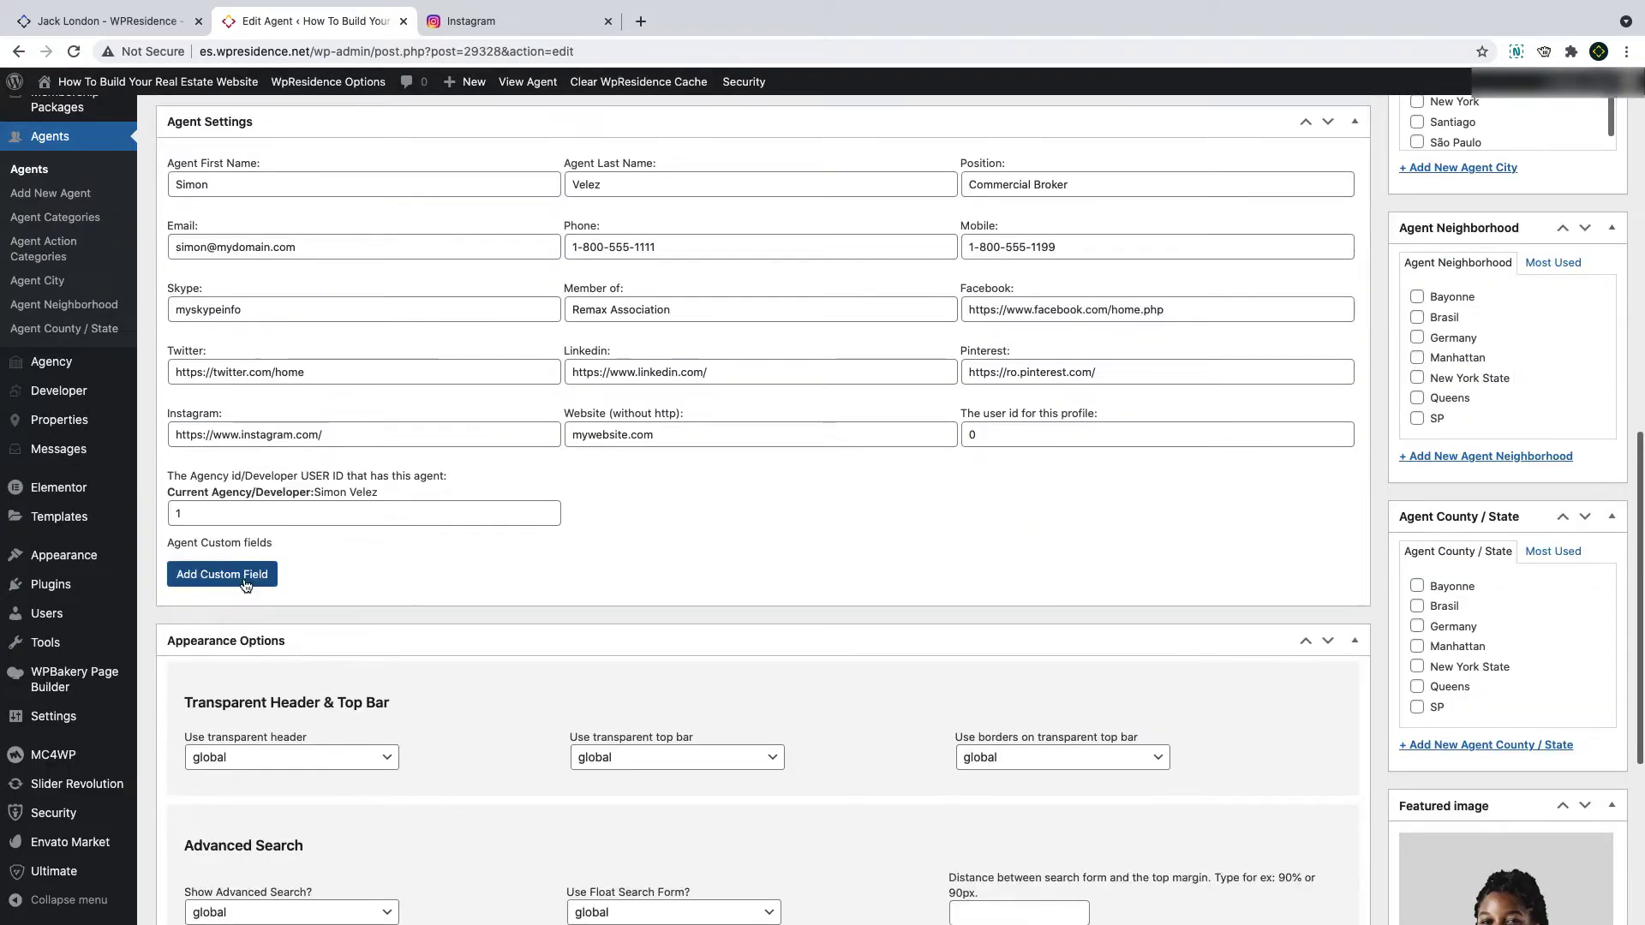
Add an Experience custom field and a 'When you can reach me' field with the pasted contact hours
left_click(257, 577)
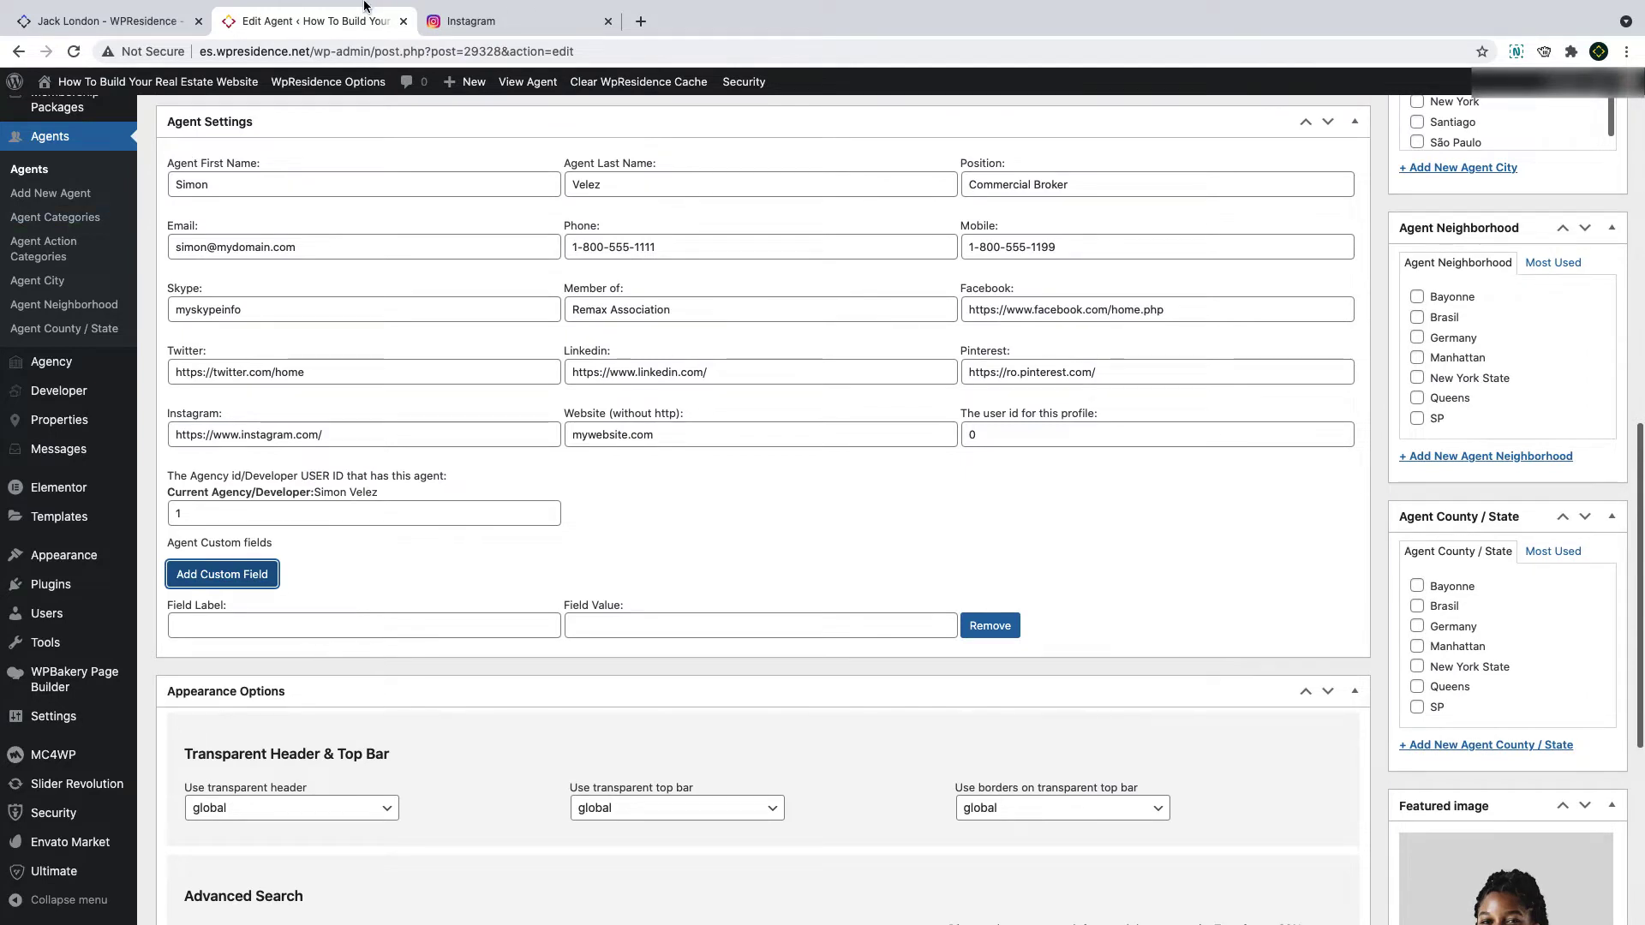
type("xp")
type("e")
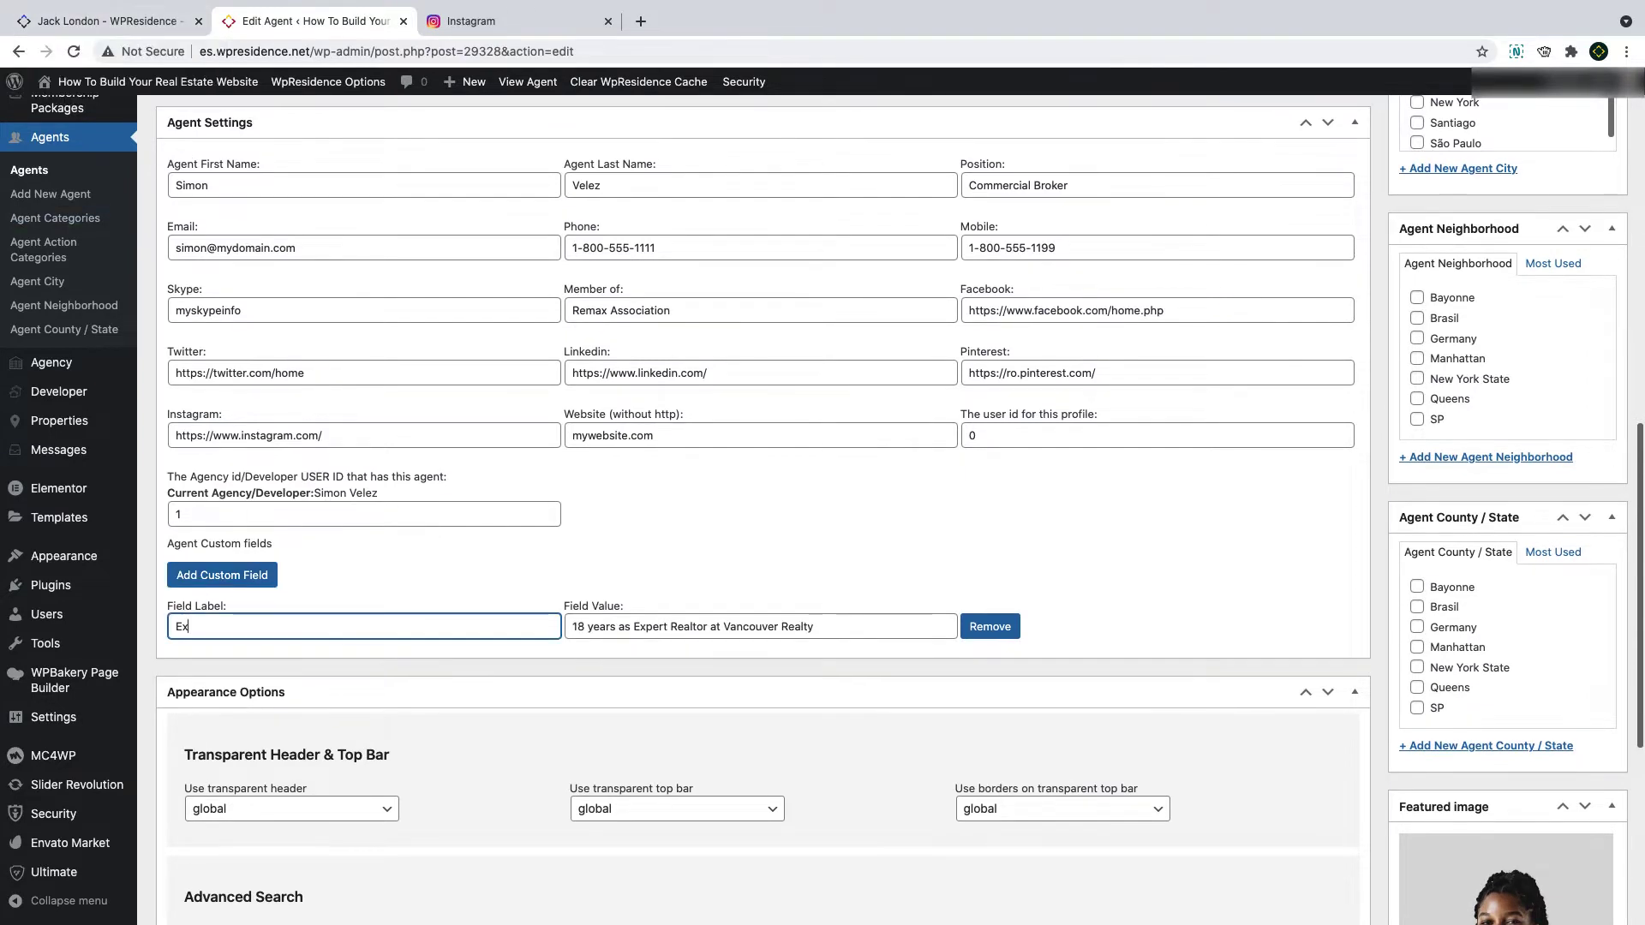
key("BackSpace")
type("peri")
left_click(221, 575)
left_click(661, 686)
type("9 AM - 5 PM, Monday - Saturday")
key("shift+Tab")
type("When you can reach me")
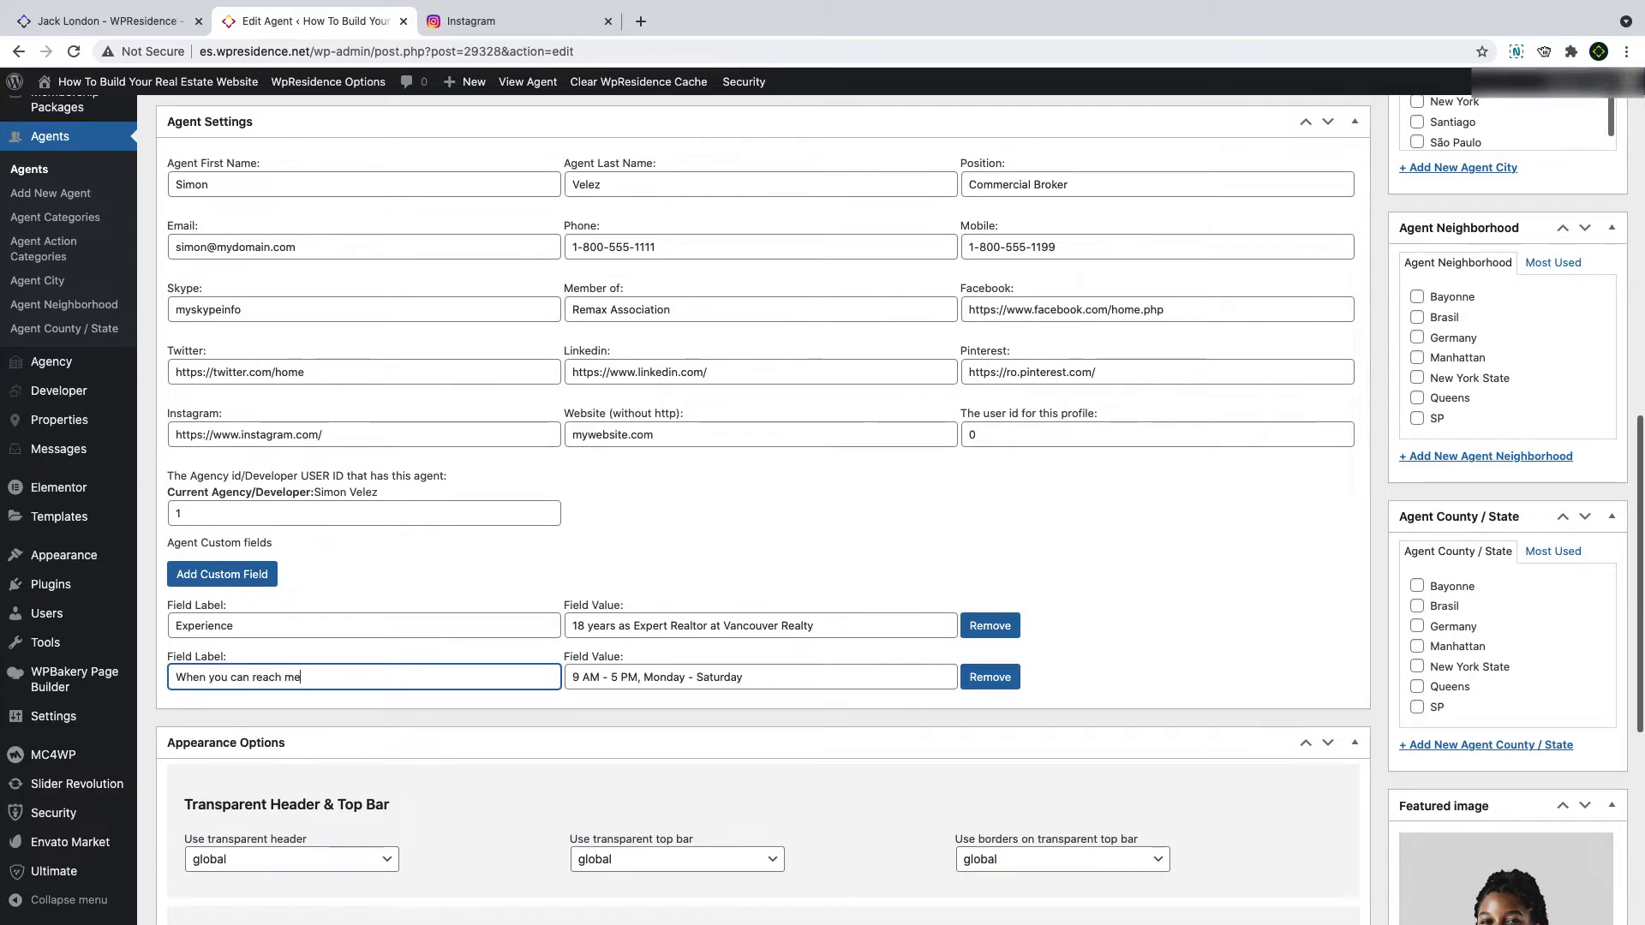
Add a Personal awards field with the pasted award and a fourth field labelled 'Anything you wish'
left_click(222, 574)
left_click(518, 730)
key("Tab")
type("Best Realtor in Vancouver from 2000-2018")
left_click(375, 735)
type("Persn")
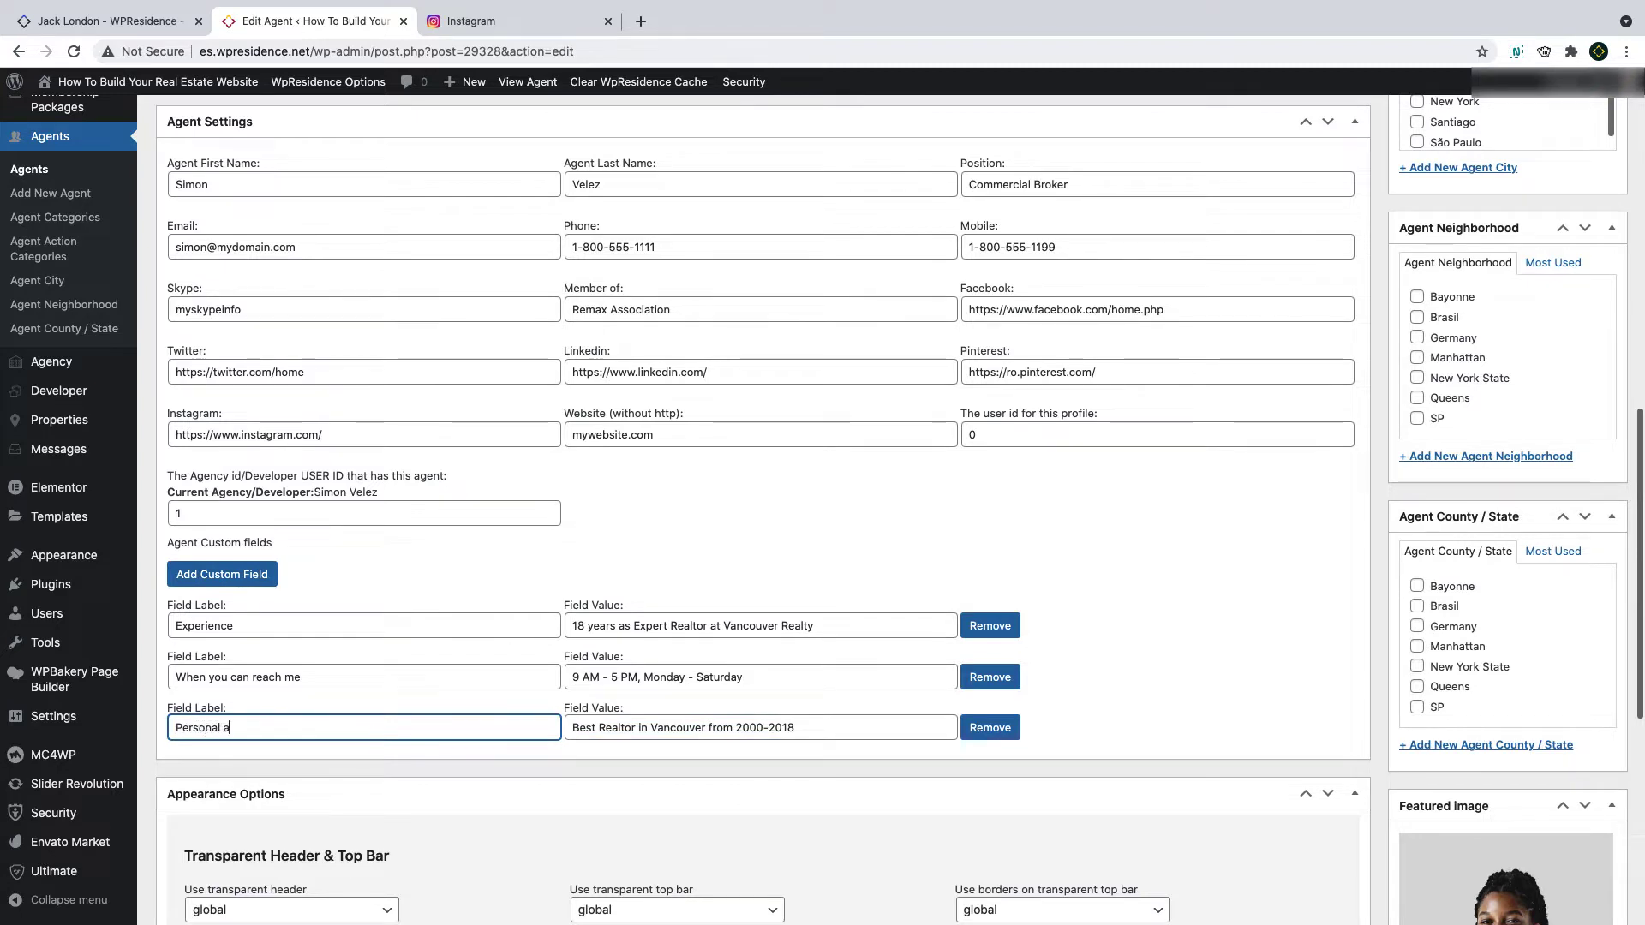
left_click(221, 574)
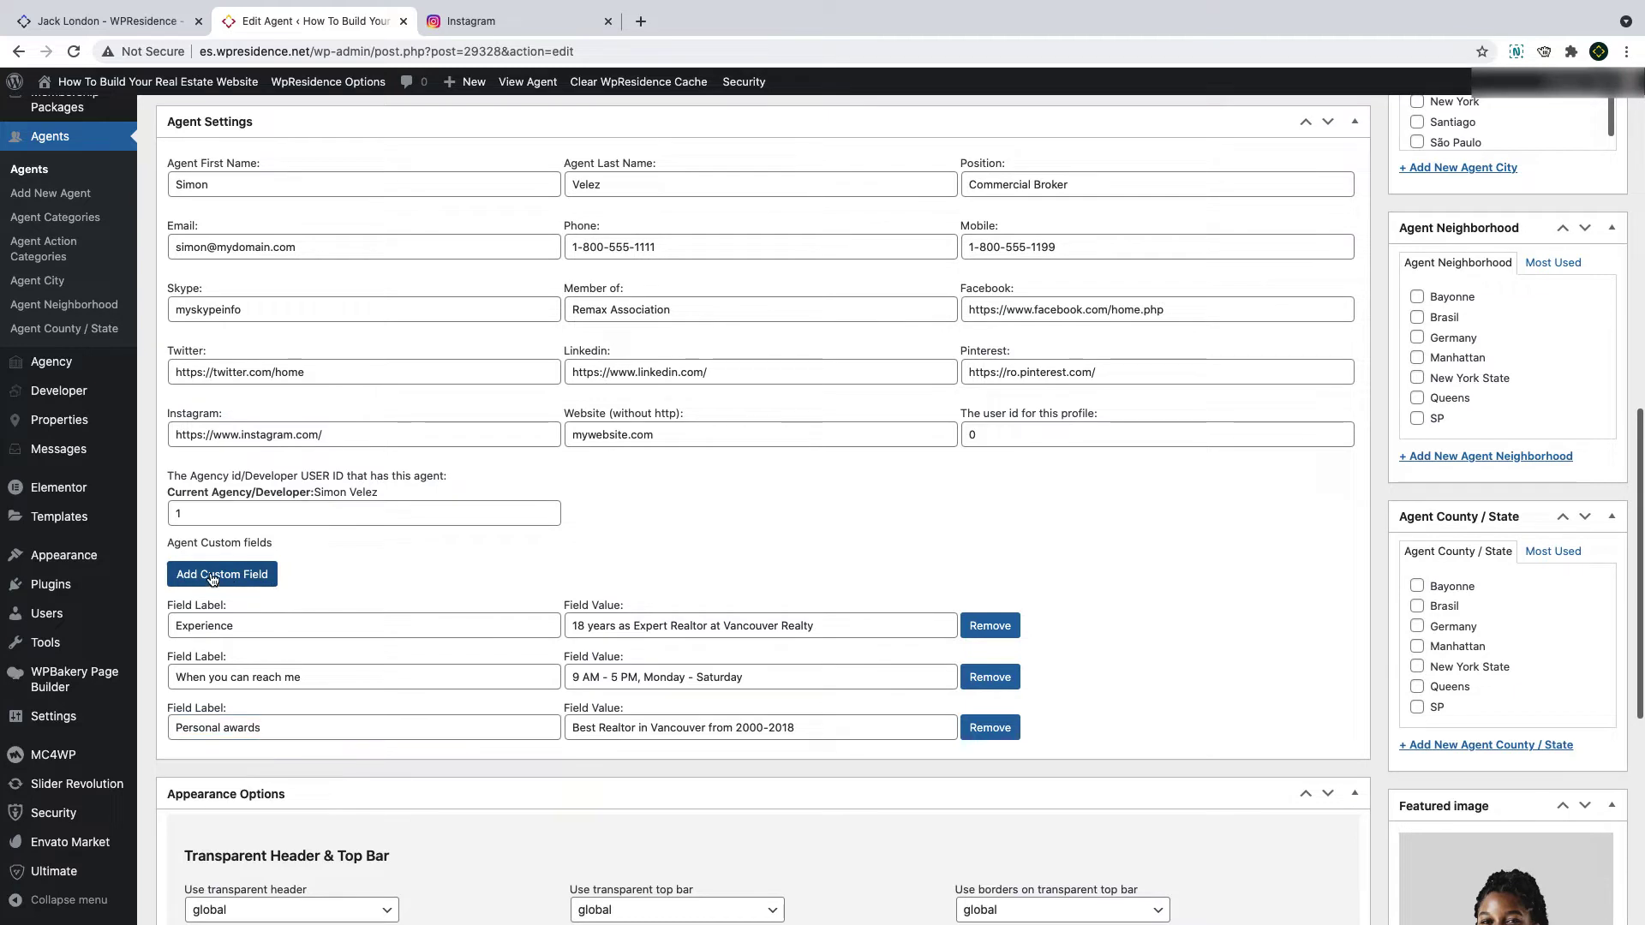
left_click(282, 779)
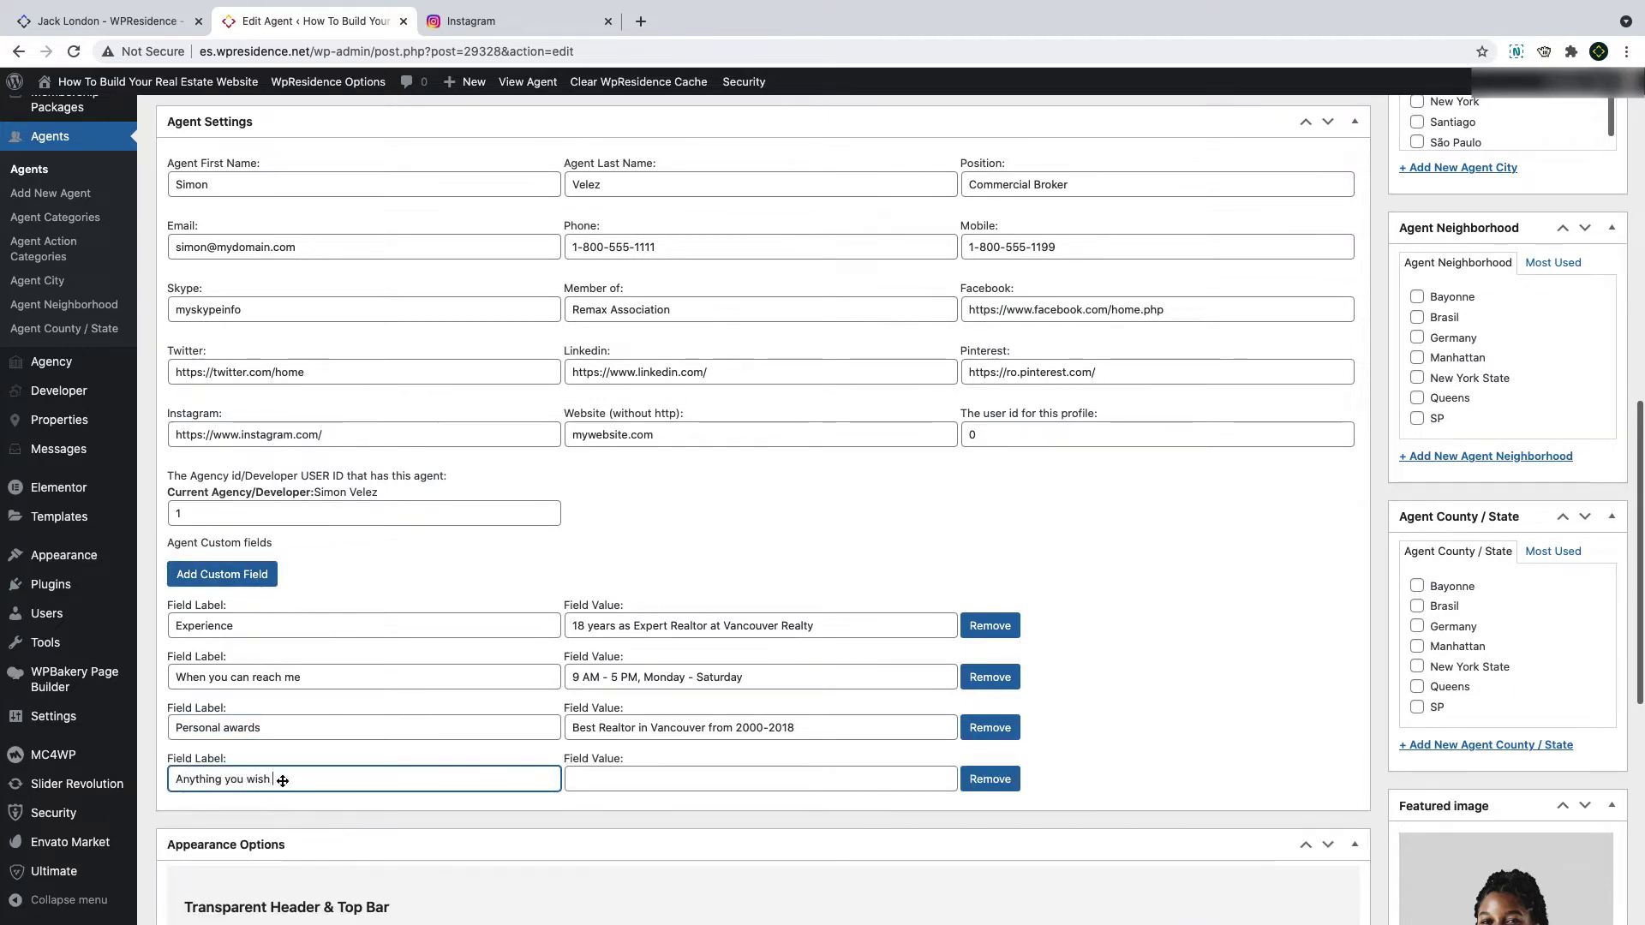
type("Anything you wish")
scroll(1352, 625, "up", 6)
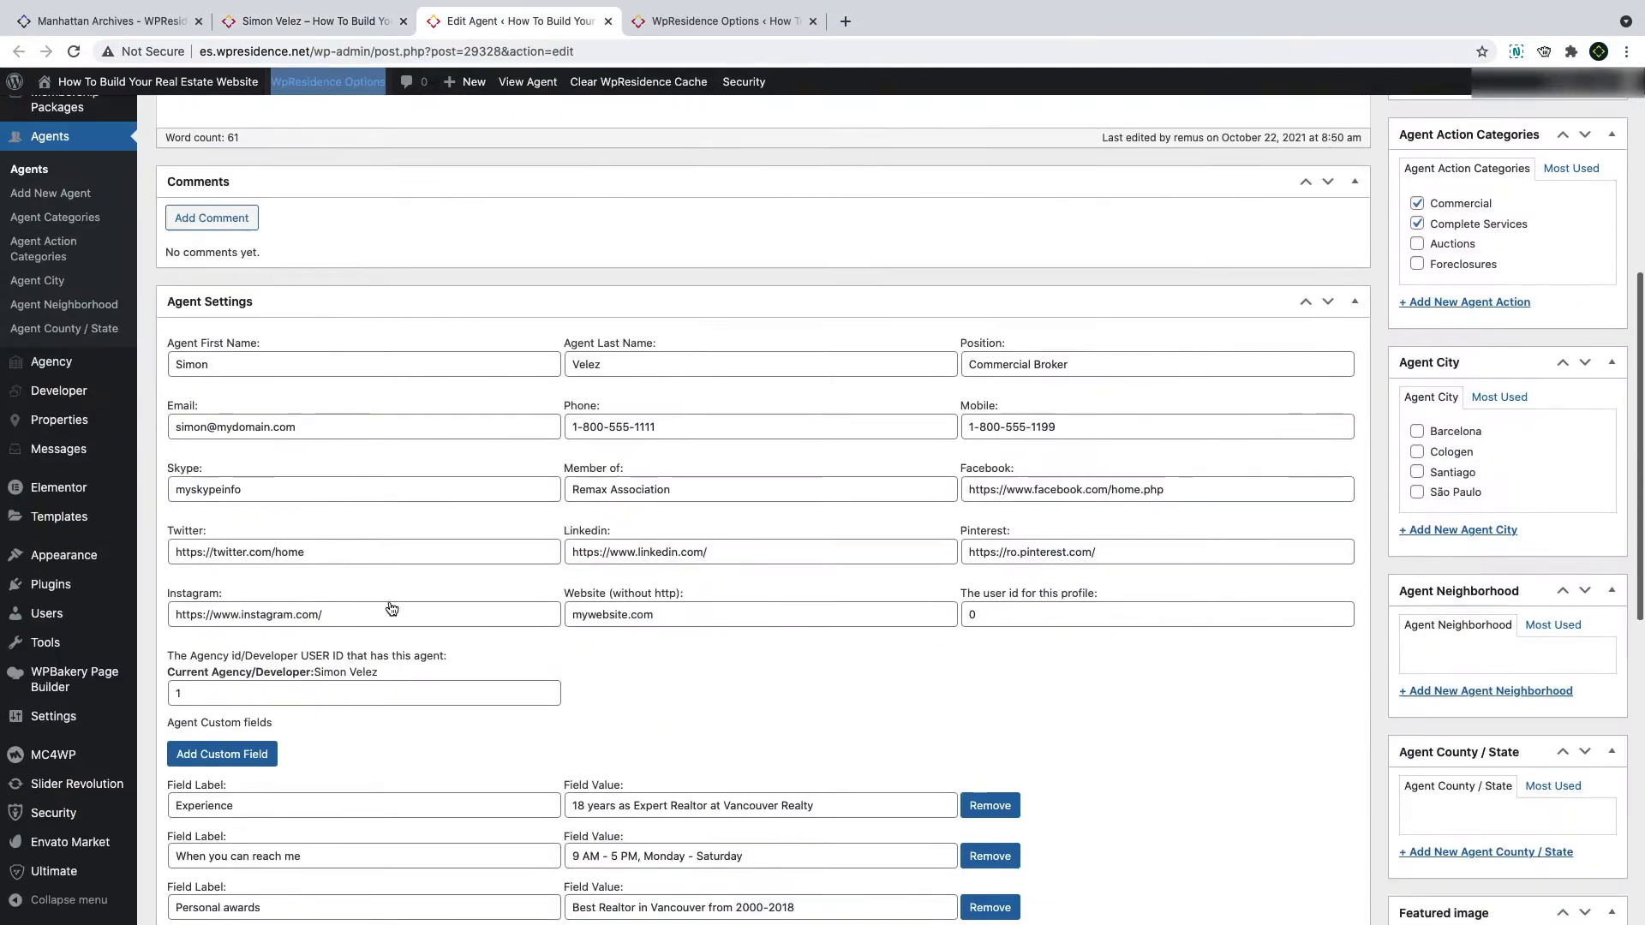
Keep the agent page's header type set to global
scroll(389, 599, "down", 6)
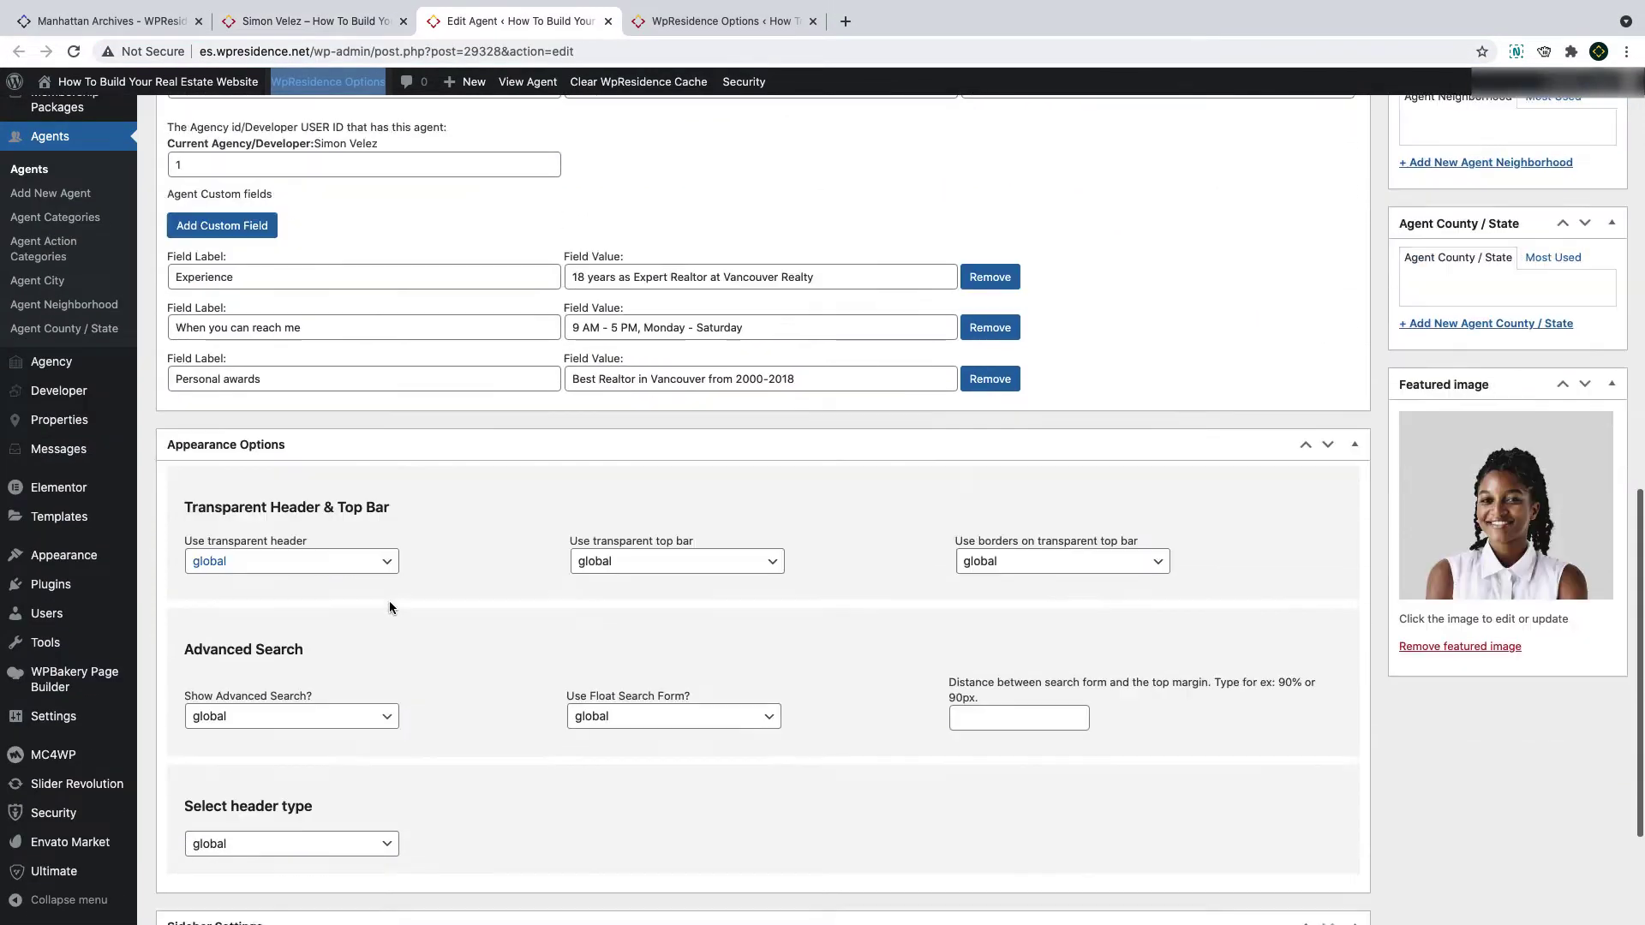
scroll(389, 608, "down", 3)
left_click(297, 635)
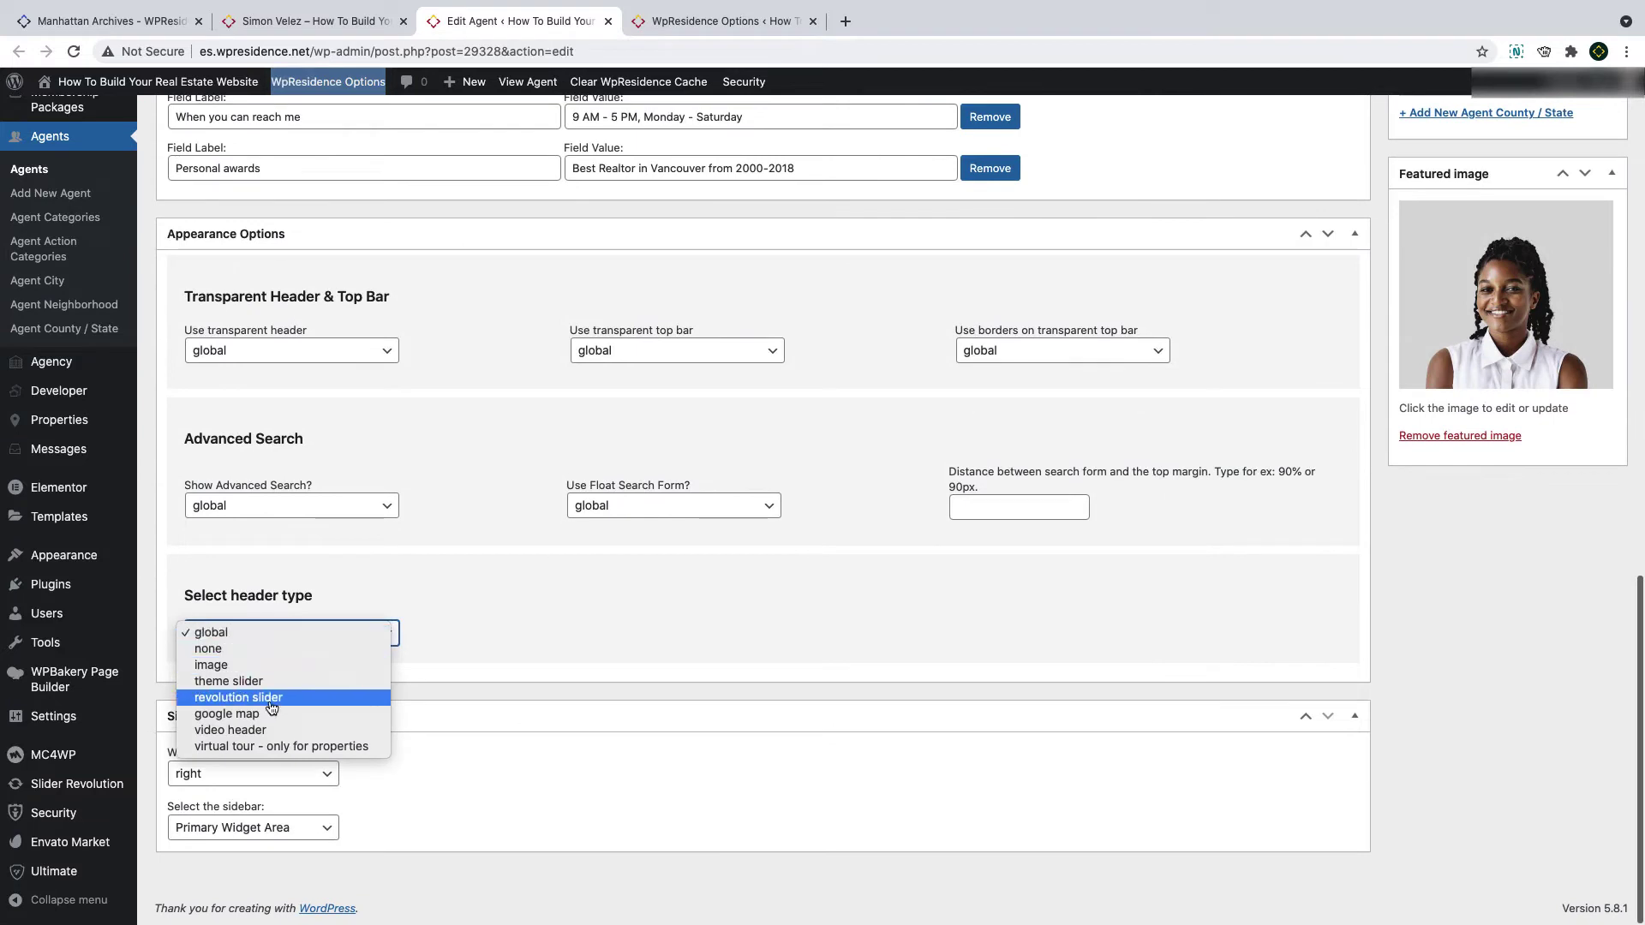
left_click(224, 636)
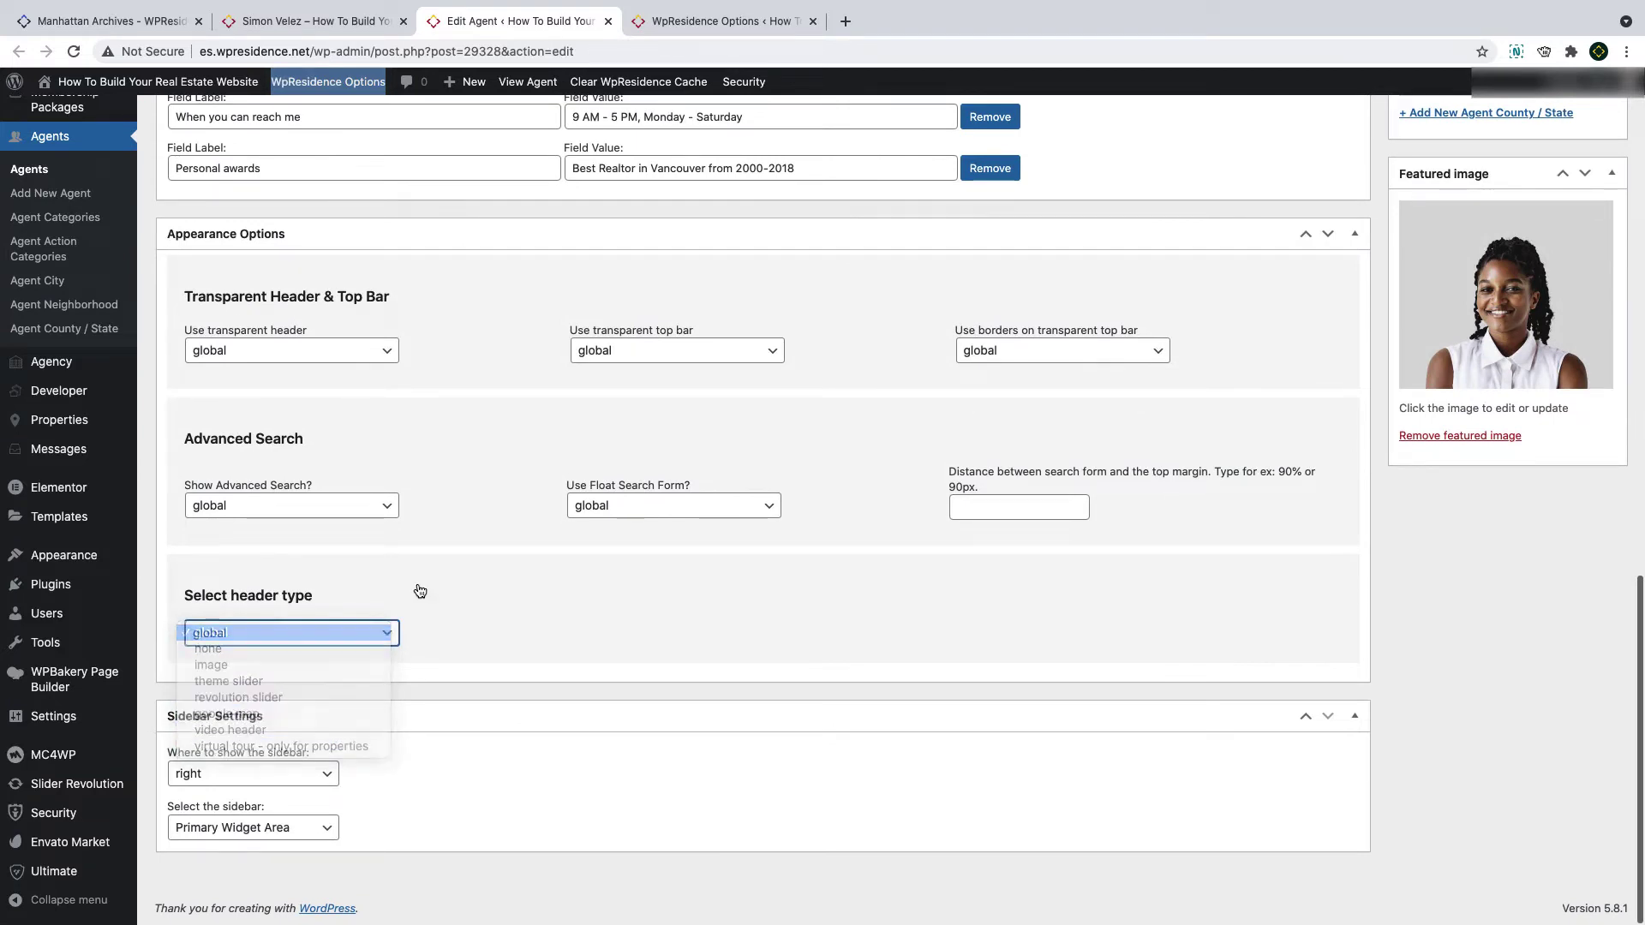
In WpResidence Options > Header, set the Media Header Type to google map
left_click(698, 22)
left_click_drag(516, 681, 356, 665)
scroll(227, 176, "up", 5)
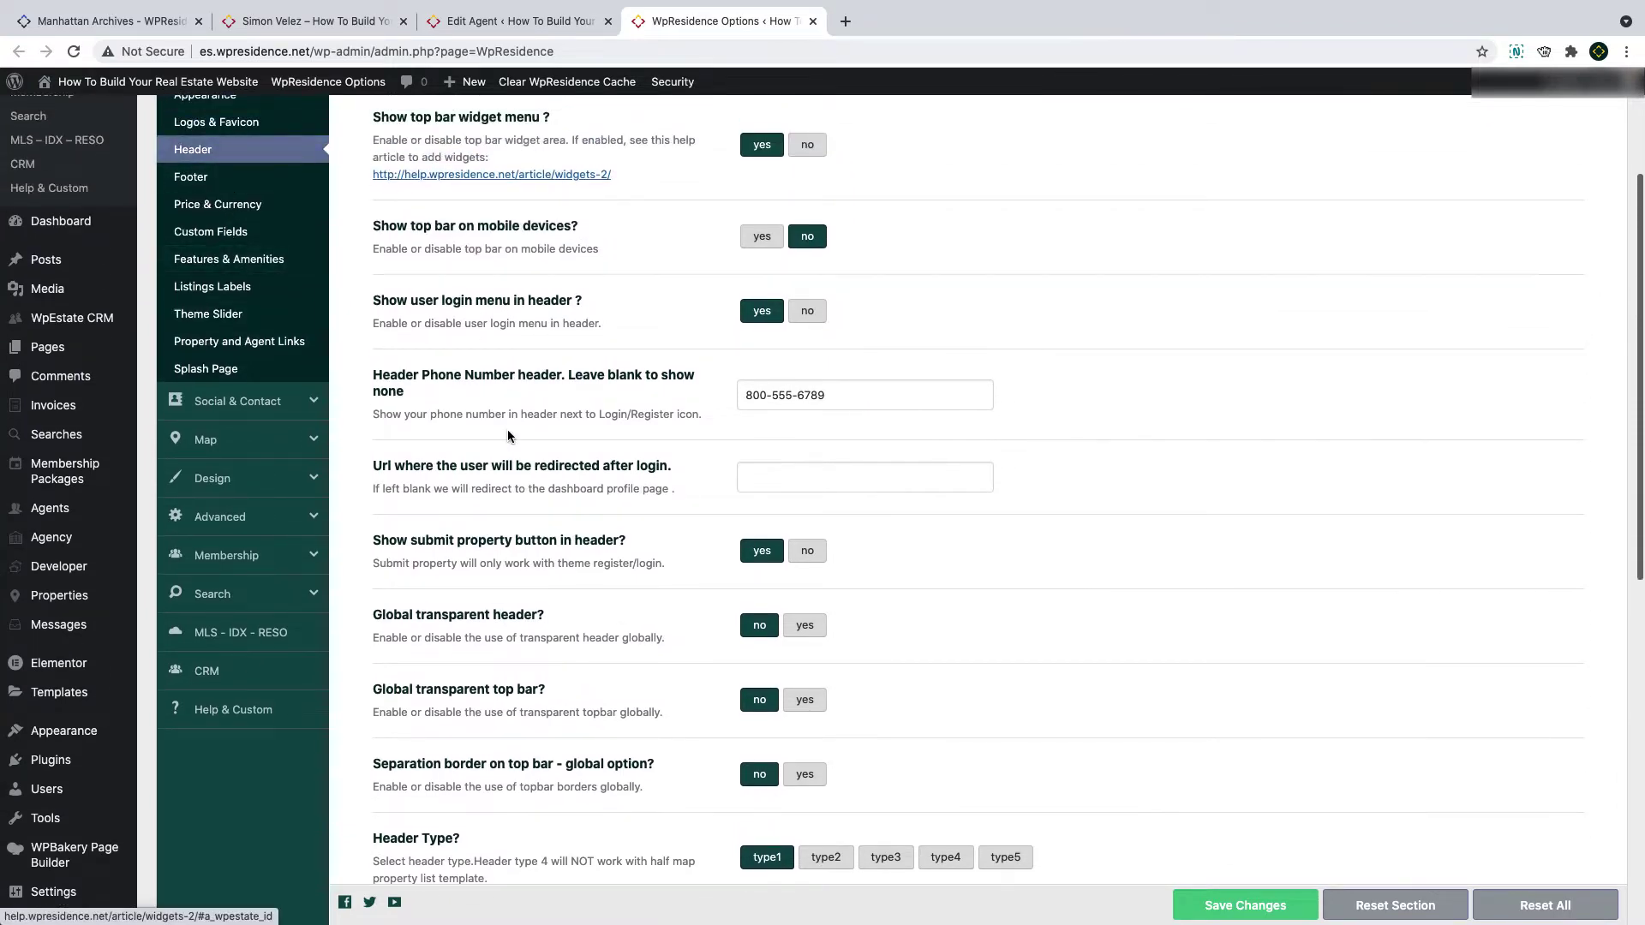
scroll(507, 433, "down", 5)
scroll(507, 433, "down", 3)
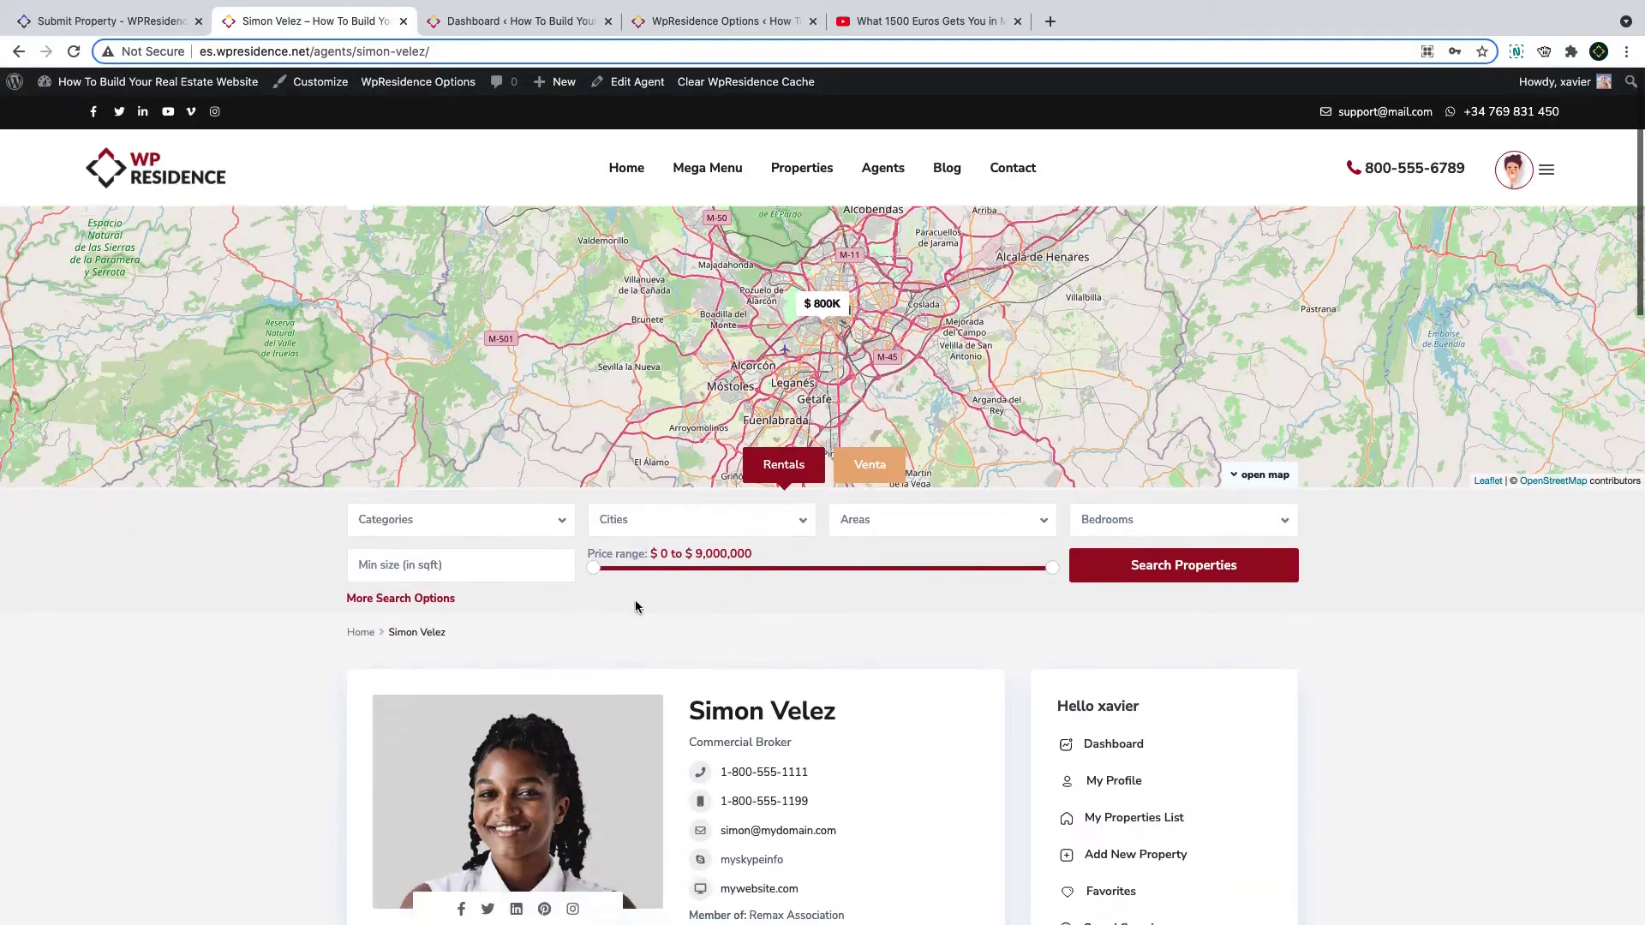
scroll(635, 600, "down", 3)
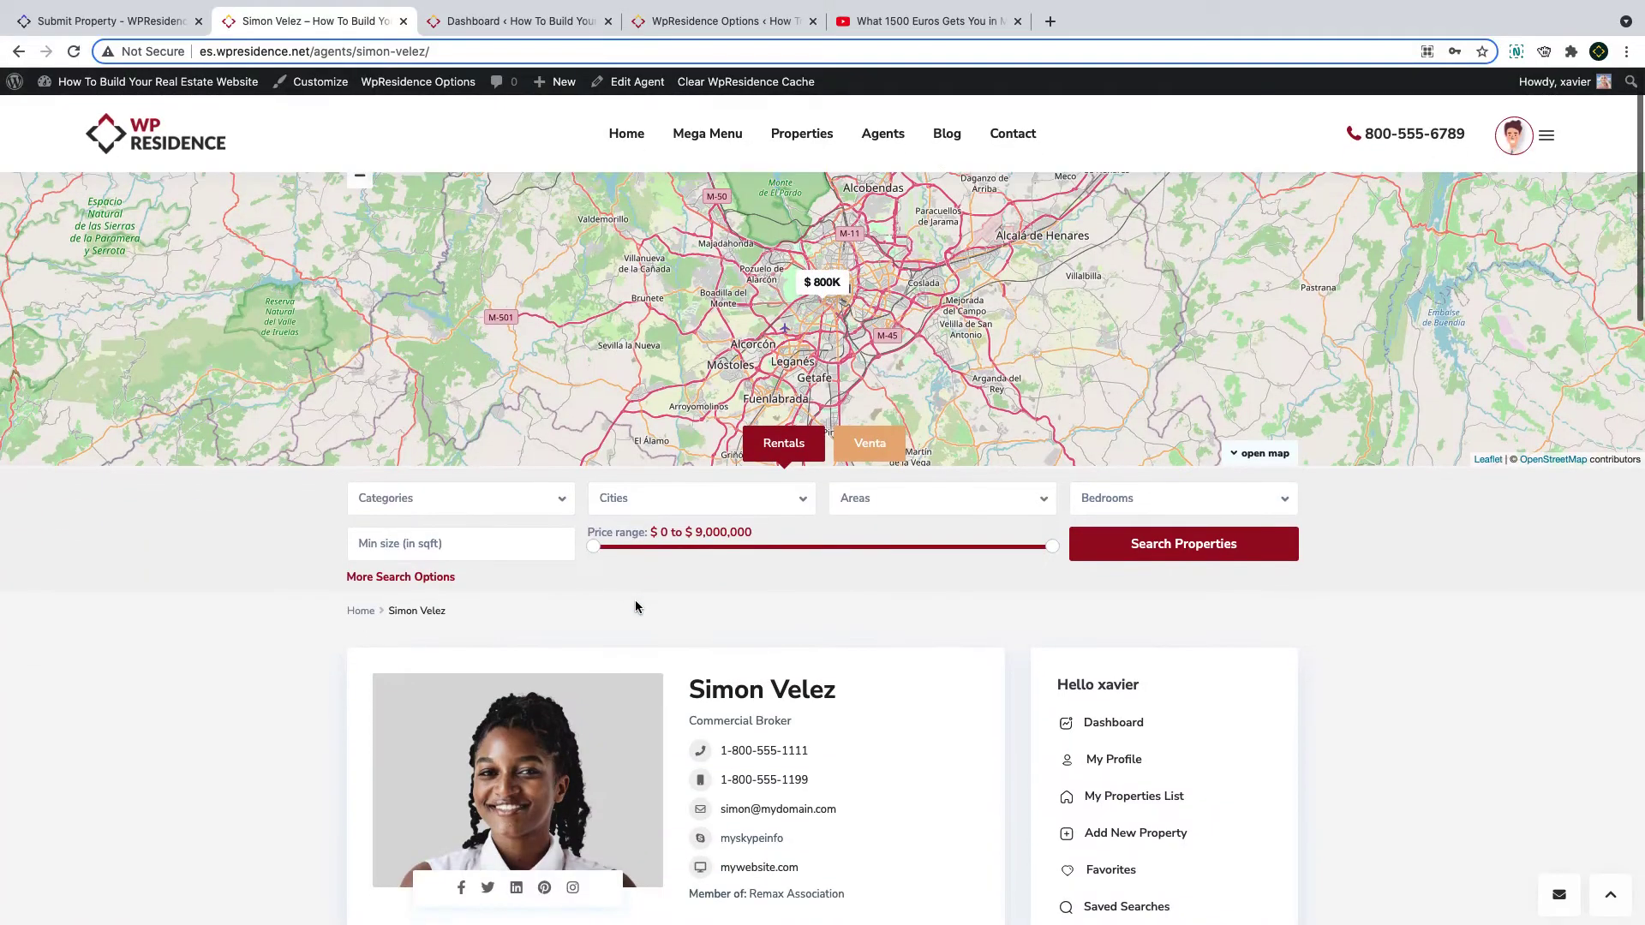
Scroll through the agent's front-end profile page to review its layout
scroll(637, 609, "down", 1)
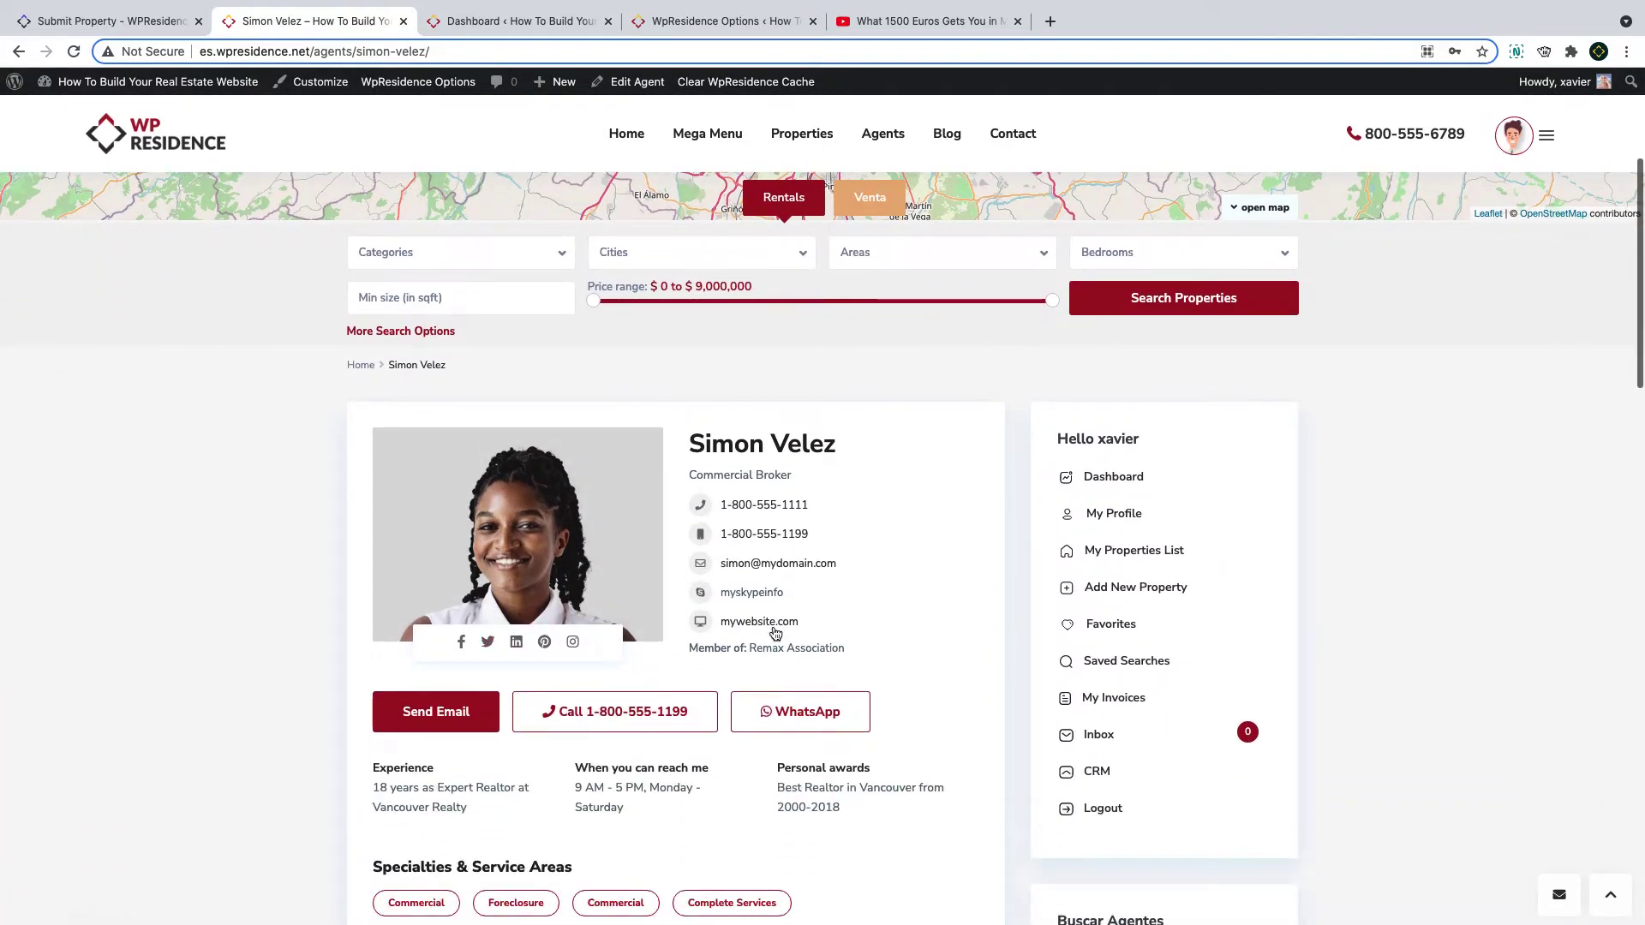
scroll(768, 576, "down", 3)
left_click_drag(627, 643, 566, 630)
scroll(569, 632, "down", 2)
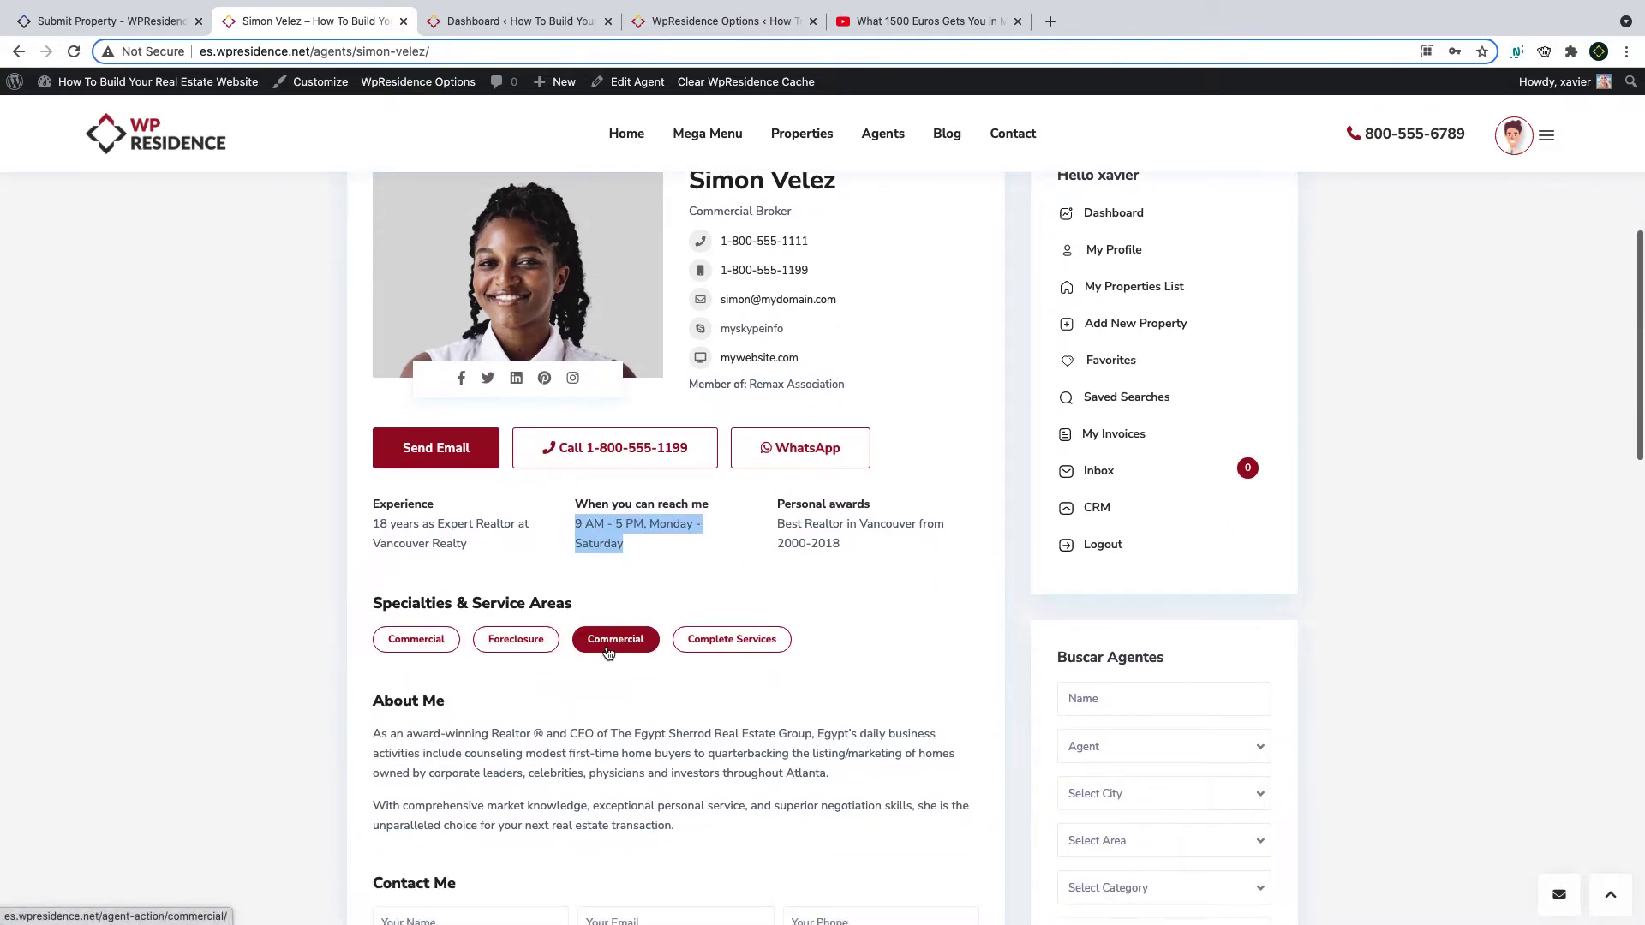
scroll(629, 636, "down", 2)
scroll(529, 578, "down", 3)
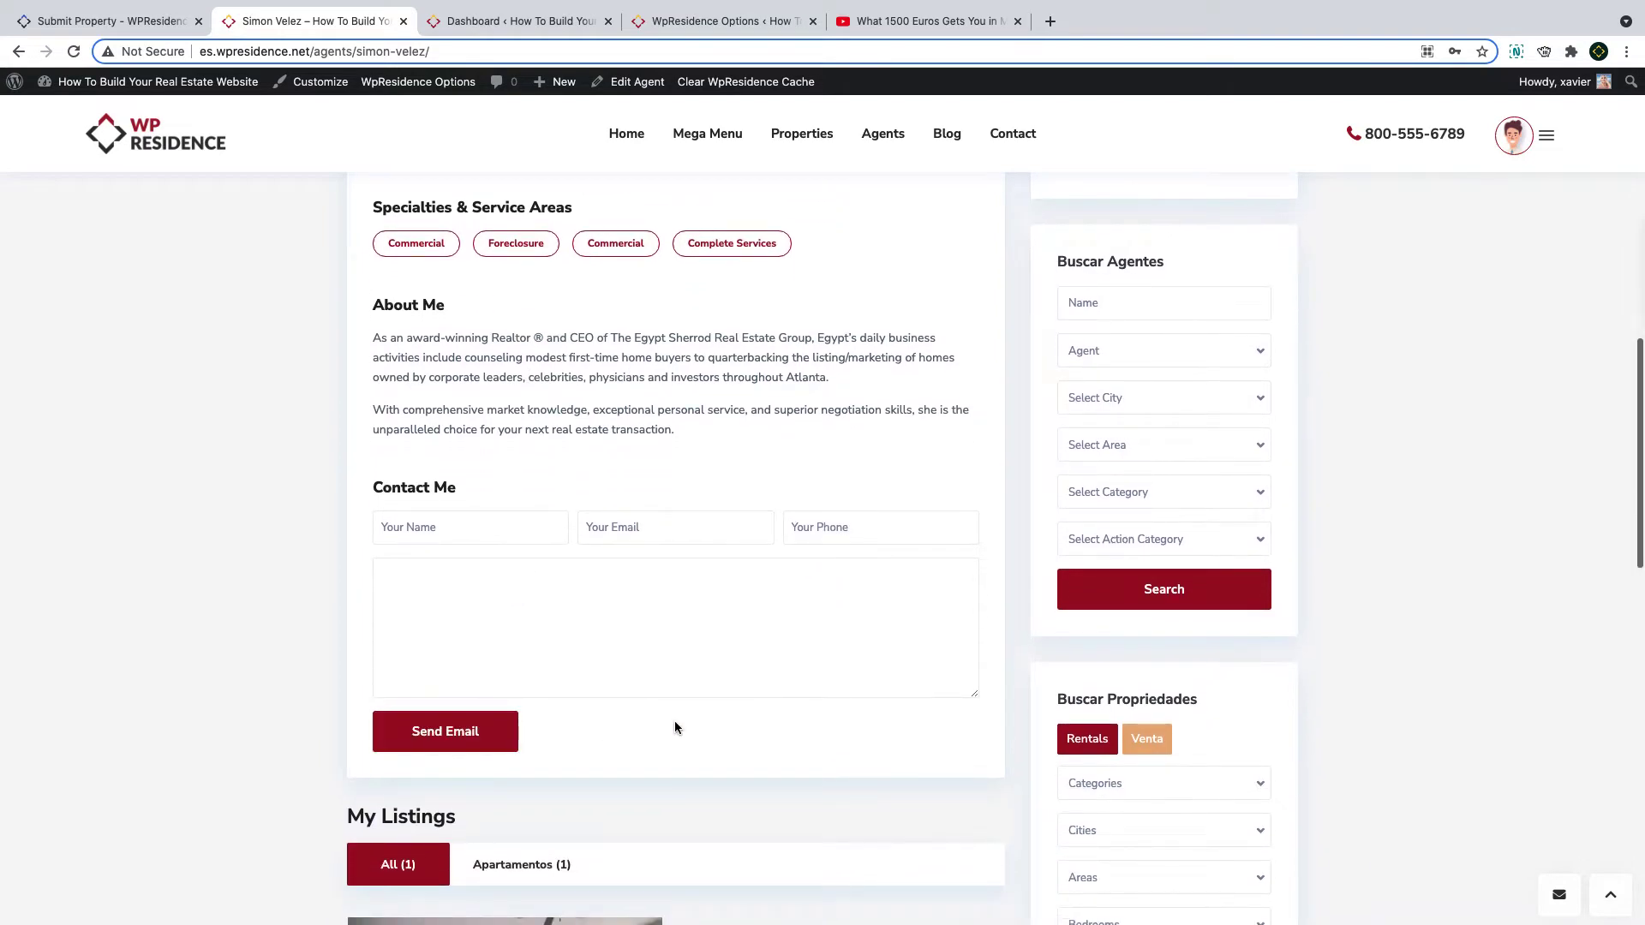
scroll(676, 720, "up", 10)
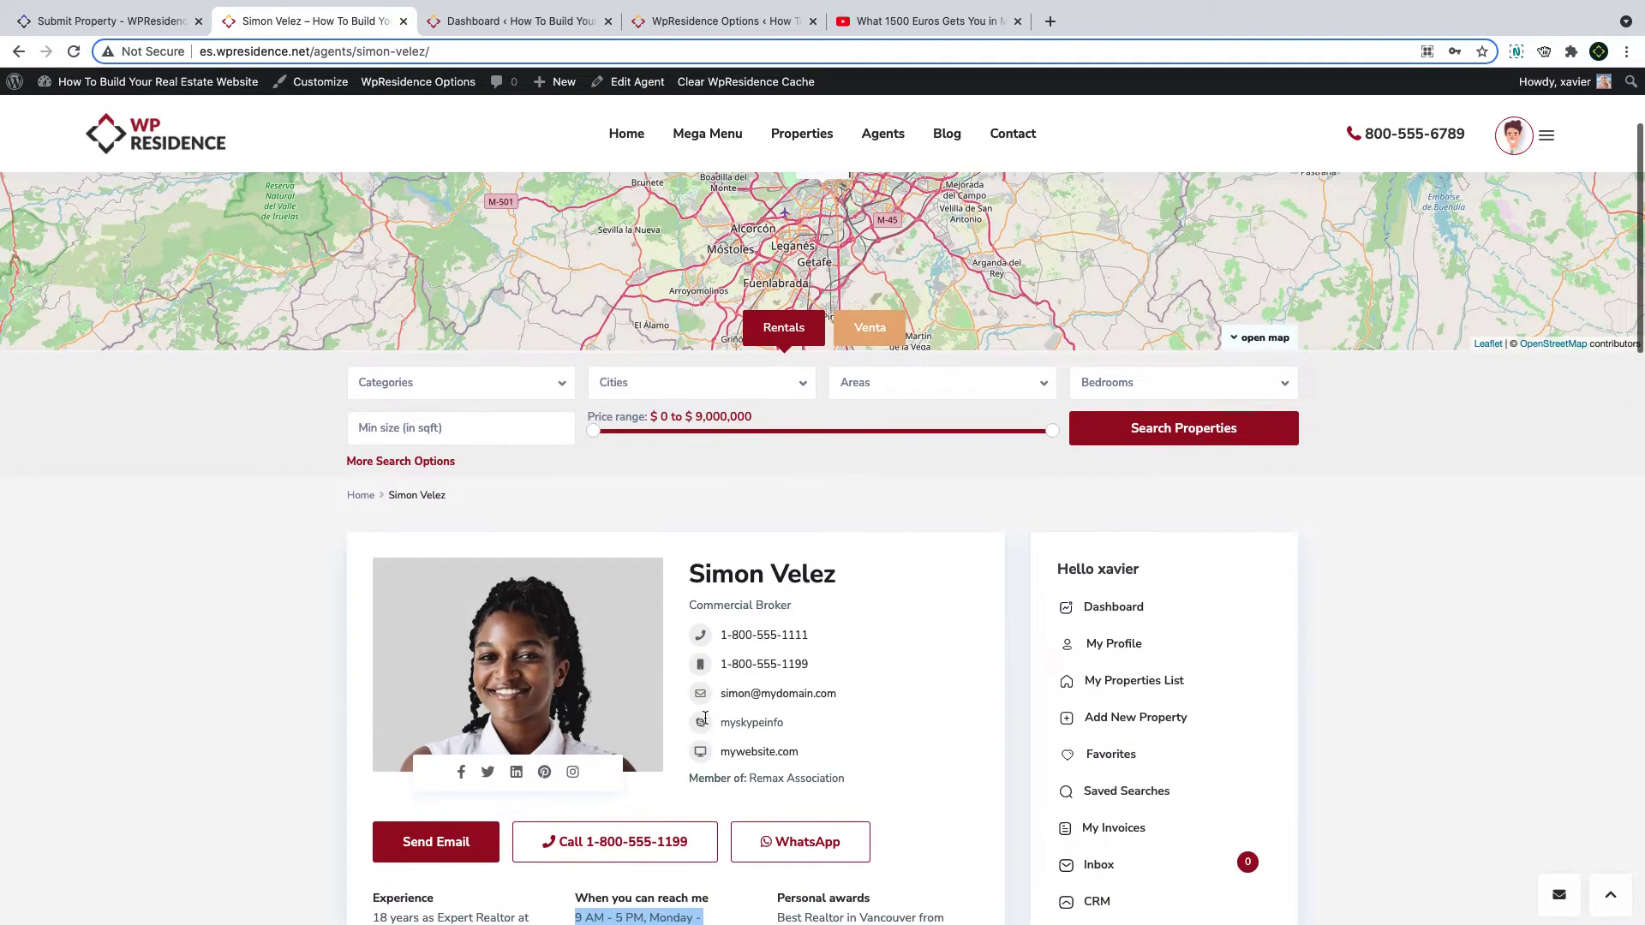
left_click_drag(838, 694, 718, 694)
scroll(658, 712, "down", 5)
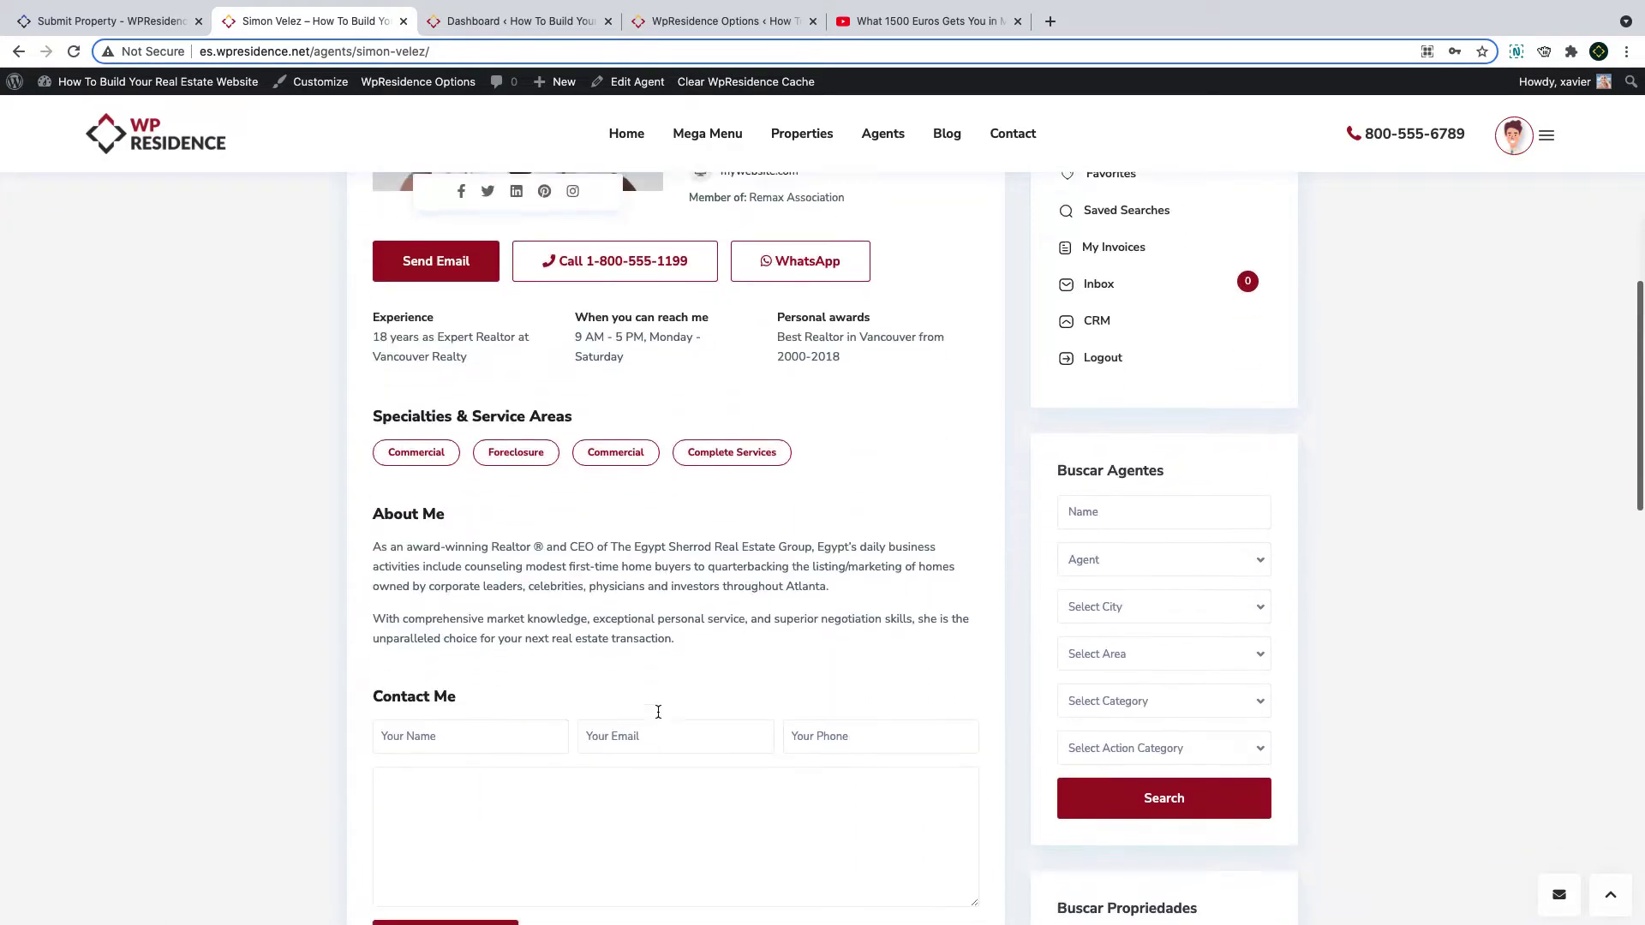
scroll(658, 712, "down", 7)
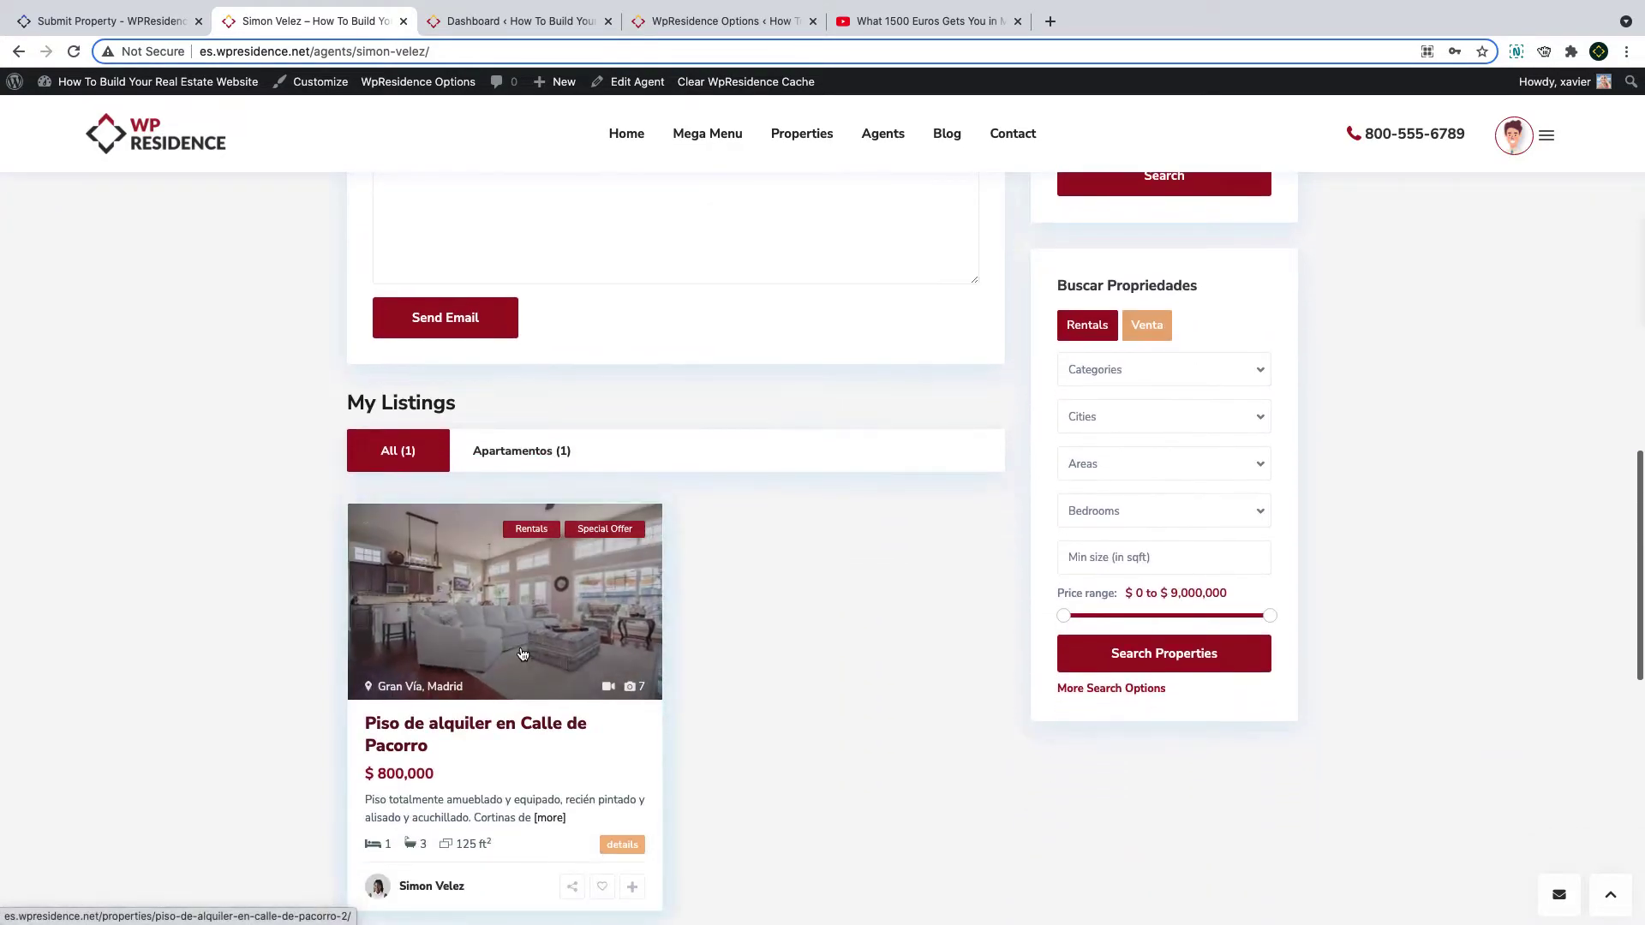
scroll(521, 655, "down", 6)
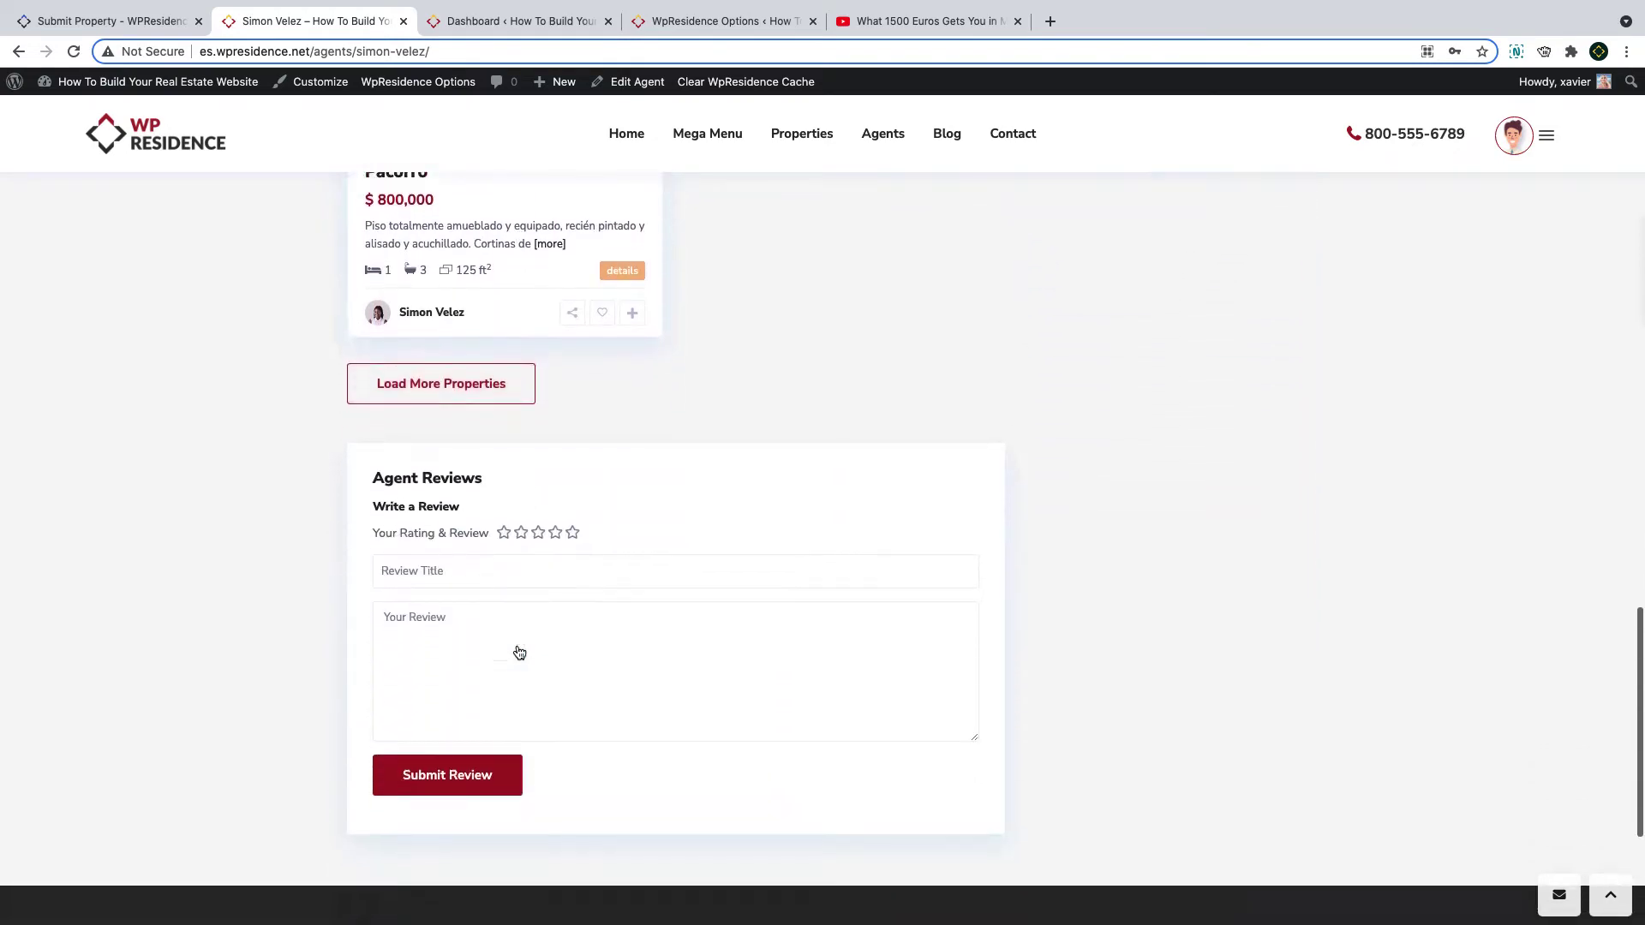
scroll(519, 650, "down", 1)
Scroll the agent's edit screen to Sidebar Settings and check the sidebar position dropdown
scroll(518, 646, "up", 15)
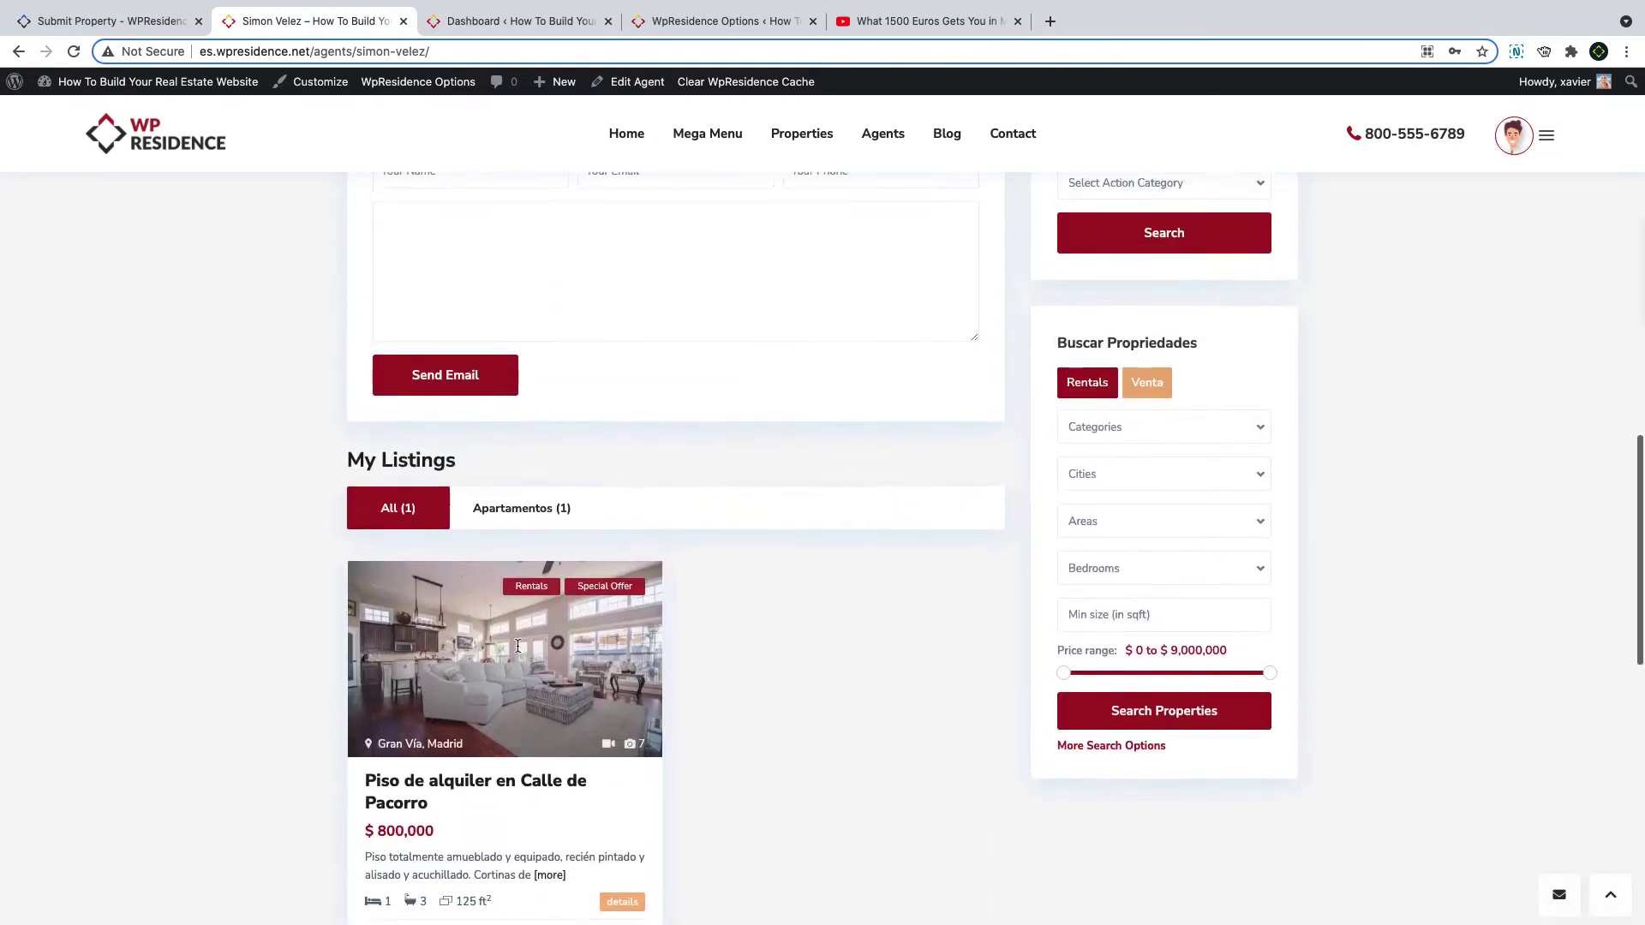
scroll(518, 646, "up", 2)
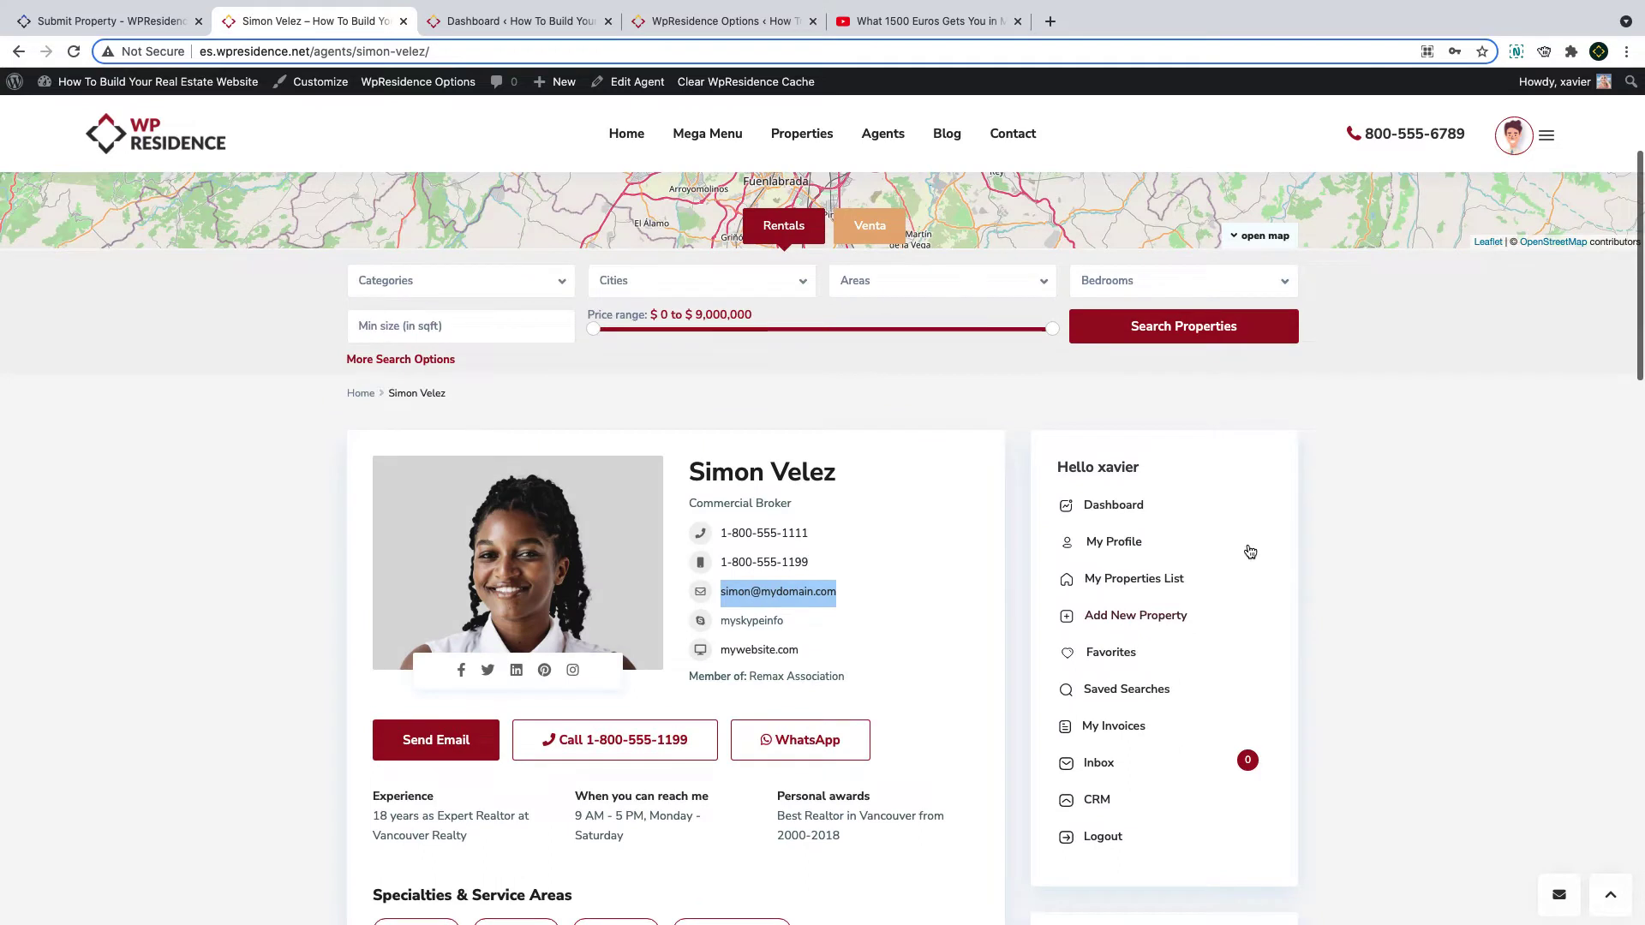
scroll(1243, 532, "down", 4)
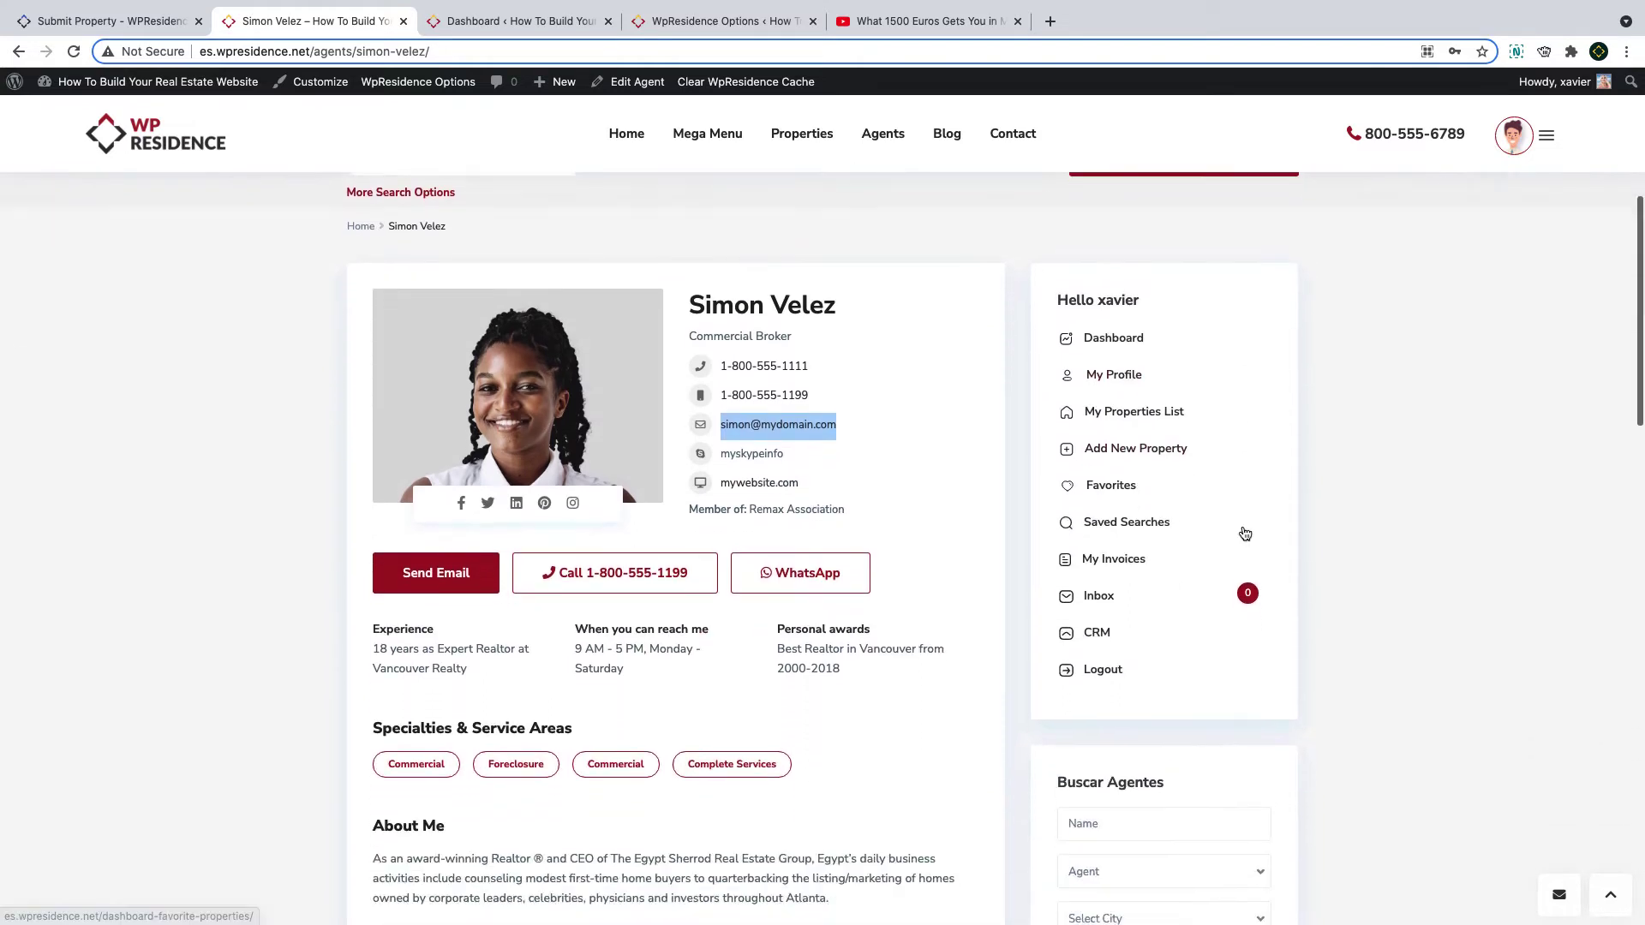
scroll(1243, 532, "down", 4)
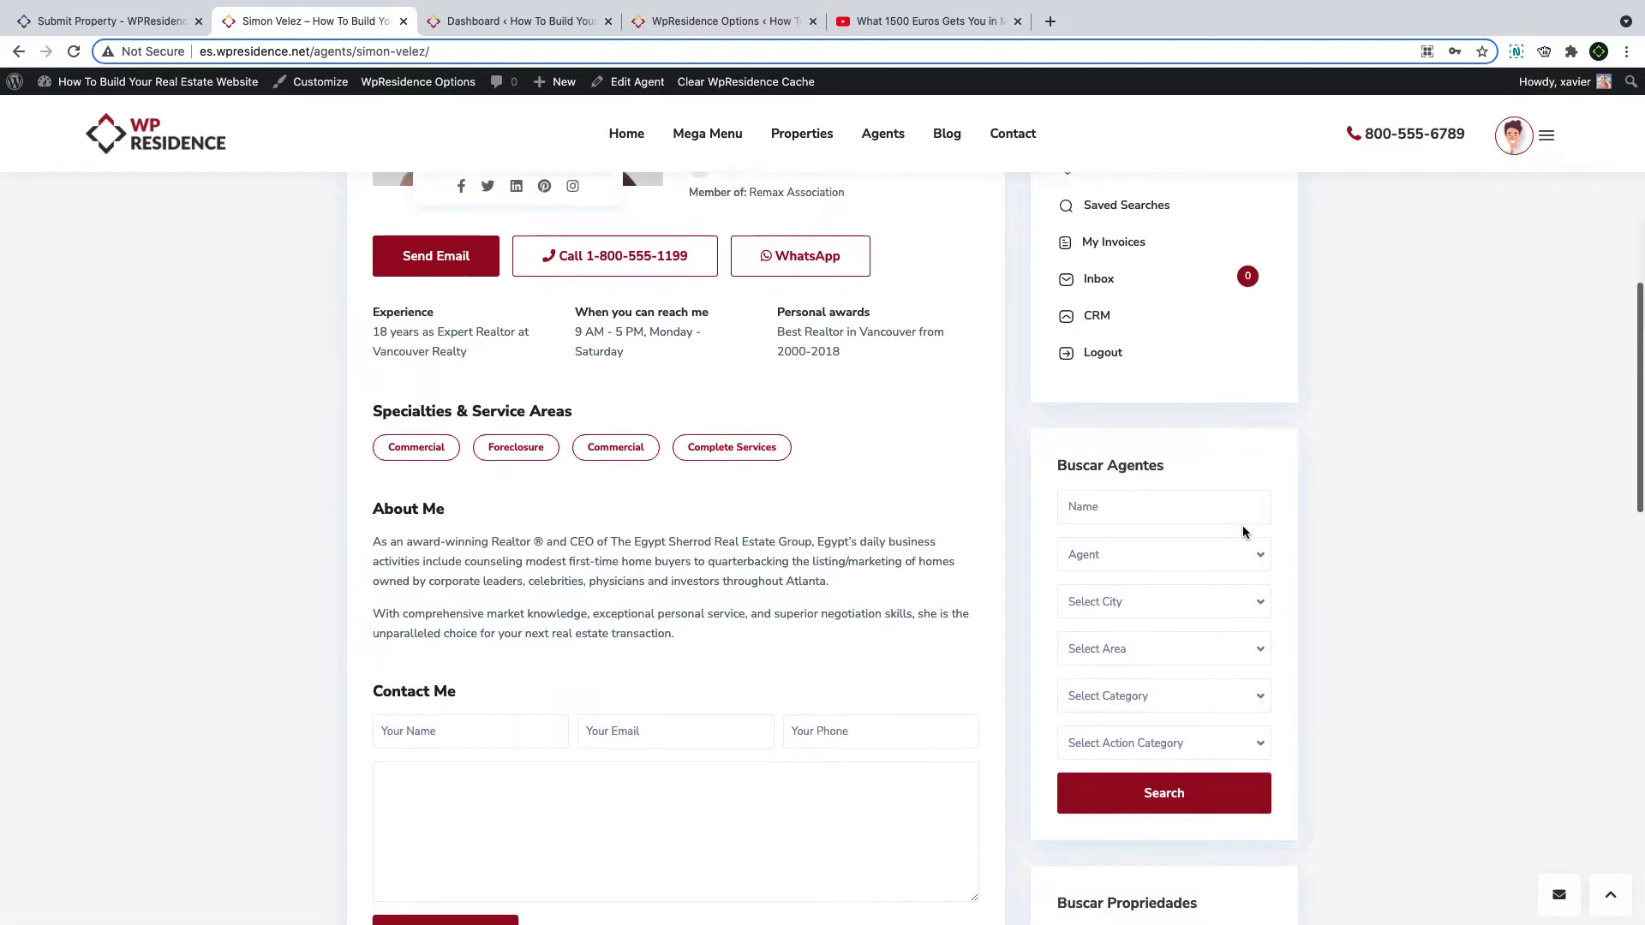
scroll(1244, 533, "down", 6)
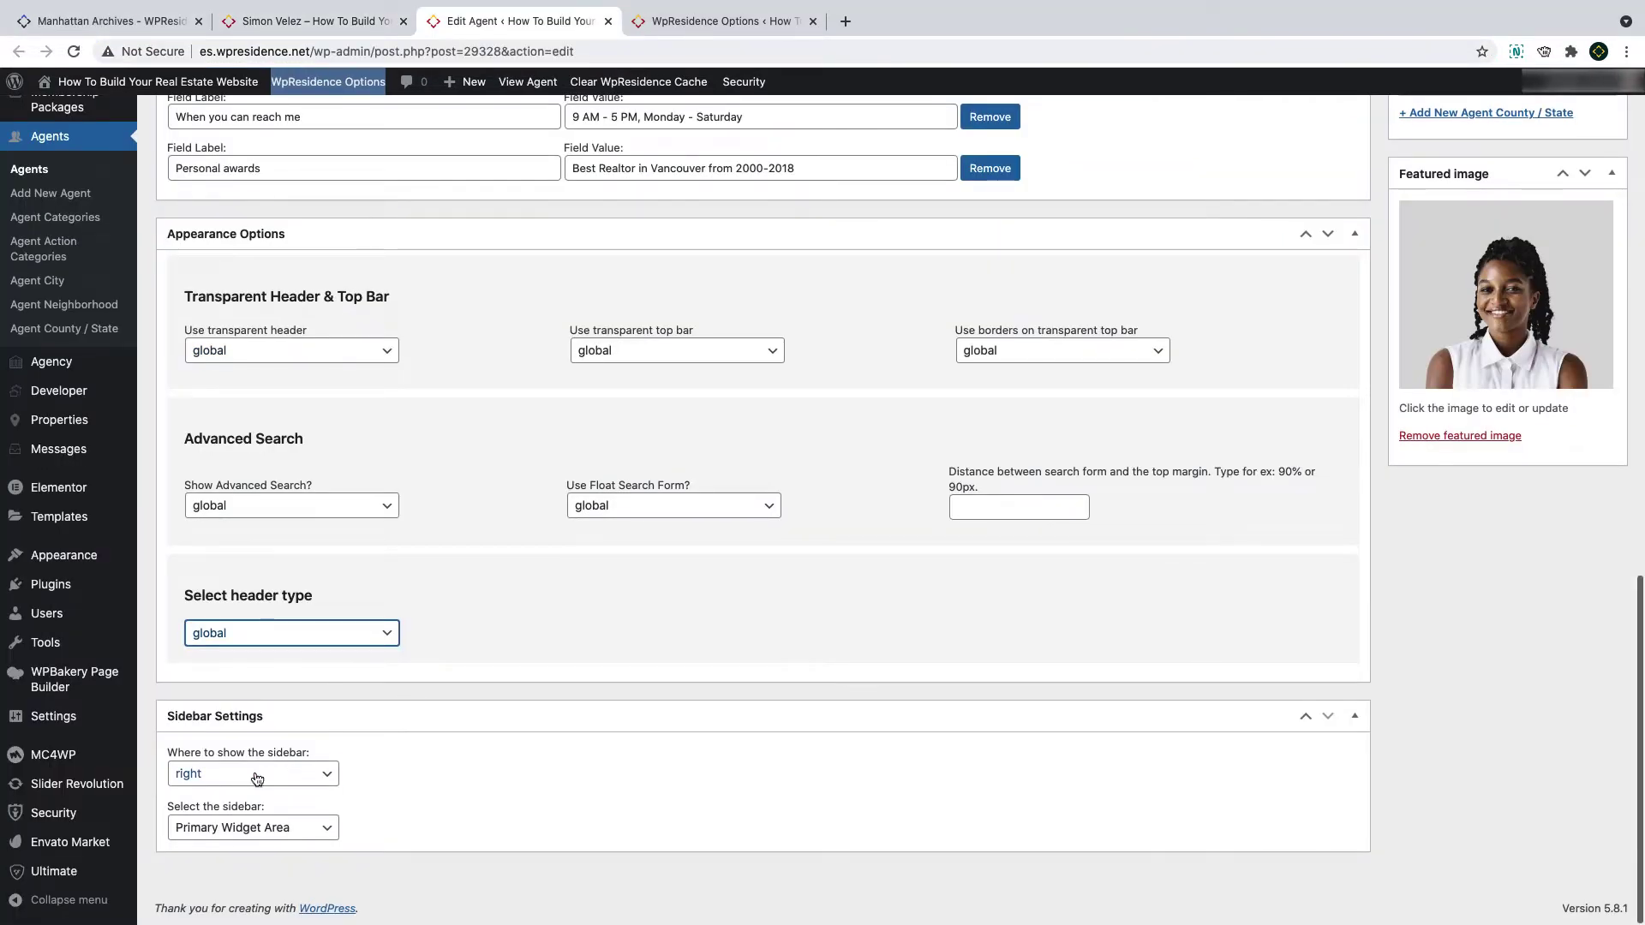
left_click(256, 777)
Leave the agent's sidebar on the right with Primary Widget Area selected
left_click(227, 770)
left_click(244, 827)
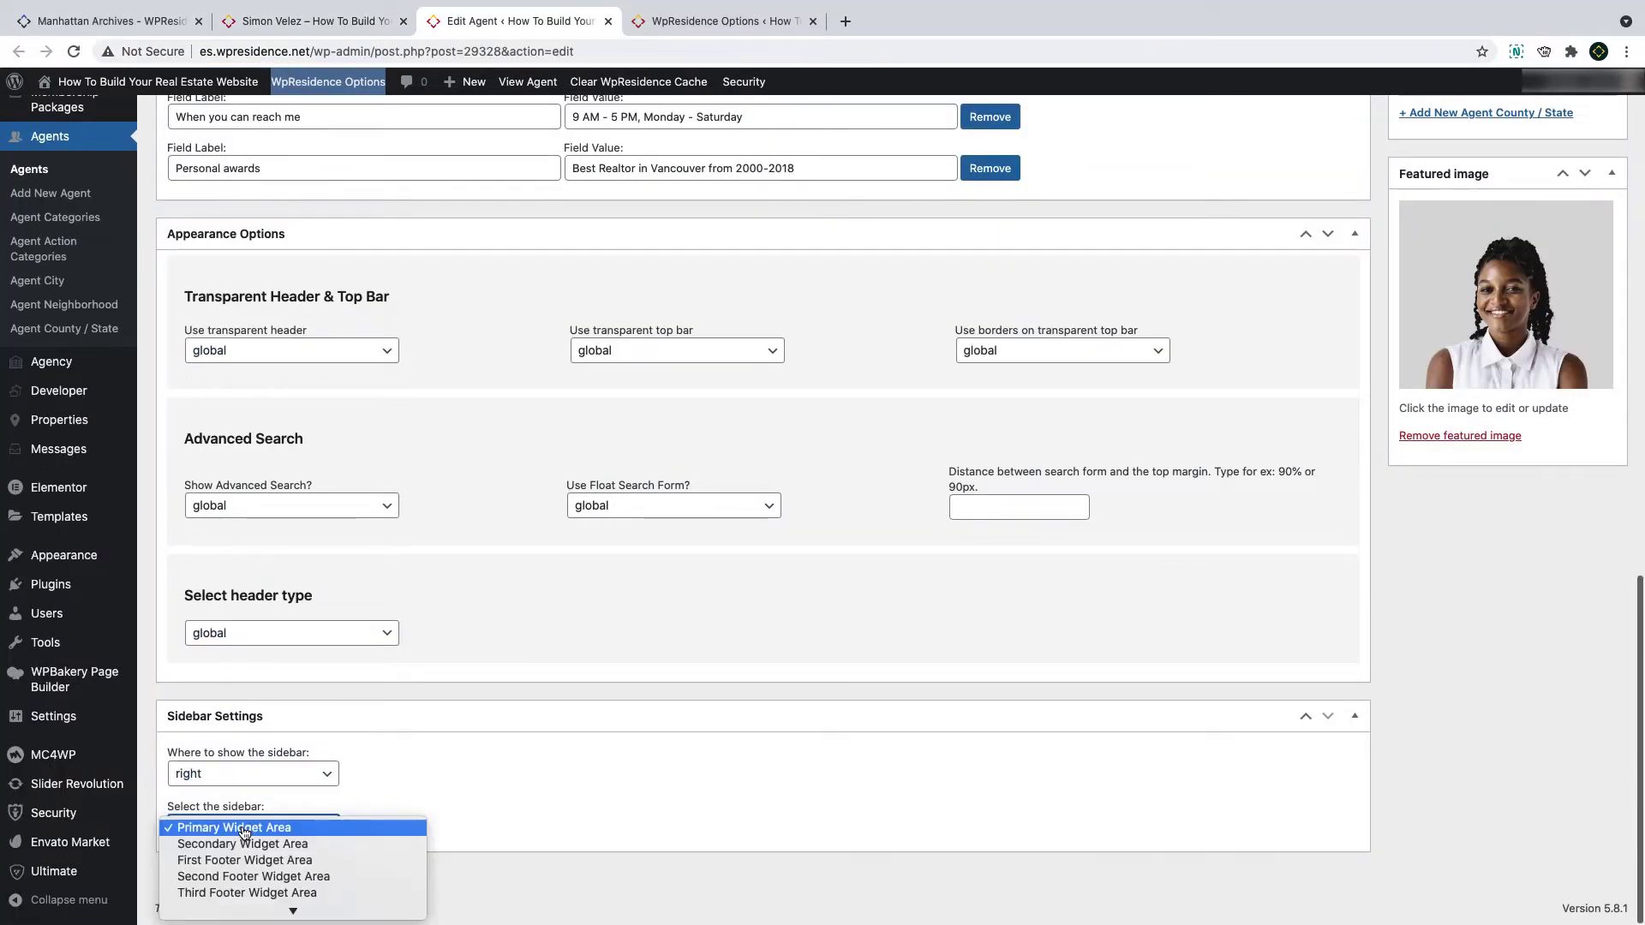
left_click(243, 828)
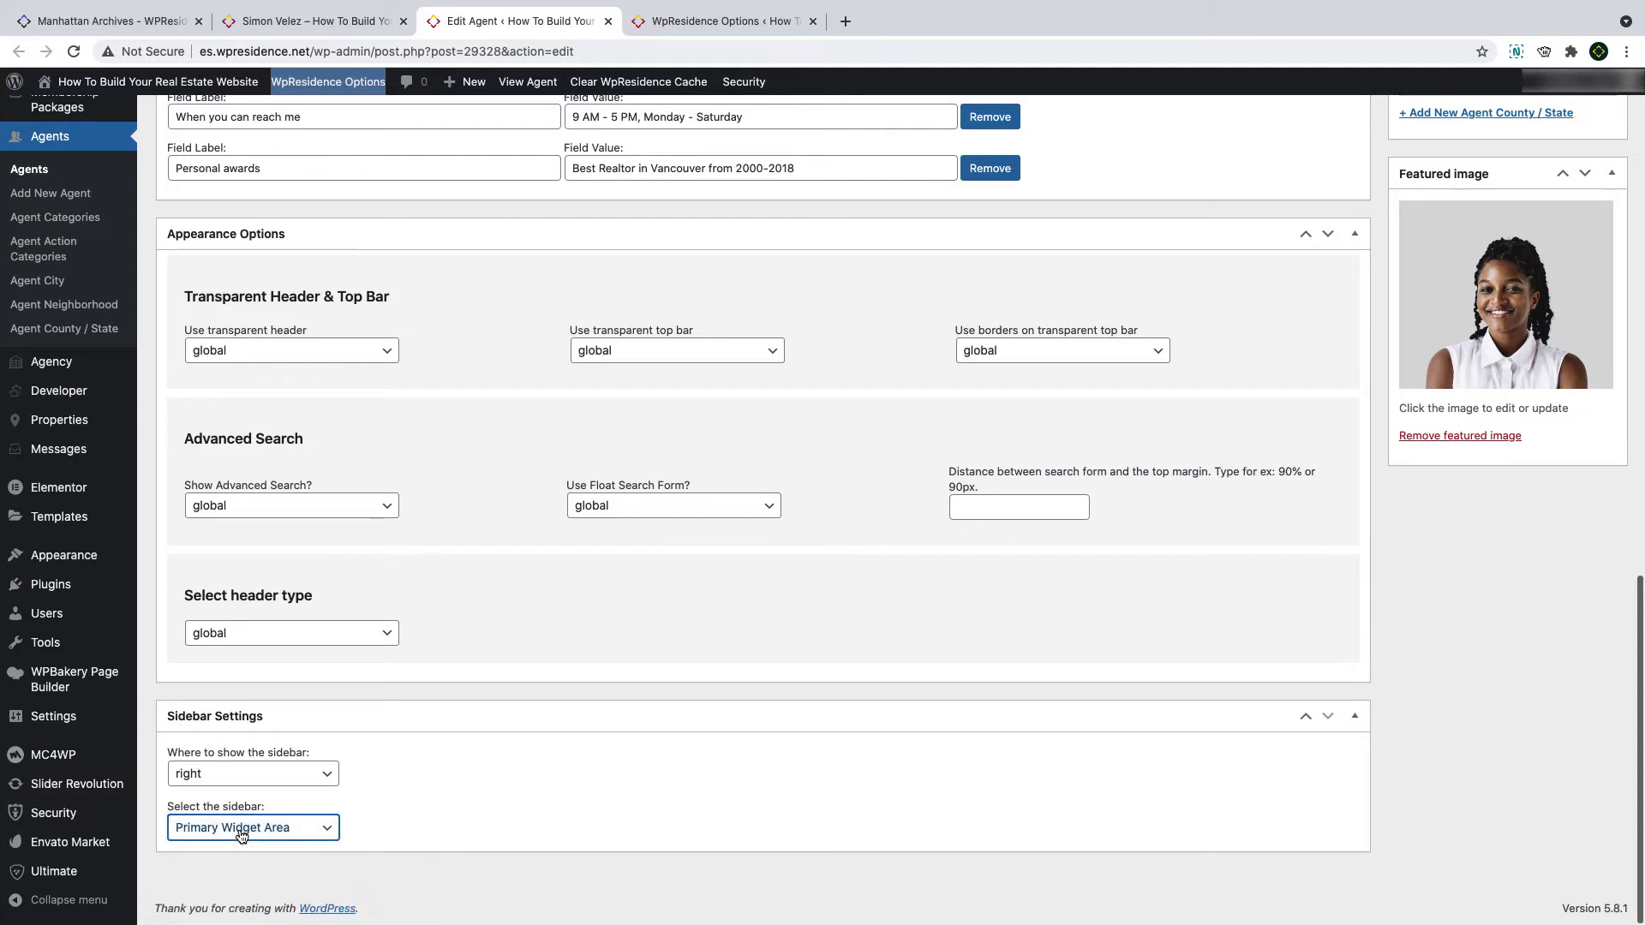
mouse_move(111, 556)
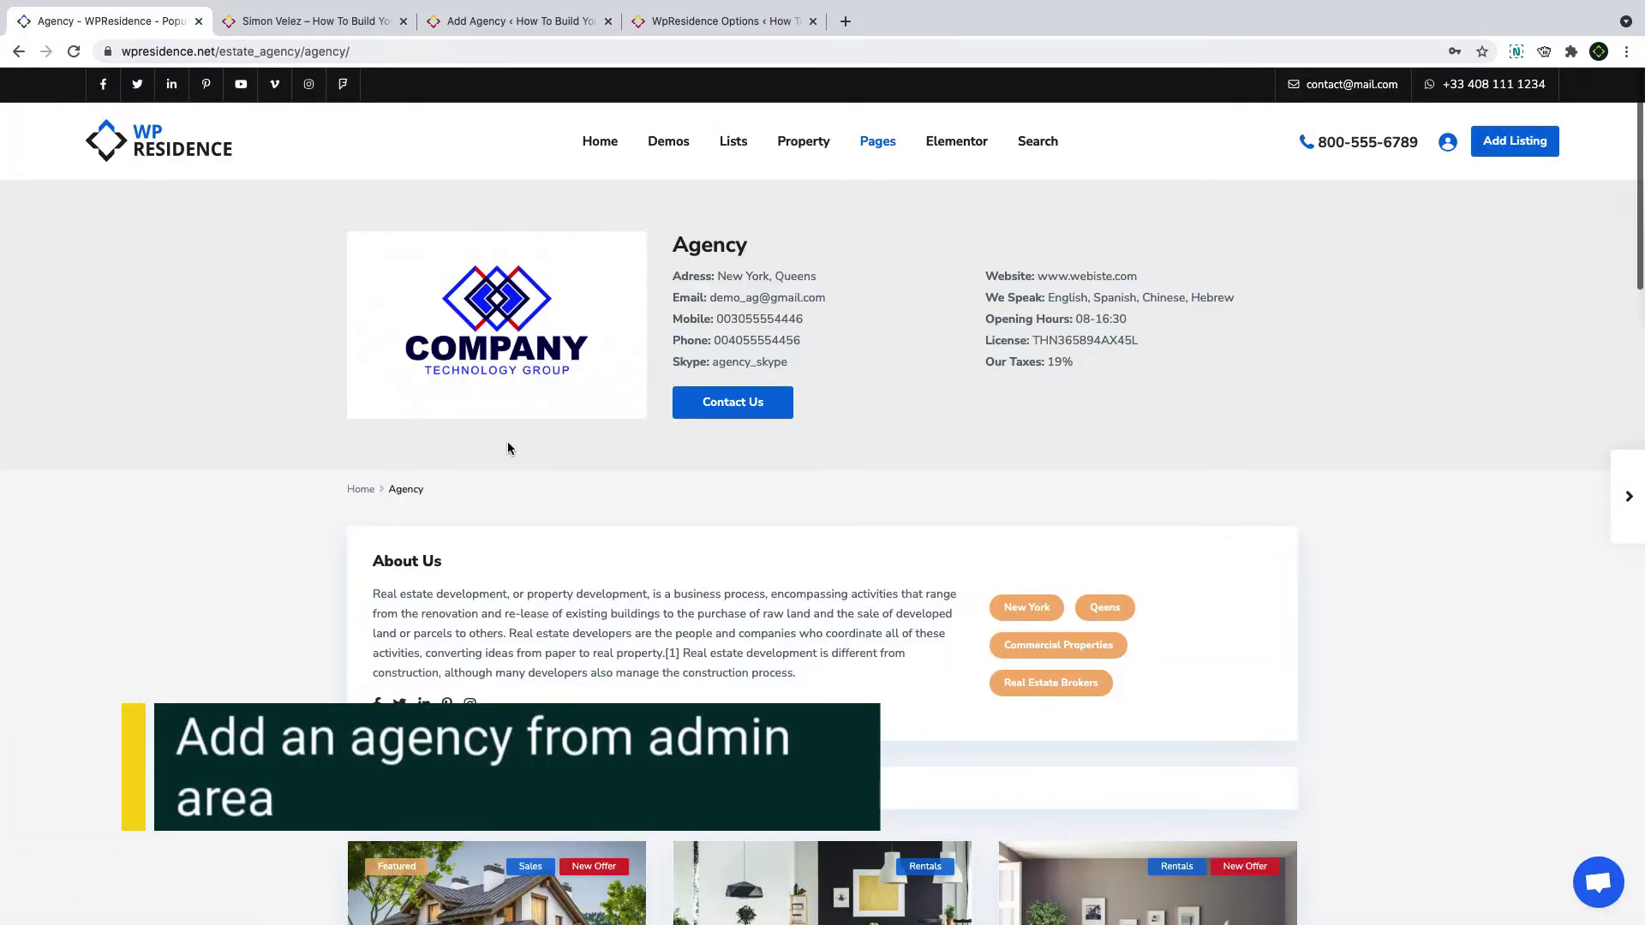
Scroll through the demo agency profile page, then go to the Add Agency screen
scroll(507, 441, "down", 5)
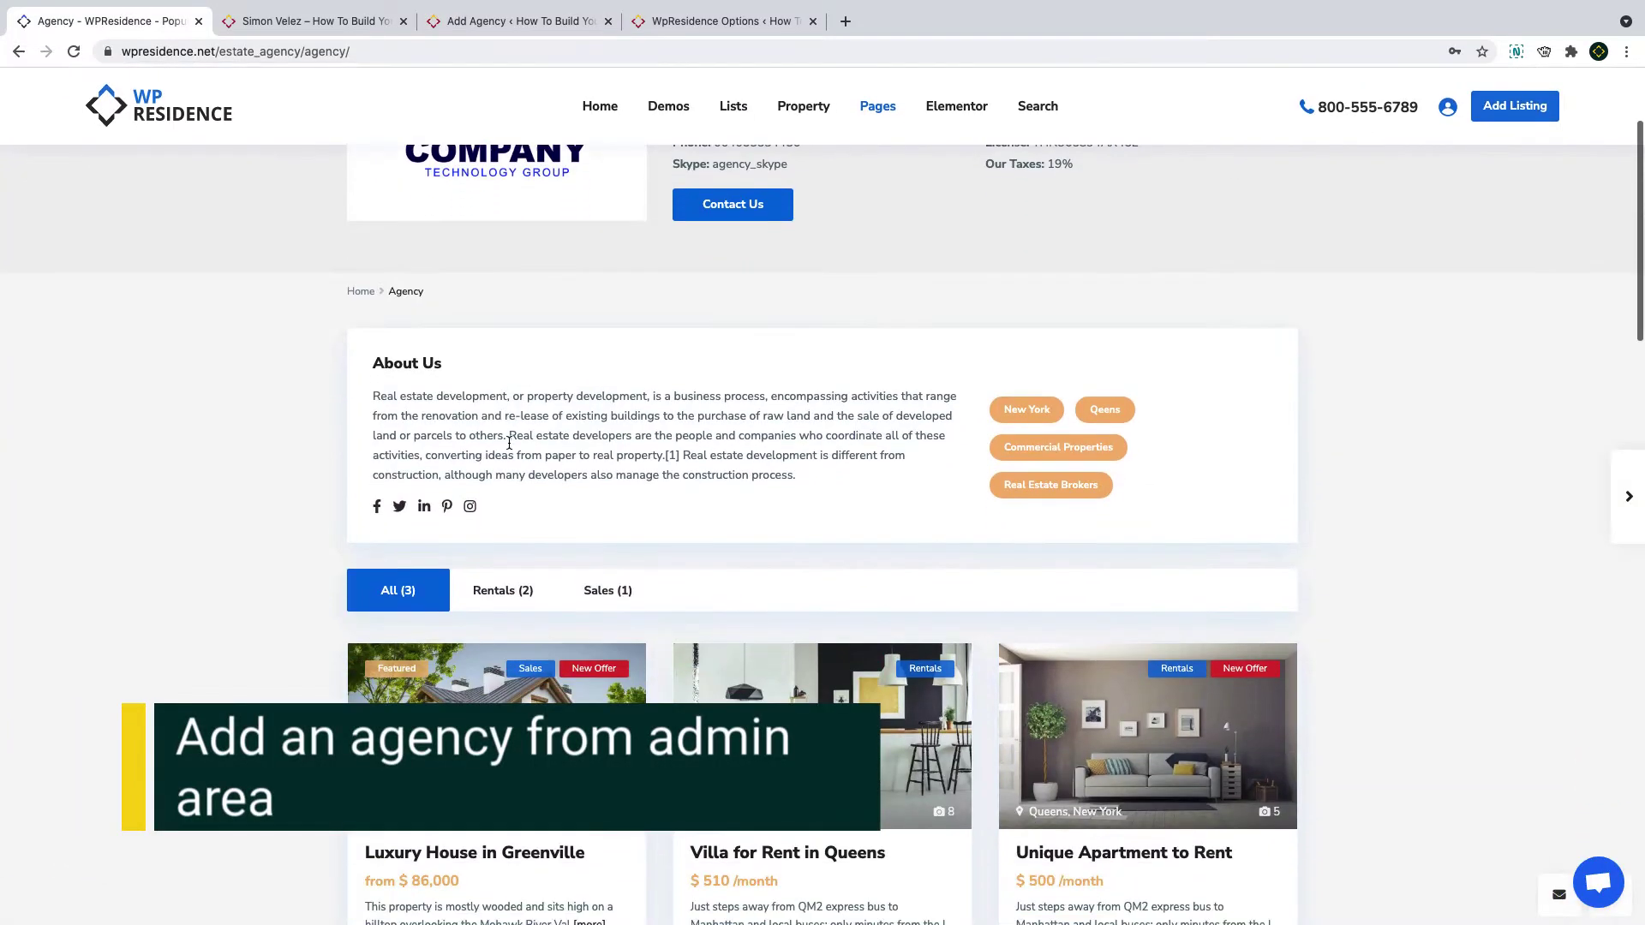
scroll(509, 443, "down", 10)
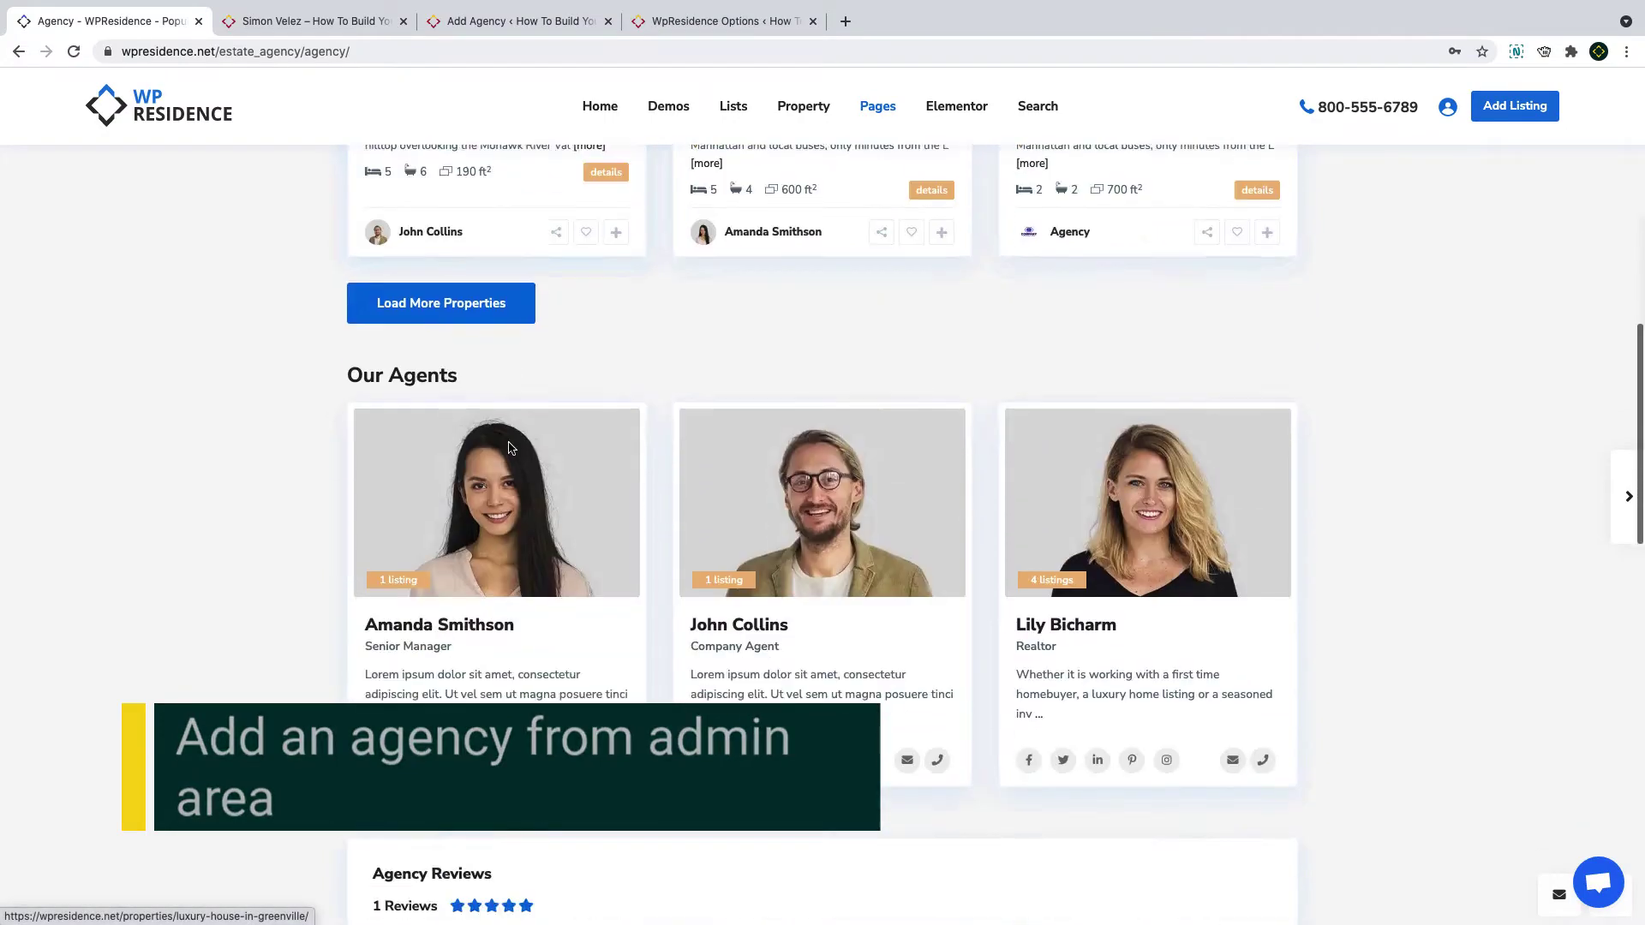
scroll(509, 449, "down", 11)
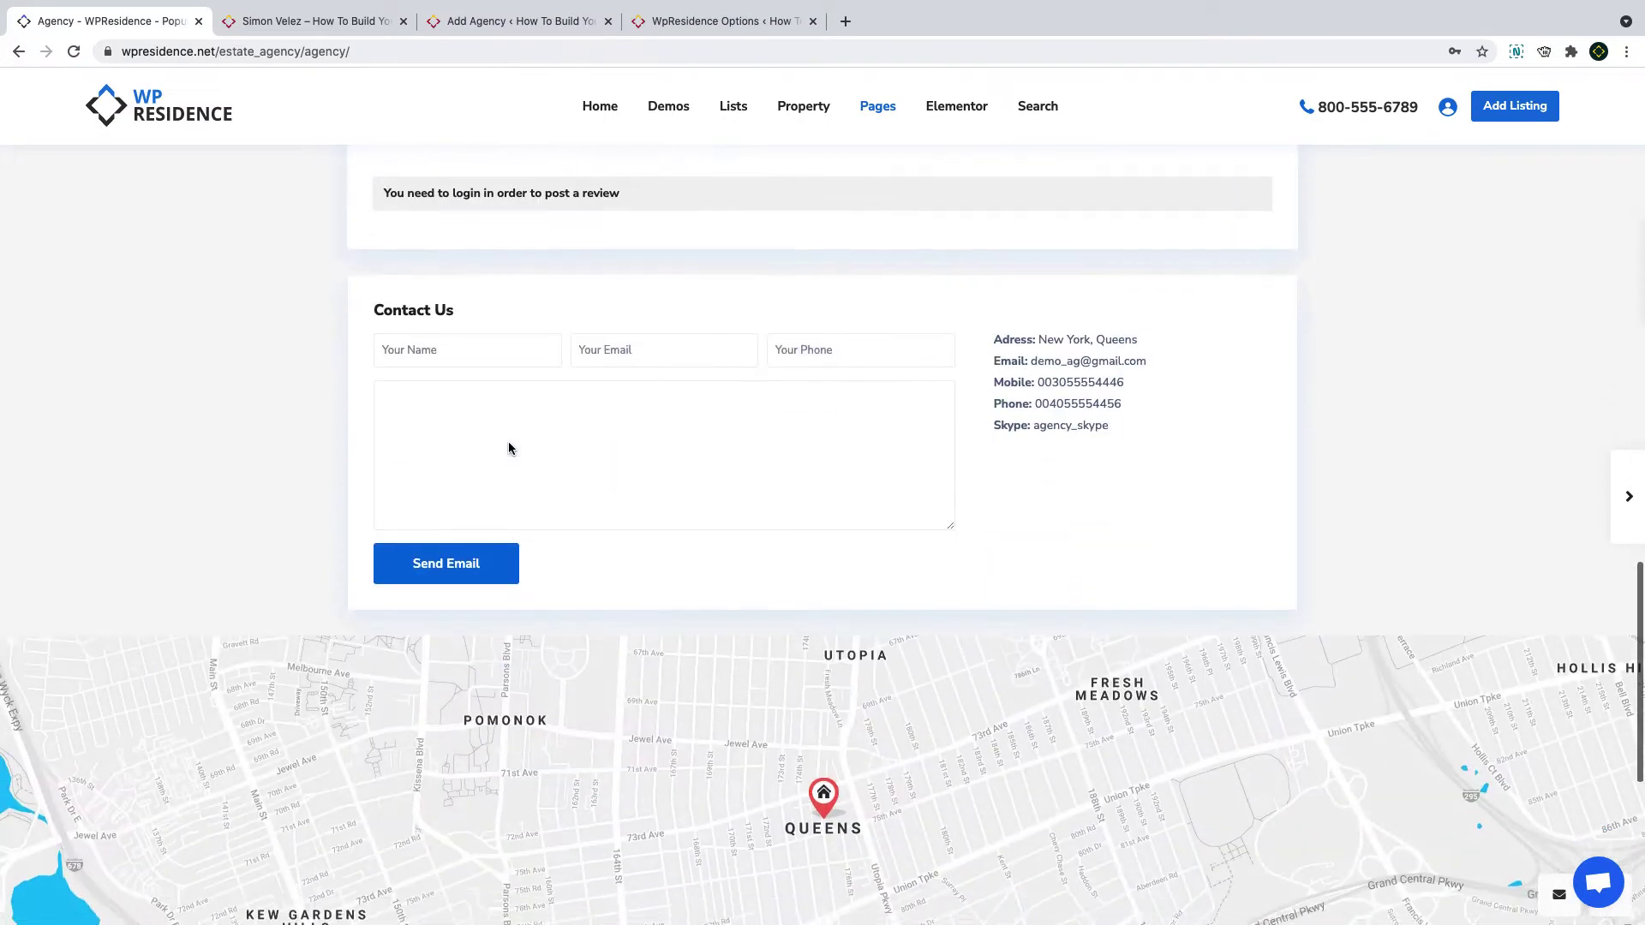
scroll(509, 443, "down", 6)
scroll(509, 443, "up", 13)
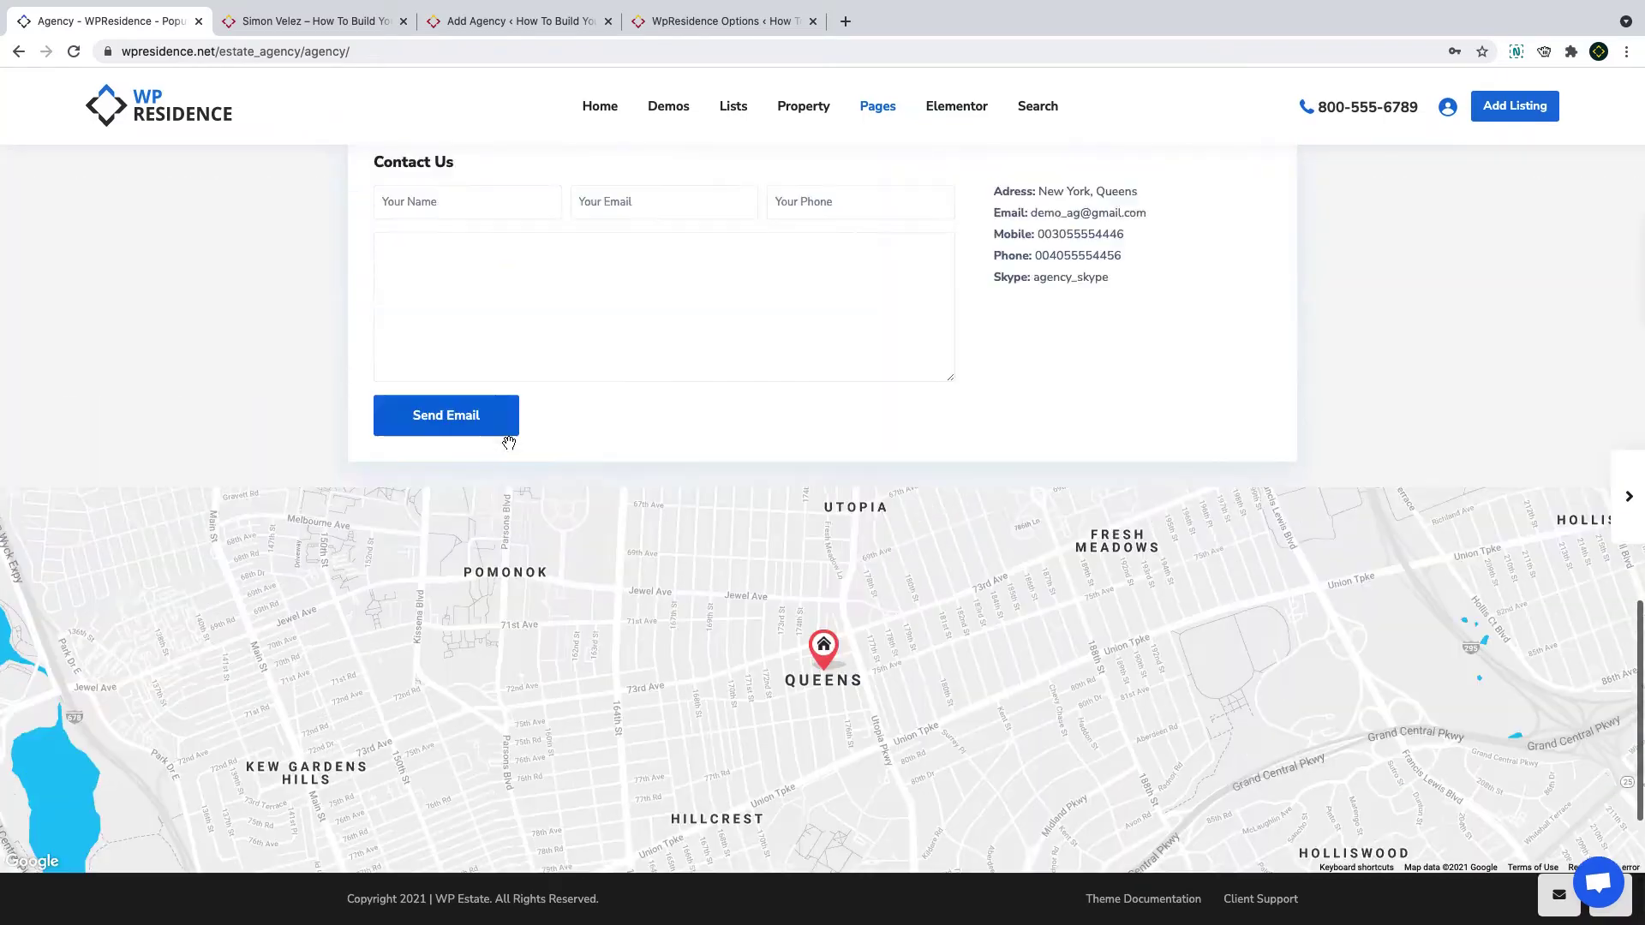
scroll(509, 443, "up", 15)
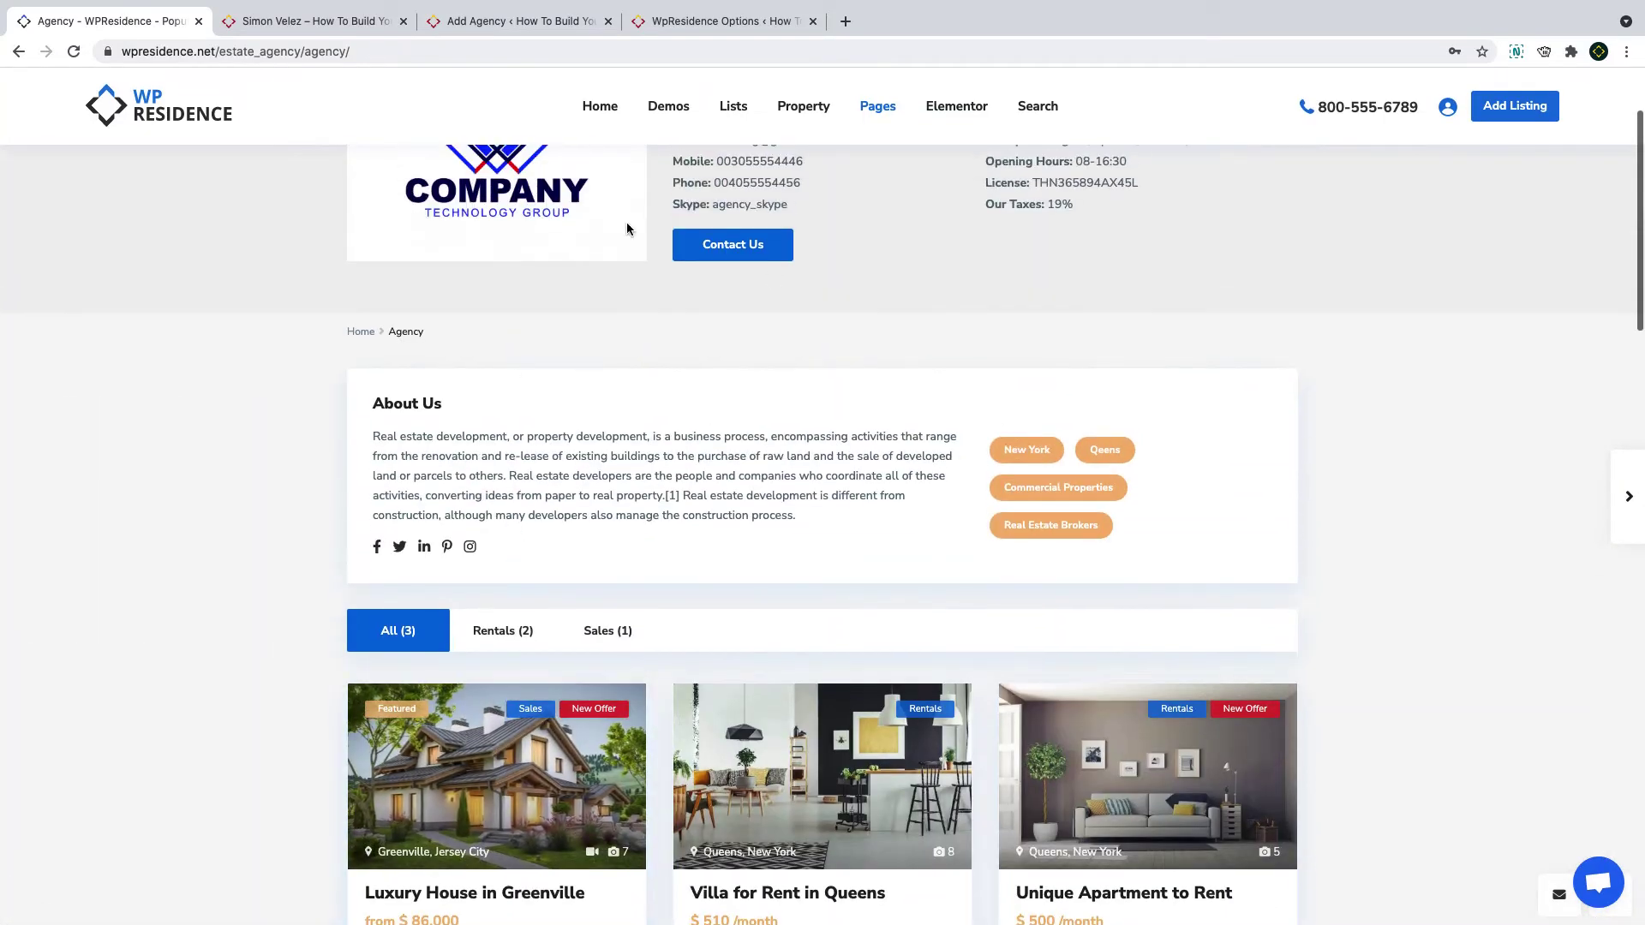
scroll(539, 423, "up", 3)
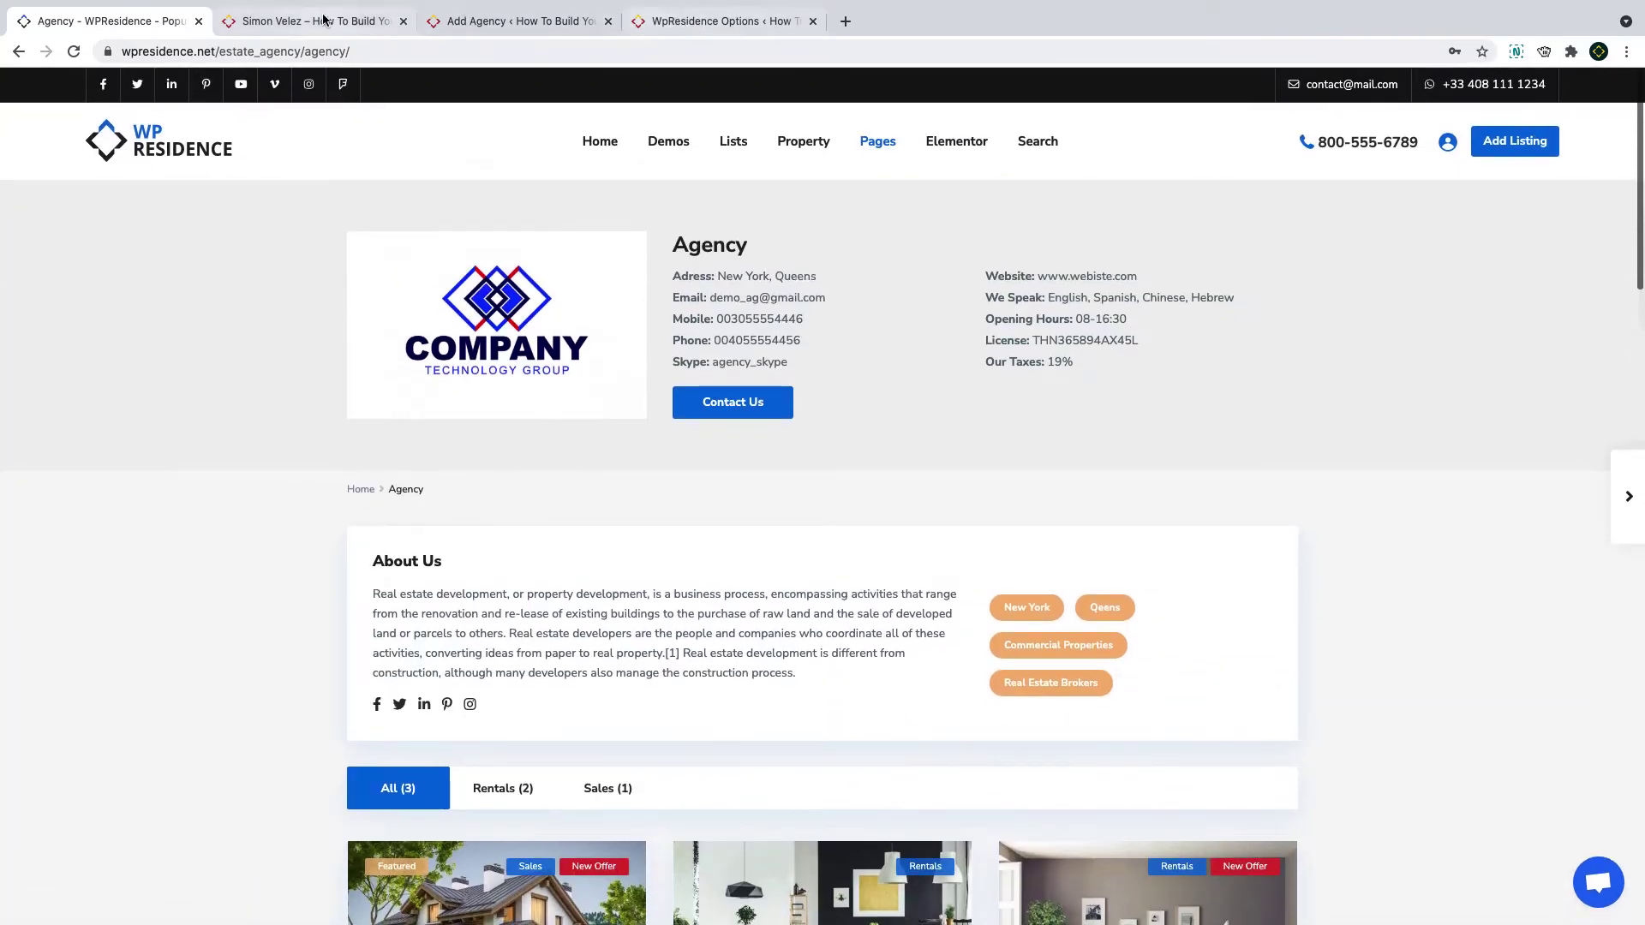
left_click(526, 16)
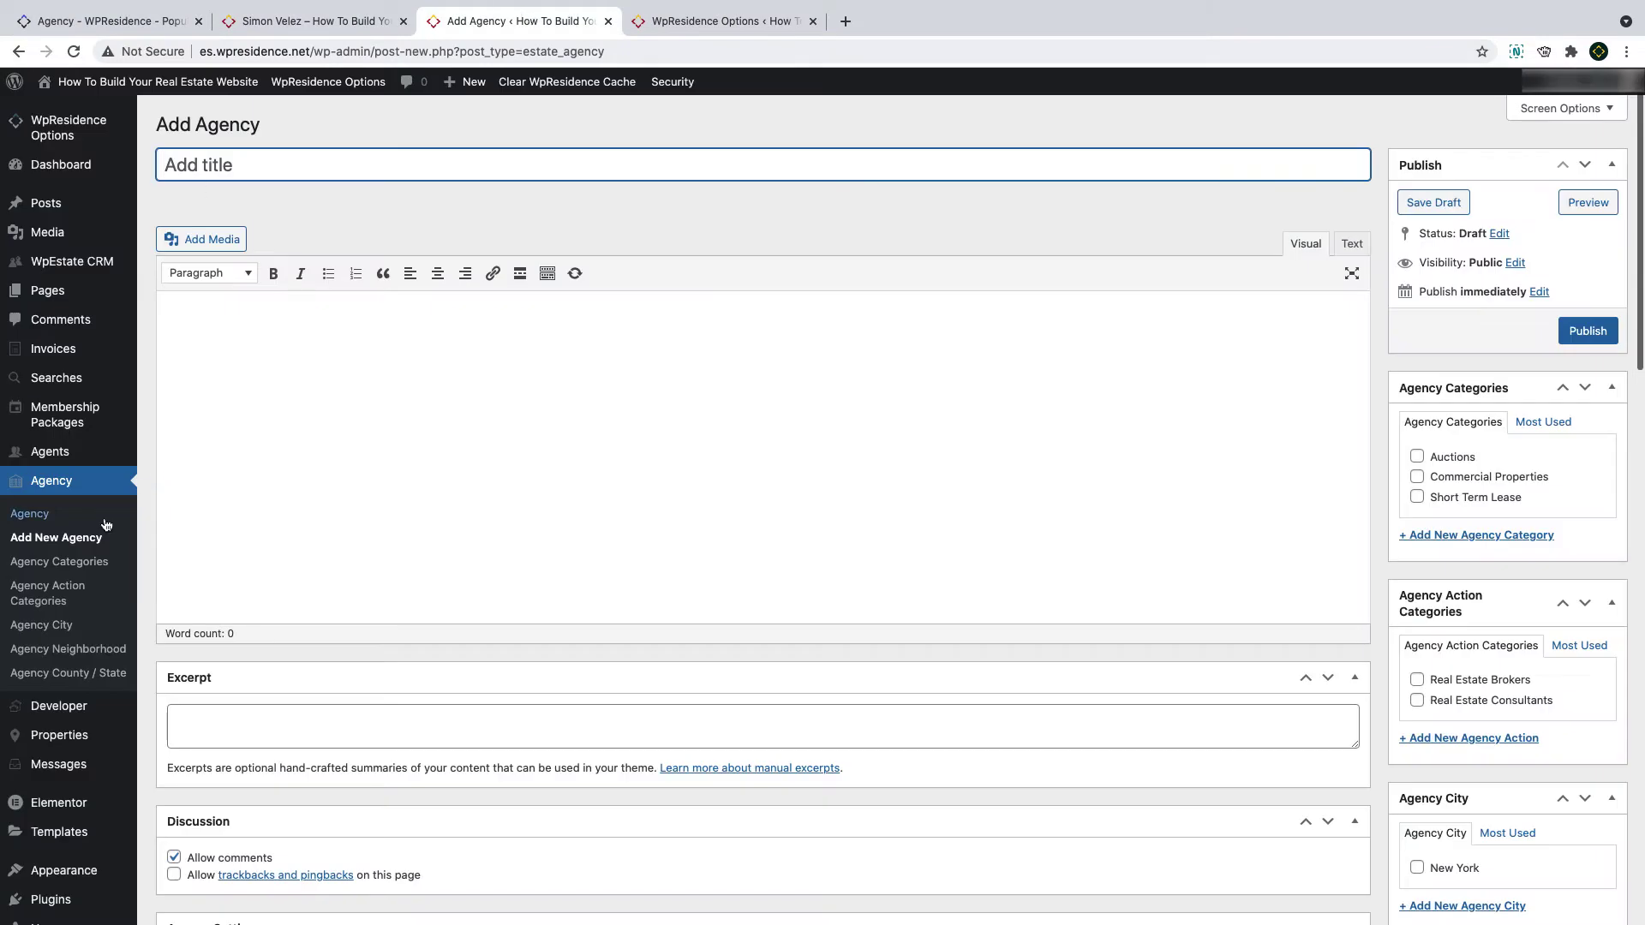
Start a new agency named 'Luxury Homes' and paste in its description paragraph
left_click(39, 536)
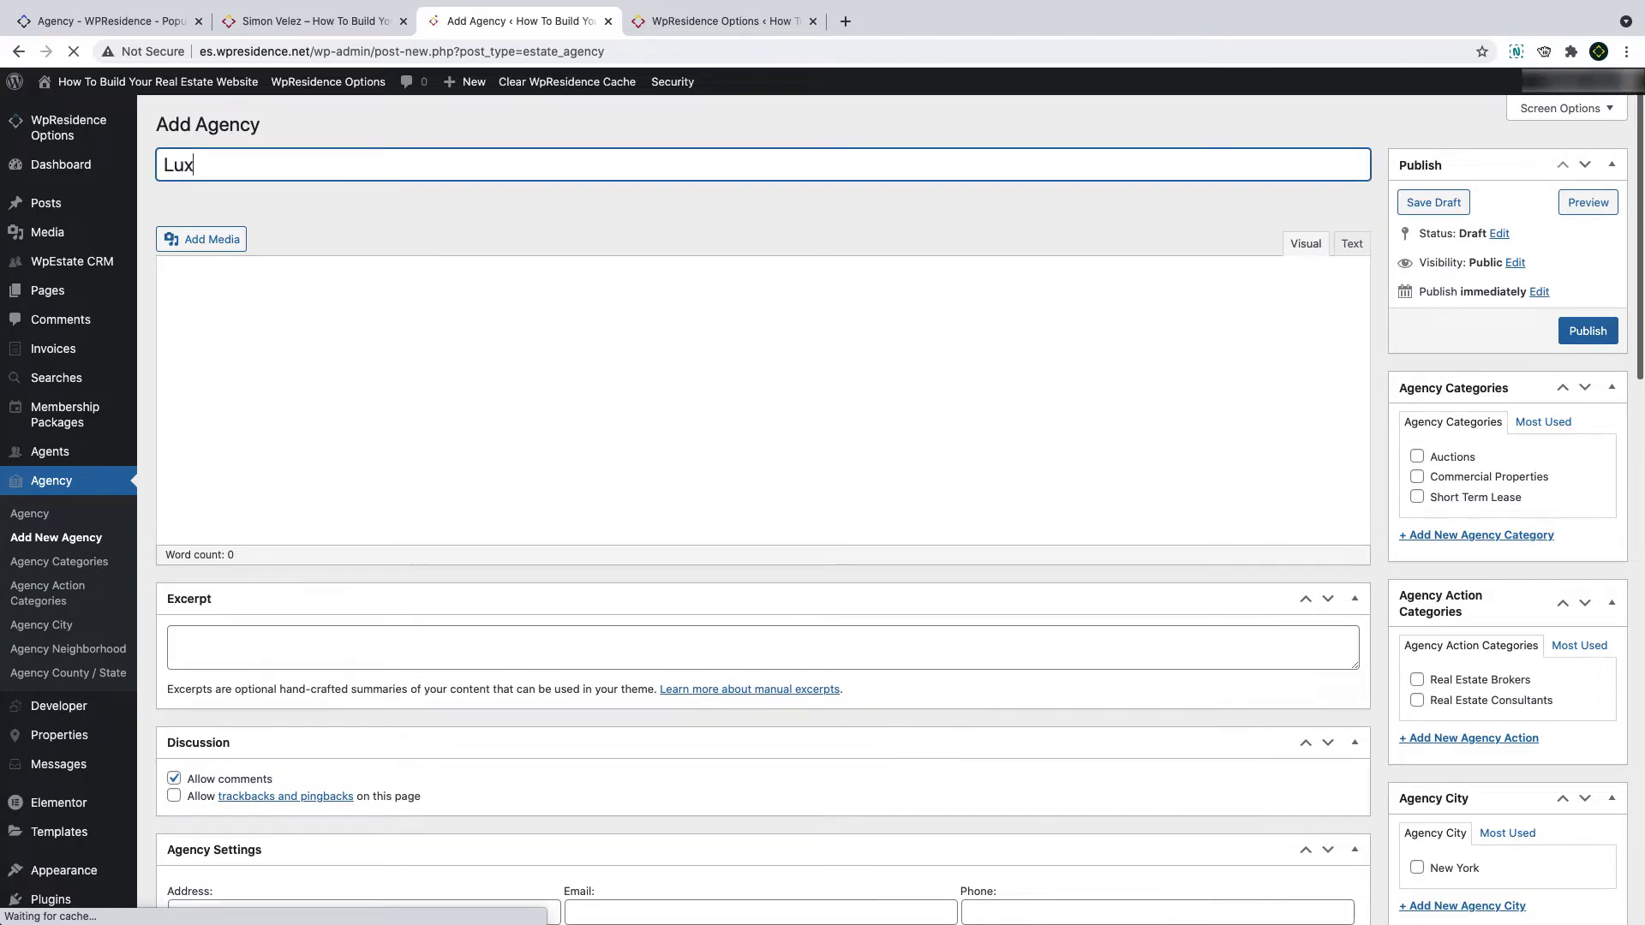
type("ury Homes")
left_click(397, 356)
type("Real estate development, or property development, is a business process, encompassing activities that range from the renovation and re-lease of existing buildings to the purchase of raw land and the sale of developed land or parcels to others. Real estate developers are the people and companies who coordinate all of these activities, converting ideas from paper to real property.[1] Real estate development is different from construction, although many developers also manage the construction process.")
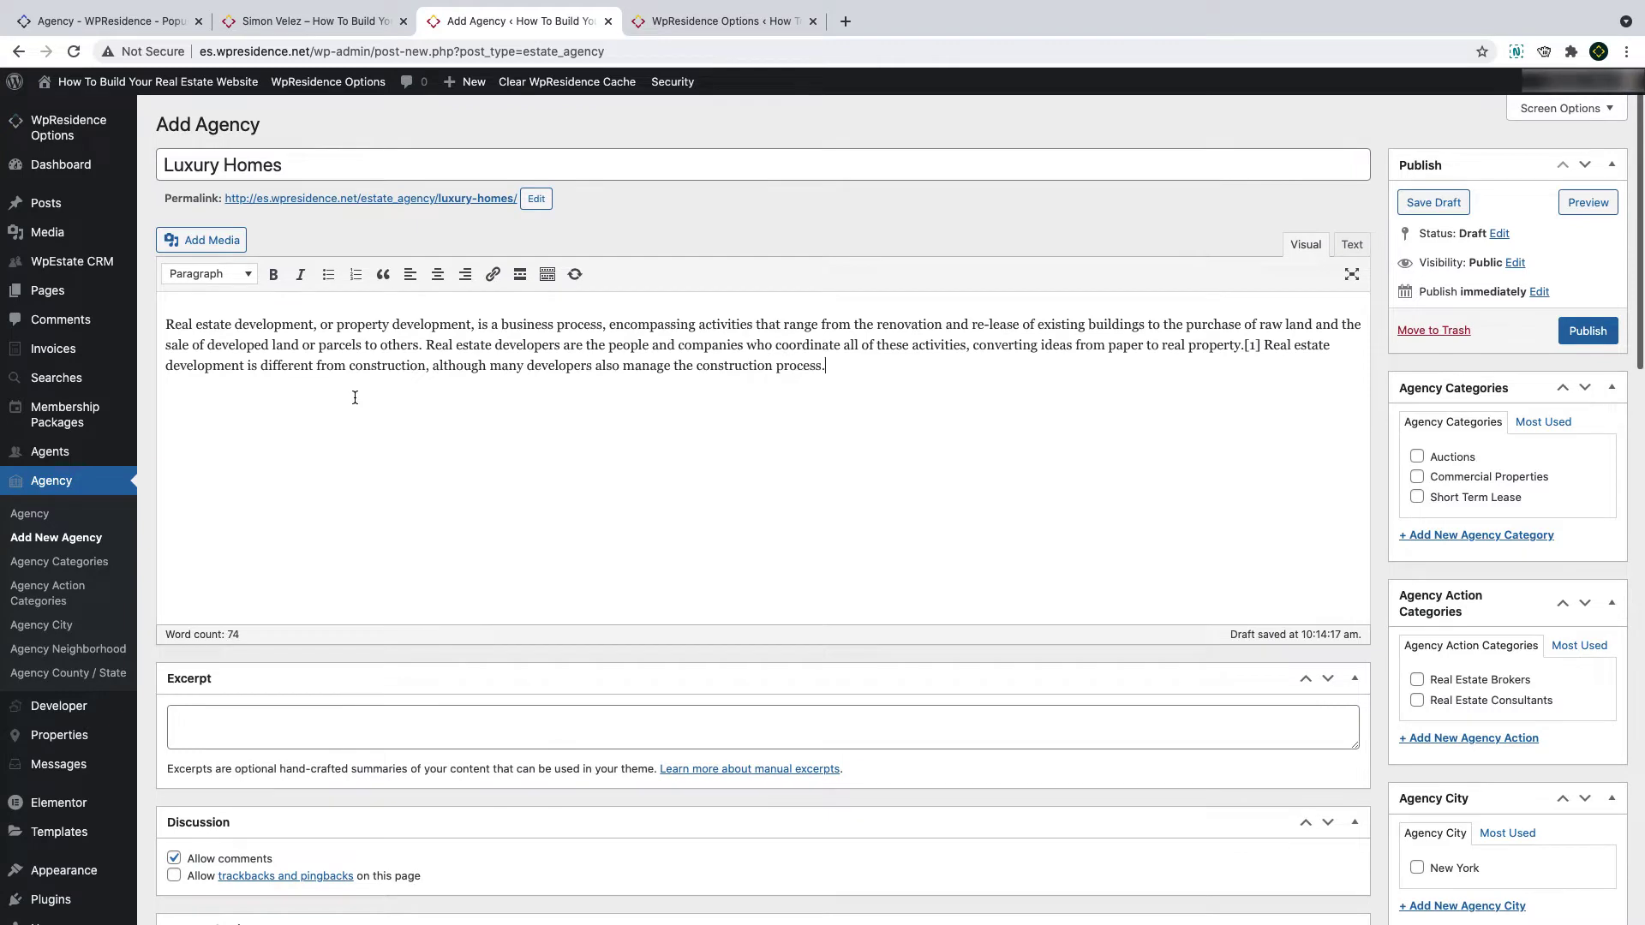
scroll(355, 397, "down", 2)
scroll(356, 393, "up", 2)
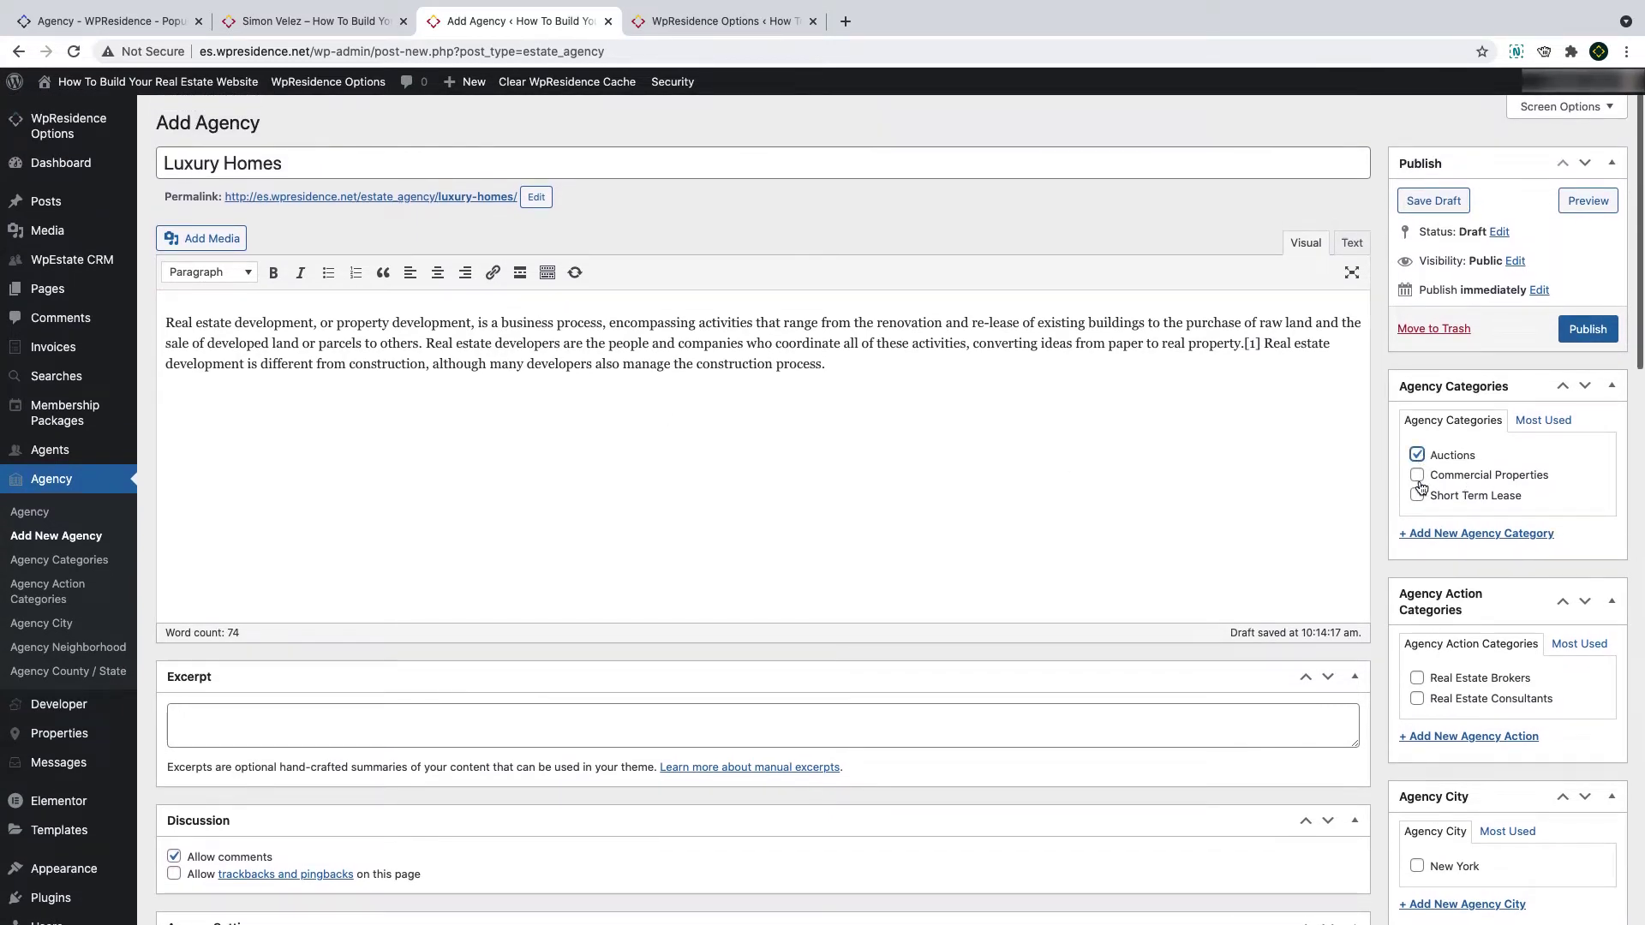
Tick New York as the agency's city and fill in its address and email
scroll(1420, 501, "down", 5)
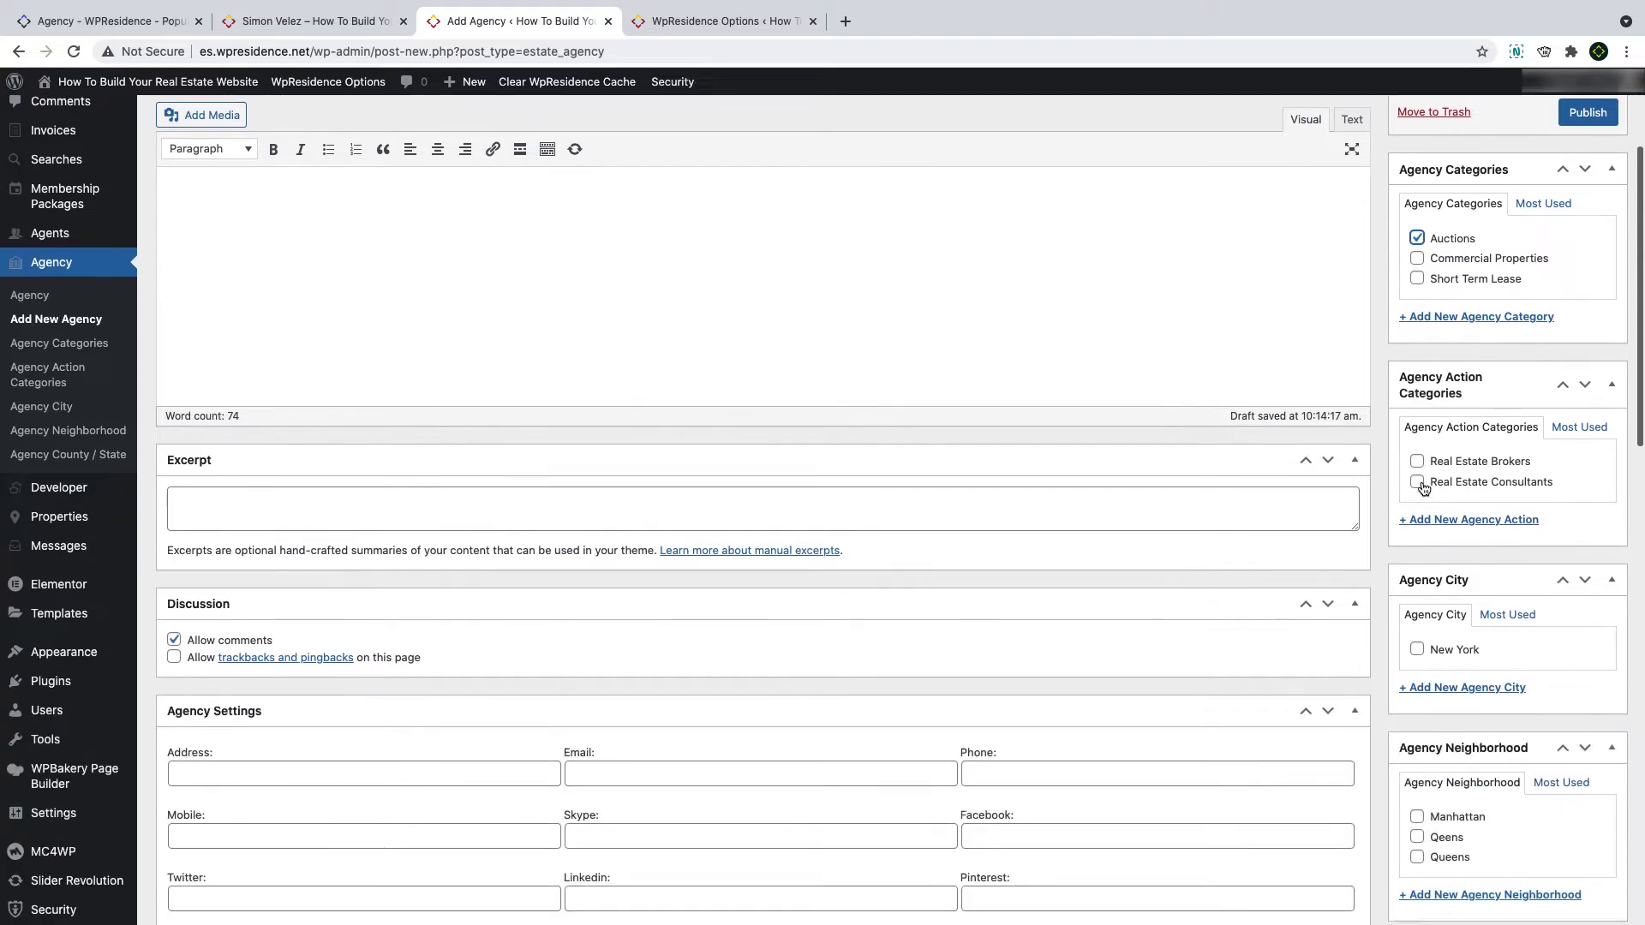
left_click(1416, 650)
scroll(1371, 650, "down", 7)
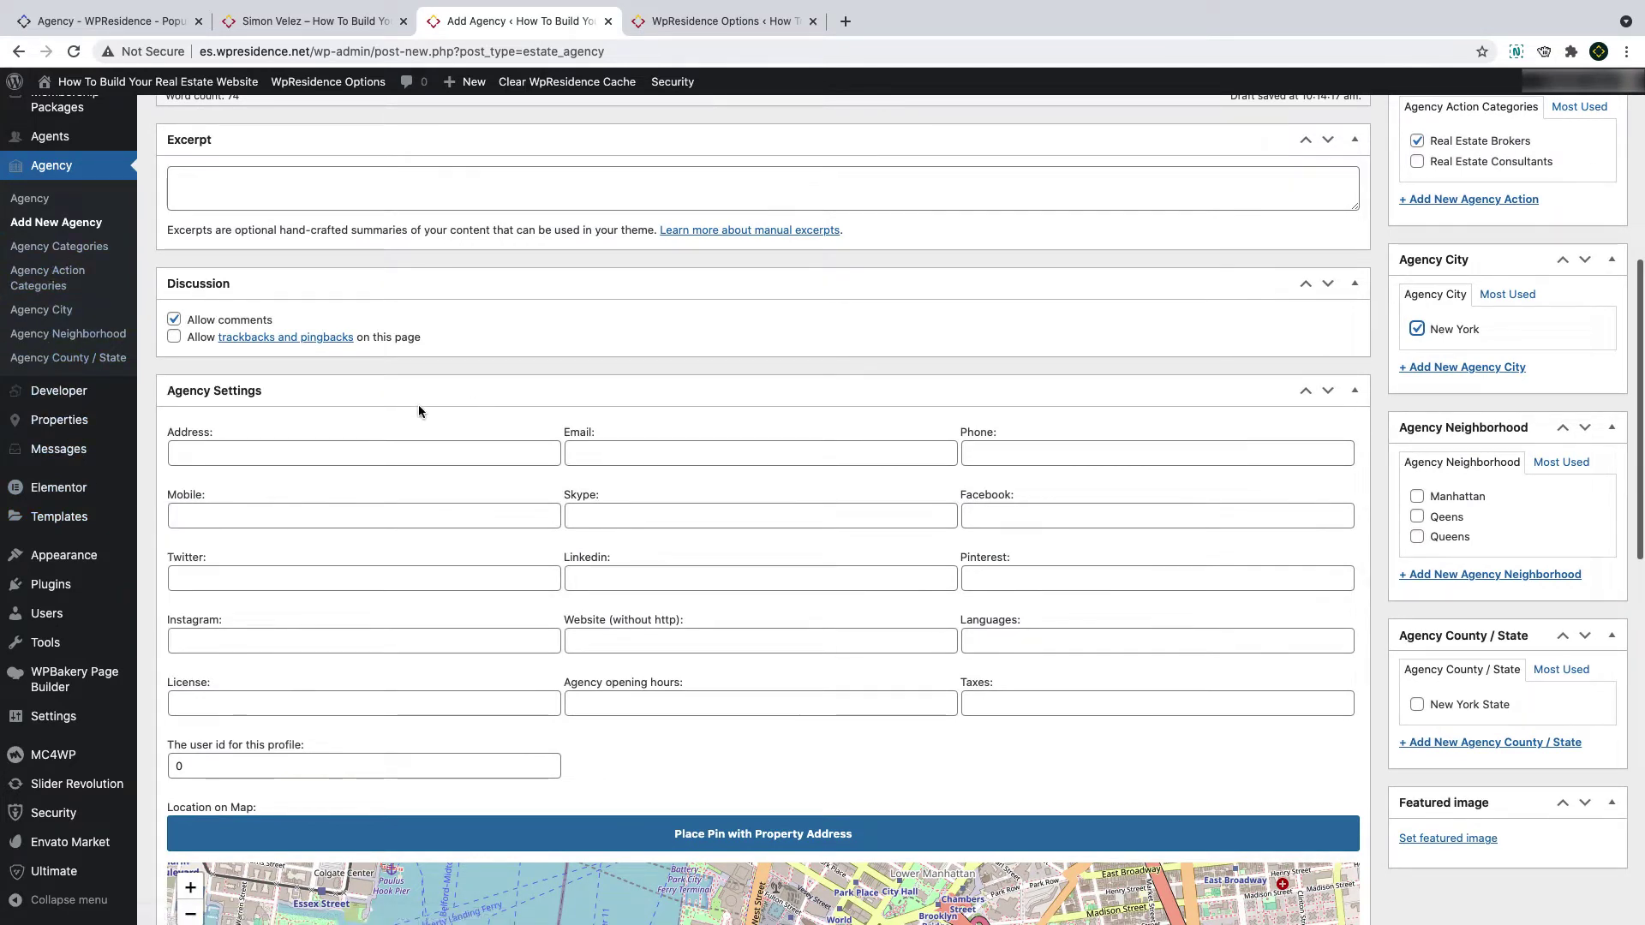
scroll(399, 419, "down", 1)
left_click(336, 342)
left_click(672, 361)
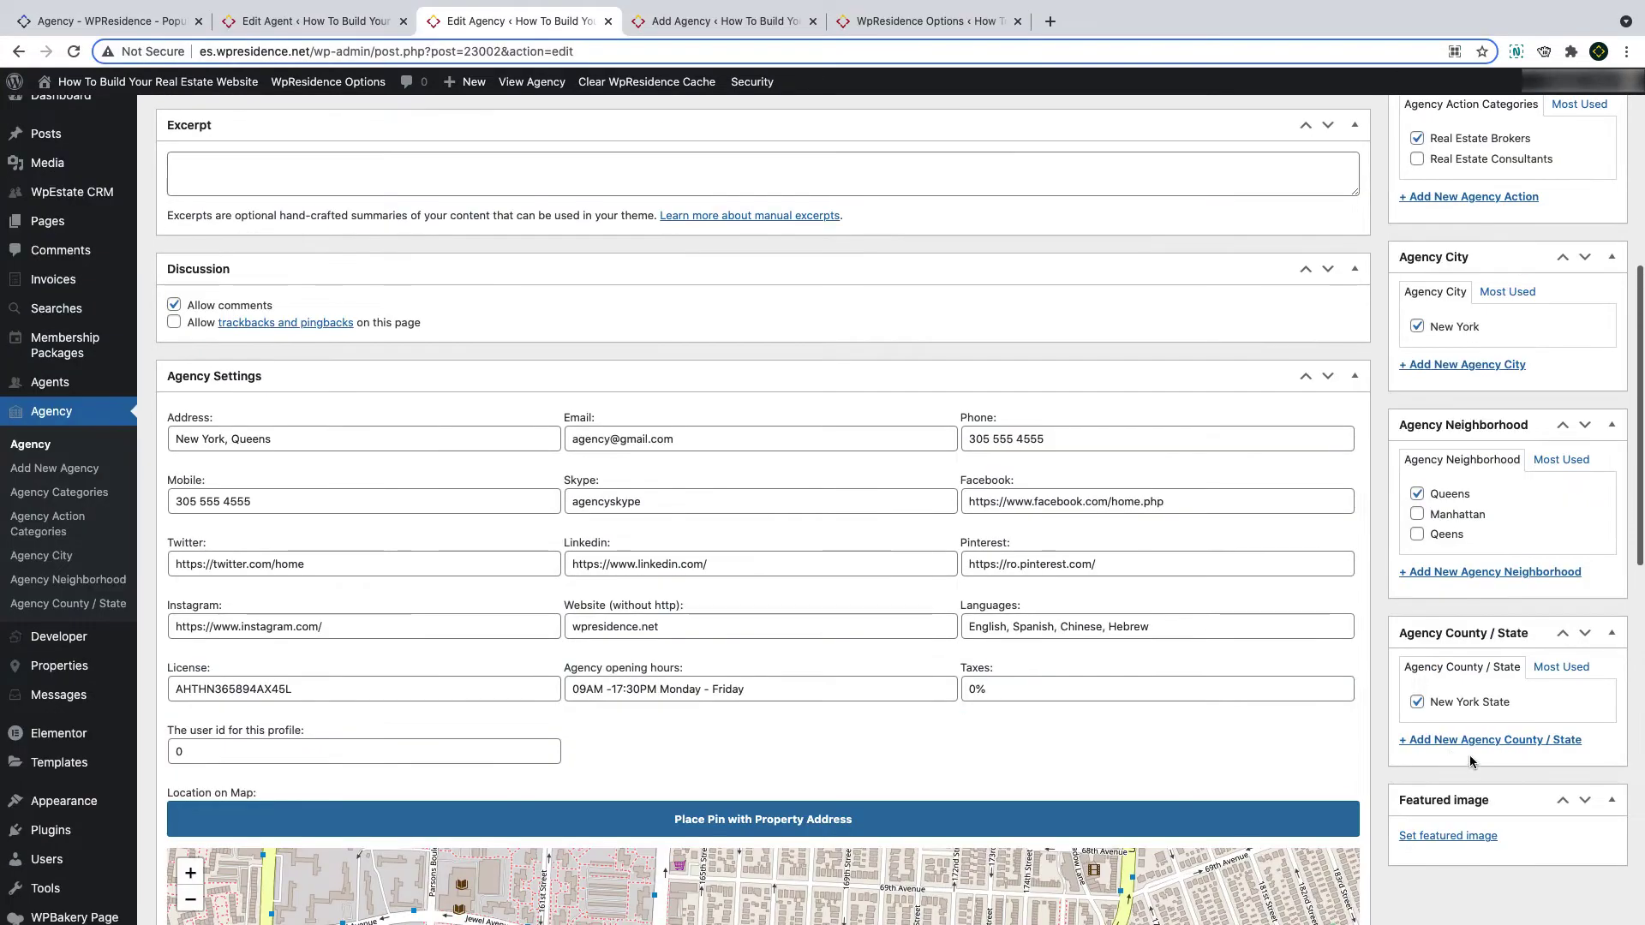
scroll(1474, 673, "down", 1)
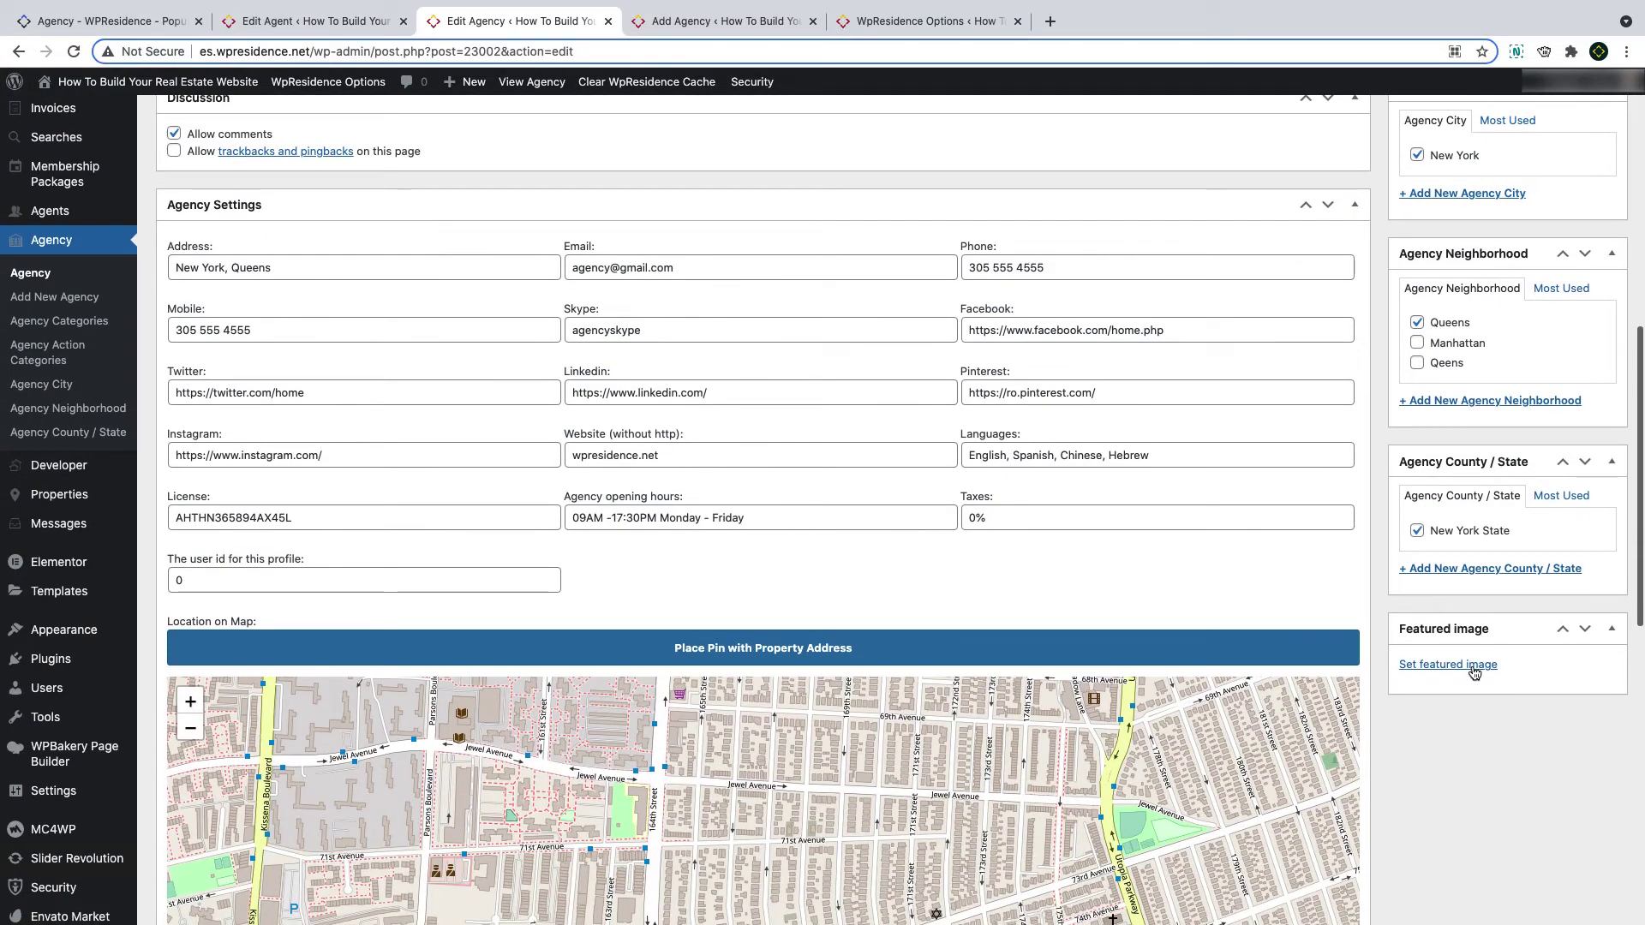
Set the 500 × 500 ESTATE PLAN logo (logo3) from the media library as featured image
left_click(1463, 667)
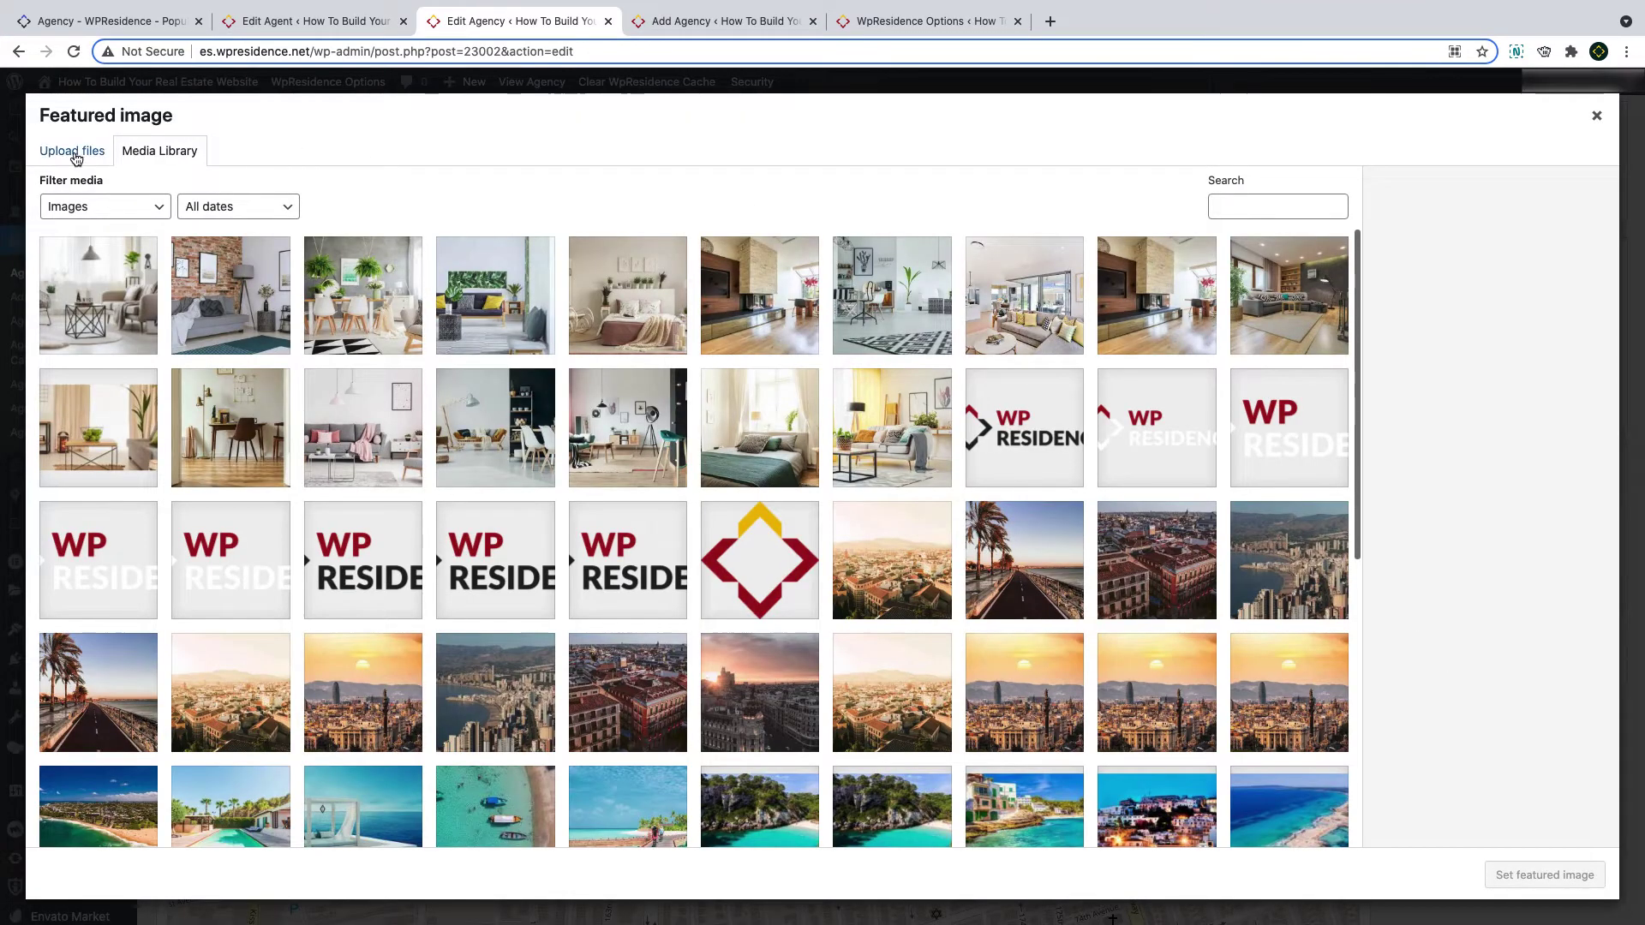
left_click(72, 151)
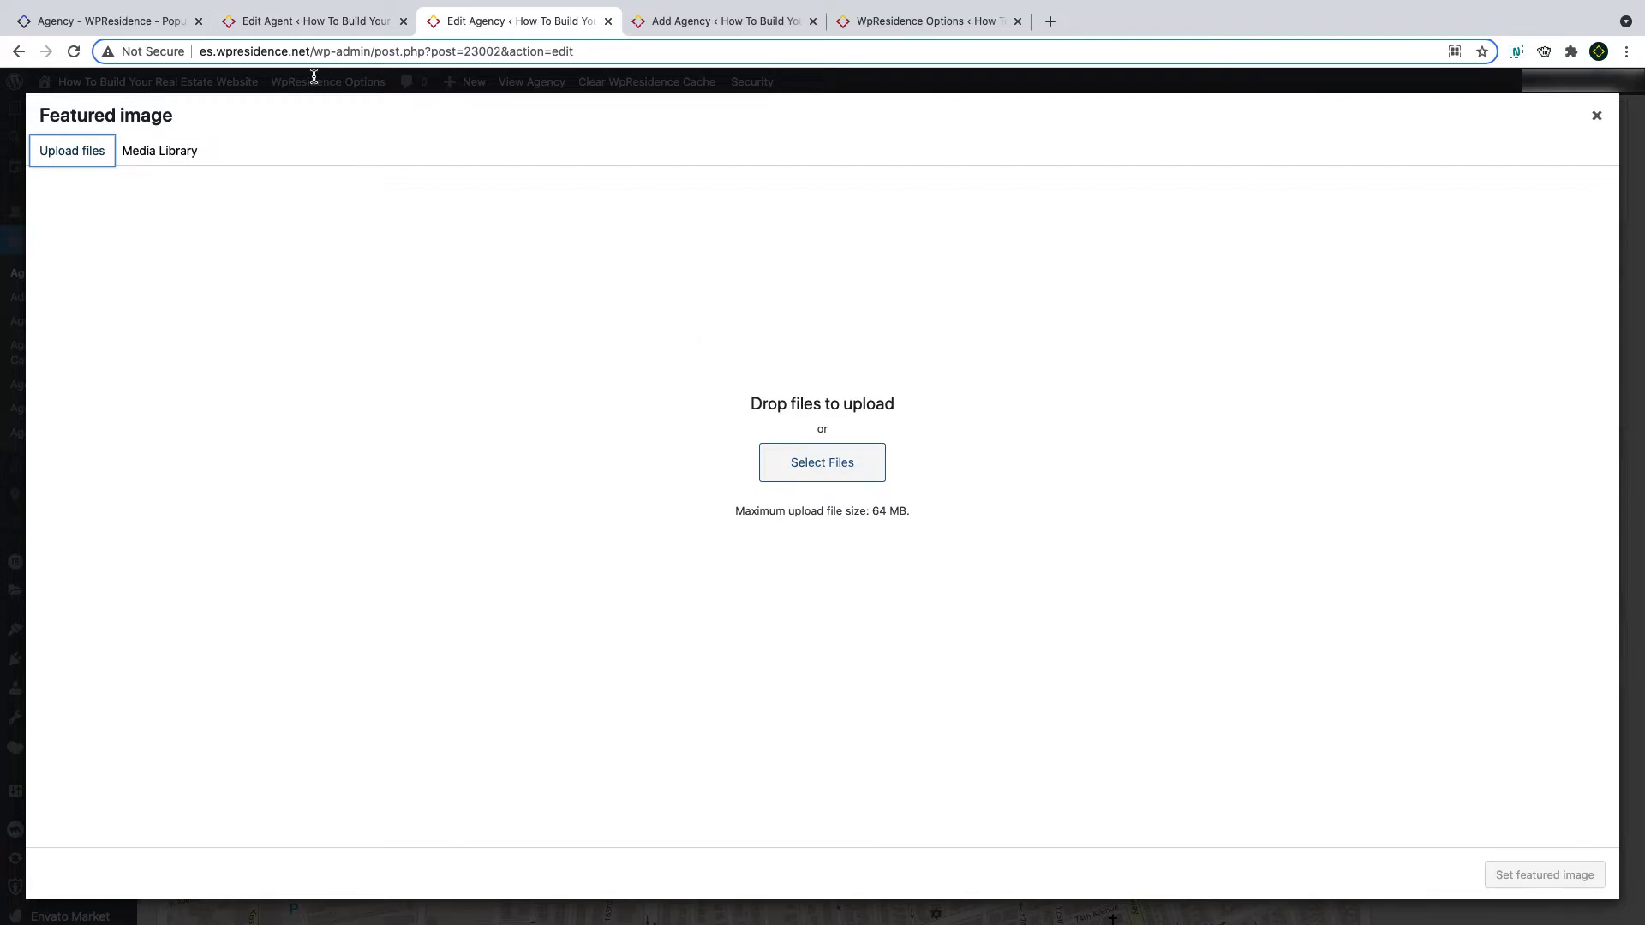
left_click(183, 153)
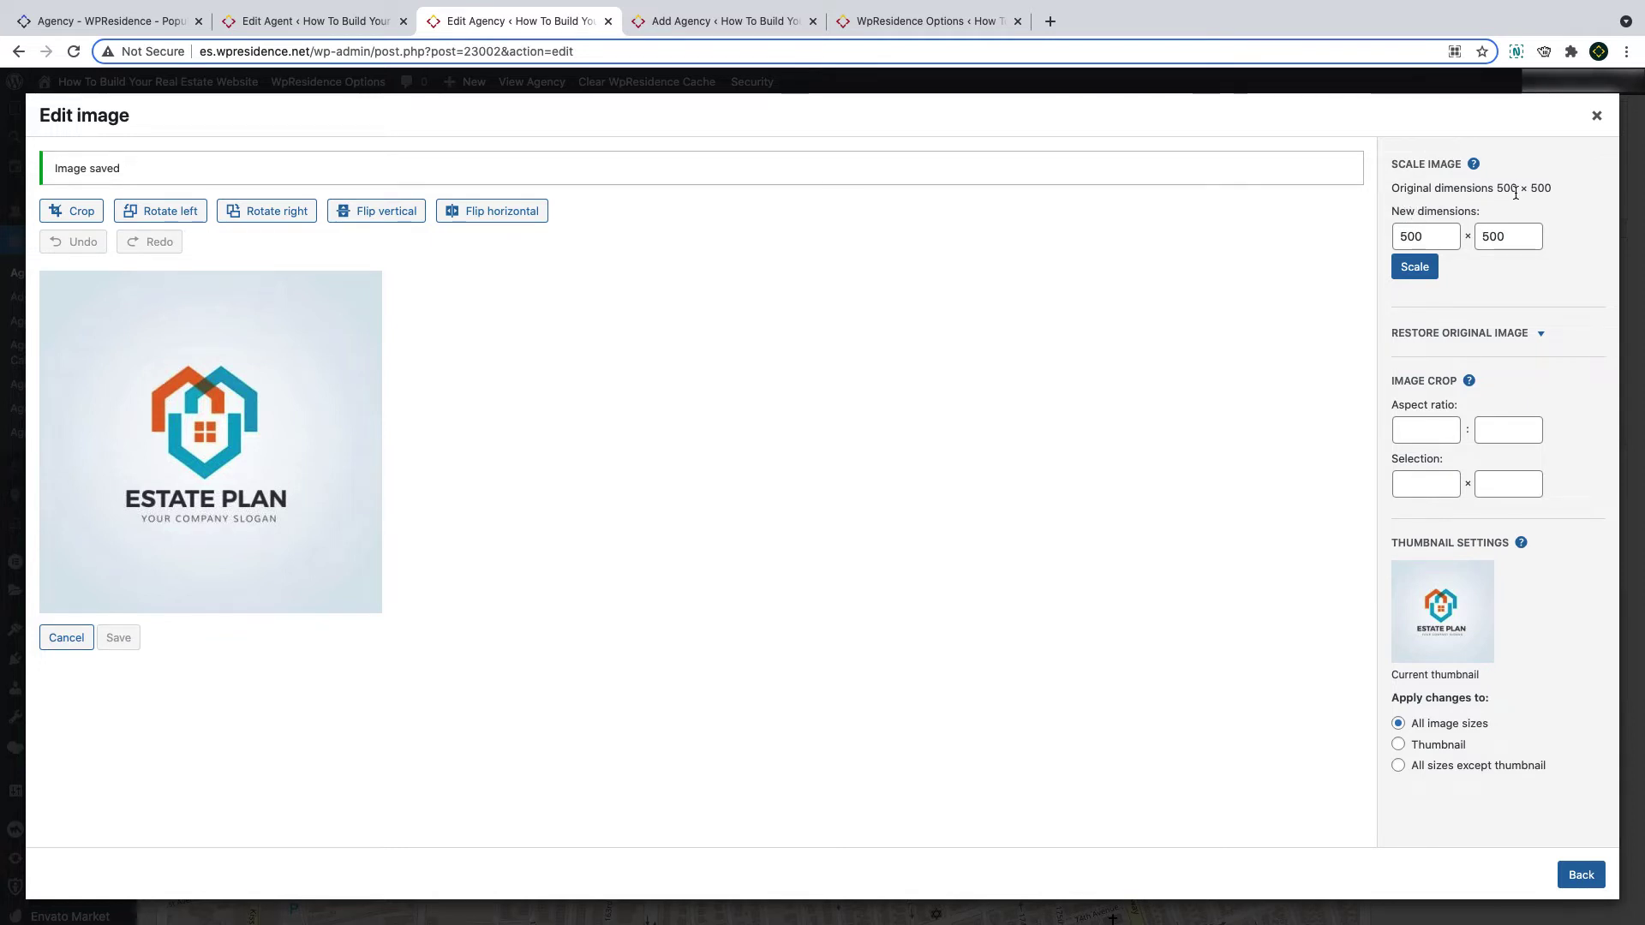
left_click(1580, 875)
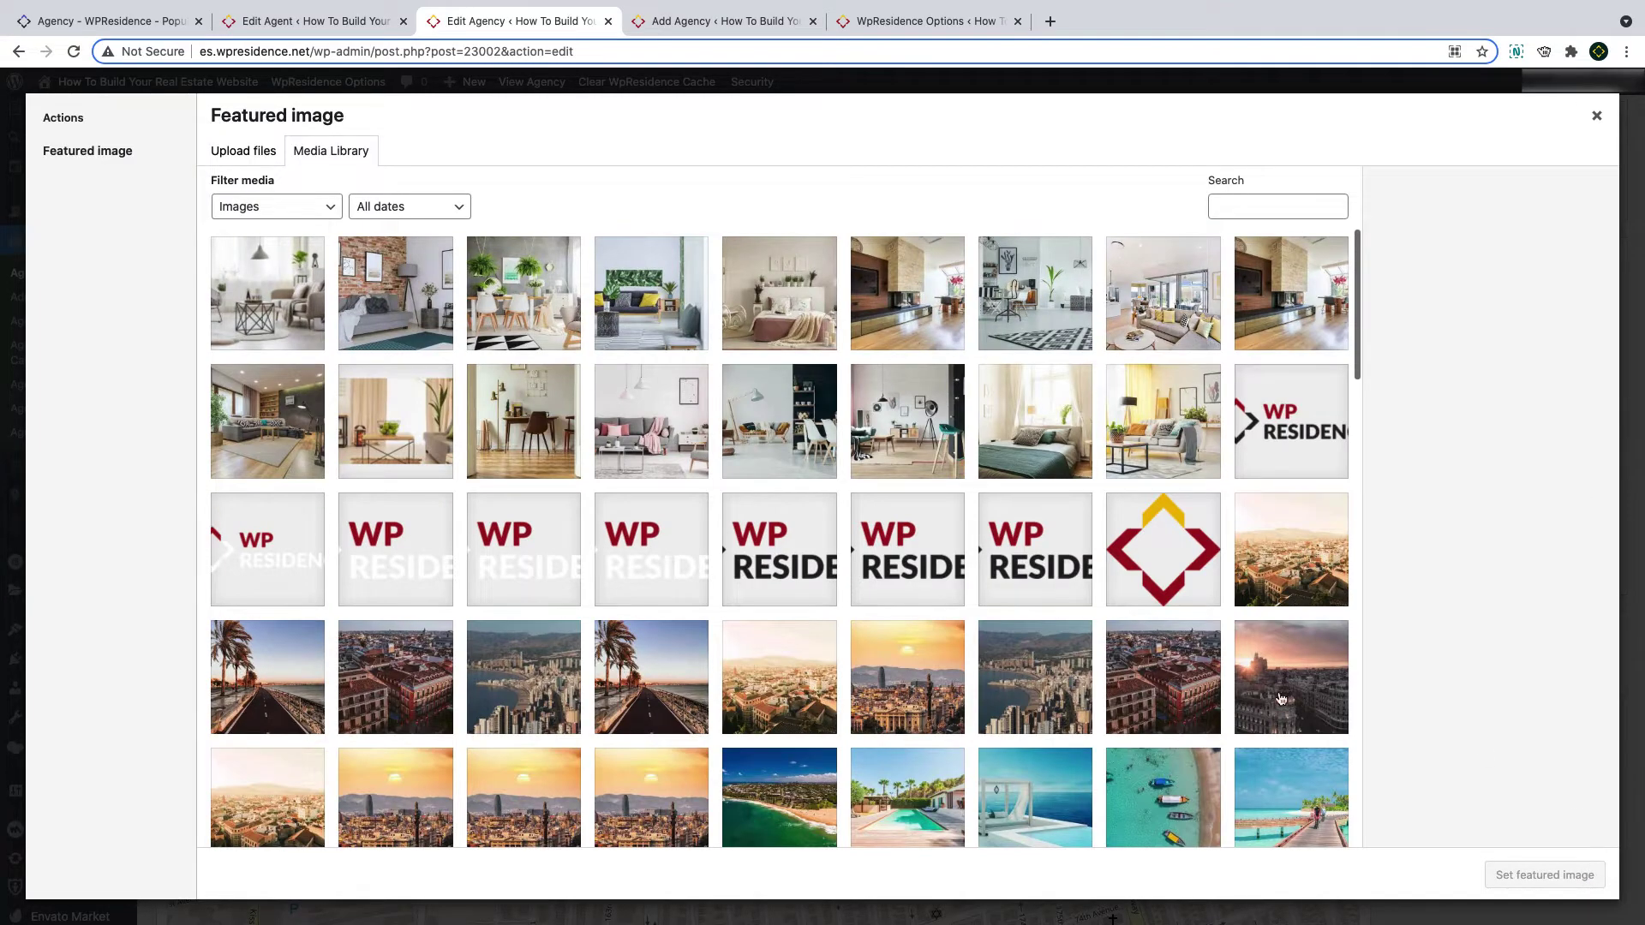
scroll(851, 655, "down", 20)
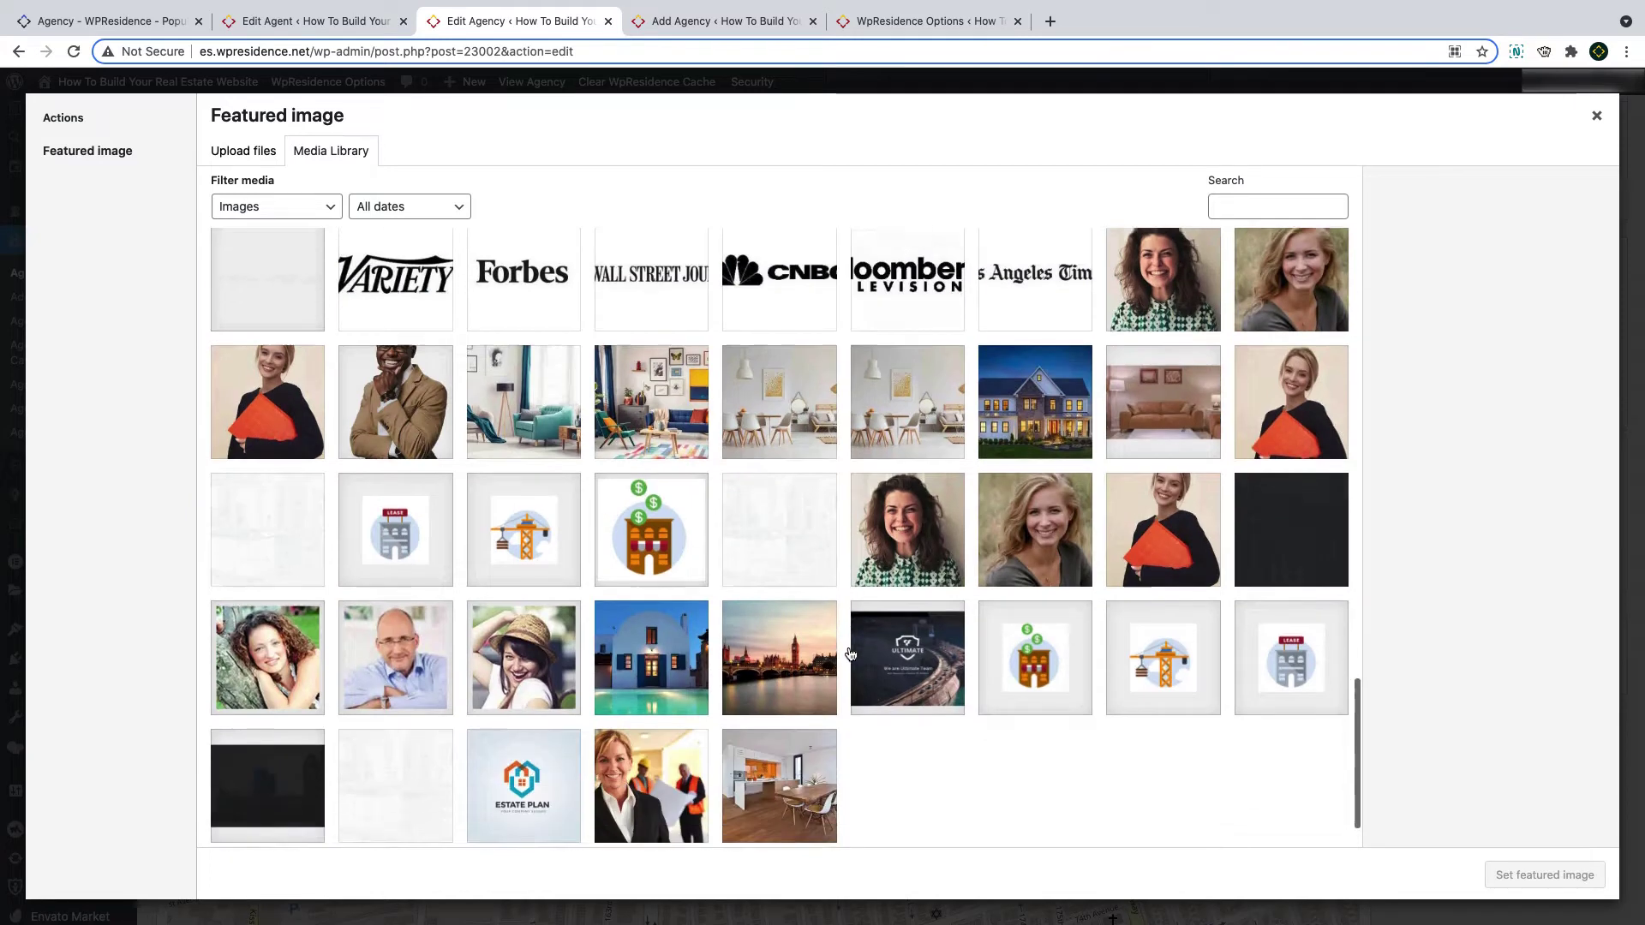
scroll(851, 655, "down", 2)
left_click(545, 748)
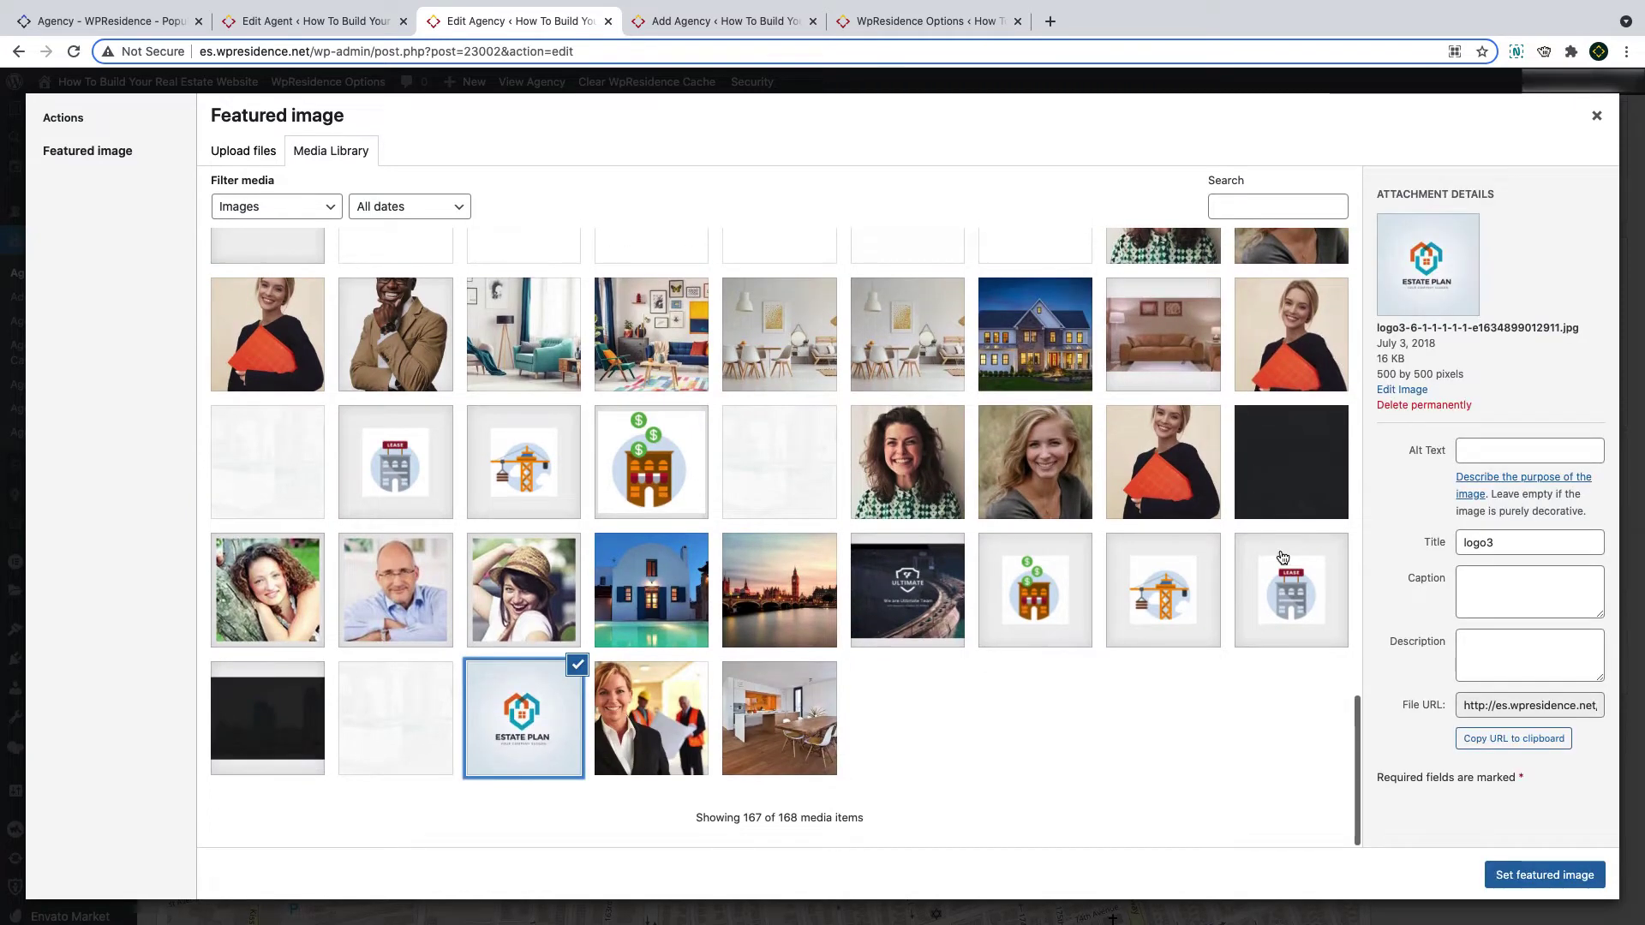
left_click(1562, 872)
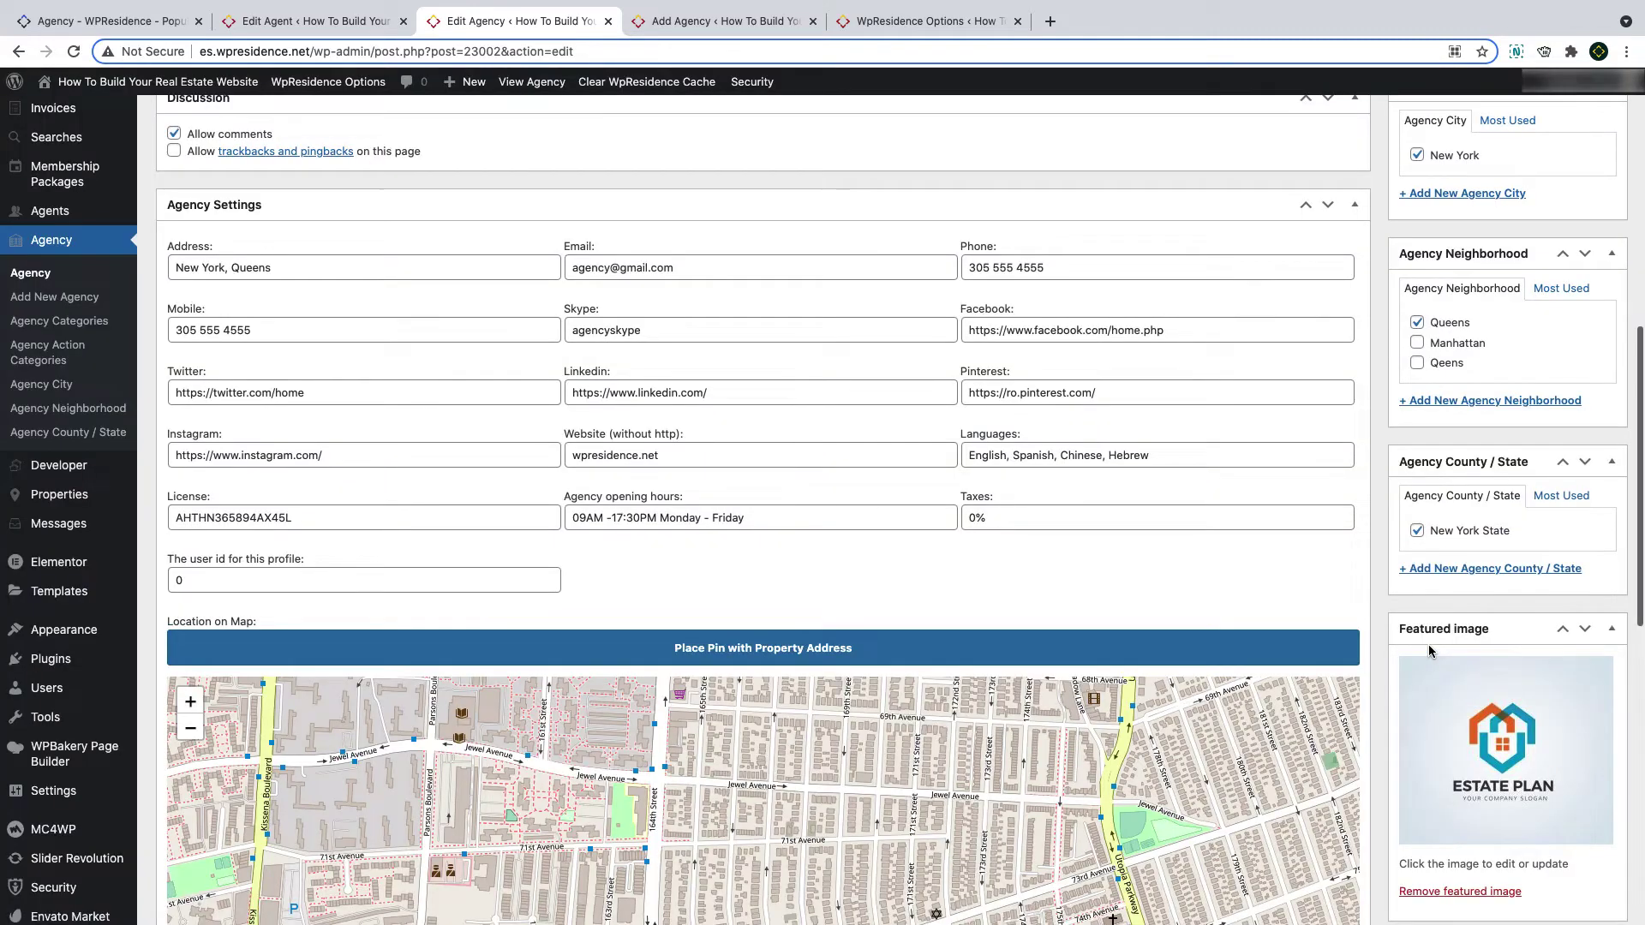
Pin the agency on 75th Avenue, Queens, at latitude 40.7293 and longitude -73.7902
scroll(1427, 644, "down", 4)
left_click_drag(797, 508, 660, 498)
scroll(659, 498, "up", 3)
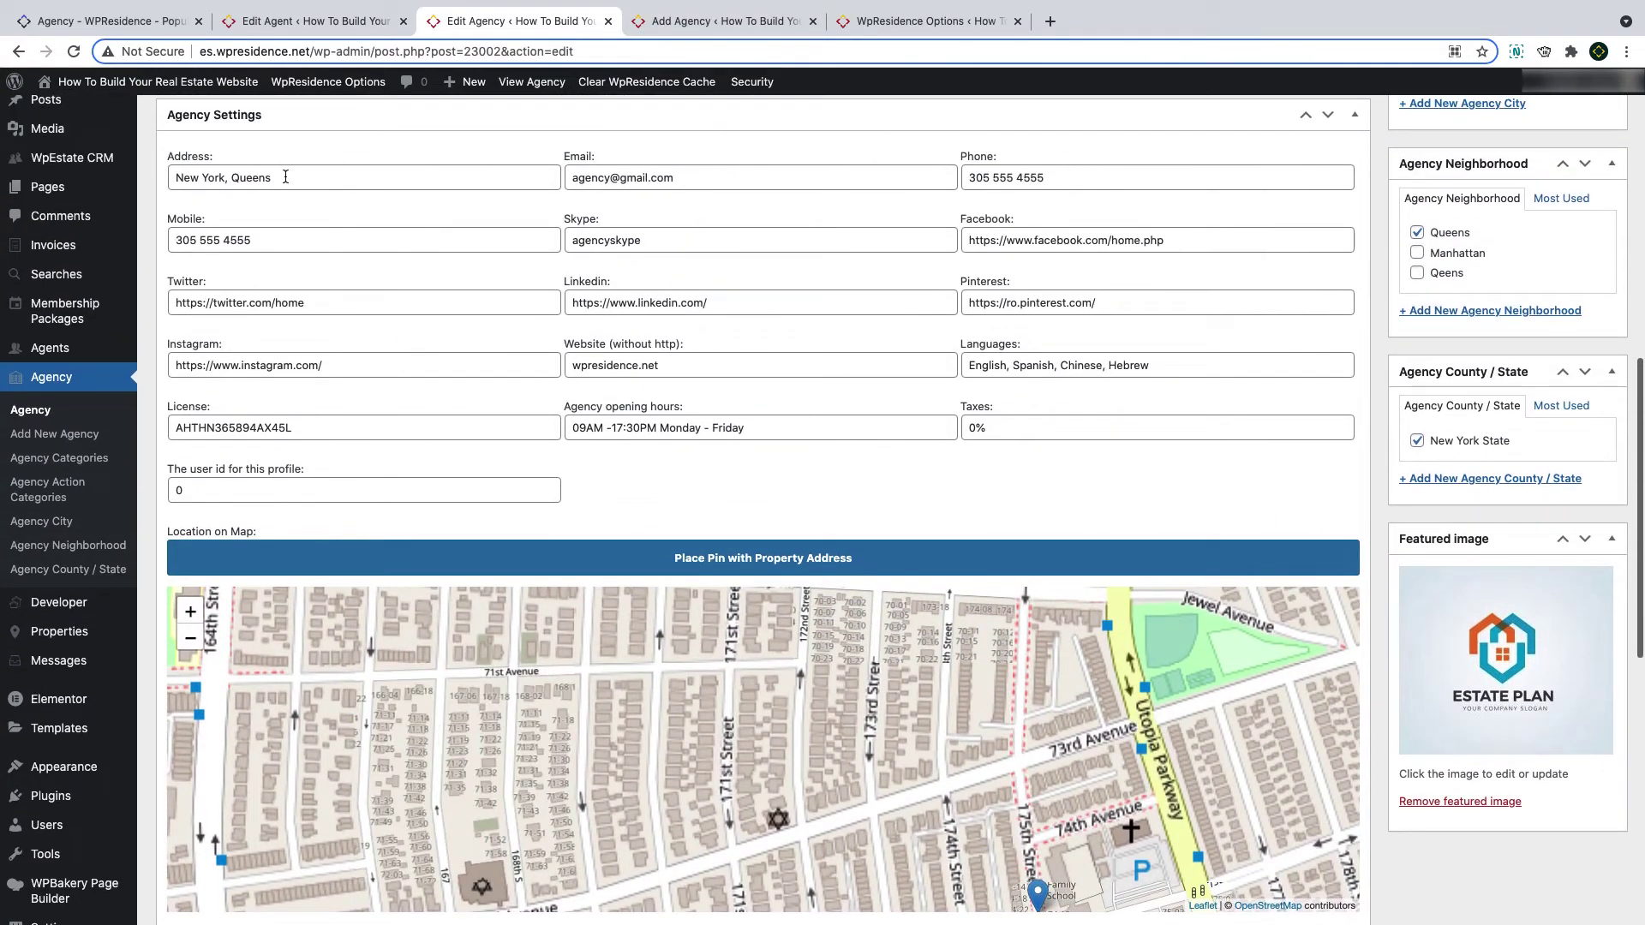
left_click_drag(287, 176, 147, 167)
left_click(747, 561)
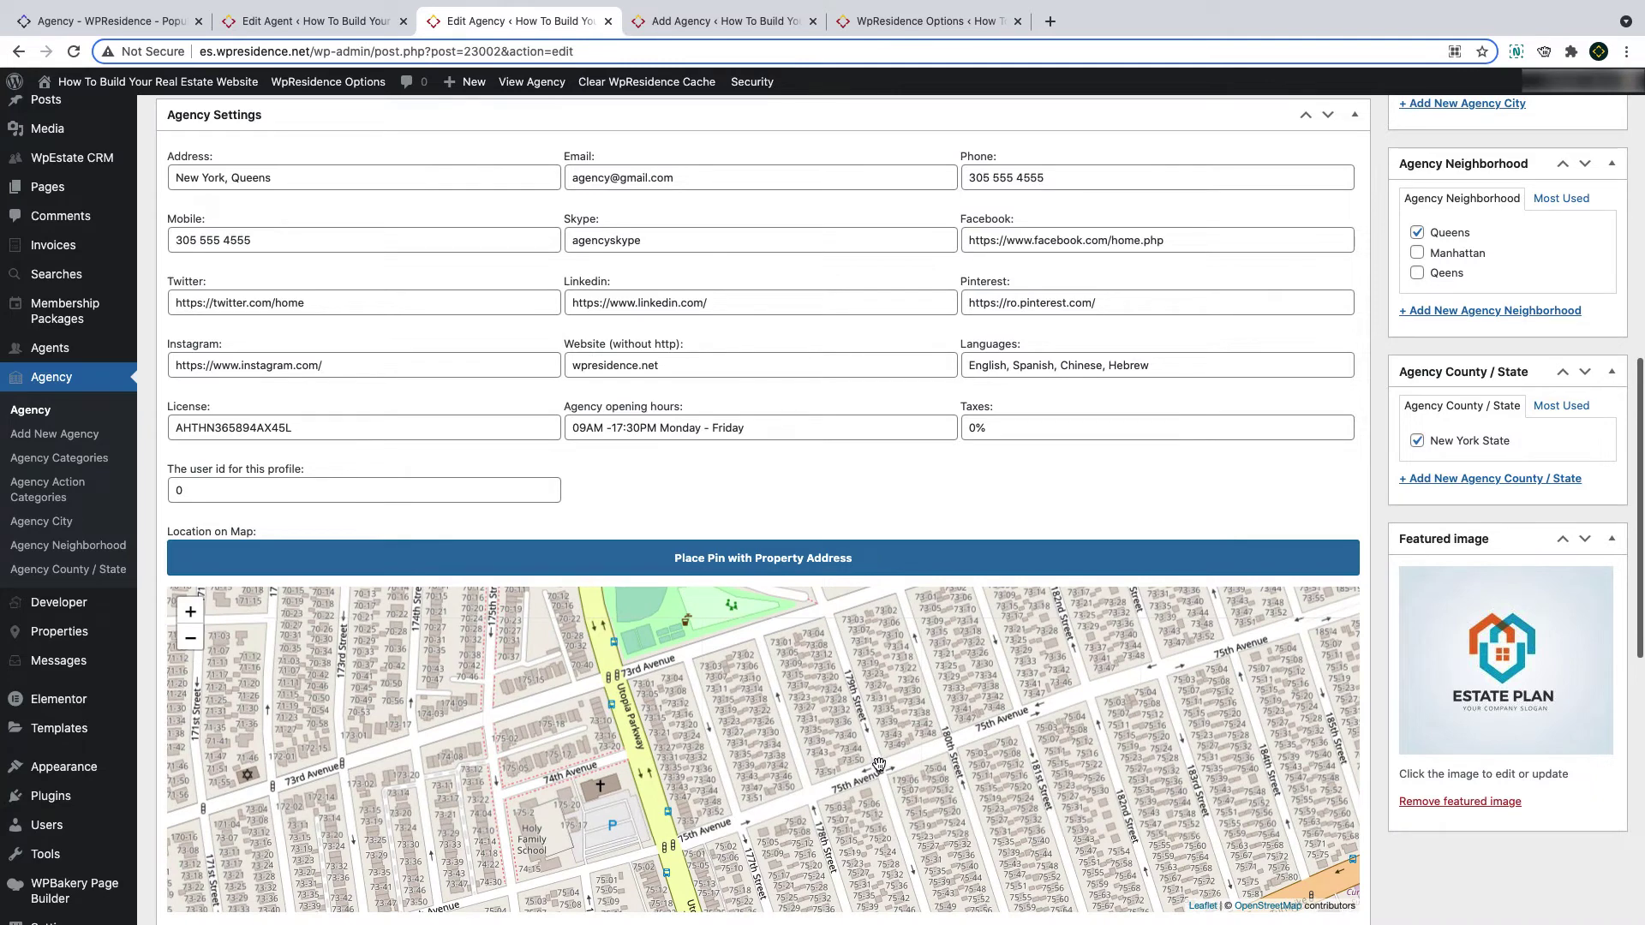
left_click(875, 756)
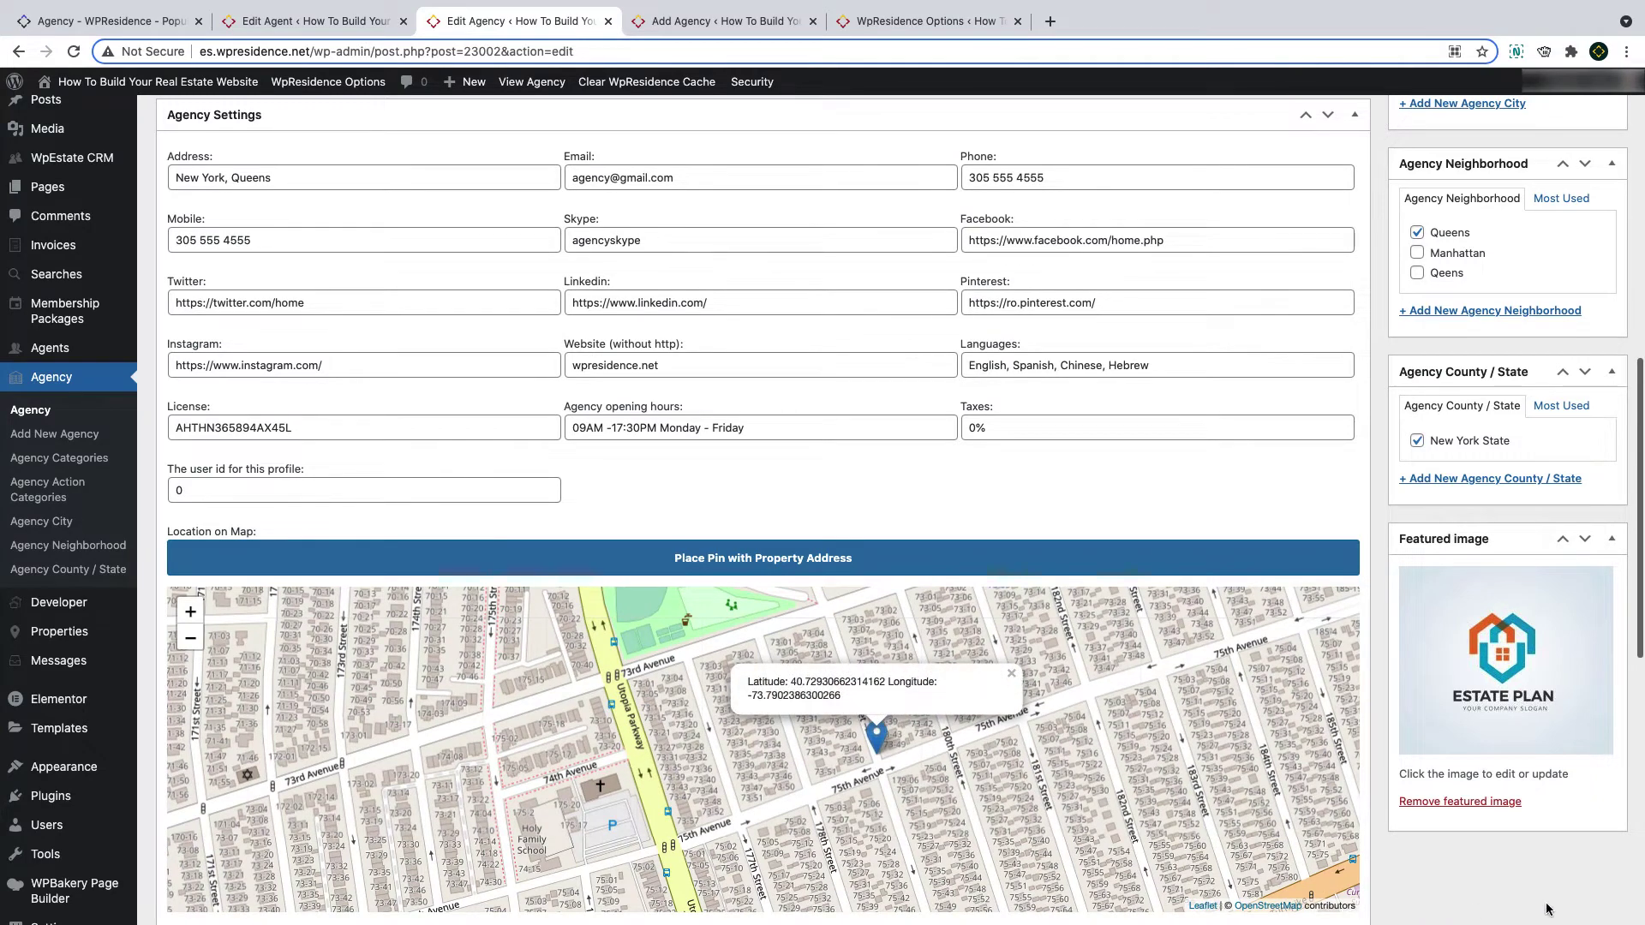
scroll(1546, 908, "down", 5)
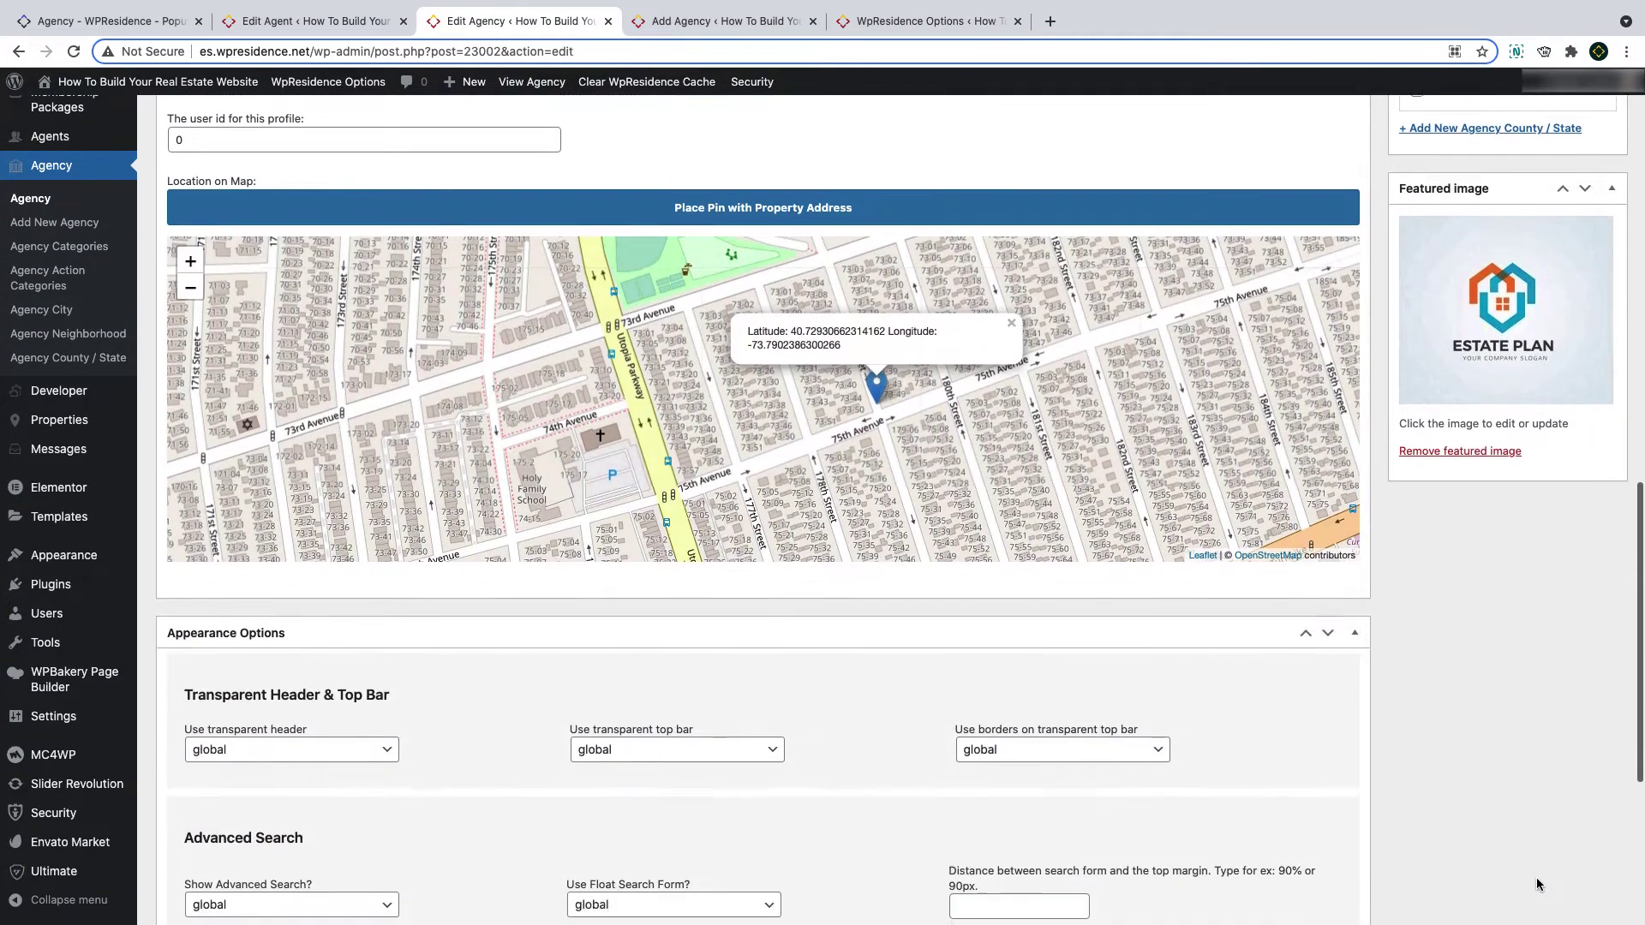
scroll(1538, 884, "down", 3)
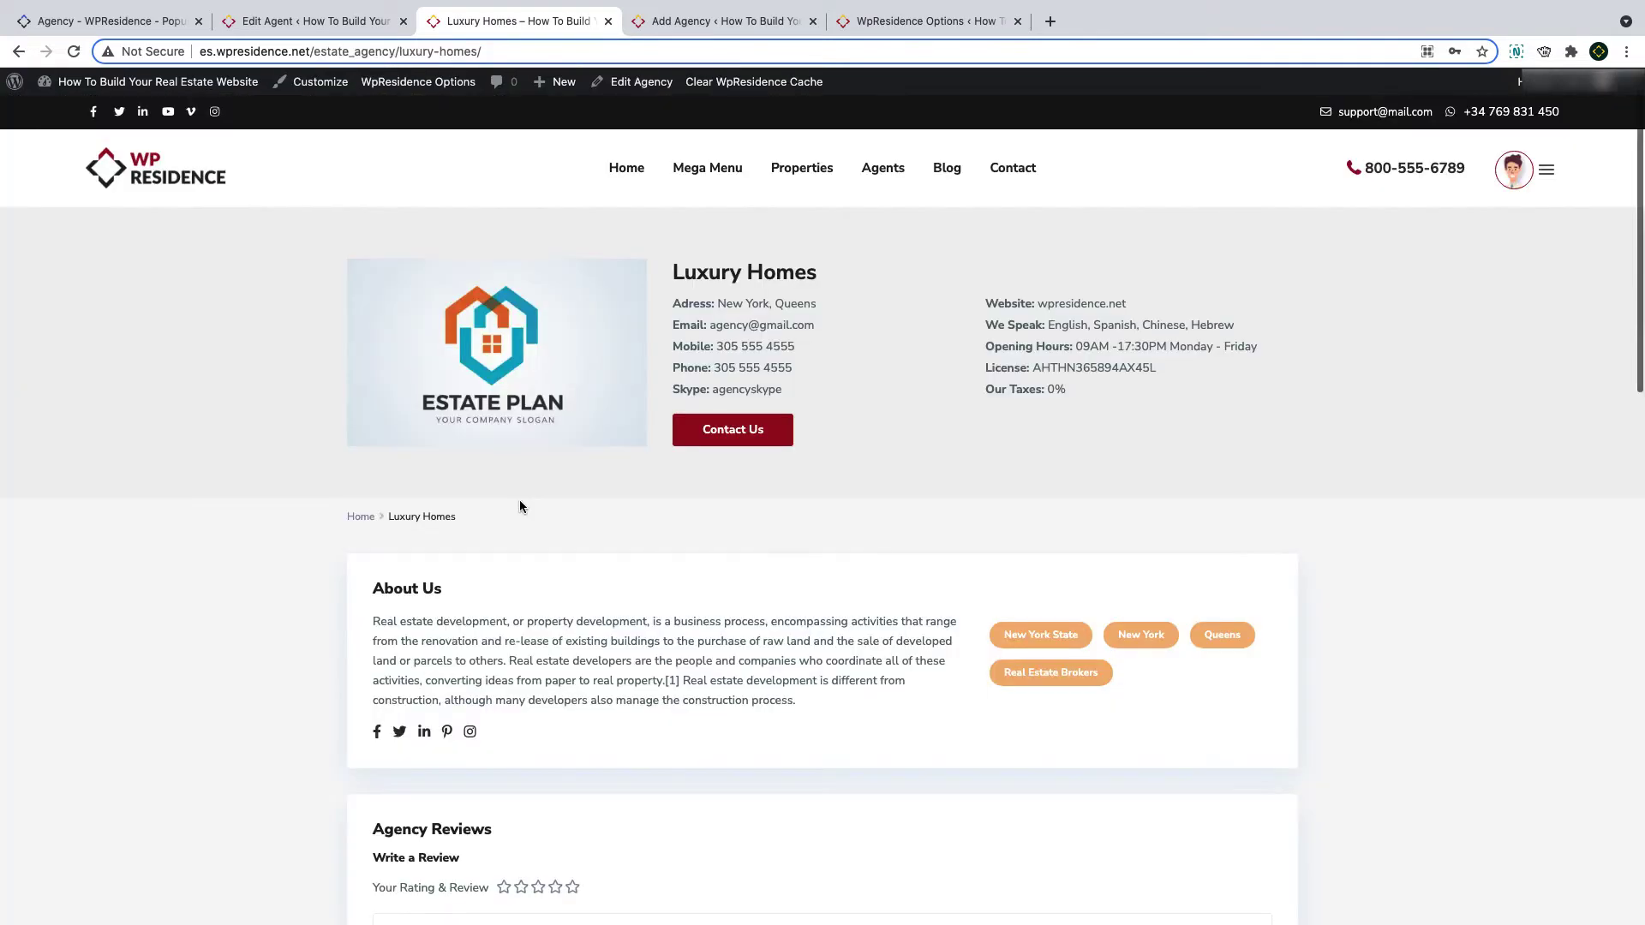
Scroll through the public Luxury Homes page showing the ESTATE PLAN logo, Queens address and map
scroll(520, 502, "down", 6)
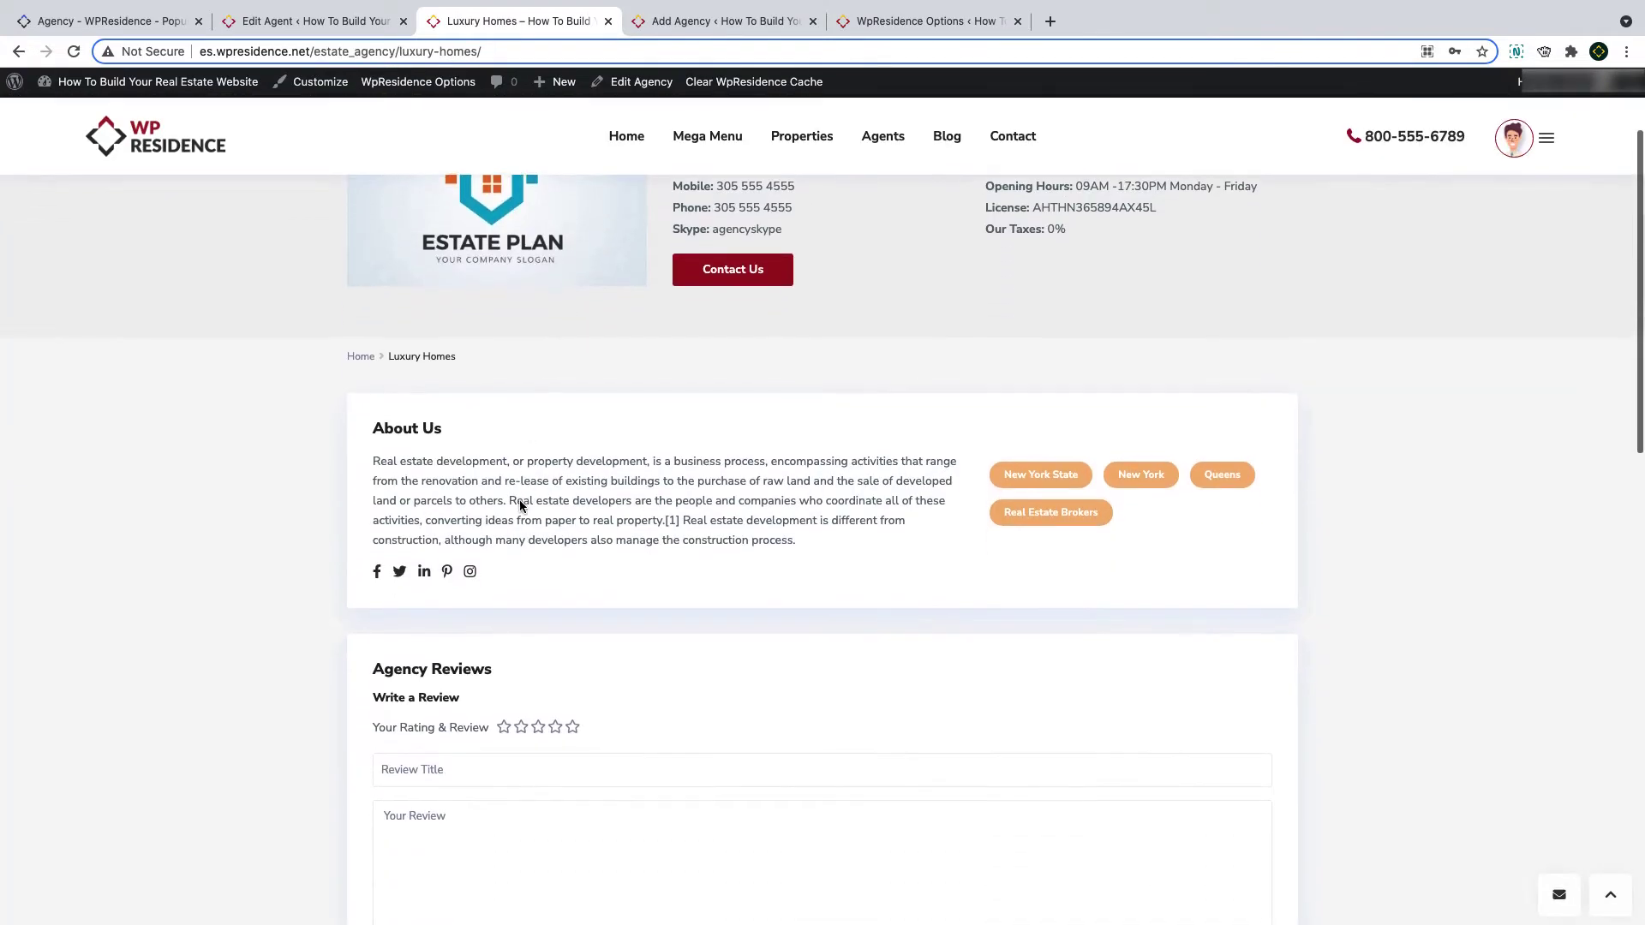
scroll(519, 506, "down", 4)
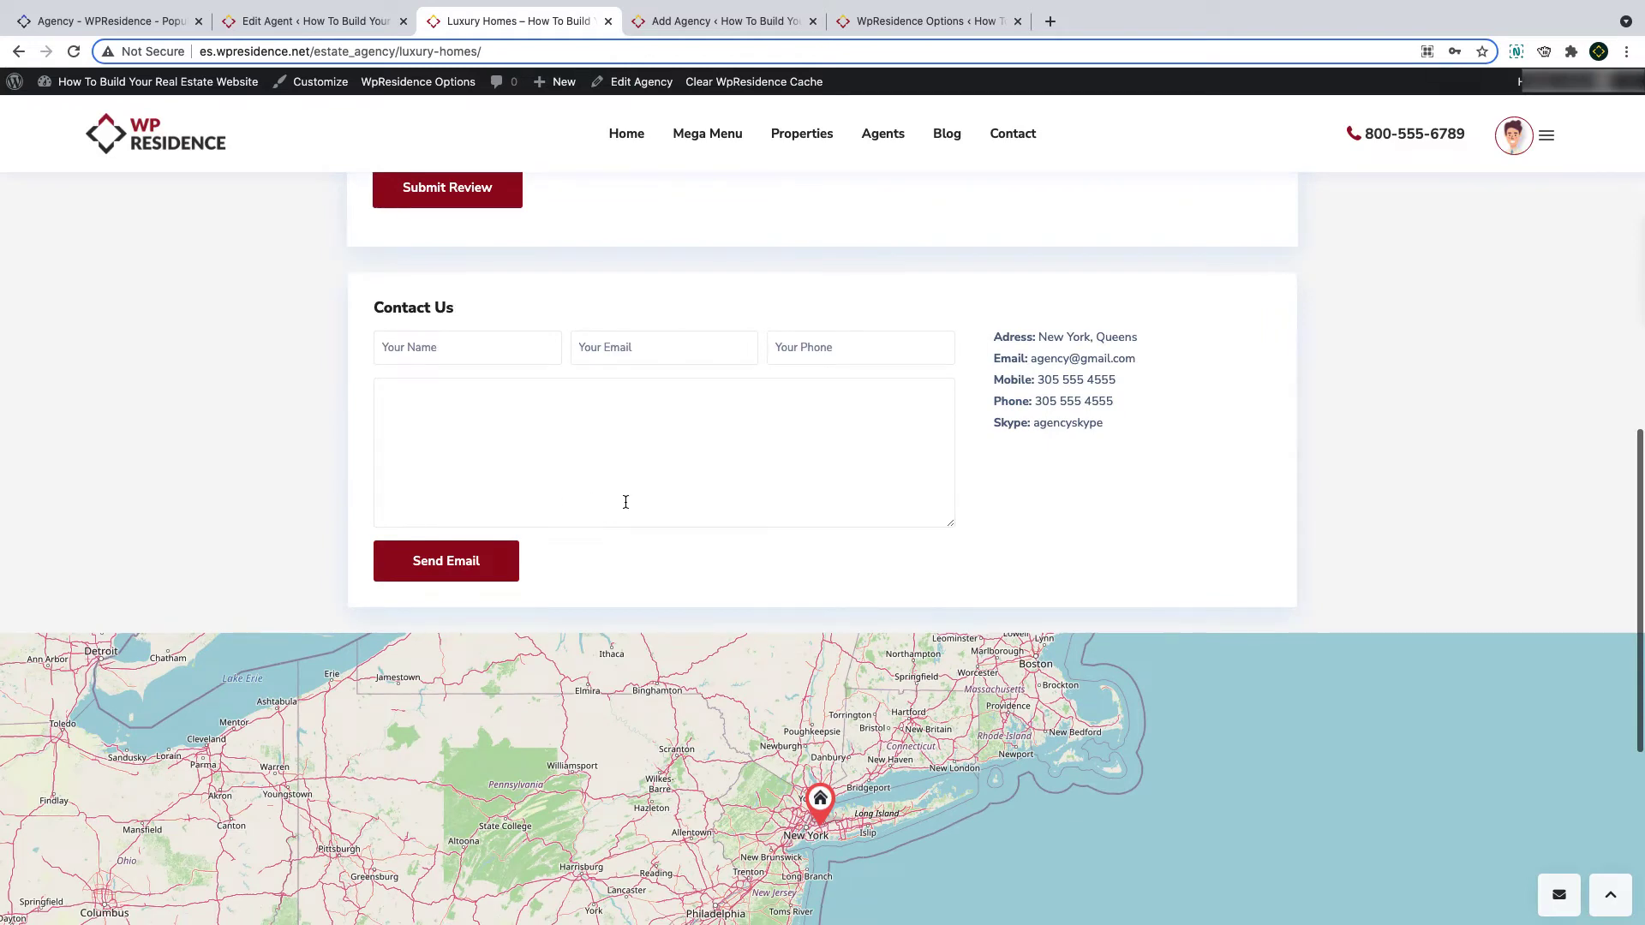
scroll(625, 502, "up", 7)
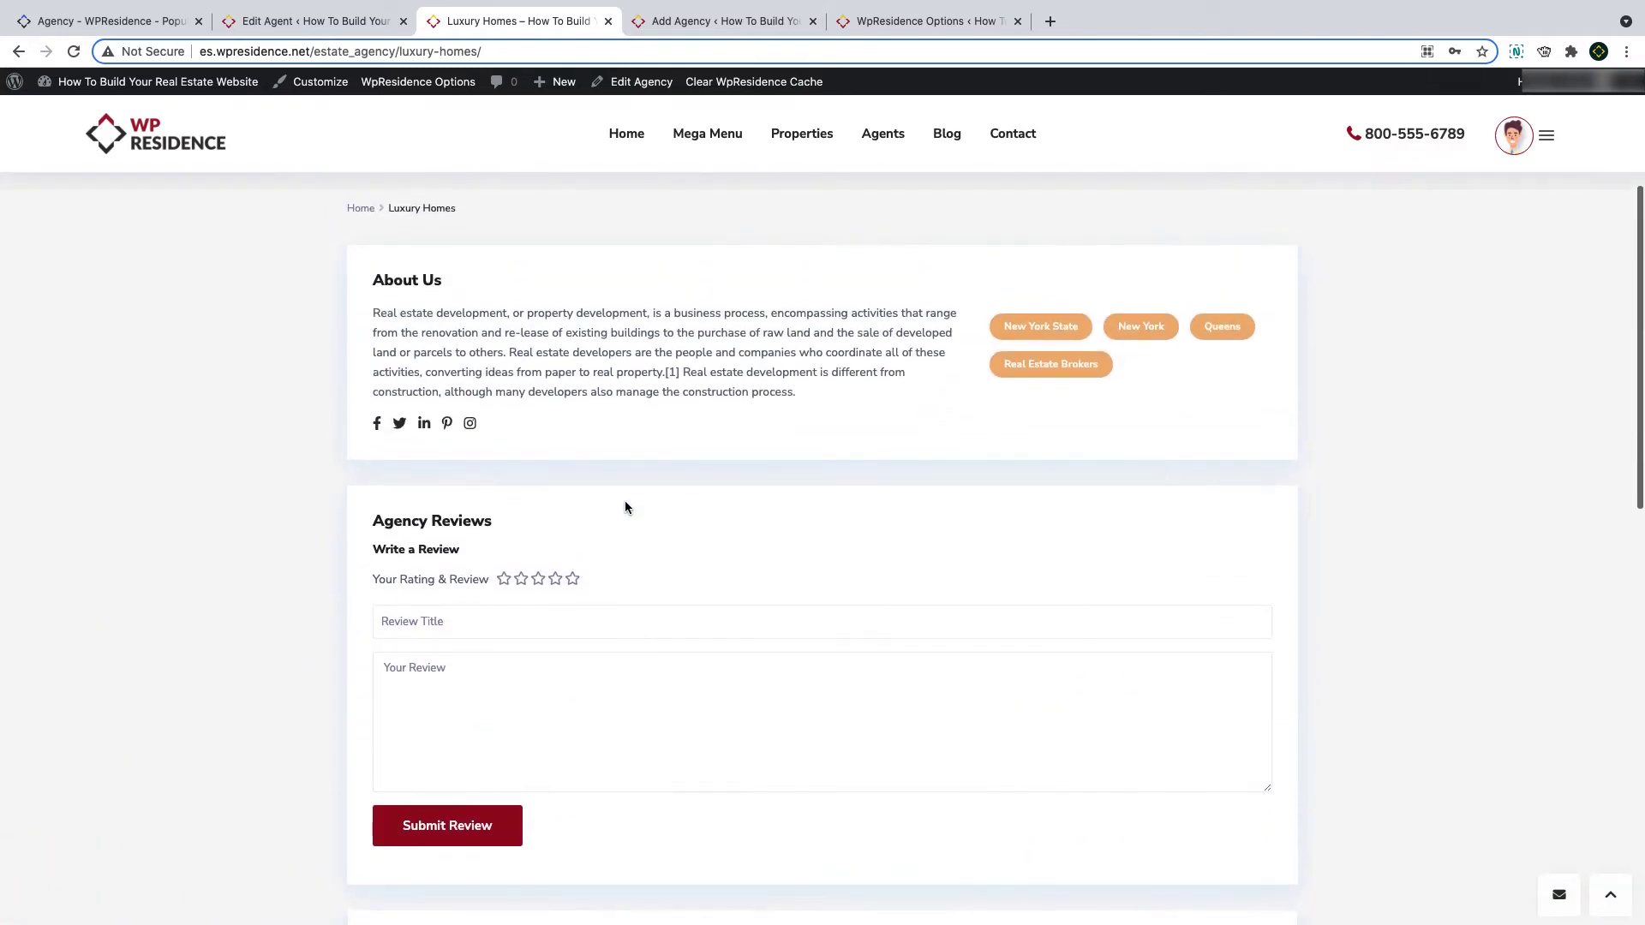
scroll(625, 508, "up", 3)
scroll(625, 507, "down", 7)
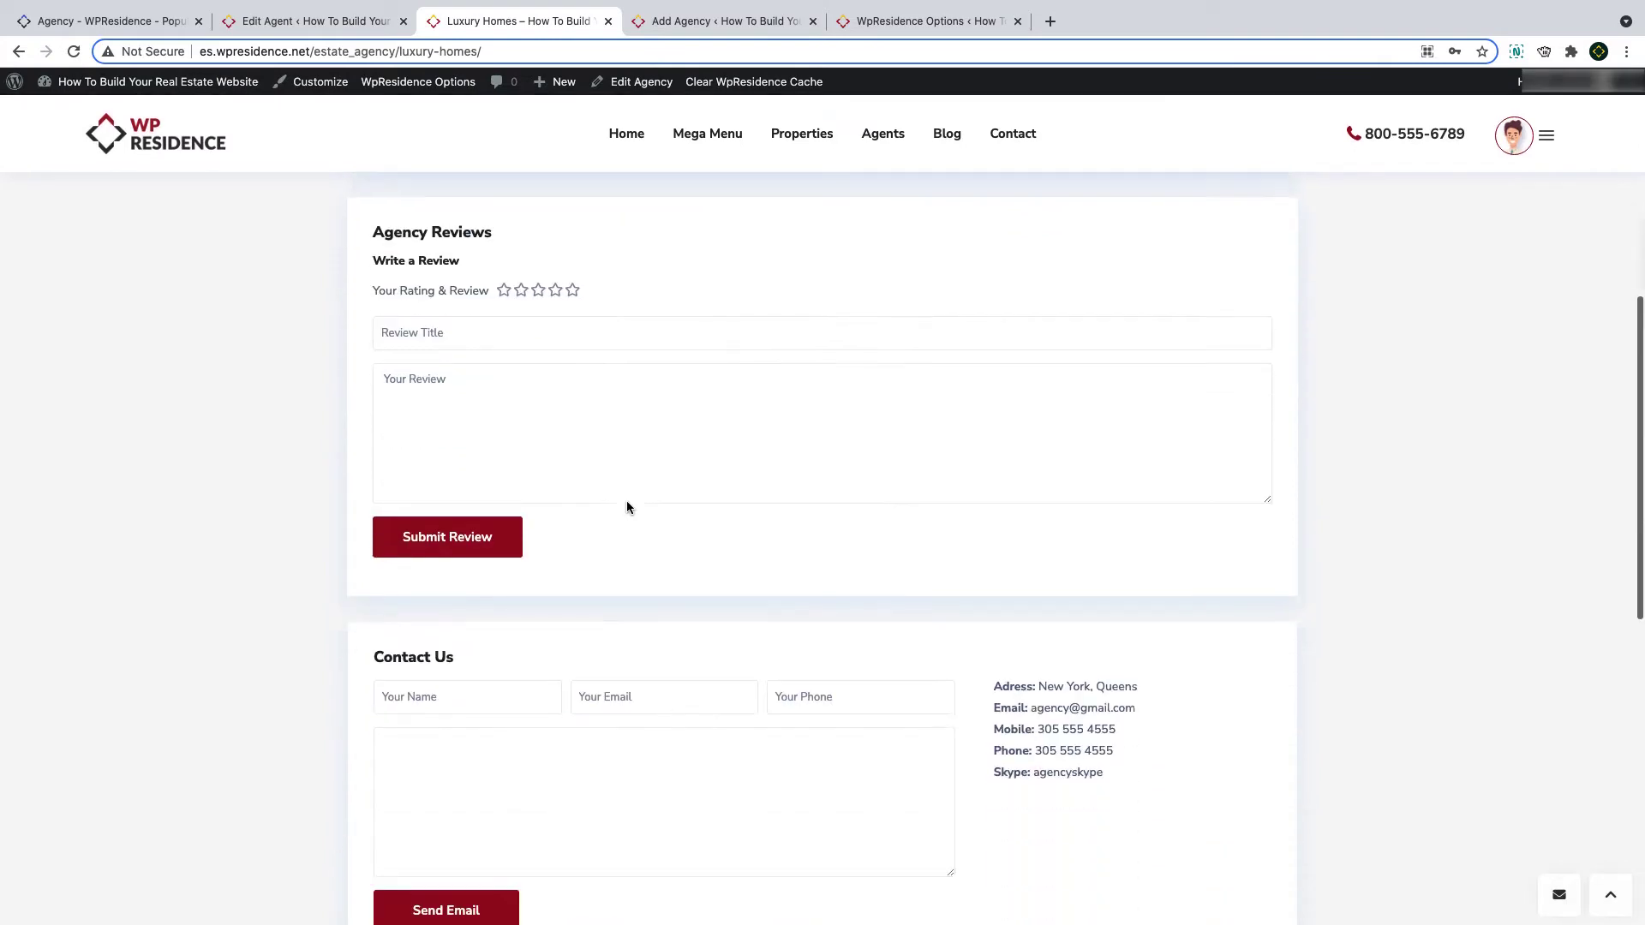
scroll(626, 507, "down", 2)
scroll(627, 507, "up", 9)
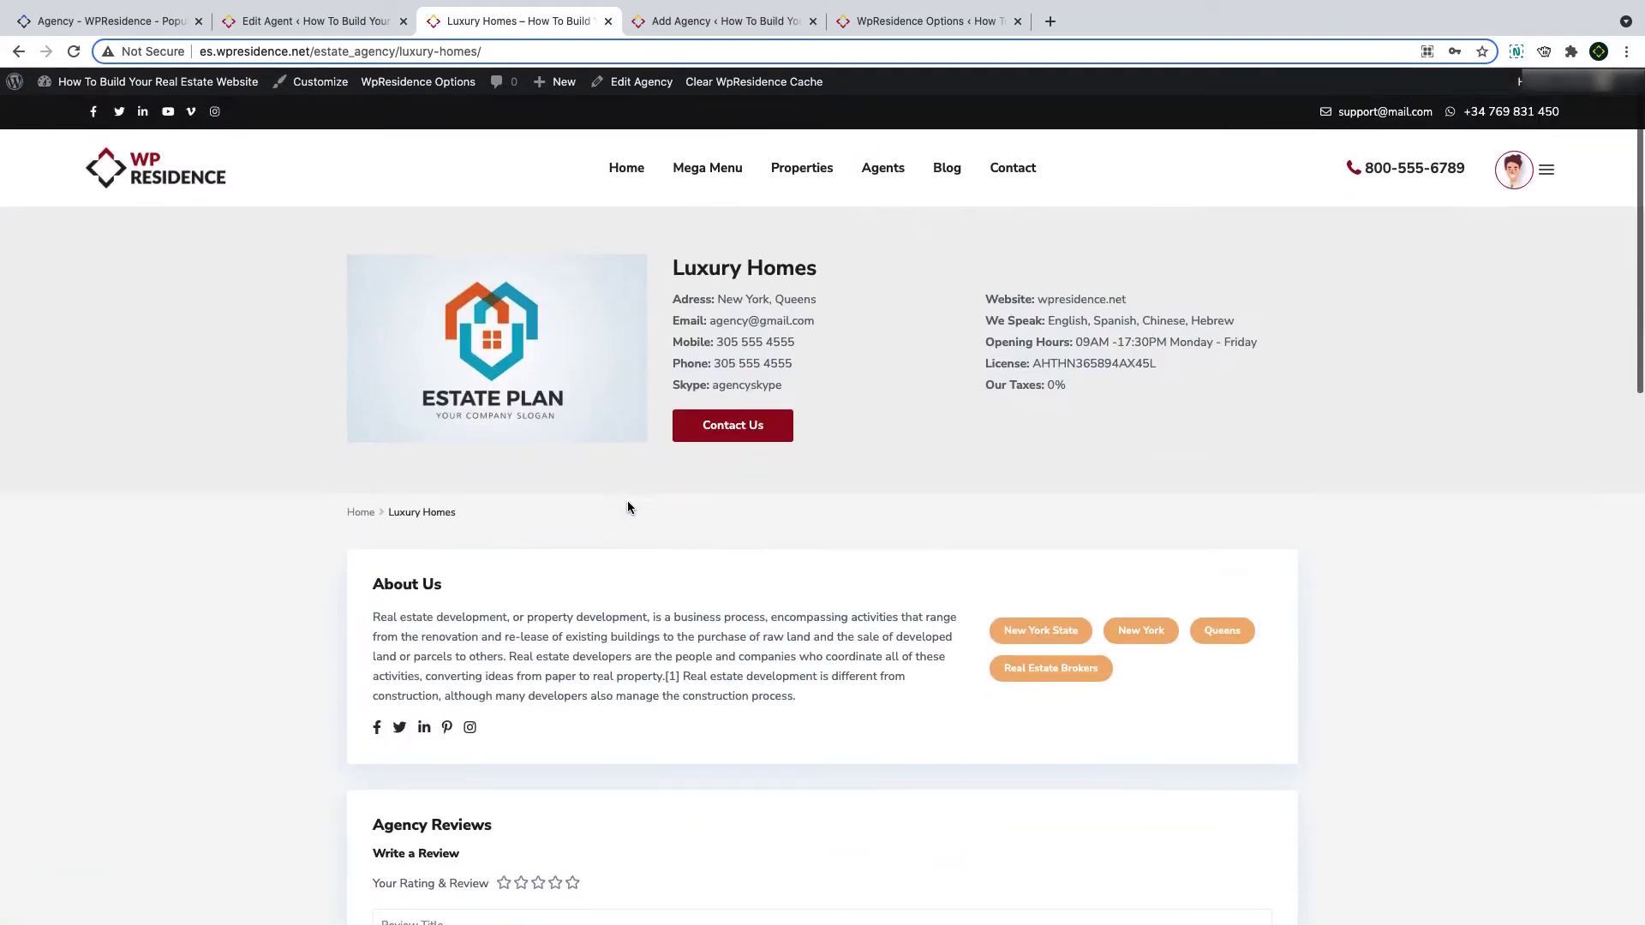
scroll(628, 507, "down", 6)
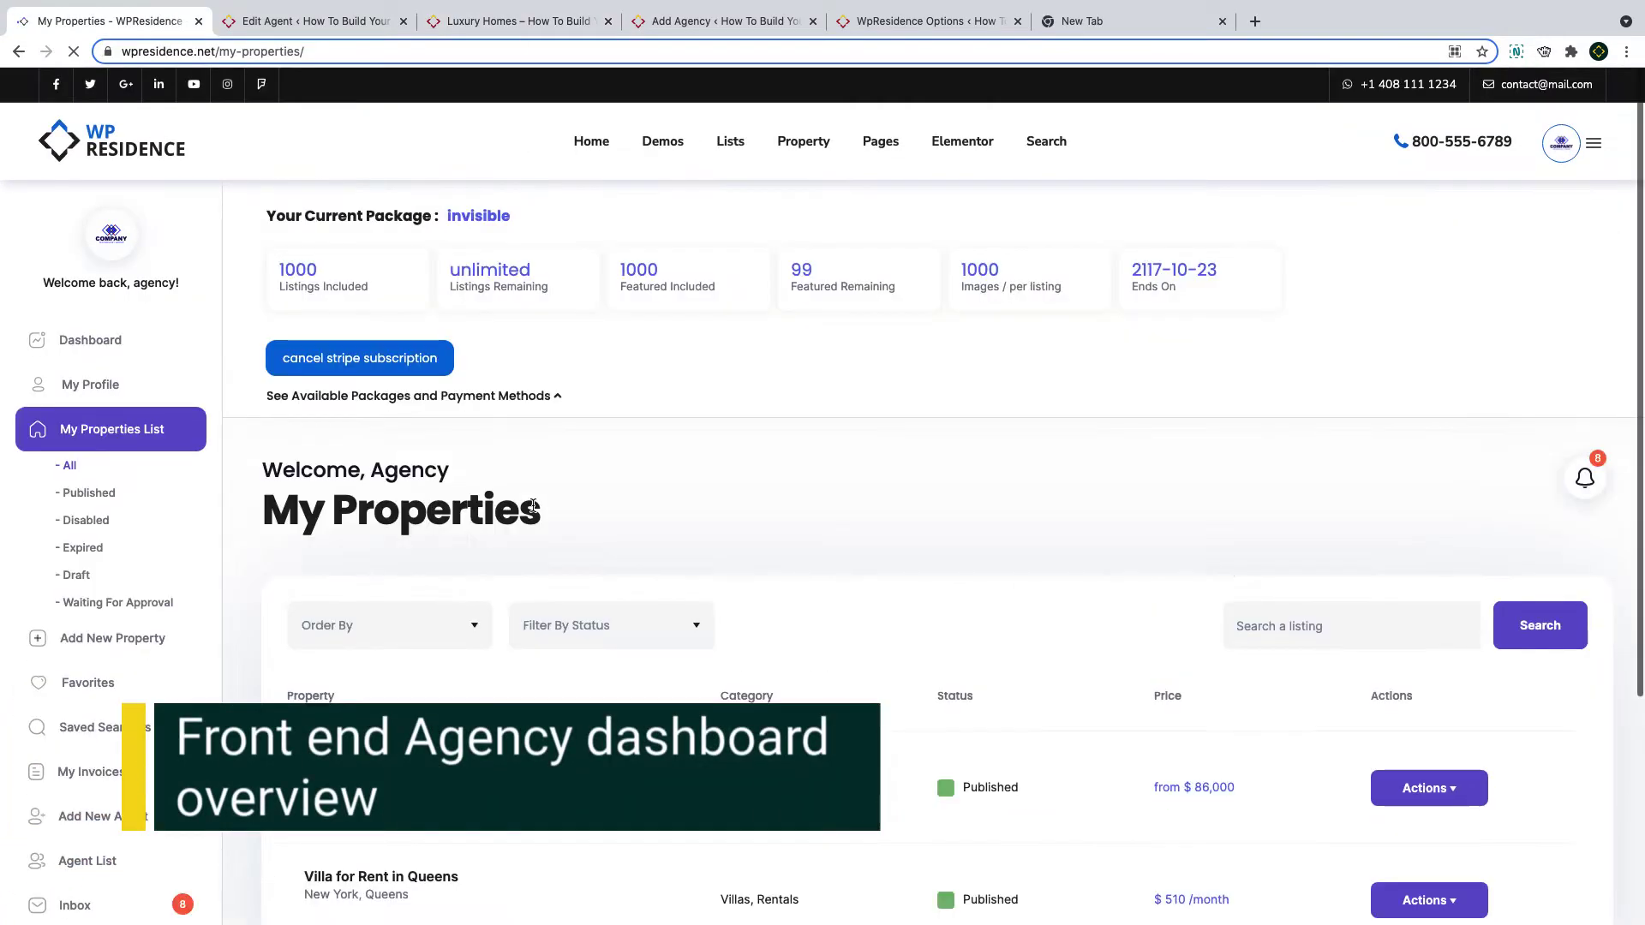
Open My Profile in the dashboard and scroll through the agency's profile settings
scroll(533, 506, "down", 4)
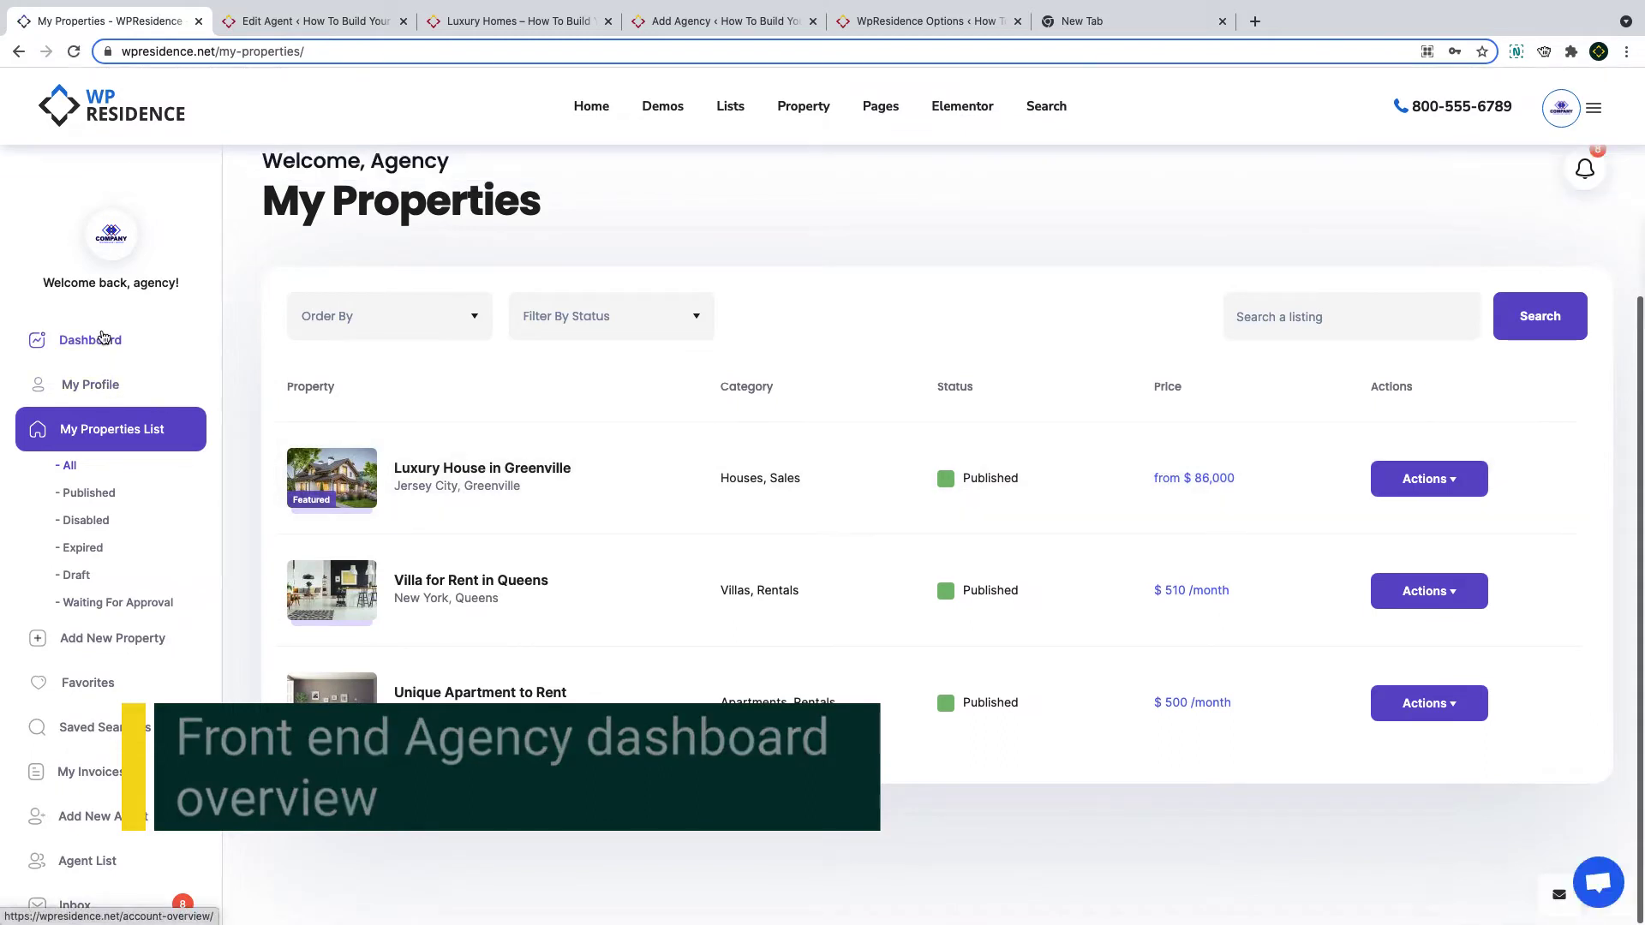
left_click(106, 369)
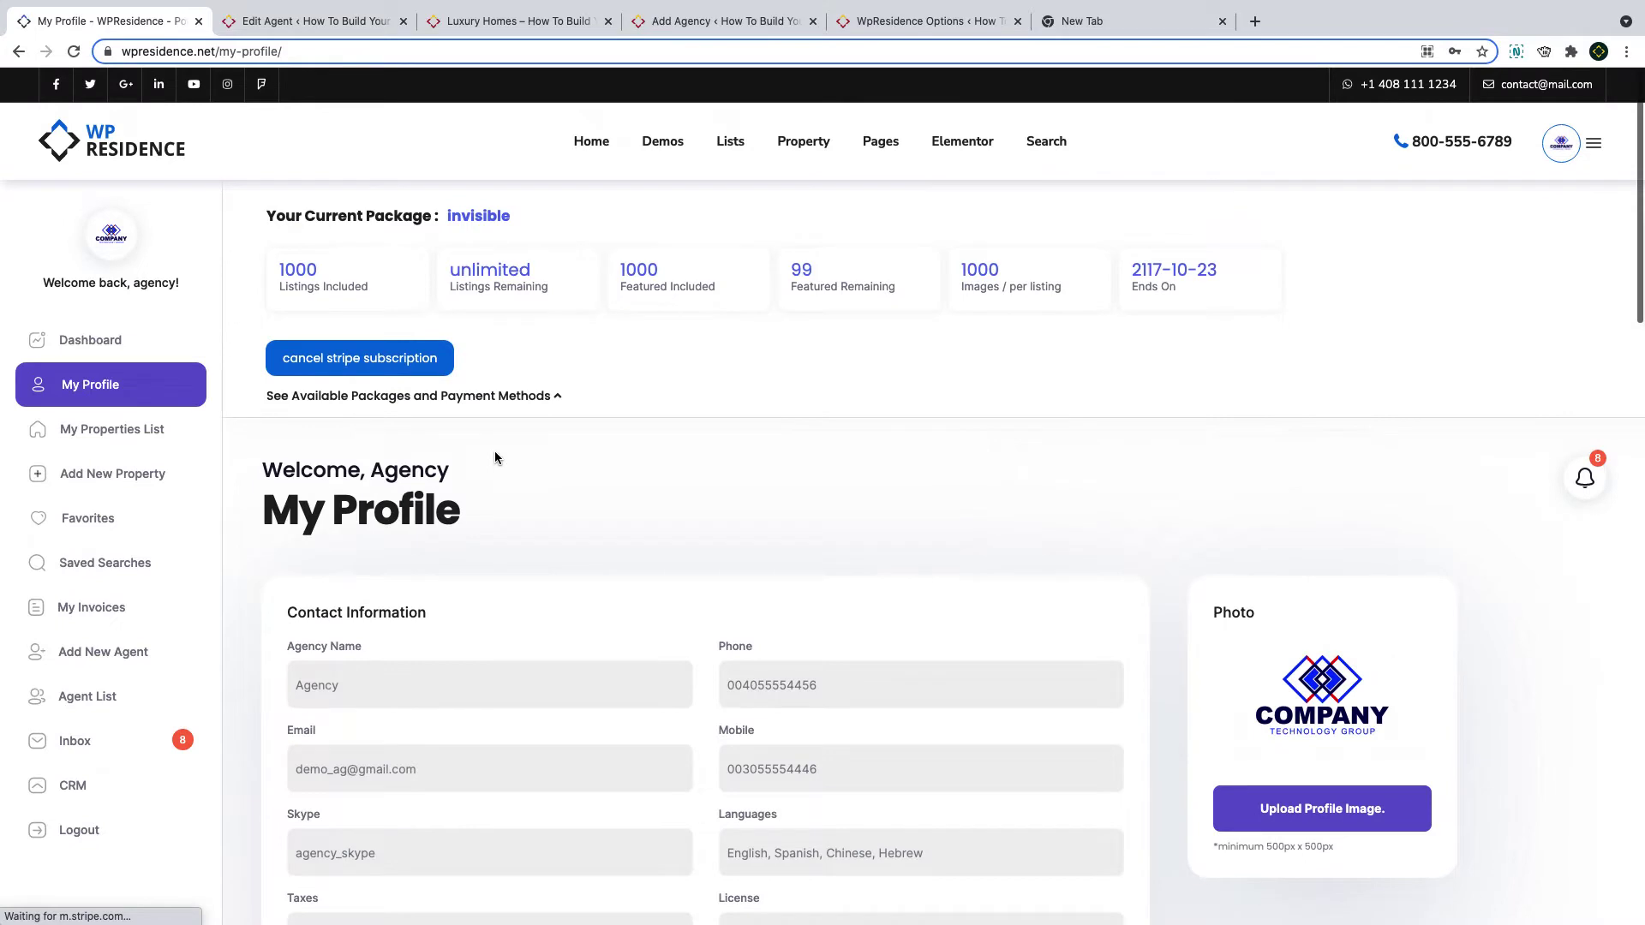
scroll(468, 446, "down", 5)
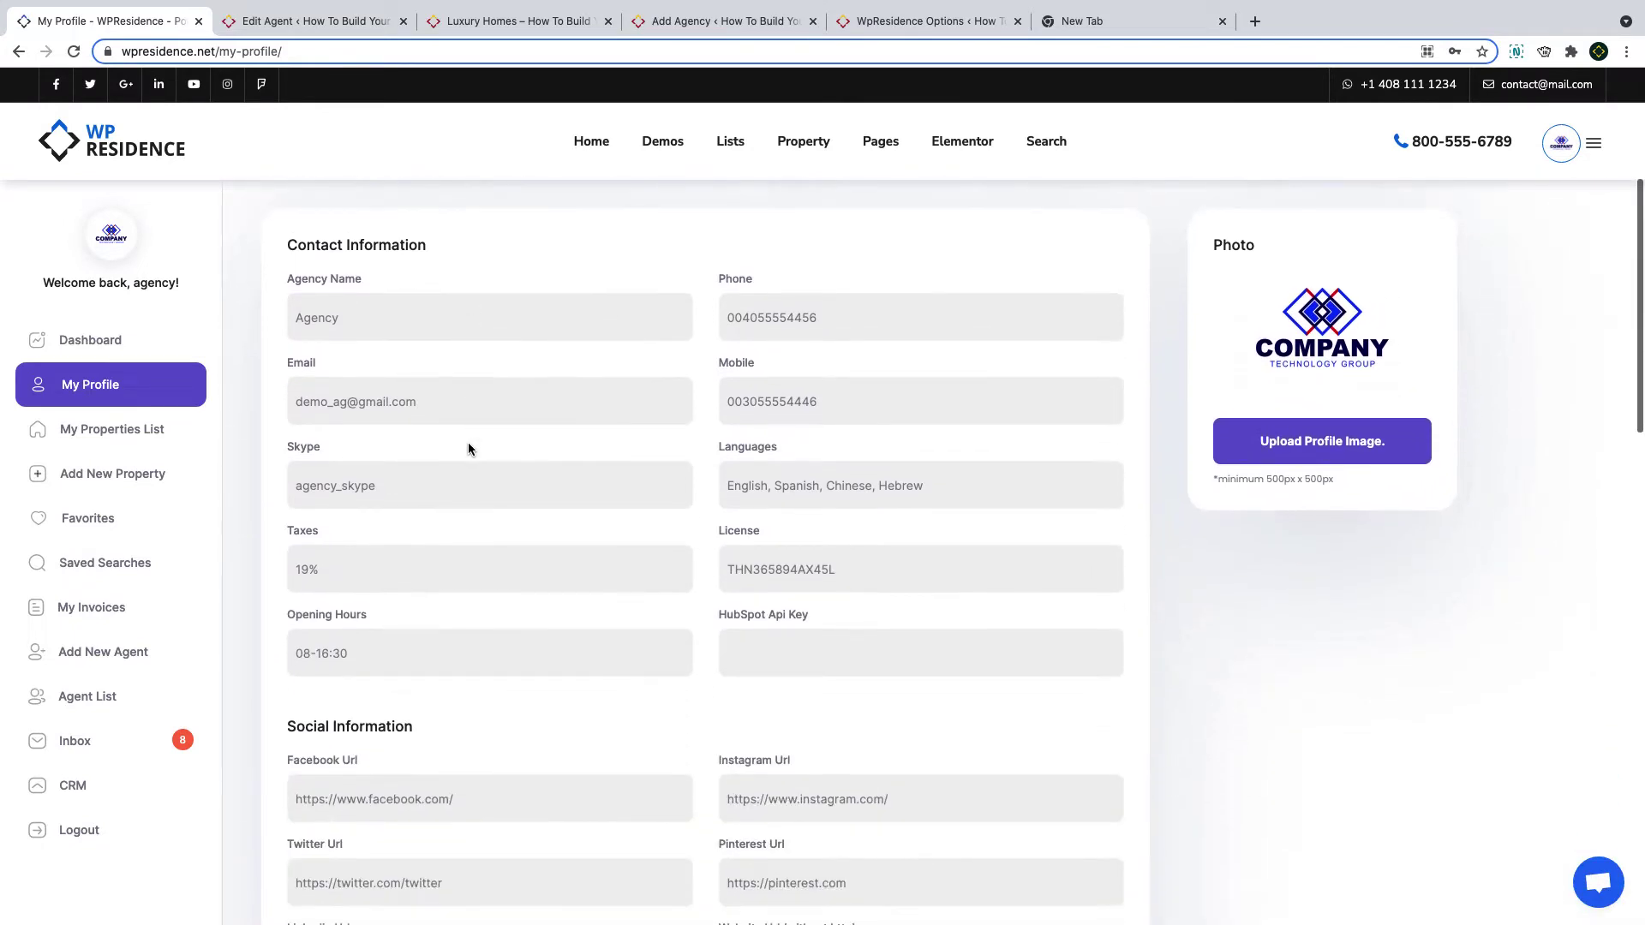
scroll(468, 445, "down", 7)
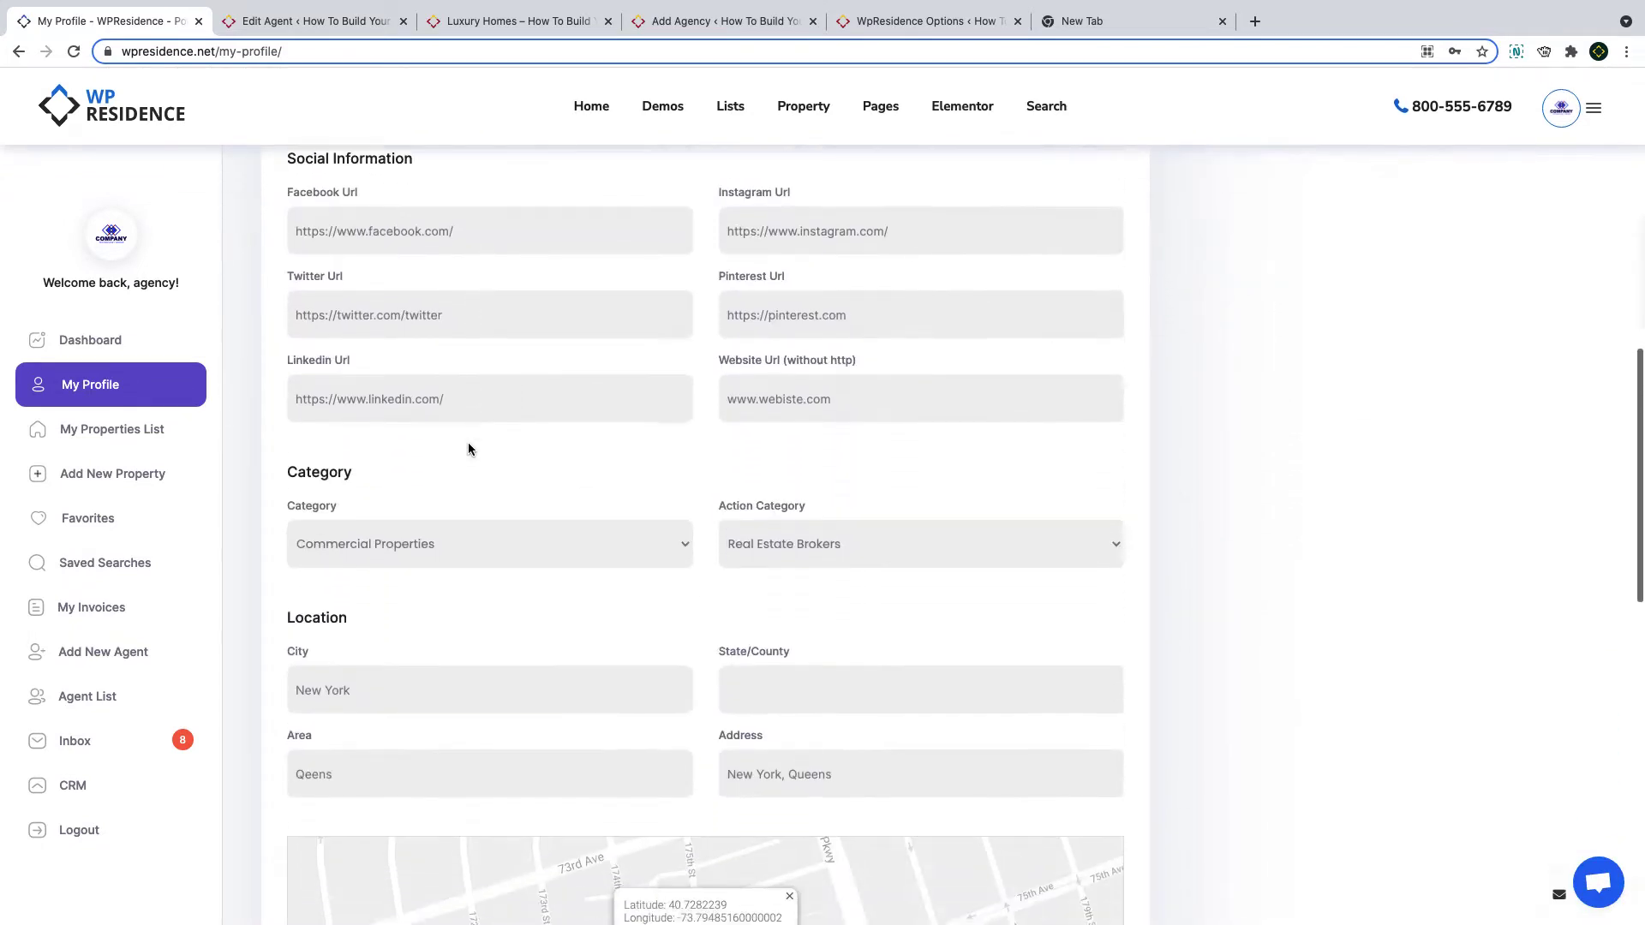
scroll(468, 448, "down", 11)
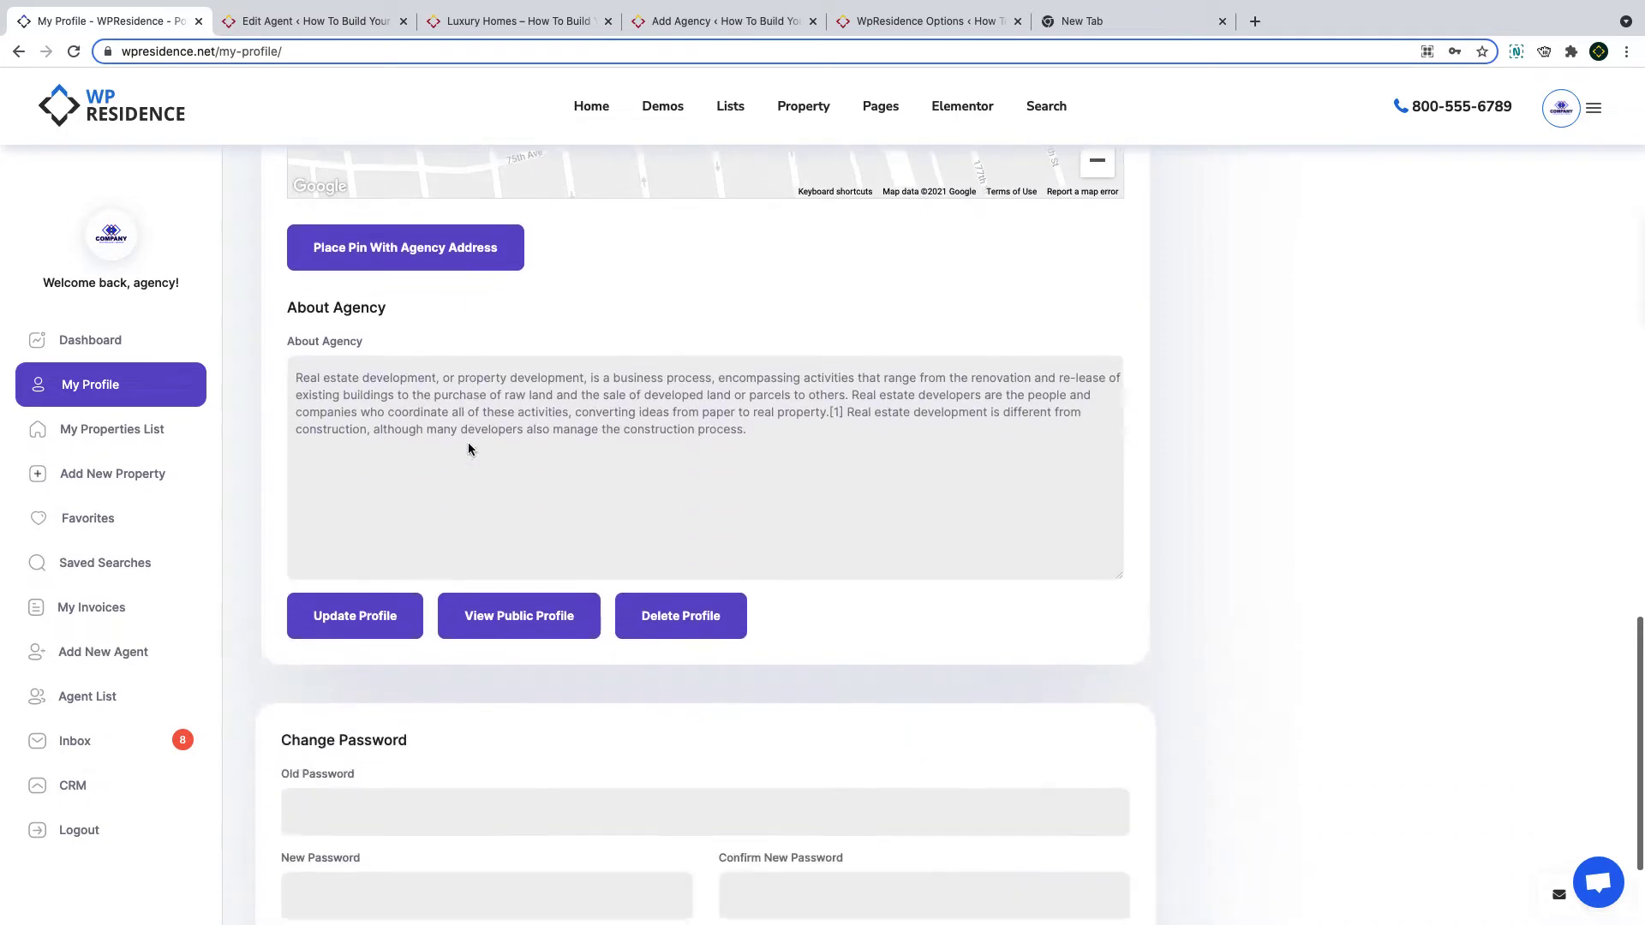
scroll(468, 448, "down", 2)
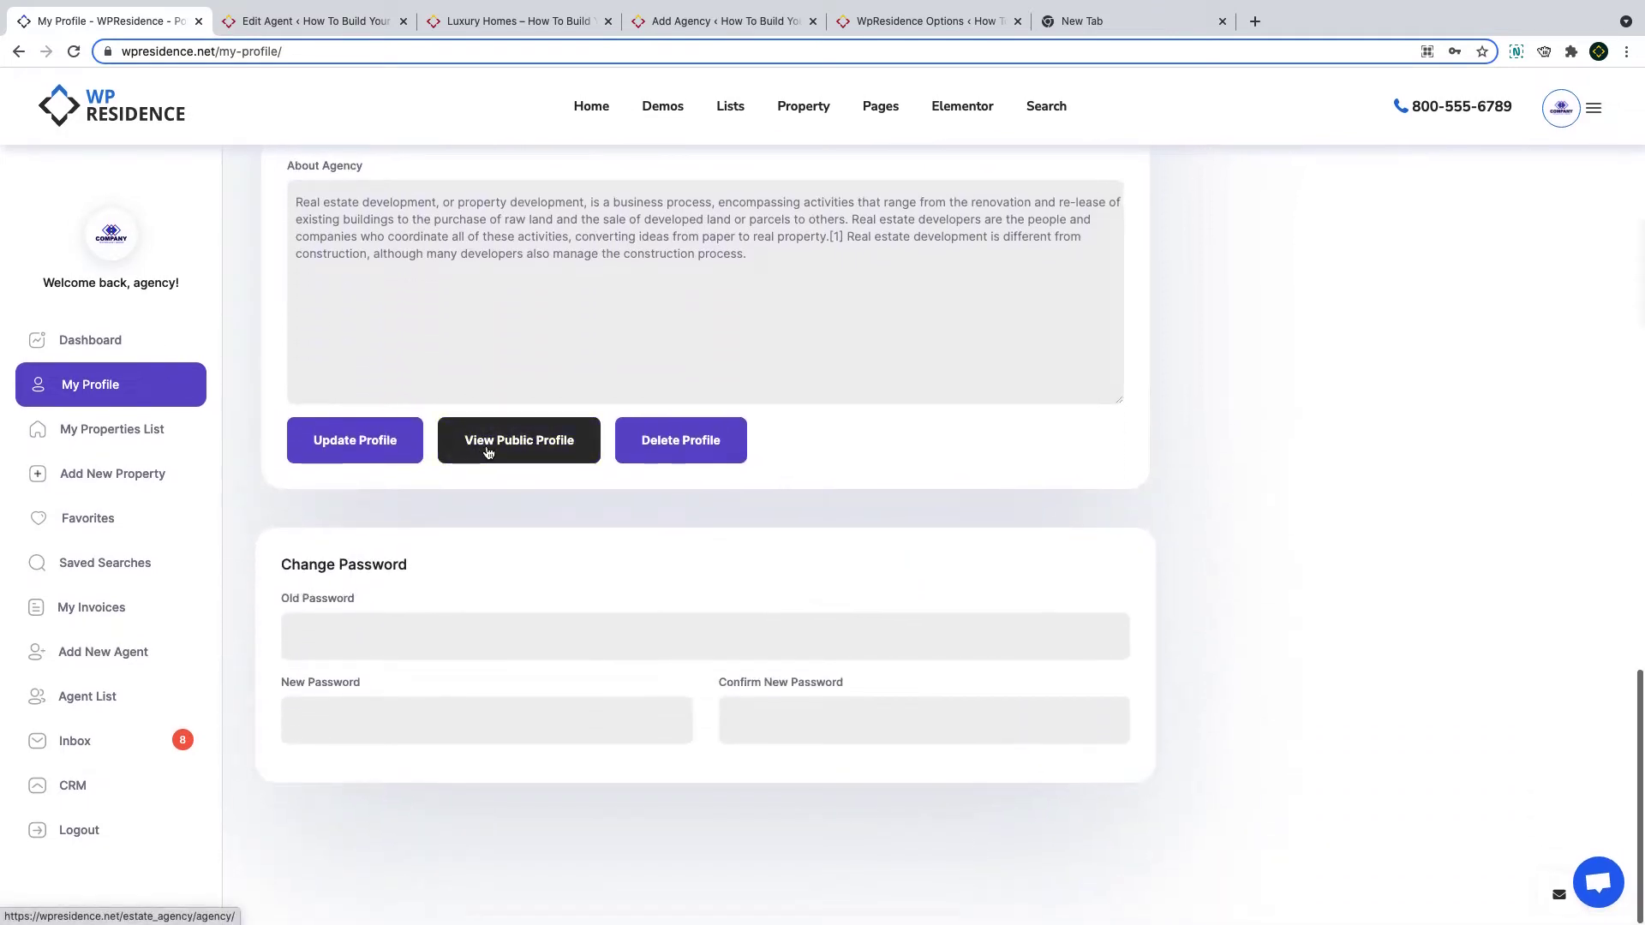
scroll(488, 453, "up", 1)
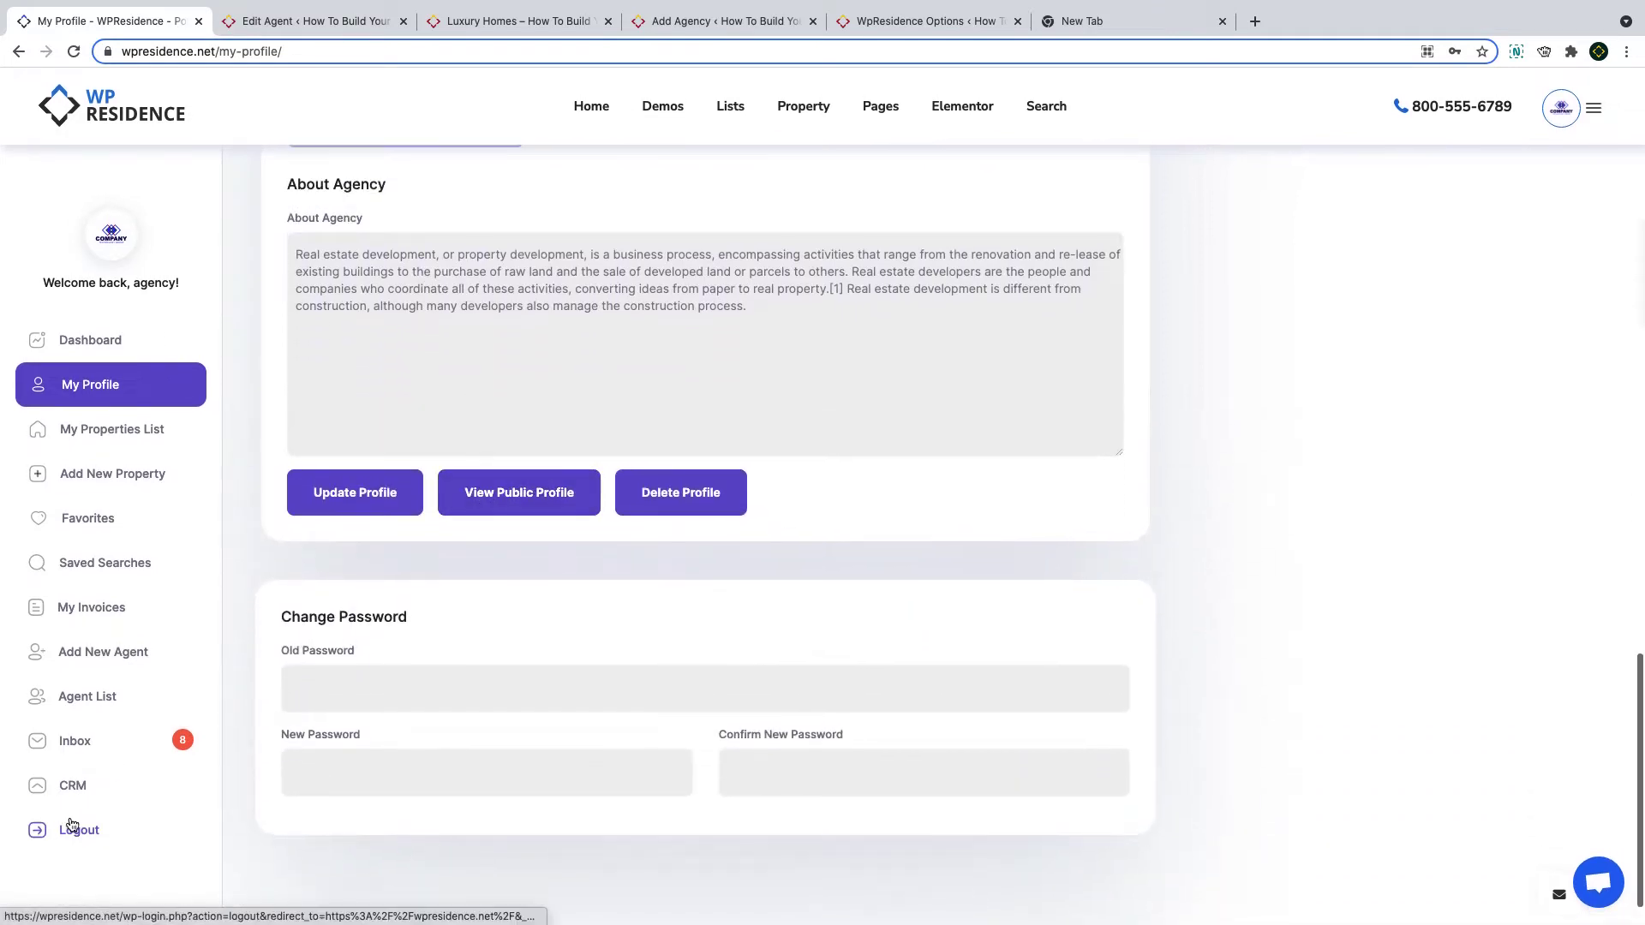
scroll(95, 789, "up", 1)
Look at the CRM leads section, then return to My Profile and select the HubSpot Api Key field
left_click(106, 790)
scroll(106, 790, "up", 8)
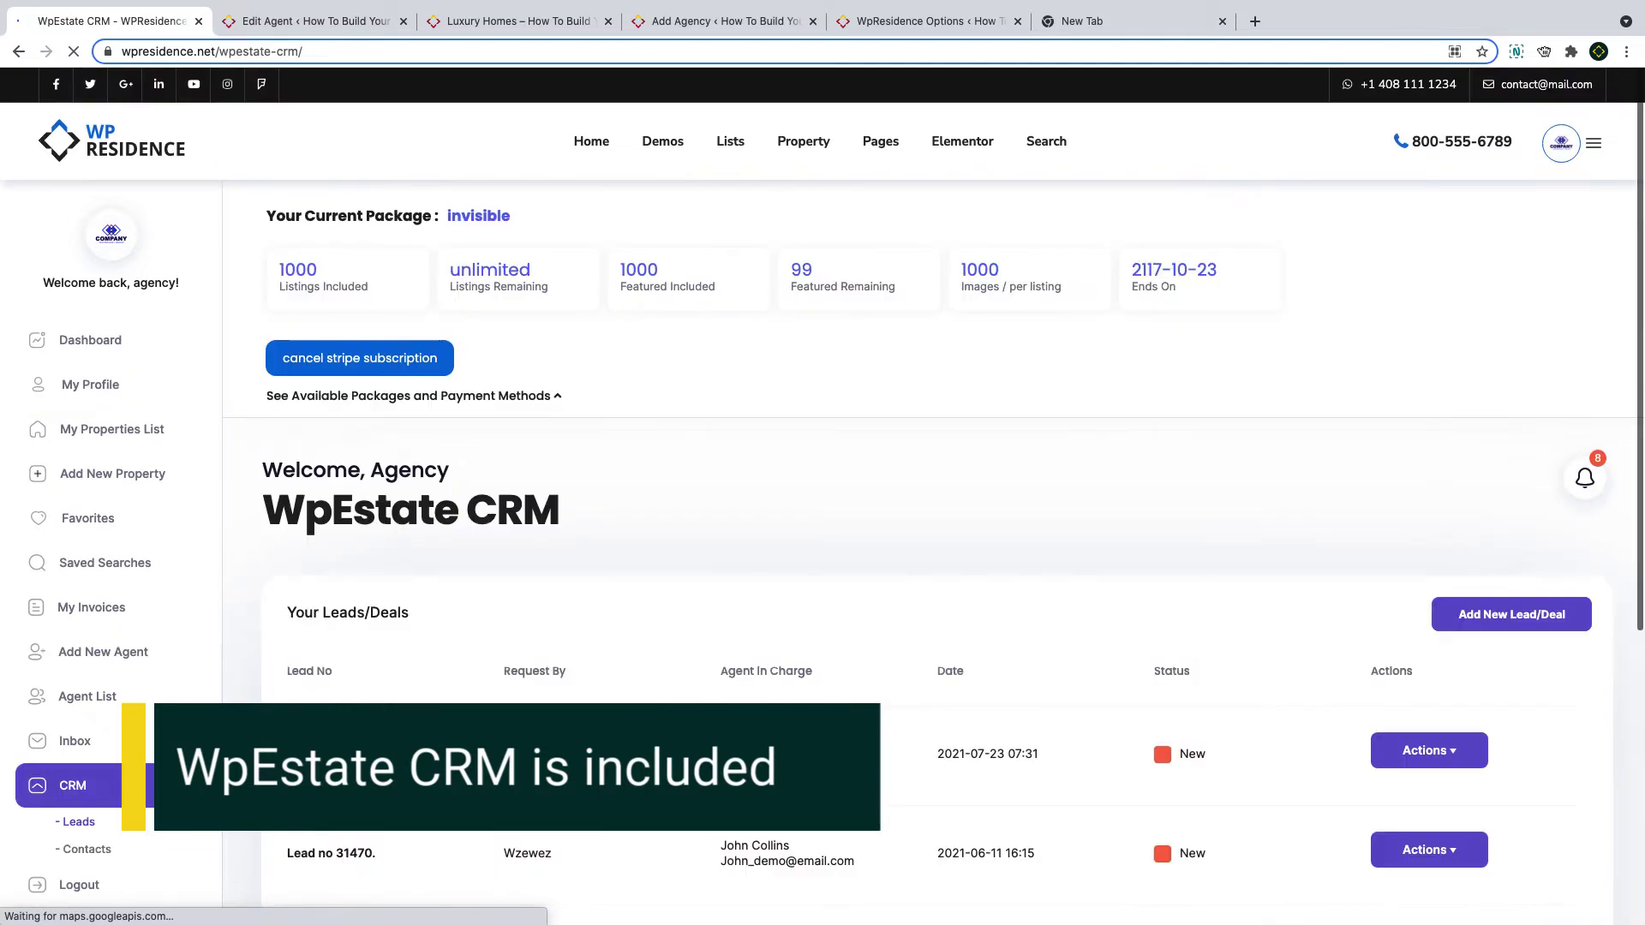
scroll(319, 694, "down", 4)
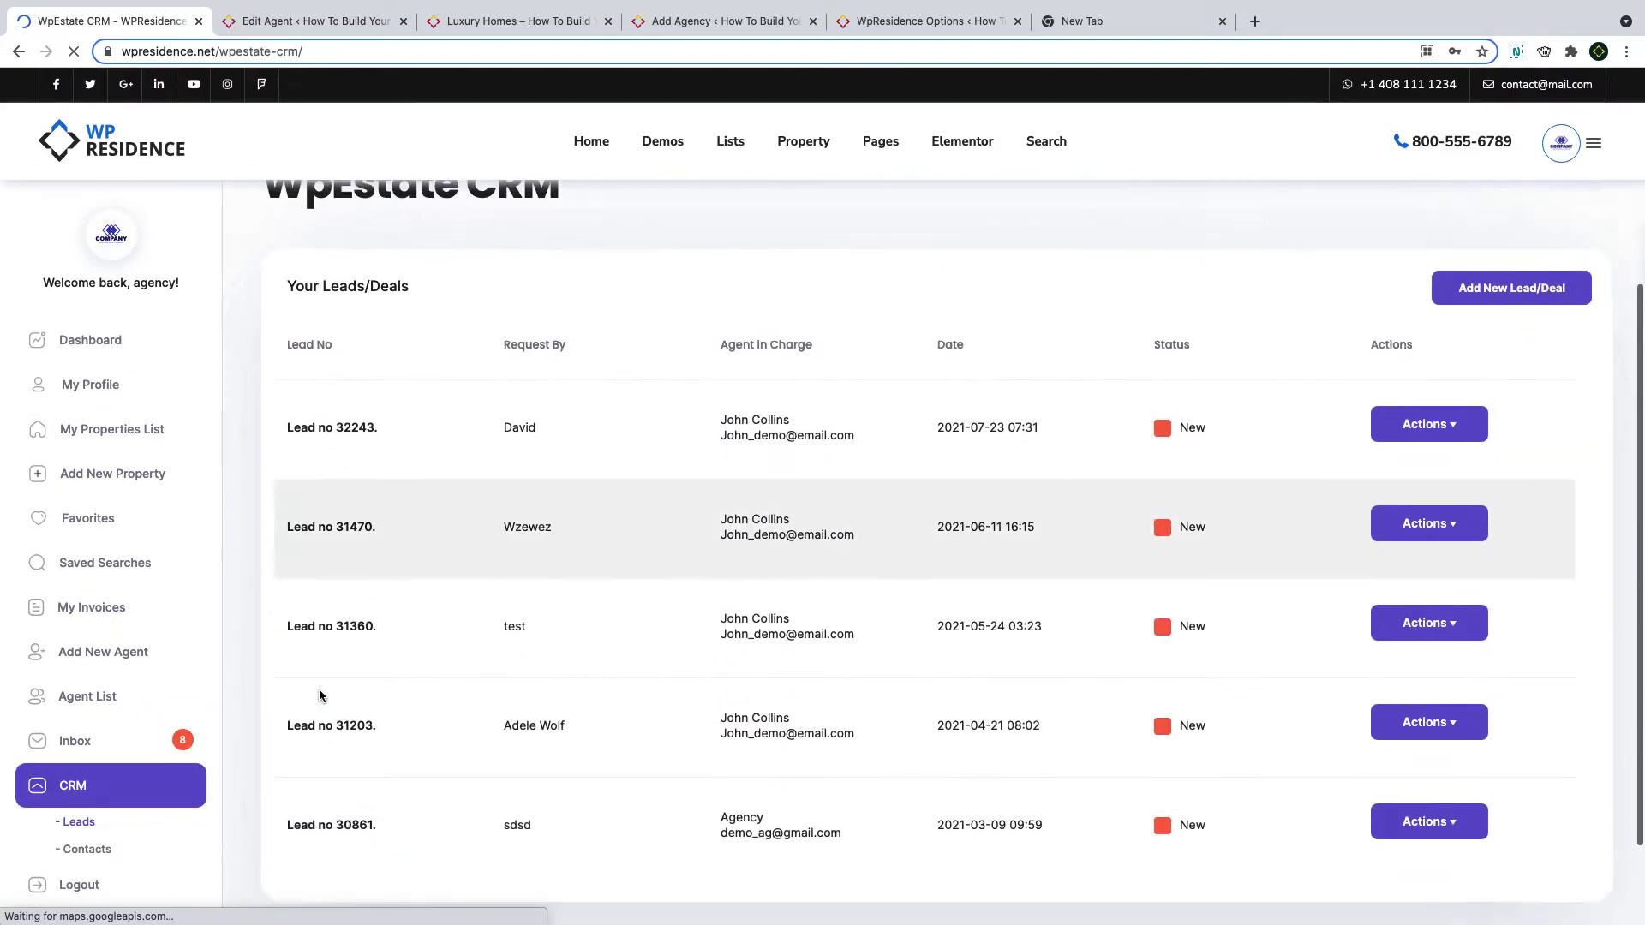
scroll(318, 694, "up", 4)
left_click(103, 386)
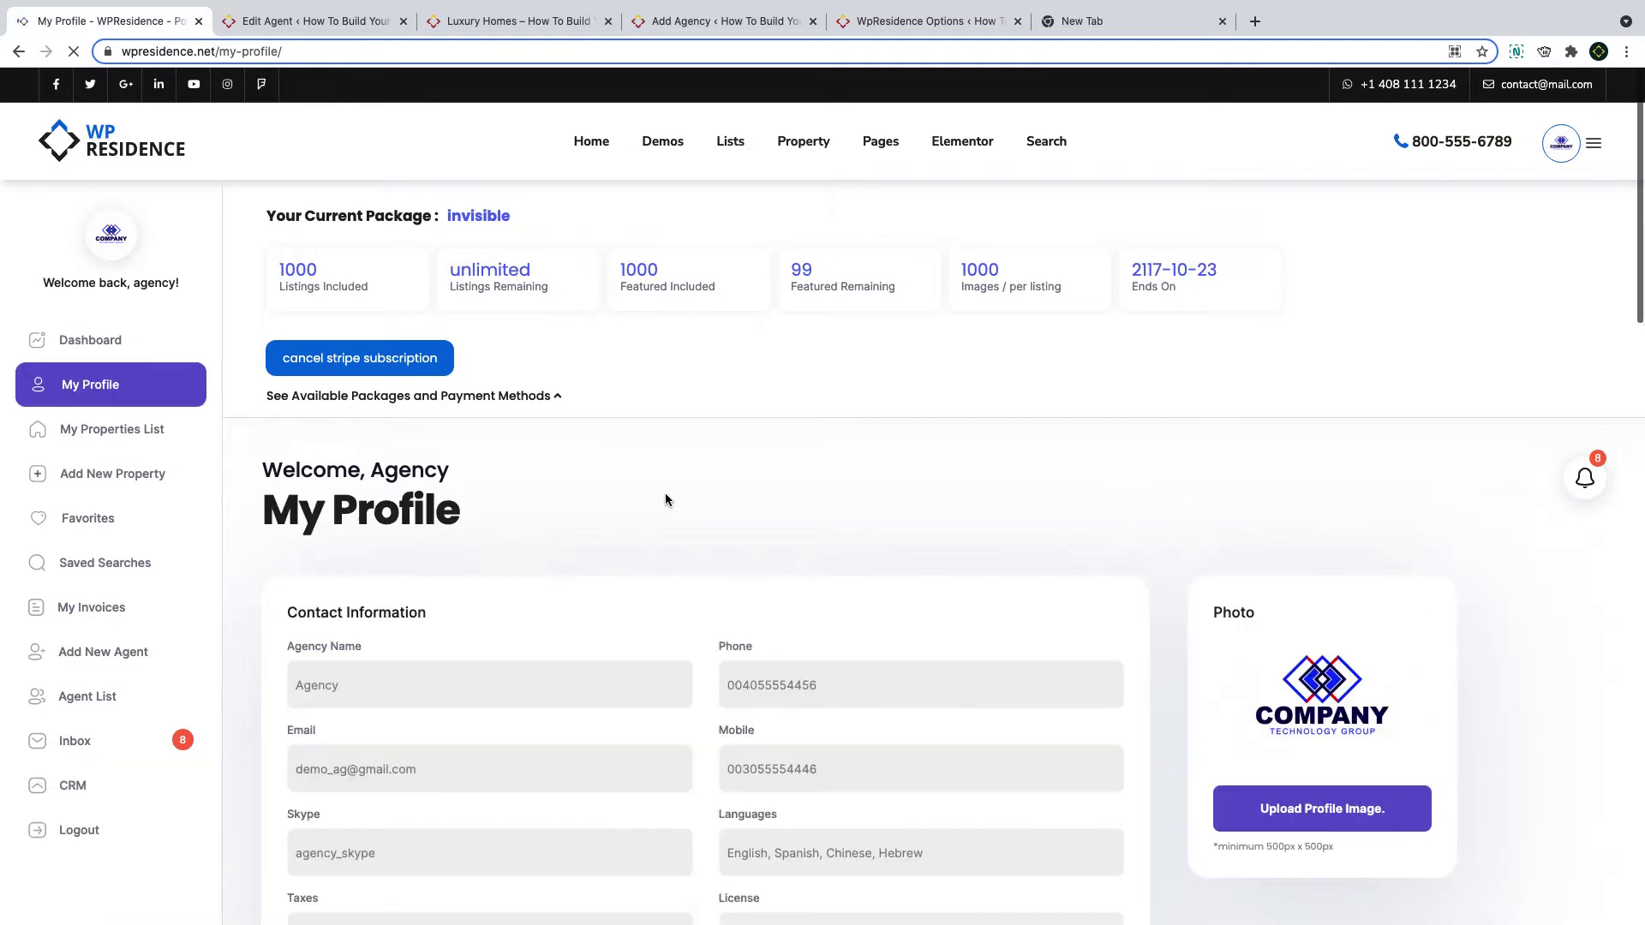
scroll(665, 501, "down", 4)
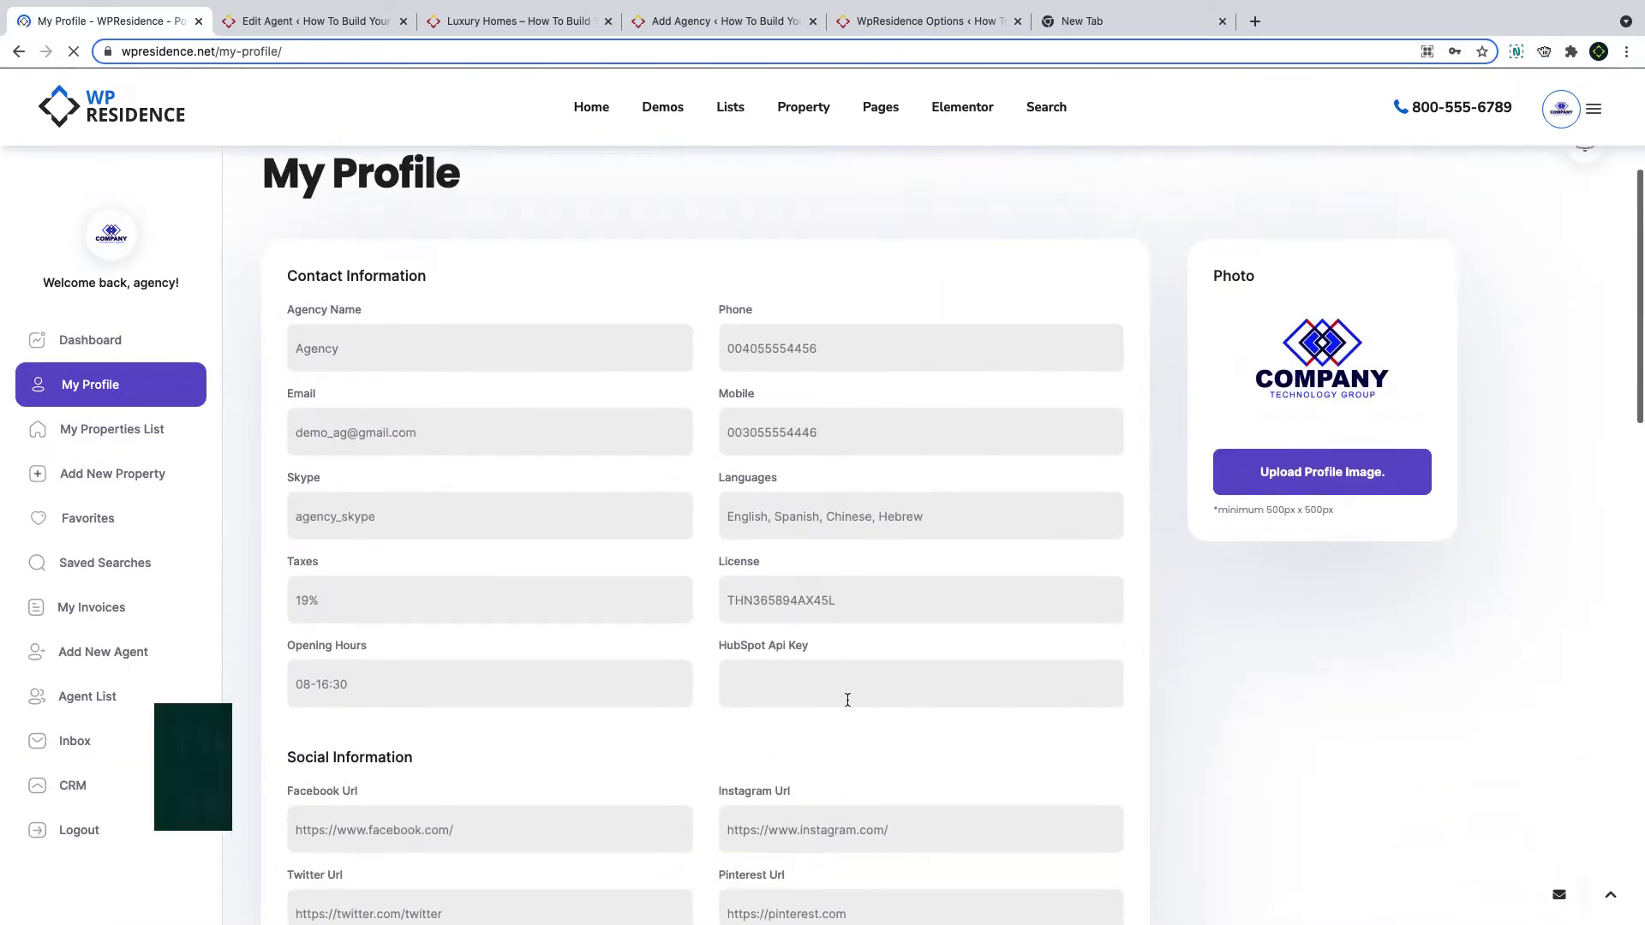
left_click(825, 685)
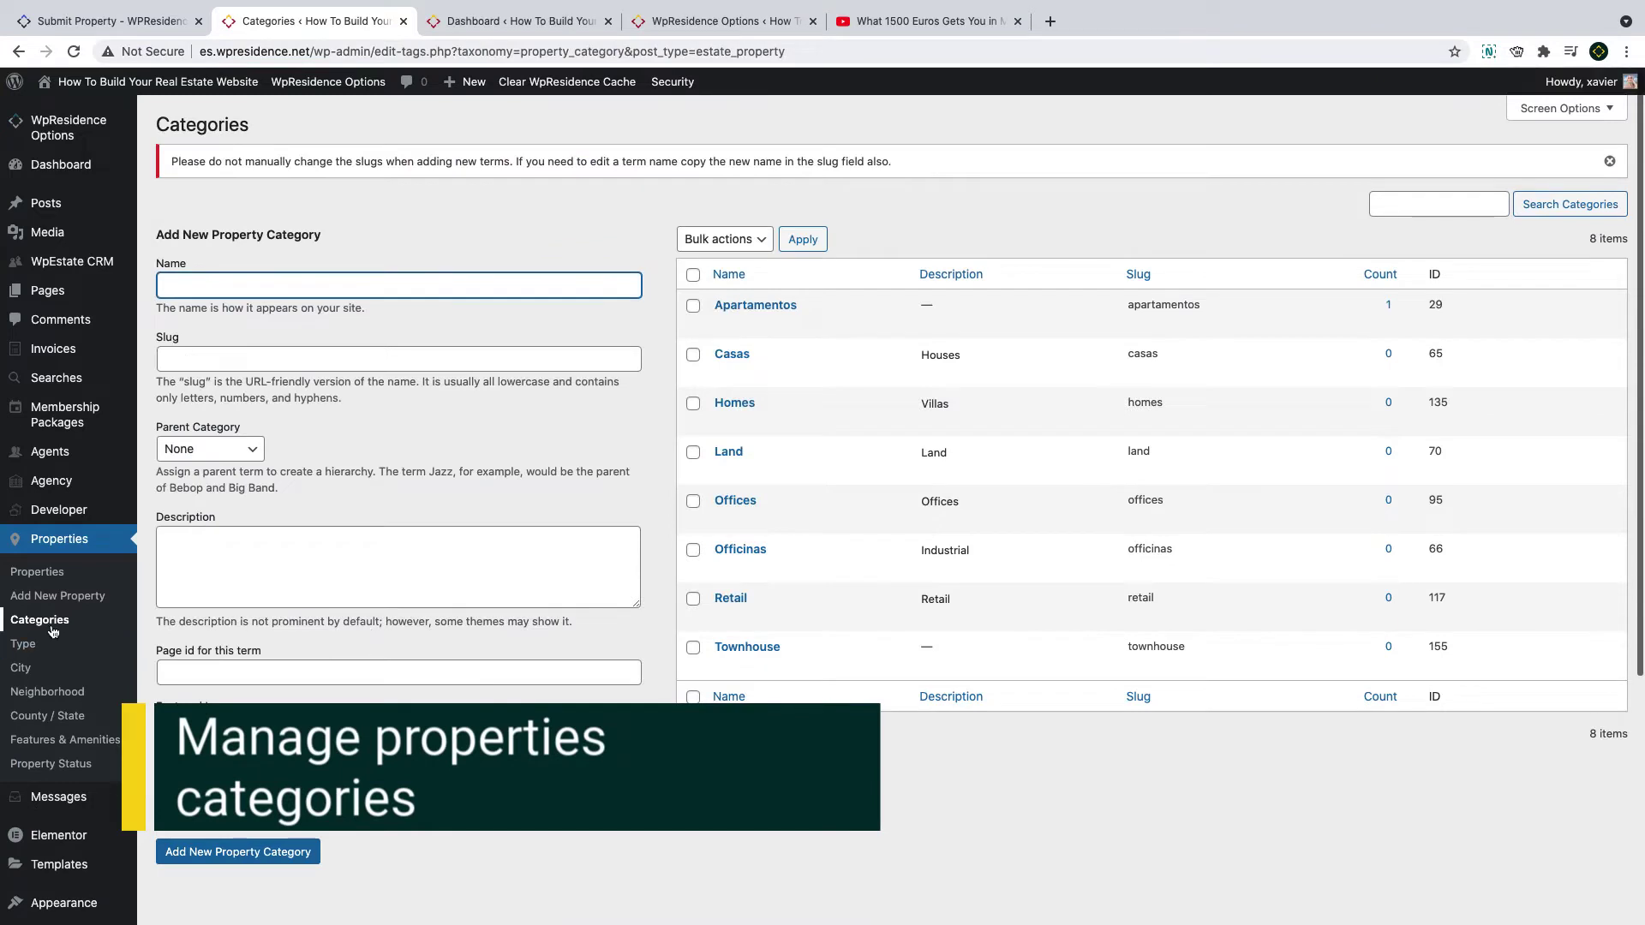
Step through Type, City, Neighborhood, County / State and Features & Amenities, ending on the eight Categories
left_click(23, 644)
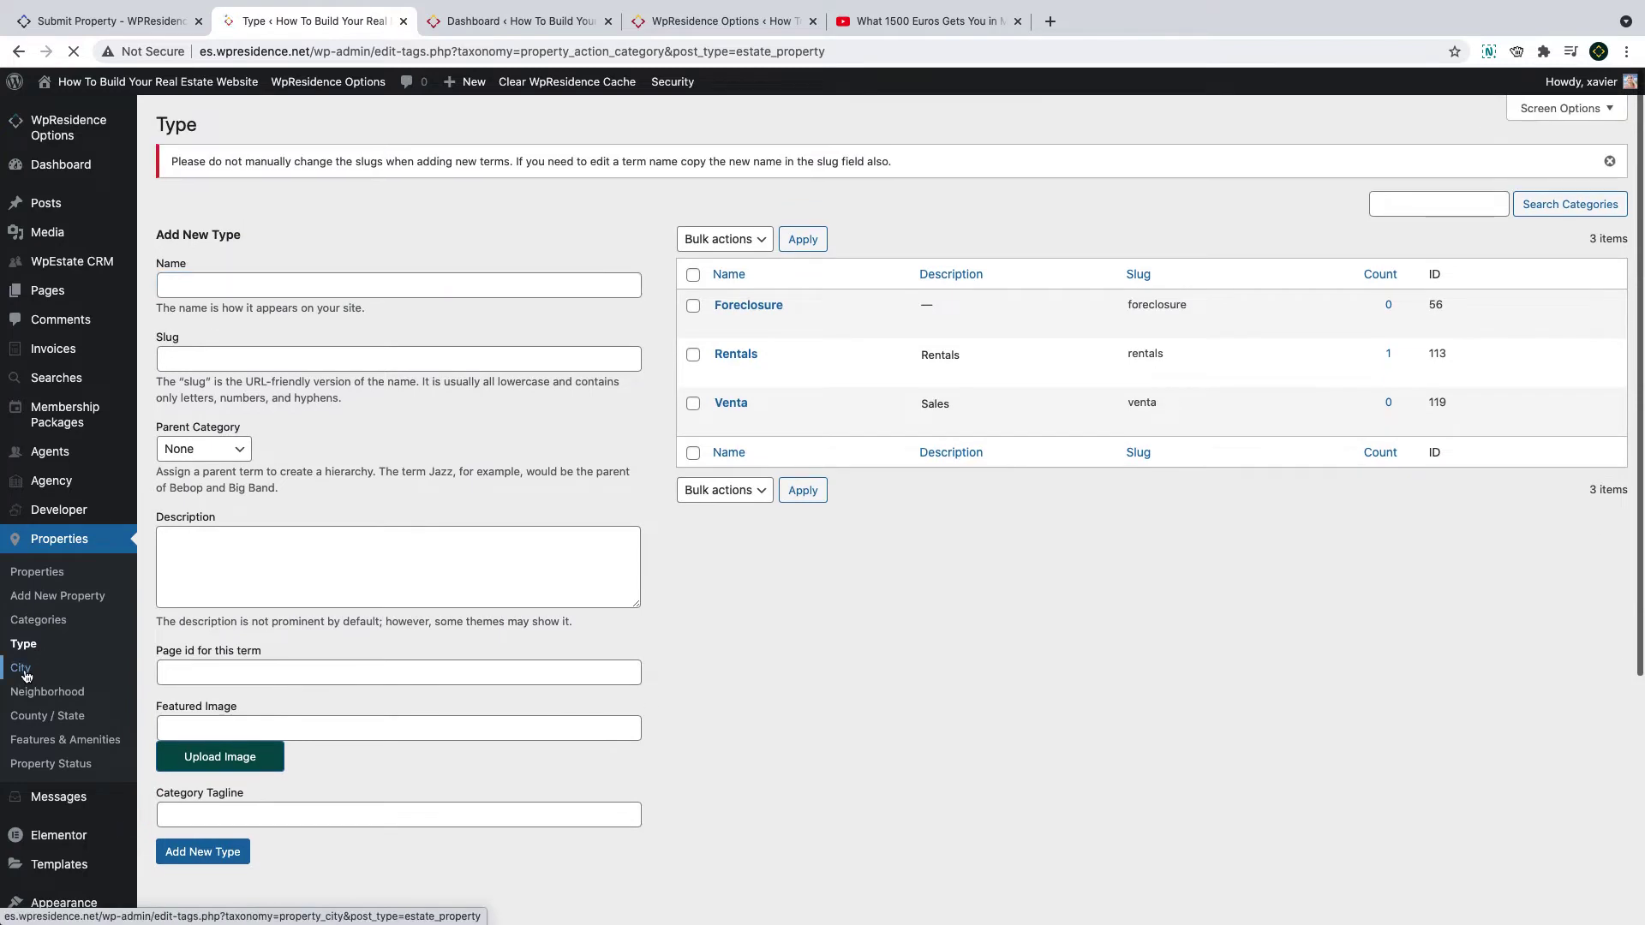
left_click(24, 673)
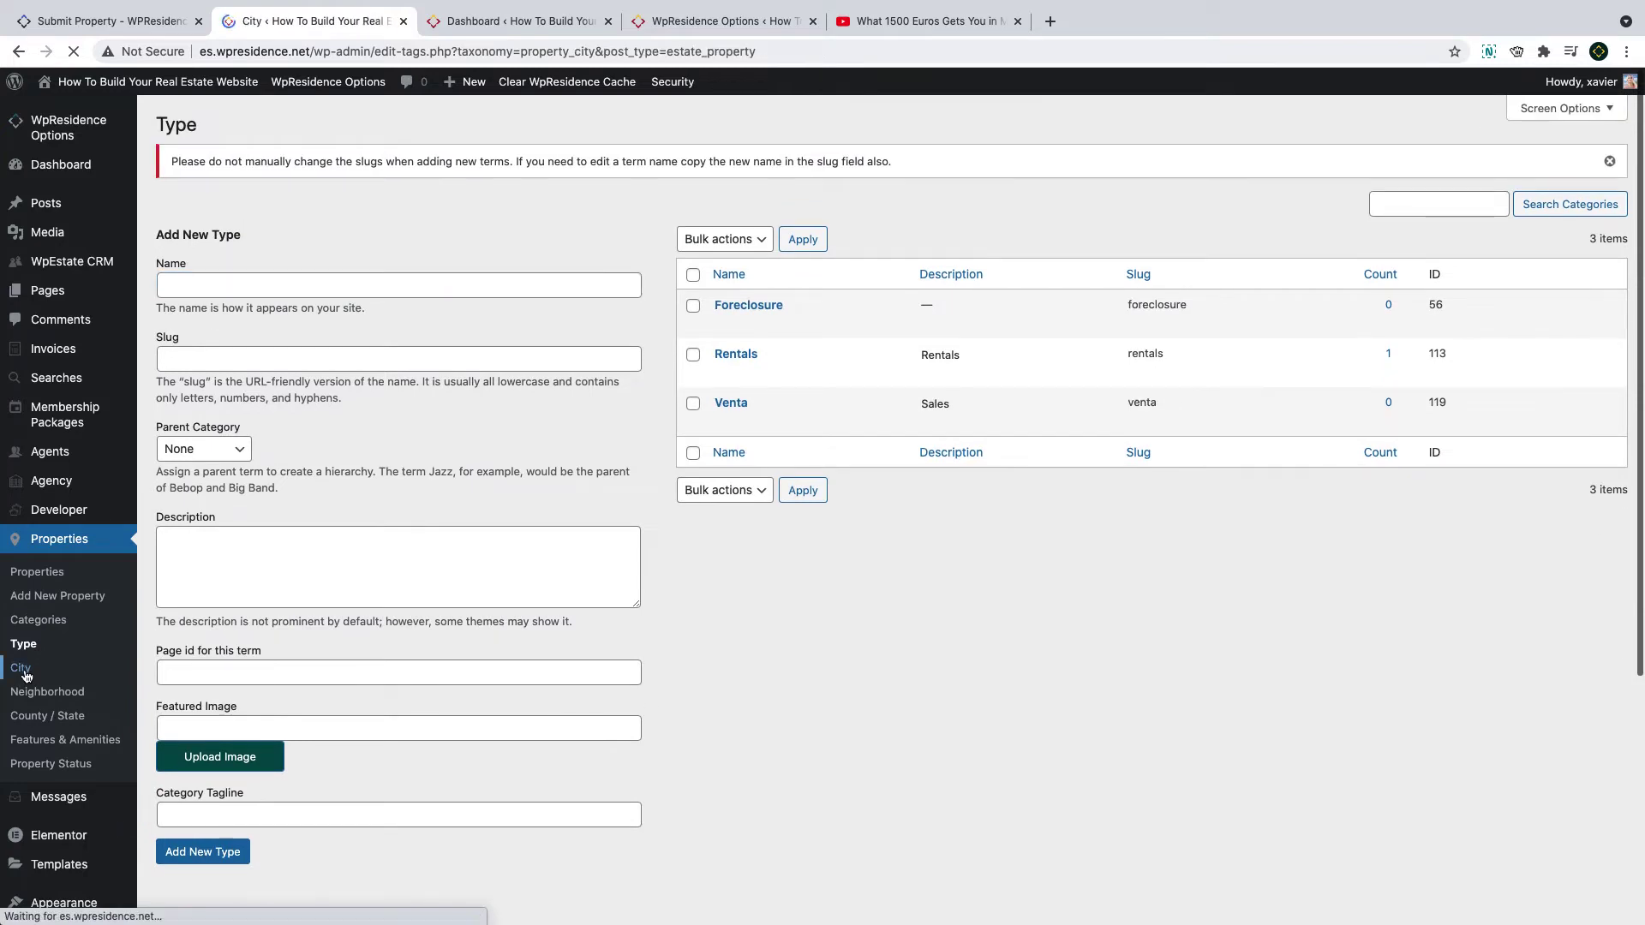
left_click(32, 696)
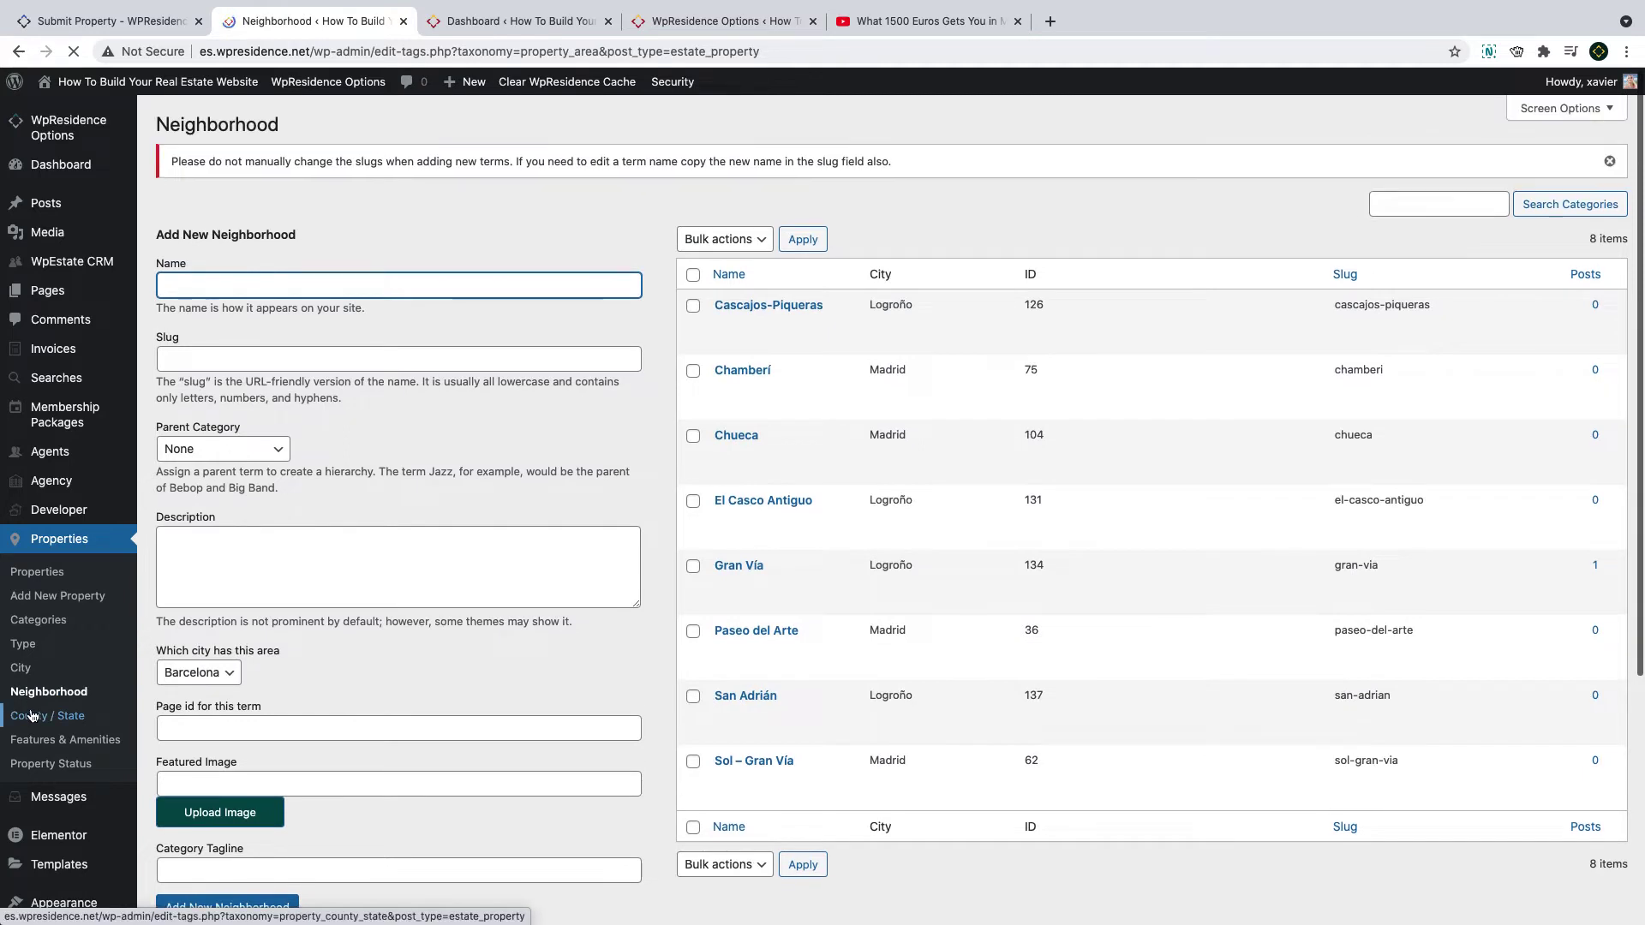
left_click(31, 718)
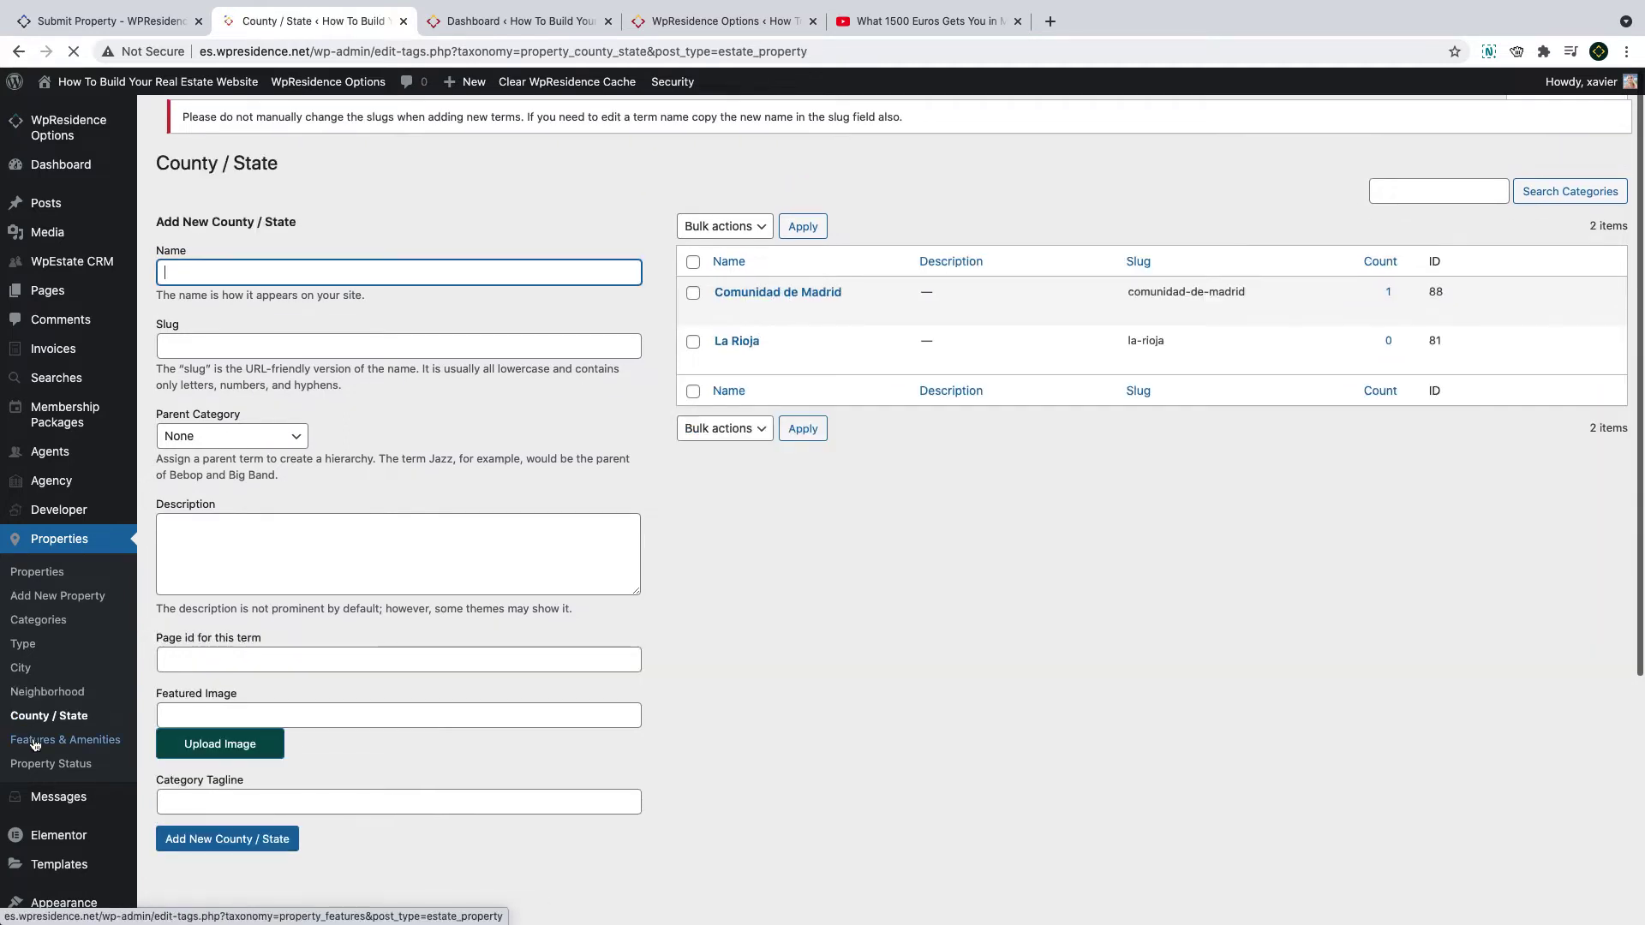
left_click(34, 742)
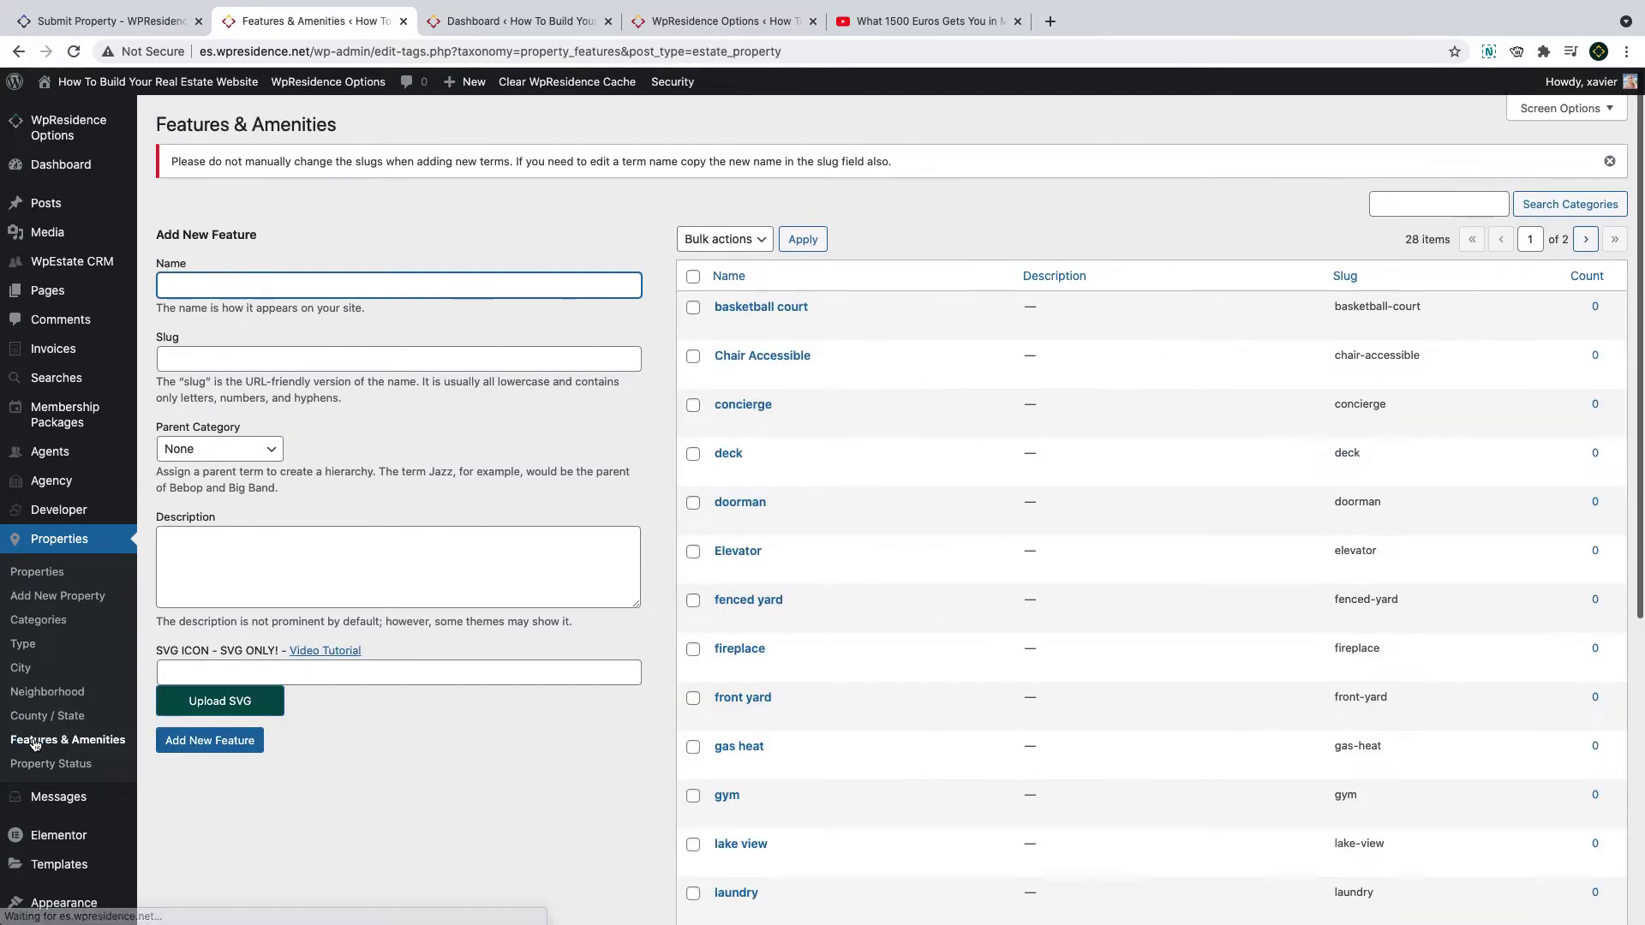
left_click(39, 620)
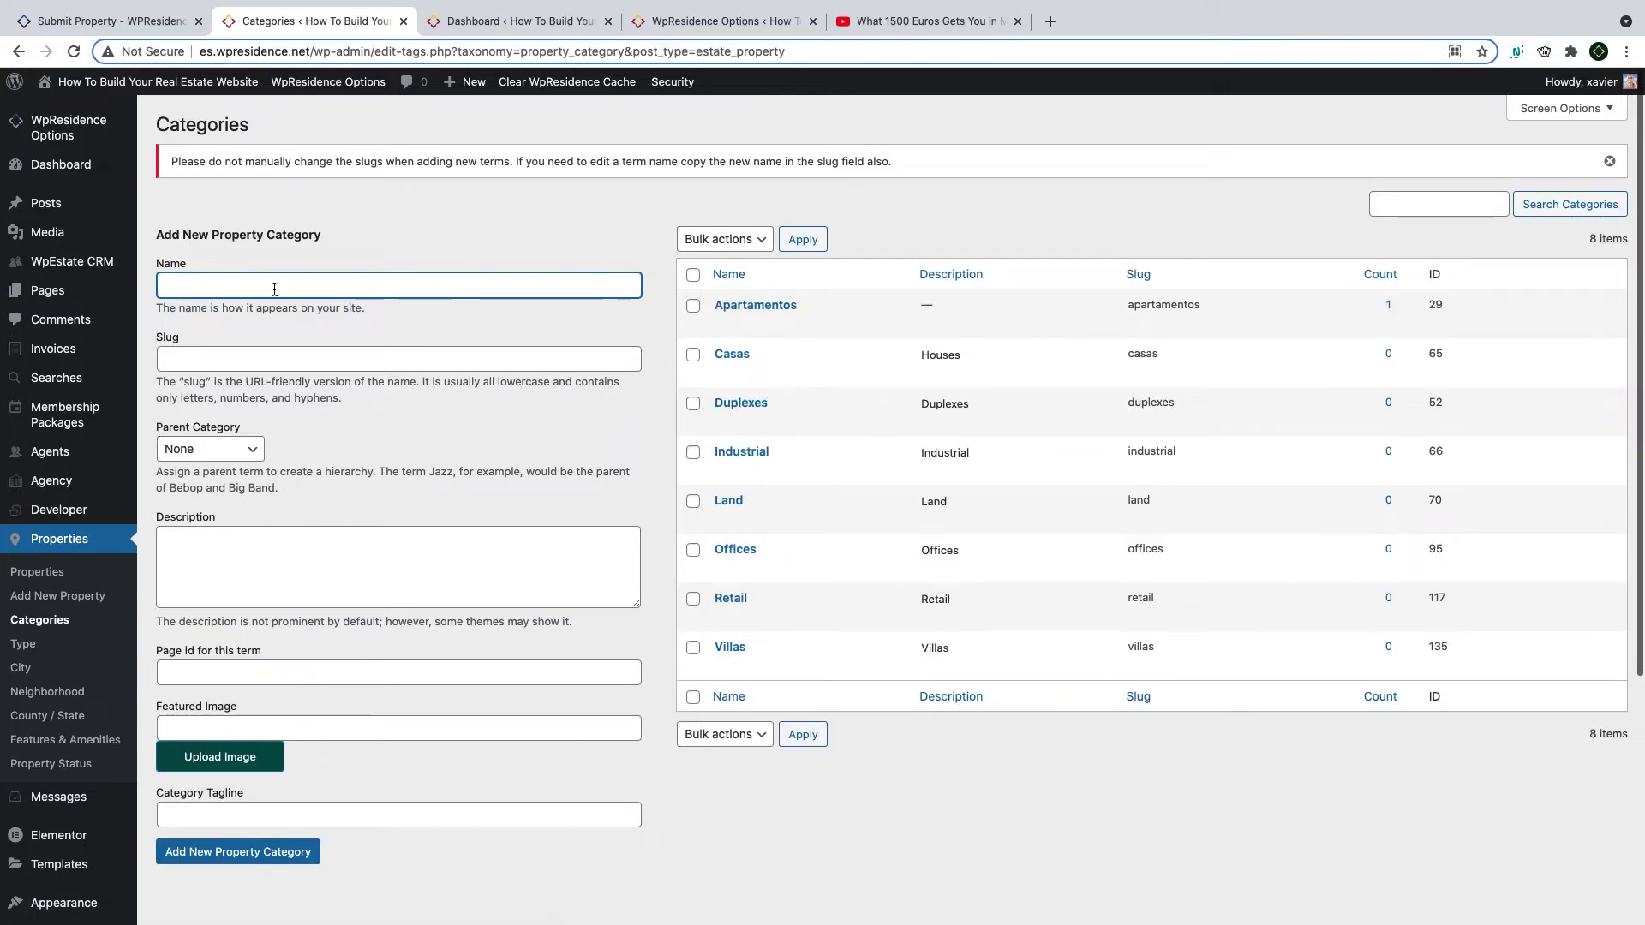
Create the Townhouse property category with house9.jpg from the Media Library as its featured image
type("Townhouse")
left_click(276, 364)
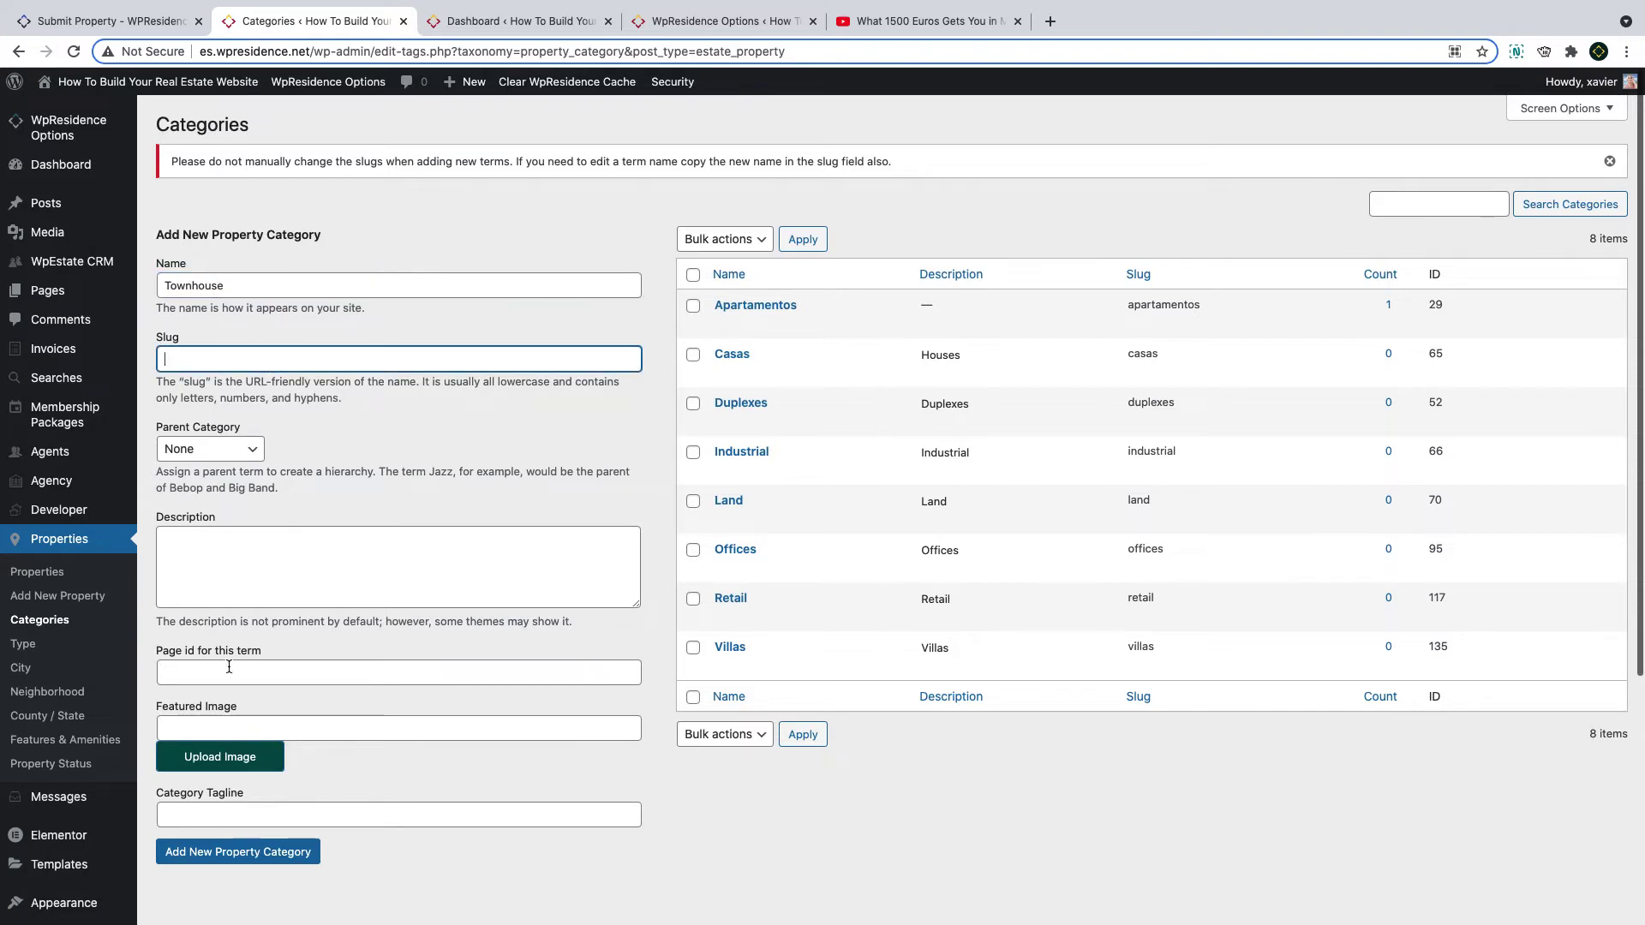
left_click(219, 729)
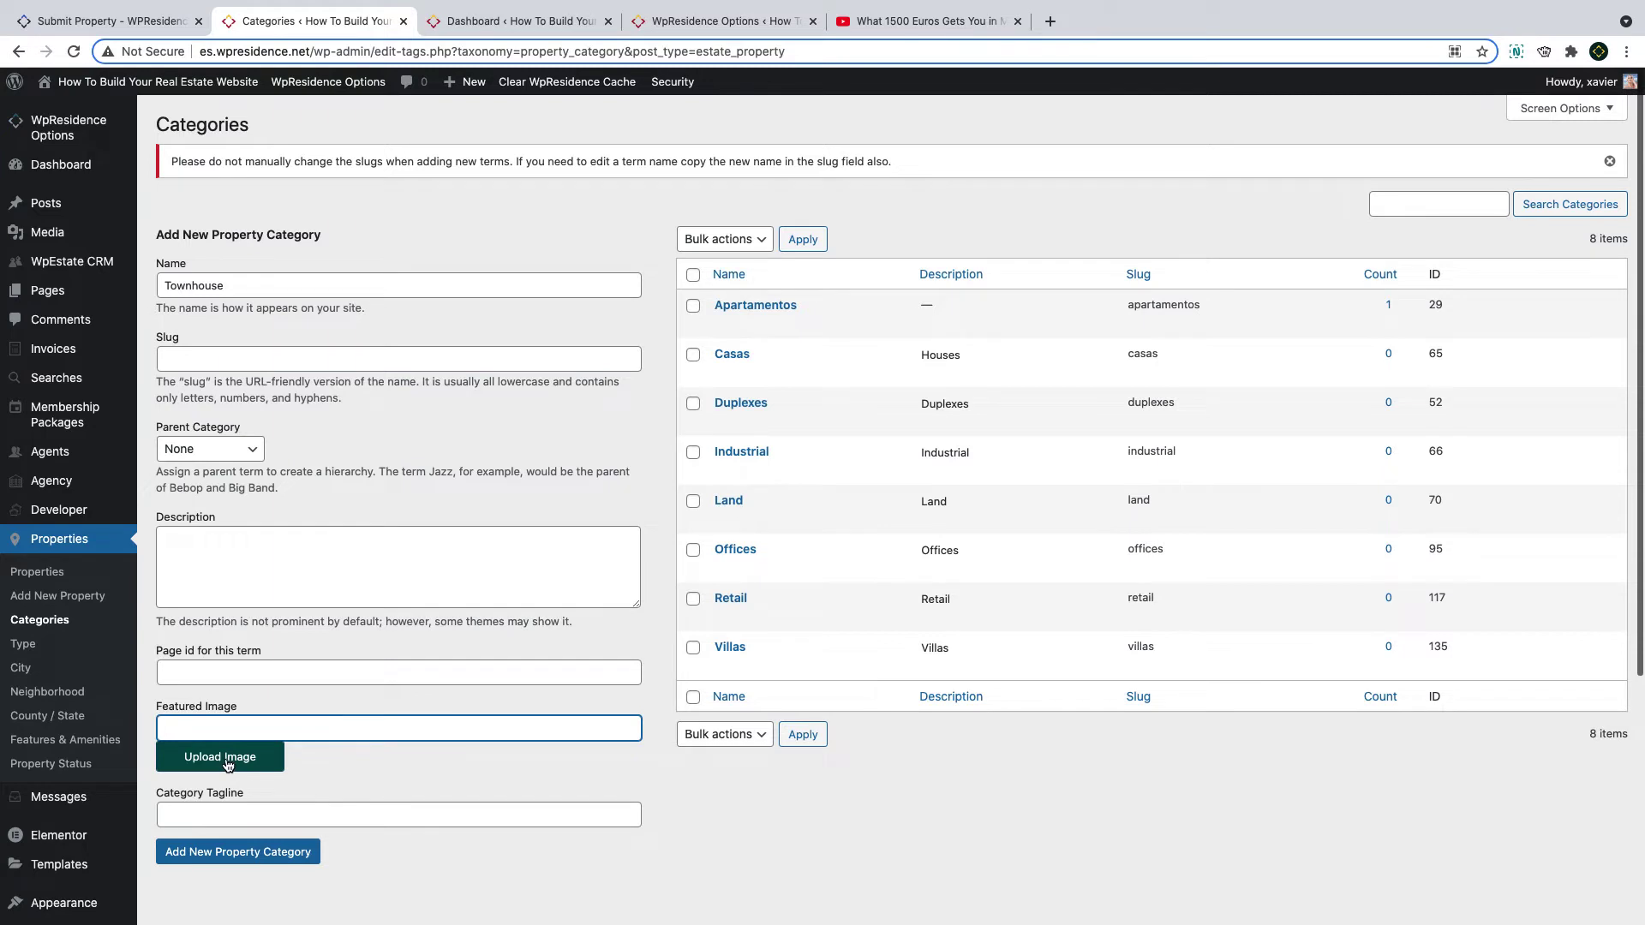
left_click(228, 759)
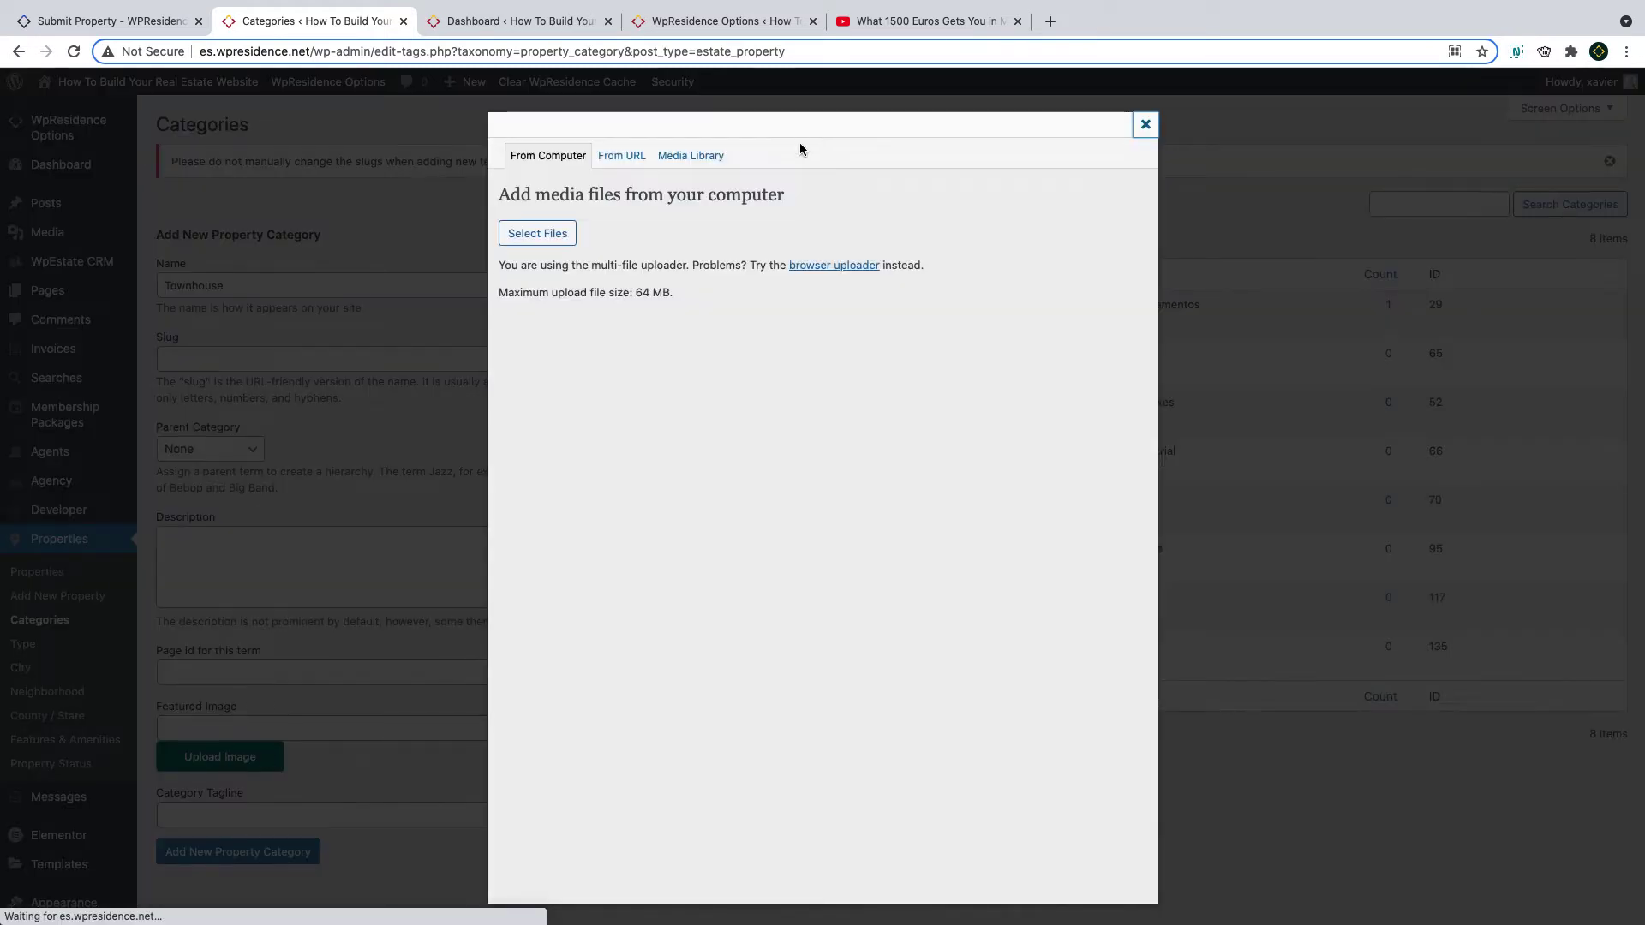
left_click(705, 161)
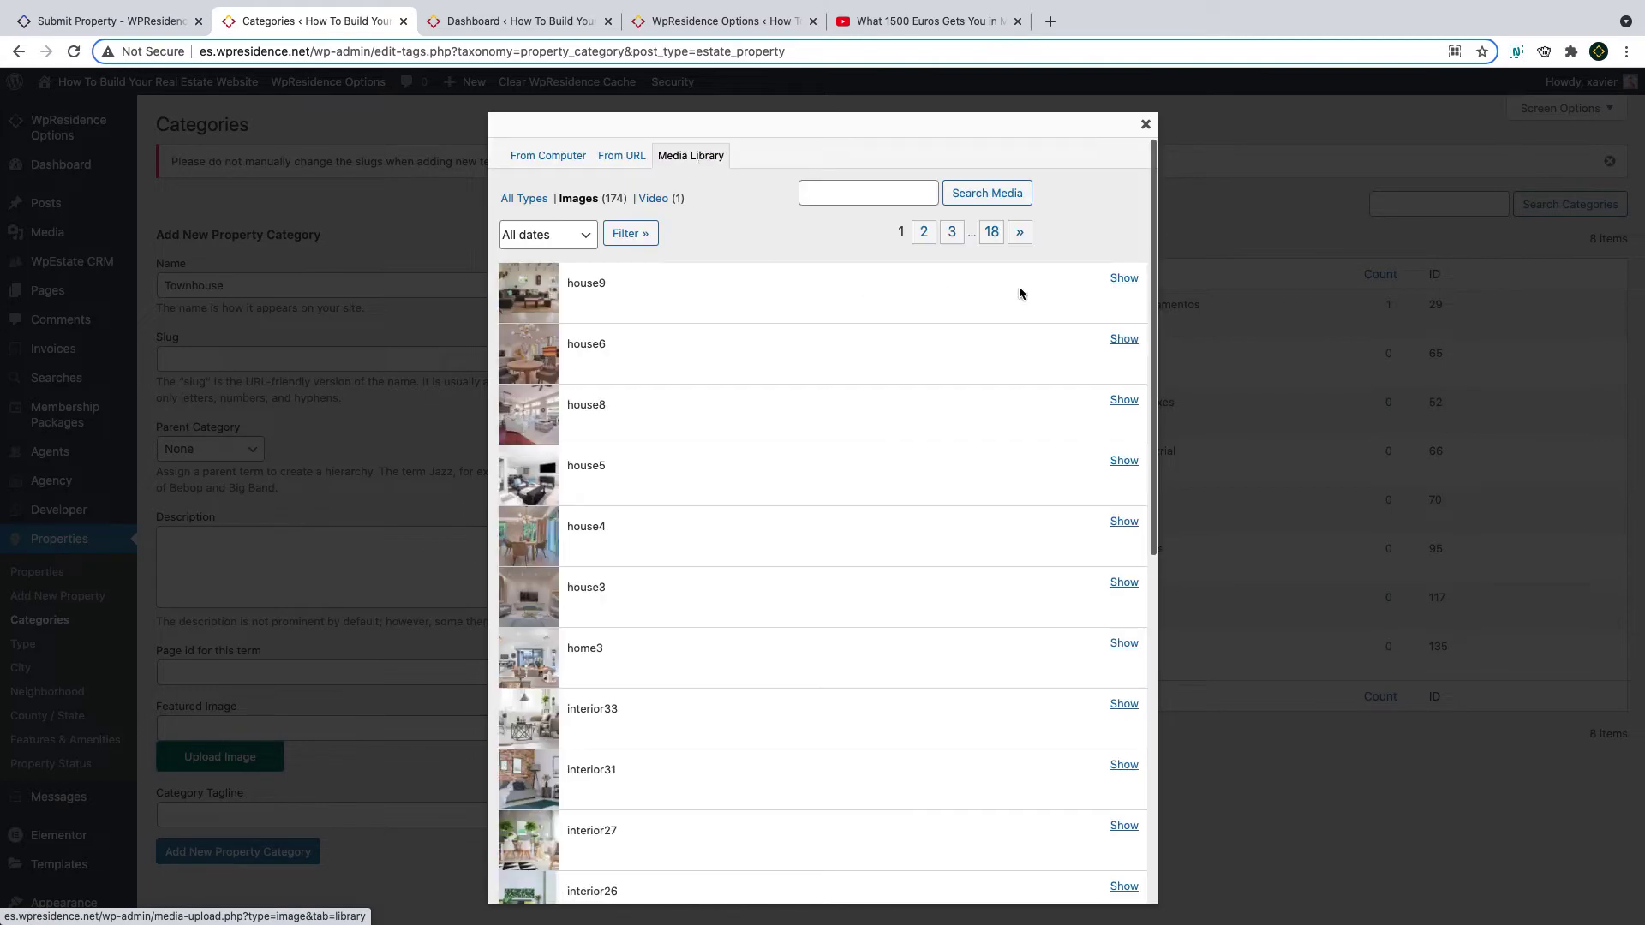
left_click(1122, 279)
left_click(714, 878)
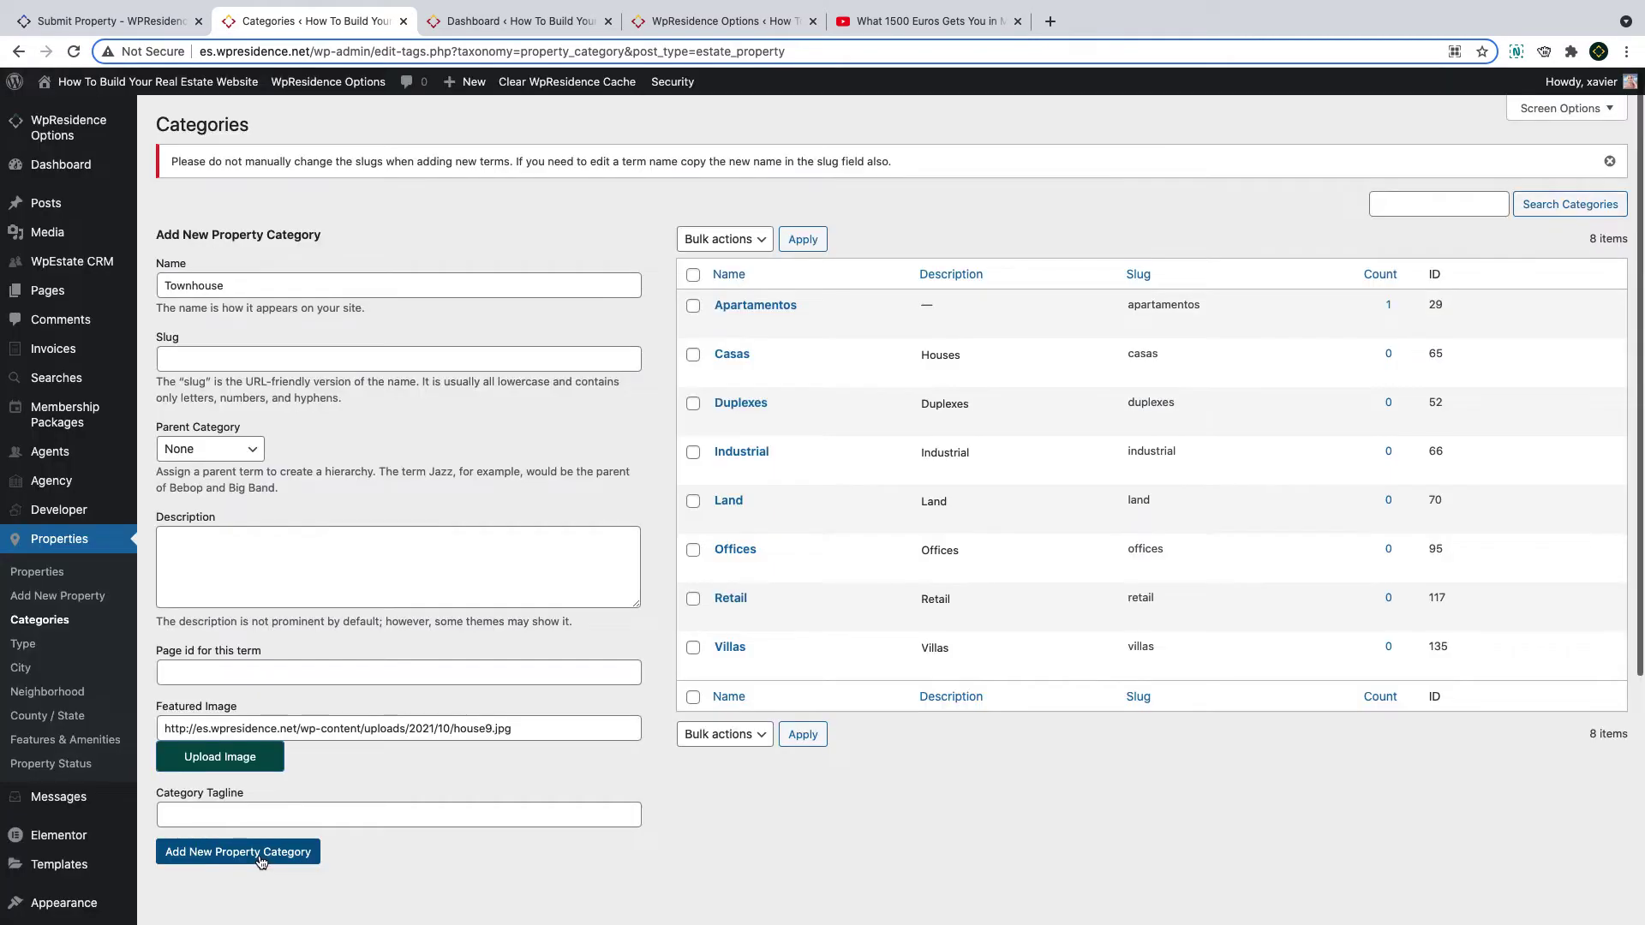
left_click(261, 860)
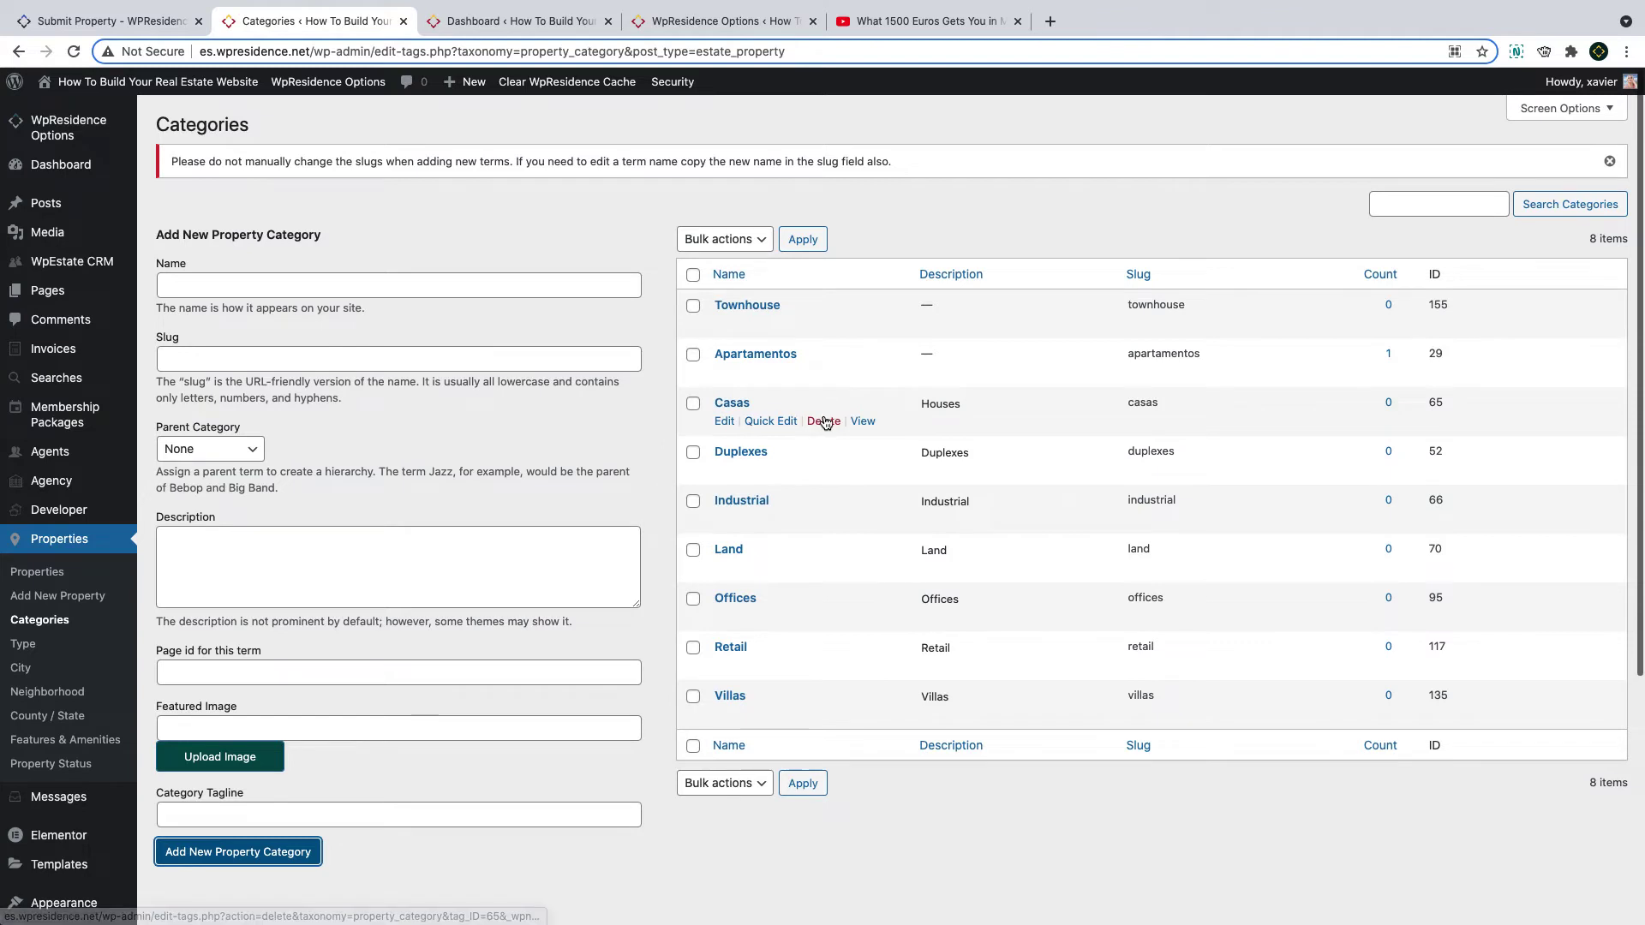
Permanently delete the Duplexes category, then open Industrial for editing
left_click(824, 470)
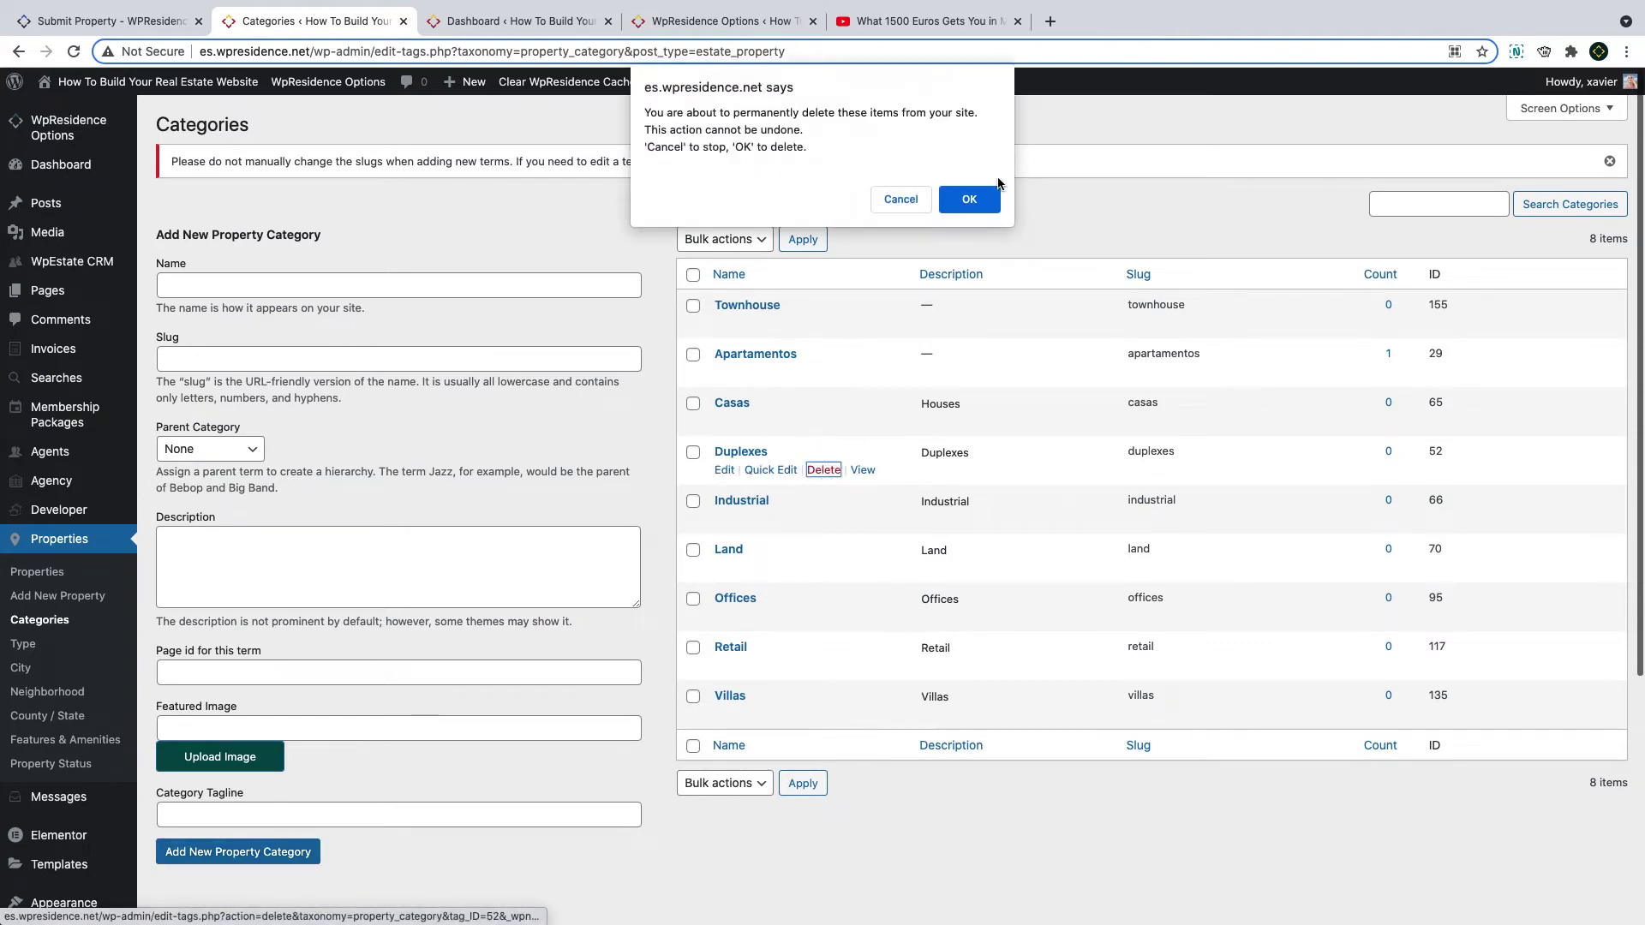
left_click(969, 197)
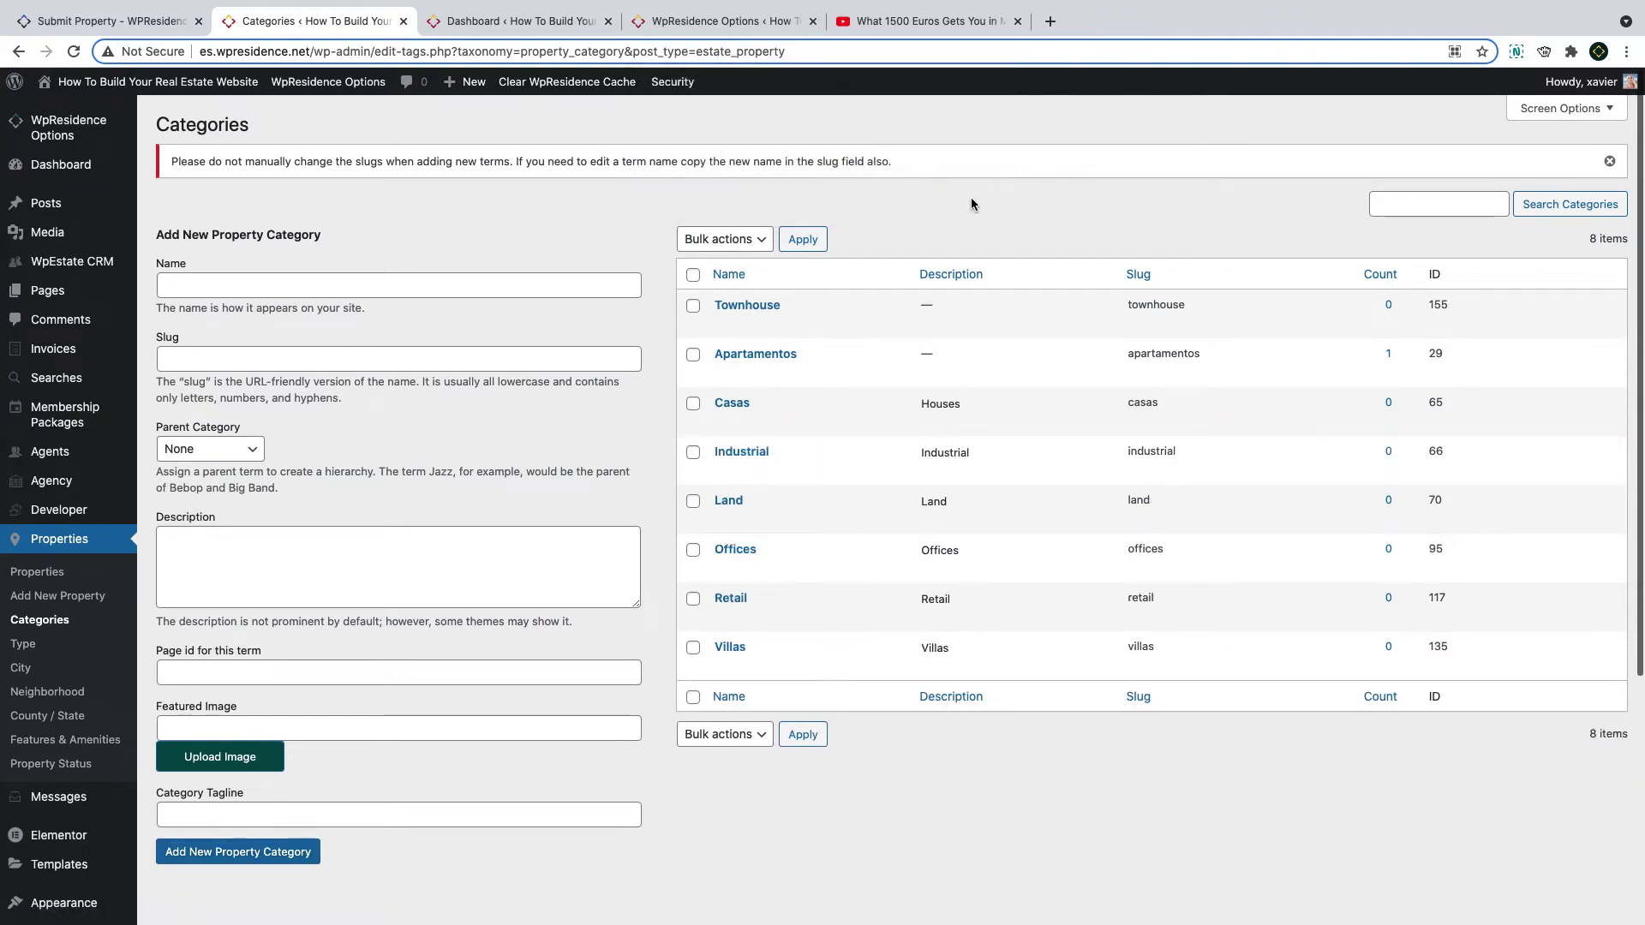
left_click(724, 473)
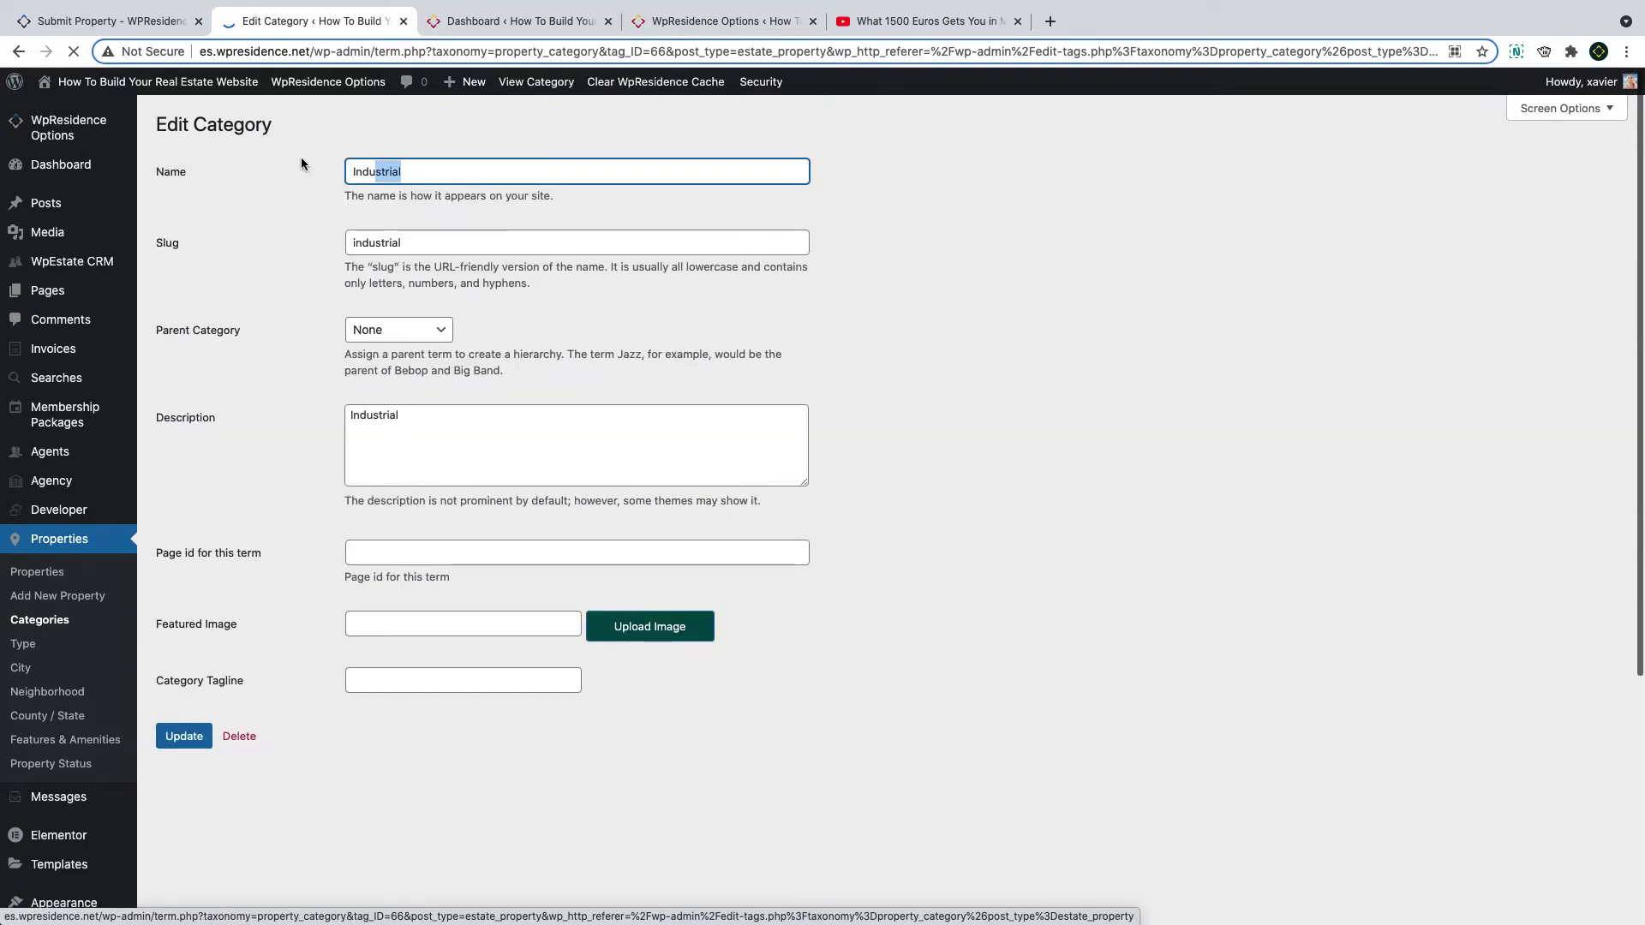
Rename the Industrial category to Officinas and clear its old industrial slug
type("l")
key("BackSpace")
key("BackSpace")
key("BackSpace")
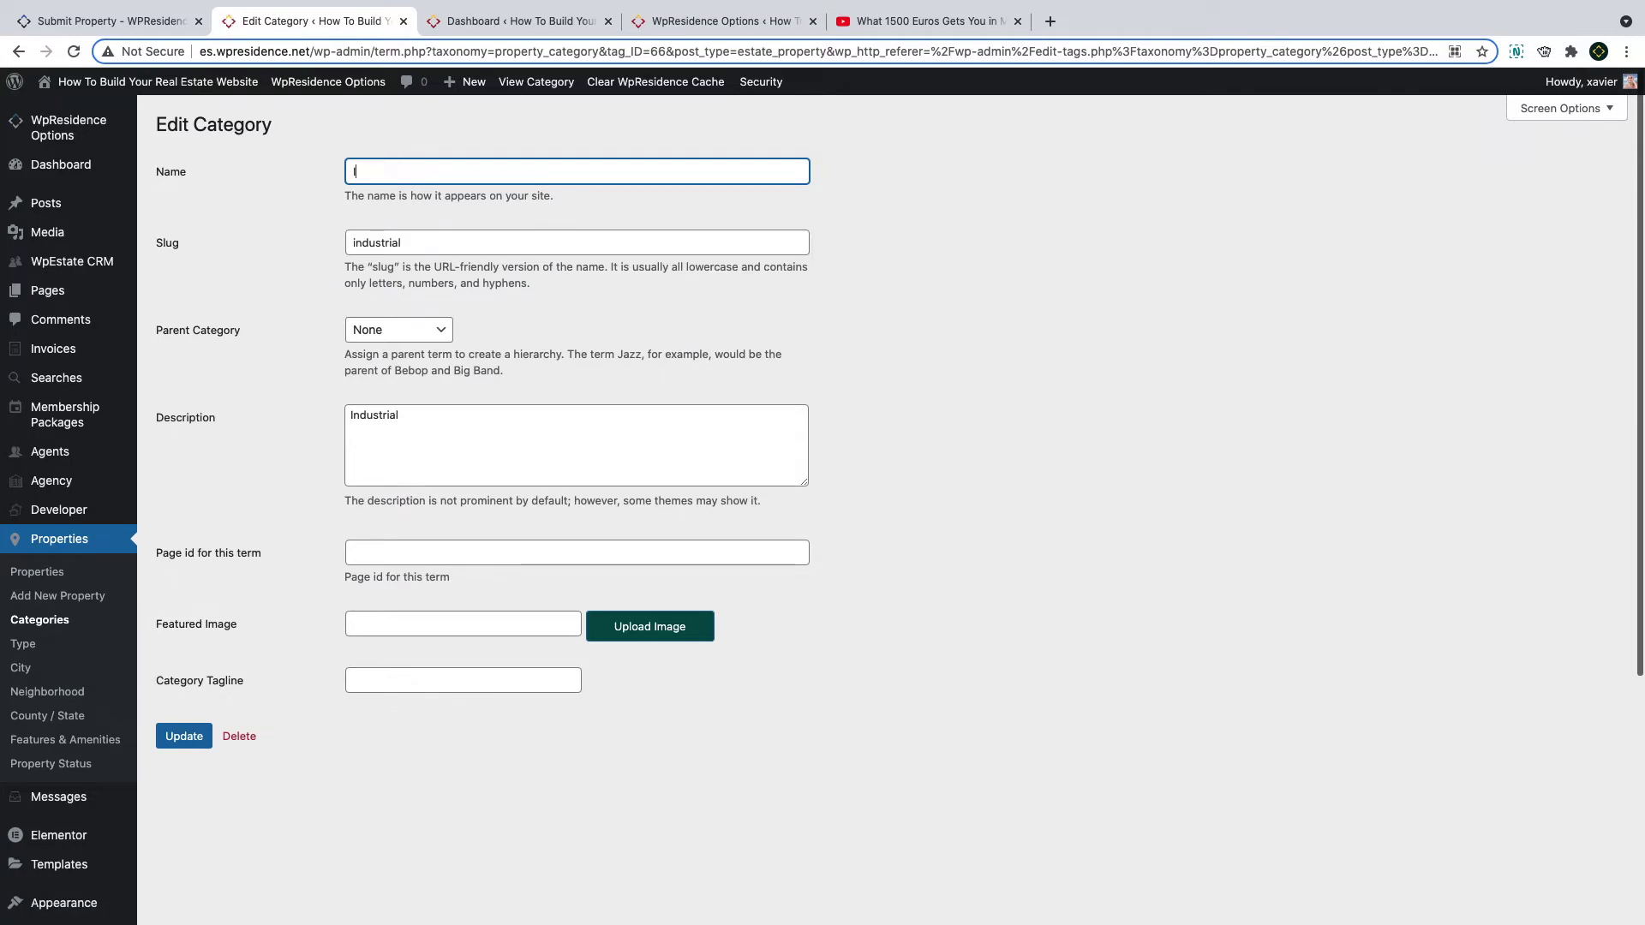
type("Officinas")
left_click_drag(482, 244, 258, 233)
key("BackSpace")
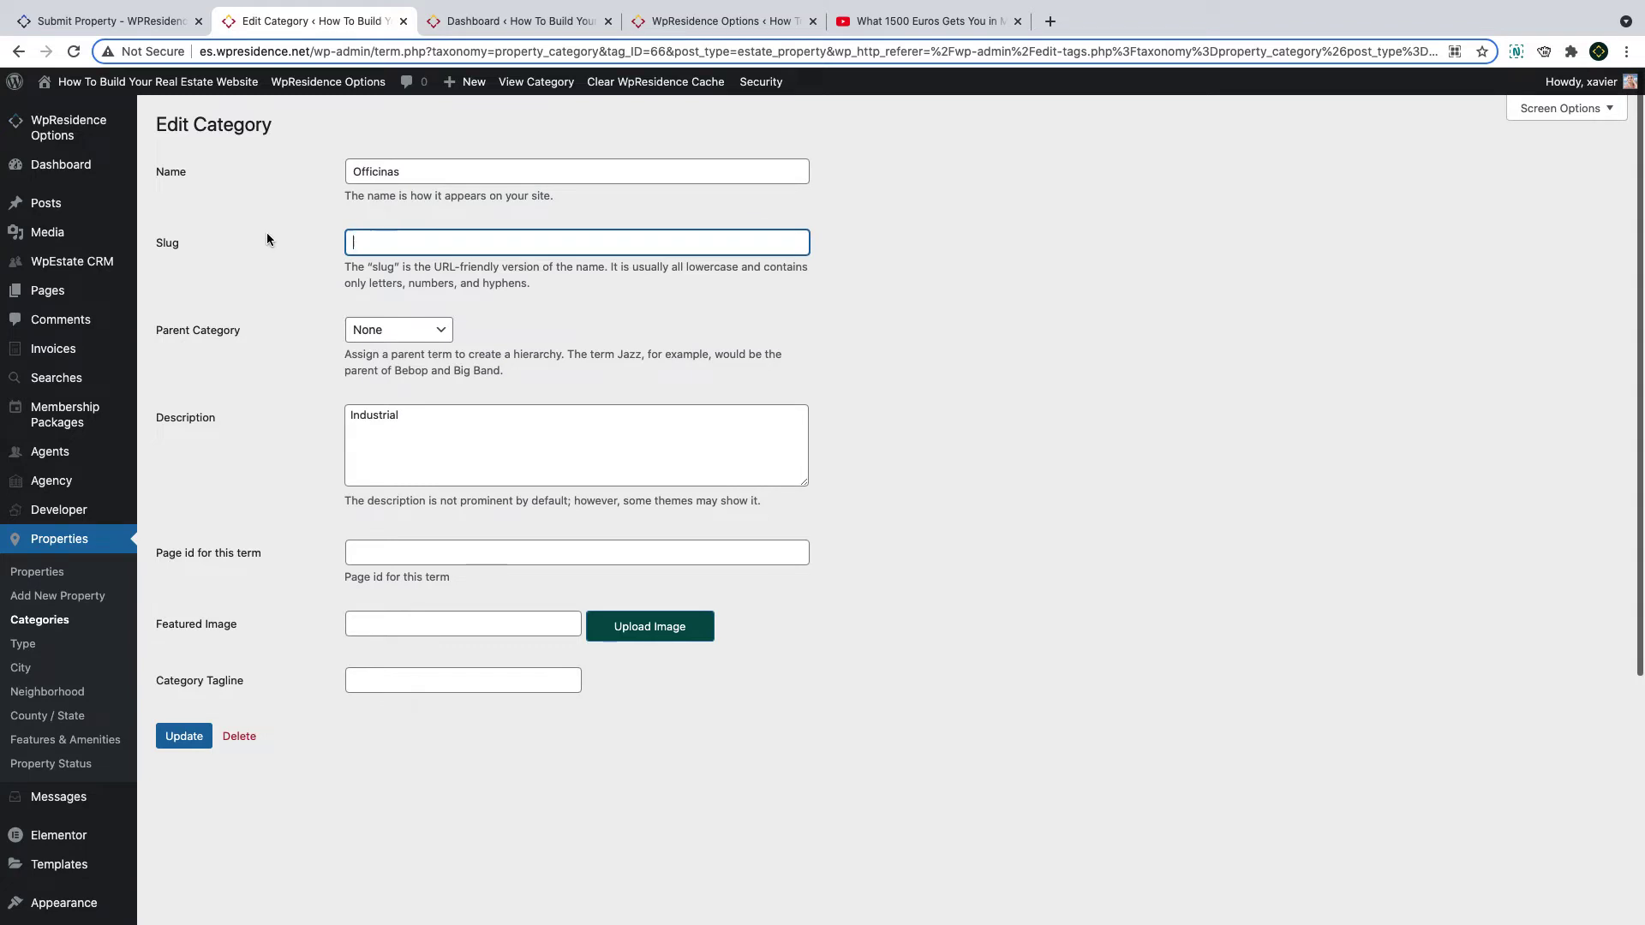
Set house8.jpg as the featured image and update the Officinas category
left_click(489, 617)
left_click(649, 626)
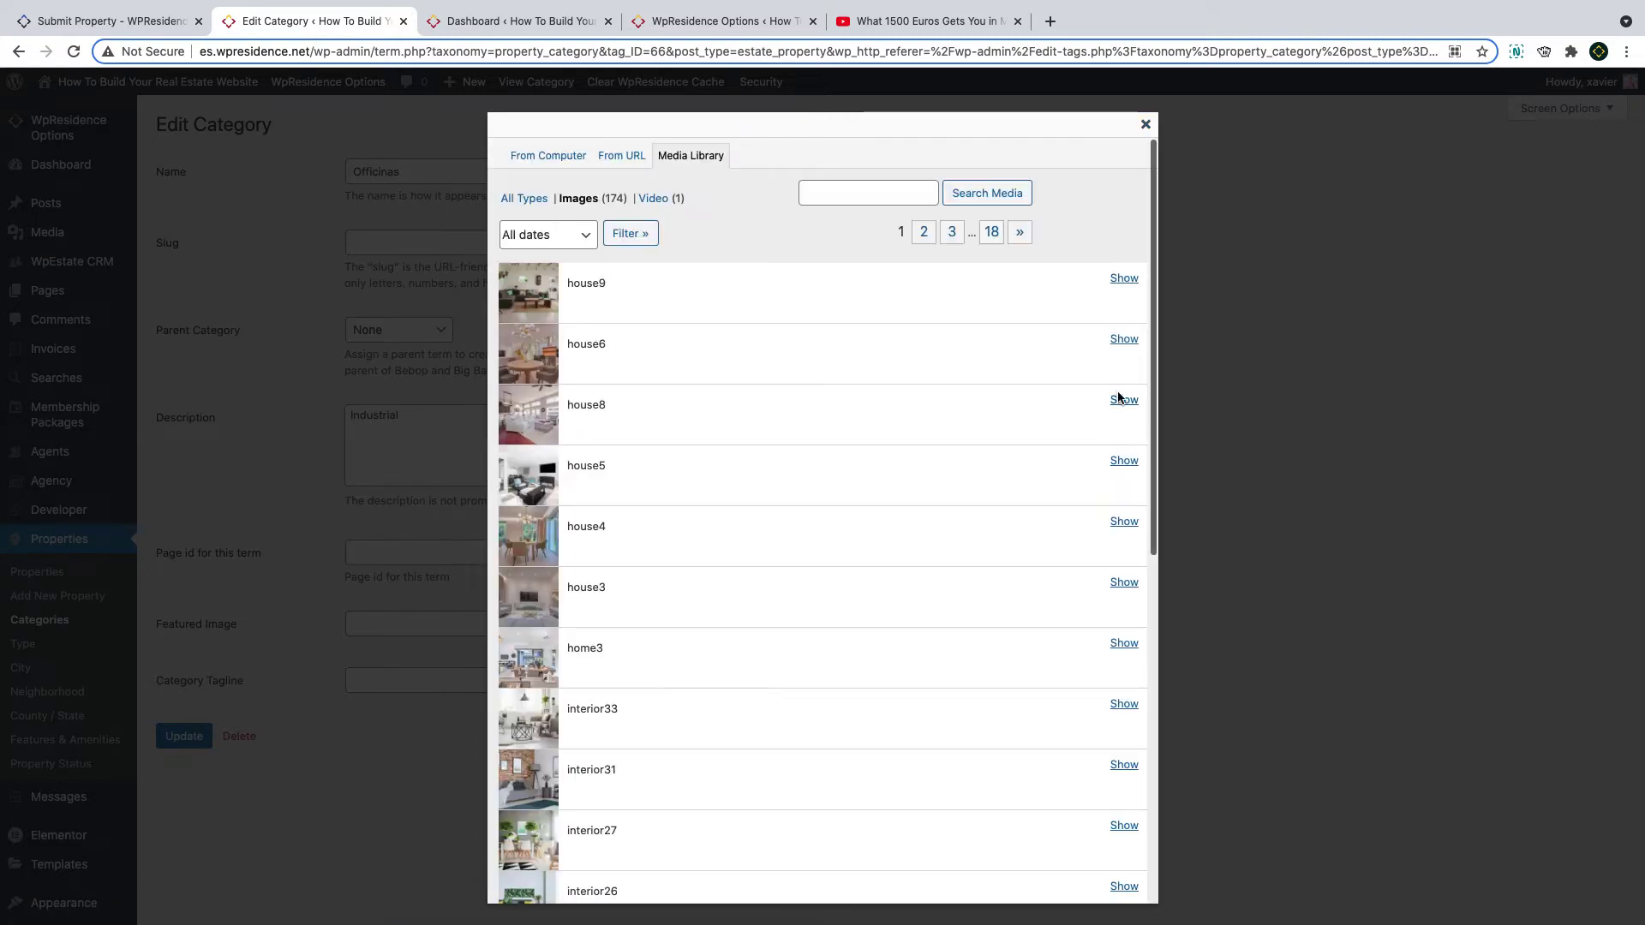
left_click(1122, 400)
scroll(857, 514, "down", 3)
left_click(730, 660)
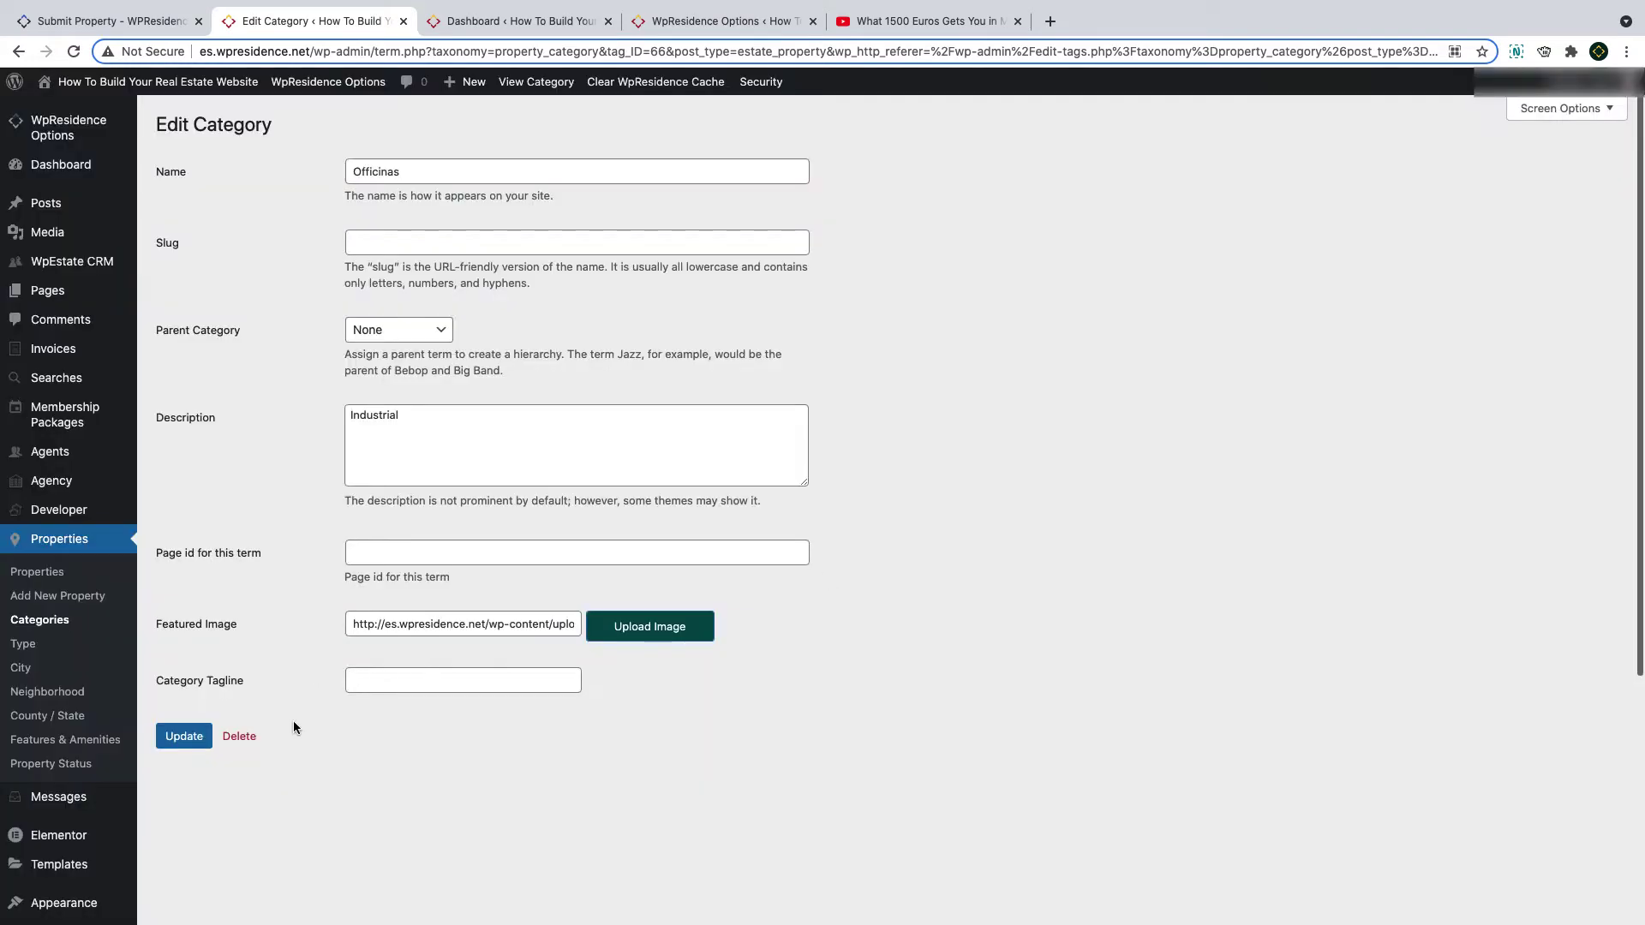
left_click(177, 747)
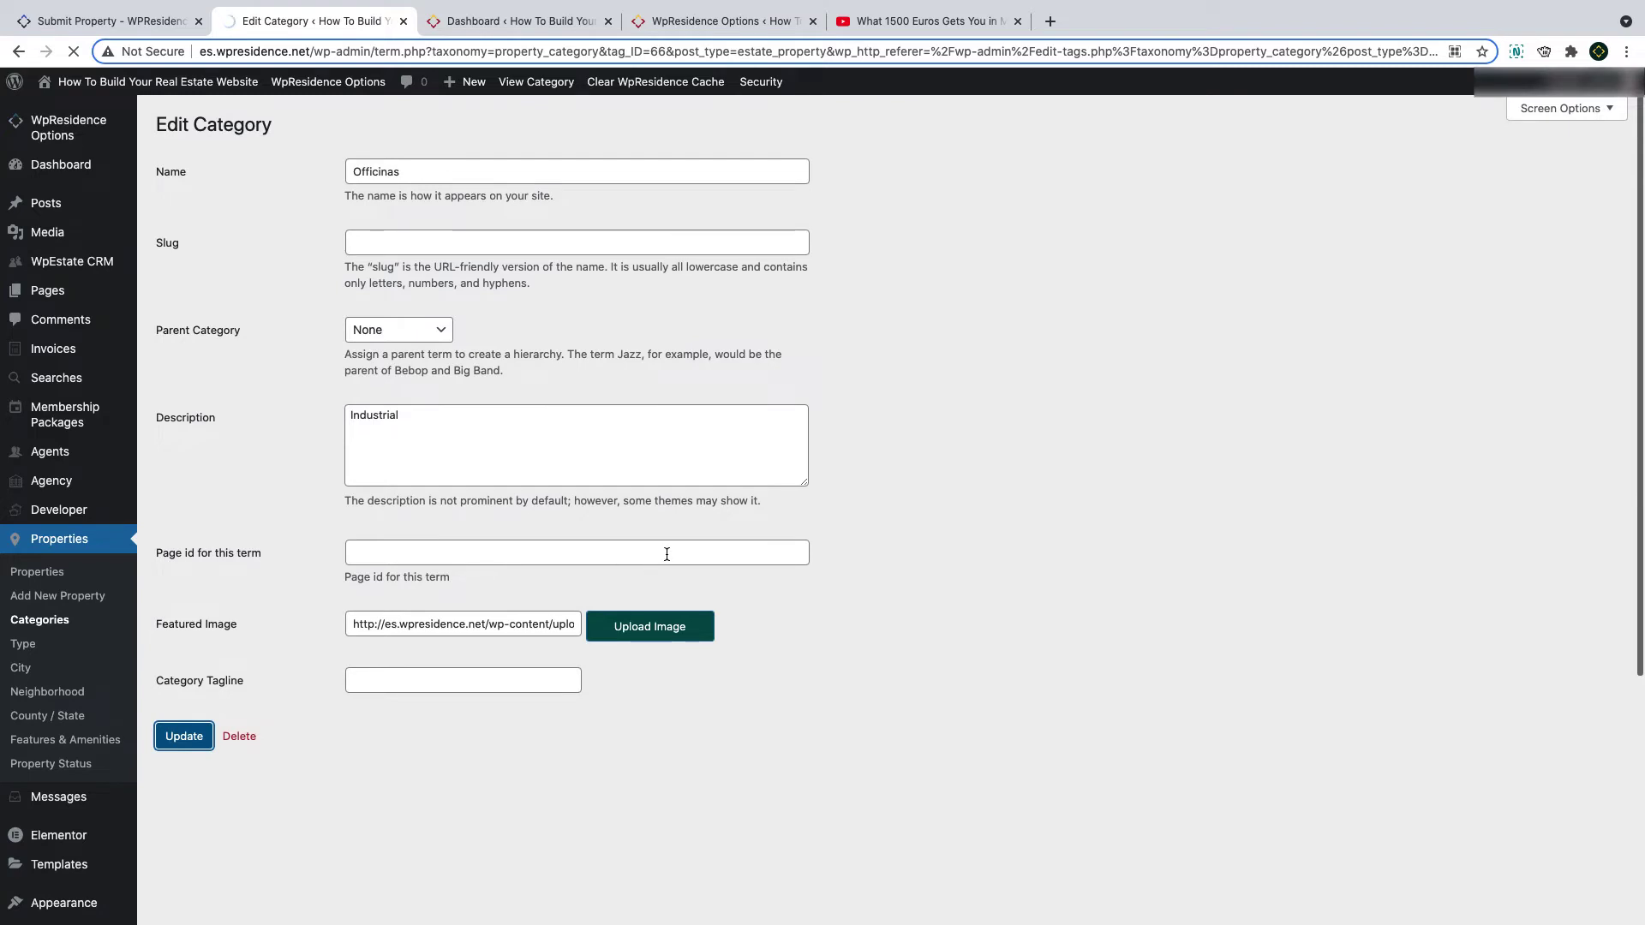
left_click(37, 619)
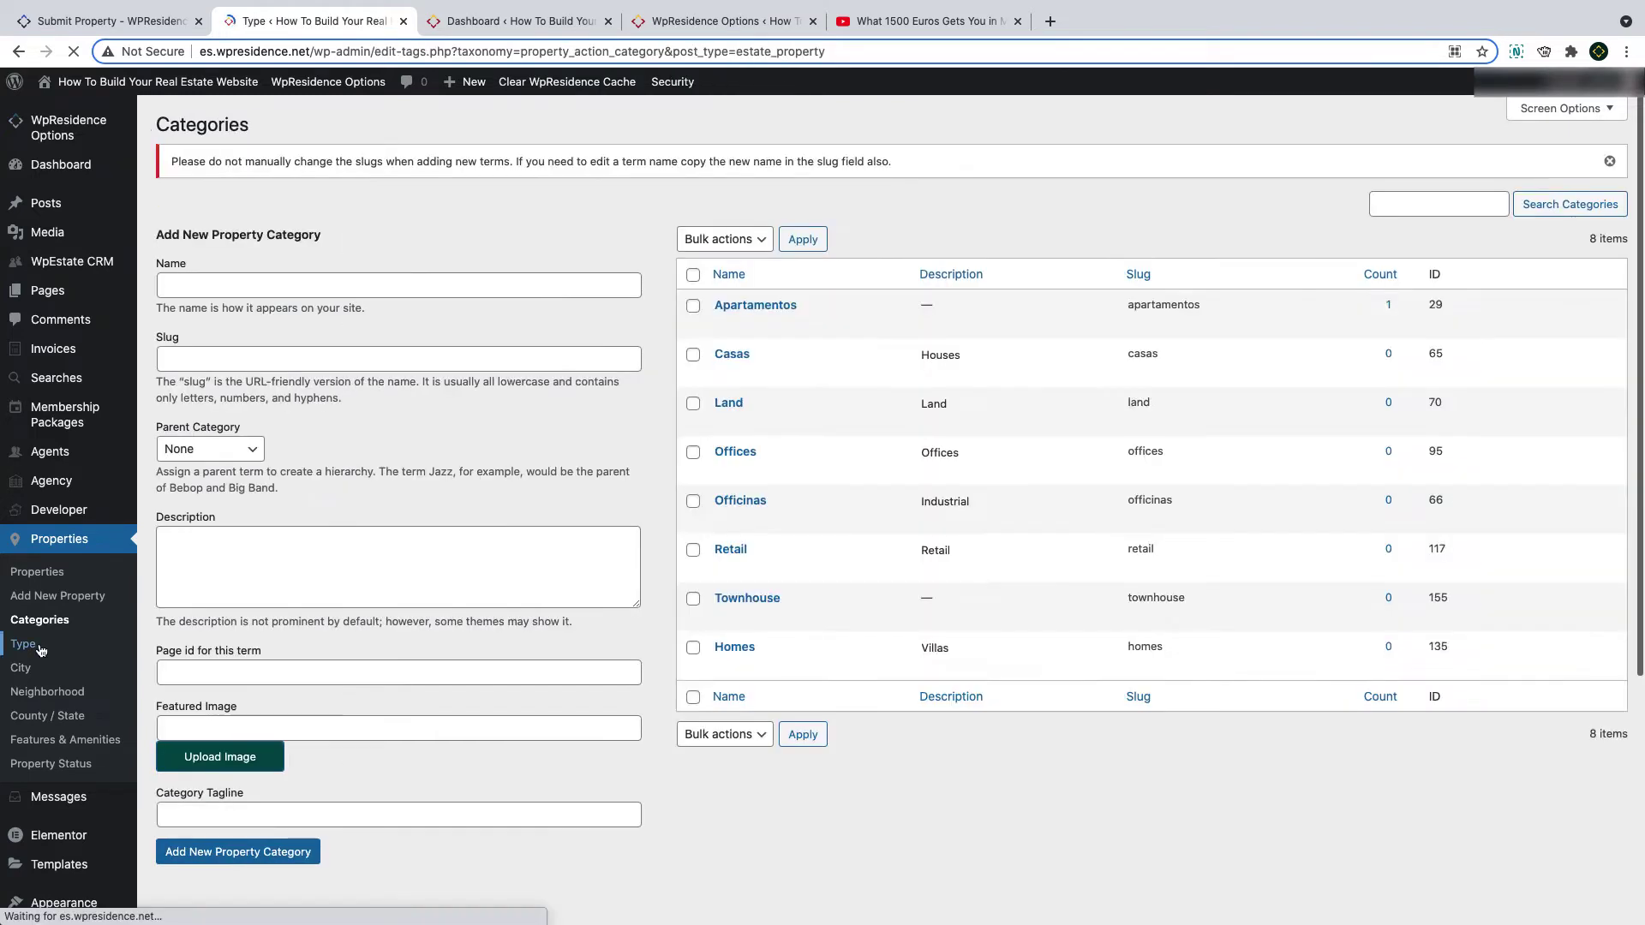
left_click(23, 643)
Browse the City and County / State taxonomy lists, then switch to the WP Residence demo homepage tab
mouse_move(736, 424)
left_click(102, 738)
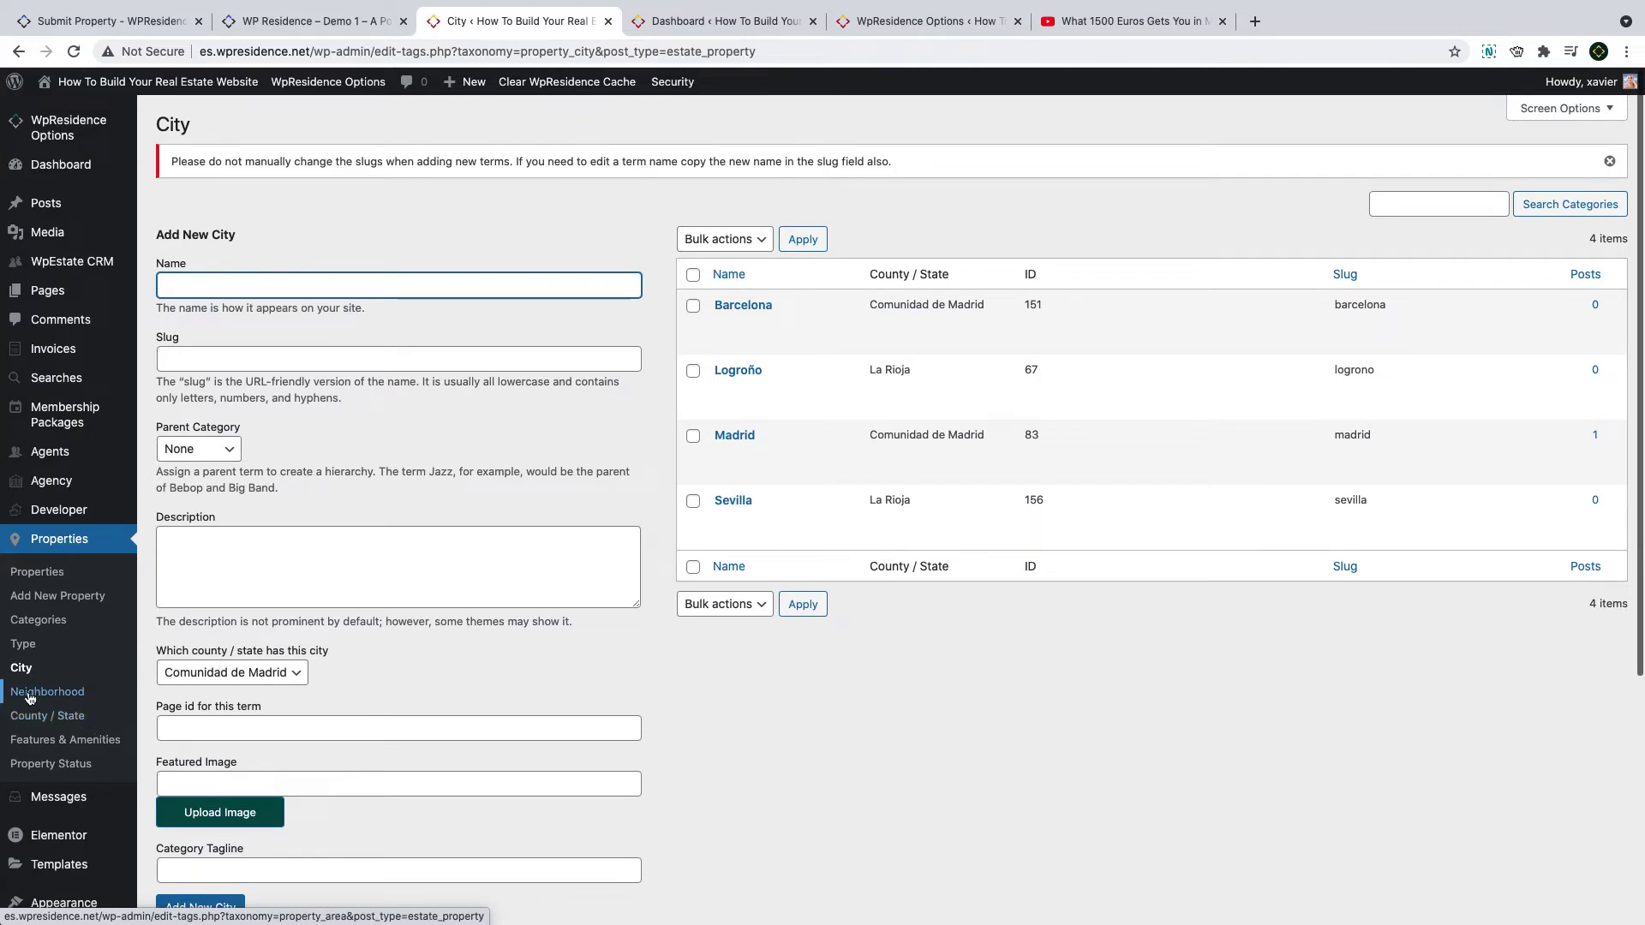
left_click(28, 719)
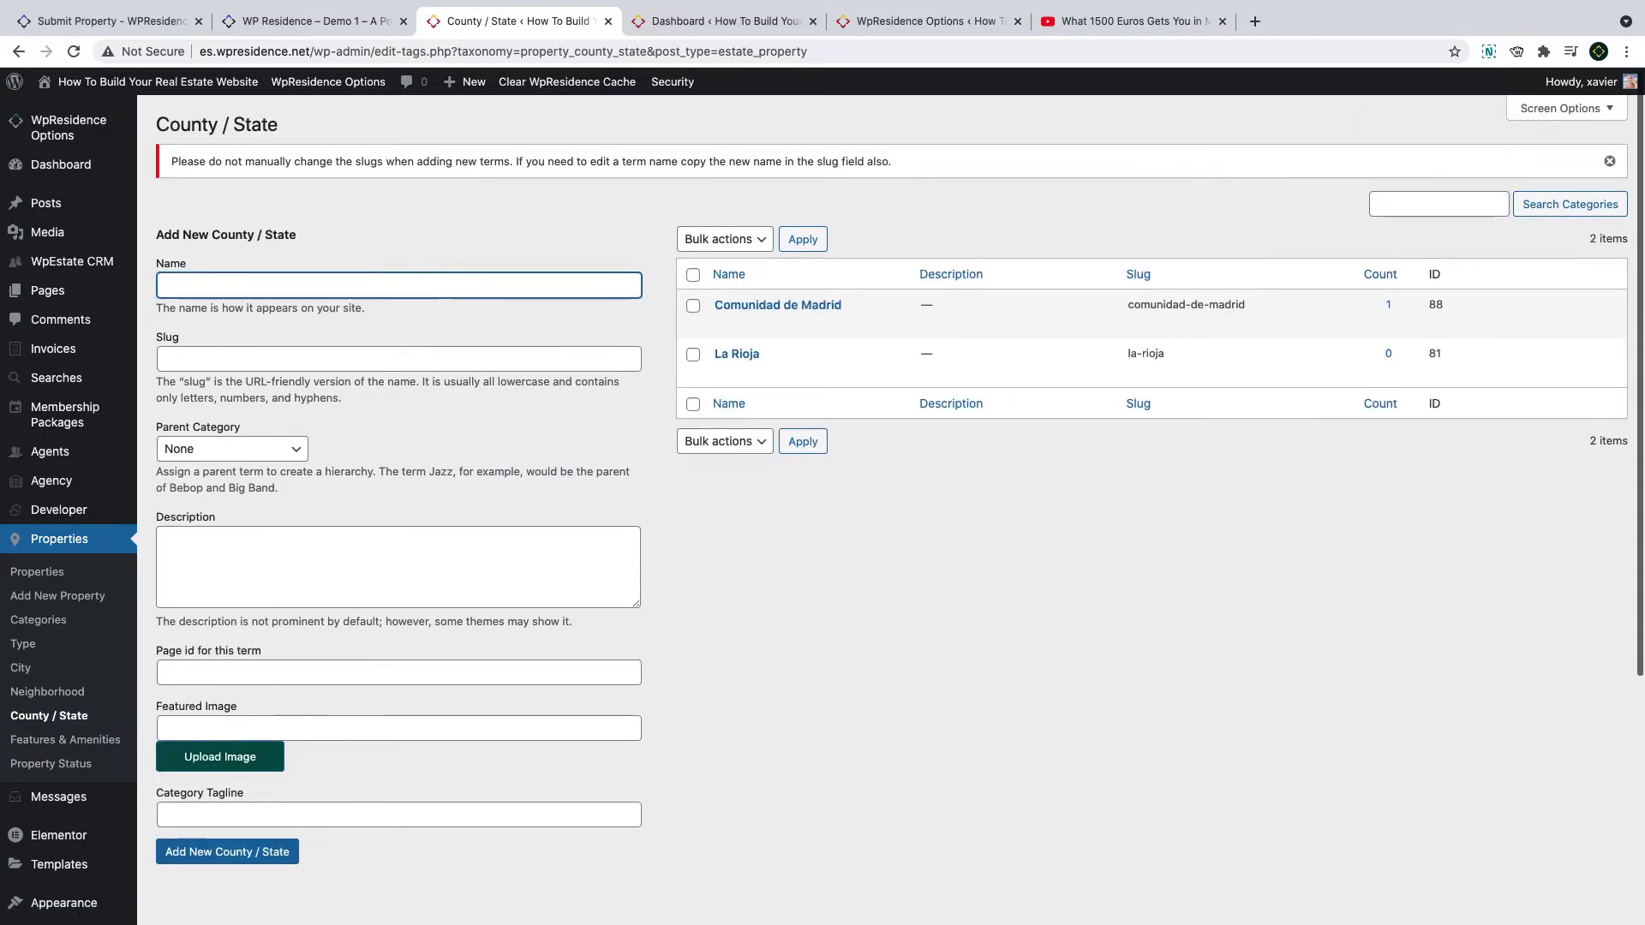
left_click(309, 21)
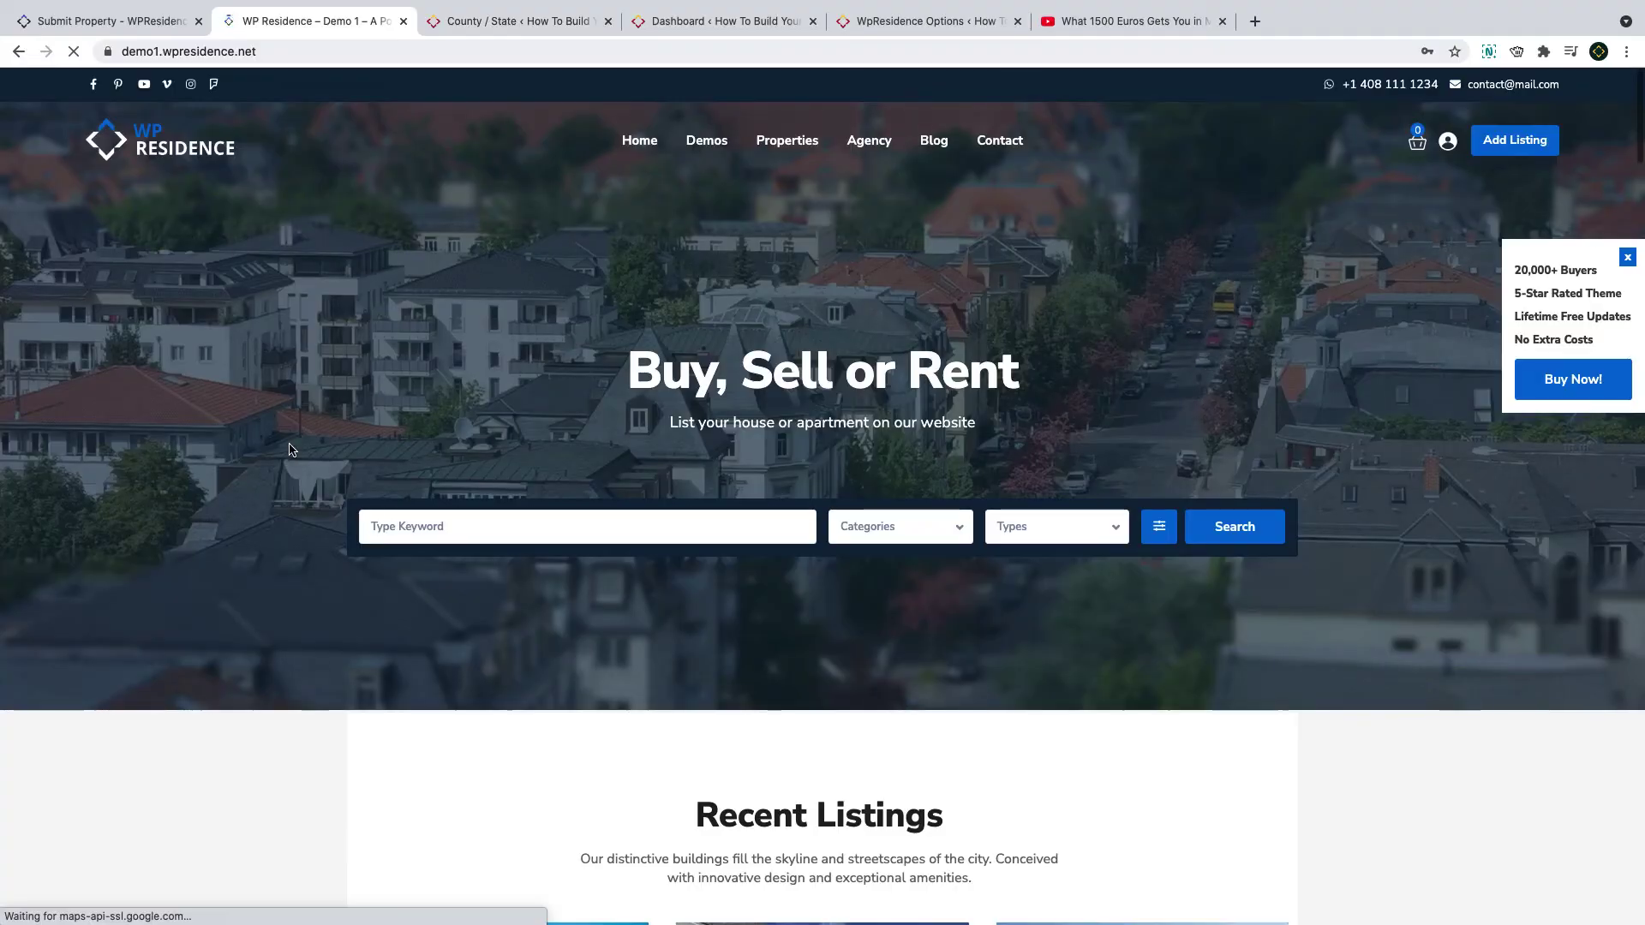
Filter the demo search to New York State, New York city and Upper East Side, then close the tab
left_click(1159, 526)
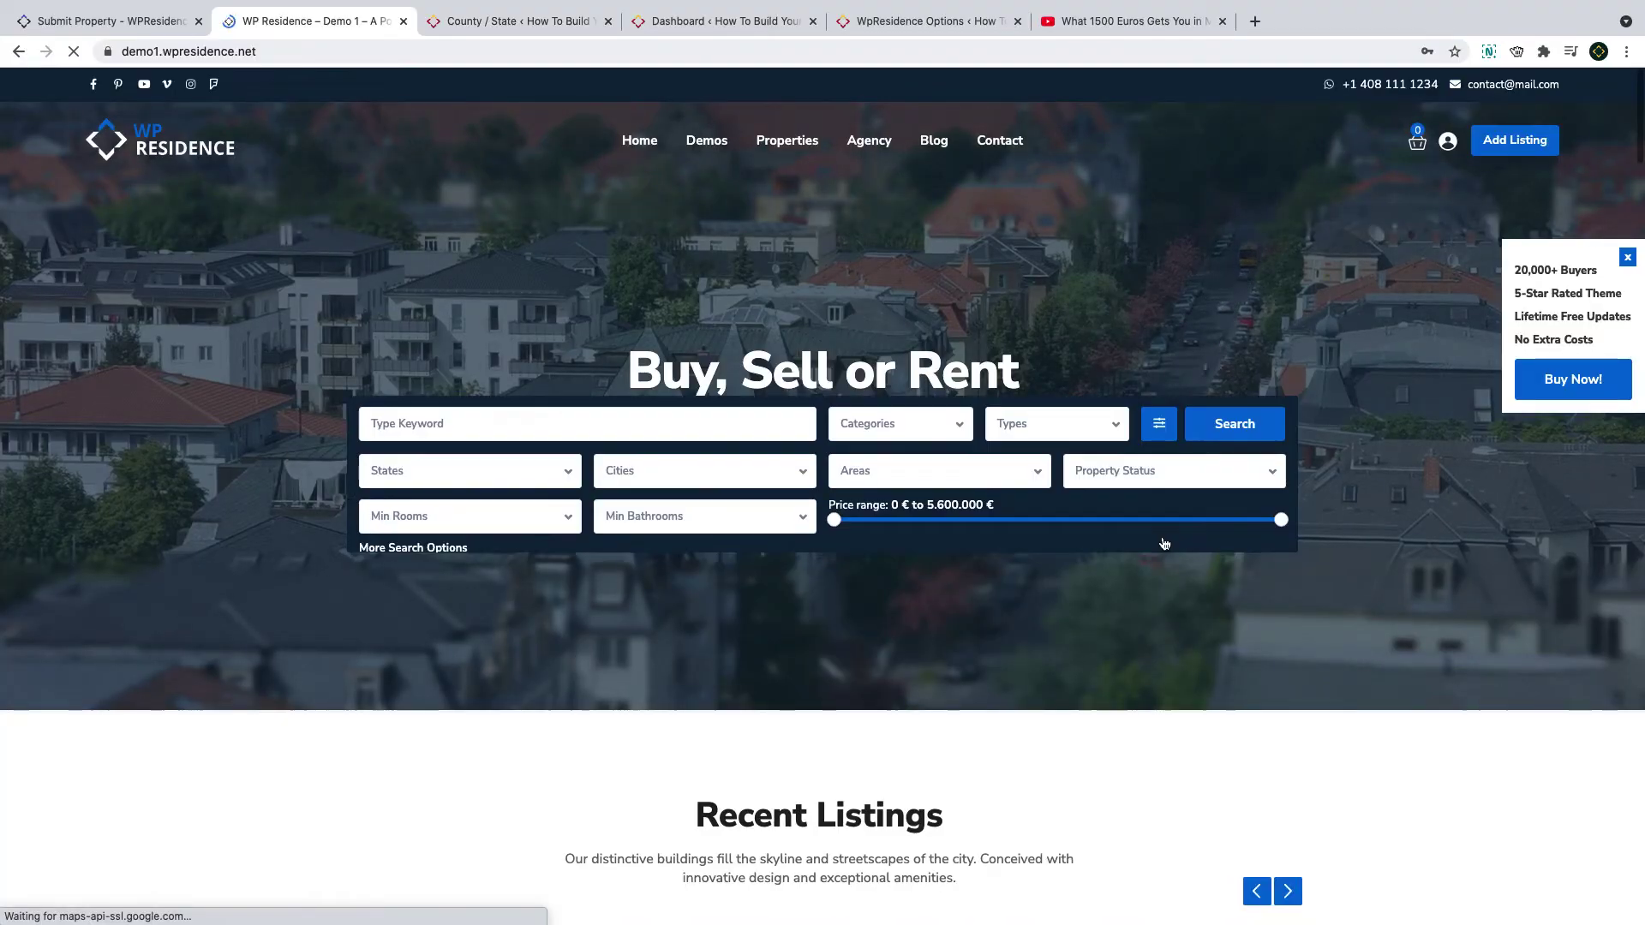
left_click(460, 476)
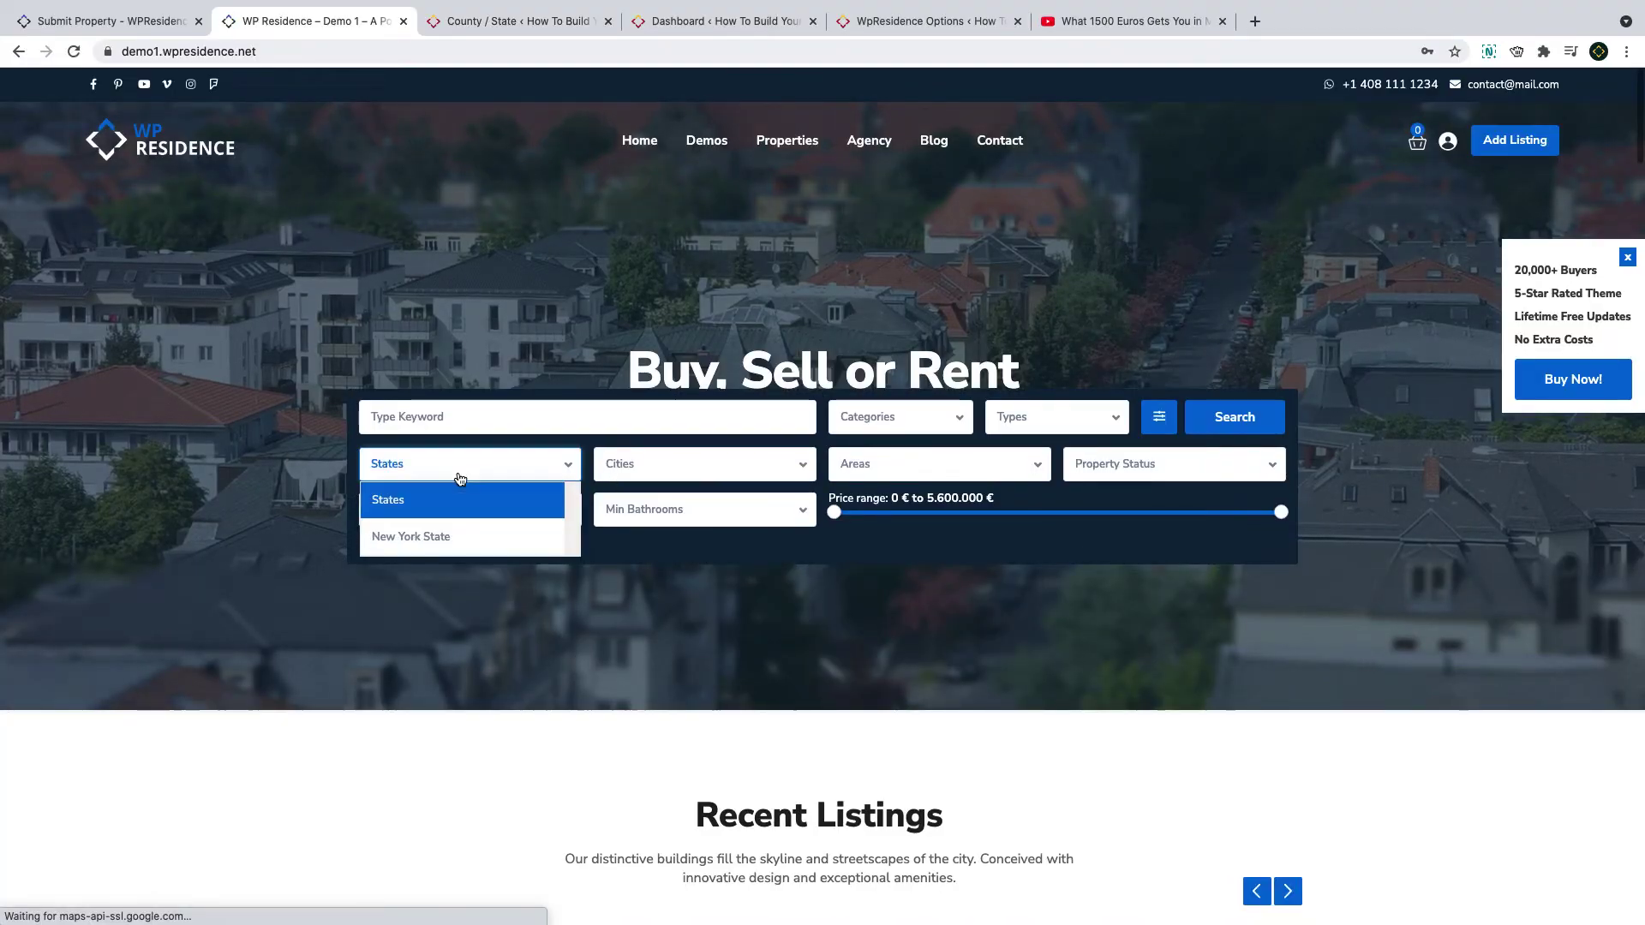
left_click(436, 538)
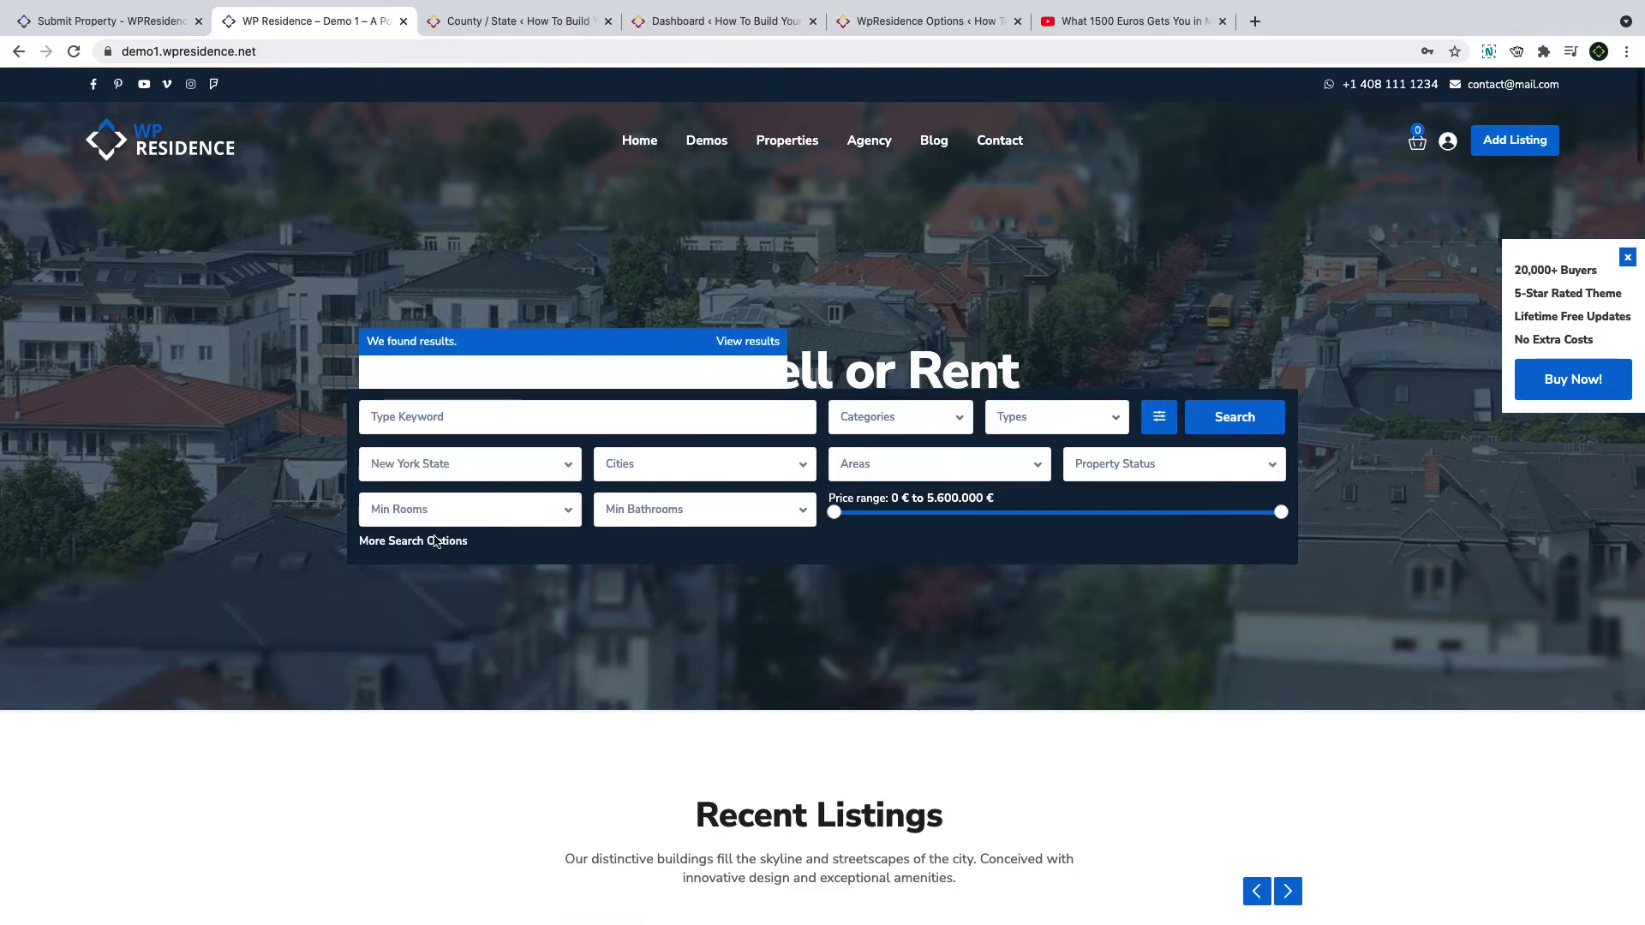
left_click(691, 472)
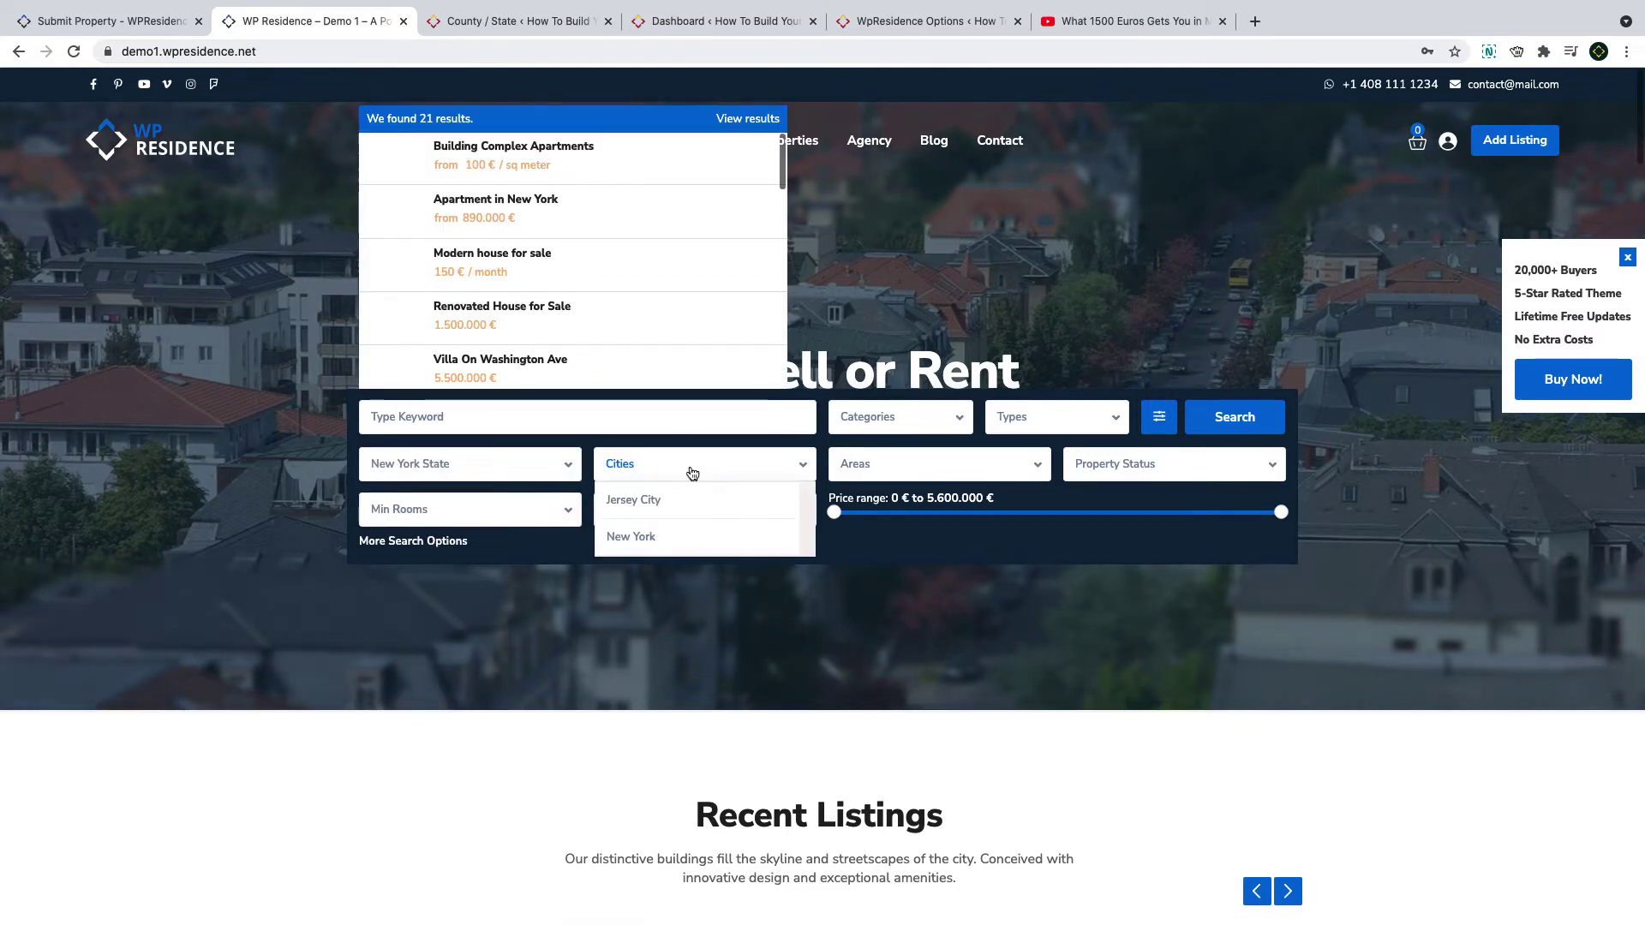
left_click(677, 540)
left_click(911, 478)
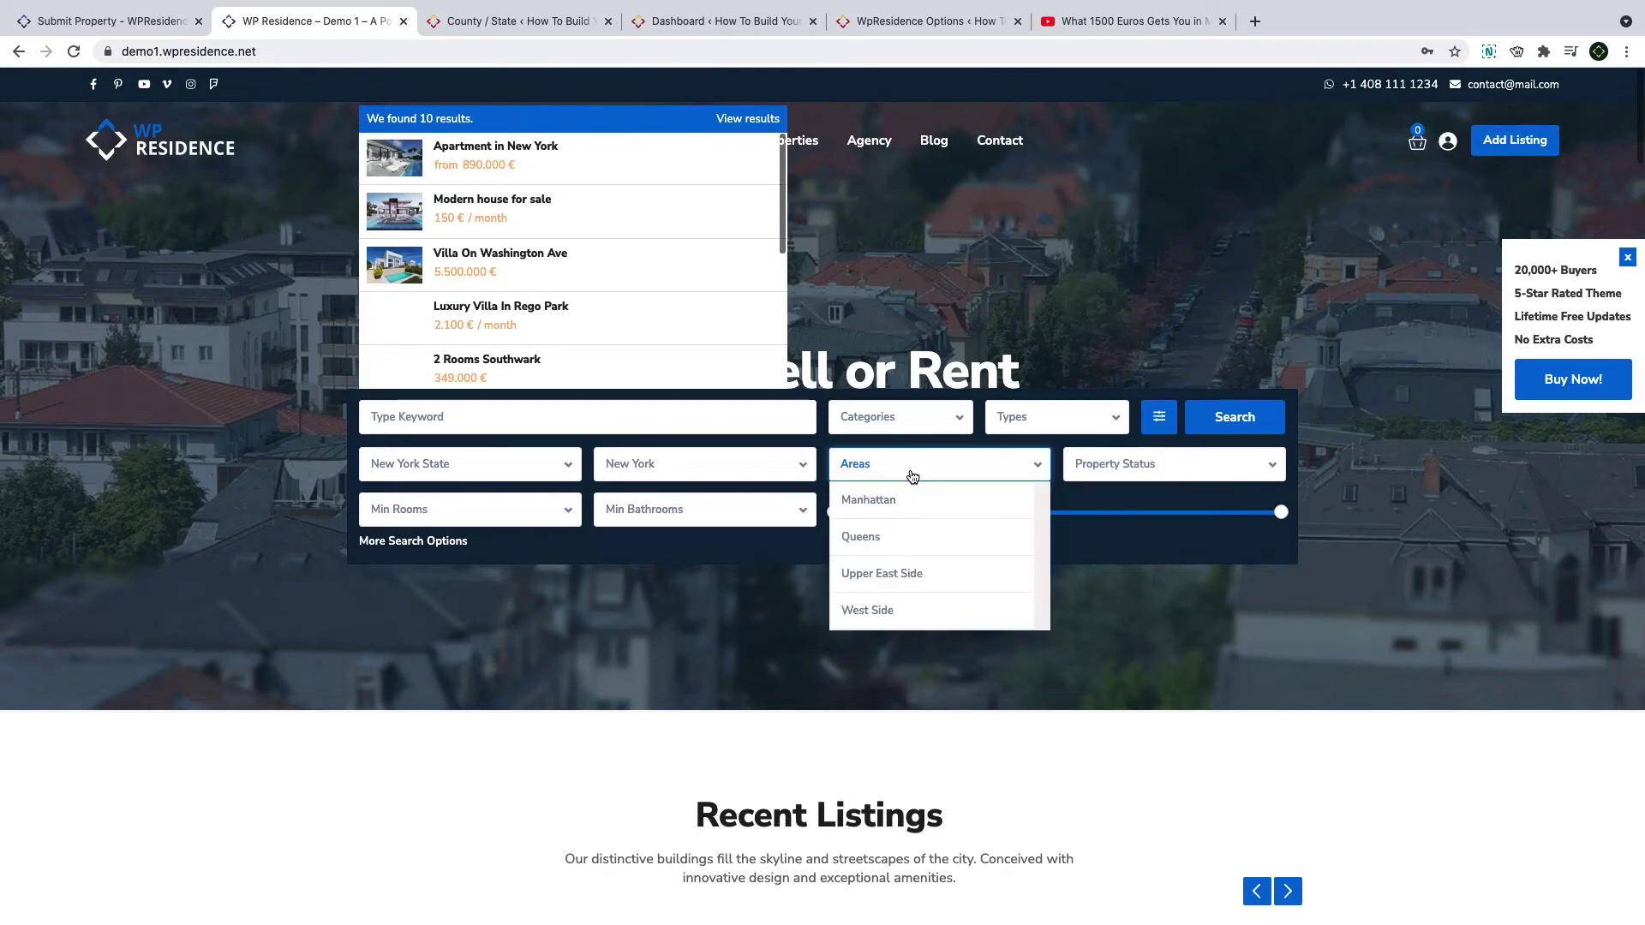
left_click(899, 576)
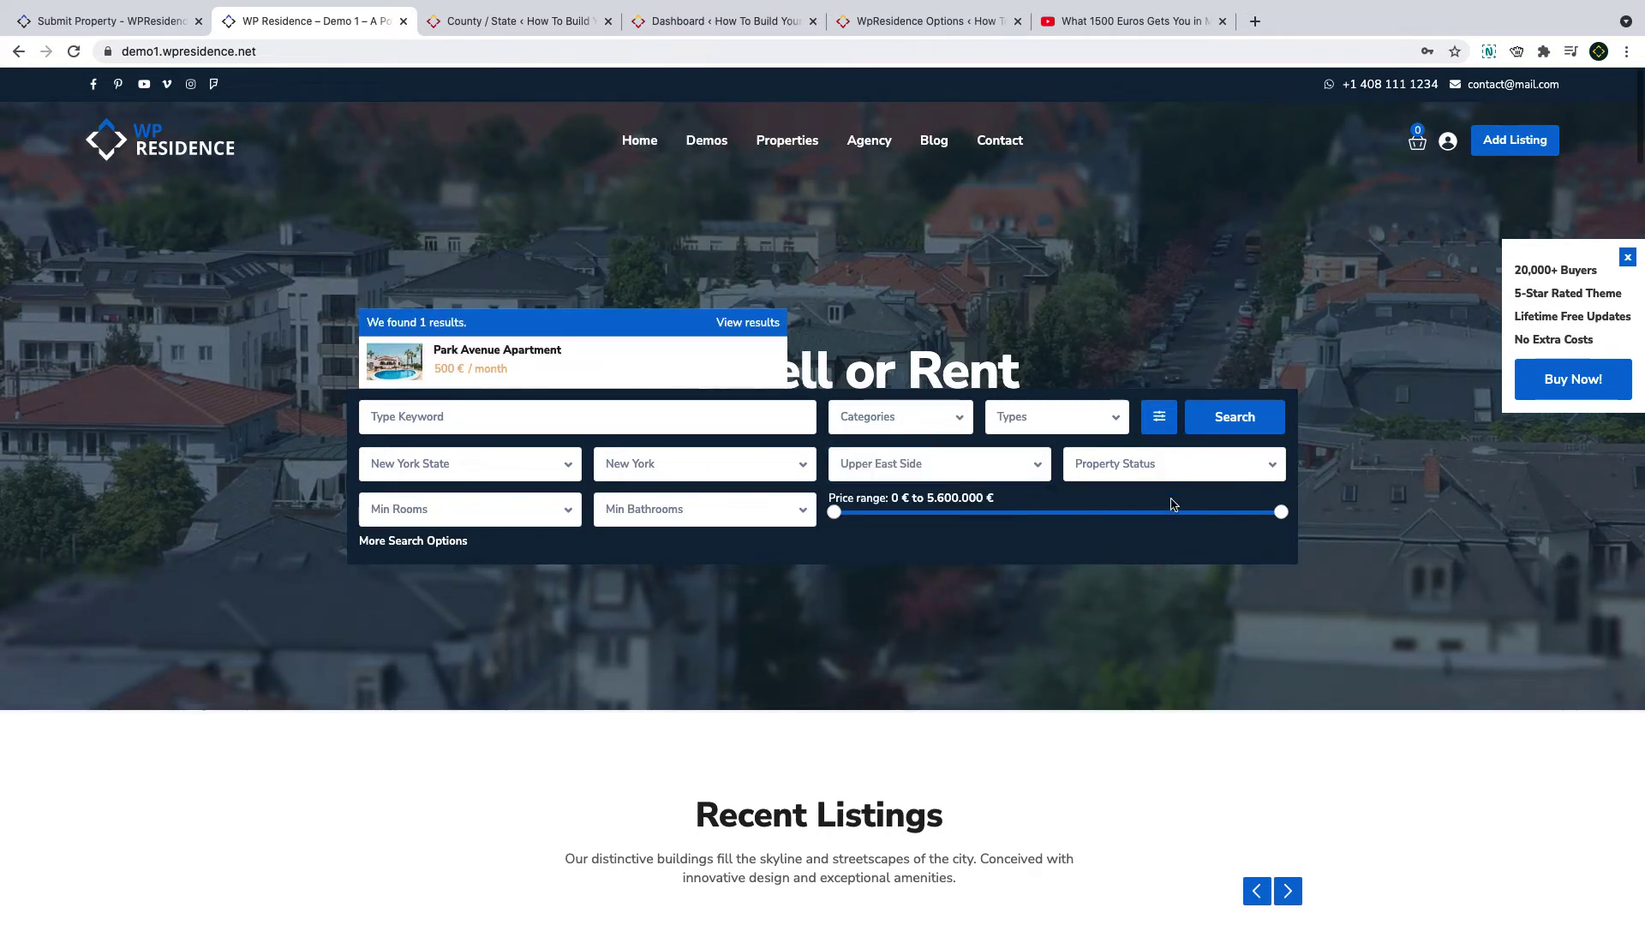
key("ctrl+w")
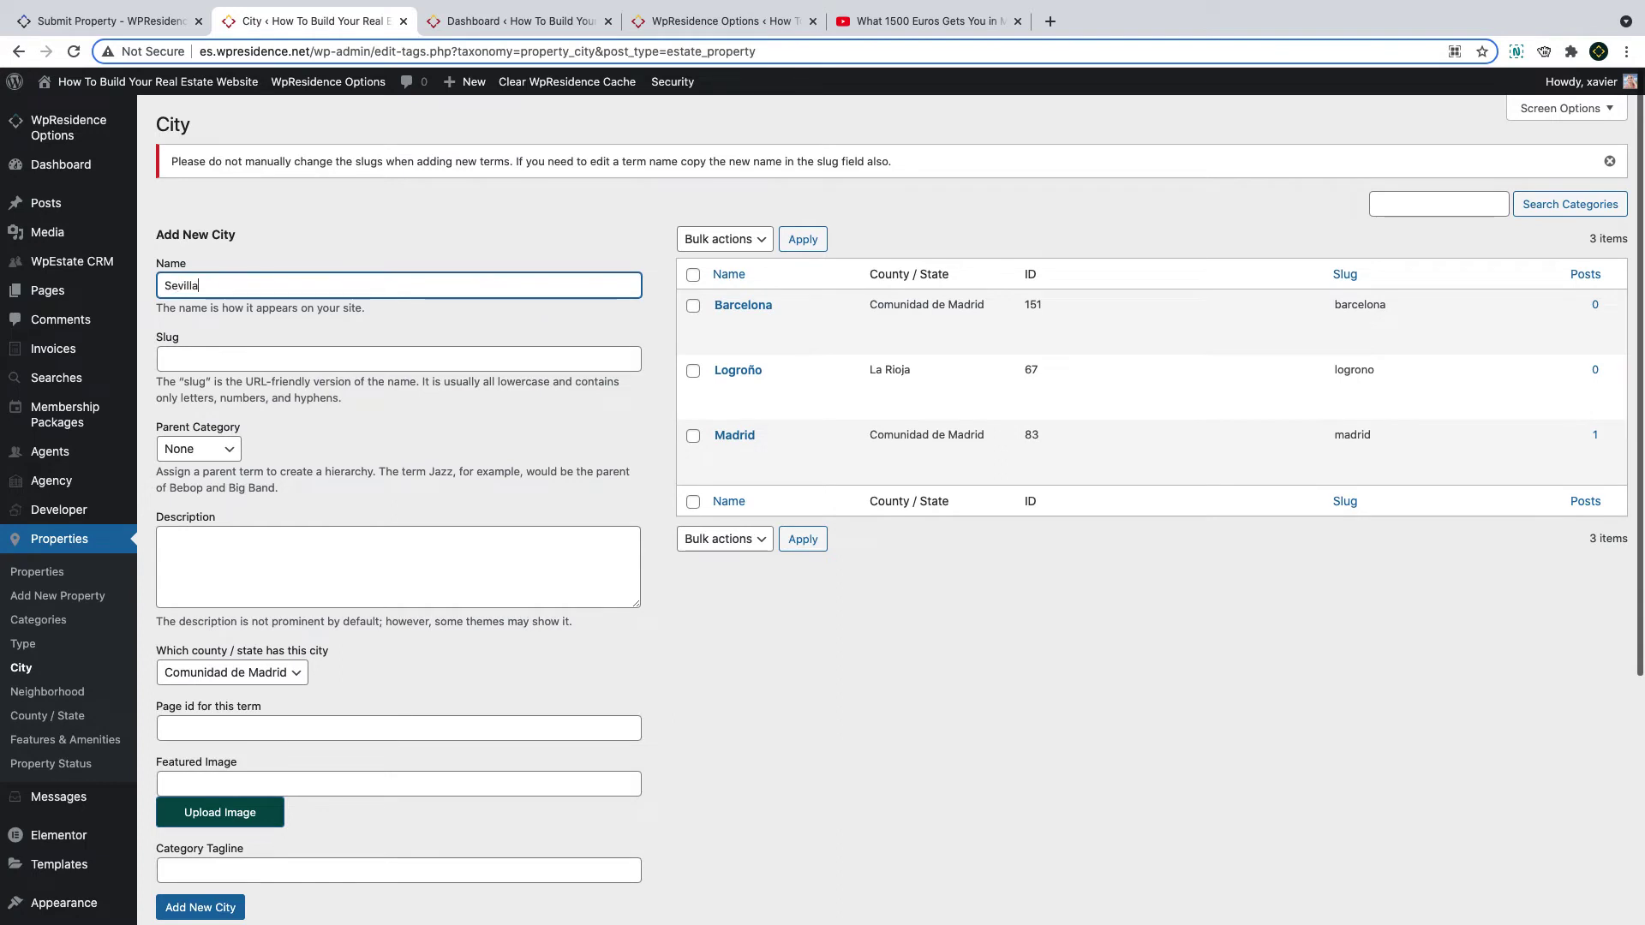
Add Sevilla as a new city assigned to the La Rioja county/state
left_click(215, 686)
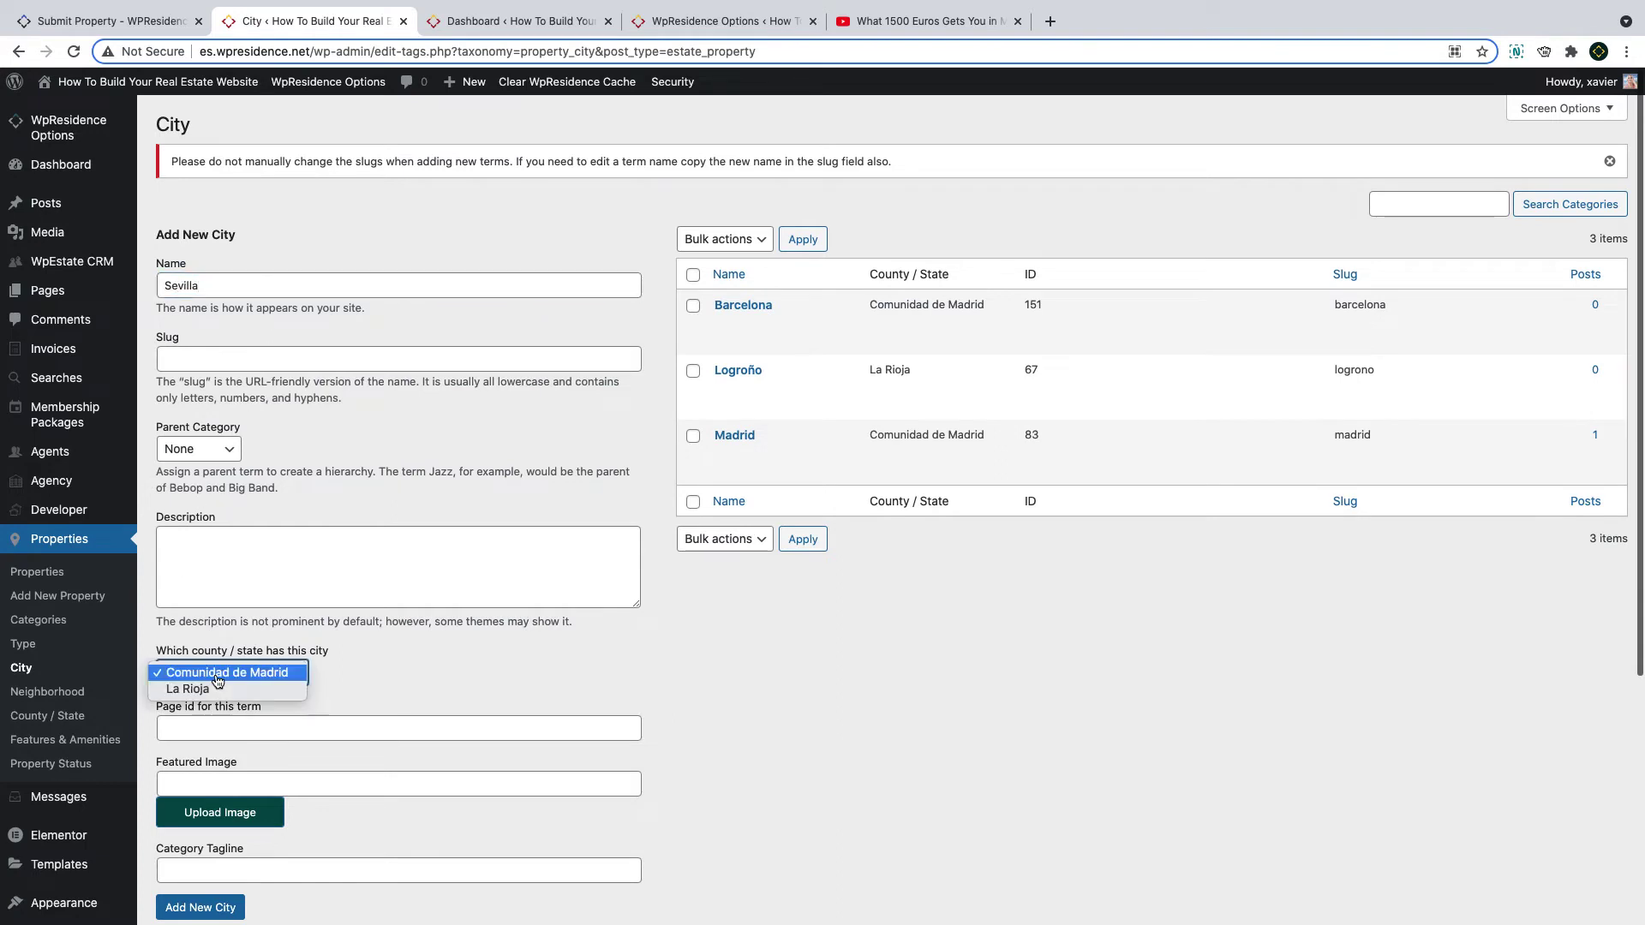
left_click(217, 691)
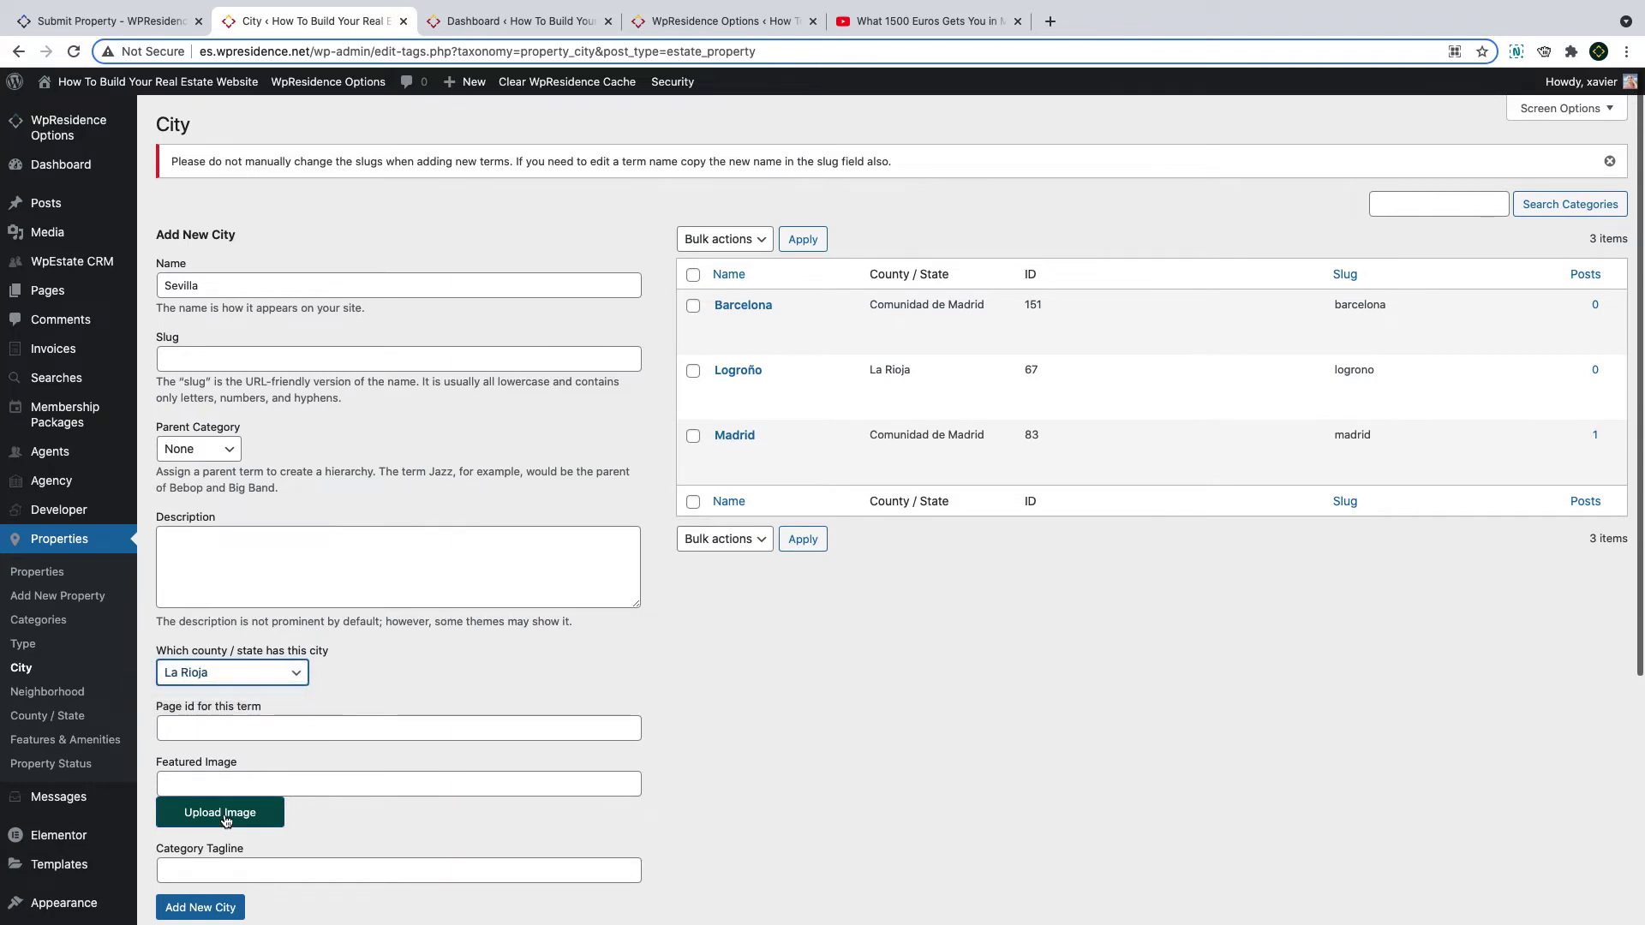
left_click(219, 910)
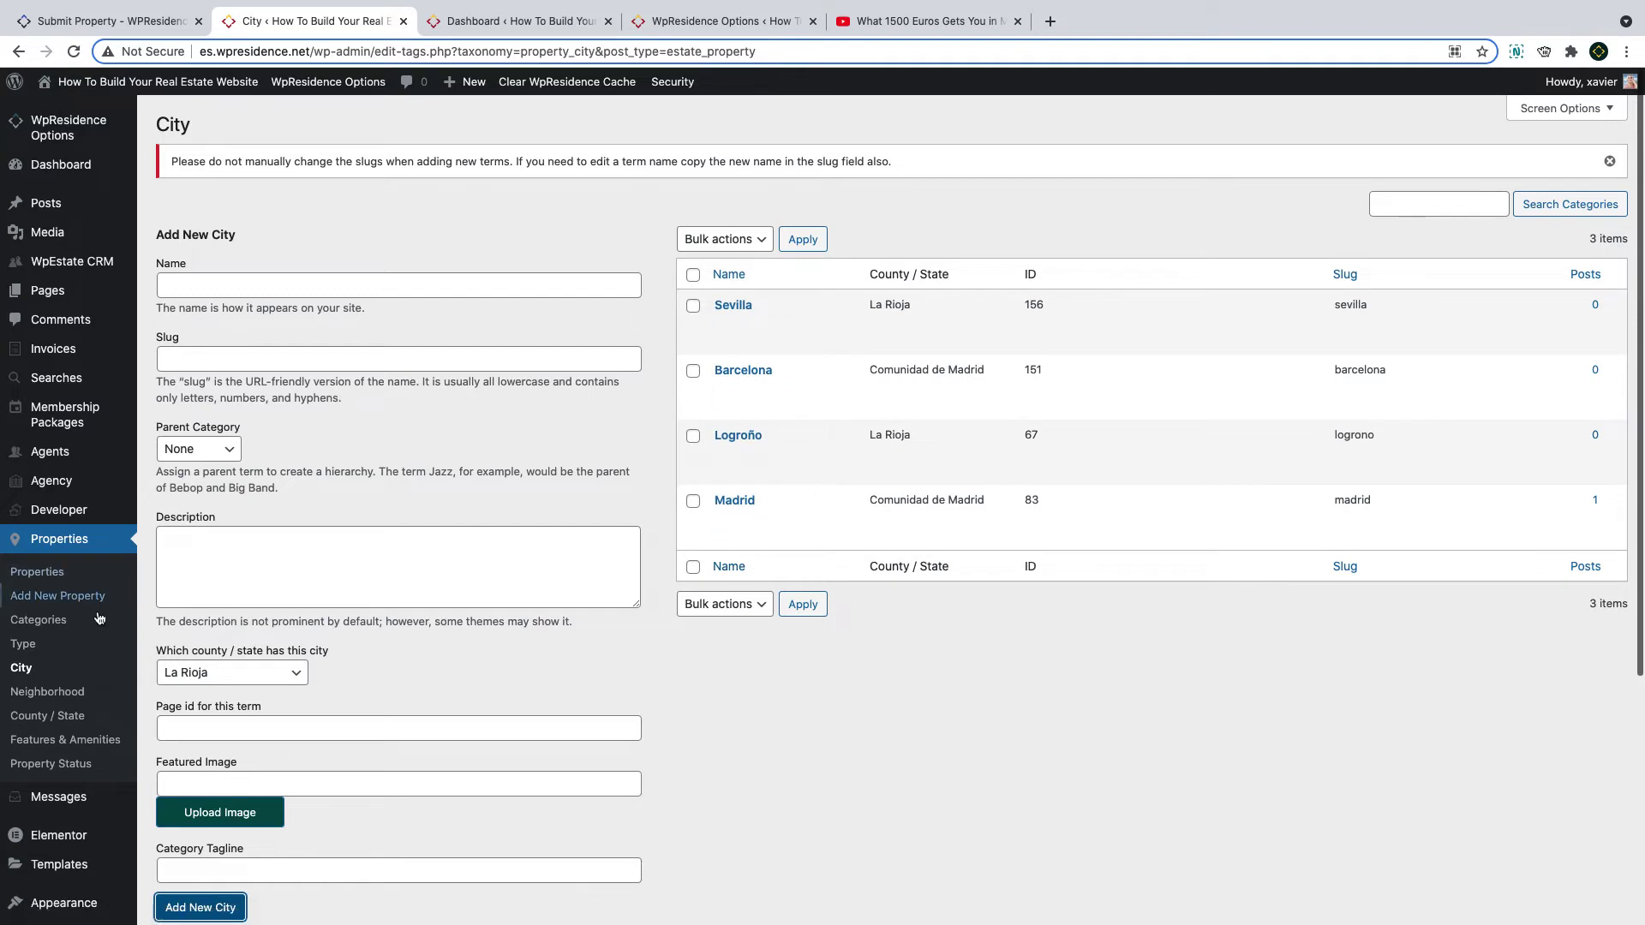
left_click(45, 716)
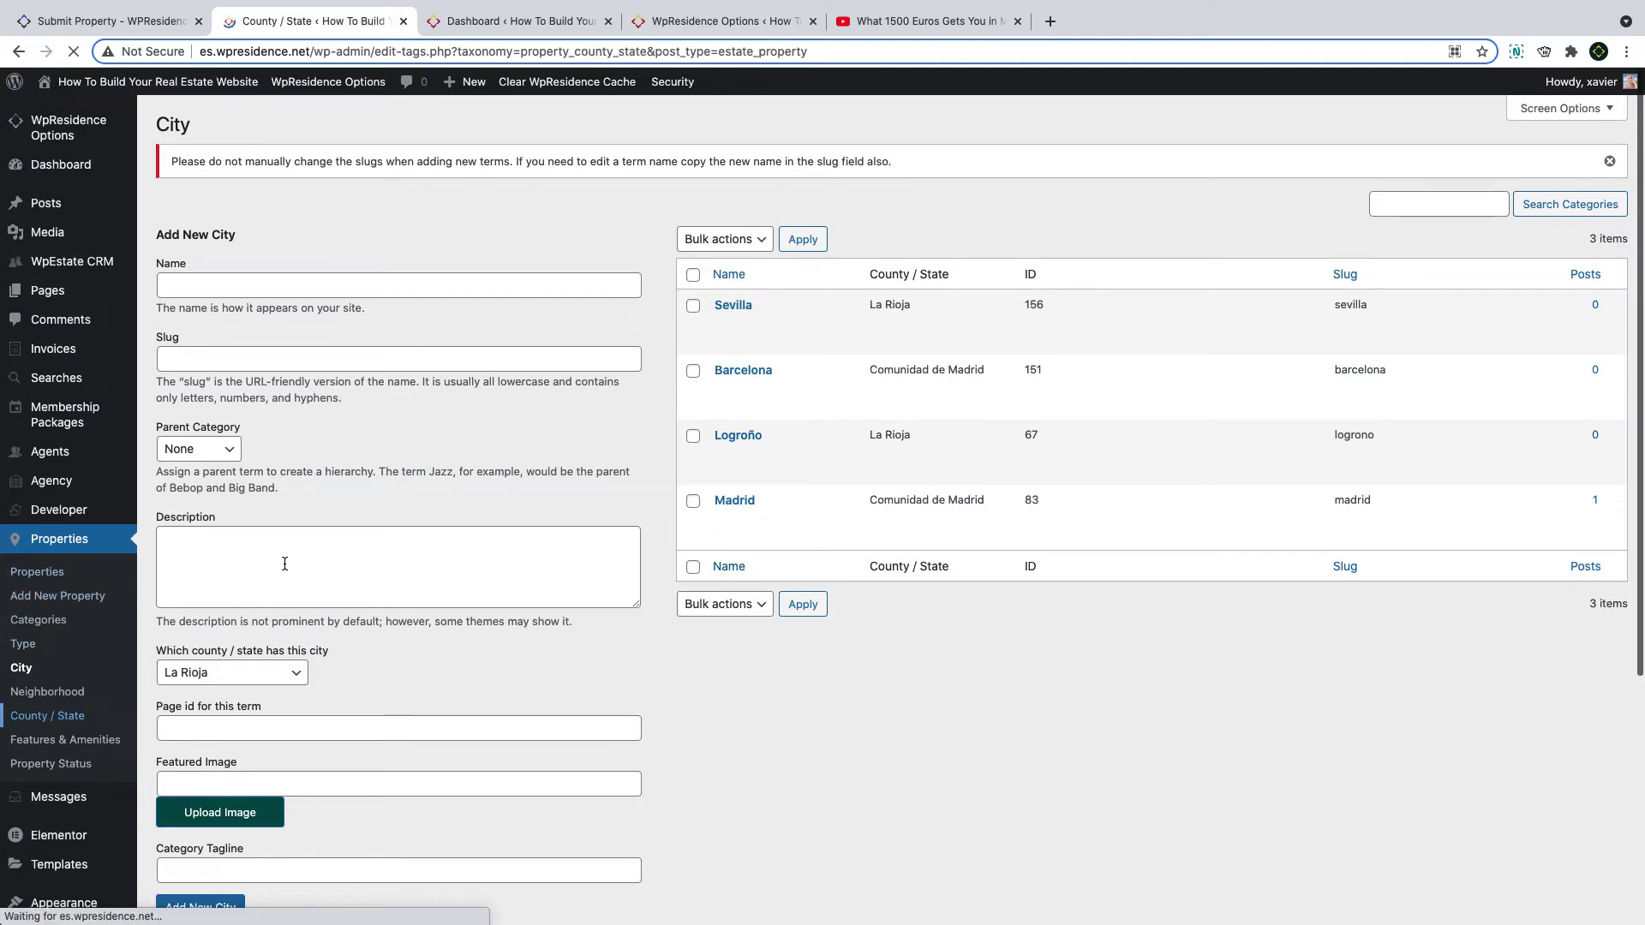
Visit the Neighborhood page and check its city dropdown without changing anything
left_click(206, 283)
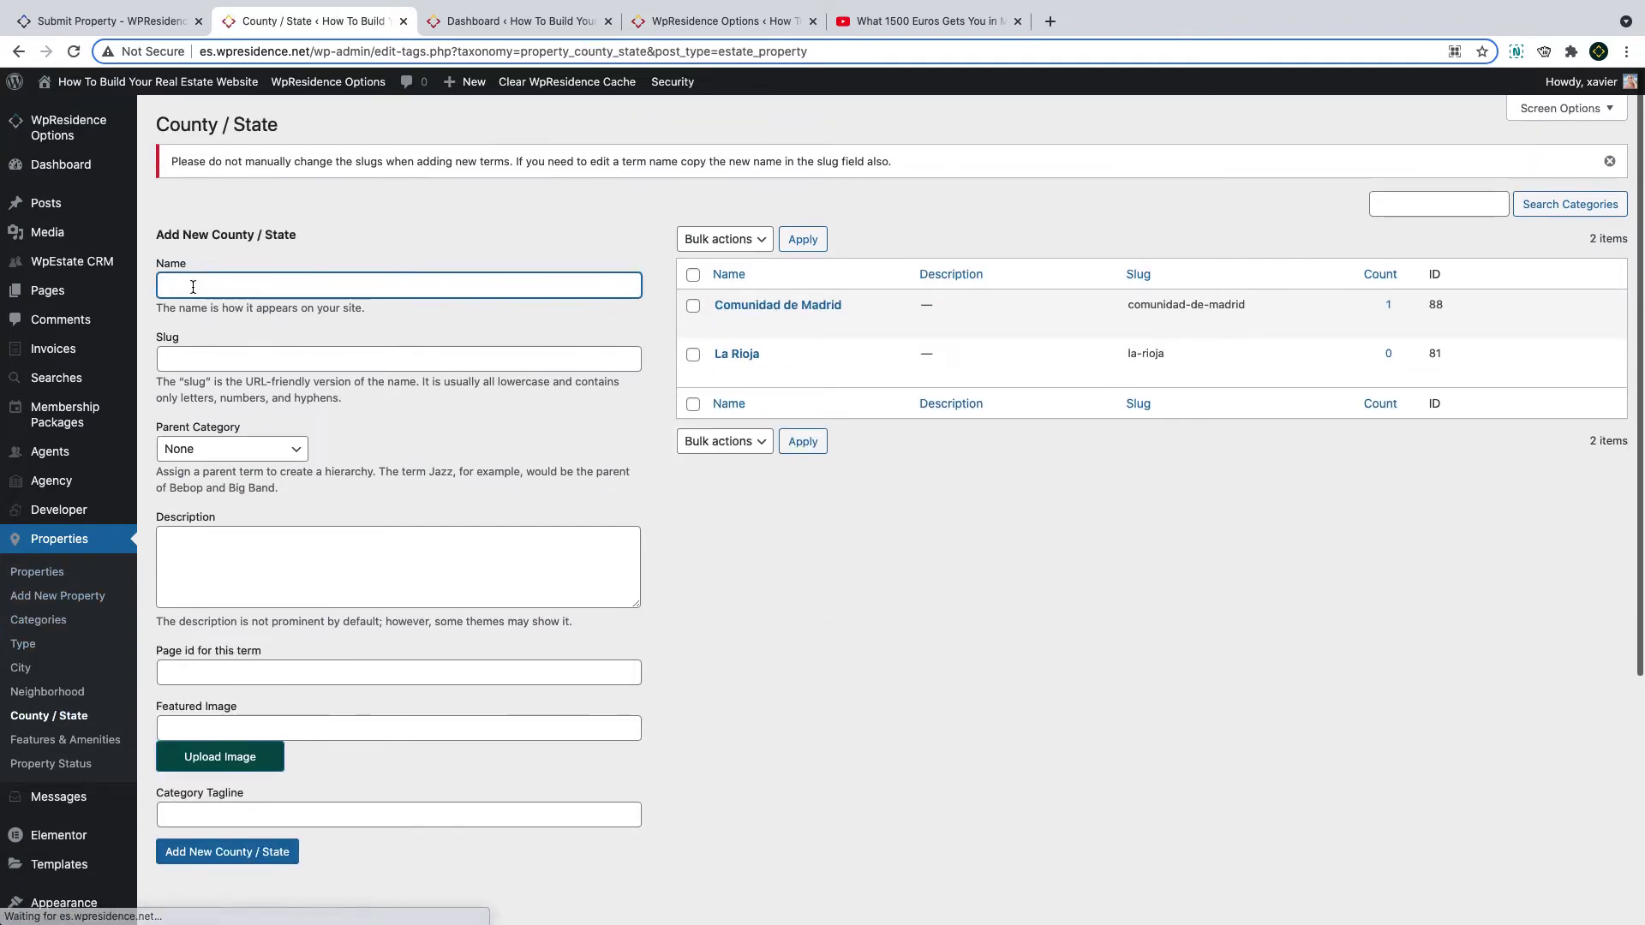
left_click(49, 691)
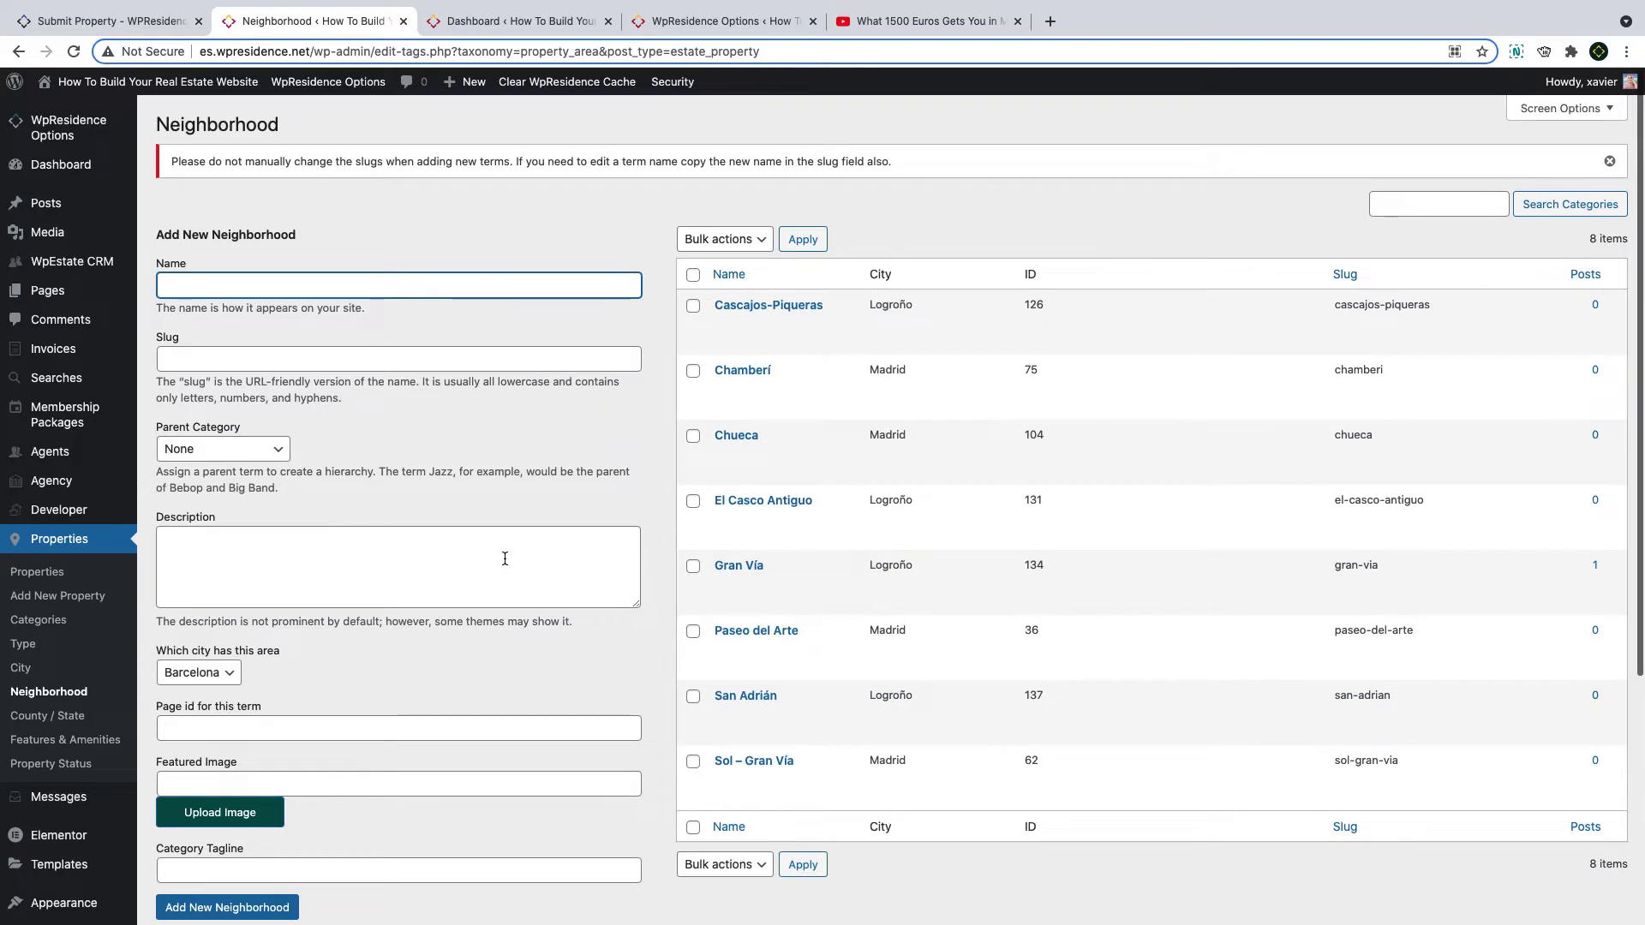
left_click(195, 678)
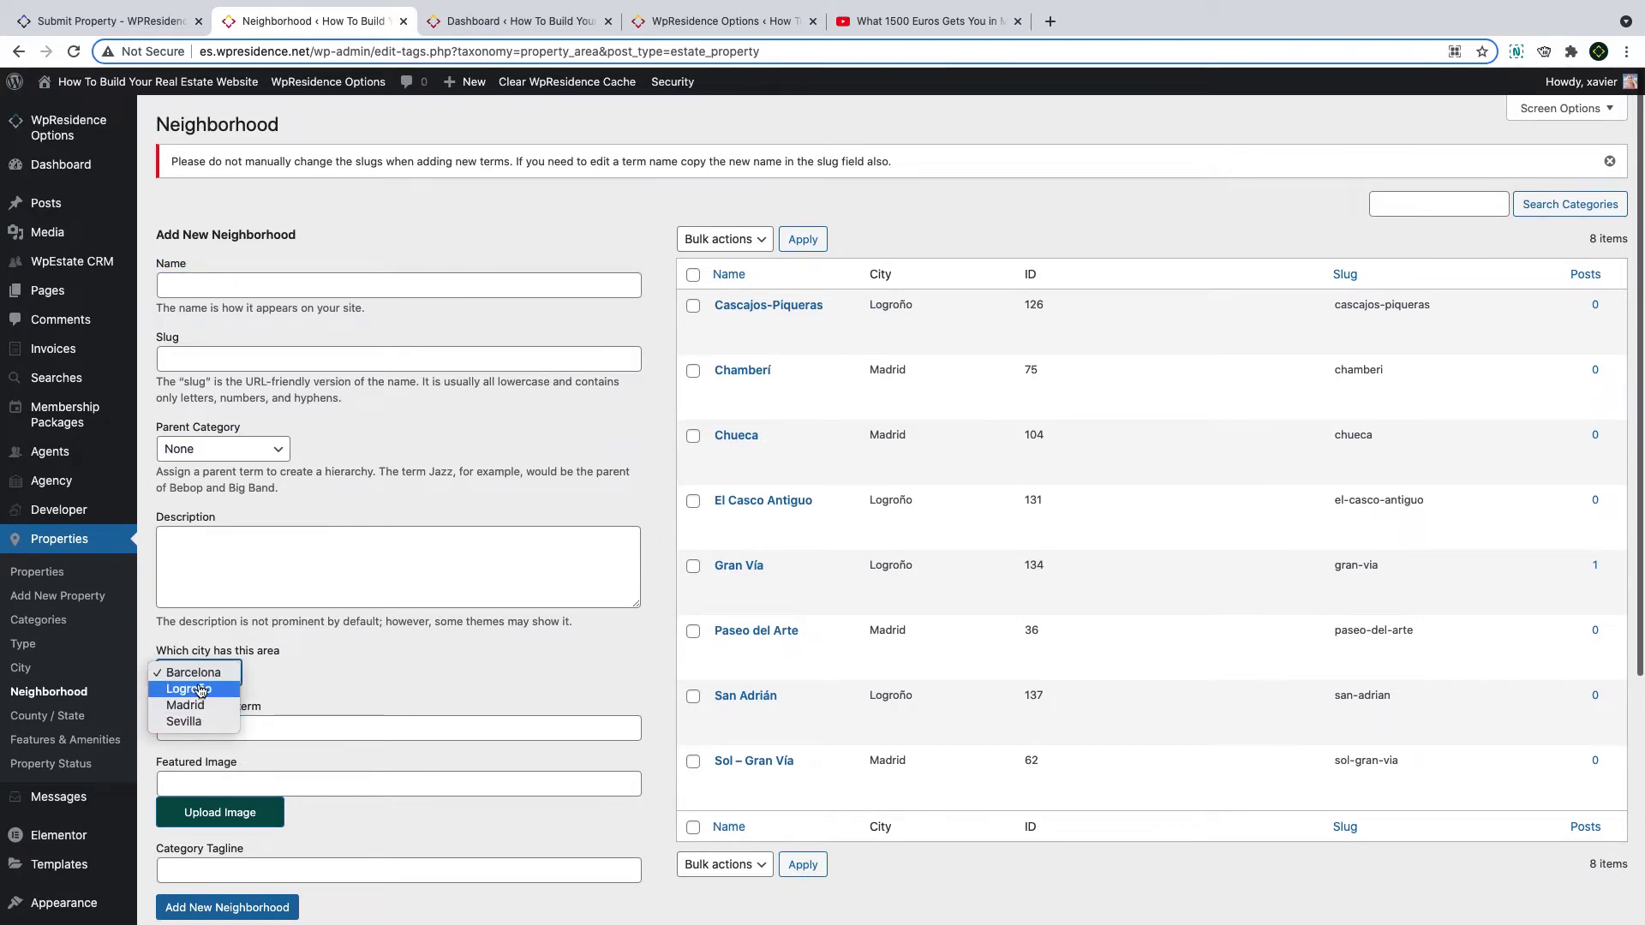
left_click(193, 672)
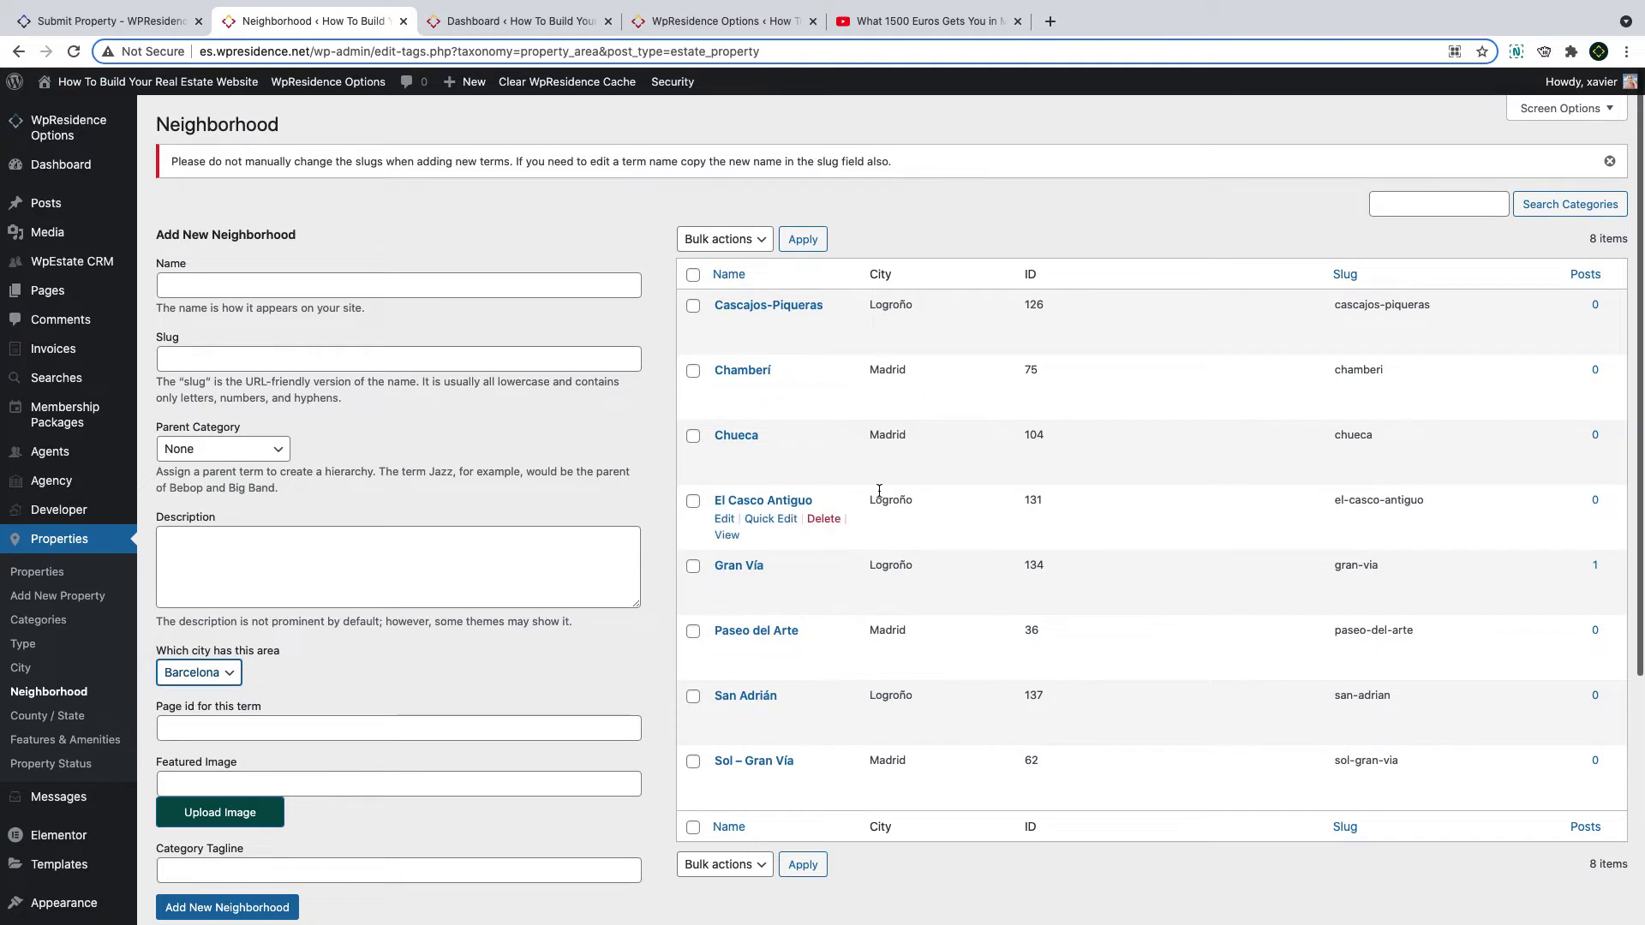
left_click(95, 735)
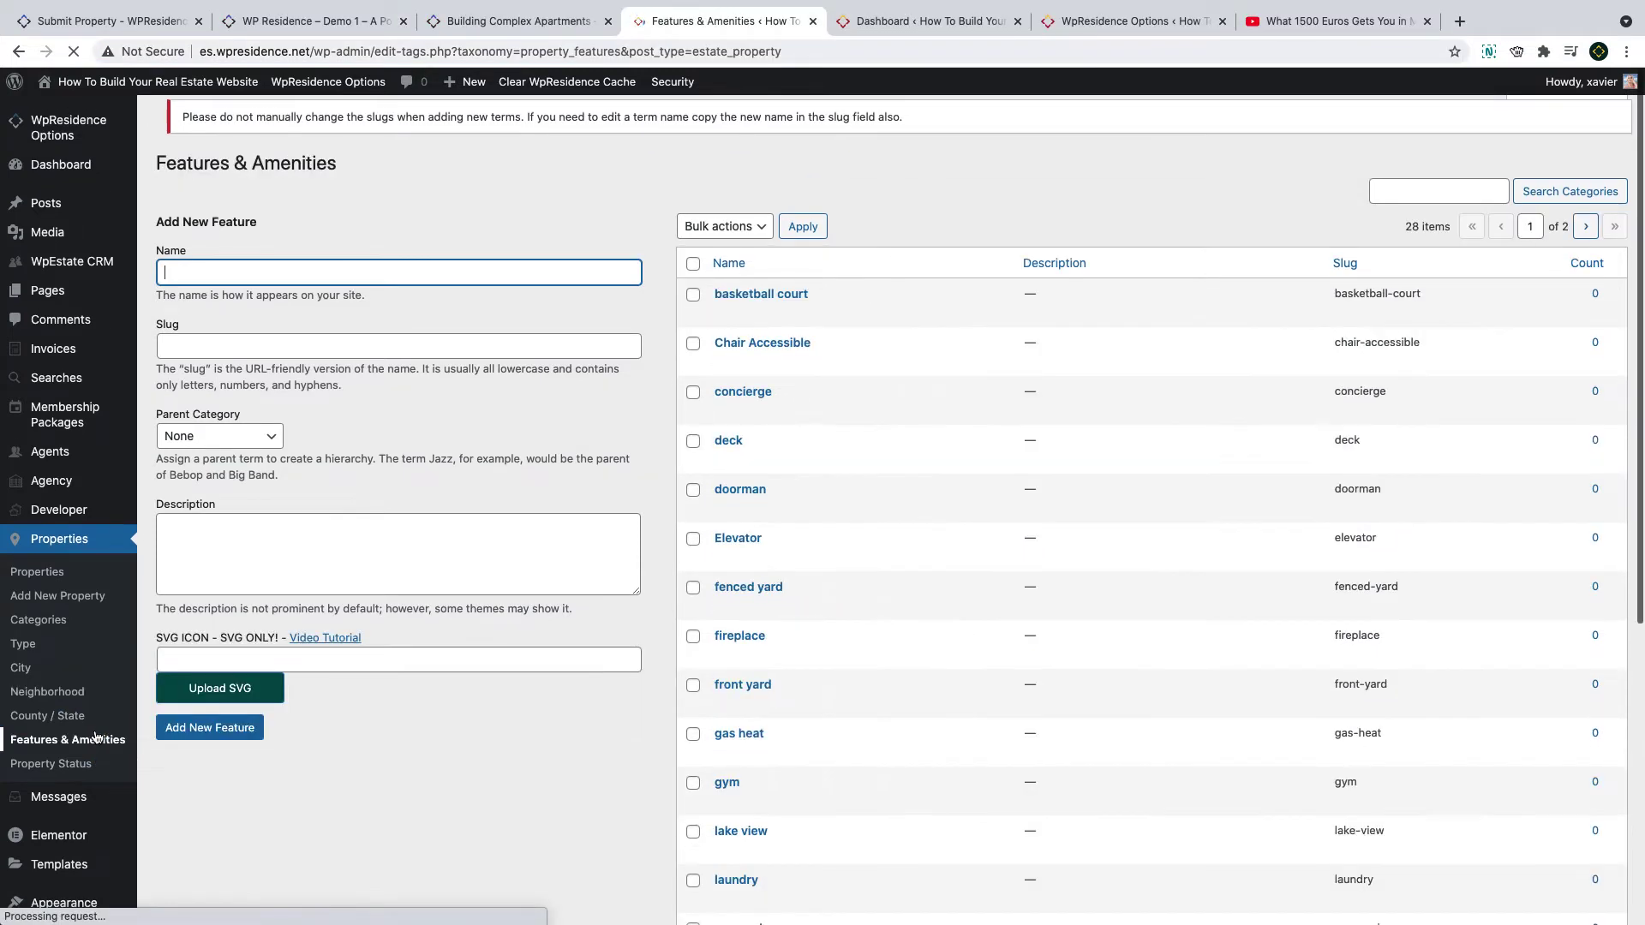
scroll(771, 618, "down", 3)
scroll(772, 618, "down", 3)
left_click_drag(824, 522, 718, 529)
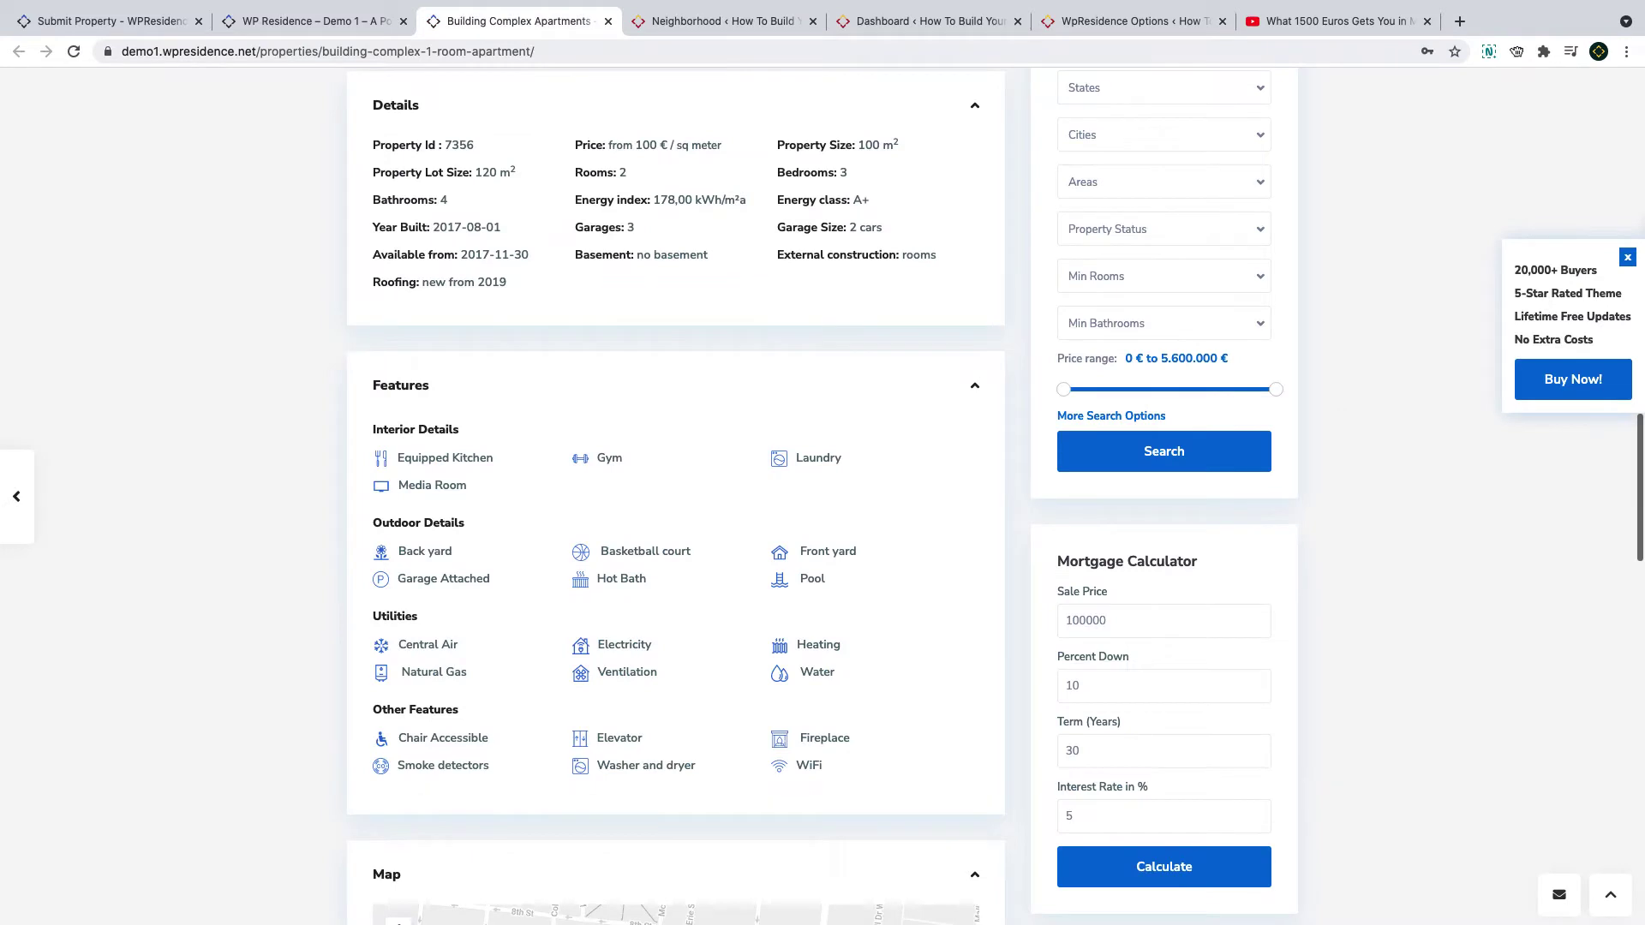
left_click_drag(506, 467, 371, 434)
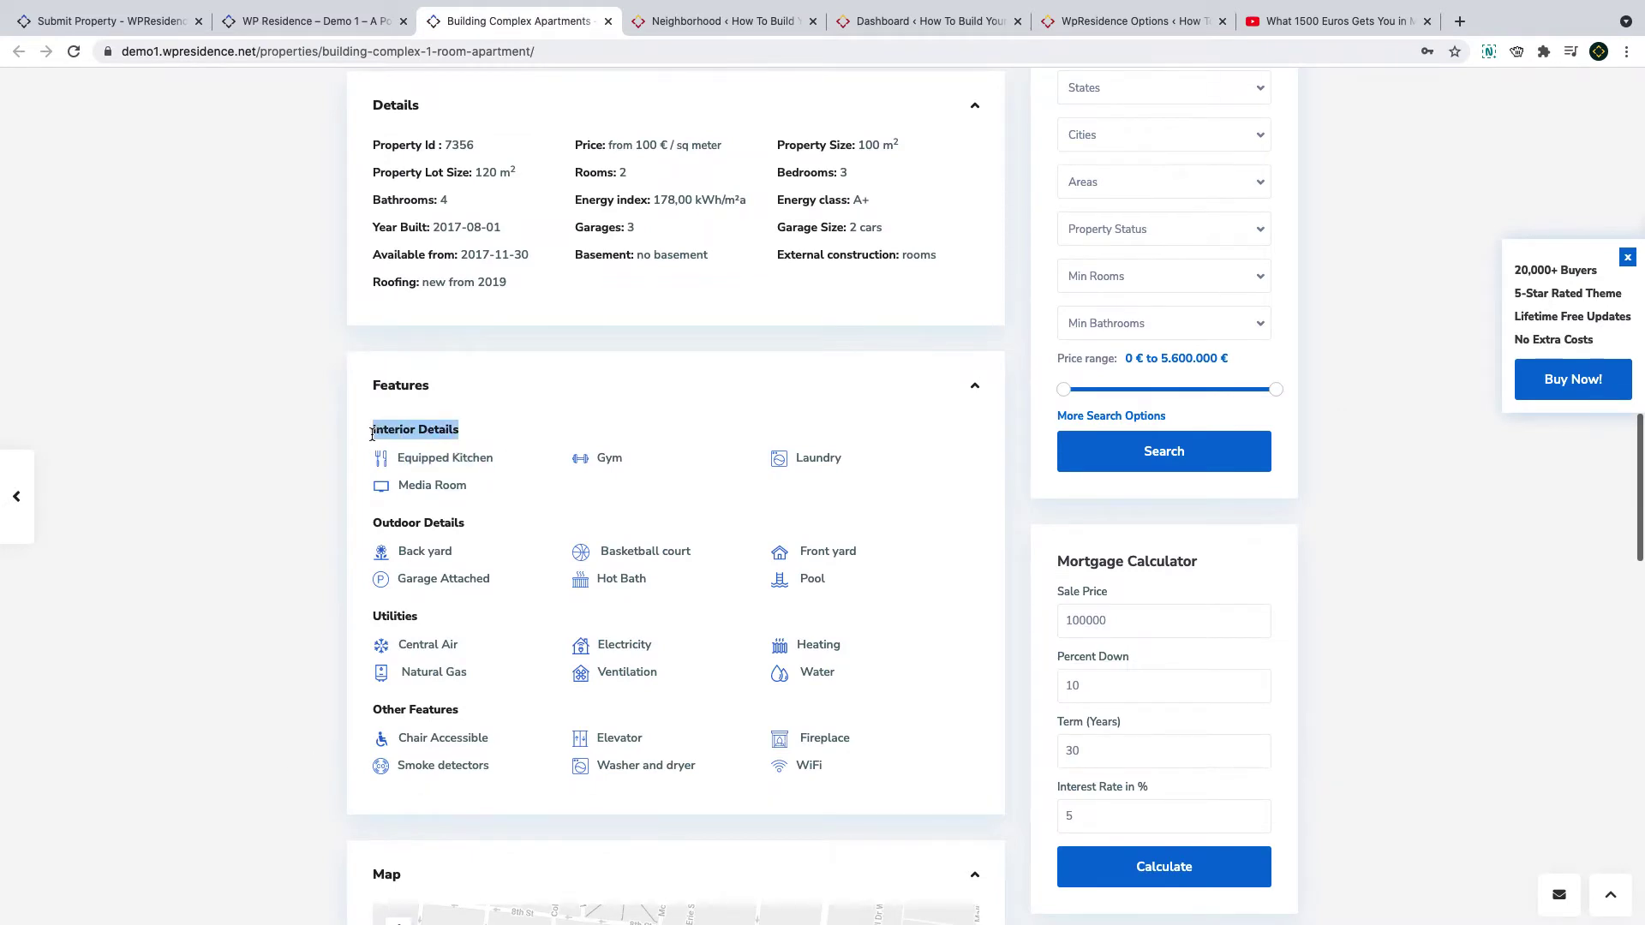
left_click_drag(471, 494, 400, 490)
left_click_drag(496, 577, 397, 582)
scroll(481, 543, "down", 1)
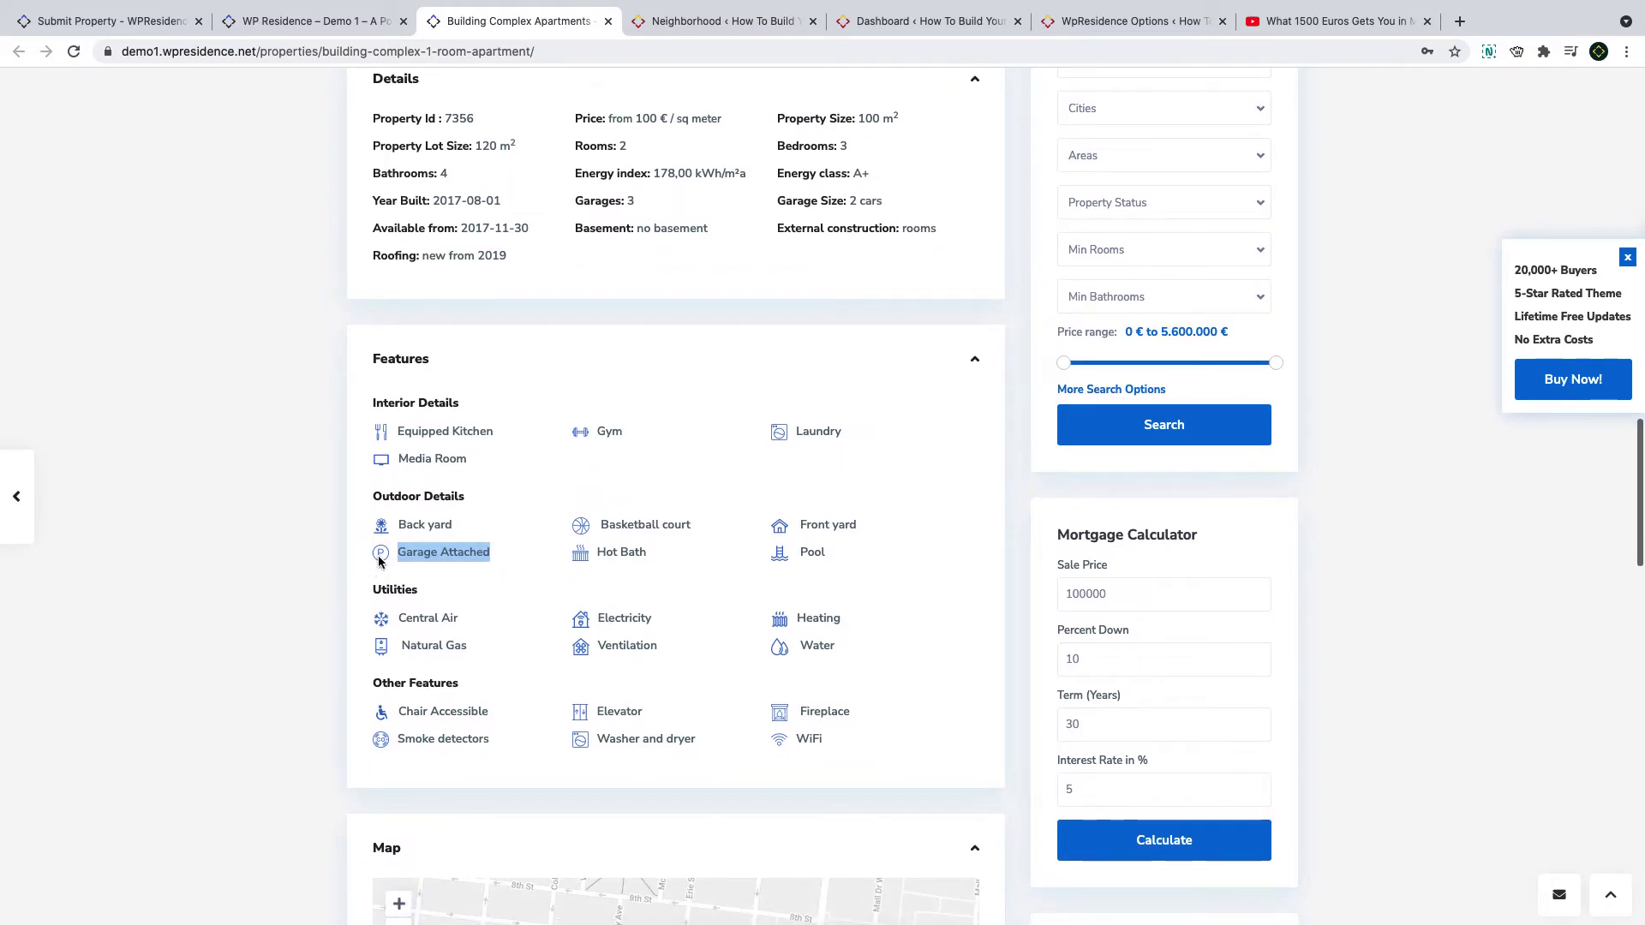
key("ctrl+Tab")
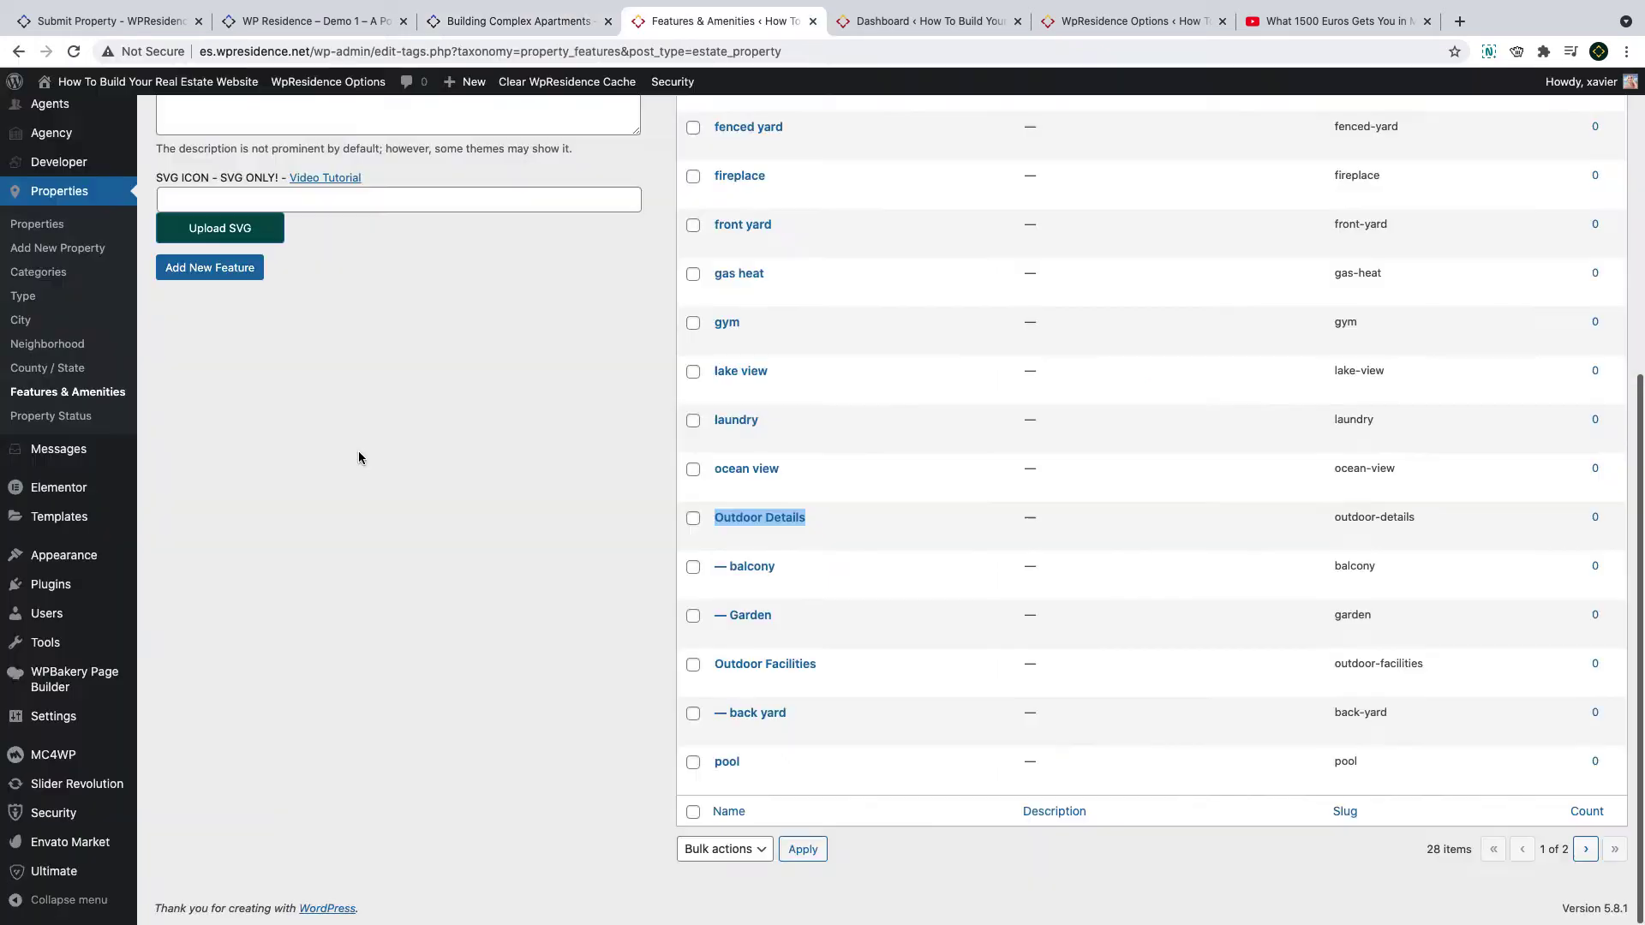
scroll(358, 450, "up", 10)
Add 'Interior details' as a new feature, then open Elevator for editing
left_click(246, 293)
type("Interior details")
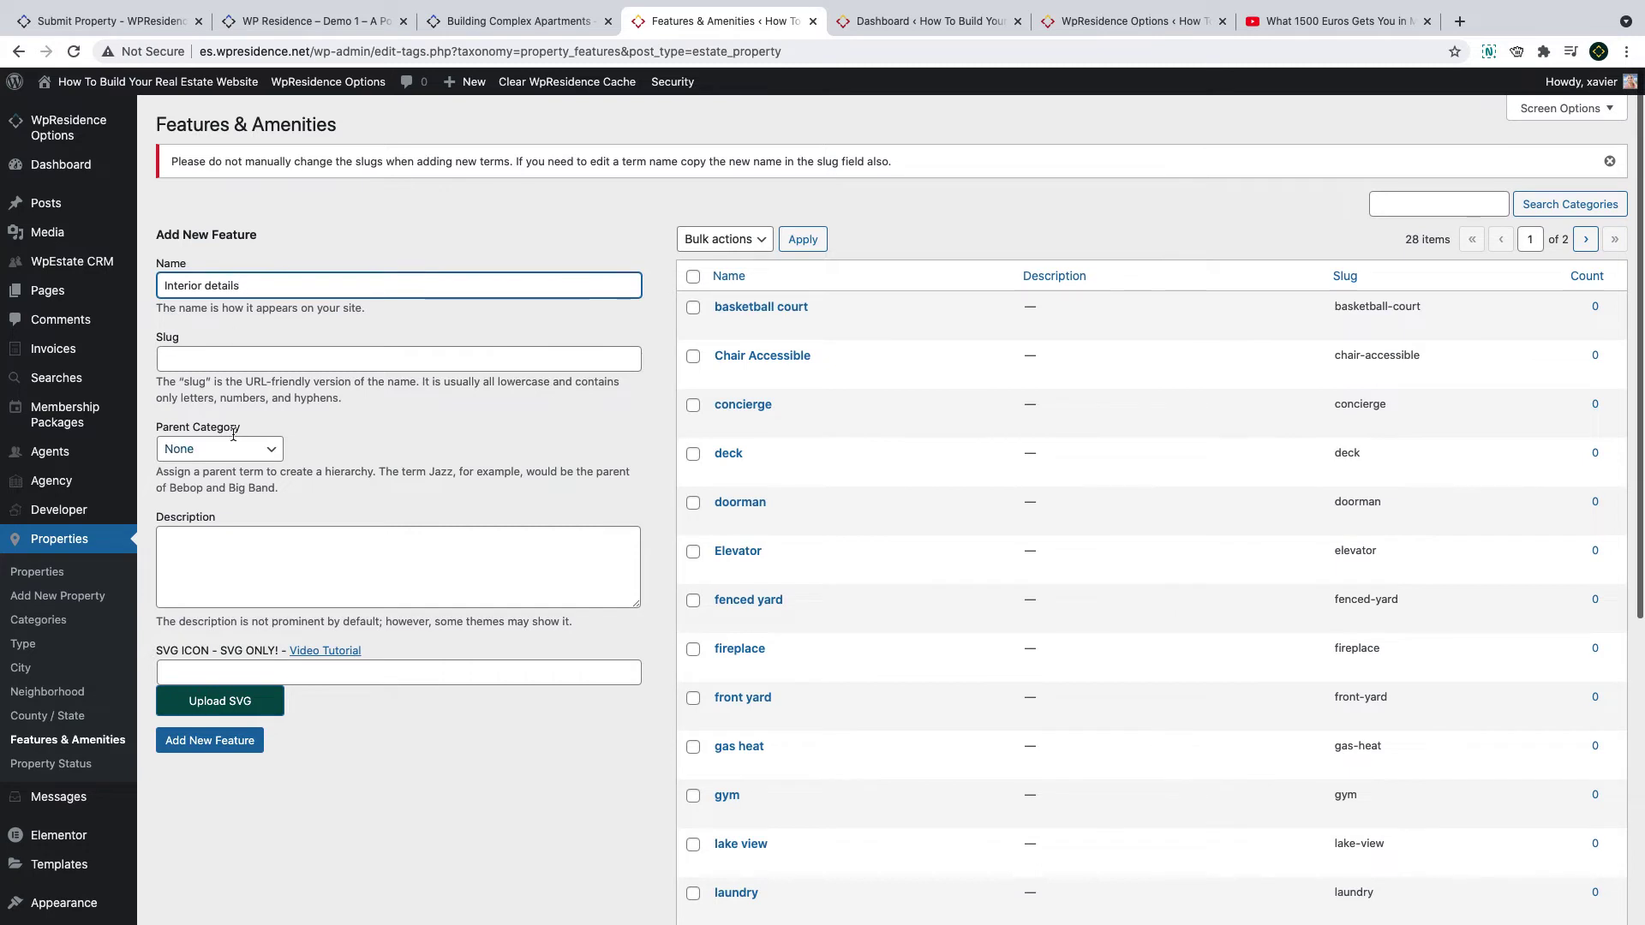
left_click(254, 744)
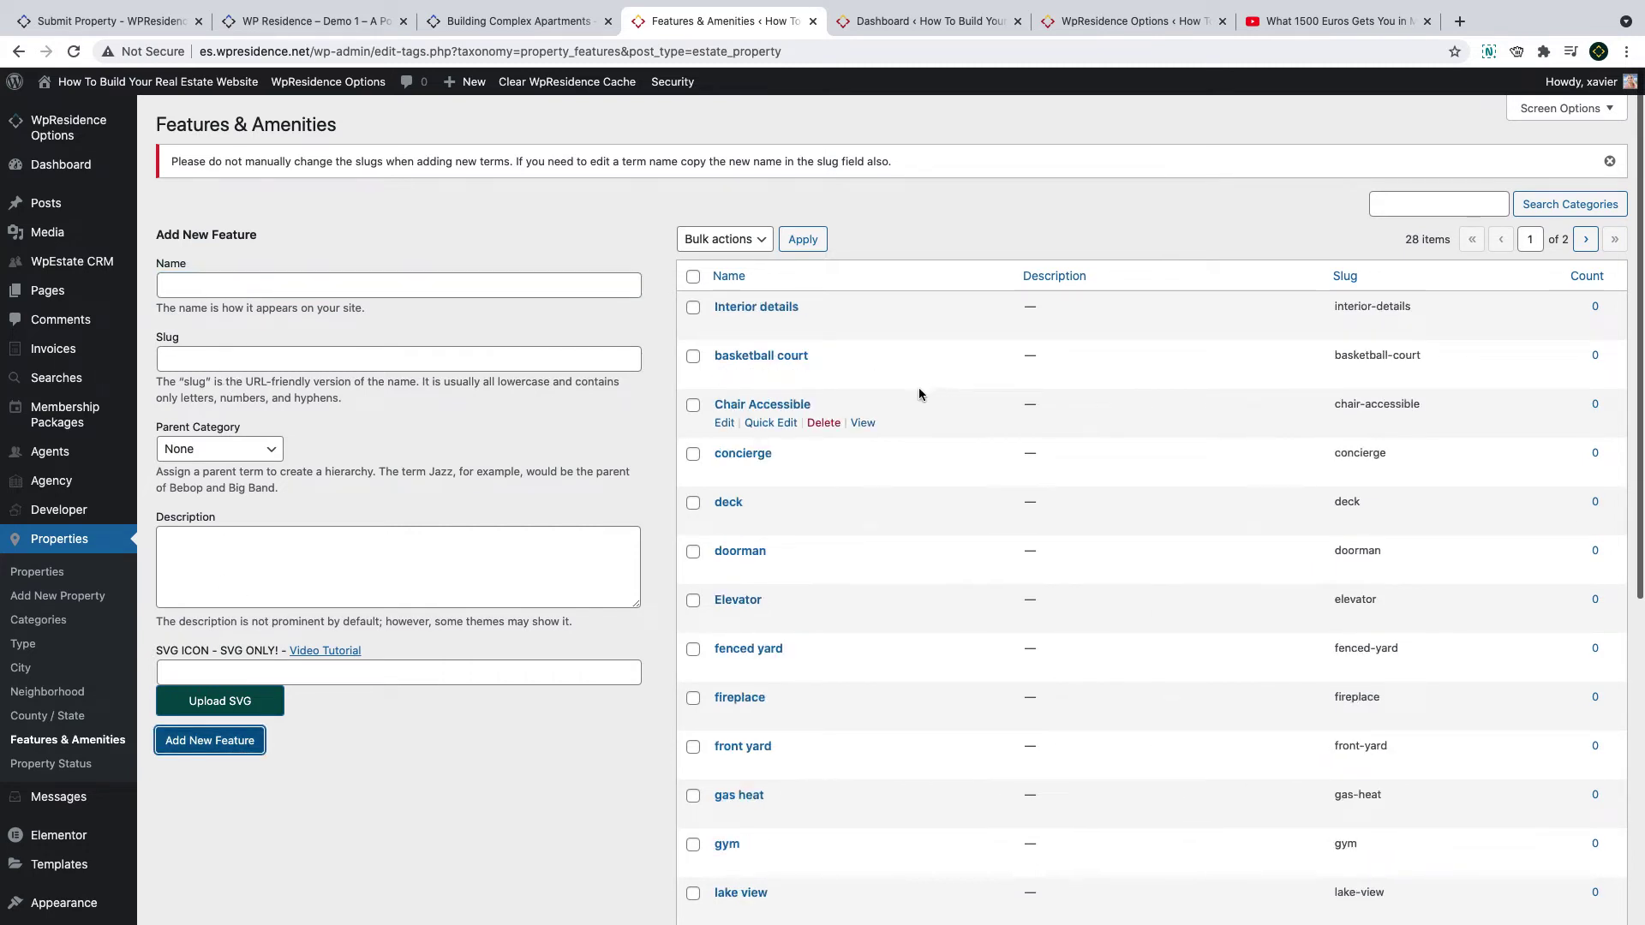
left_click(723, 619)
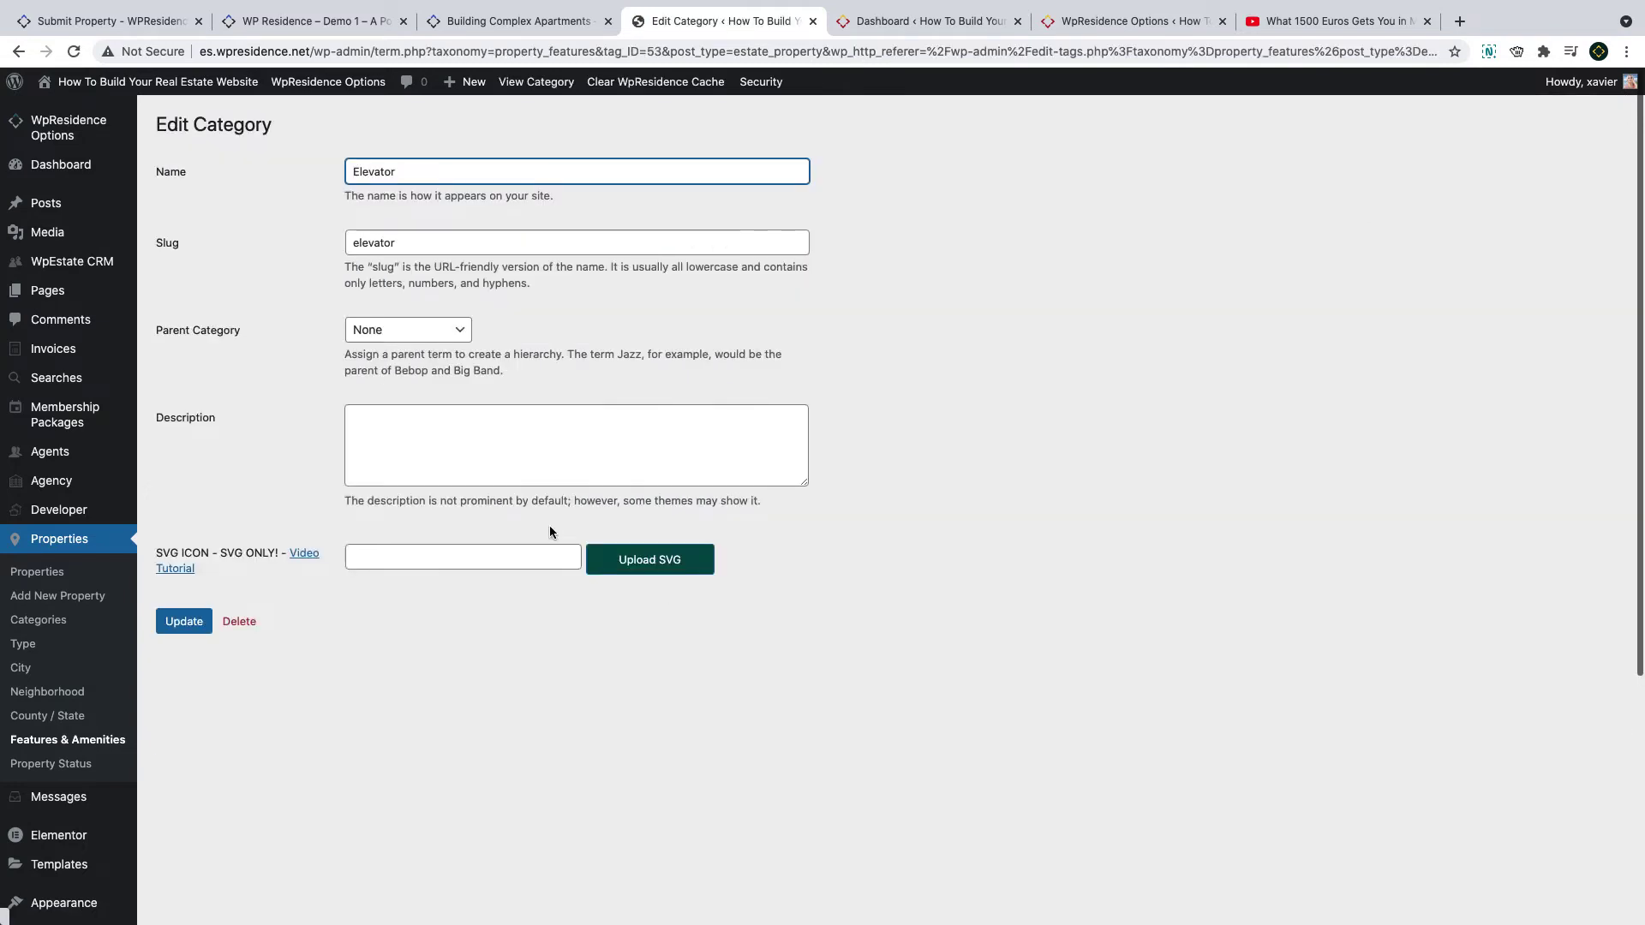
Set Interior details as Elevator's parent feature
left_click(405, 329)
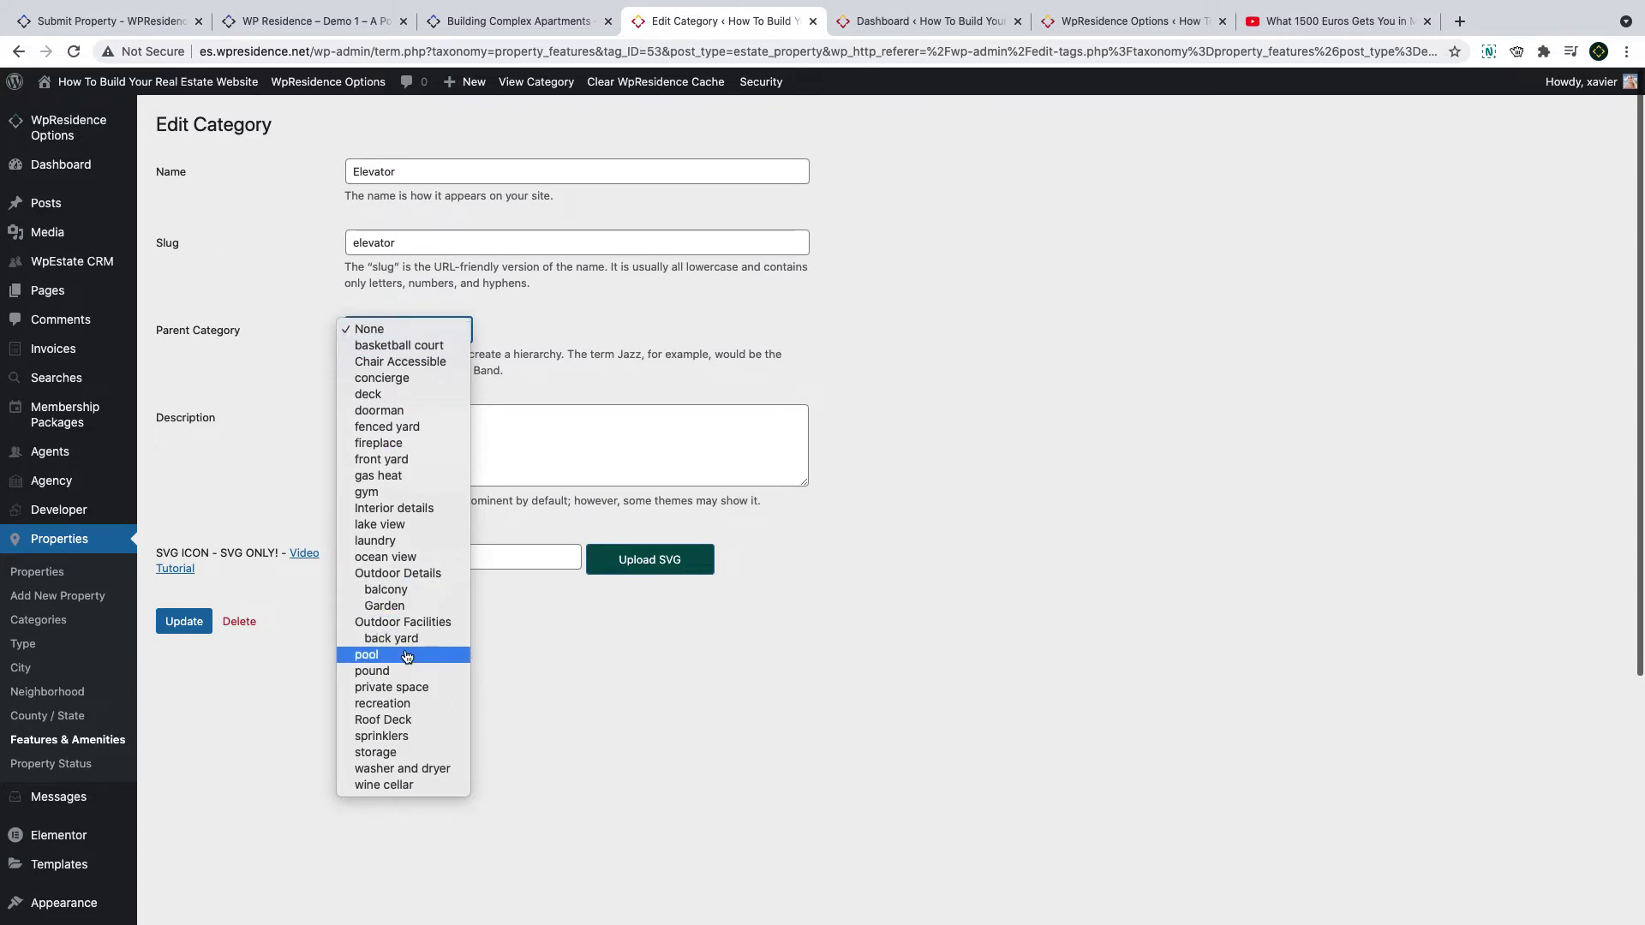
left_click(412, 509)
left_click(447, 436)
Attach icon_bar-1.svg as Elevator's icon and save the feature
left_click(439, 557)
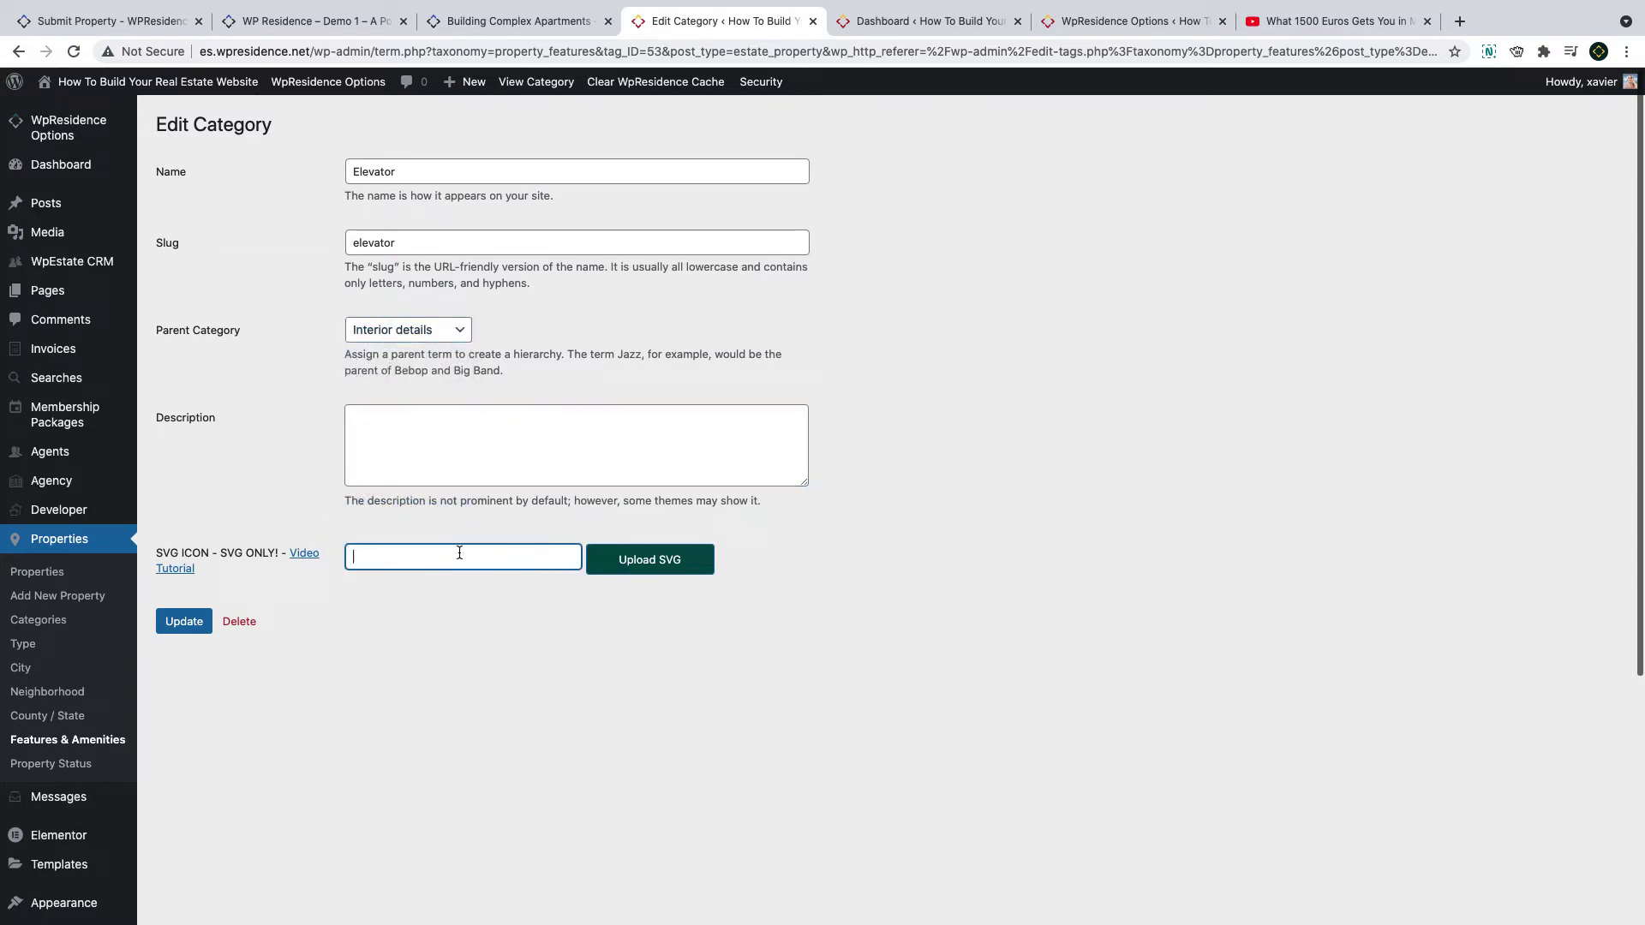
left_click(642, 569)
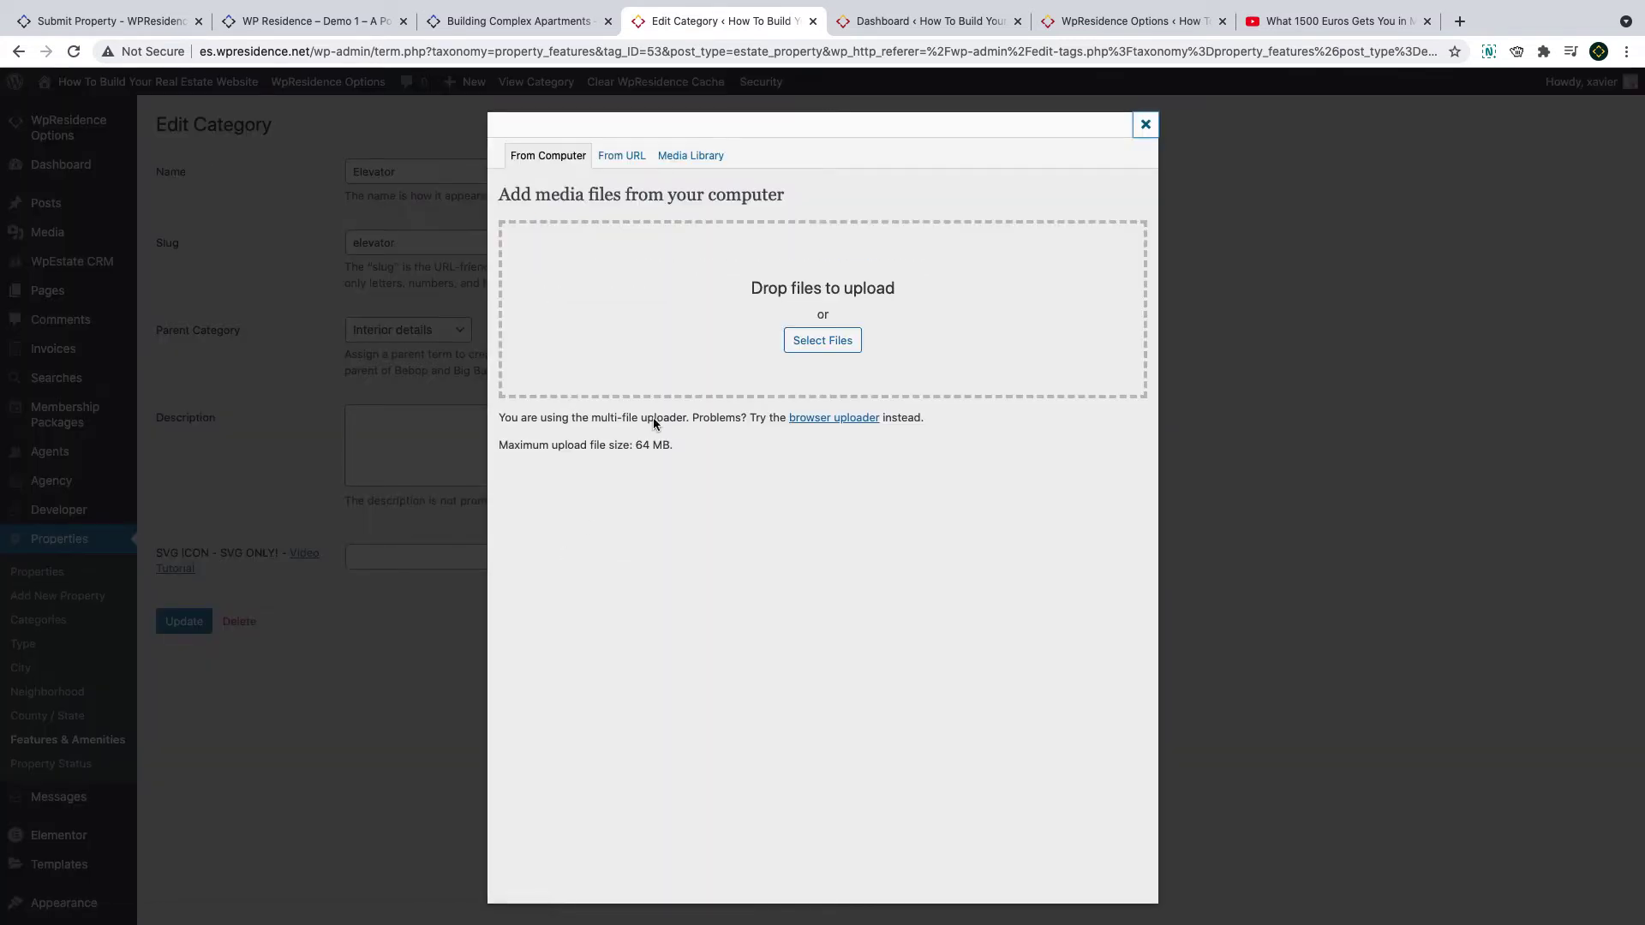
left_click(690, 155)
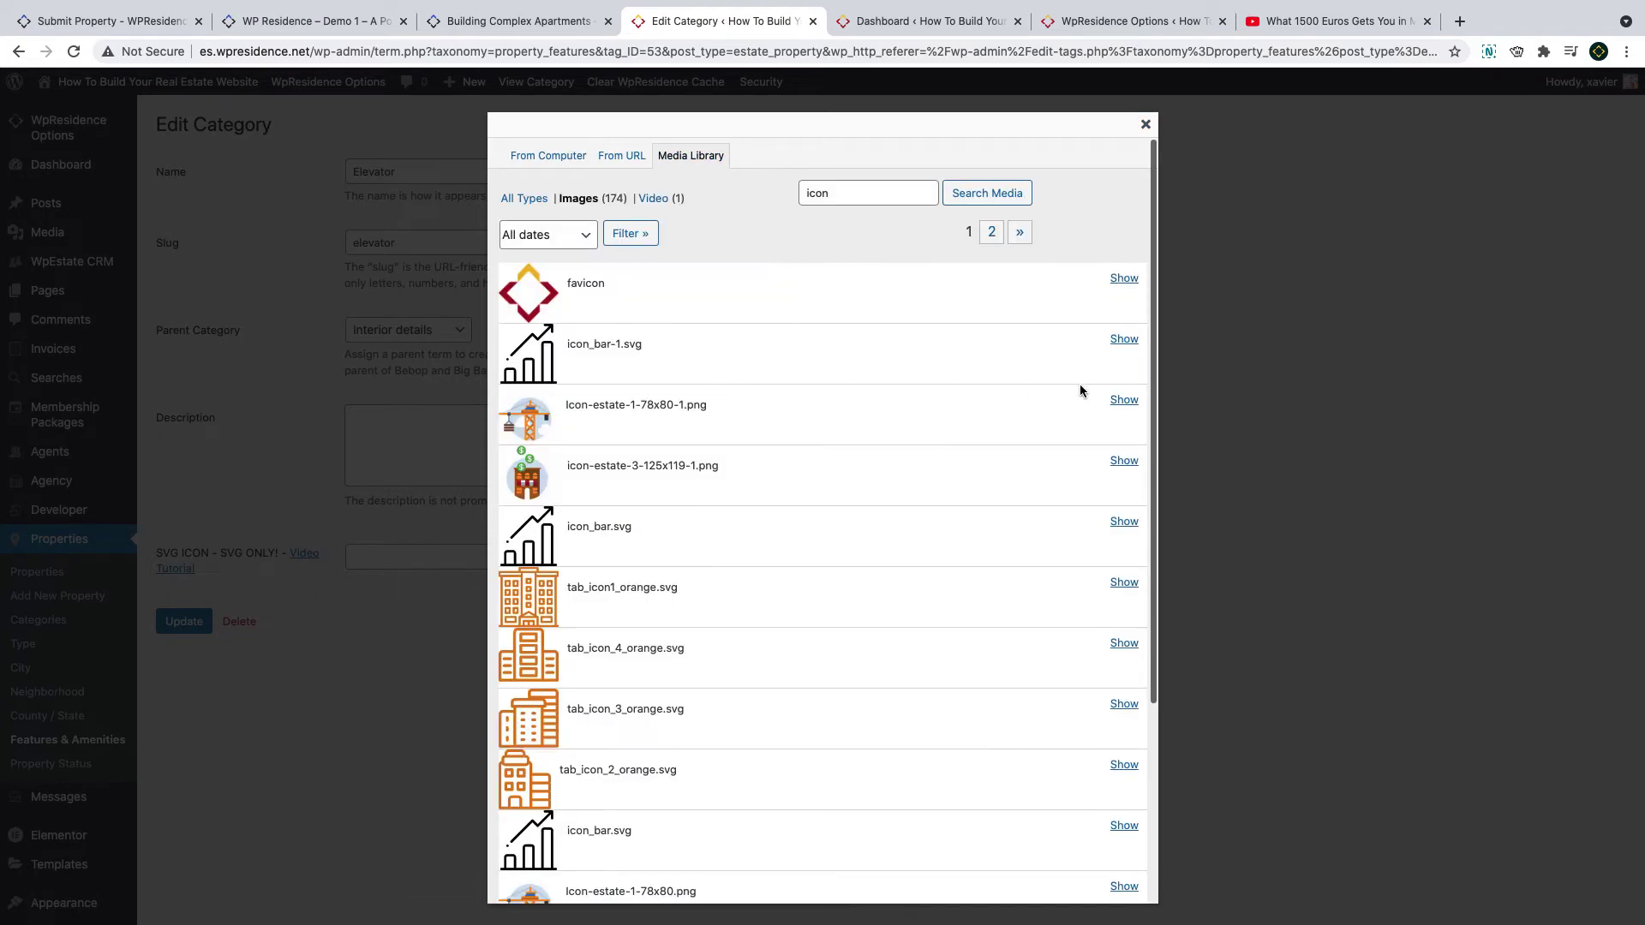
left_click(1124, 340)
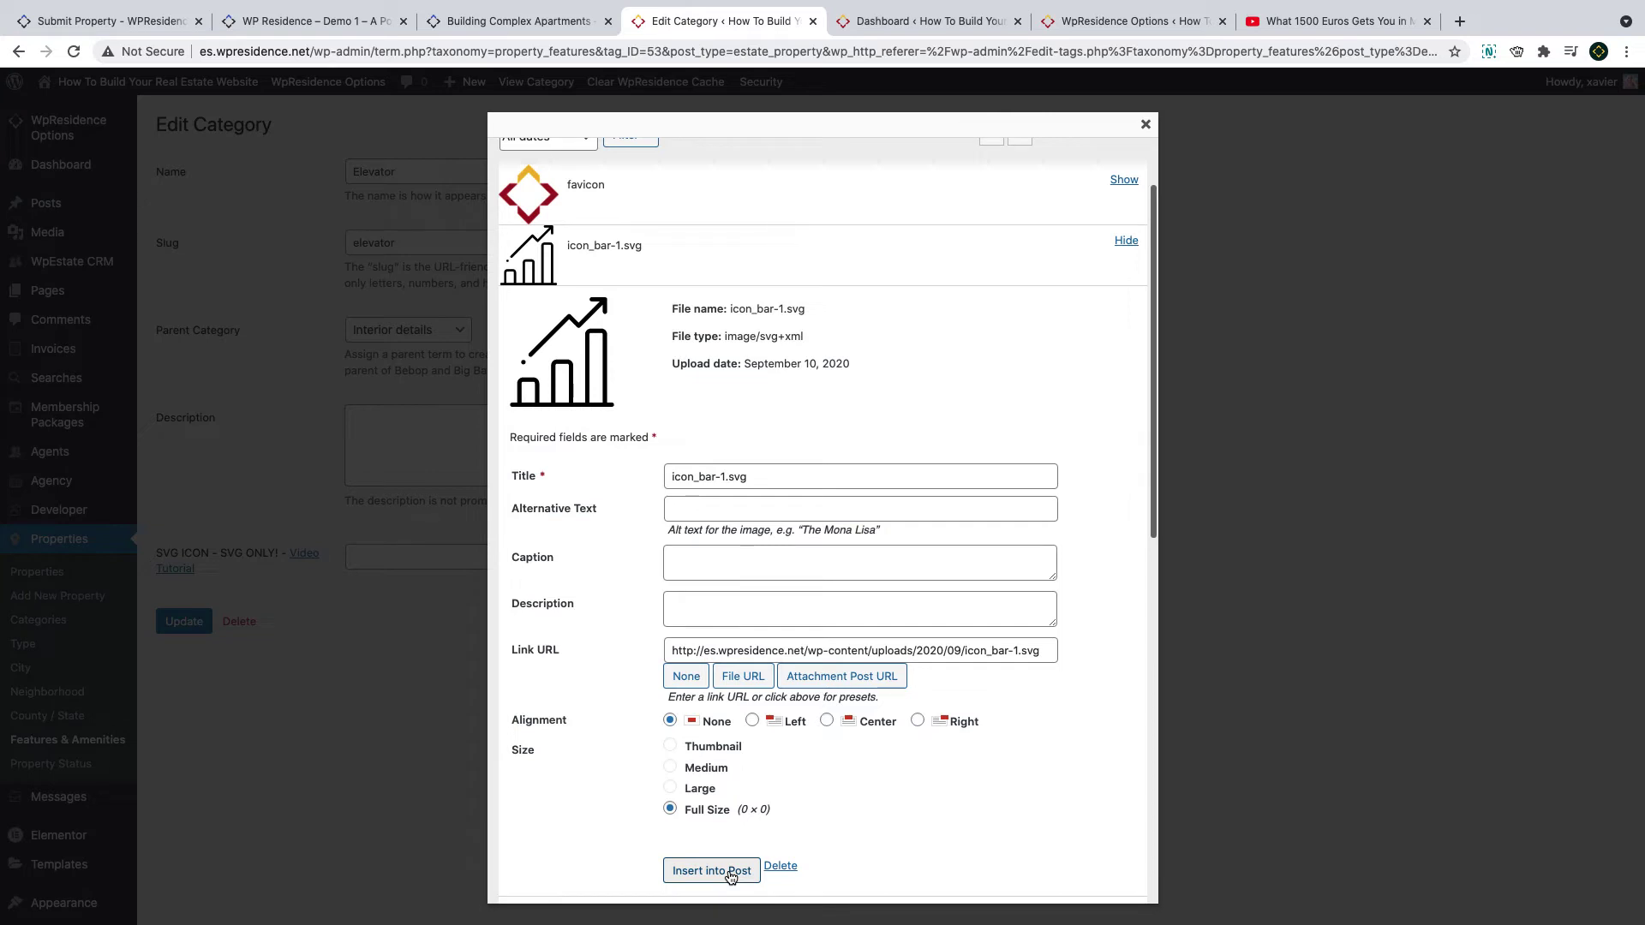
left_click(730, 875)
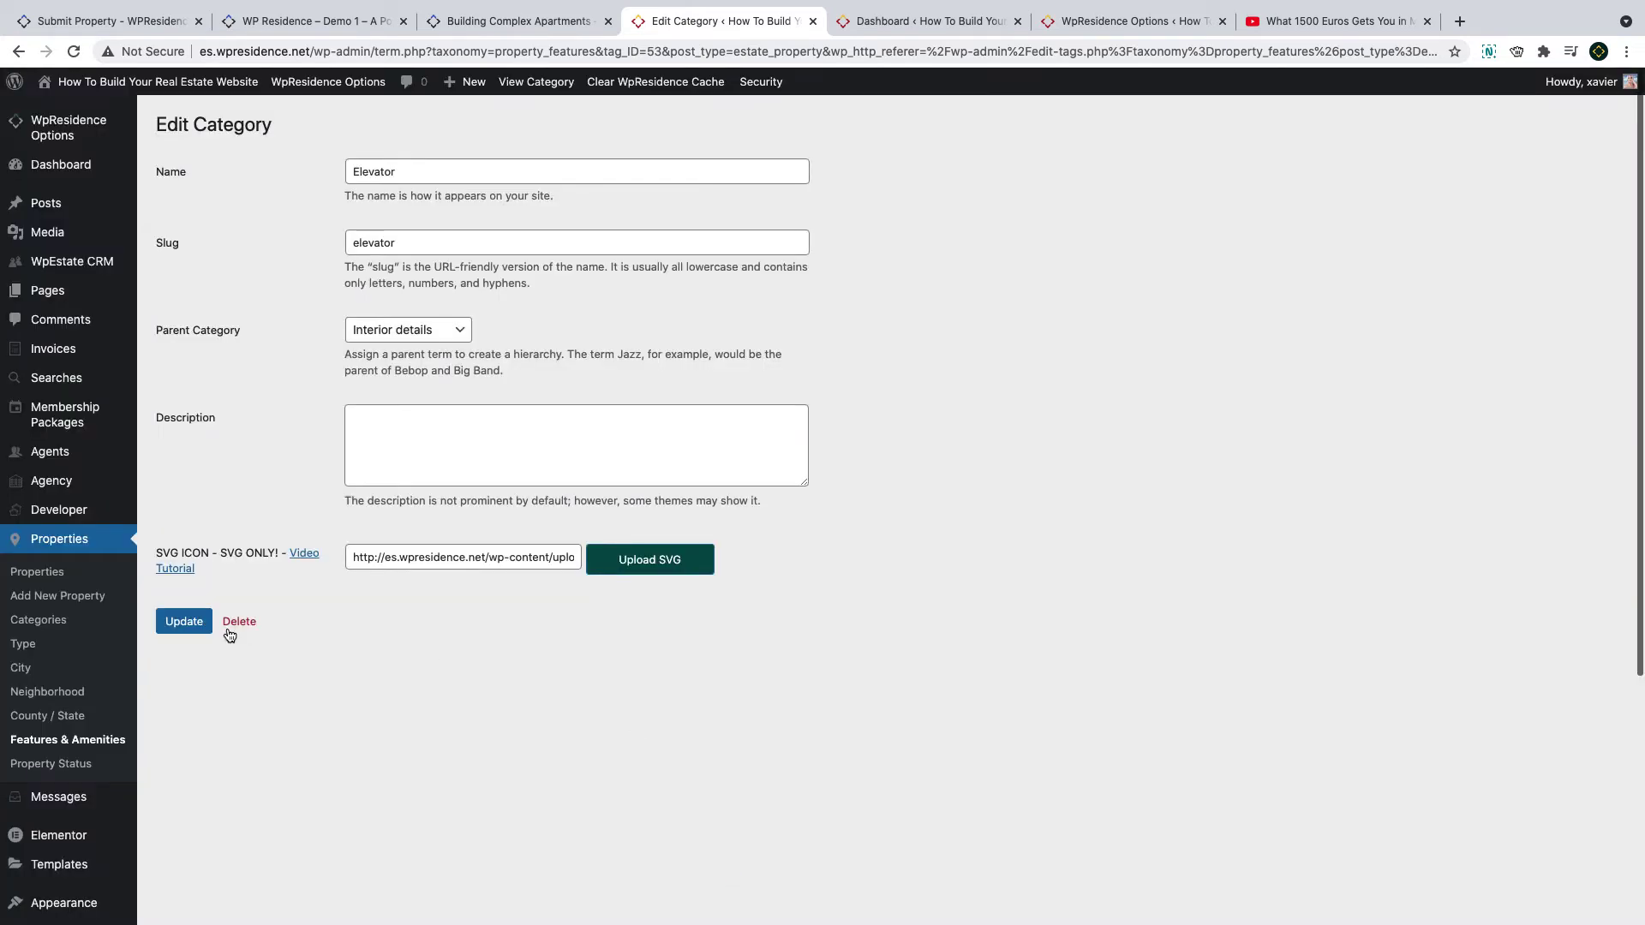
left_click(192, 632)
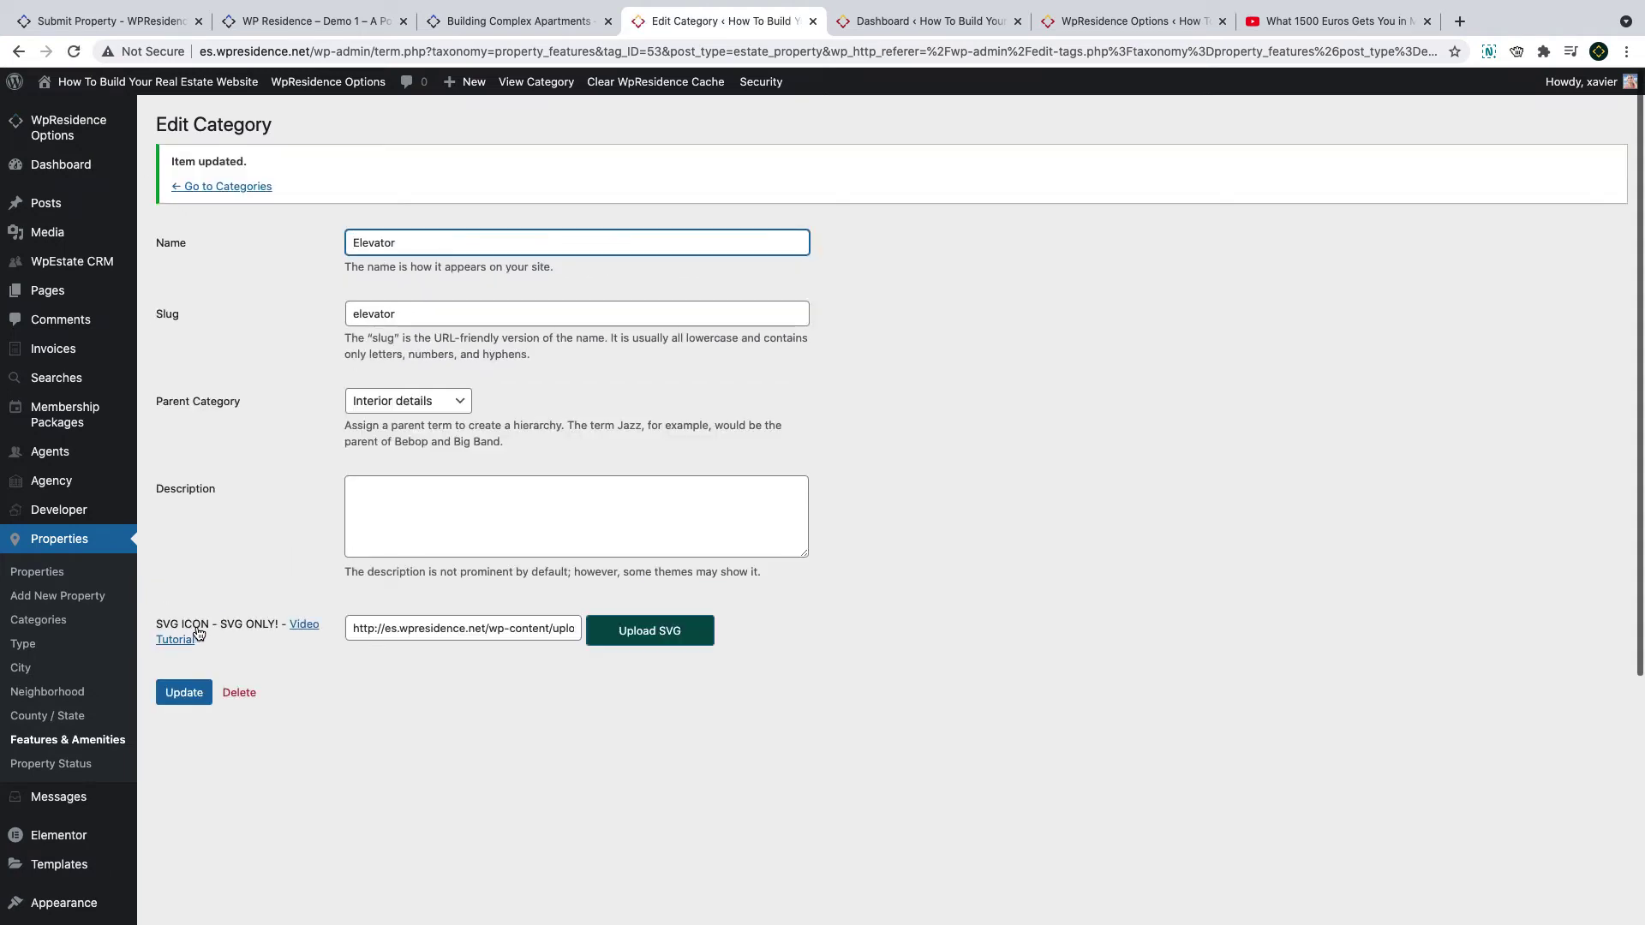
left_click(253, 187)
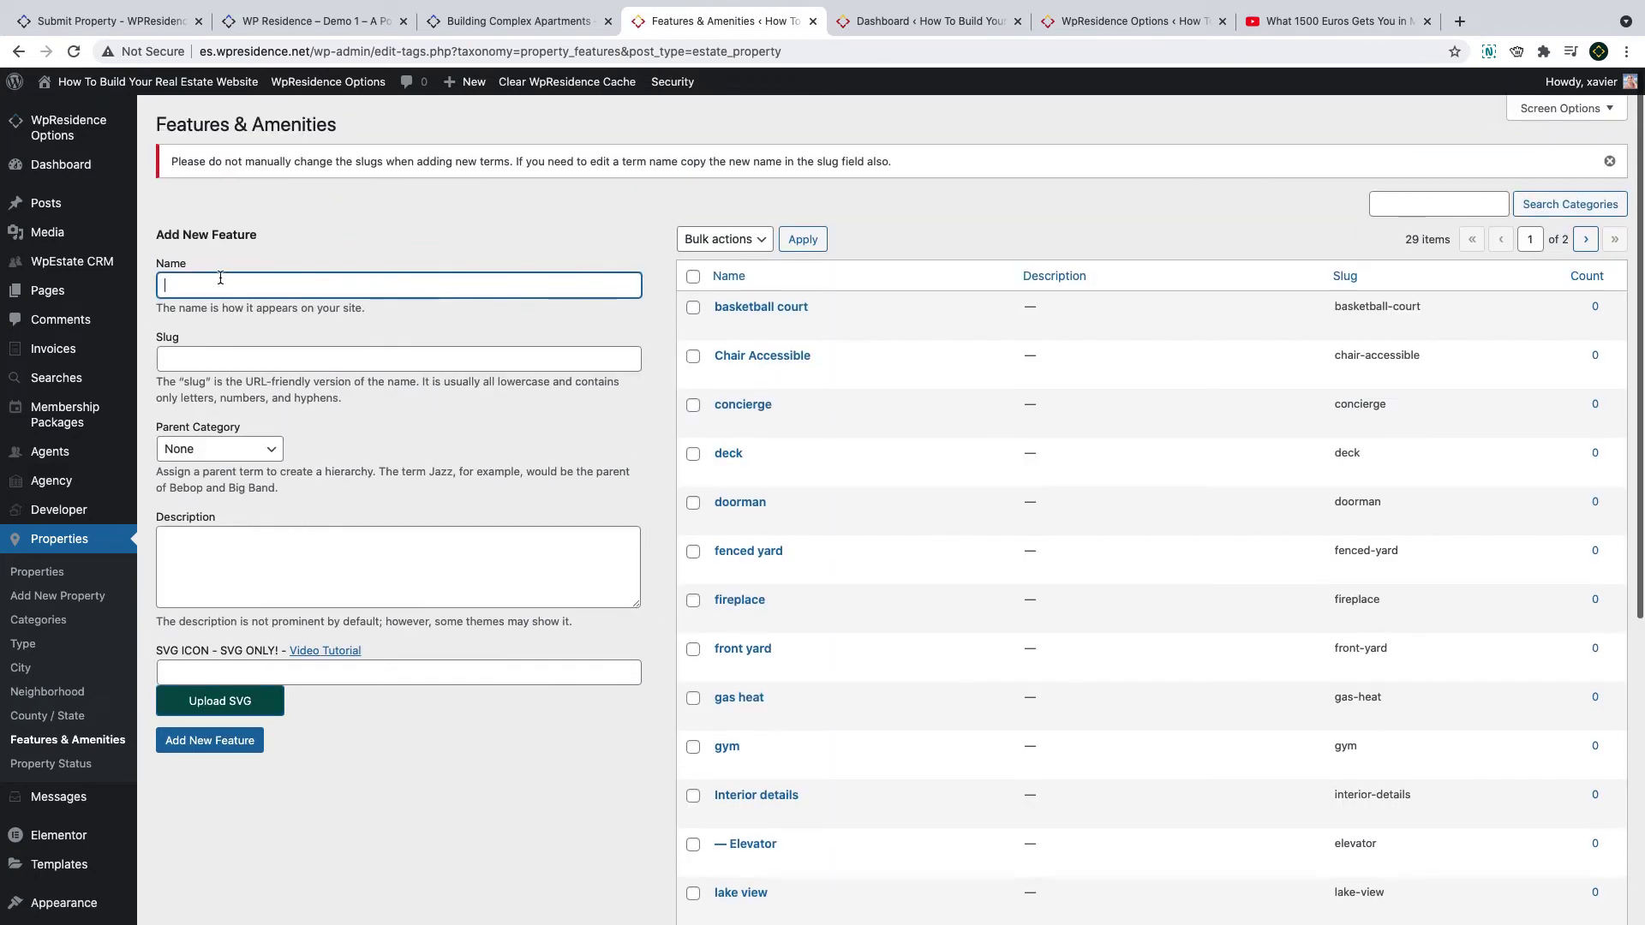
Create the Media Room feature under Interior details with the media_room.svg icon
type("Media Room")
left_click(252, 452)
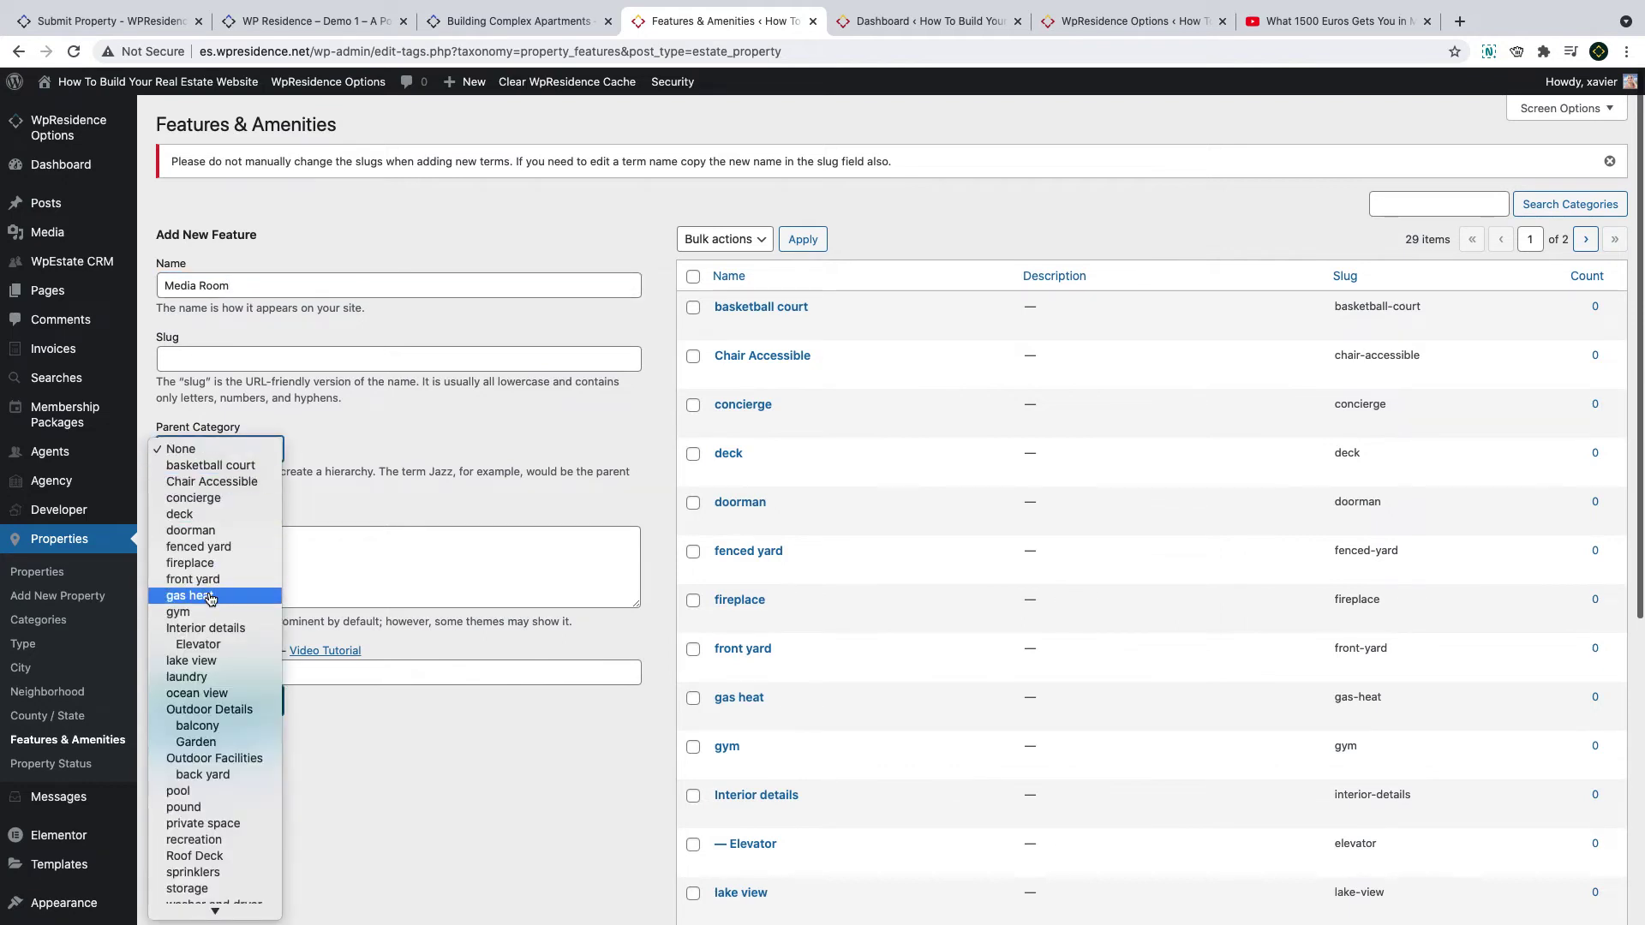
left_click(216, 628)
left_click(234, 709)
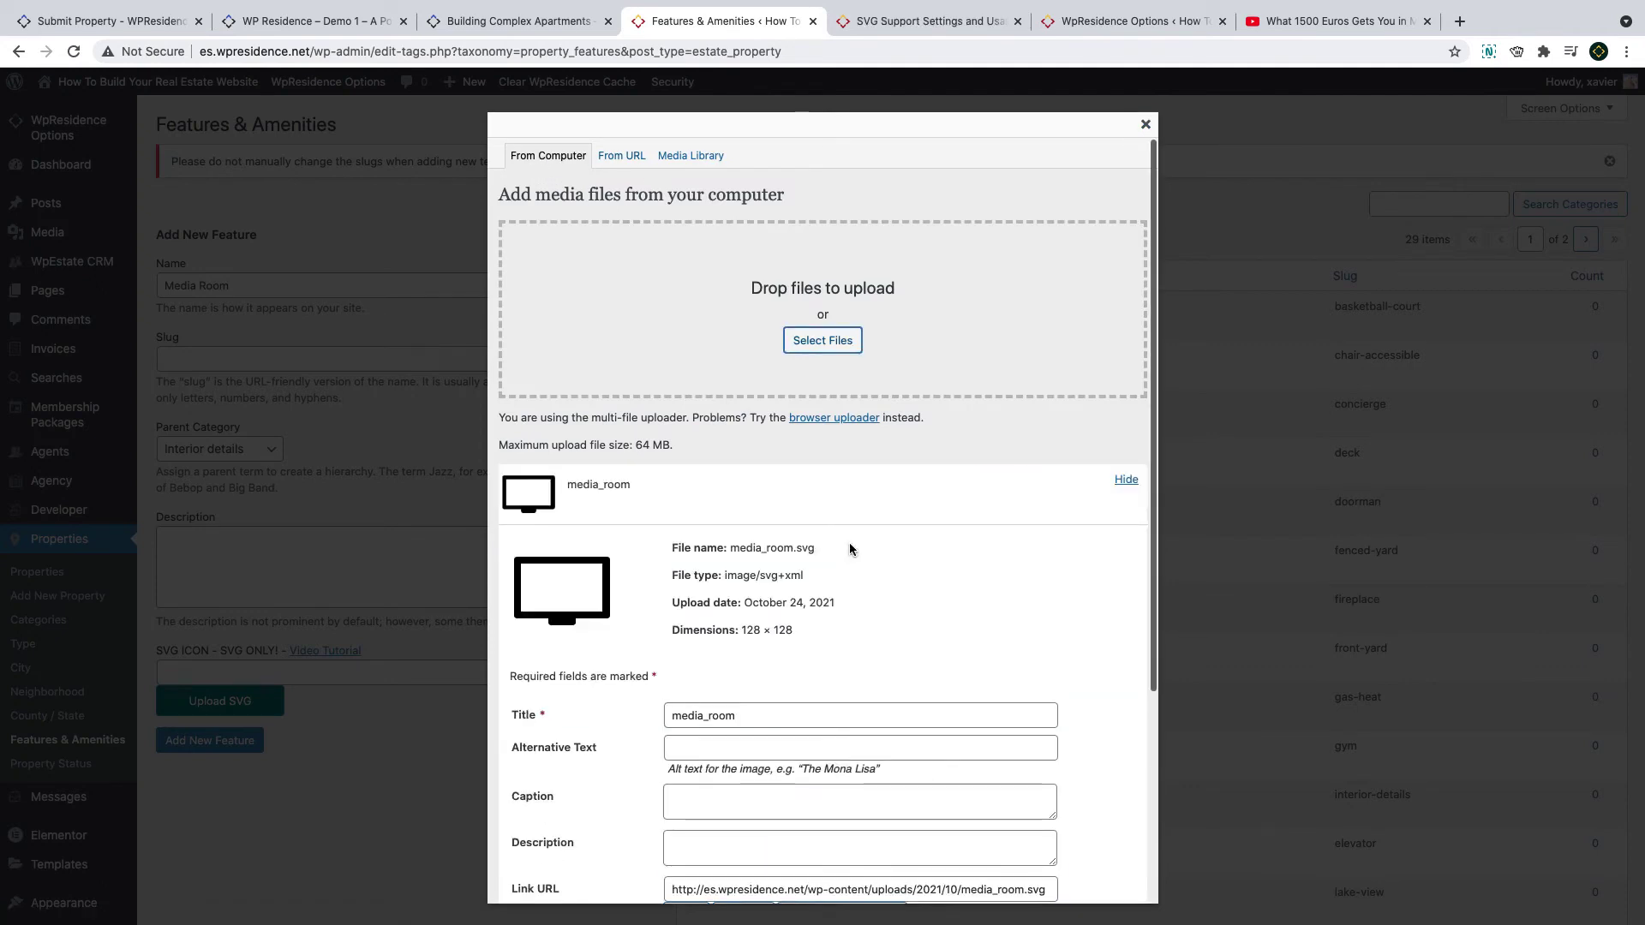
scroll(849, 542, "down", 3)
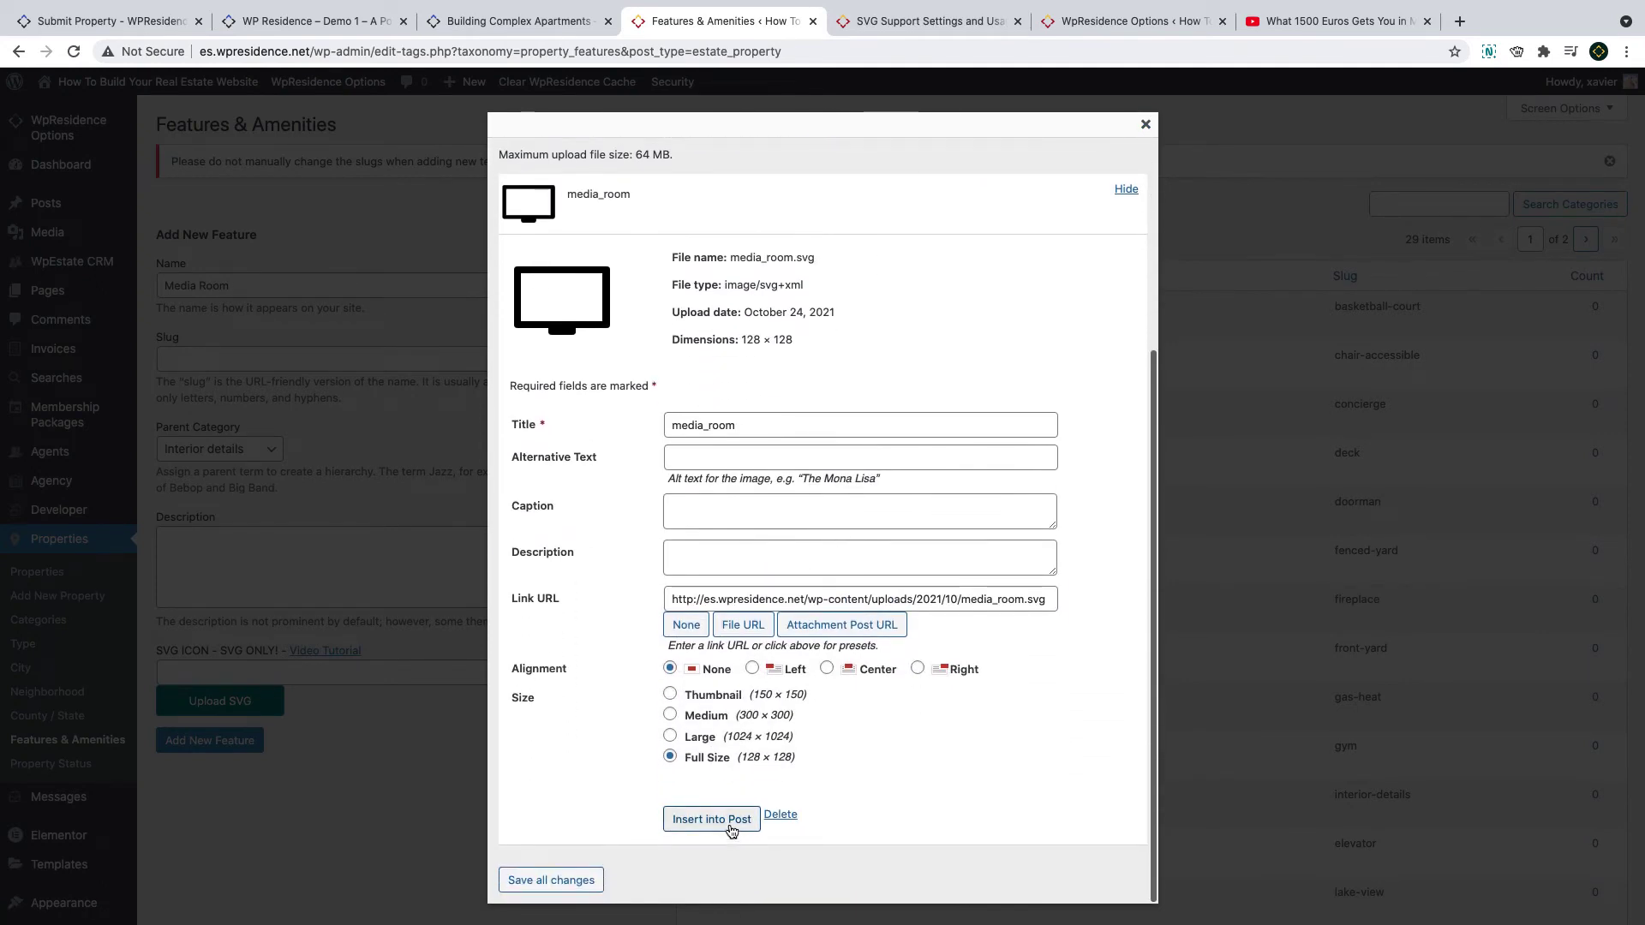
left_click(711, 819)
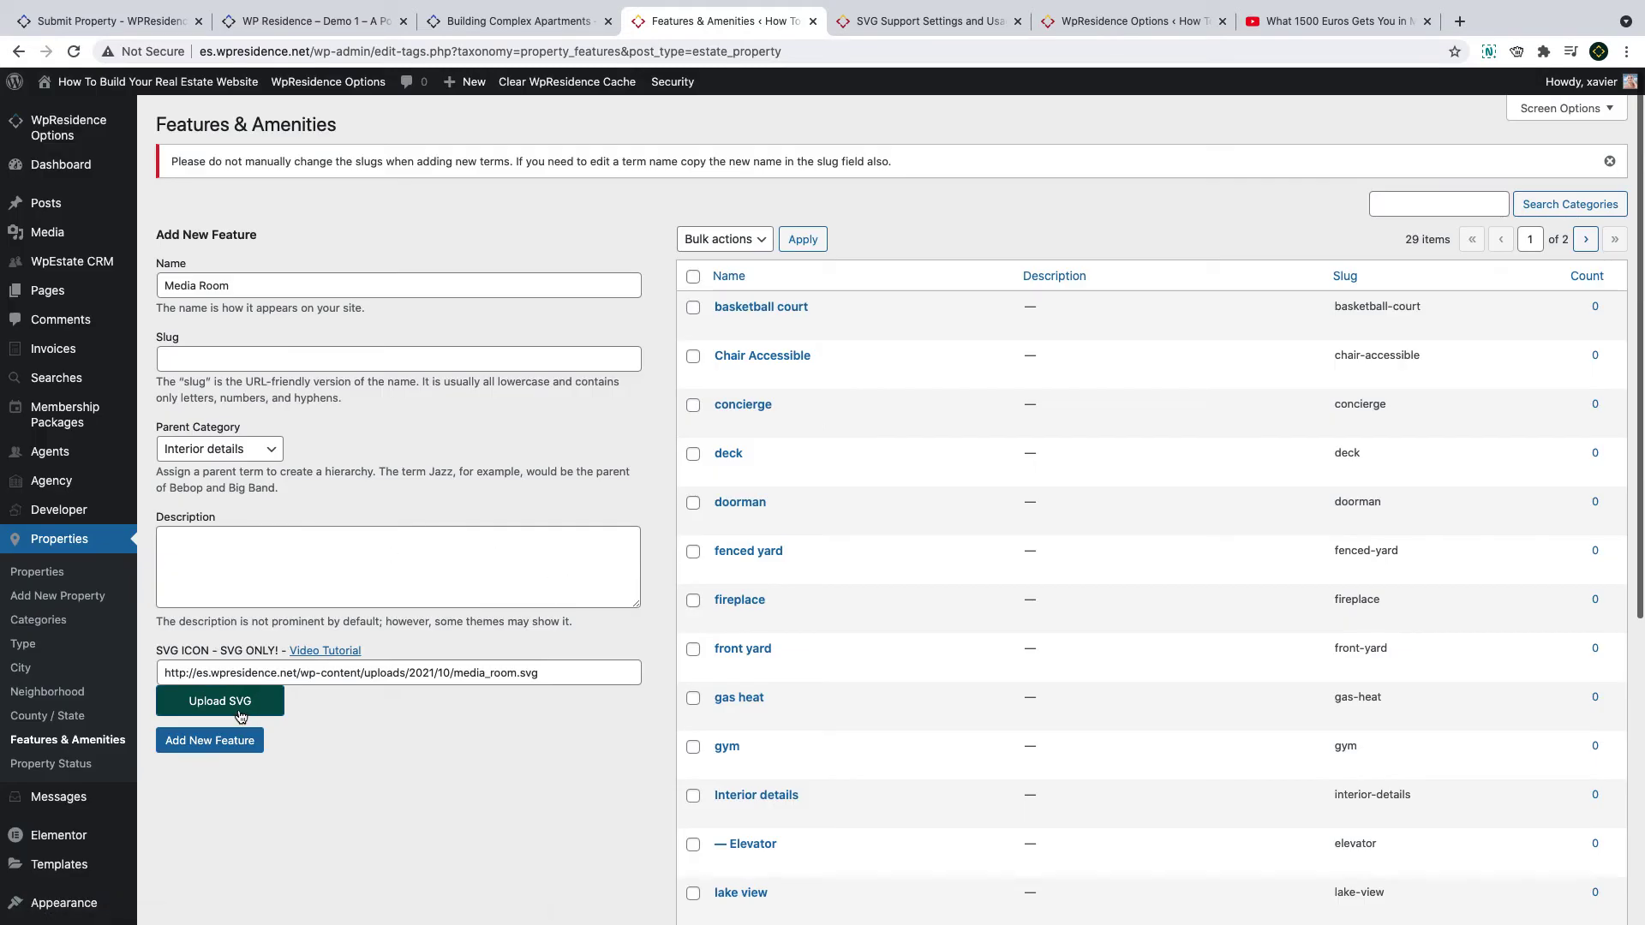
left_click(220, 745)
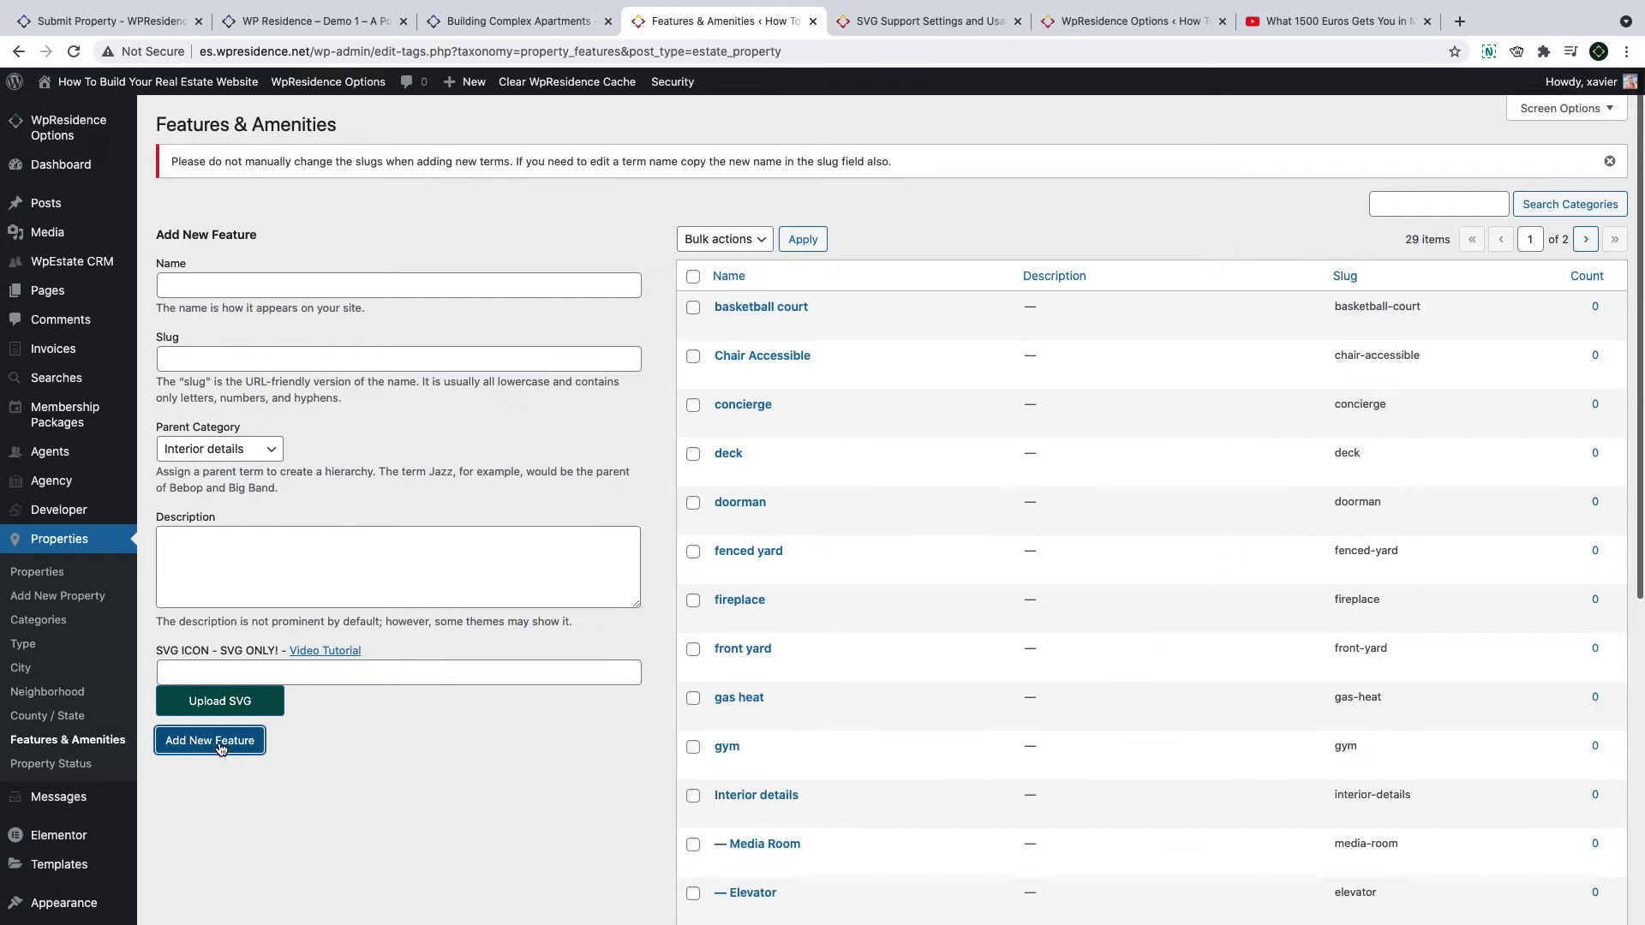
scroll(687, 669, "down", 2)
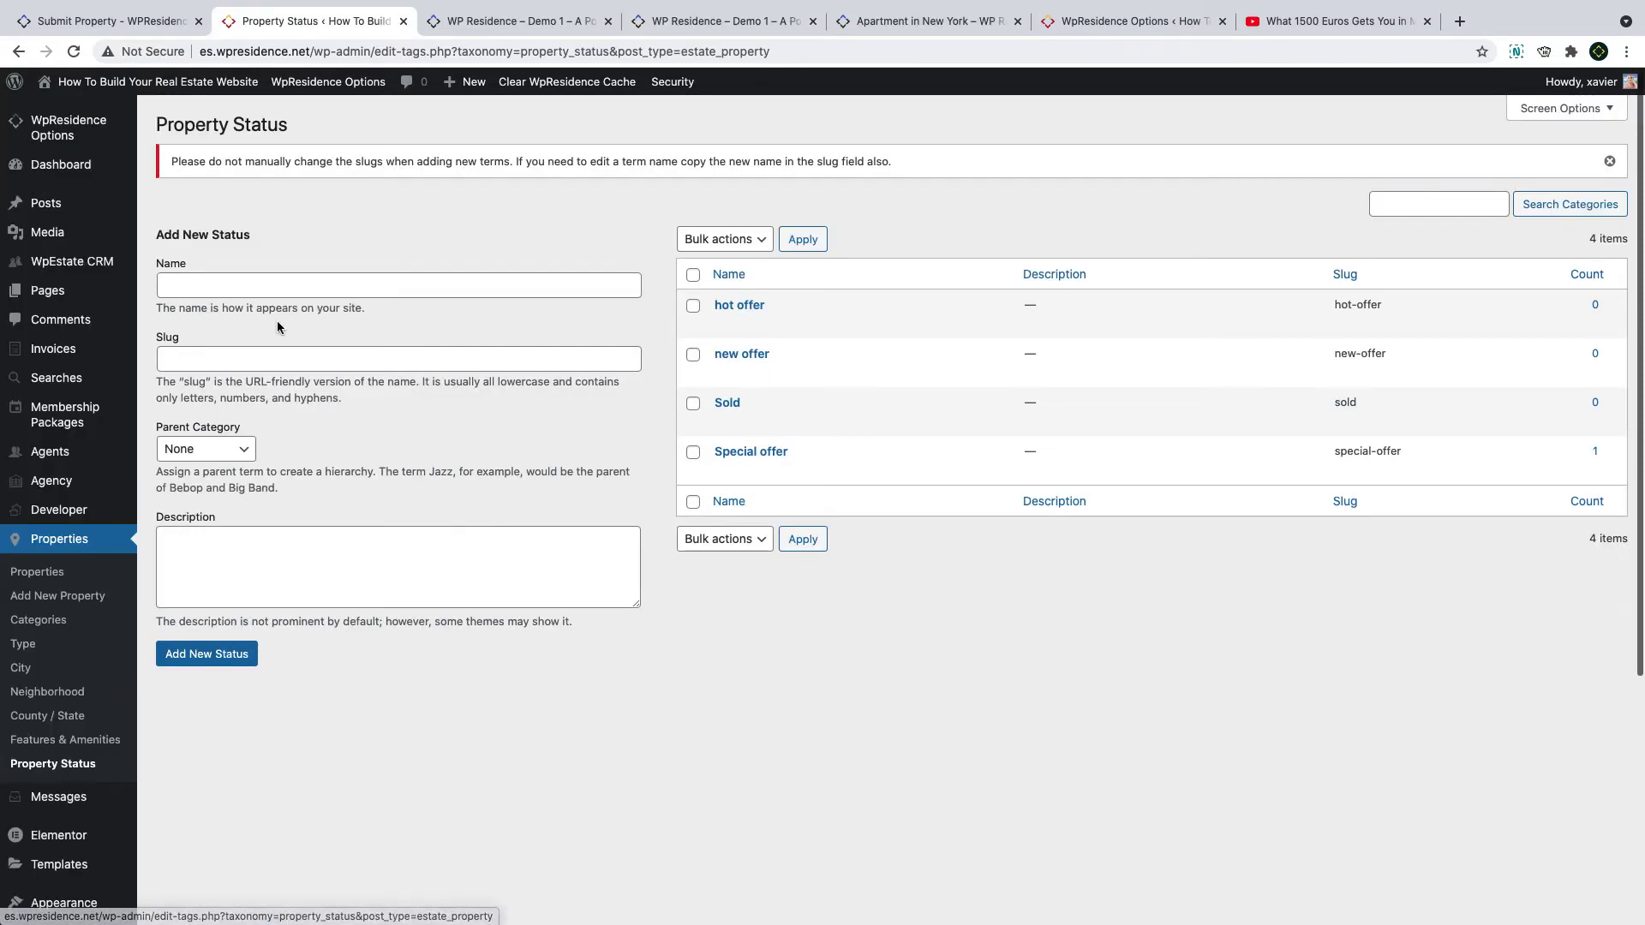
left_click(264, 293)
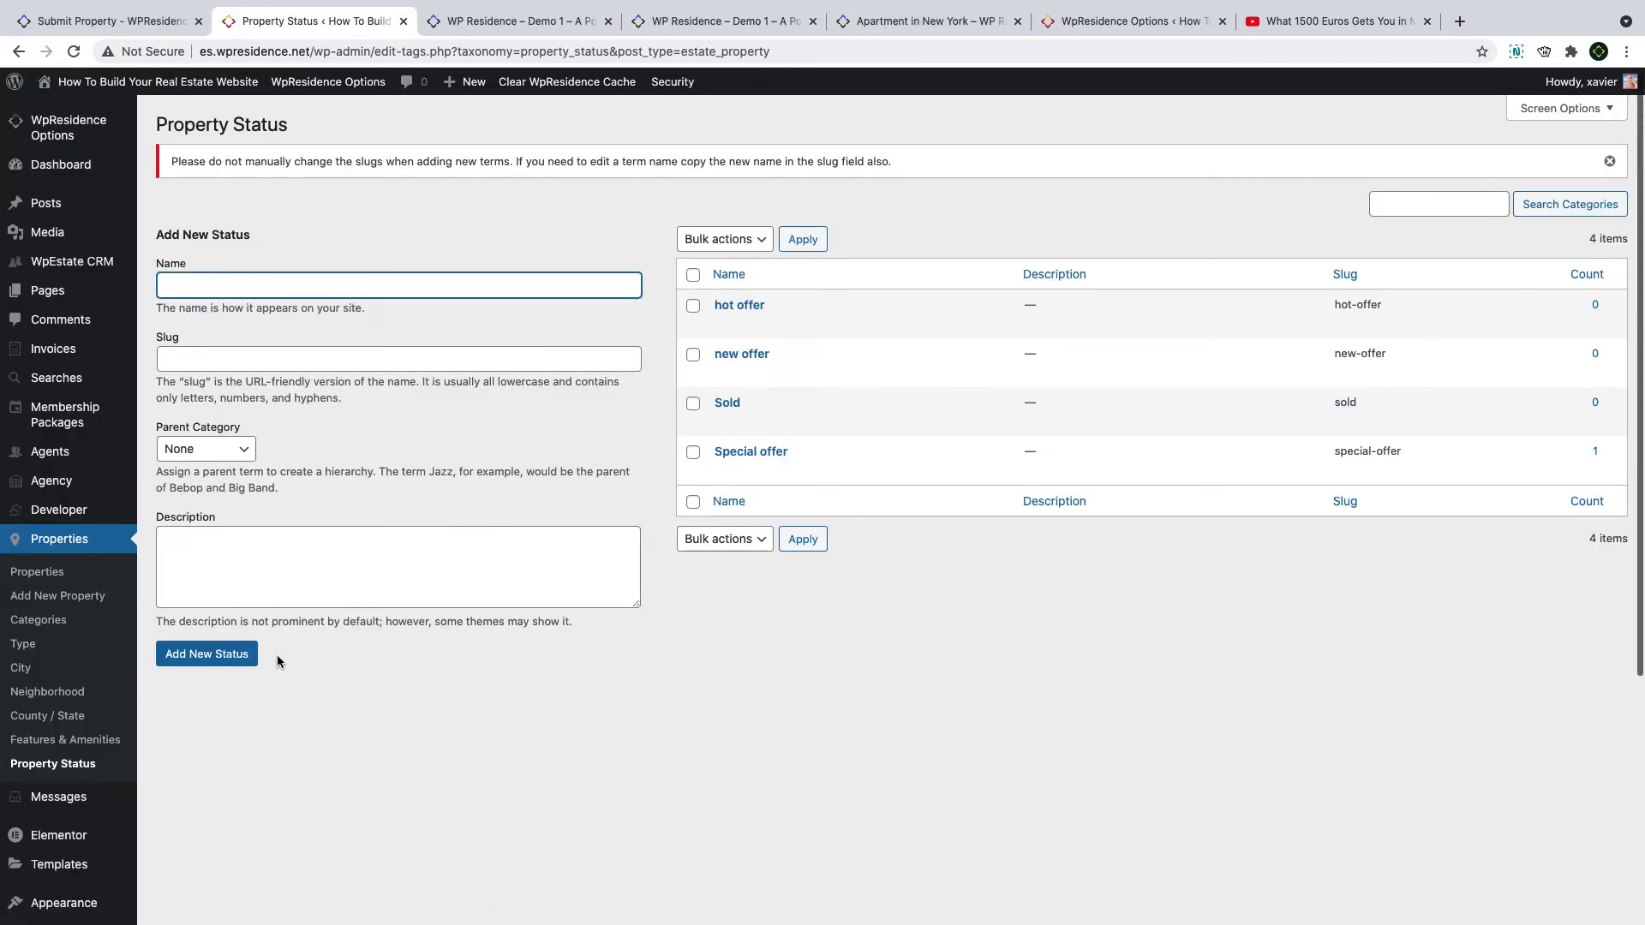
On the demo site, check the advanced search Property Status options, then view the Apartment in New York listing
left_click(504, 26)
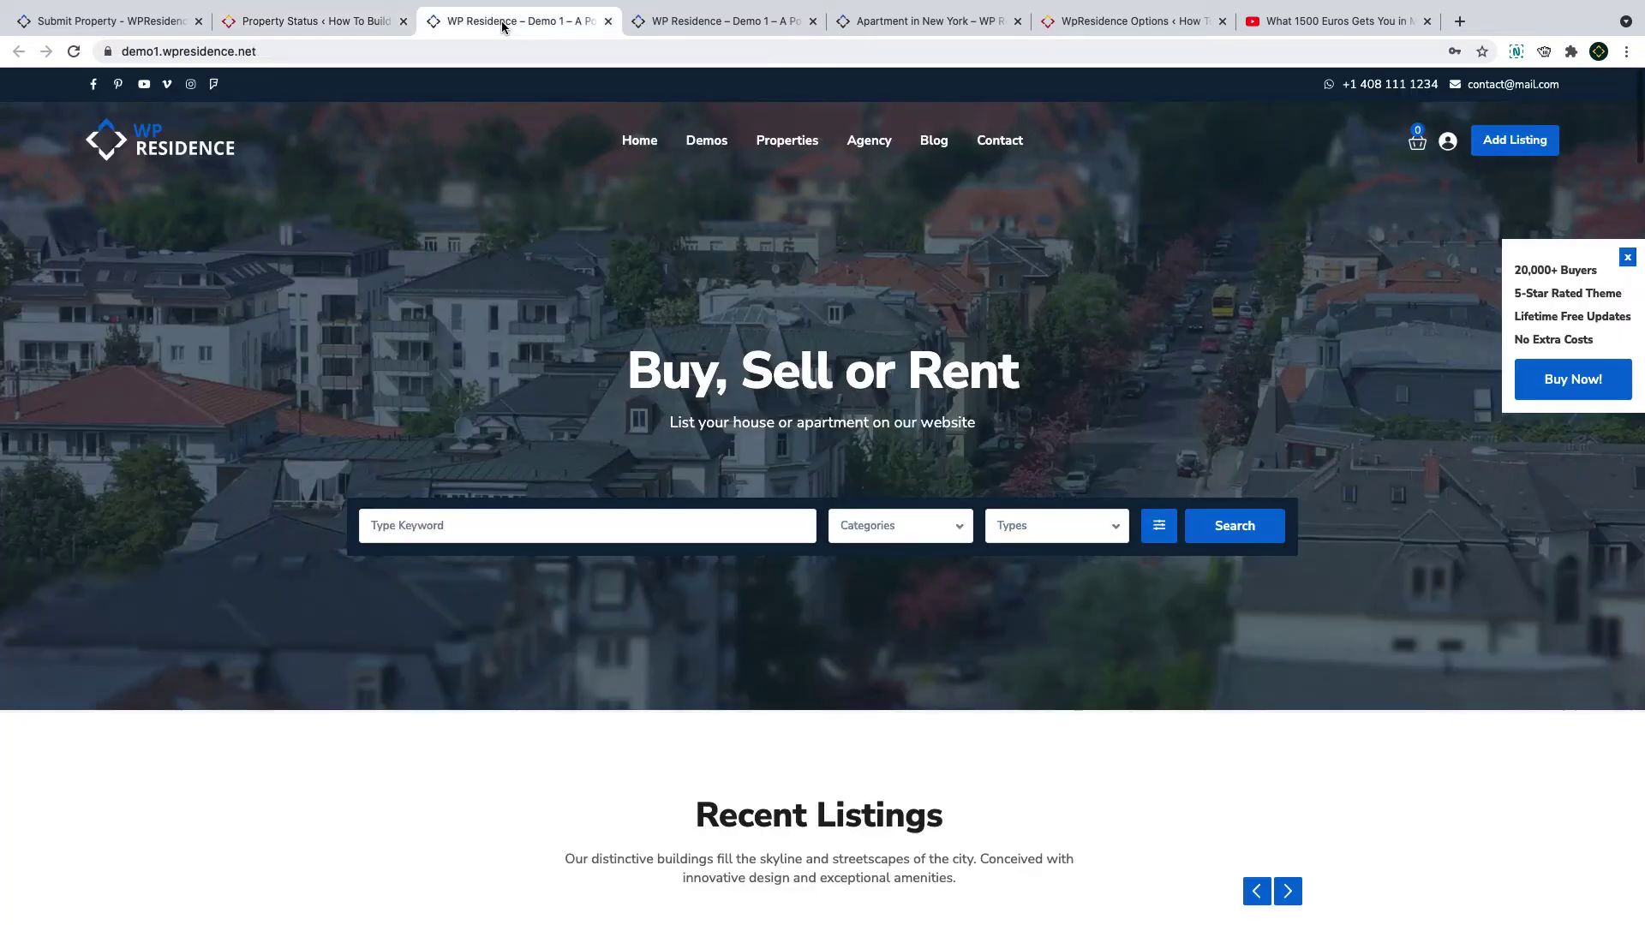
left_click(1159, 527)
left_click(1178, 467)
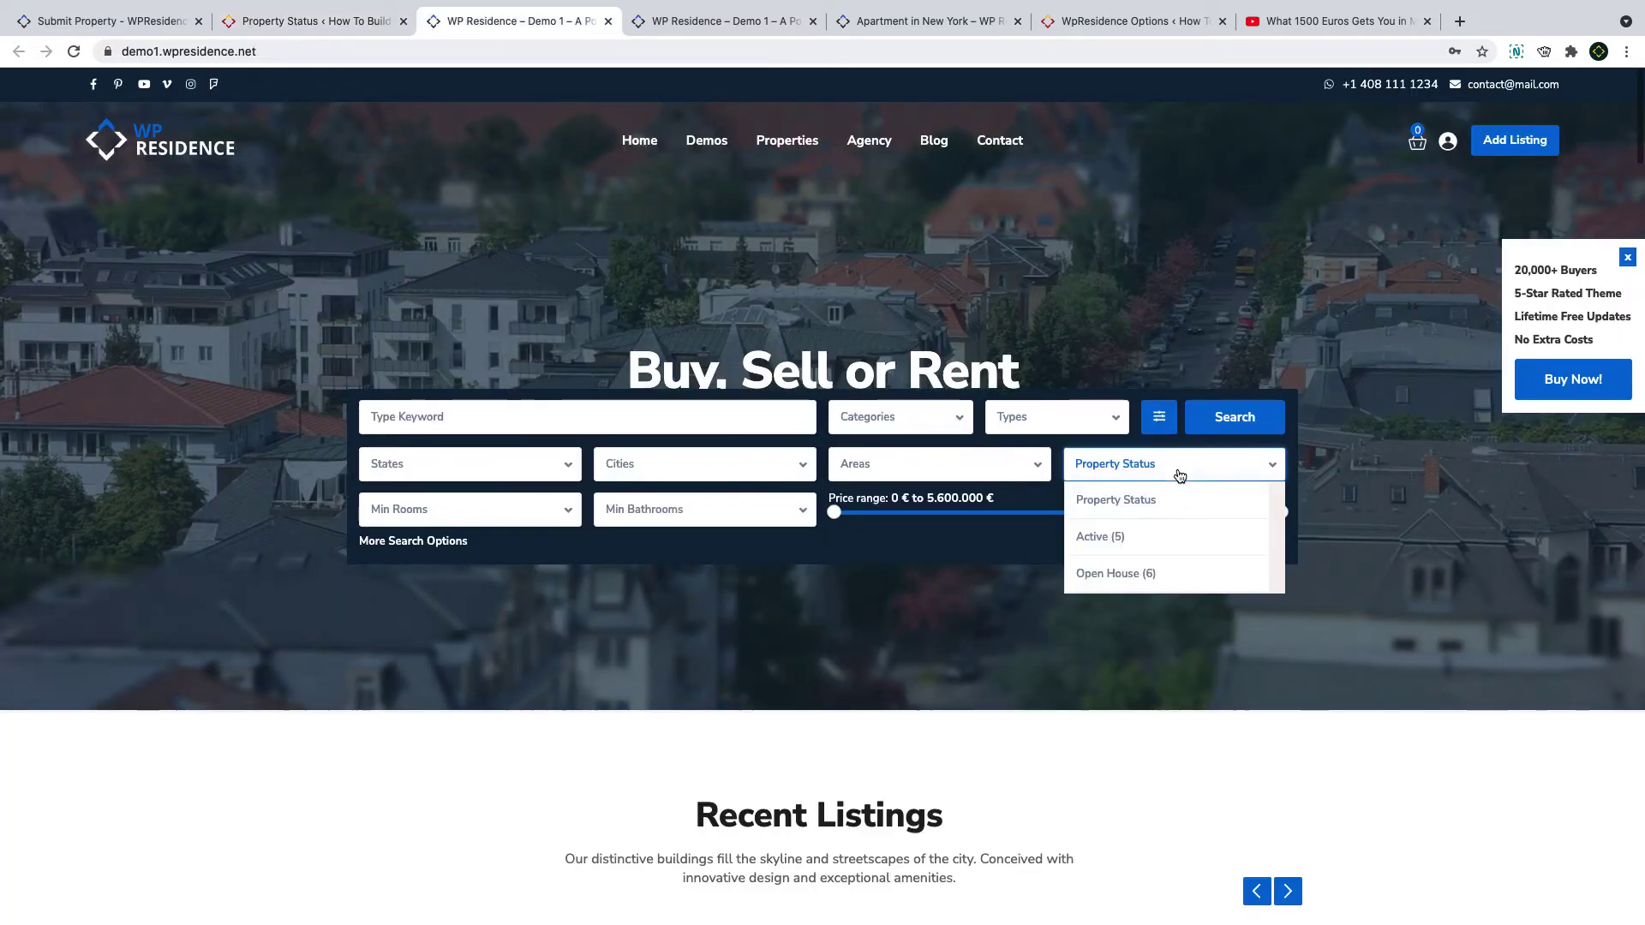
left_click(1164, 430)
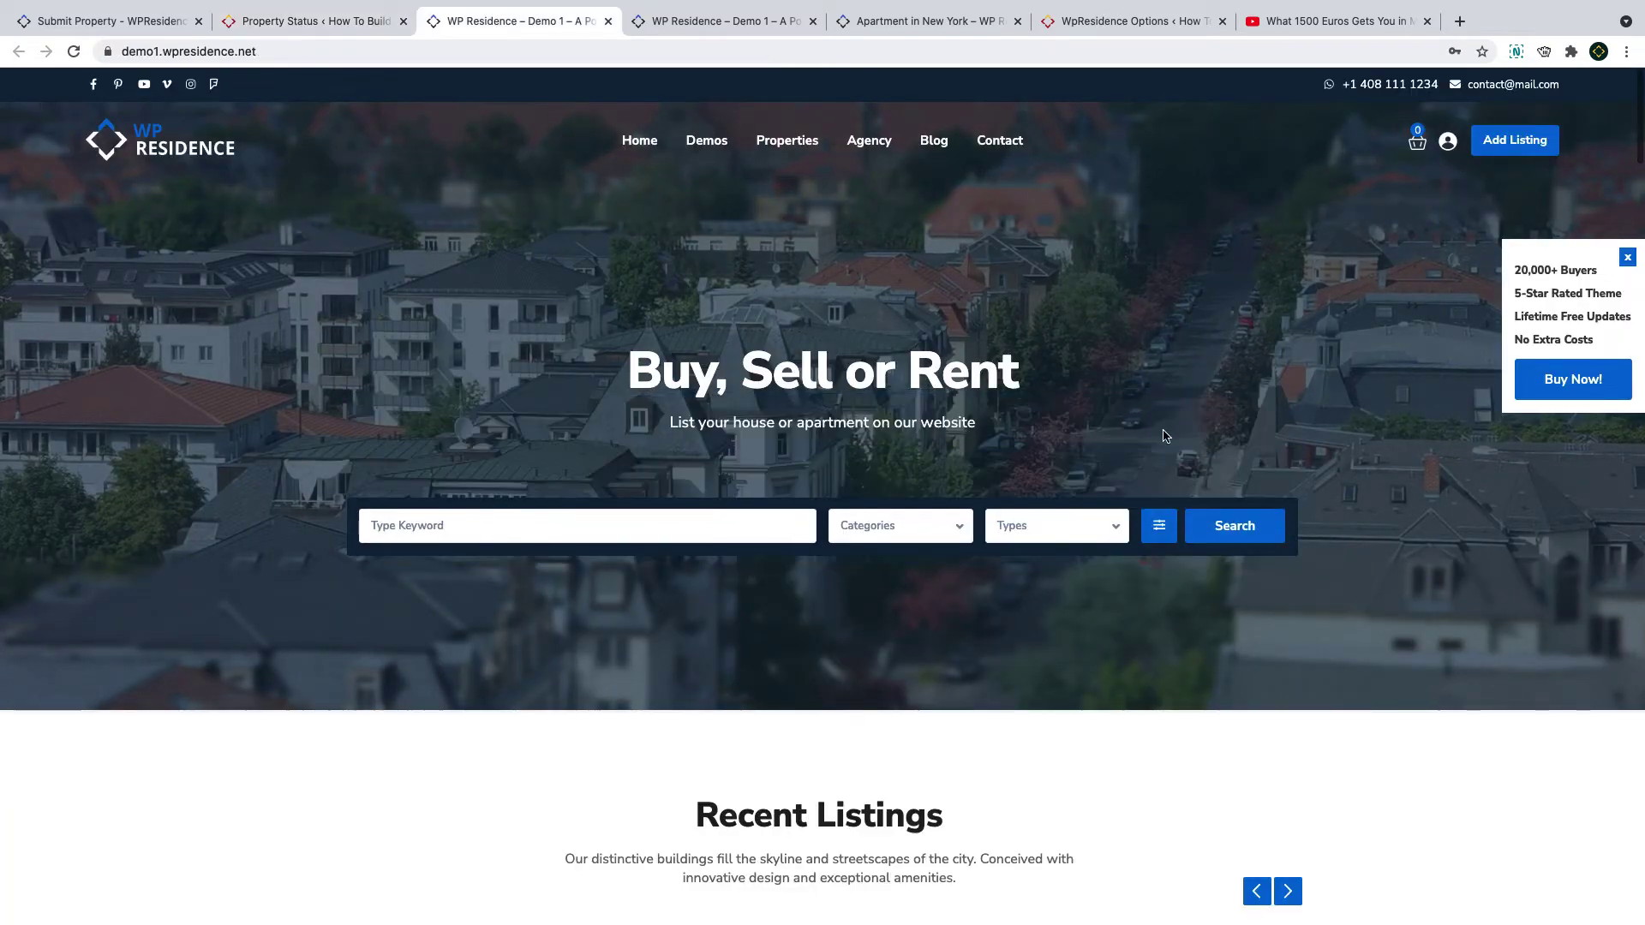
left_click(745, 24)
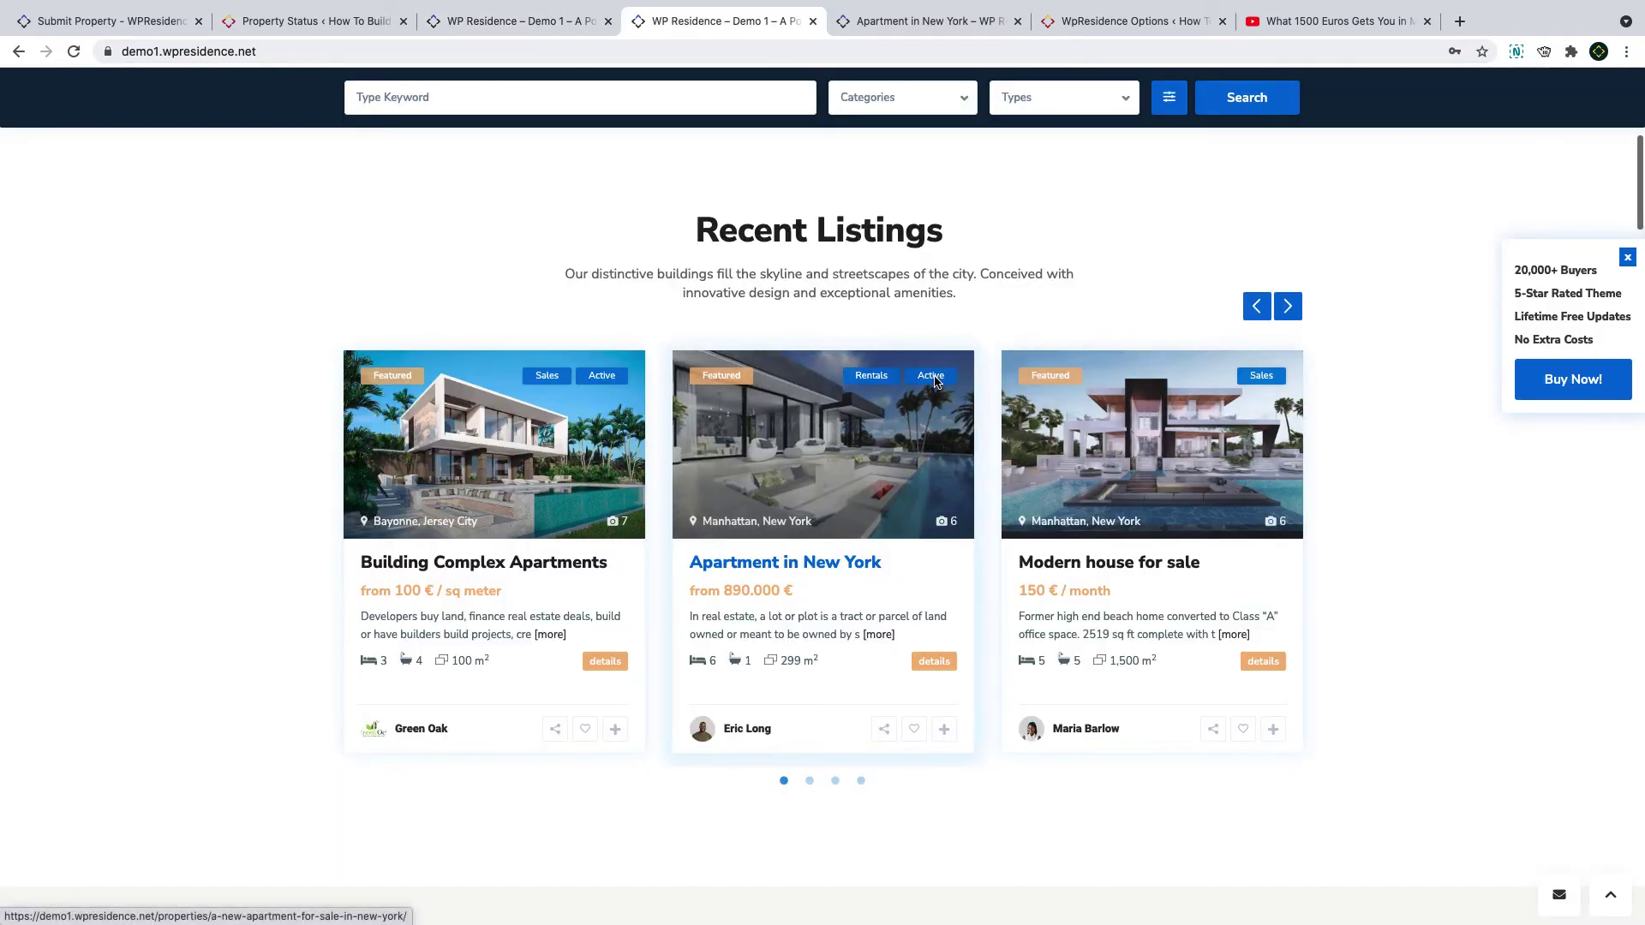
left_click(930, 20)
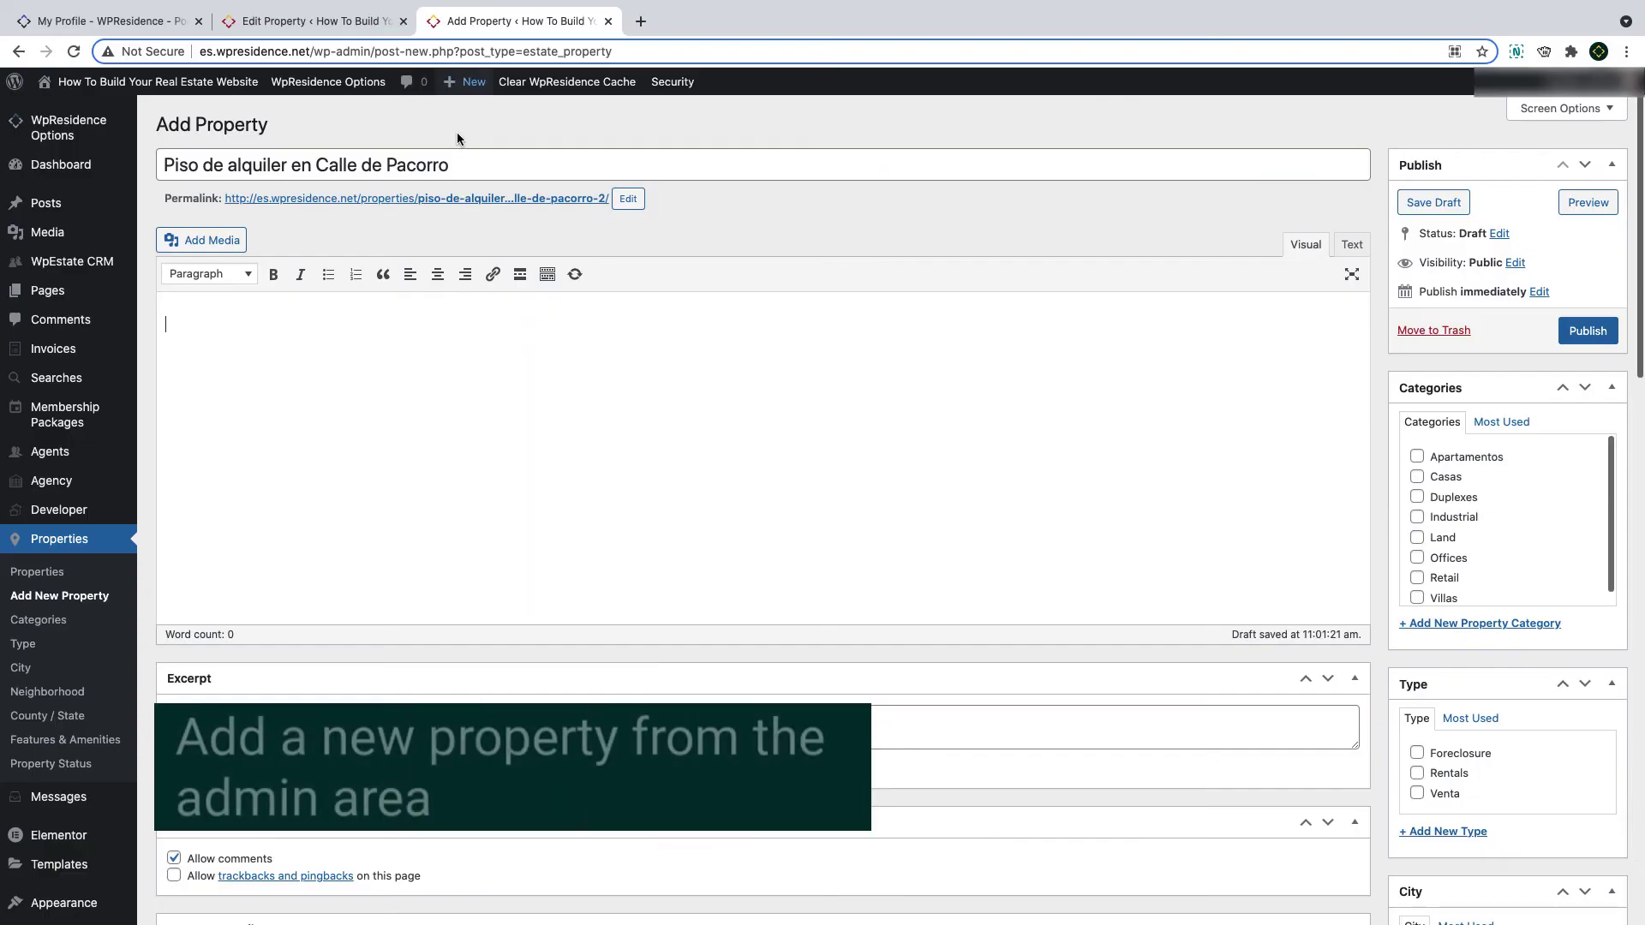
Paste the Spanish property description into the editor
type("Piso totalmente amueblado y equipado, recién pintado y alisado y acuchillado. Cortinas de paneles japoneses en salón y dormitorio principal y store en segunda habitación. Incluye las camas y colchones, armarios vestidos con mucho espacio para ropa colgada y para meter bolsos, zapatos, etc). Garaje incluido en el precio. Muebles de madera maciza. Cortinas y enseres. Para entrar a vivir. Patio con jardín comunitario. Tendedero comunitario en azotea. Zona con colegios y todo tipo de servicios, metro a tres minutos, zona muy tranquila. Hay patio con plantas. Terraza tendedero comunitaria.")
scroll(358, 336, "down", 1)
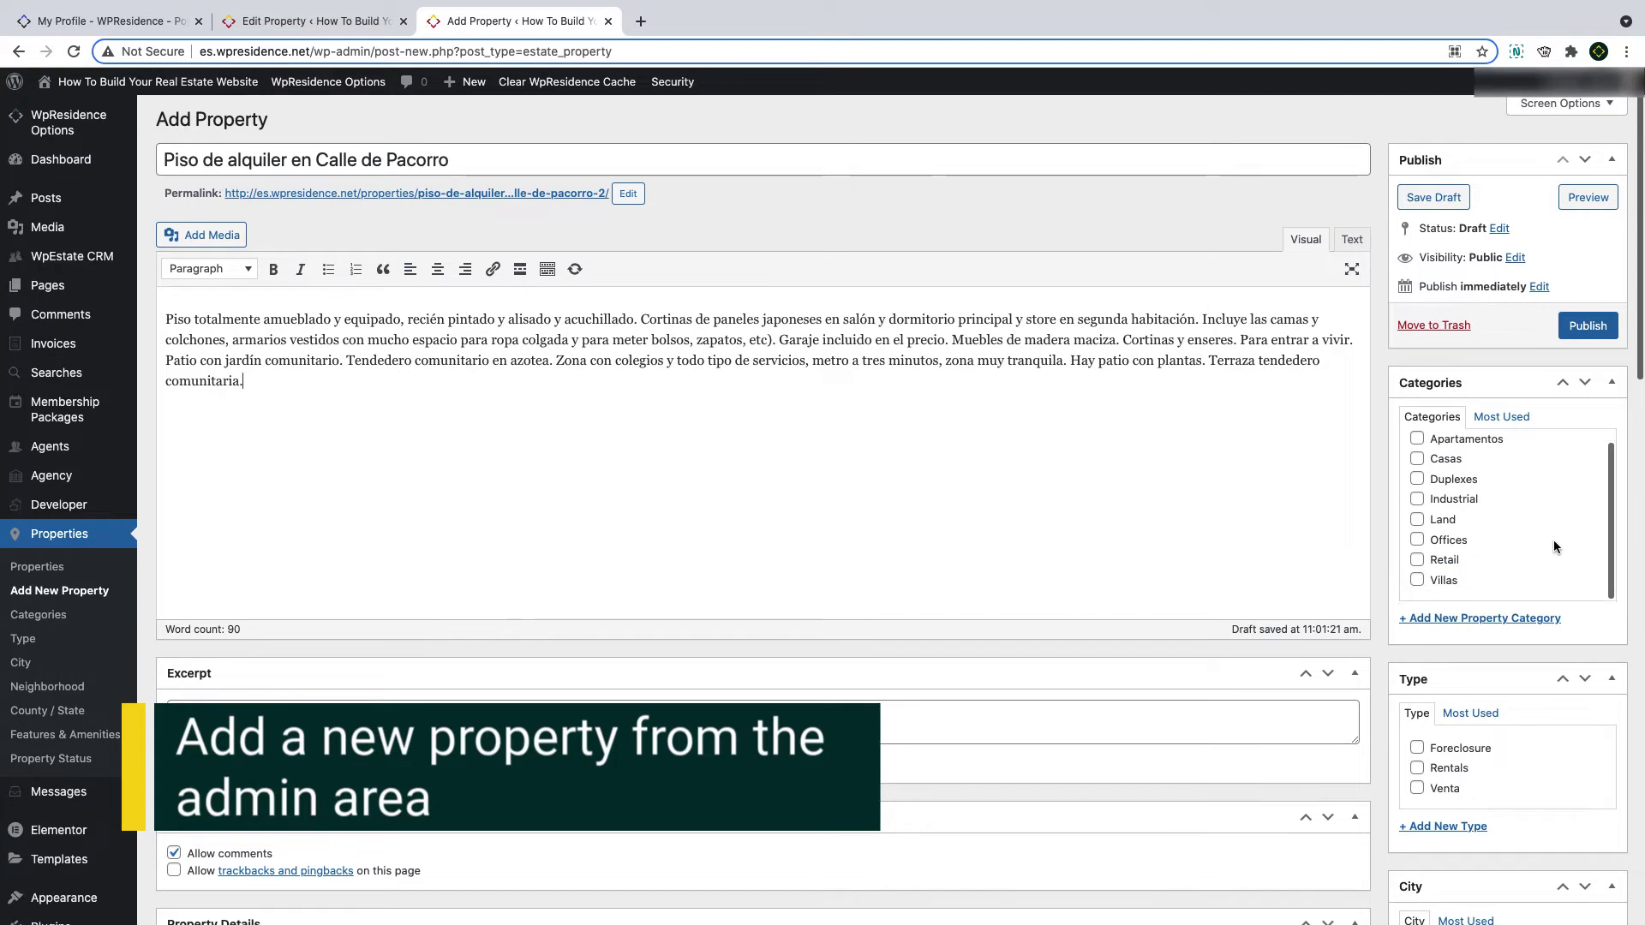
scroll(1487, 456, "down", 2)
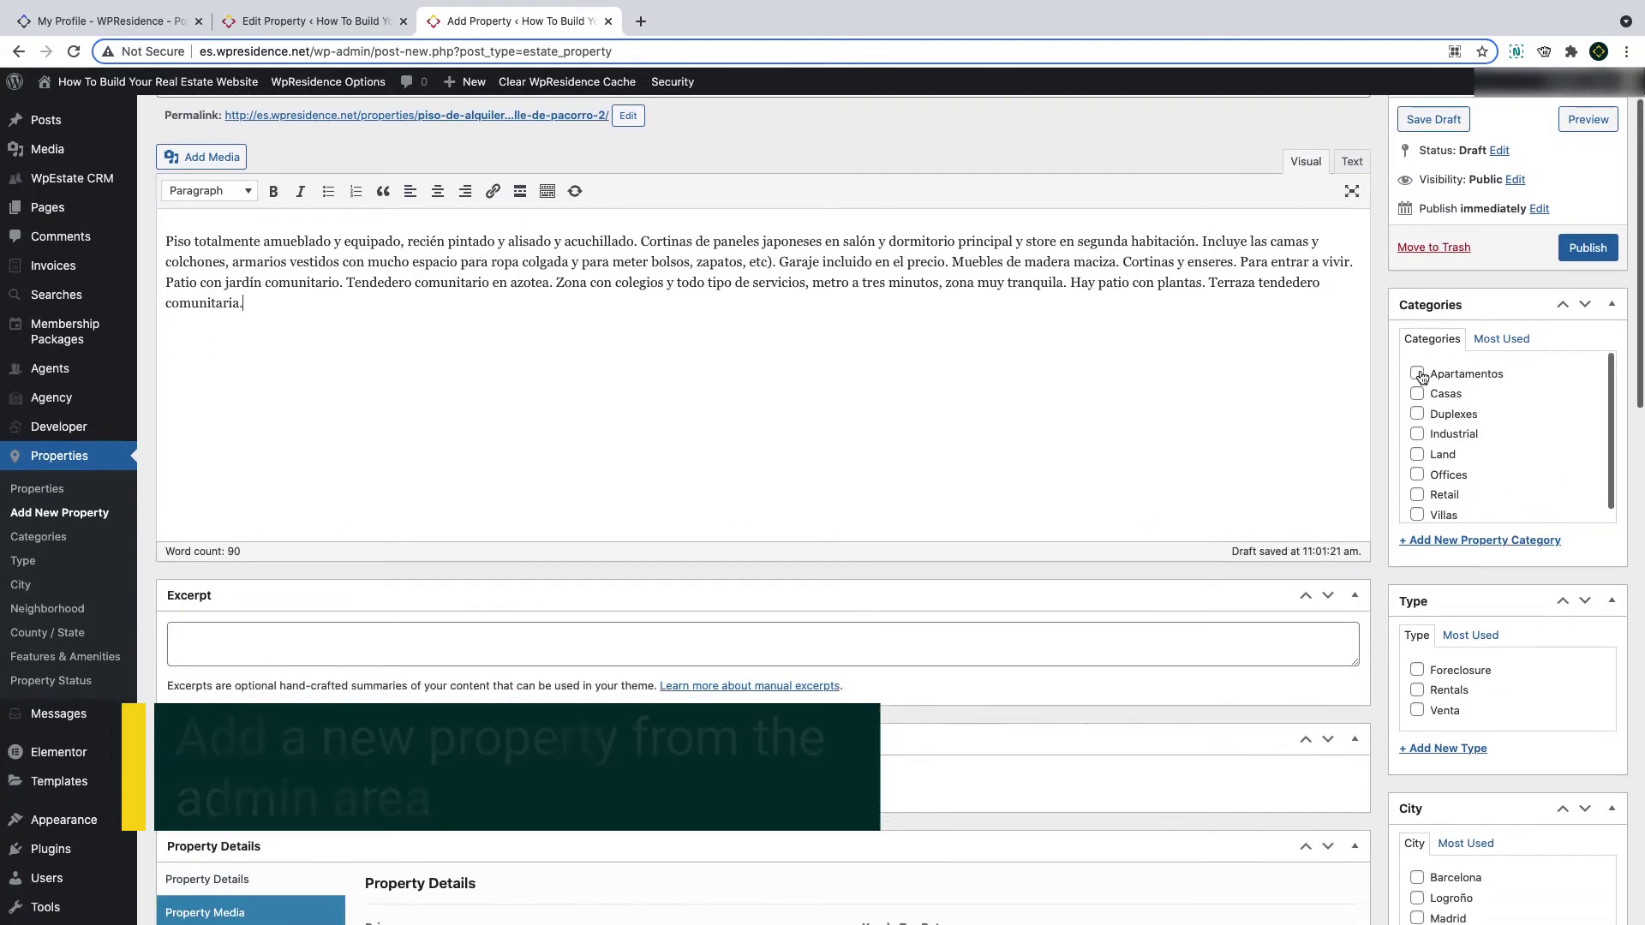
Tick the Apartamentos, Rentals, Madrid, Gran Vía and Comunidad de Madrid categories
left_click(1416, 361)
scroll(1447, 454, "down", 3)
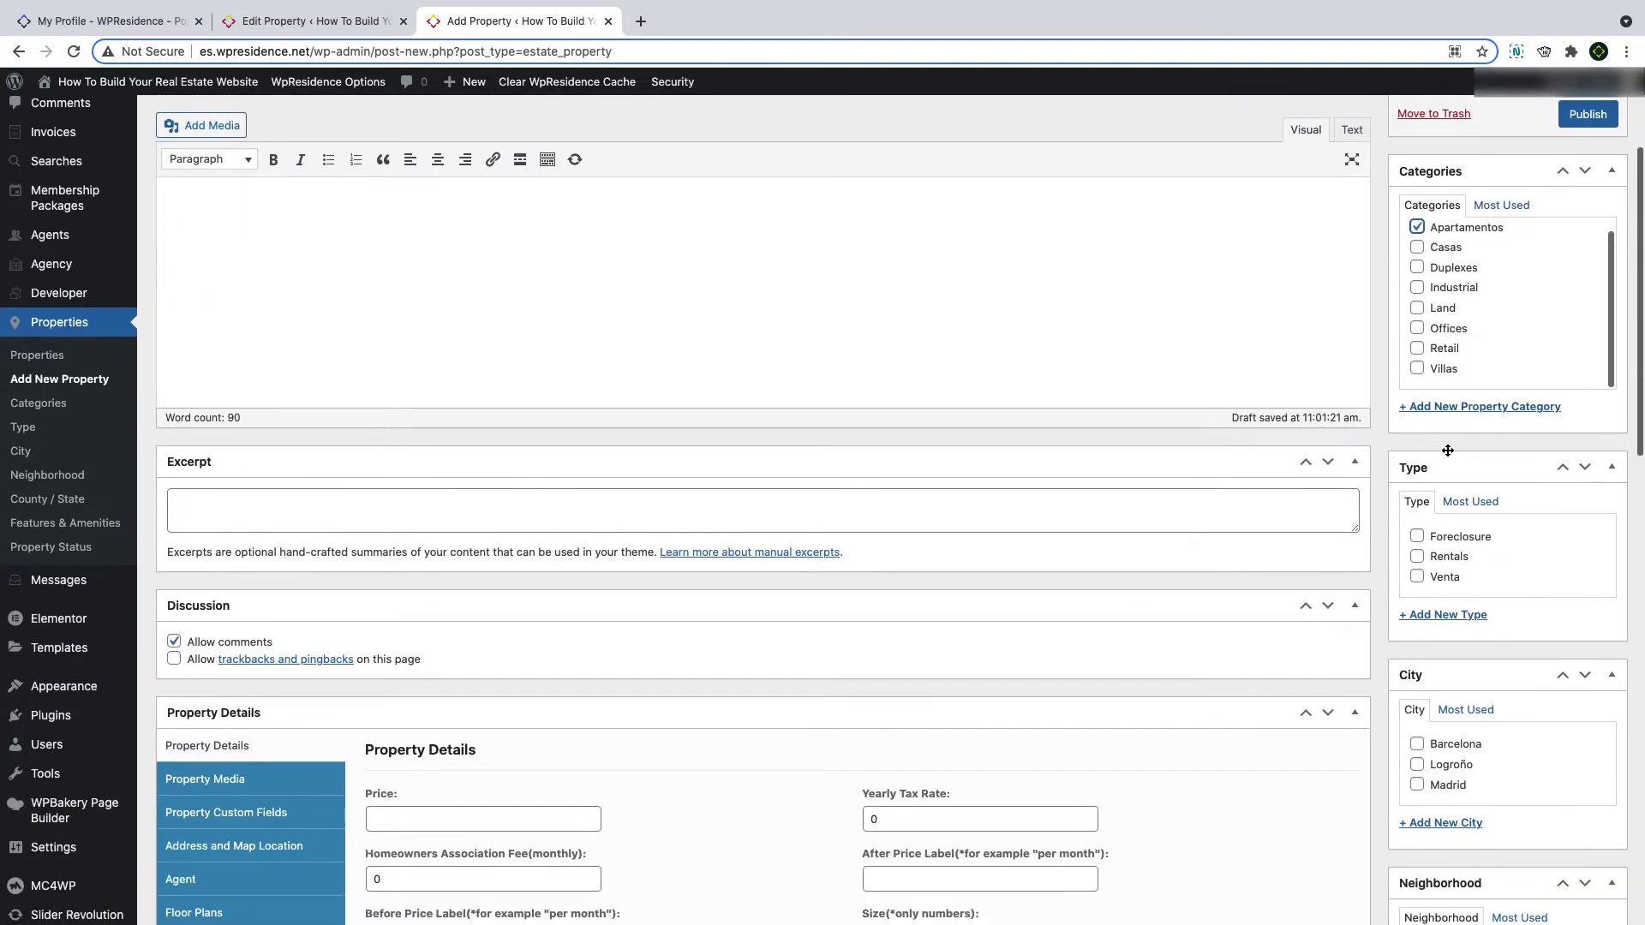
left_click(1417, 533)
scroll(1417, 537, "down", 3)
scroll(1417, 537, "down", 1)
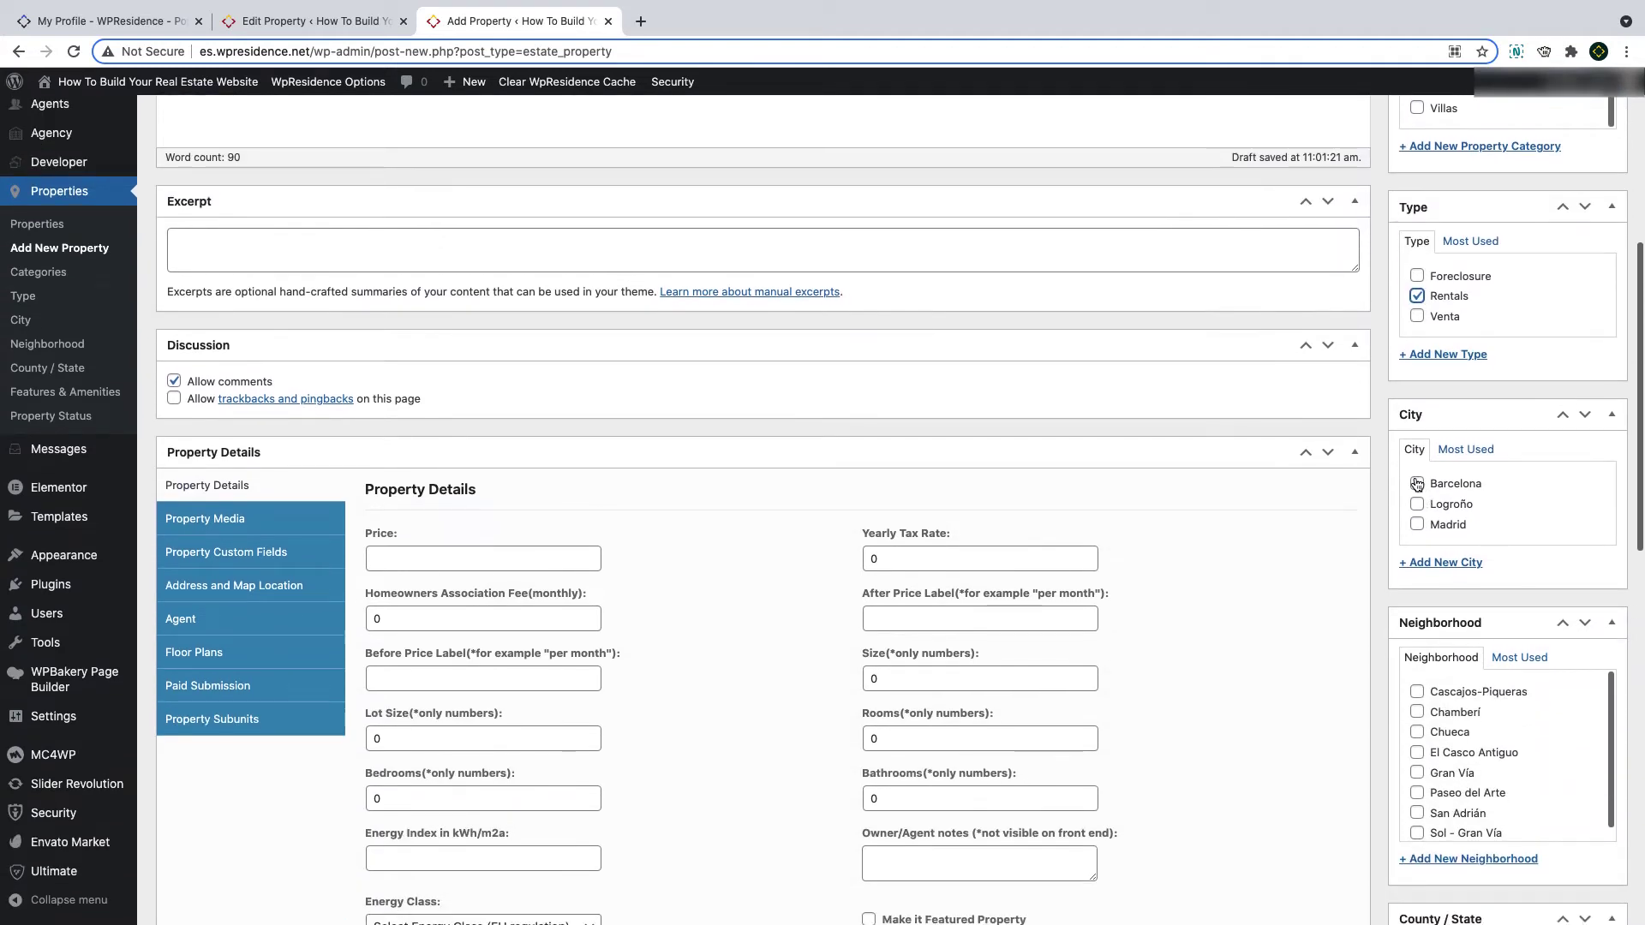
left_click(1417, 525)
scroll(1419, 514, "down", 5)
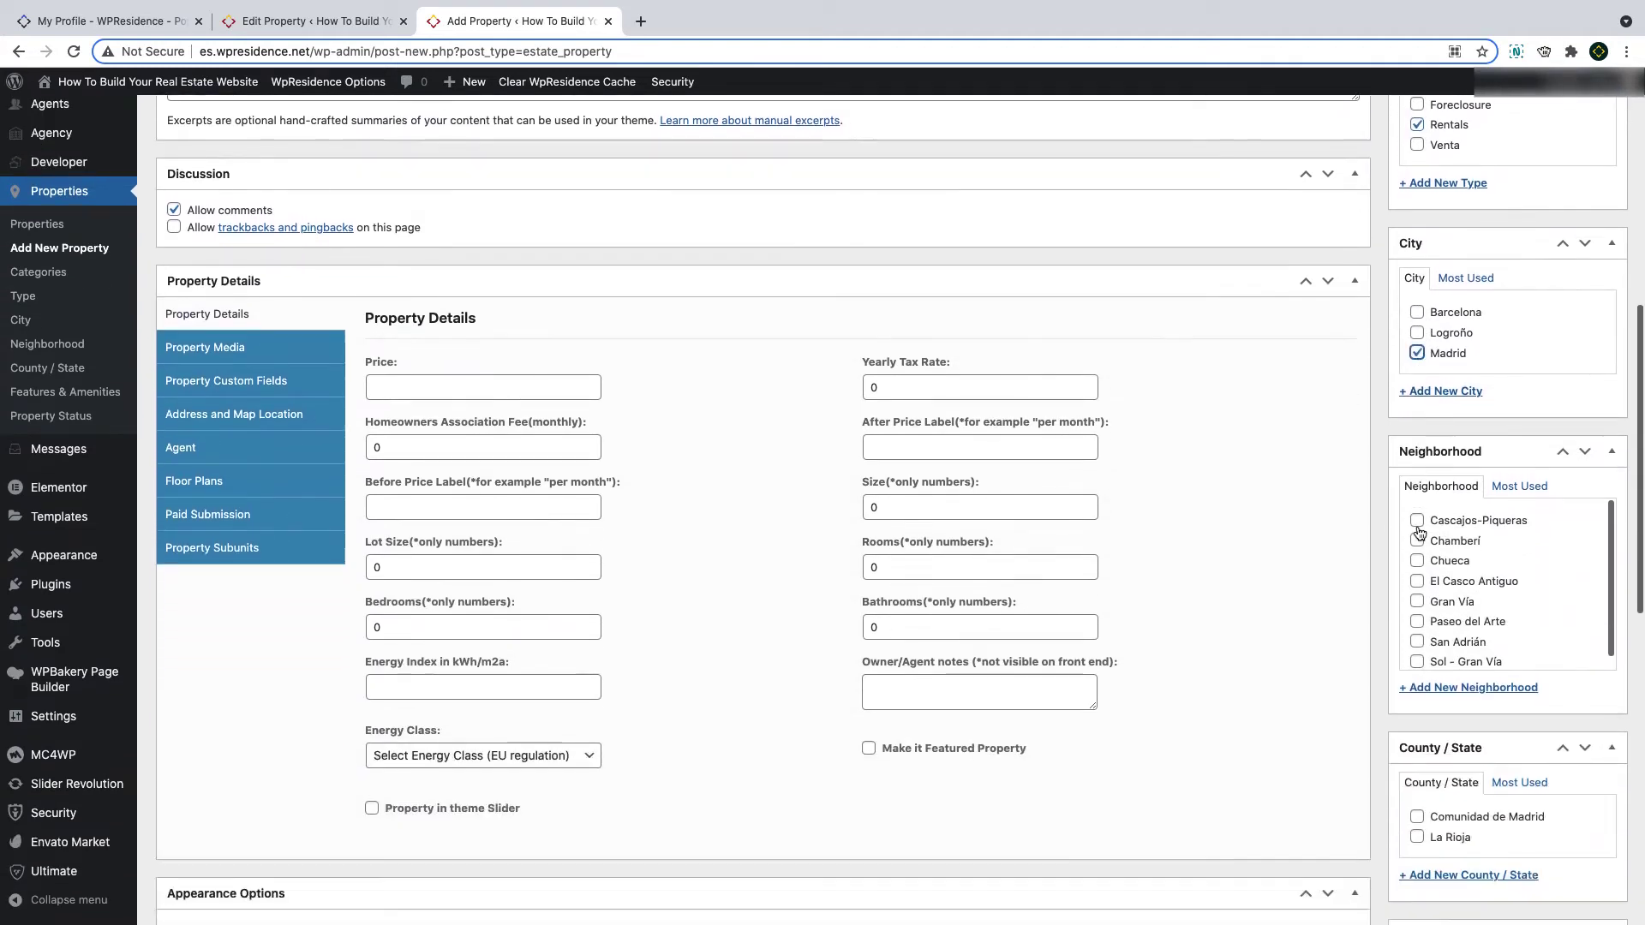
left_click(1417, 486)
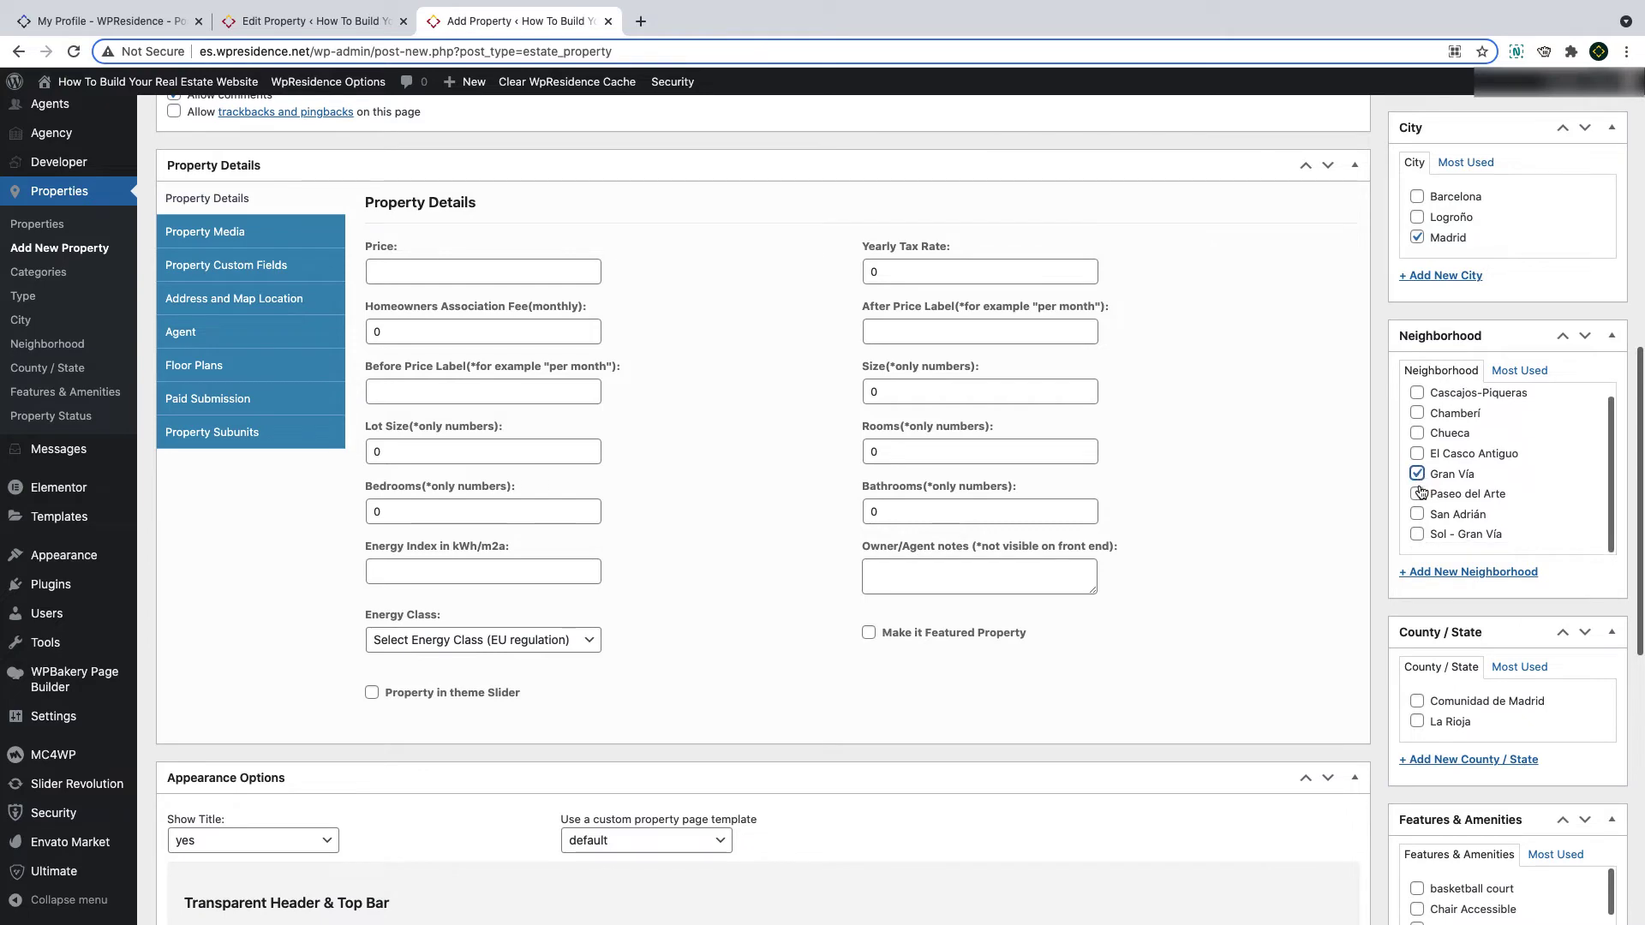
scroll(1418, 491, "down", 5)
left_click(1418, 426)
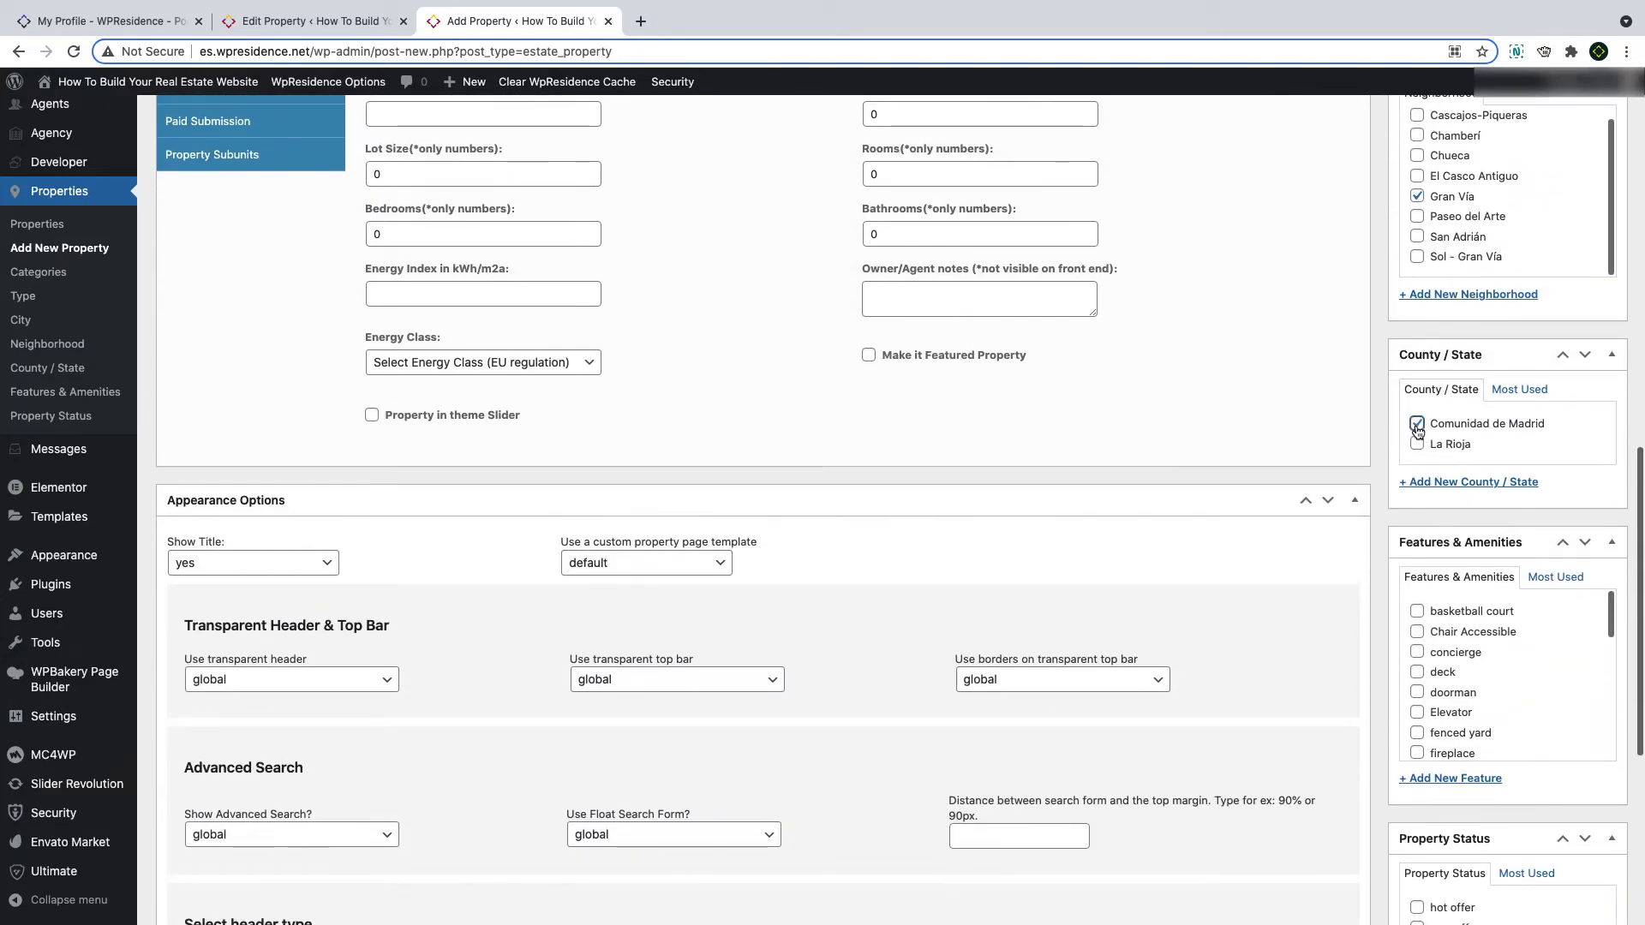
Tick wine cellar, washer and dryer, storage, sprinklers, roof deck, recreation and private space amenities, plus Special offer status
scroll(1422, 583, "down", 3)
scroll(1433, 550, "down", 6)
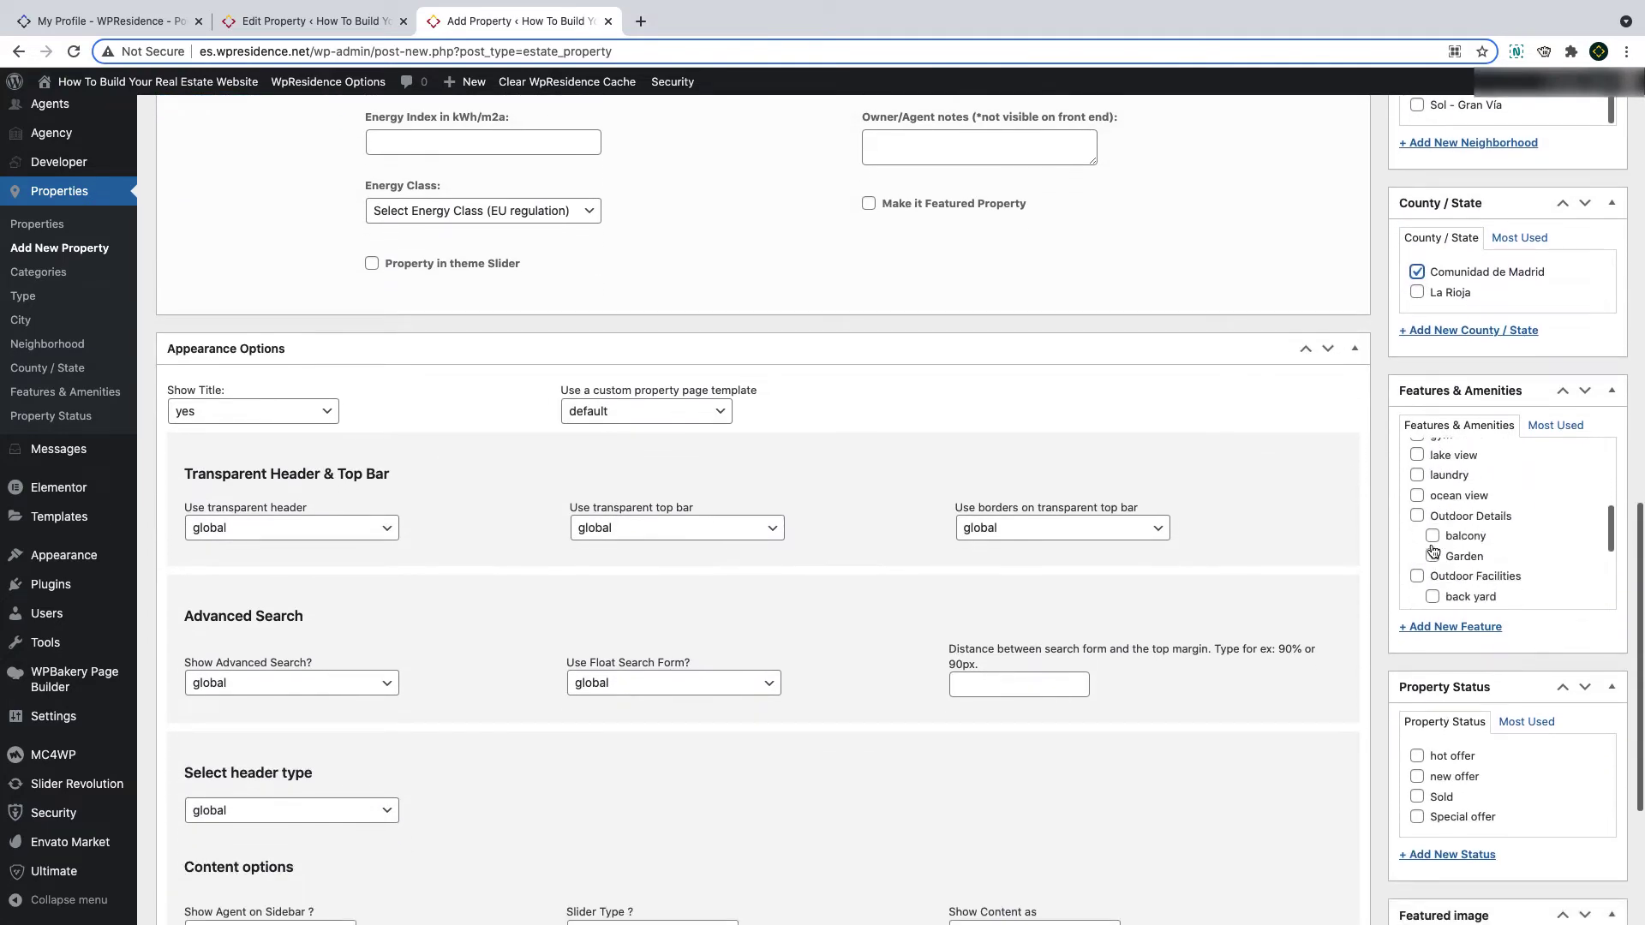
left_click(1416, 468)
left_click(1416, 448)
left_click(1416, 428)
left_click(1416, 408)
left_click(1417, 387)
left_click(1417, 367)
left_click(1417, 347)
left_click(1419, 697)
scroll(433, 426, "up", 8)
left_click(432, 445)
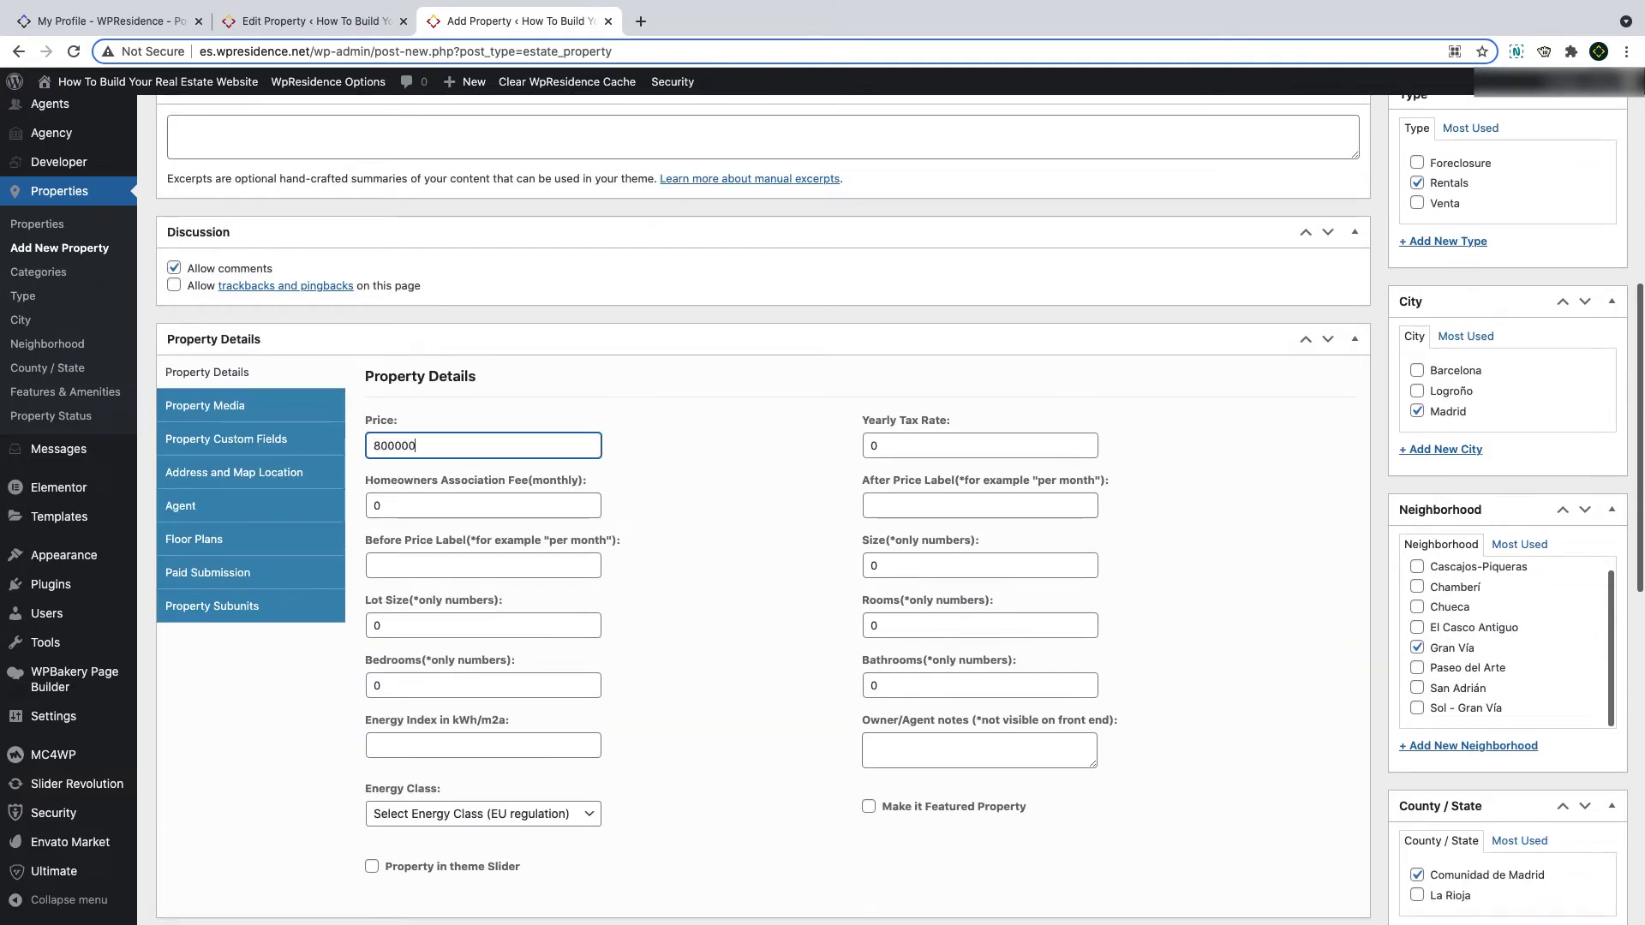
Enter price 800000, yearly tax rate 5 and size 125
type("800000")
left_click(913, 448)
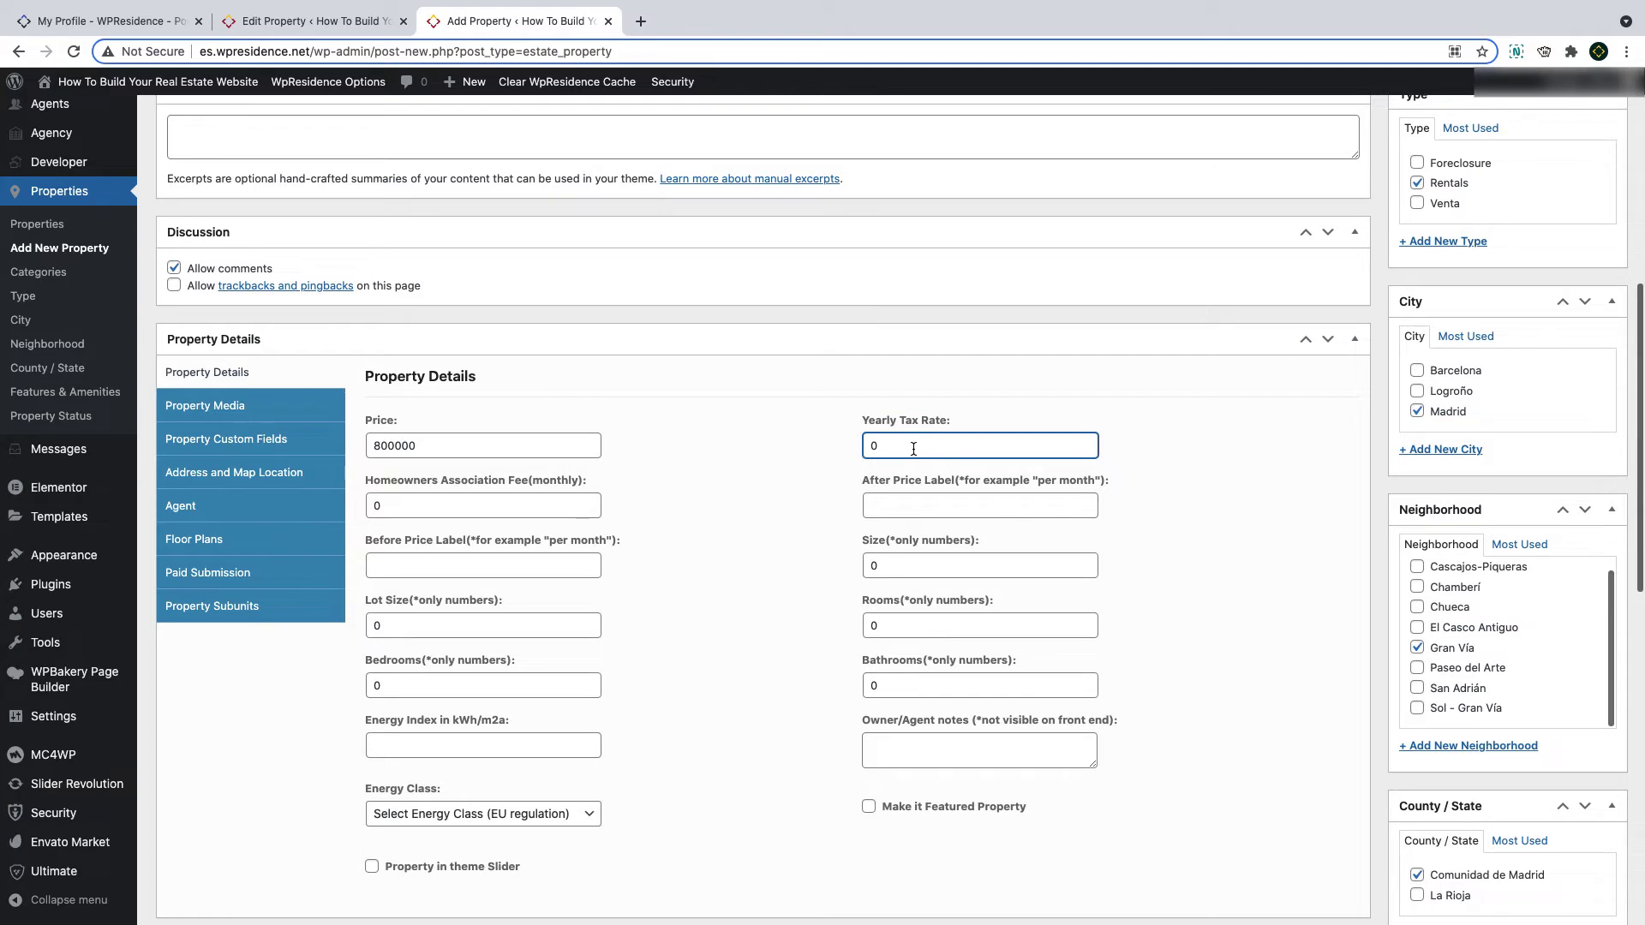
left_click_drag(900, 448, 876, 451)
type("5")
double_click(397, 510)
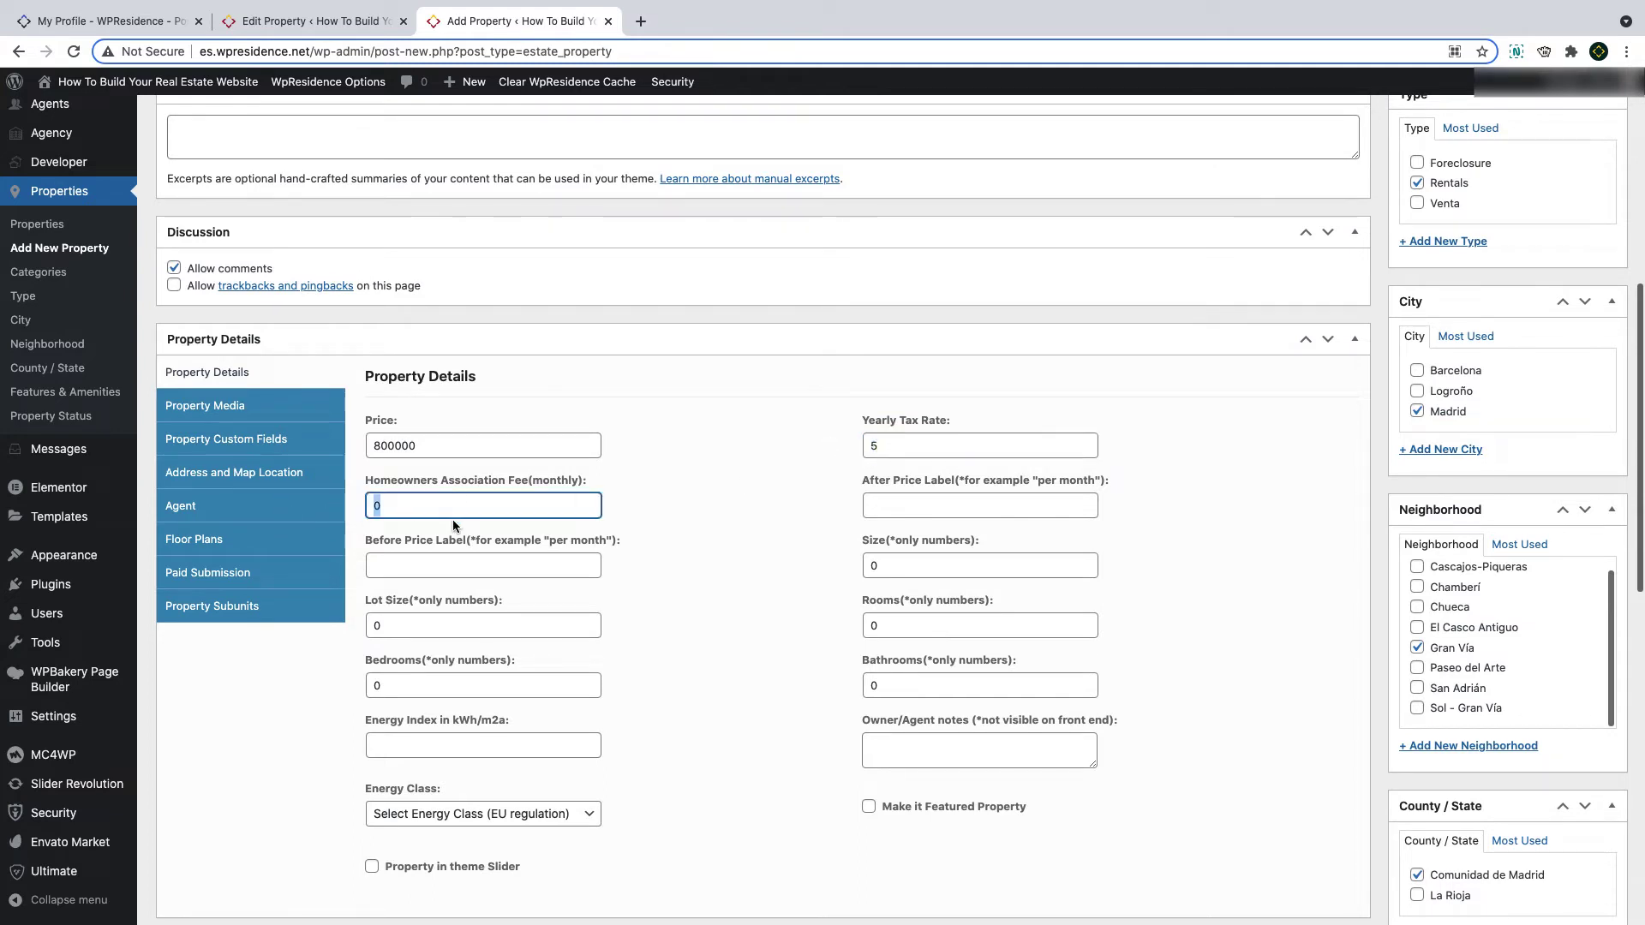
left_click(867, 509)
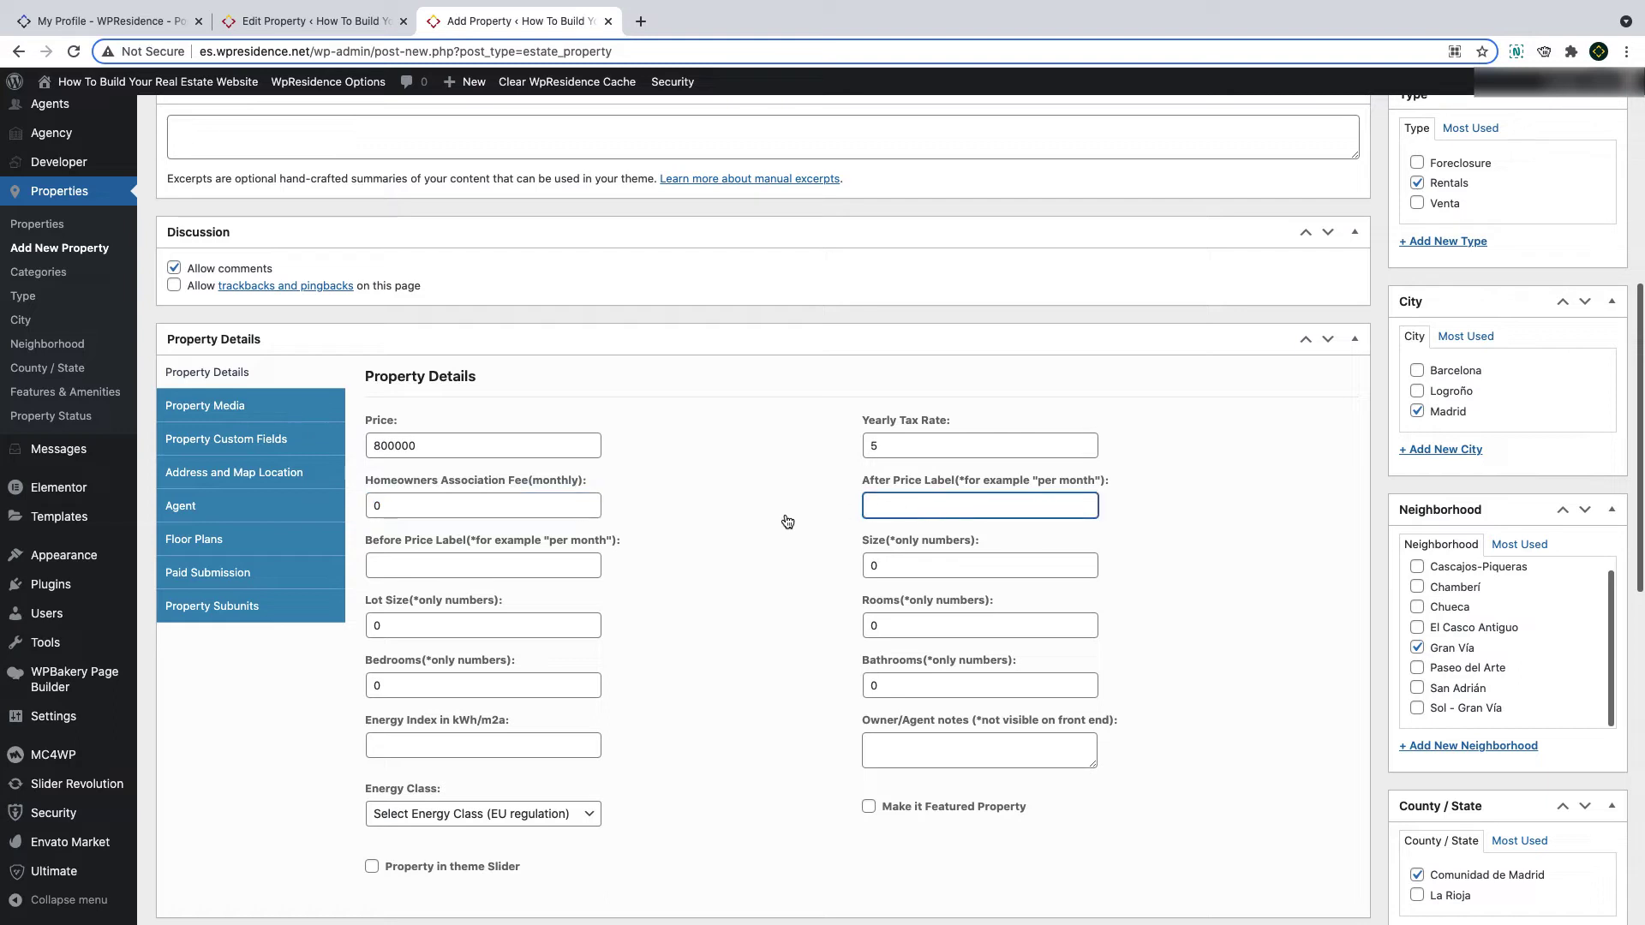
left_click(523, 557)
key("Tab")
type("12")
Fill in lot size 3450, 2 rooms, 1 bedroom and 3 bathrooms
left_click(395, 624)
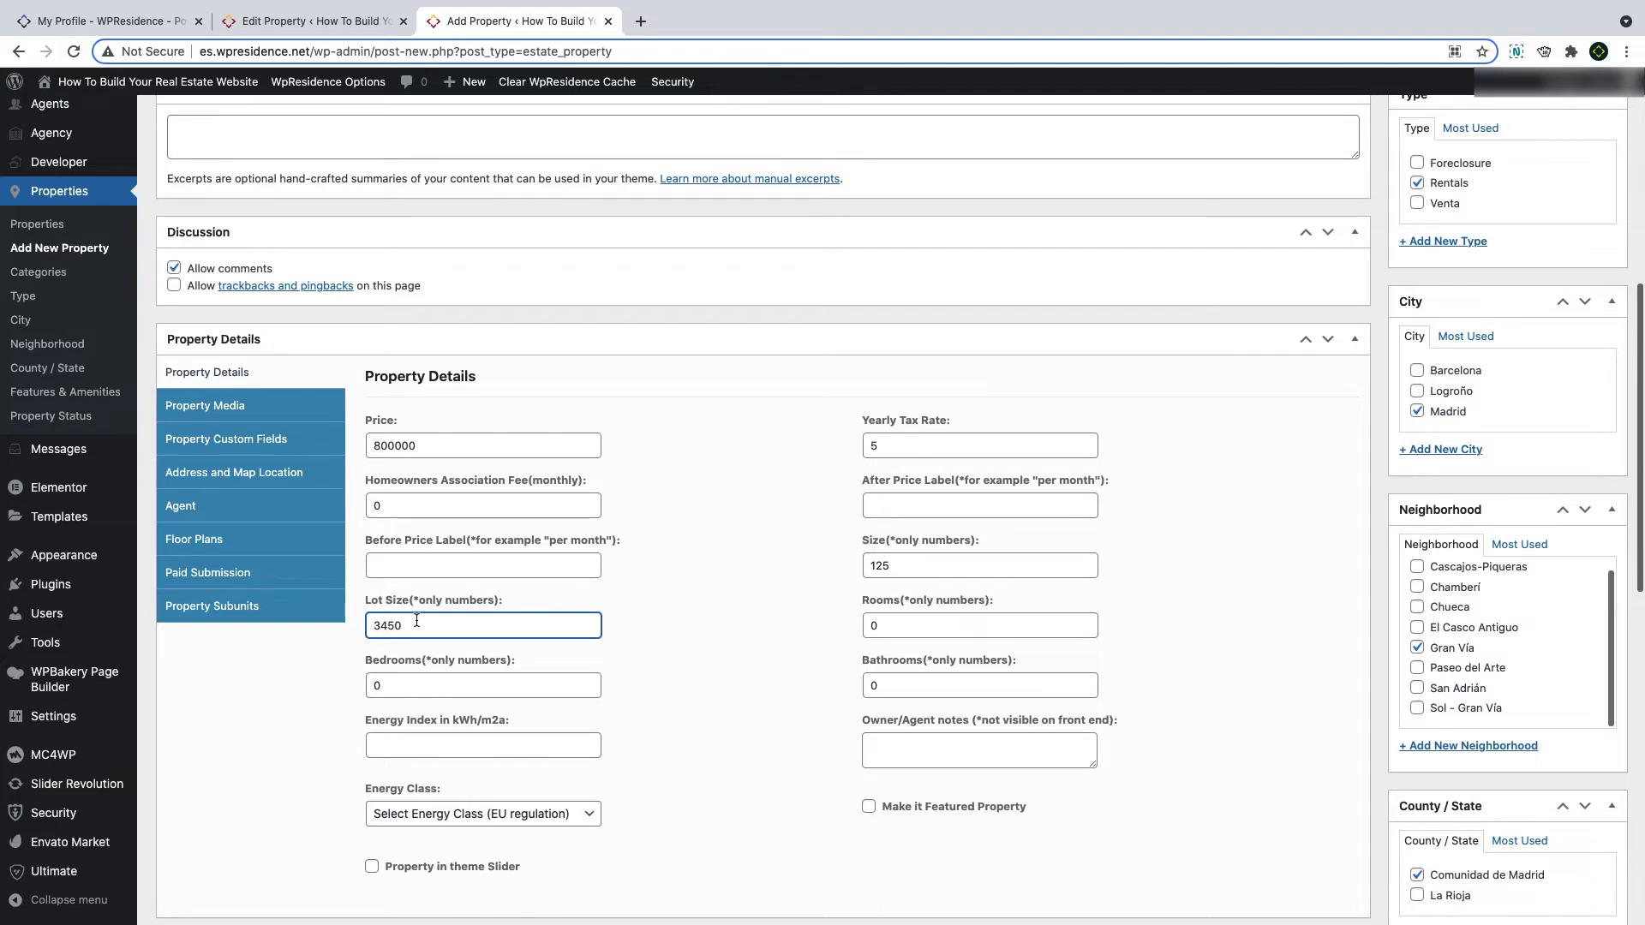
double_click(958, 634)
type("2")
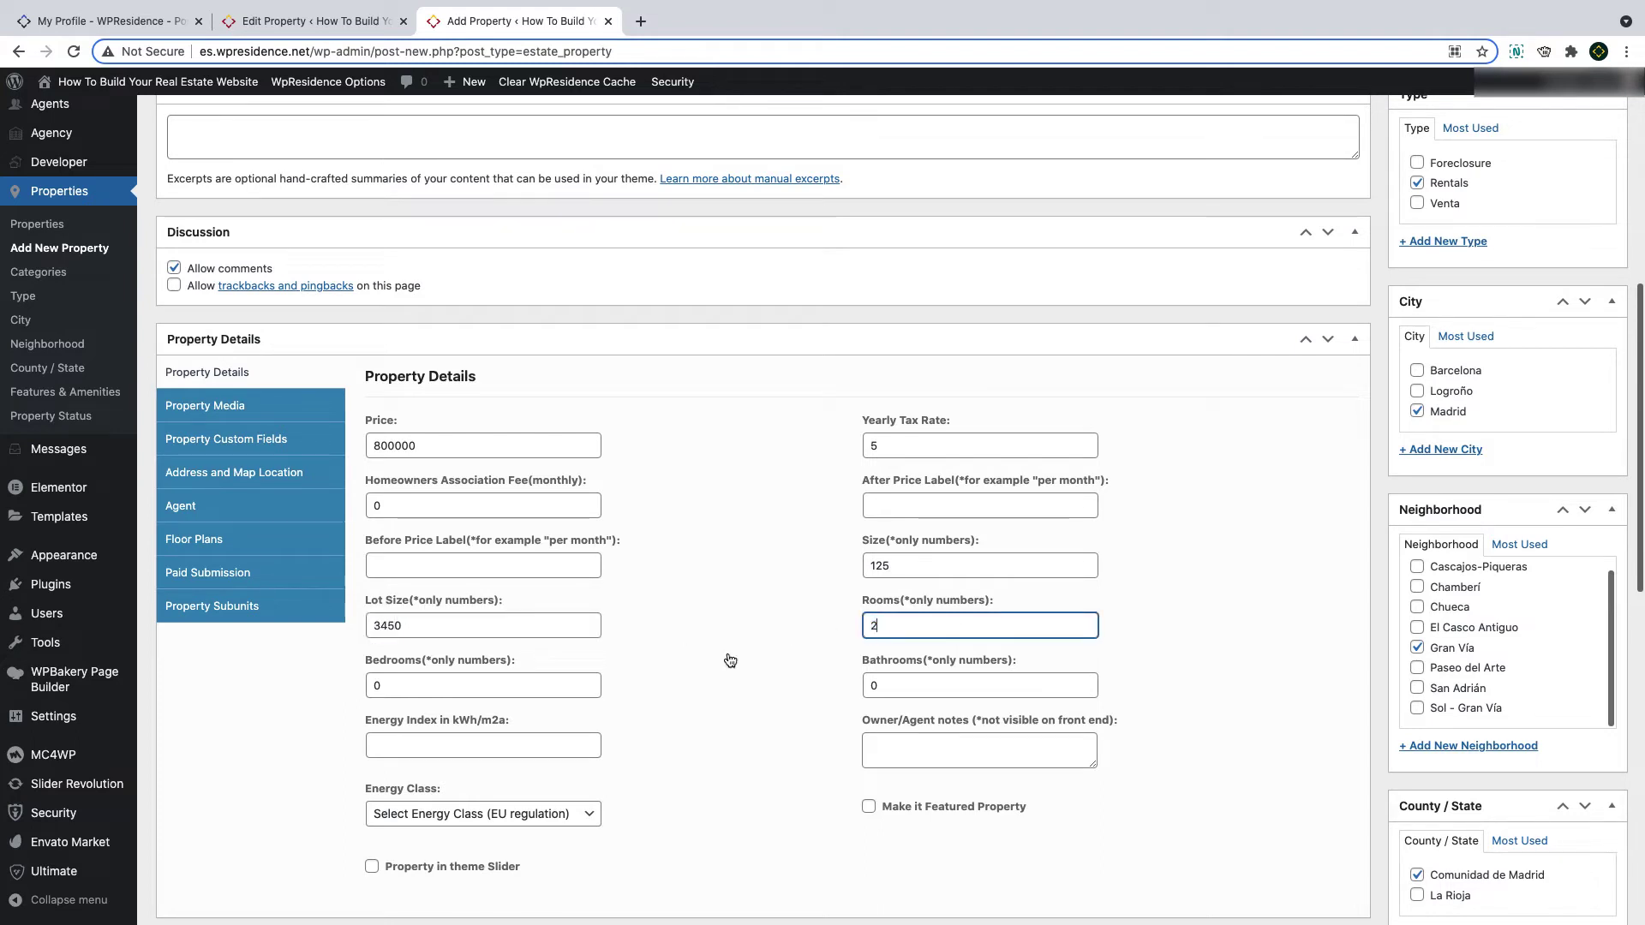
double_click(441, 685)
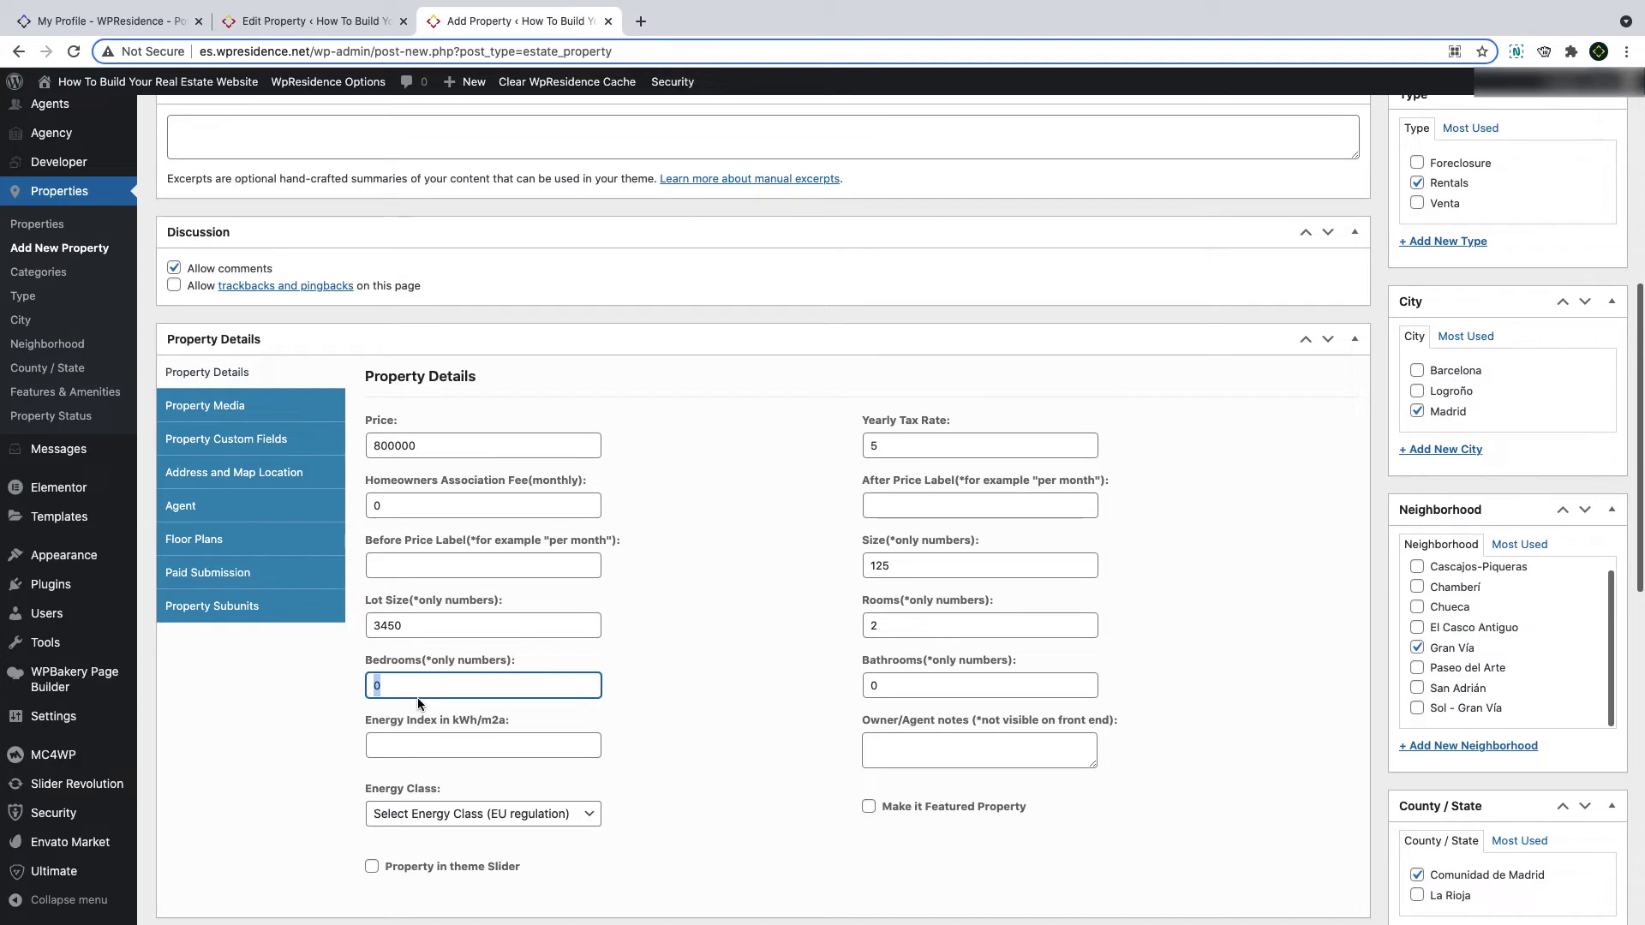
type("1")
double_click(864, 686)
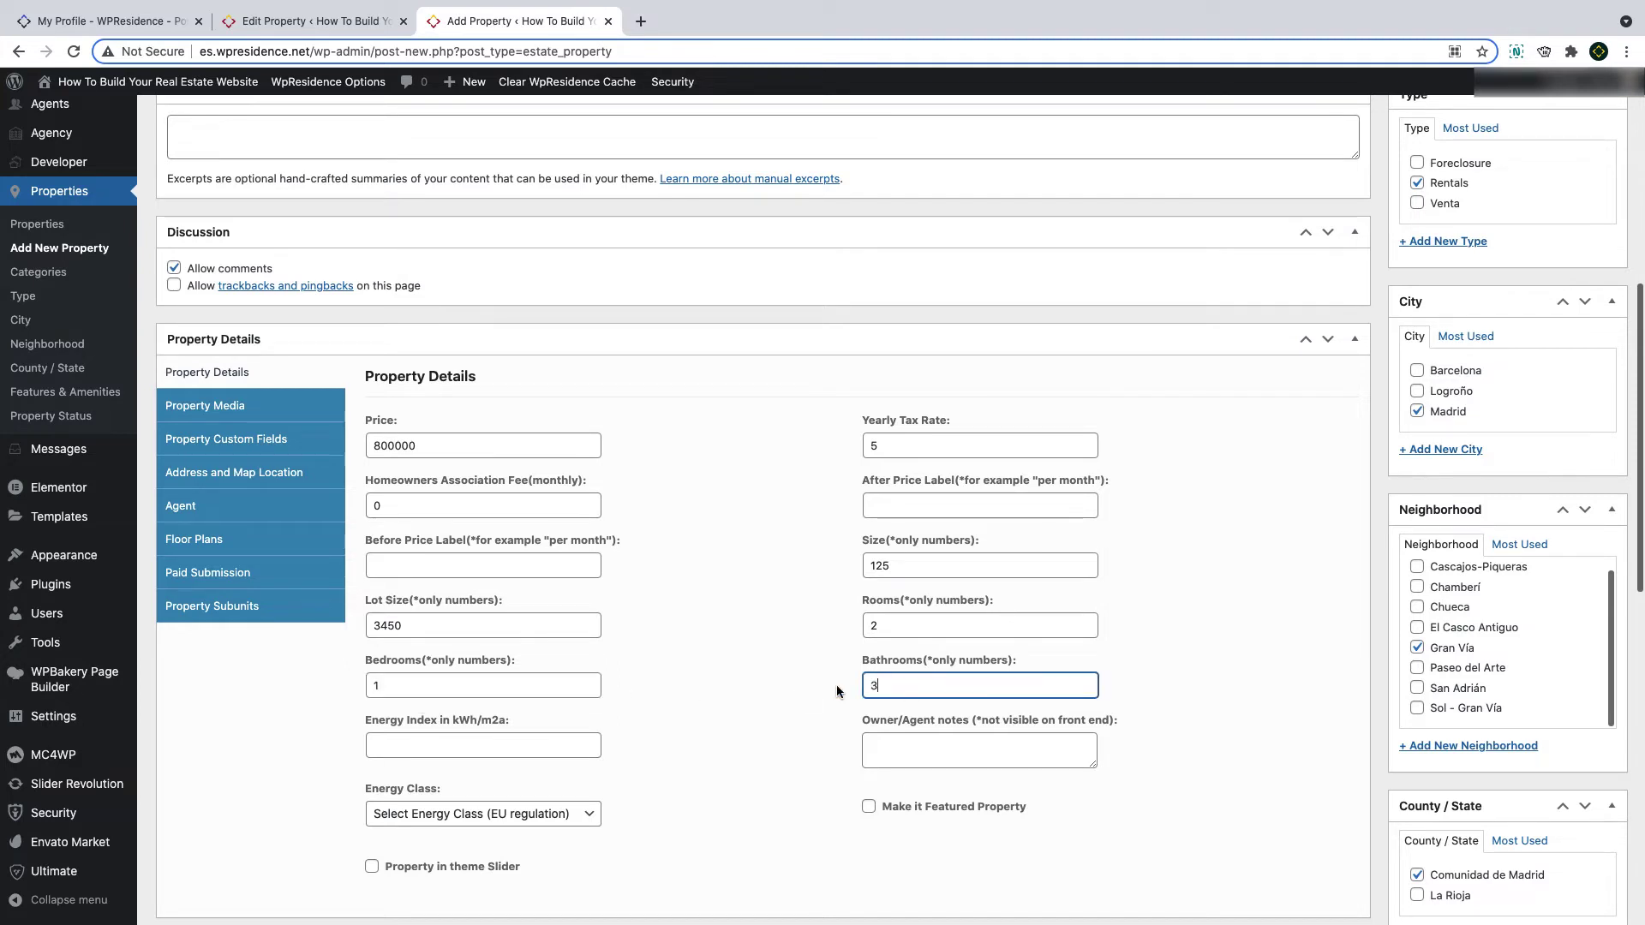
Set the energy class to A+ and the energy index to 860 kWh/m2a
left_click(464, 738)
scroll(464, 739, "down", 2)
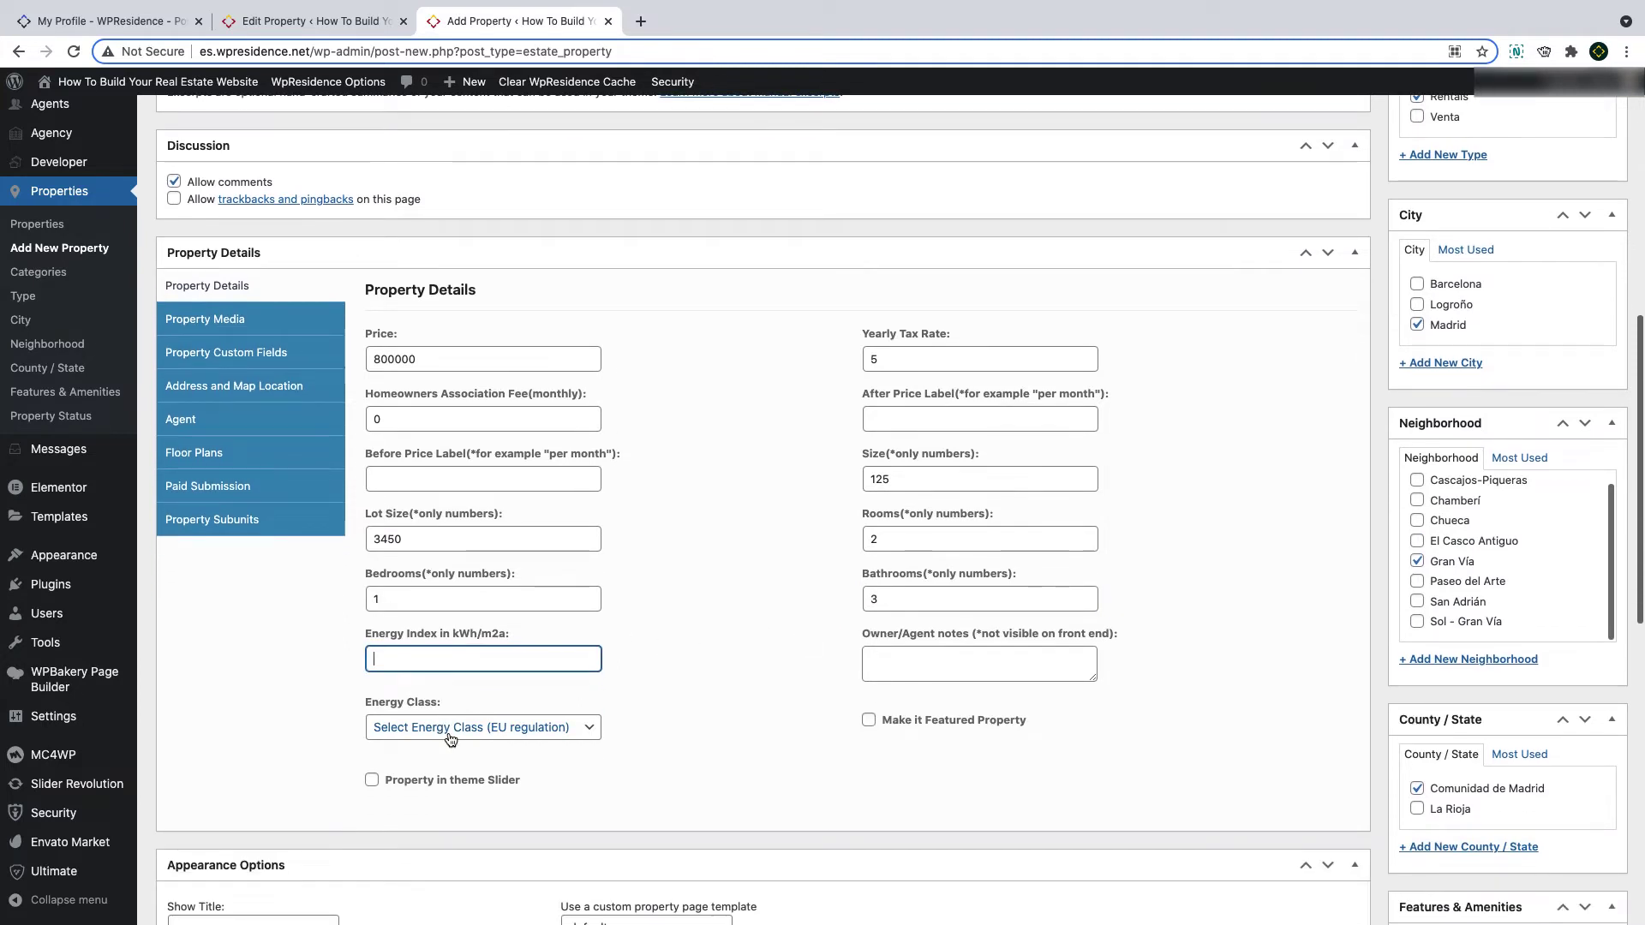
left_click(442, 730)
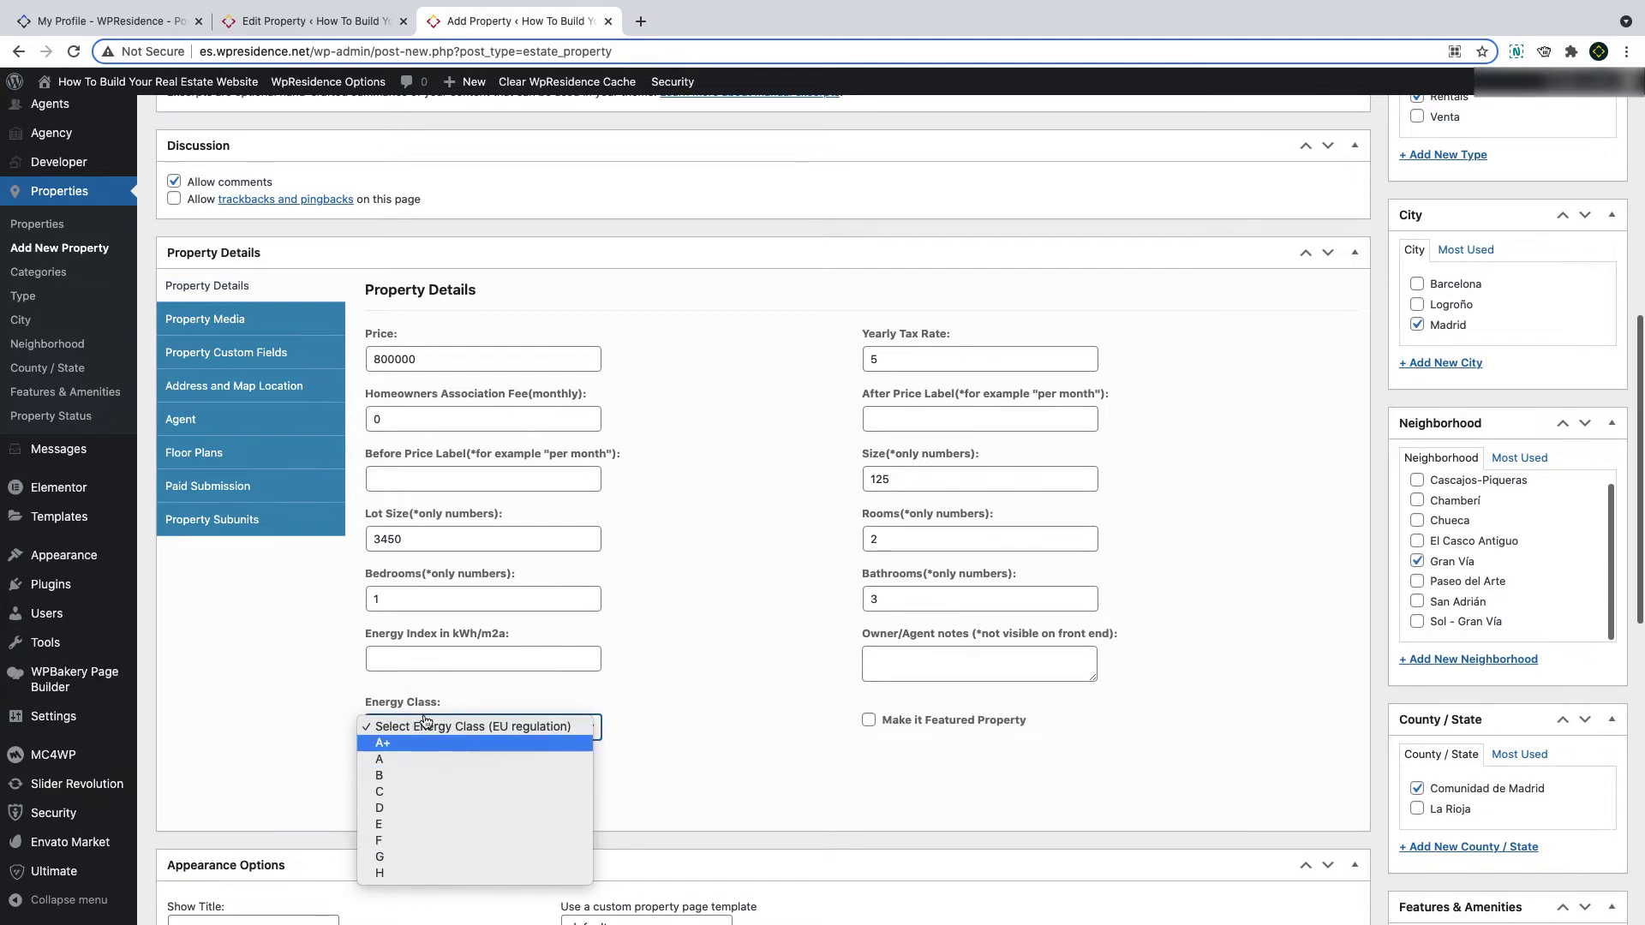
left_click(424, 742)
left_click(415, 660)
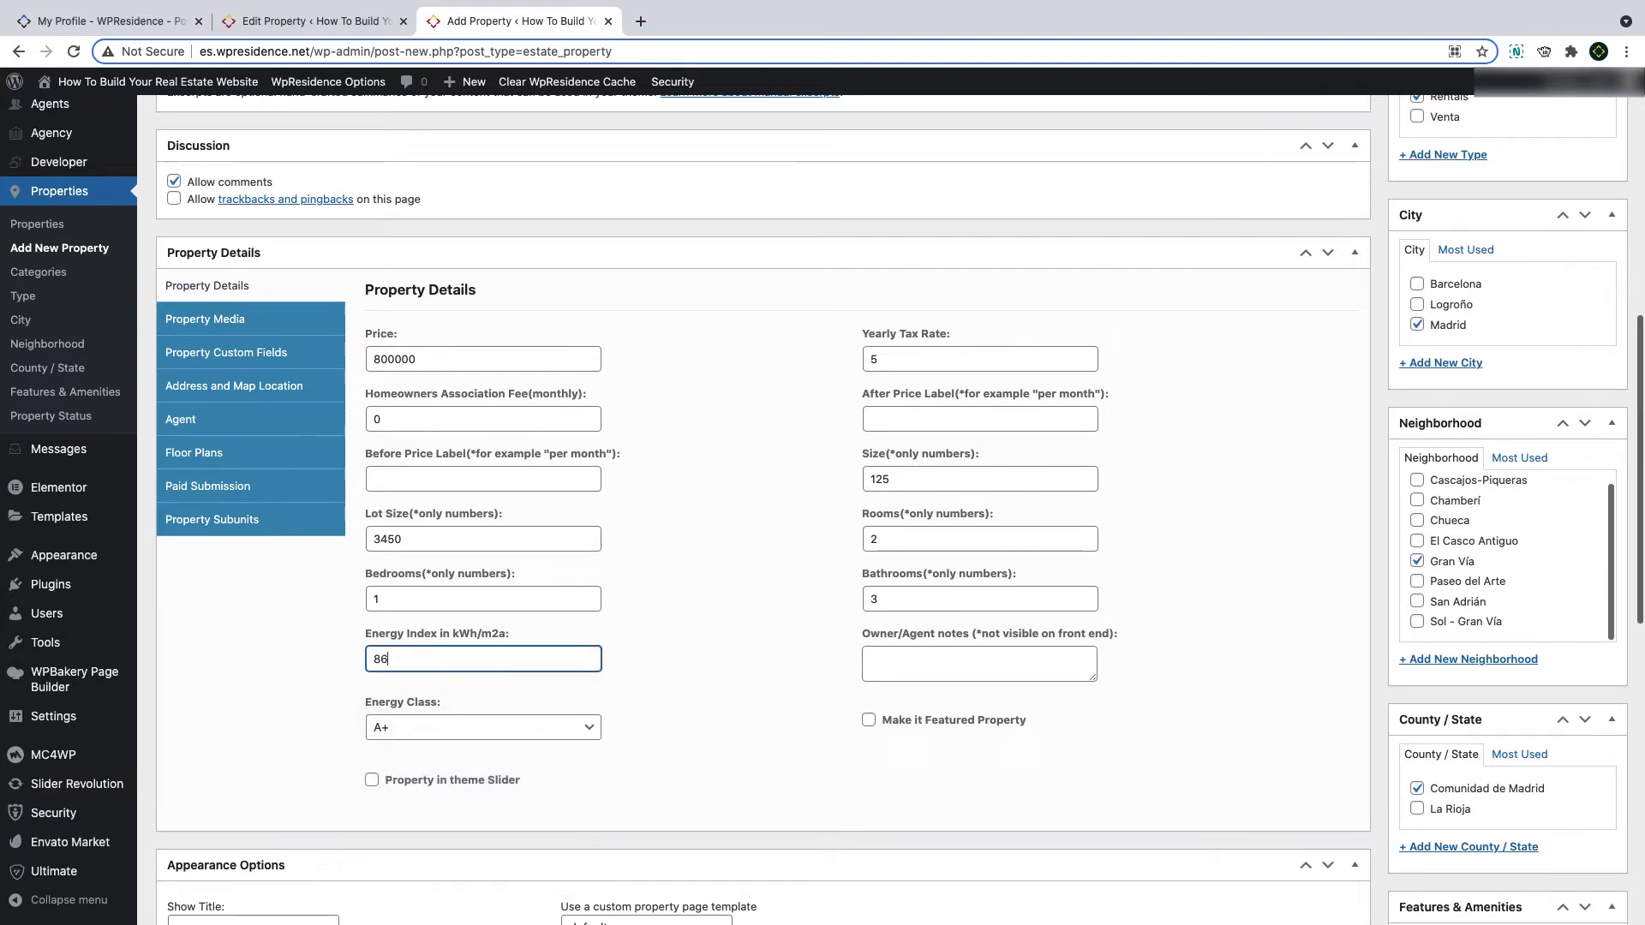
left_click(722, 728)
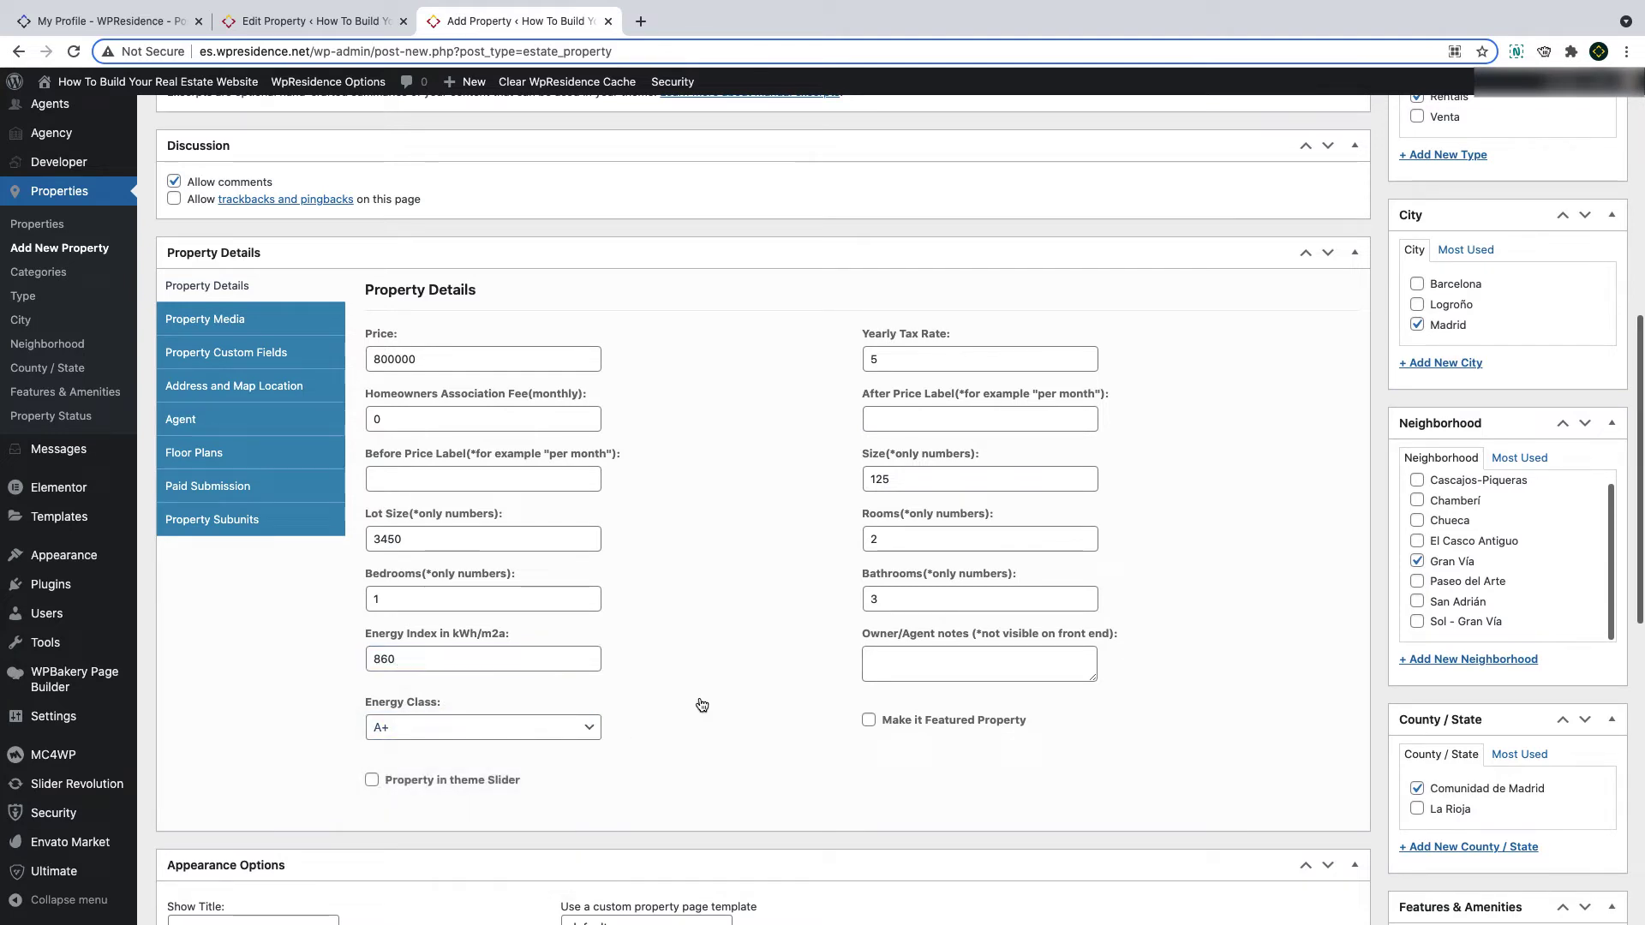
Upload seven interior photos from the computer into the Property Media gallery
left_click(226, 319)
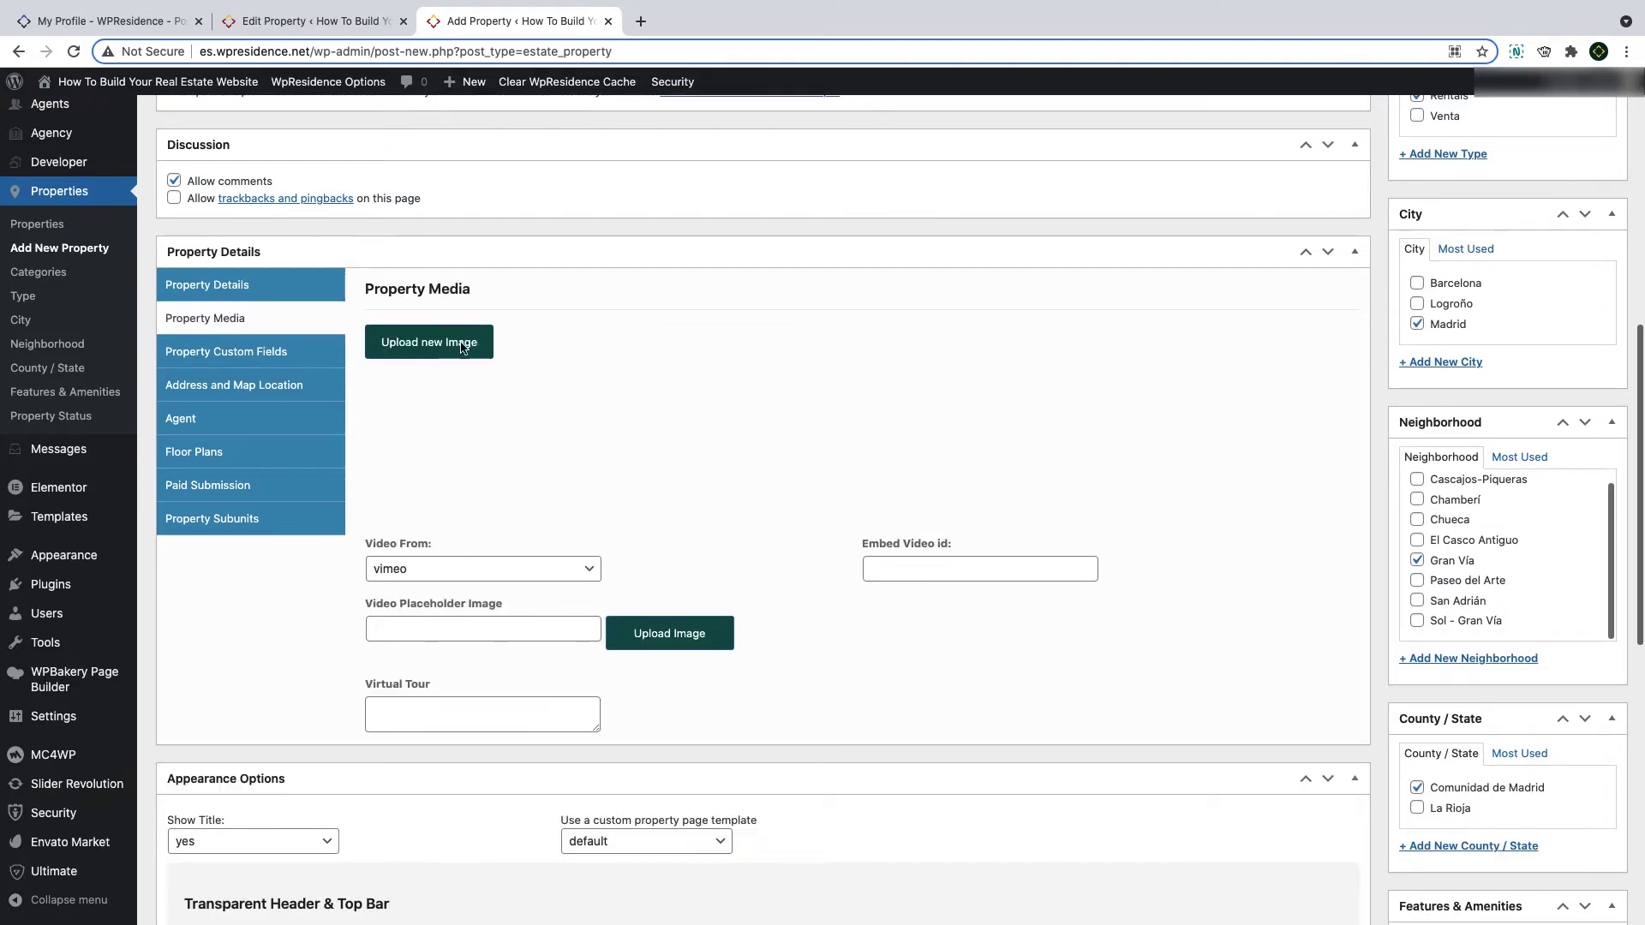
left_click(476, 356)
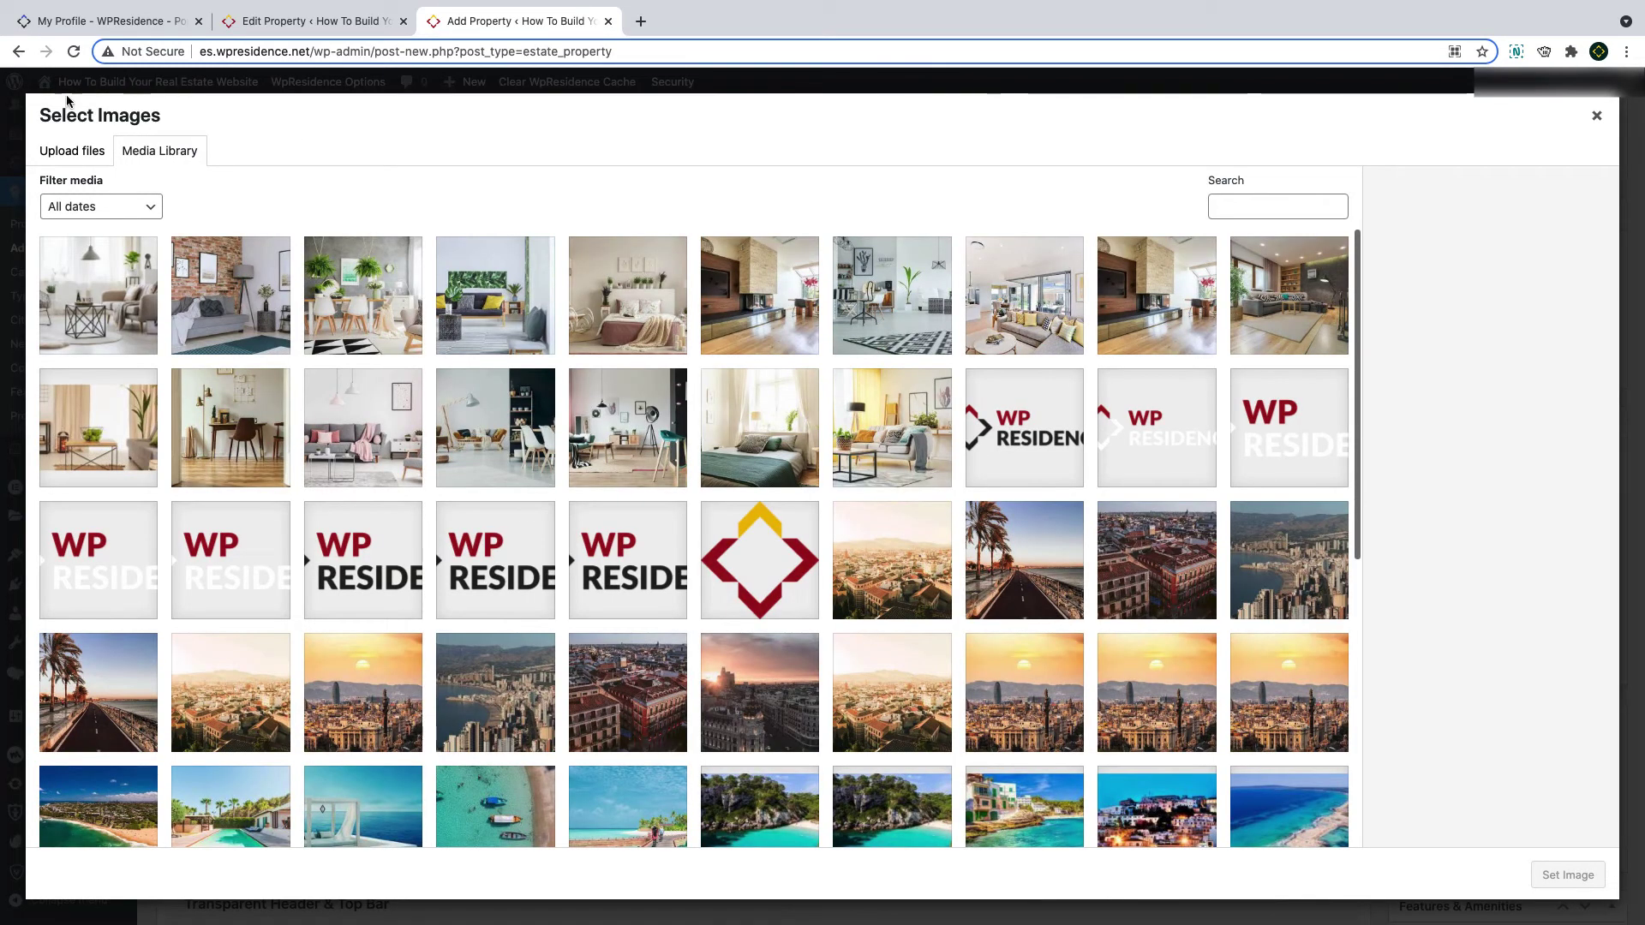
left_click(77, 155)
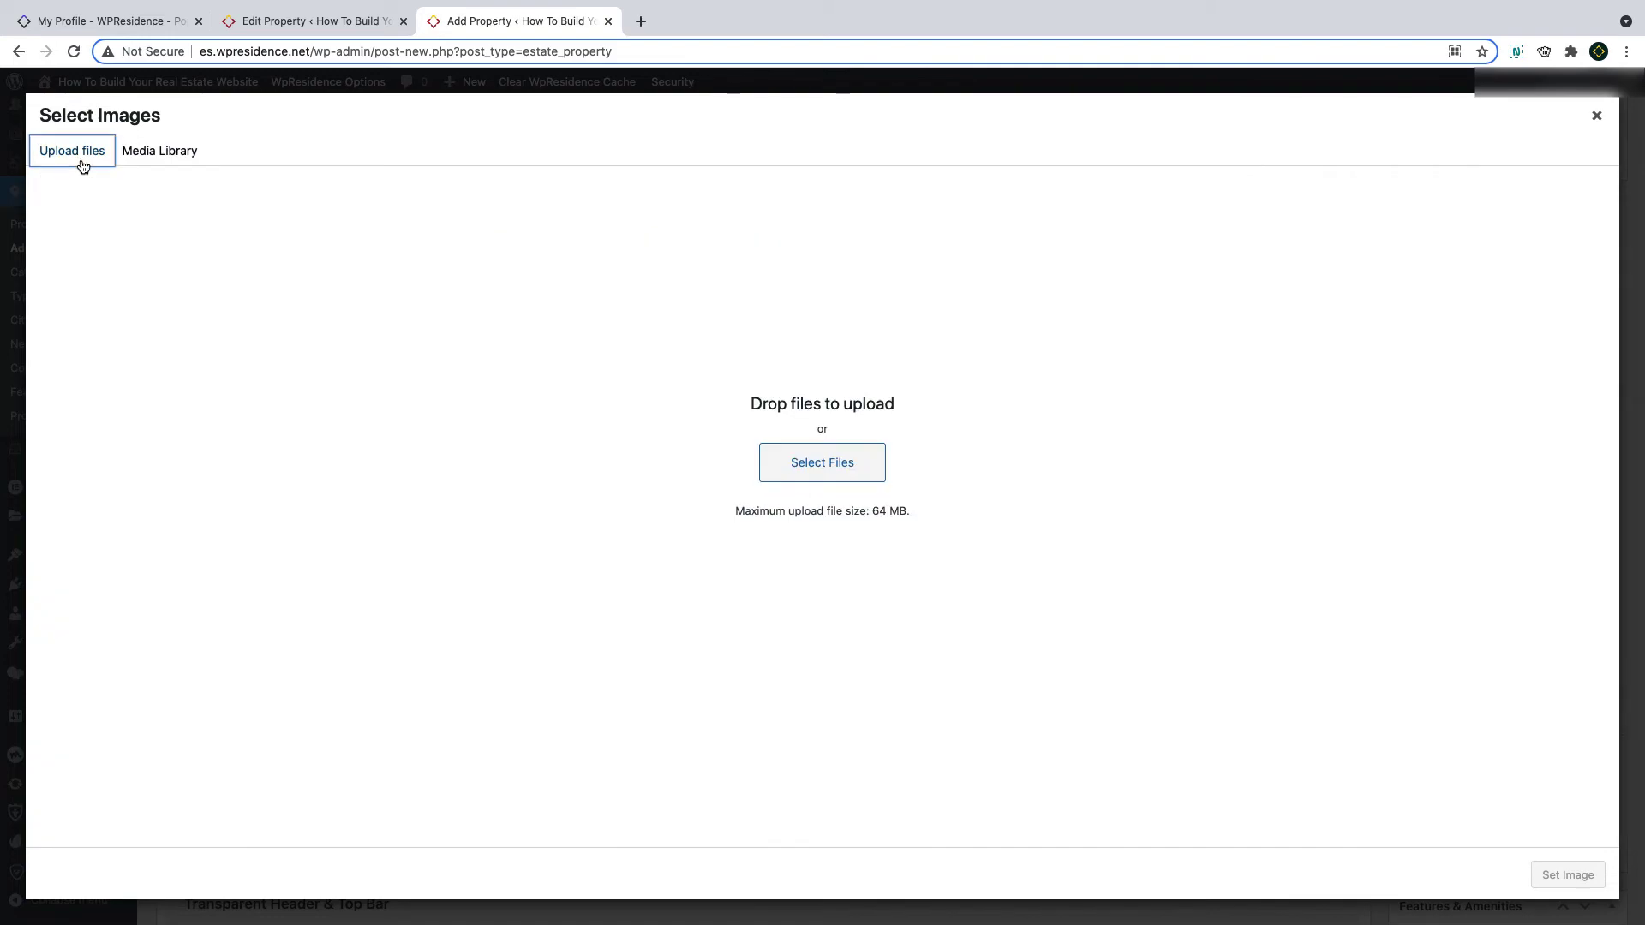
left_click(843, 477)
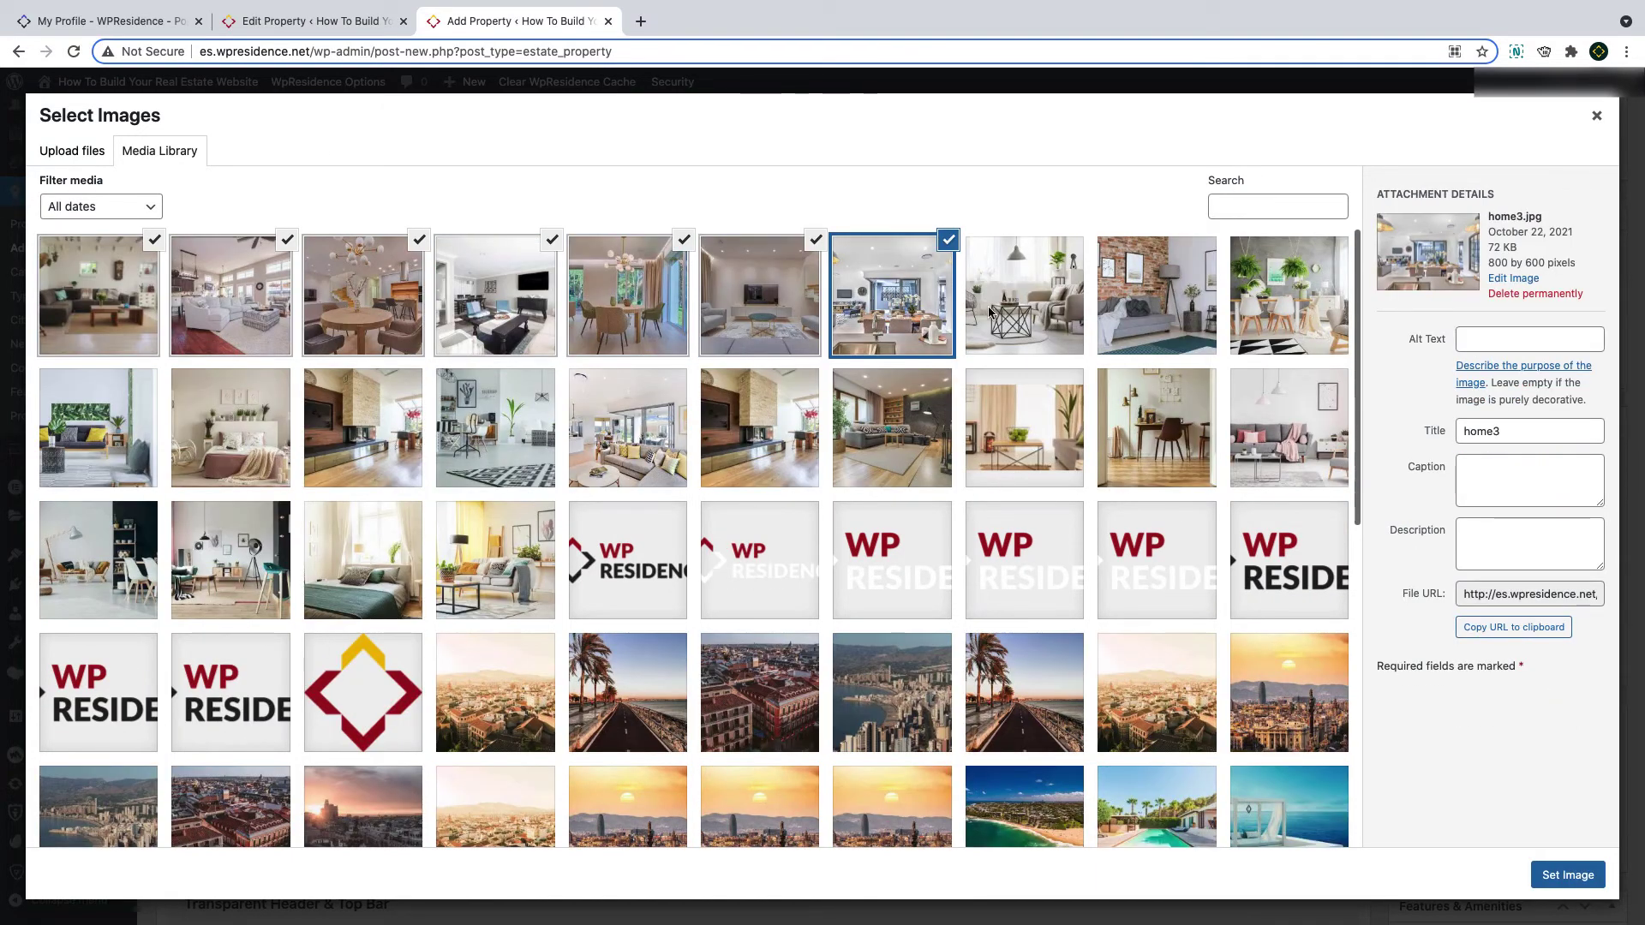
left_click(1585, 875)
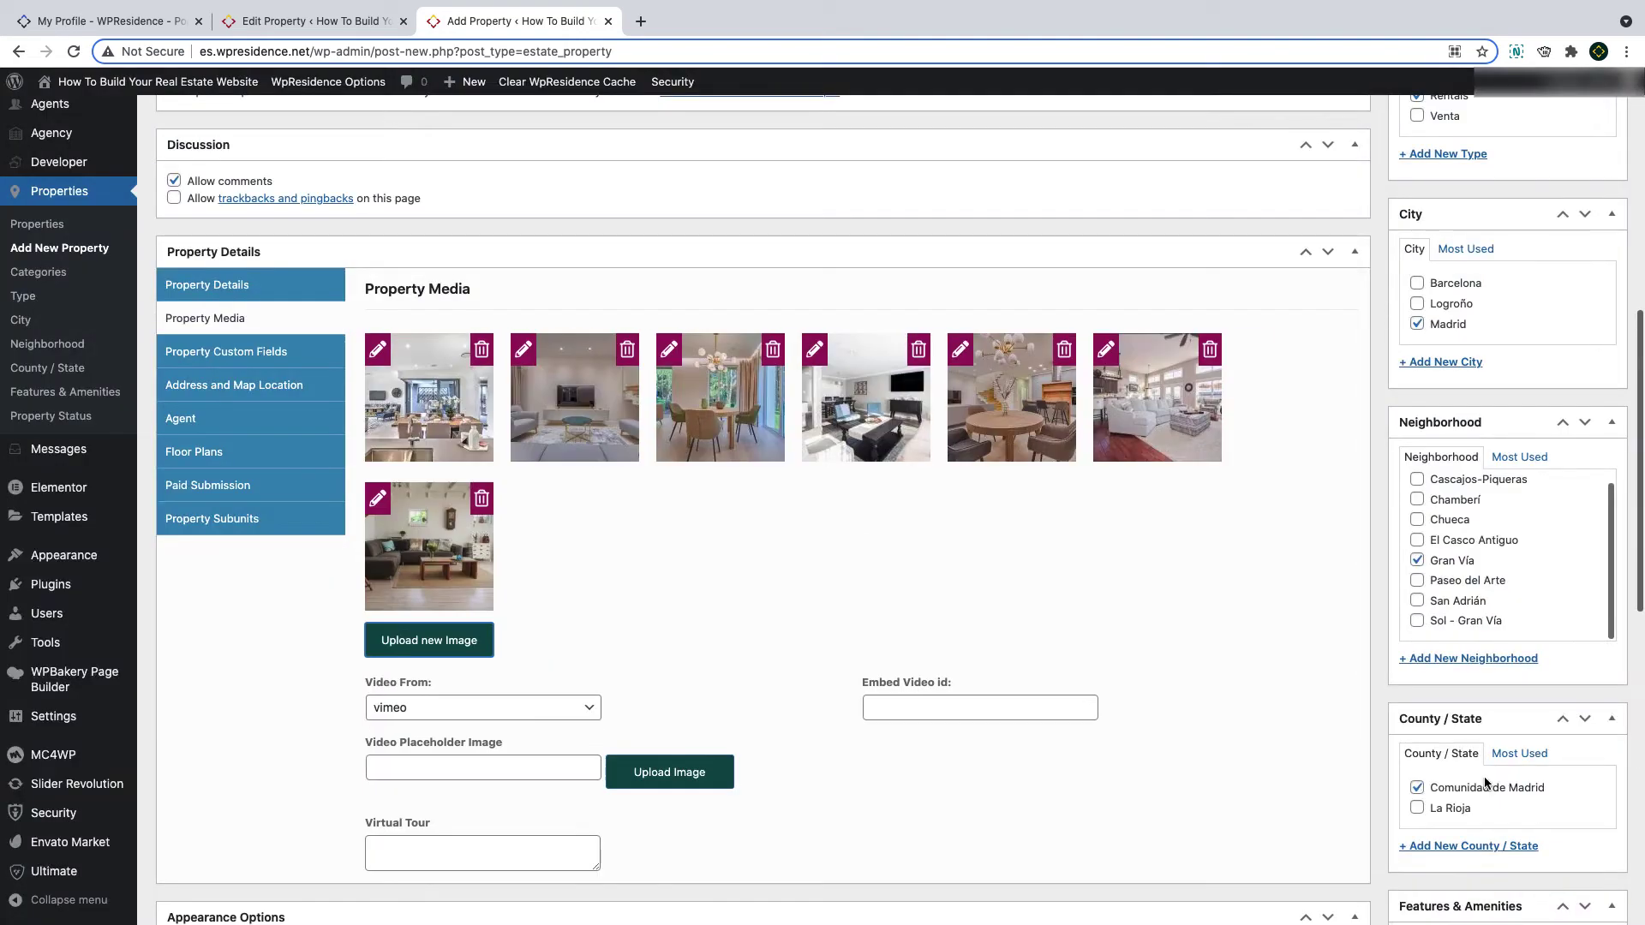
scroll(572, 394, "down", 3)
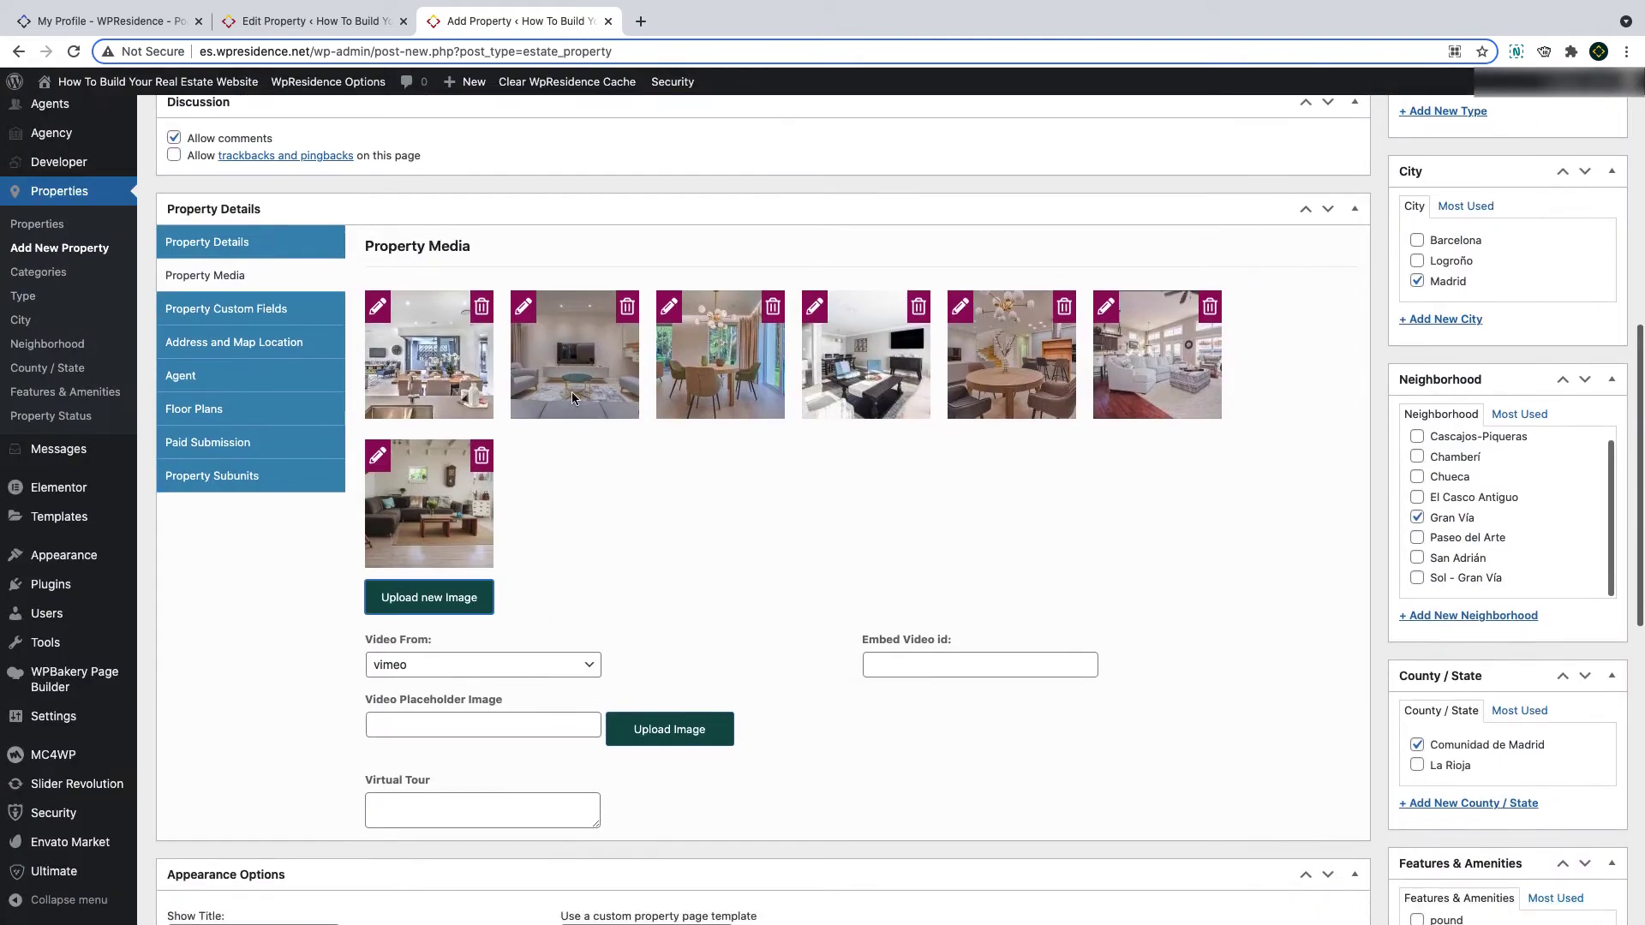
left_click(470, 585)
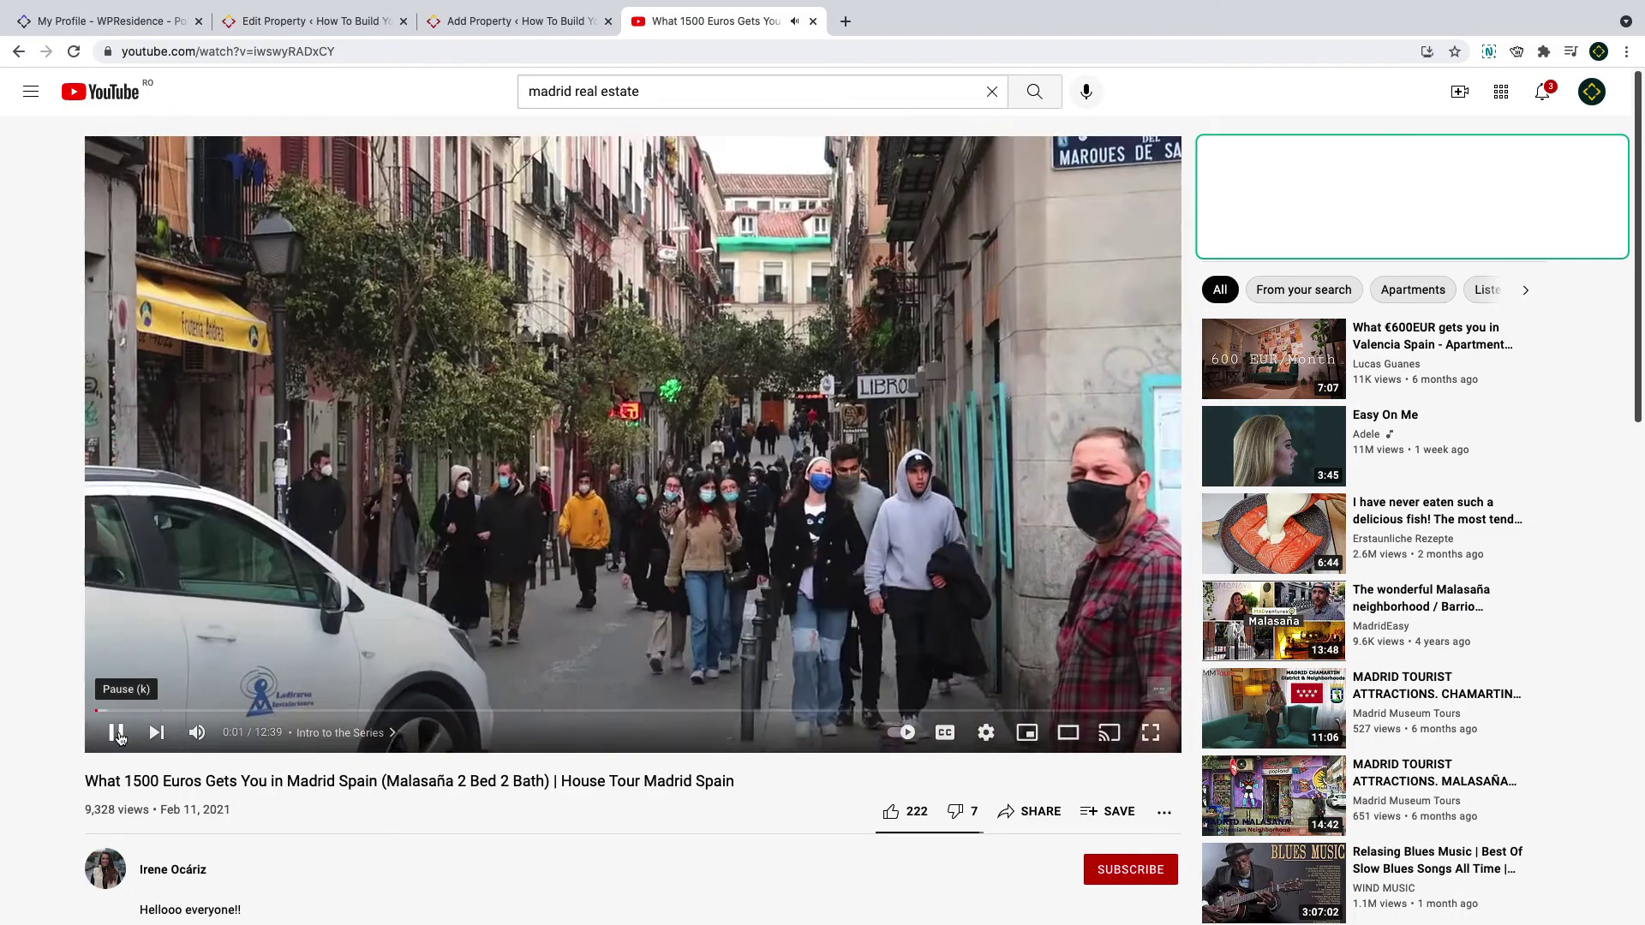
Copy the video ID iwswyRADxCY from the YouTube address and paste it into Embed Video id
left_click(114, 733)
left_click(215, 50)
left_click(253, 51)
left_click_drag(326, 53, 448, 54)
key("ctrl+c")
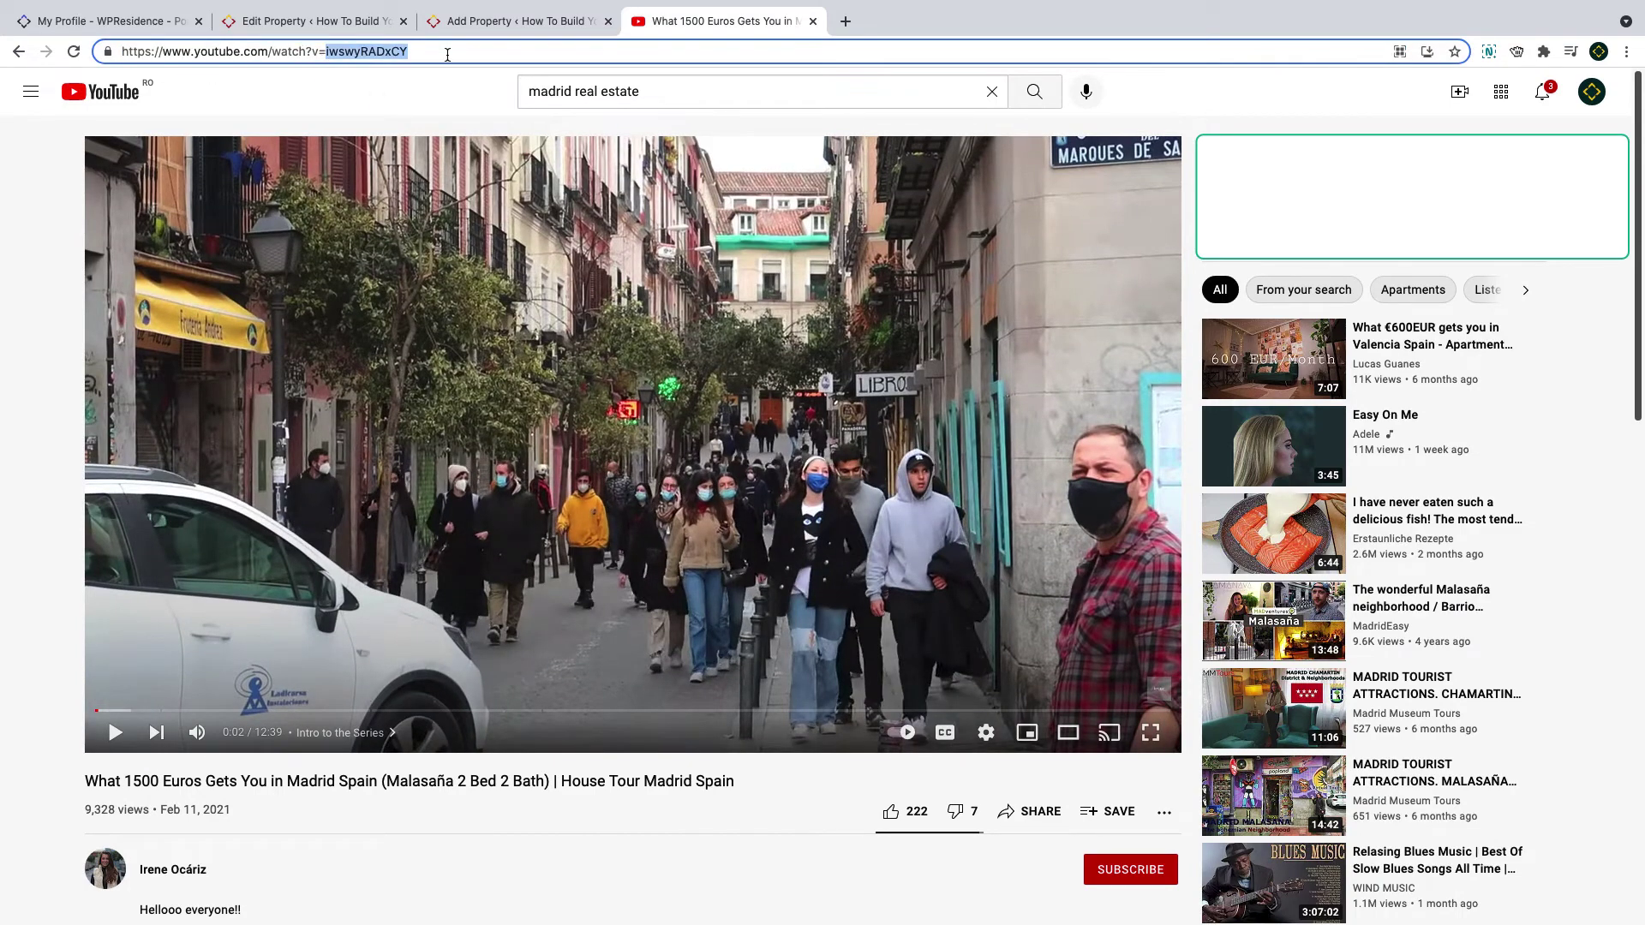
left_click(491, 20)
left_click(966, 583)
key("ctrl+v")
Set Video From to youtube and confirm the embed id iwswyRADxCY
left_click(581, 584)
left_click(520, 603)
double_click(958, 586)
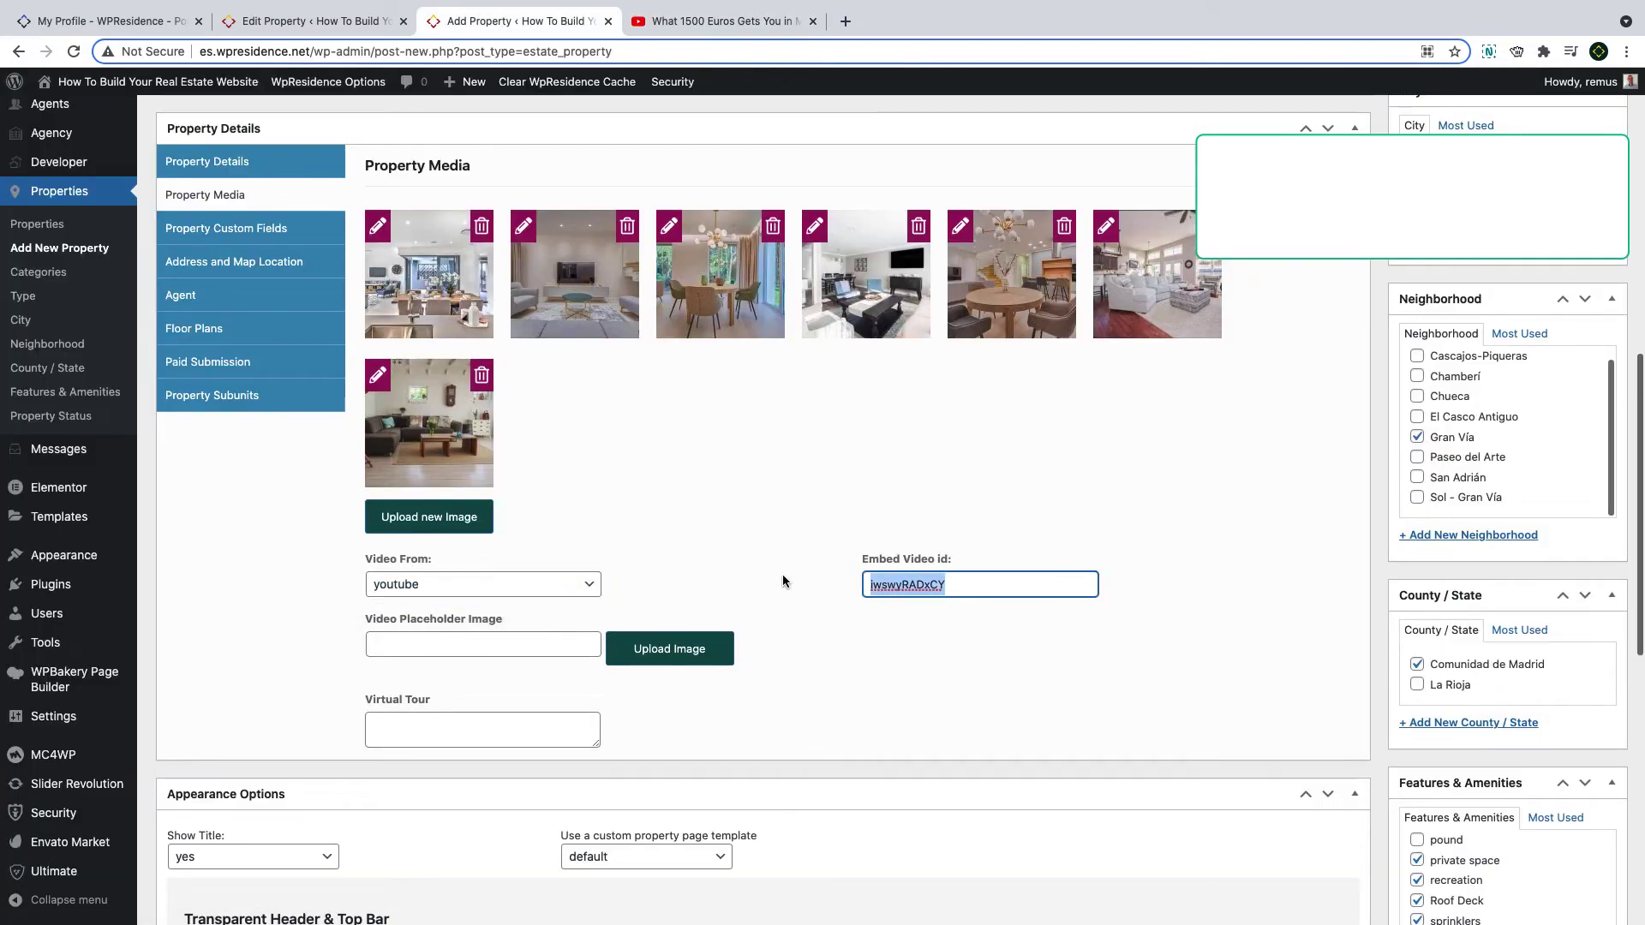
left_click(952, 583)
double_click(885, 583)
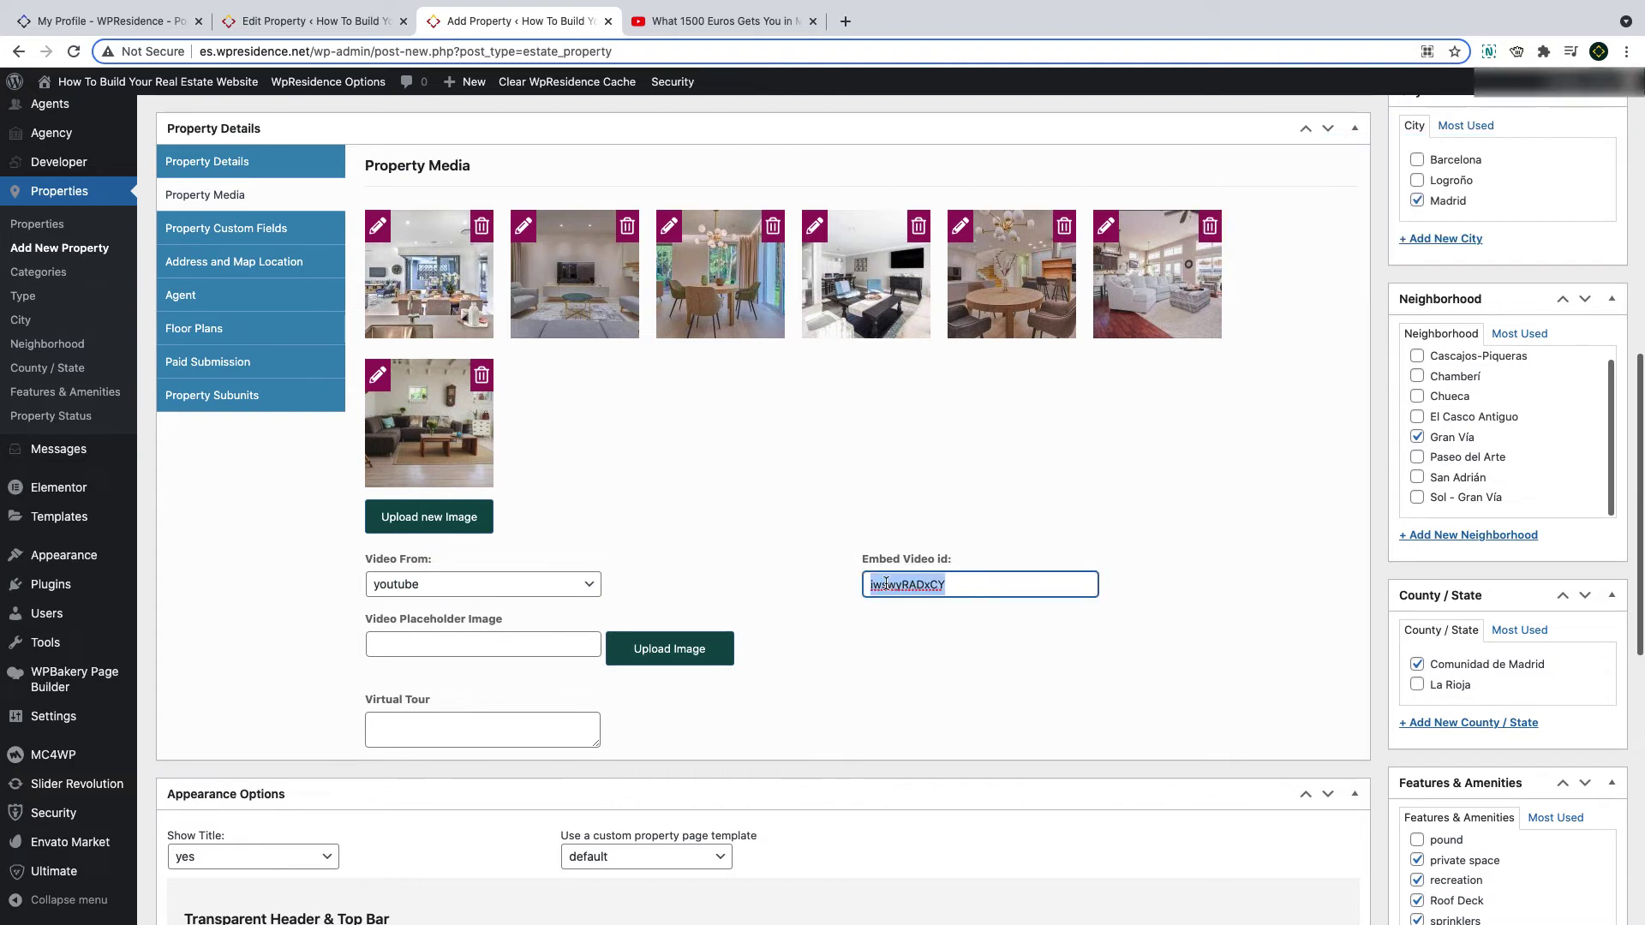
left_click(885, 584)
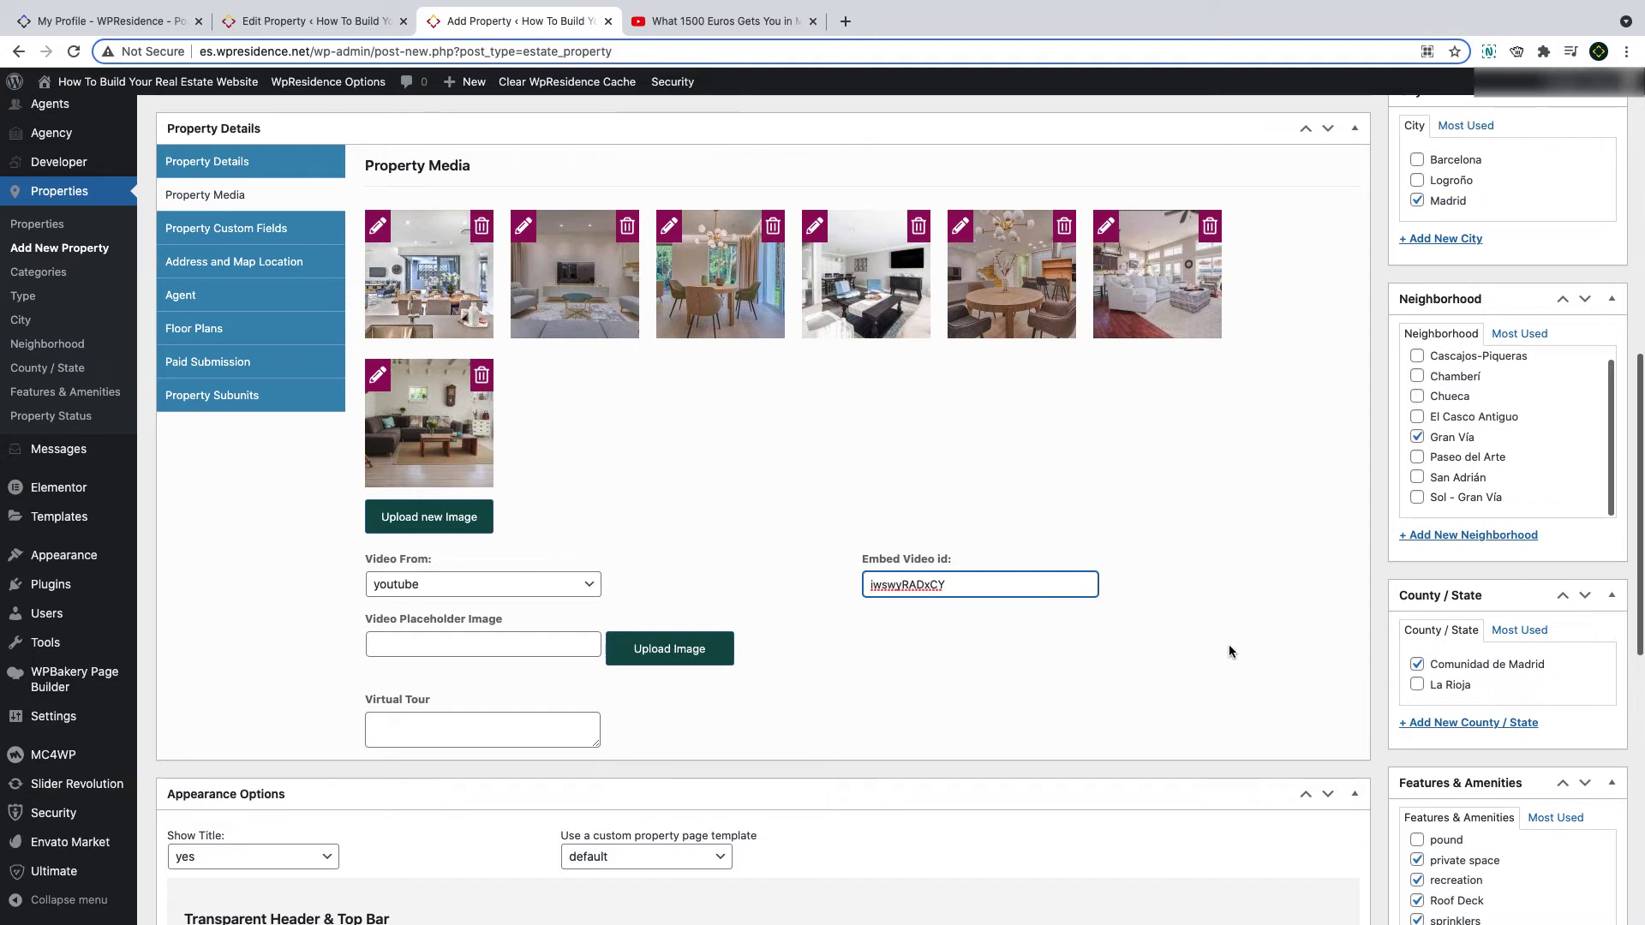
scroll(1229, 645, "down", 9)
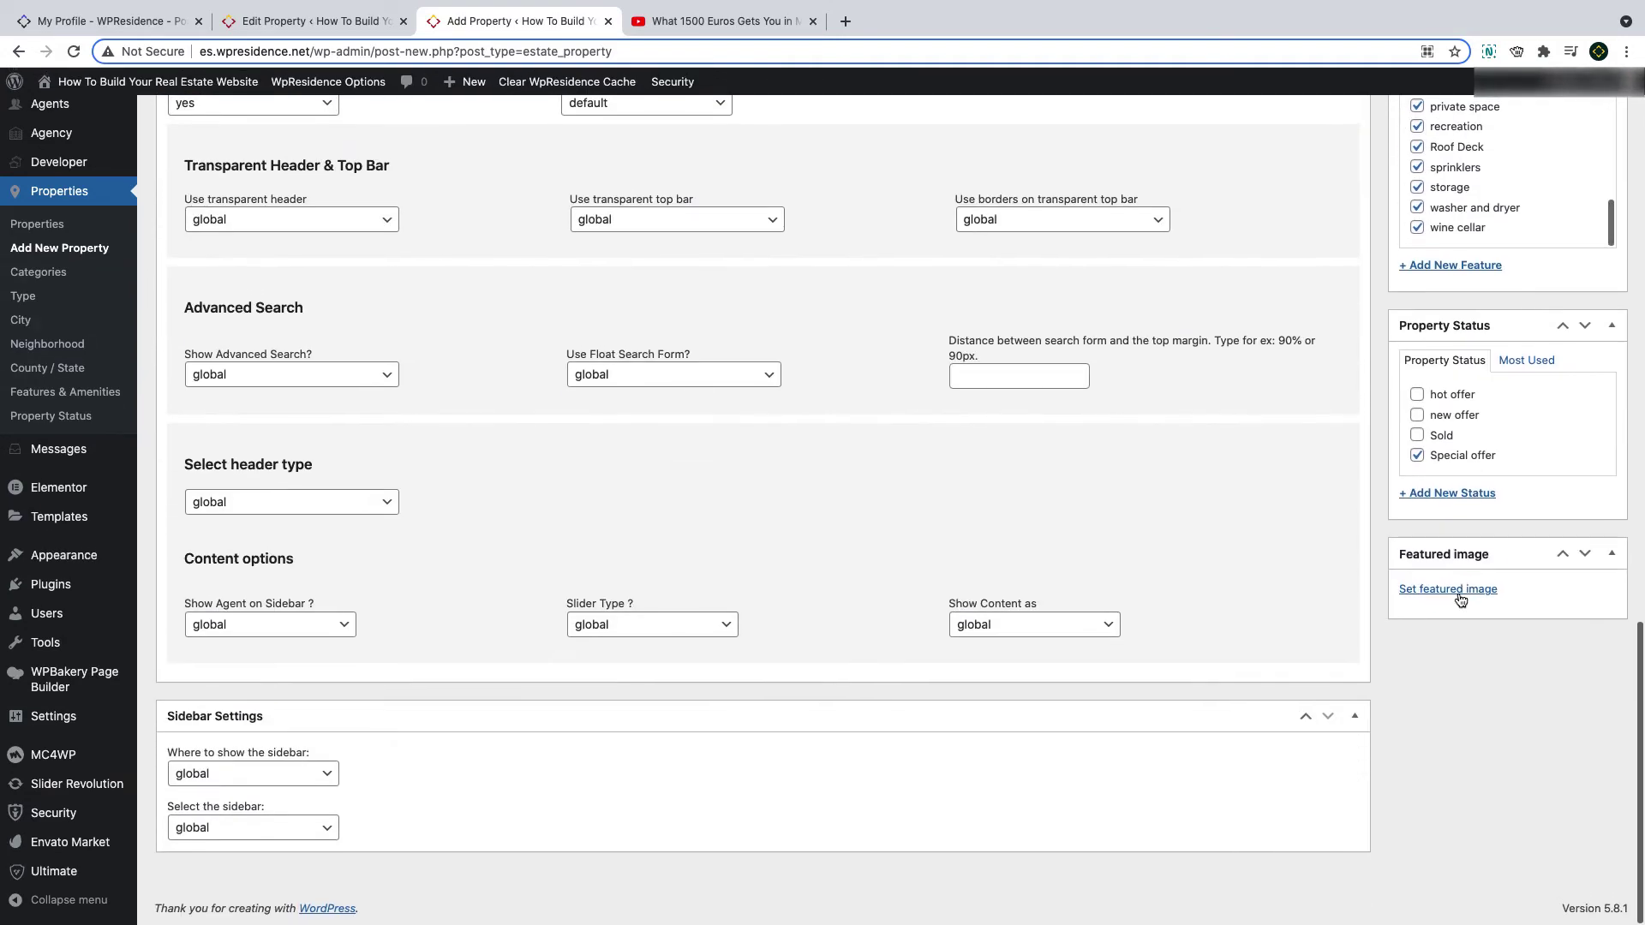
scroll(1461, 595, "up", 5)
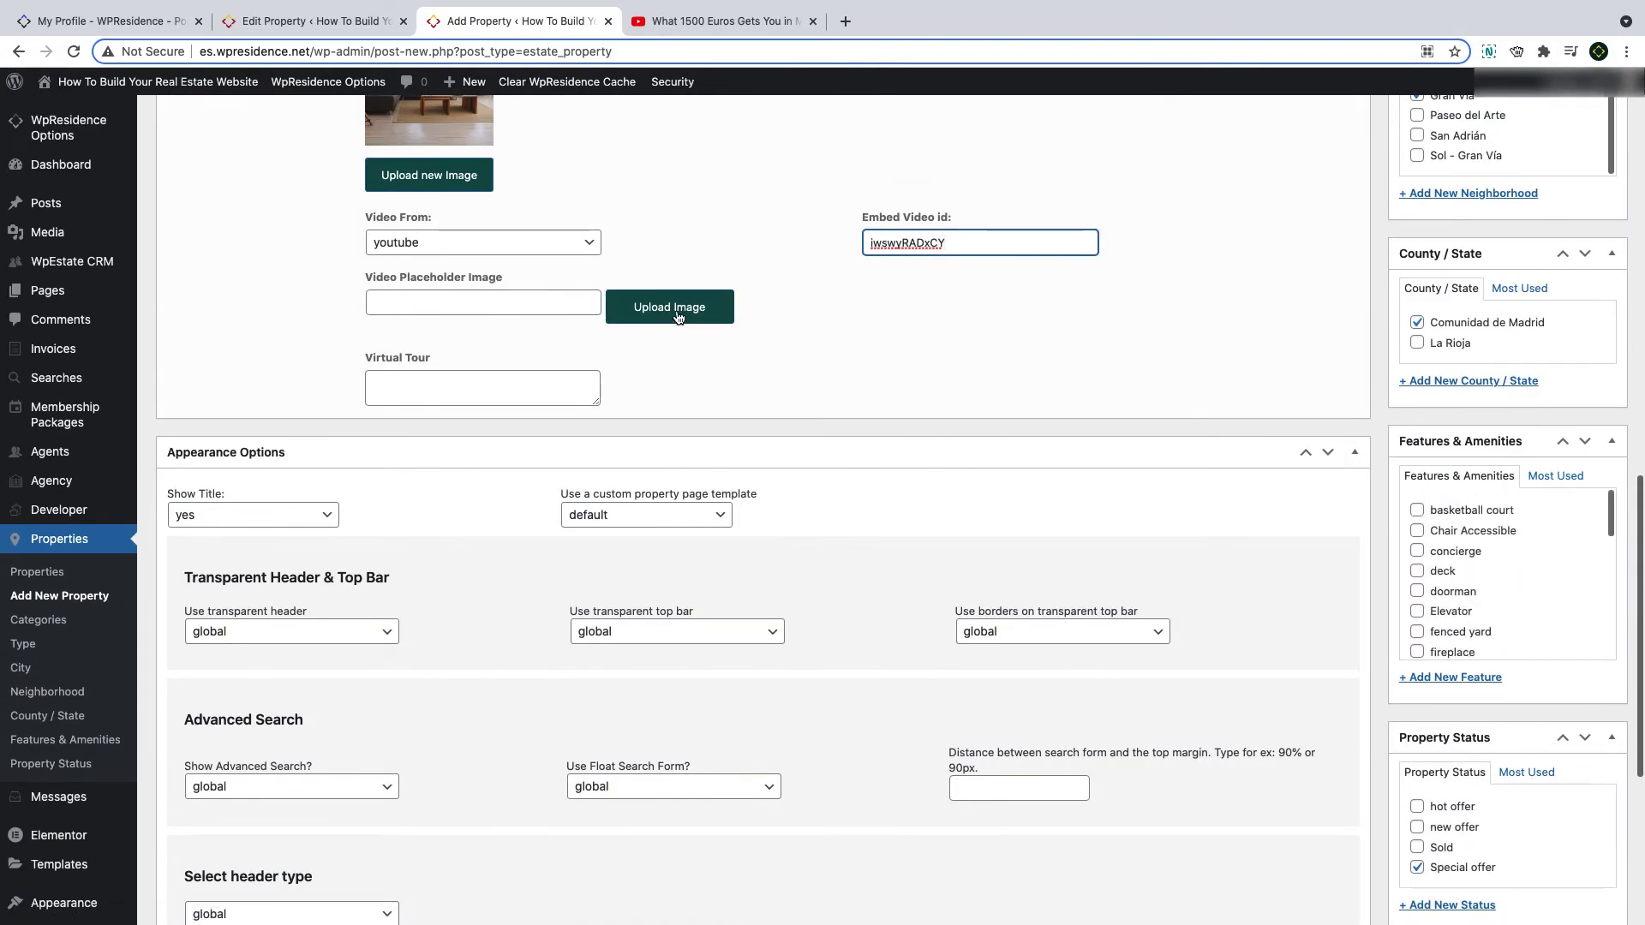
left_click(684, 314)
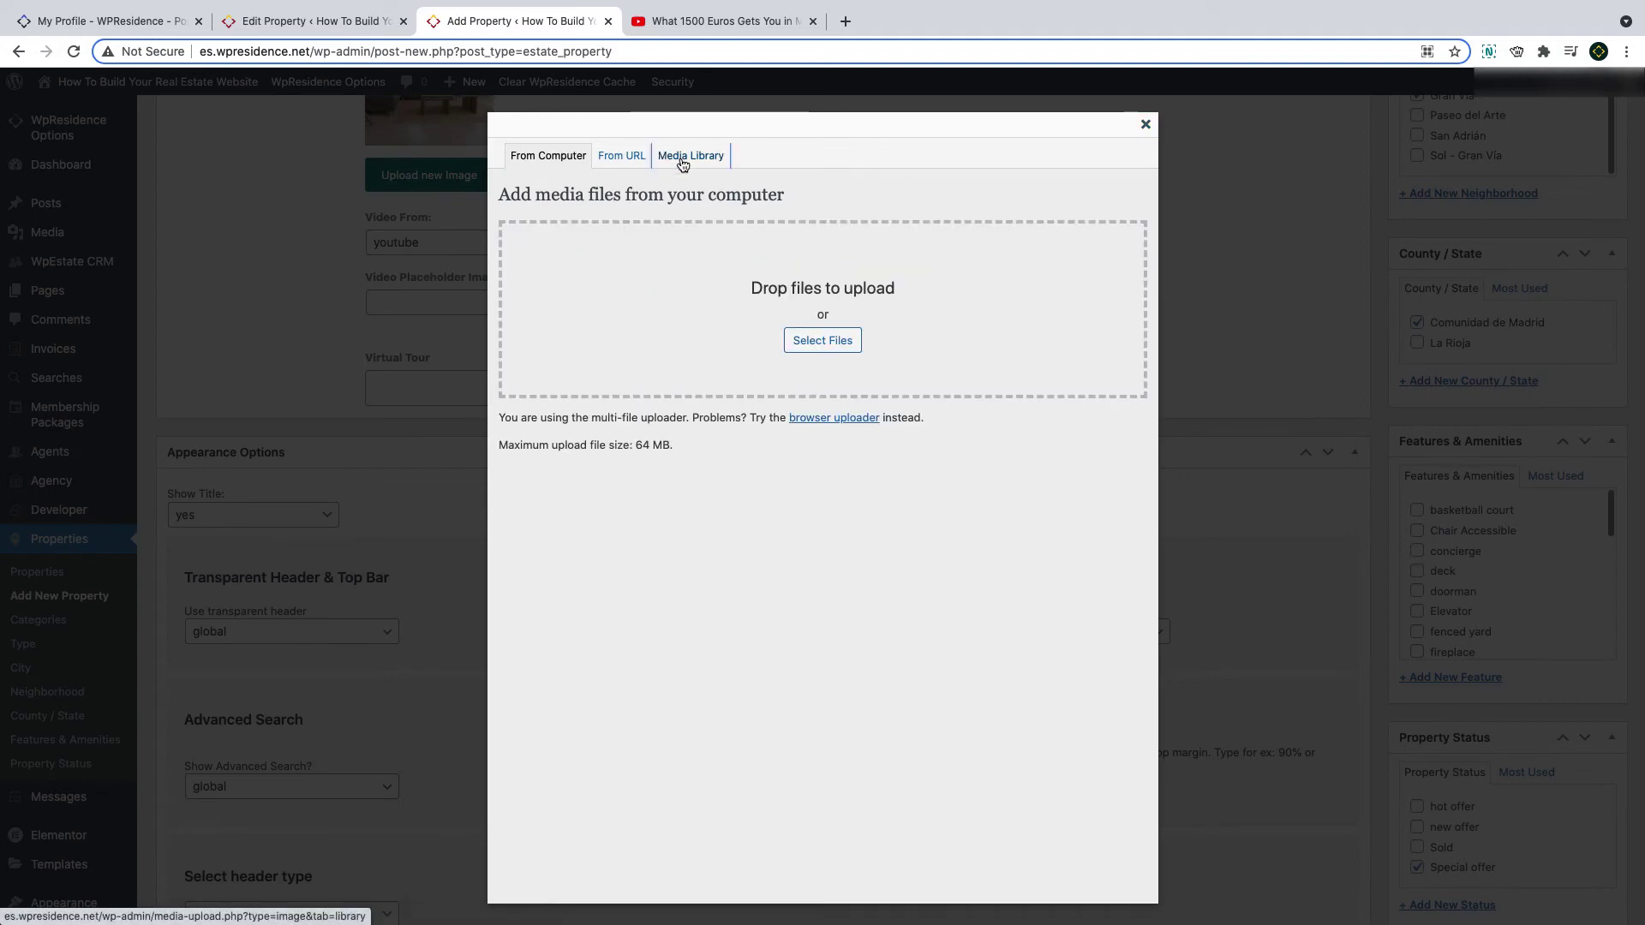
Insert the house9 image from the Media Library as the video placeholder
left_click(686, 159)
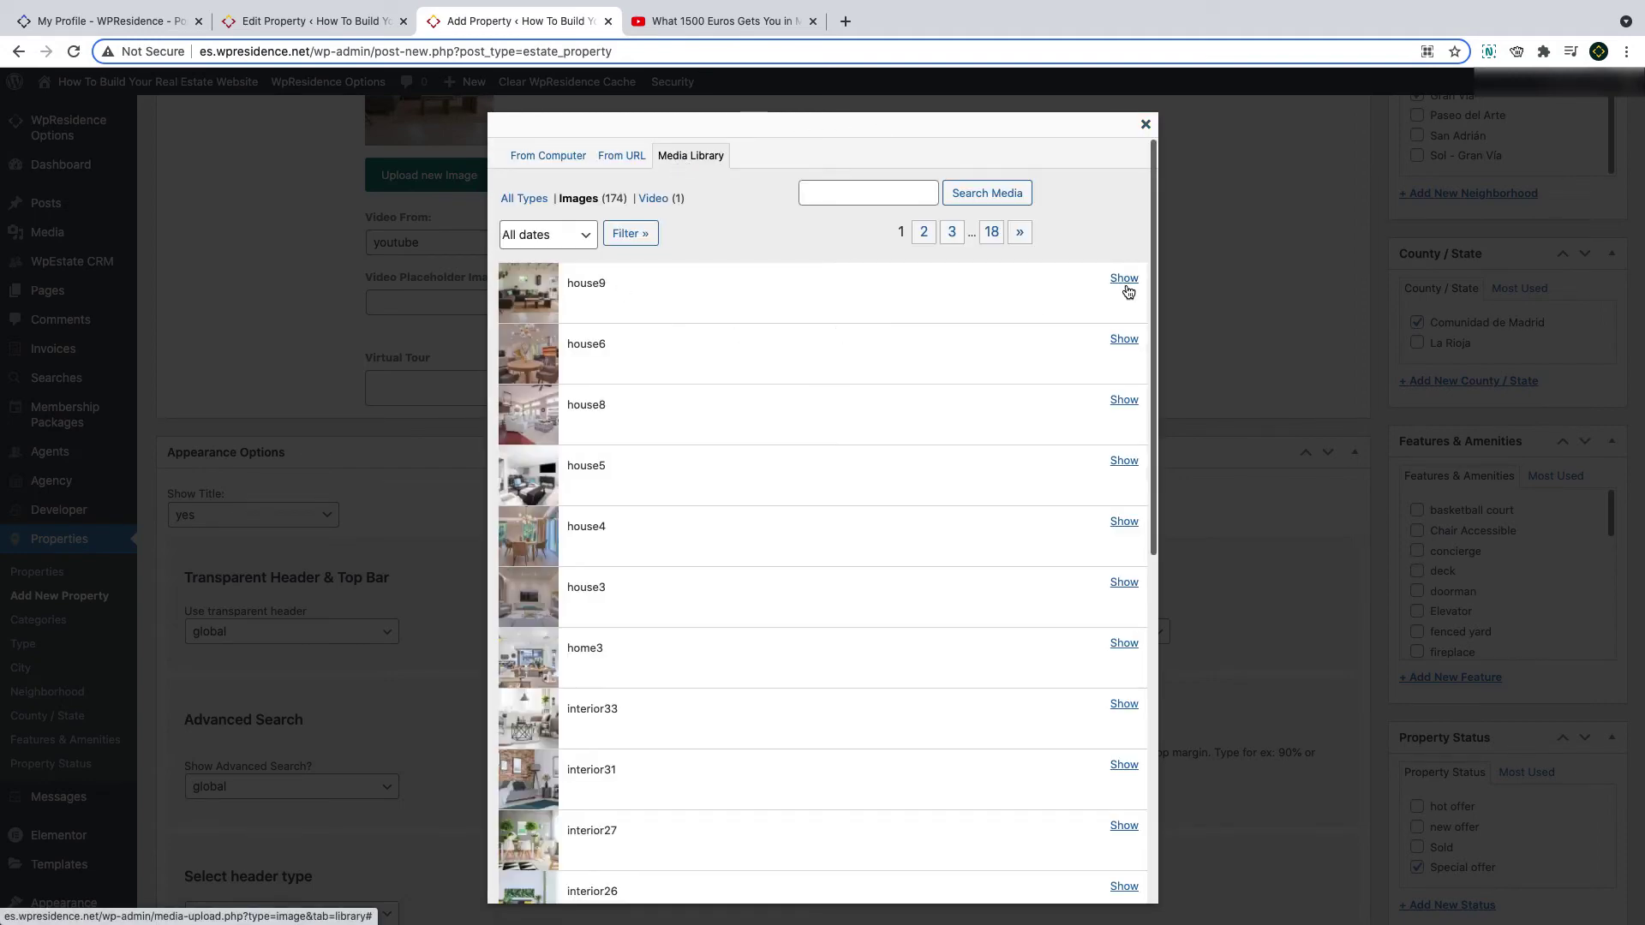
left_click(1124, 278)
scroll(839, 384, "down", 5)
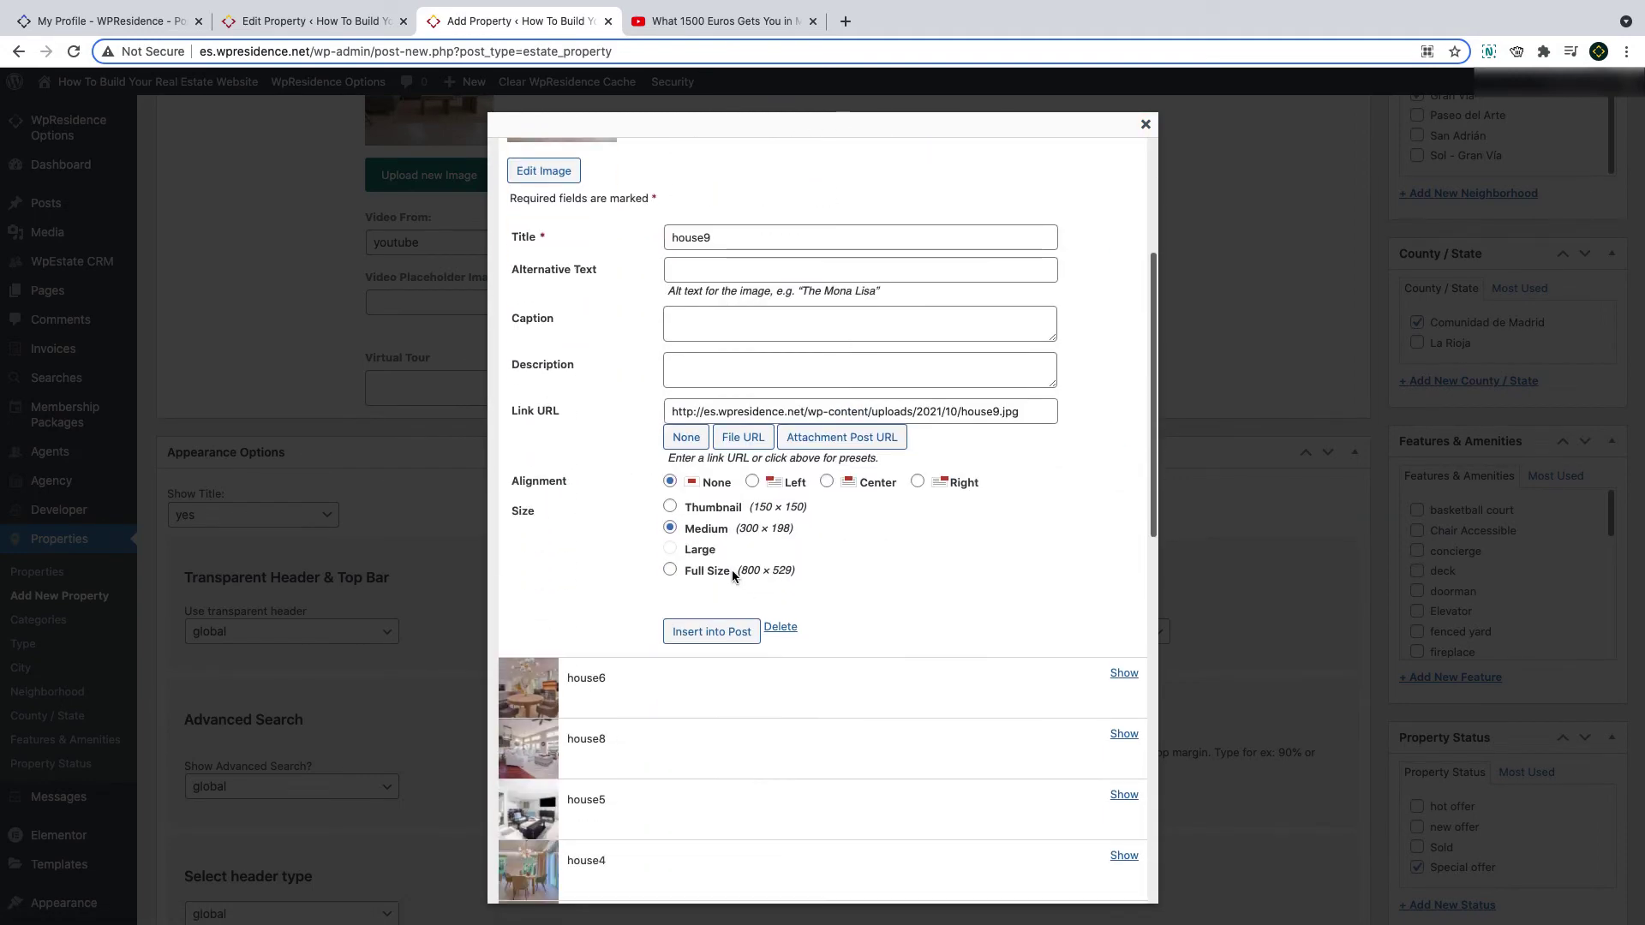
left_click(723, 632)
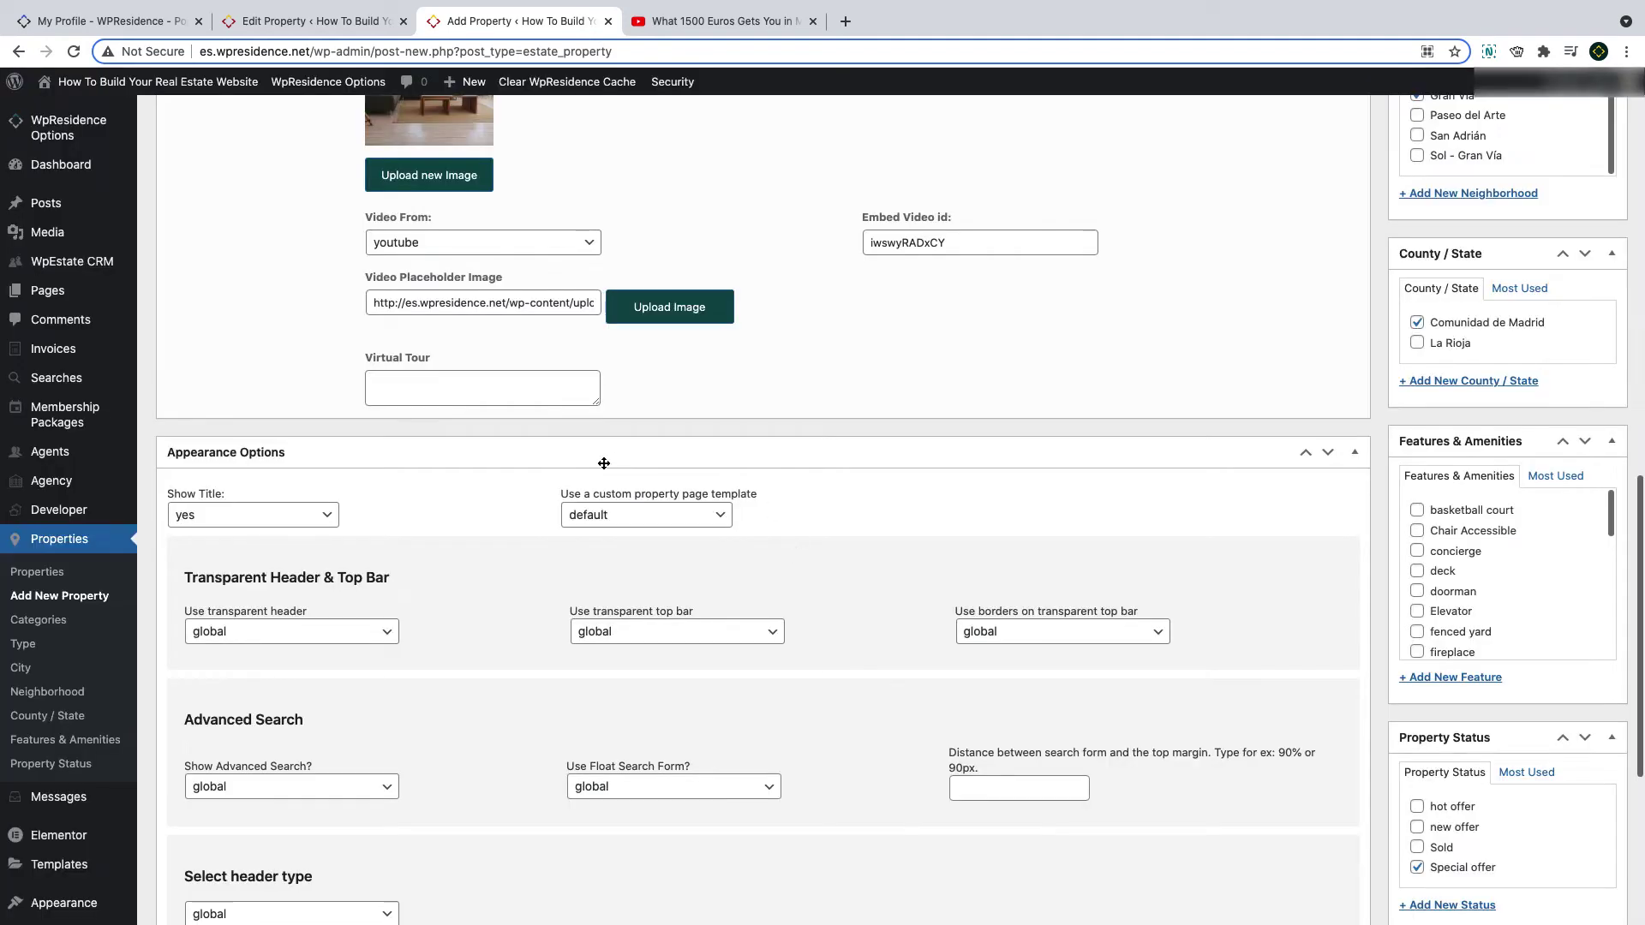
Paste the Matterport iframe embed code into the Virtual Tour field
scroll(599, 565, "up", 3)
left_click(448, 585)
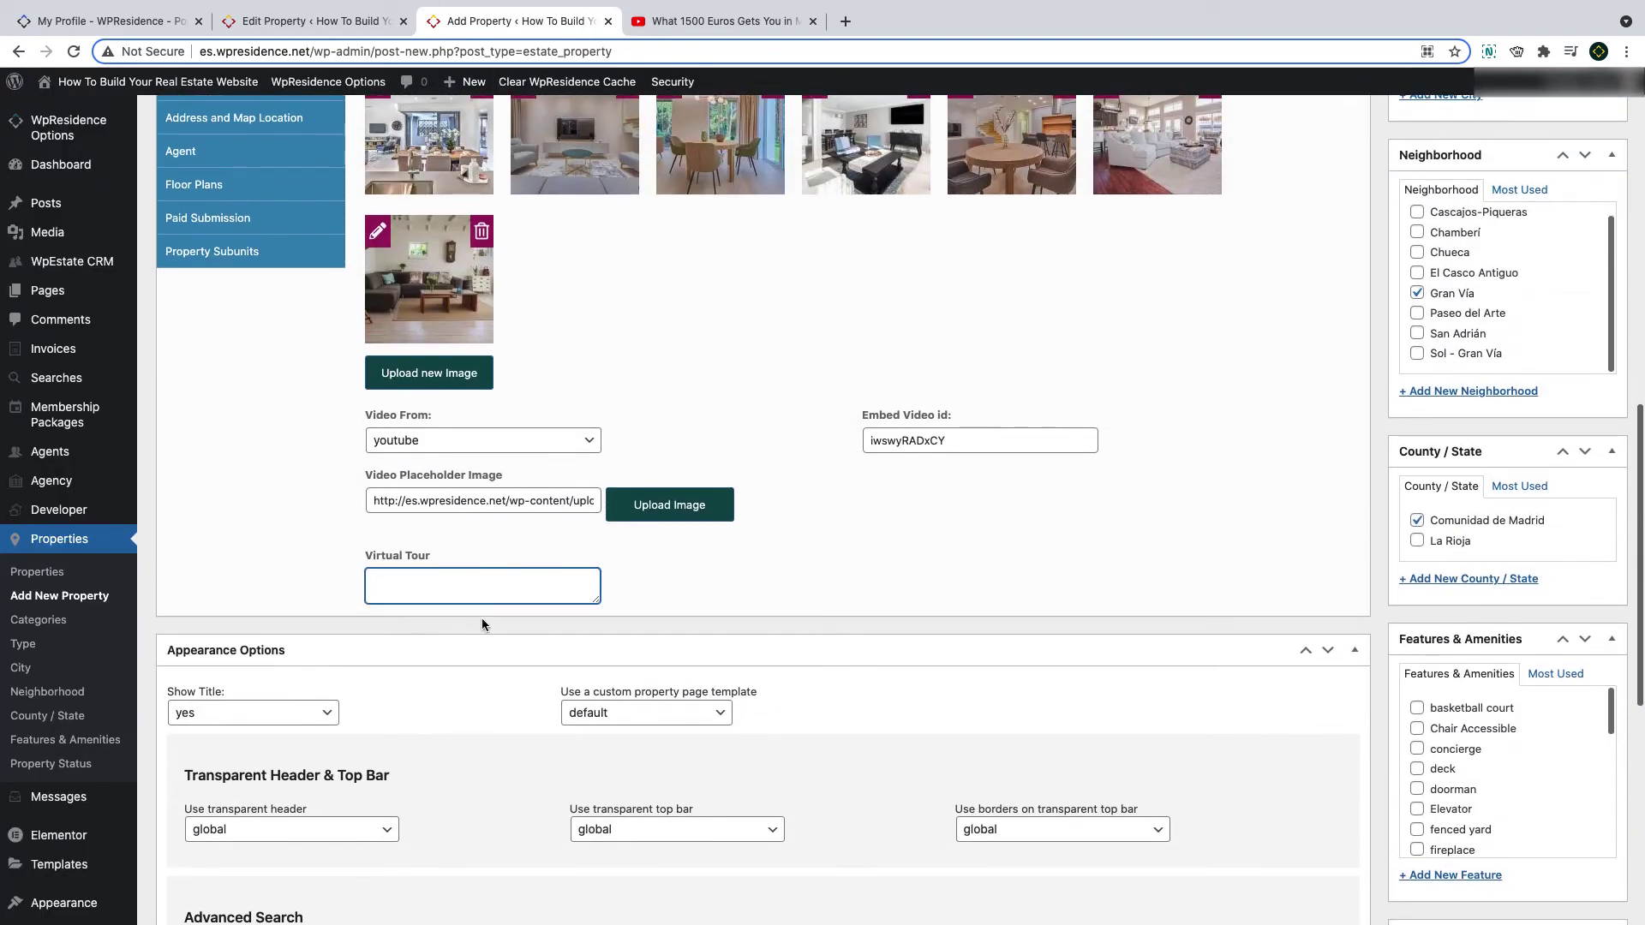
type("<iframe src=\"https://my.matterport.com/show/?m=Tp7X6RPVhuR\" width=\"820\" height=\"500\" frameborder=\"0\" style=\"border:0\"></iframe>")
left_click_drag(598, 602, 635, 705)
left_click_drag(551, 639, 345, 589)
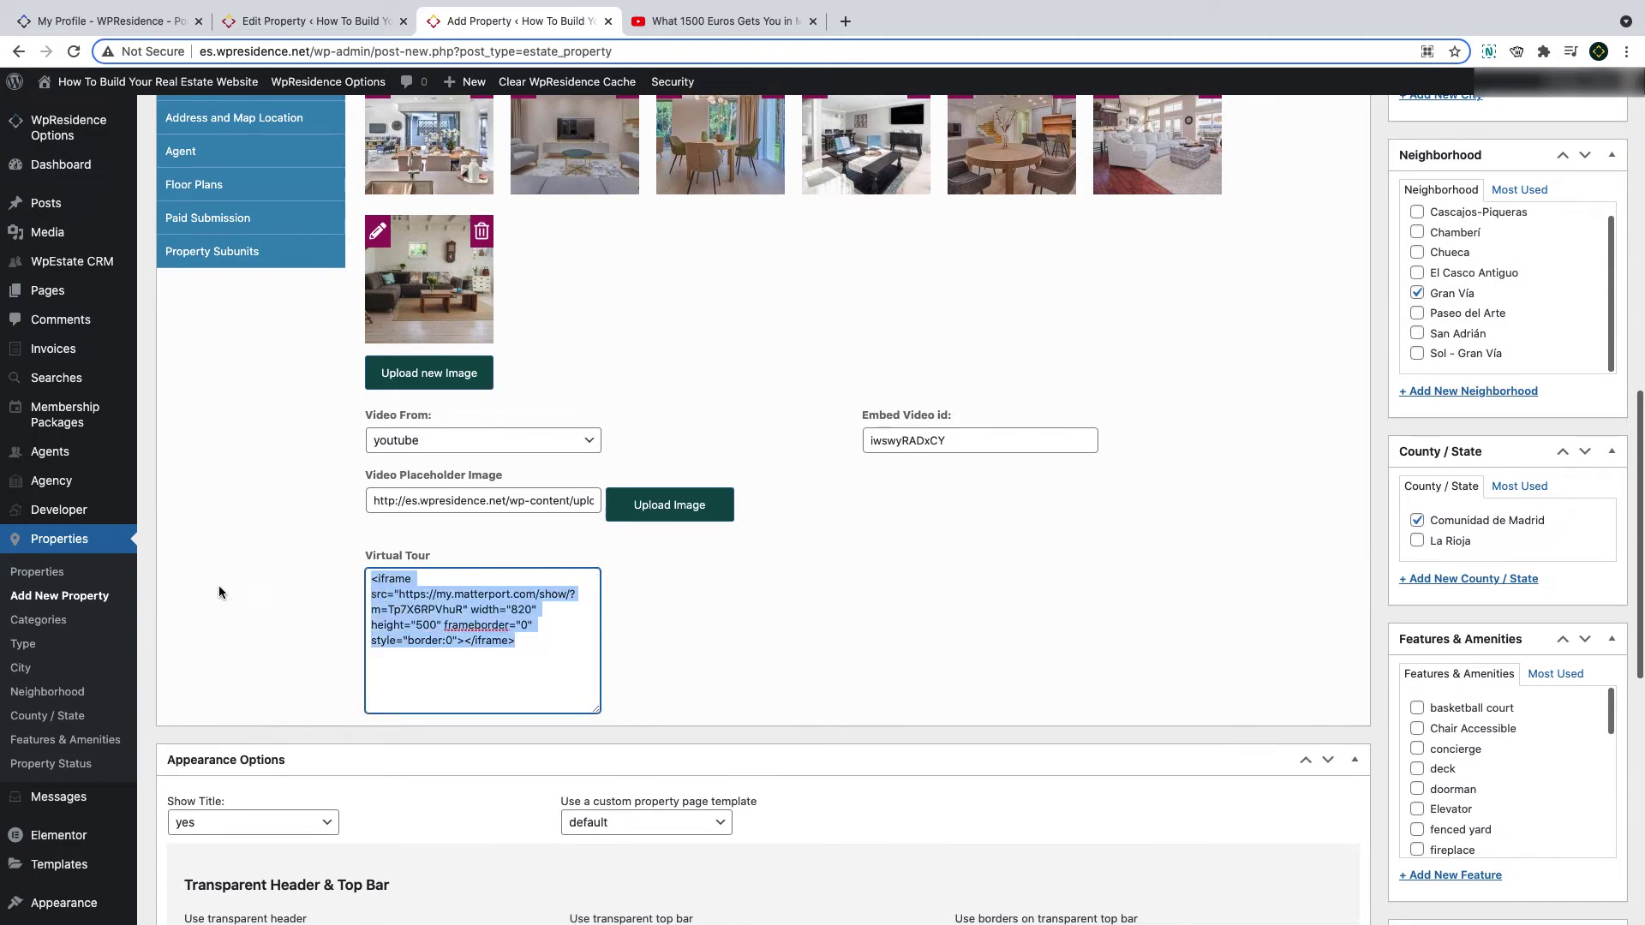
scroll(281, 587, "up", 5)
left_click(220, 412)
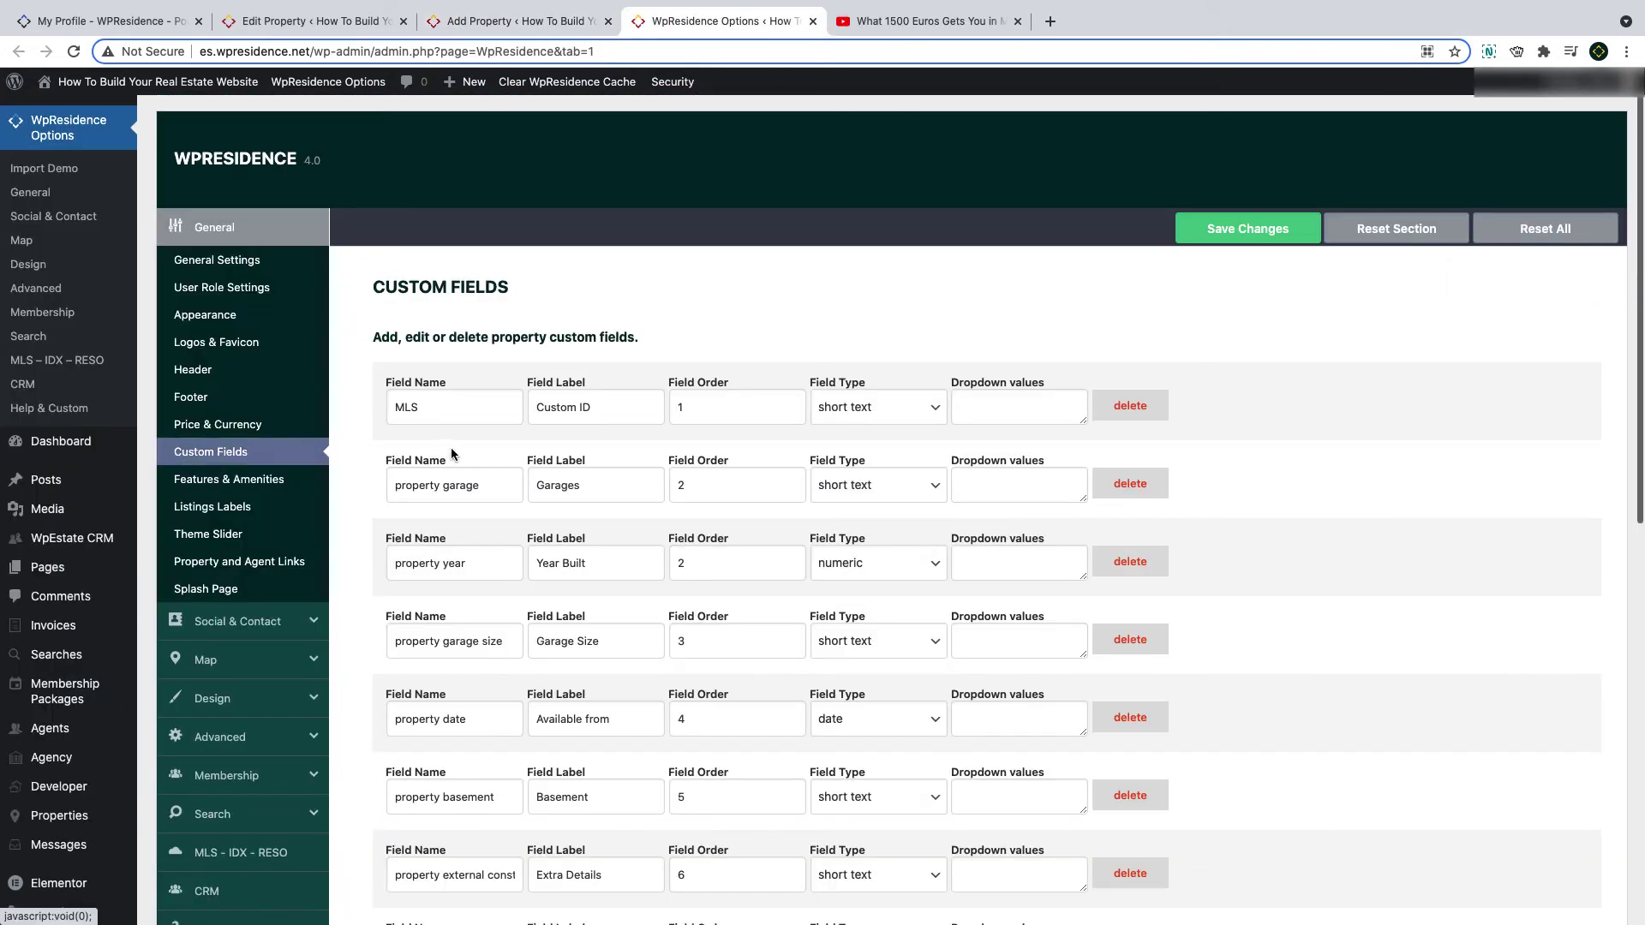
Review the custom field definitions in WpResidence Options, keeping short text type, then return to the property editor
scroll(458, 448, "down", 8)
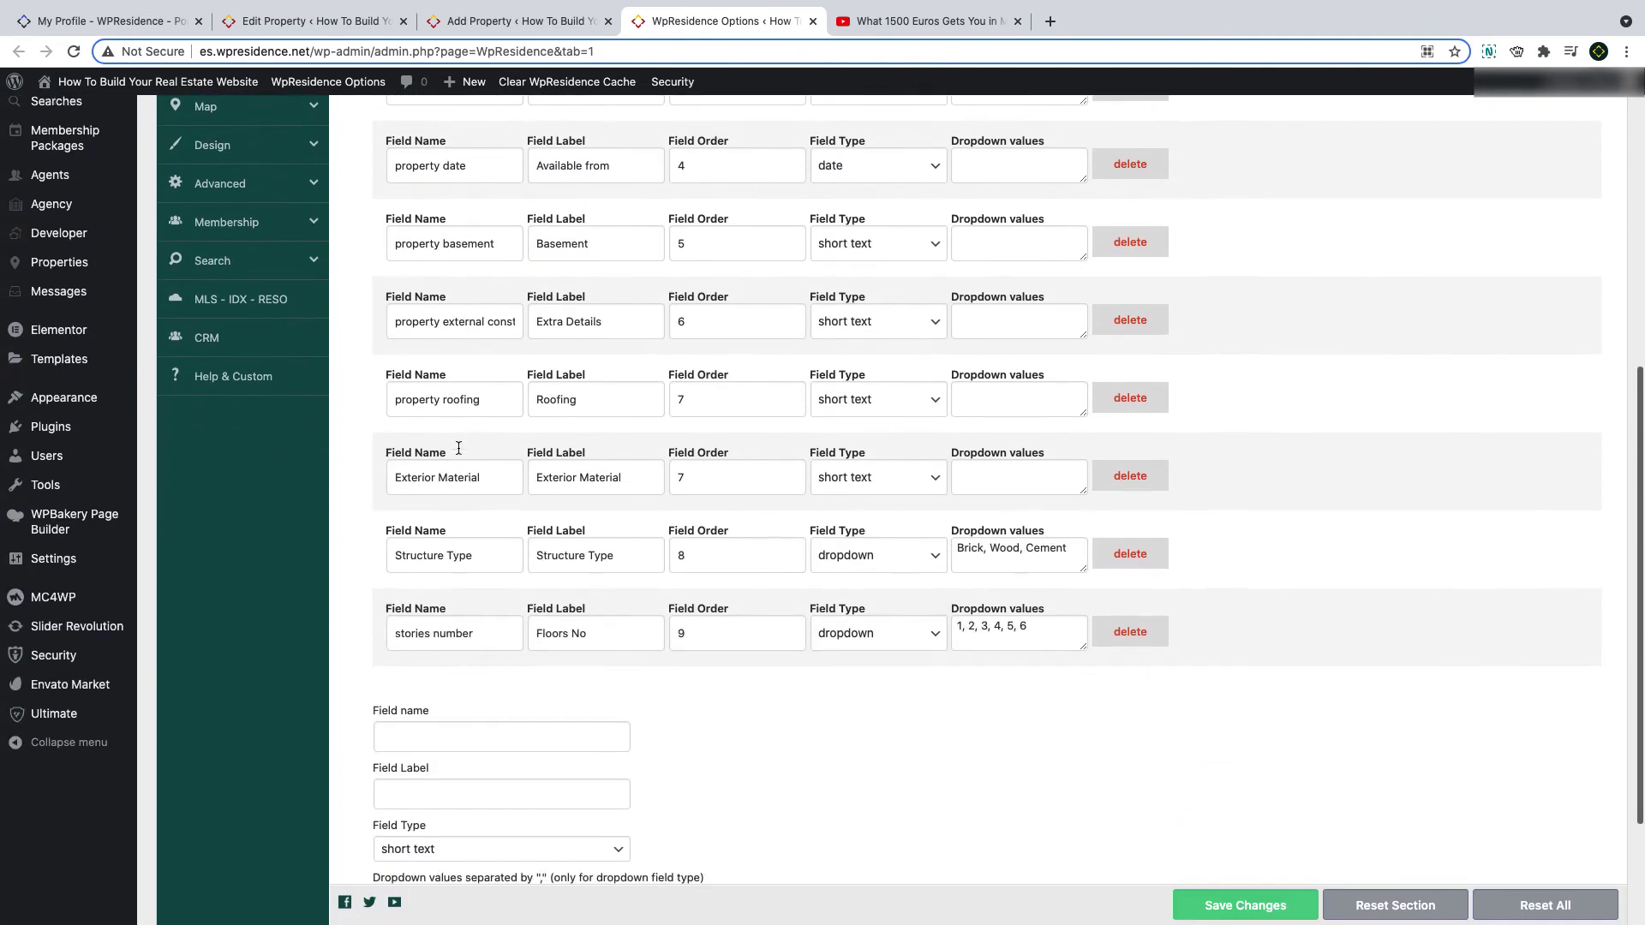
left_click_drag(473, 633, 353, 556)
scroll(478, 751, "down", 1)
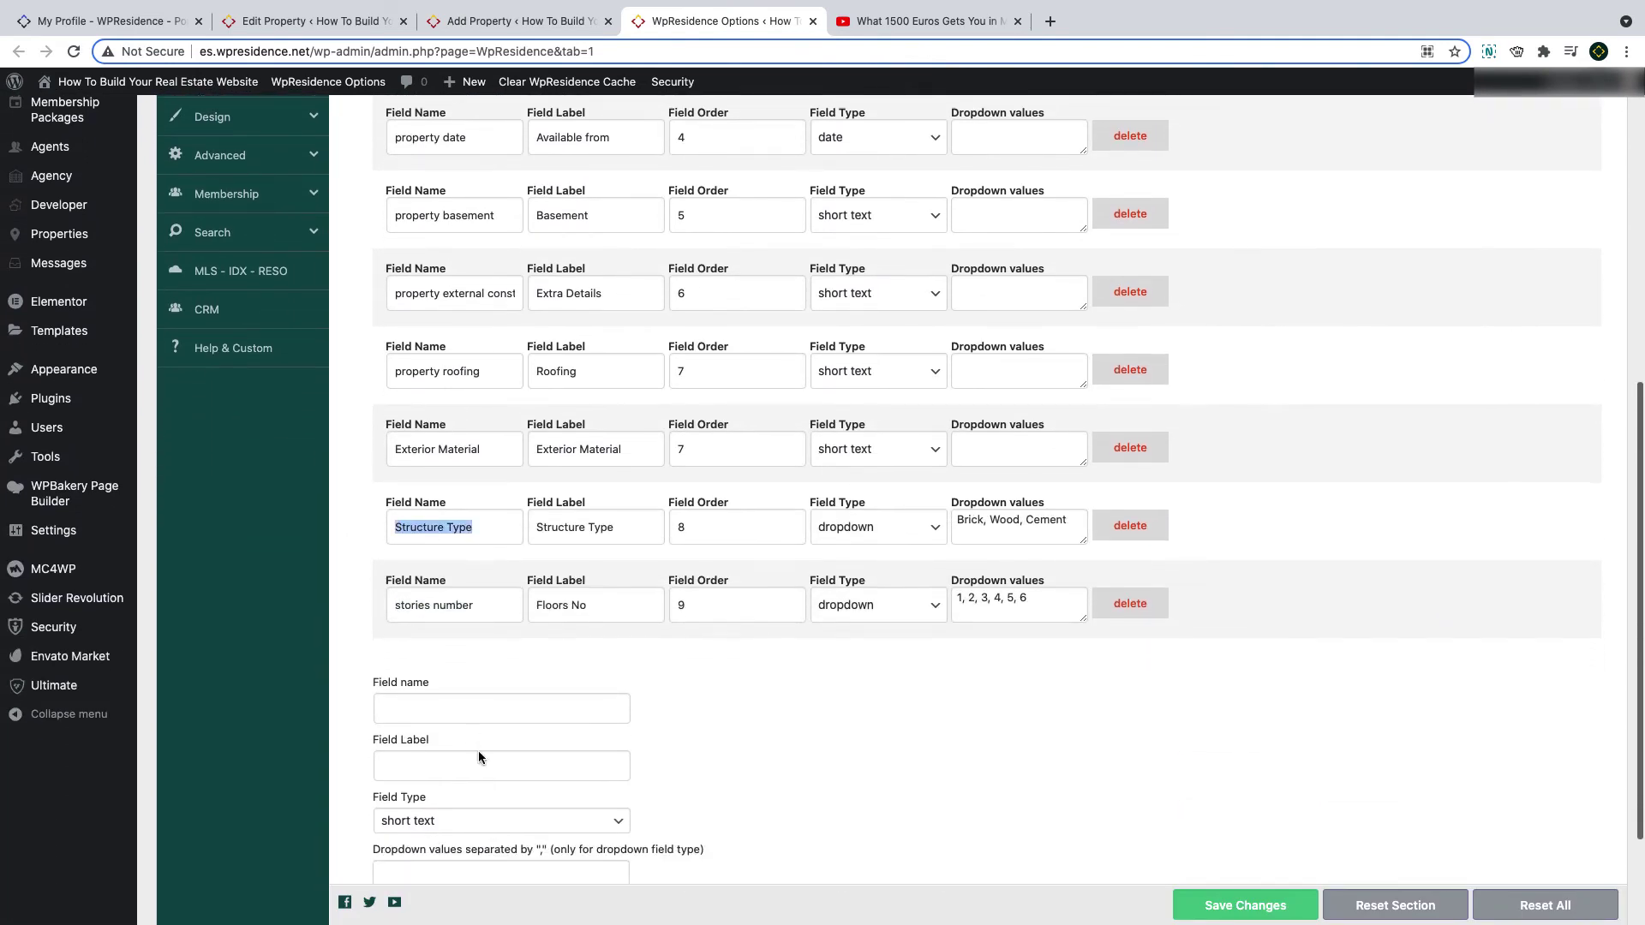
scroll(478, 750, "down", 3)
left_click(457, 659)
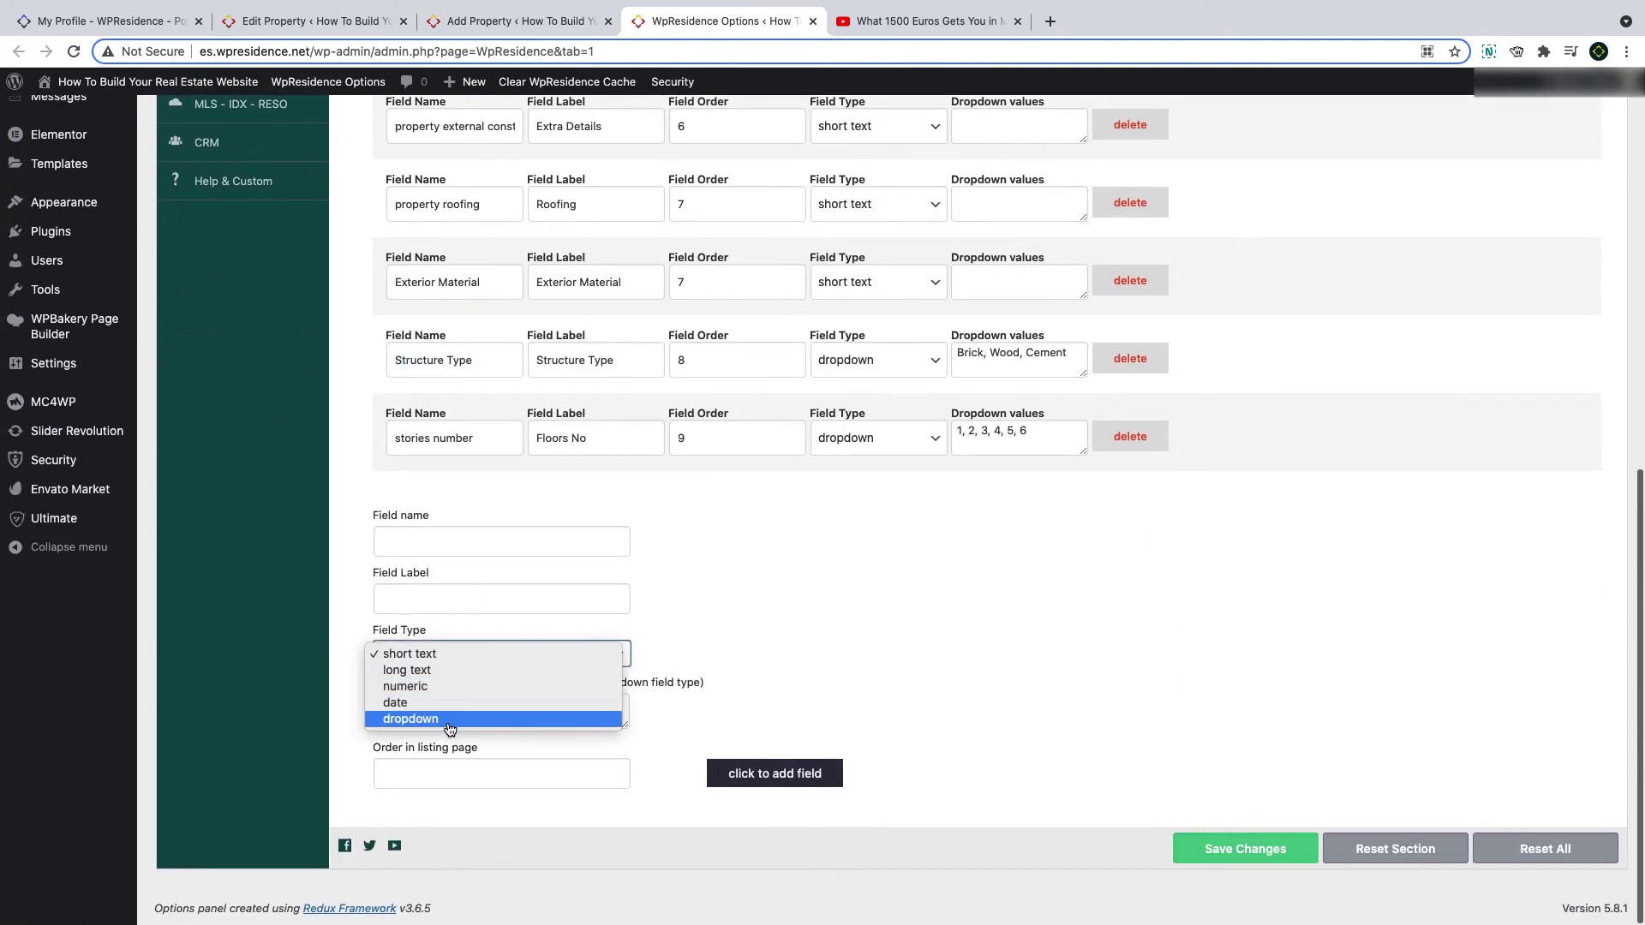
left_click(454, 657)
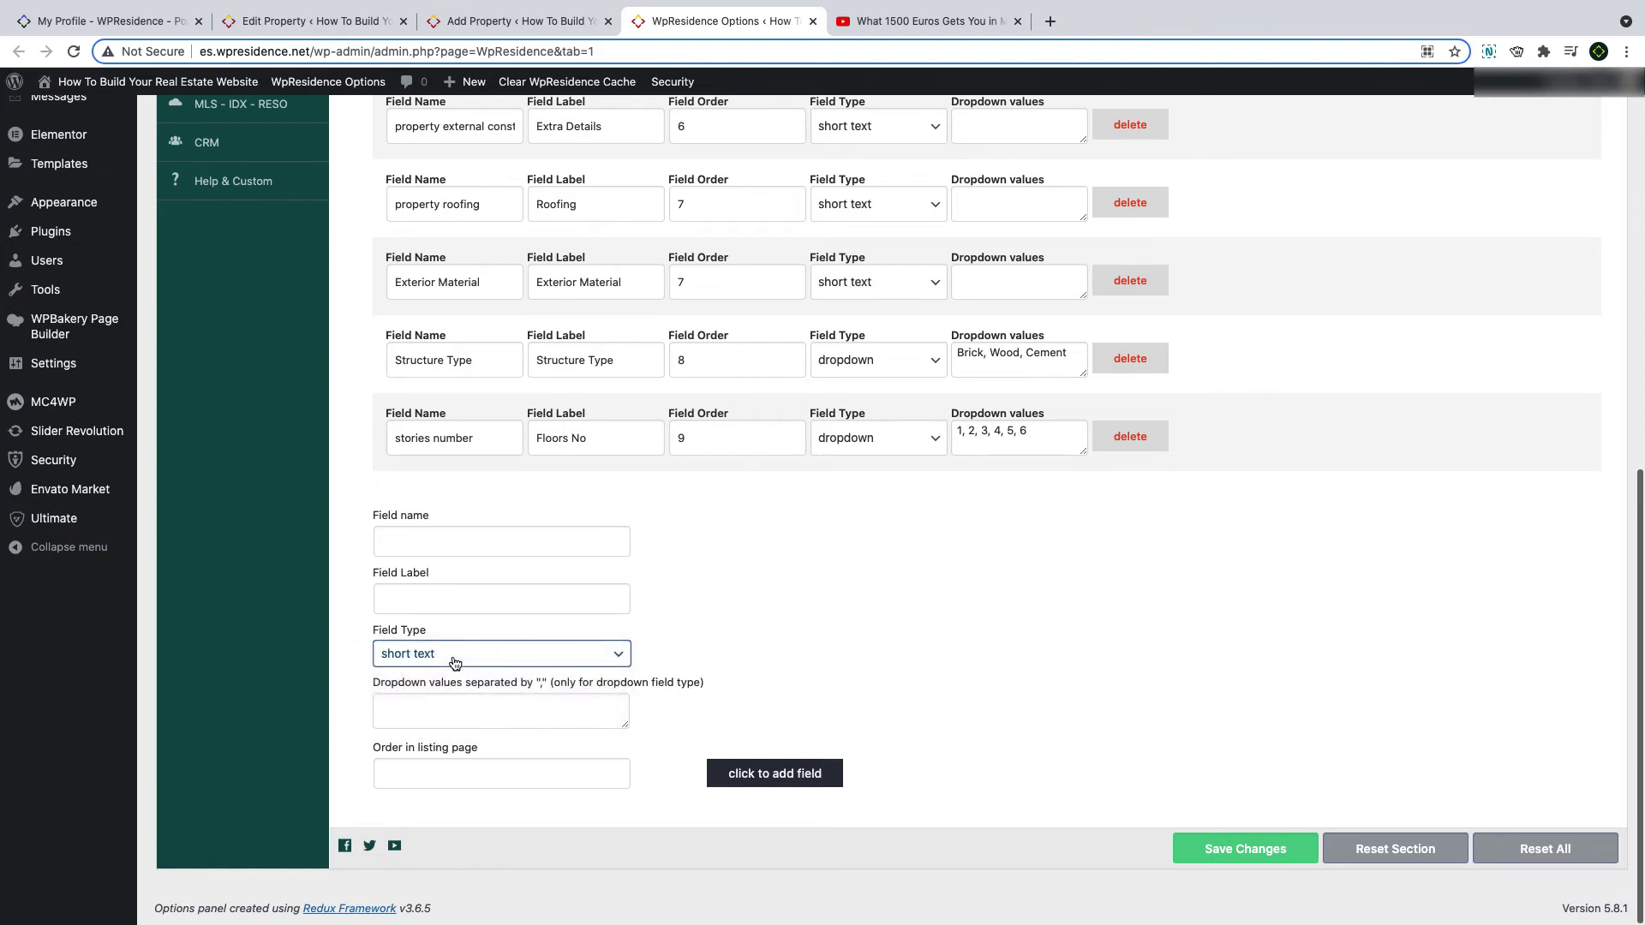
scroll(454, 662, "up", 4)
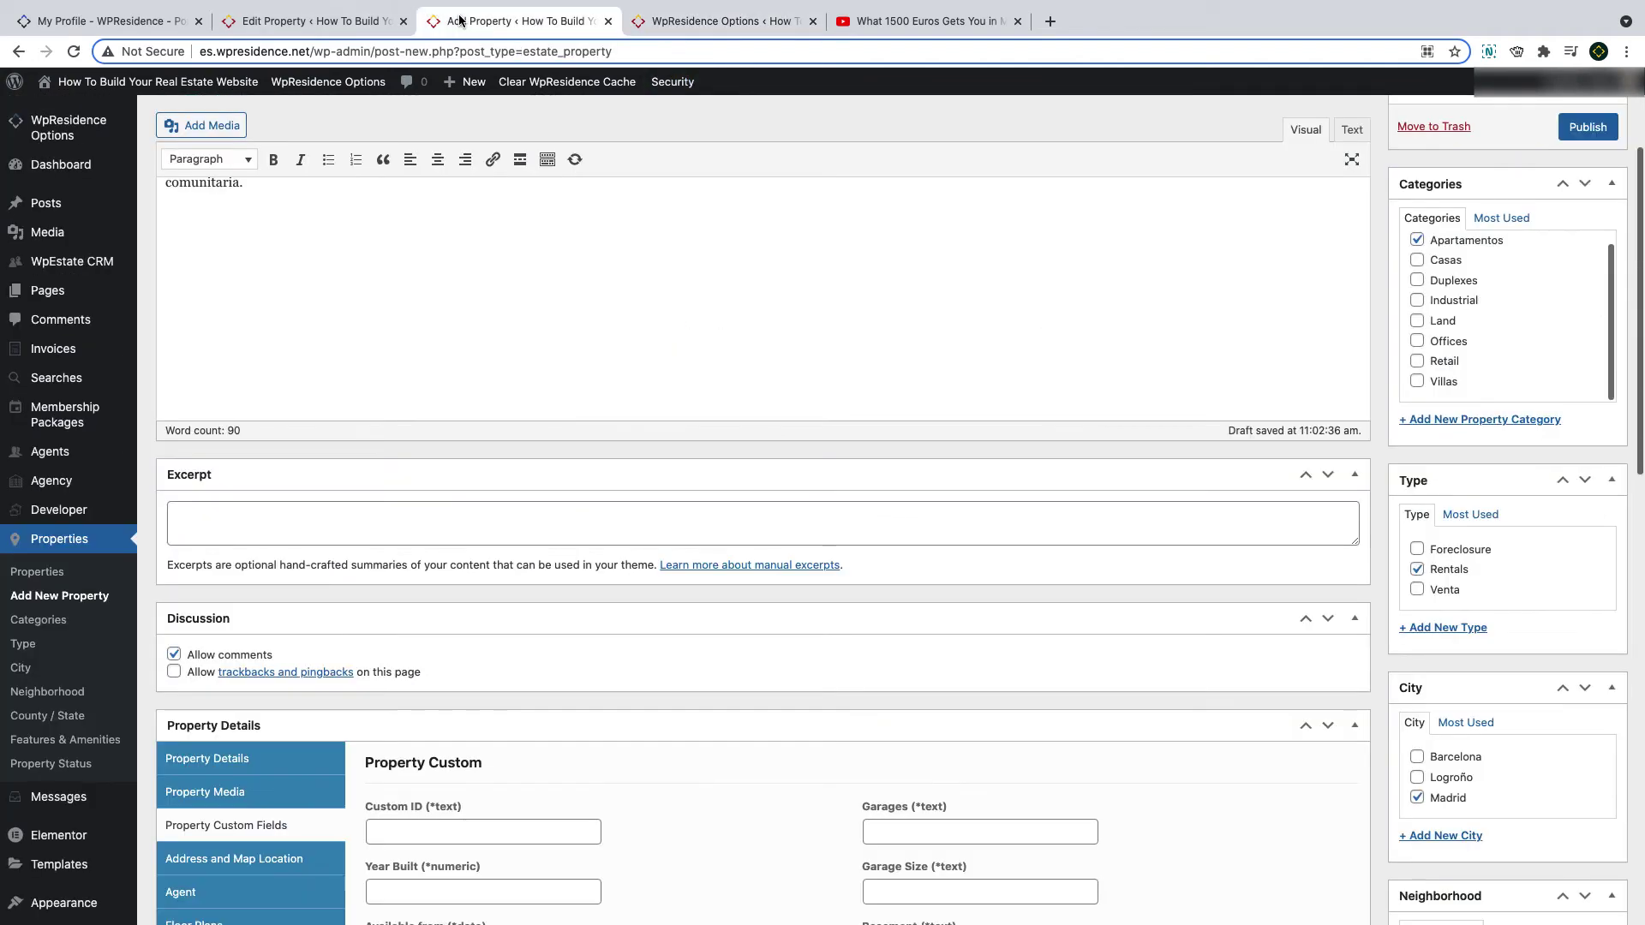
left_click(514, 20)
scroll(367, 409, "down", 5)
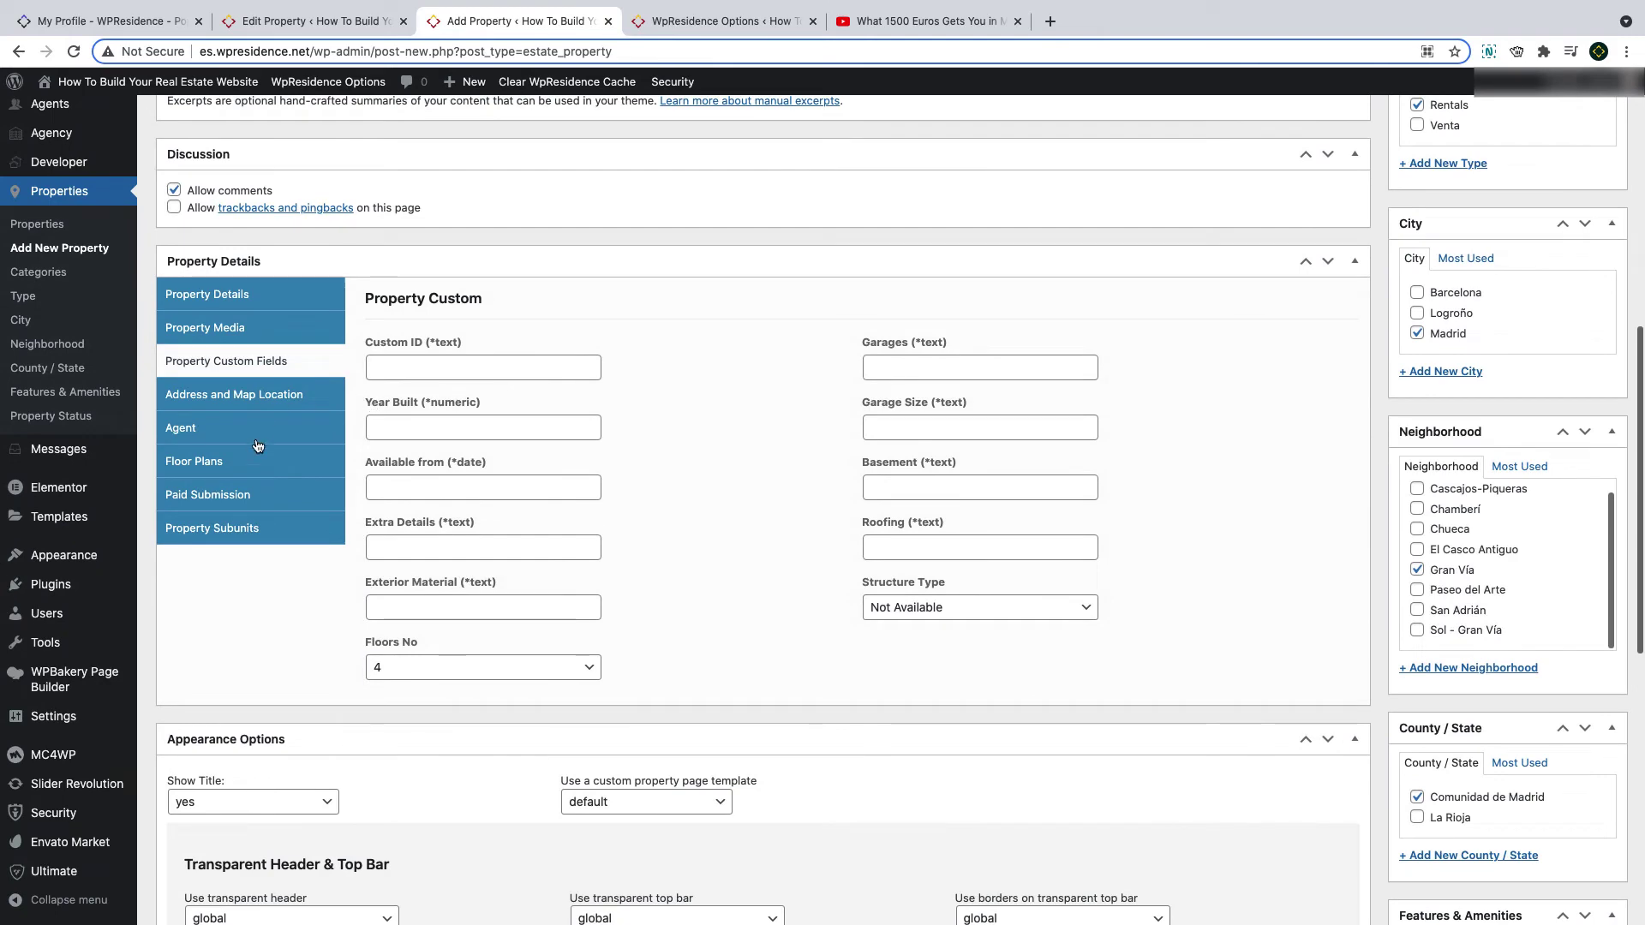
Complete the Madrid Center address with country Spain and pin it on the map
left_click(254, 405)
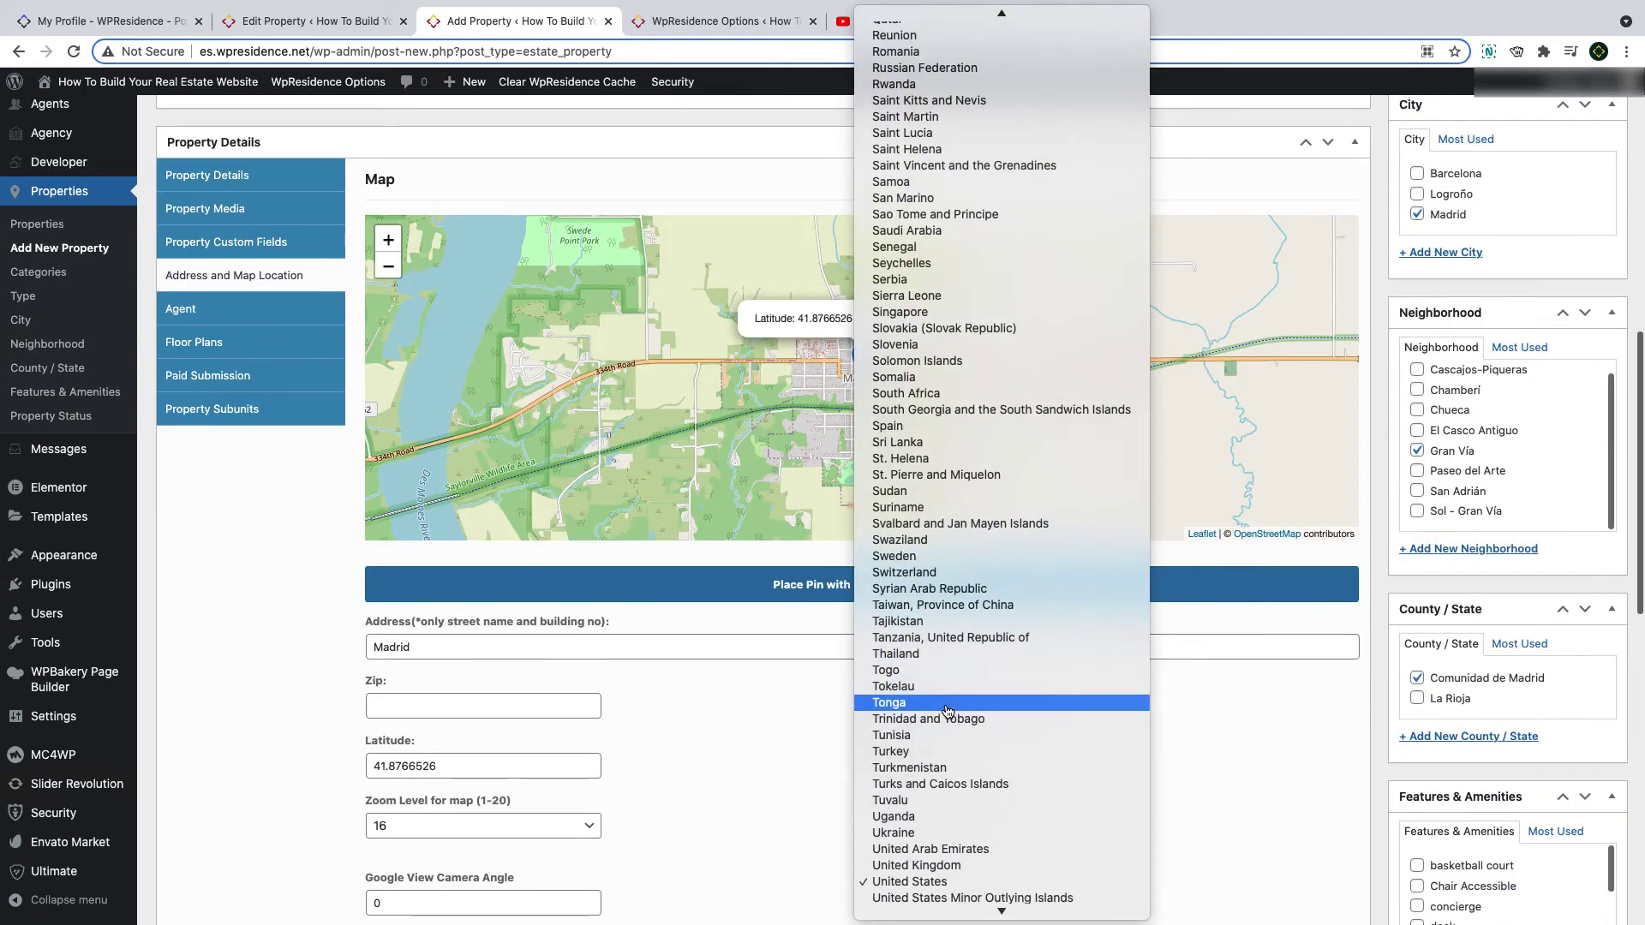
left_click(883, 717)
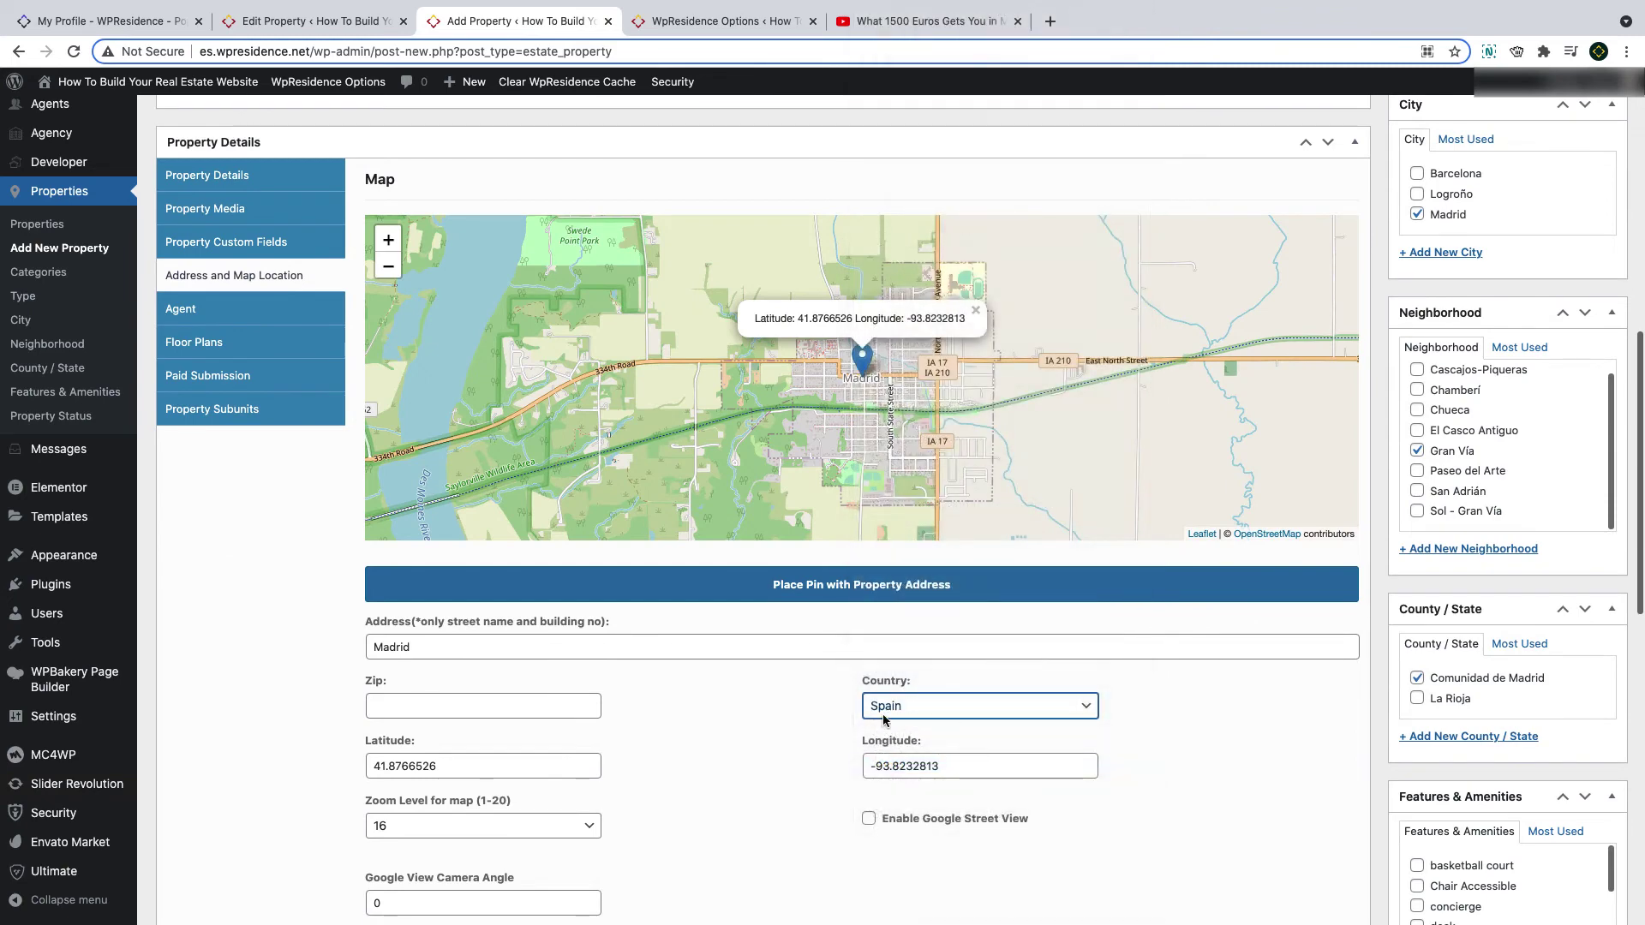
left_click(488, 645)
type("Center")
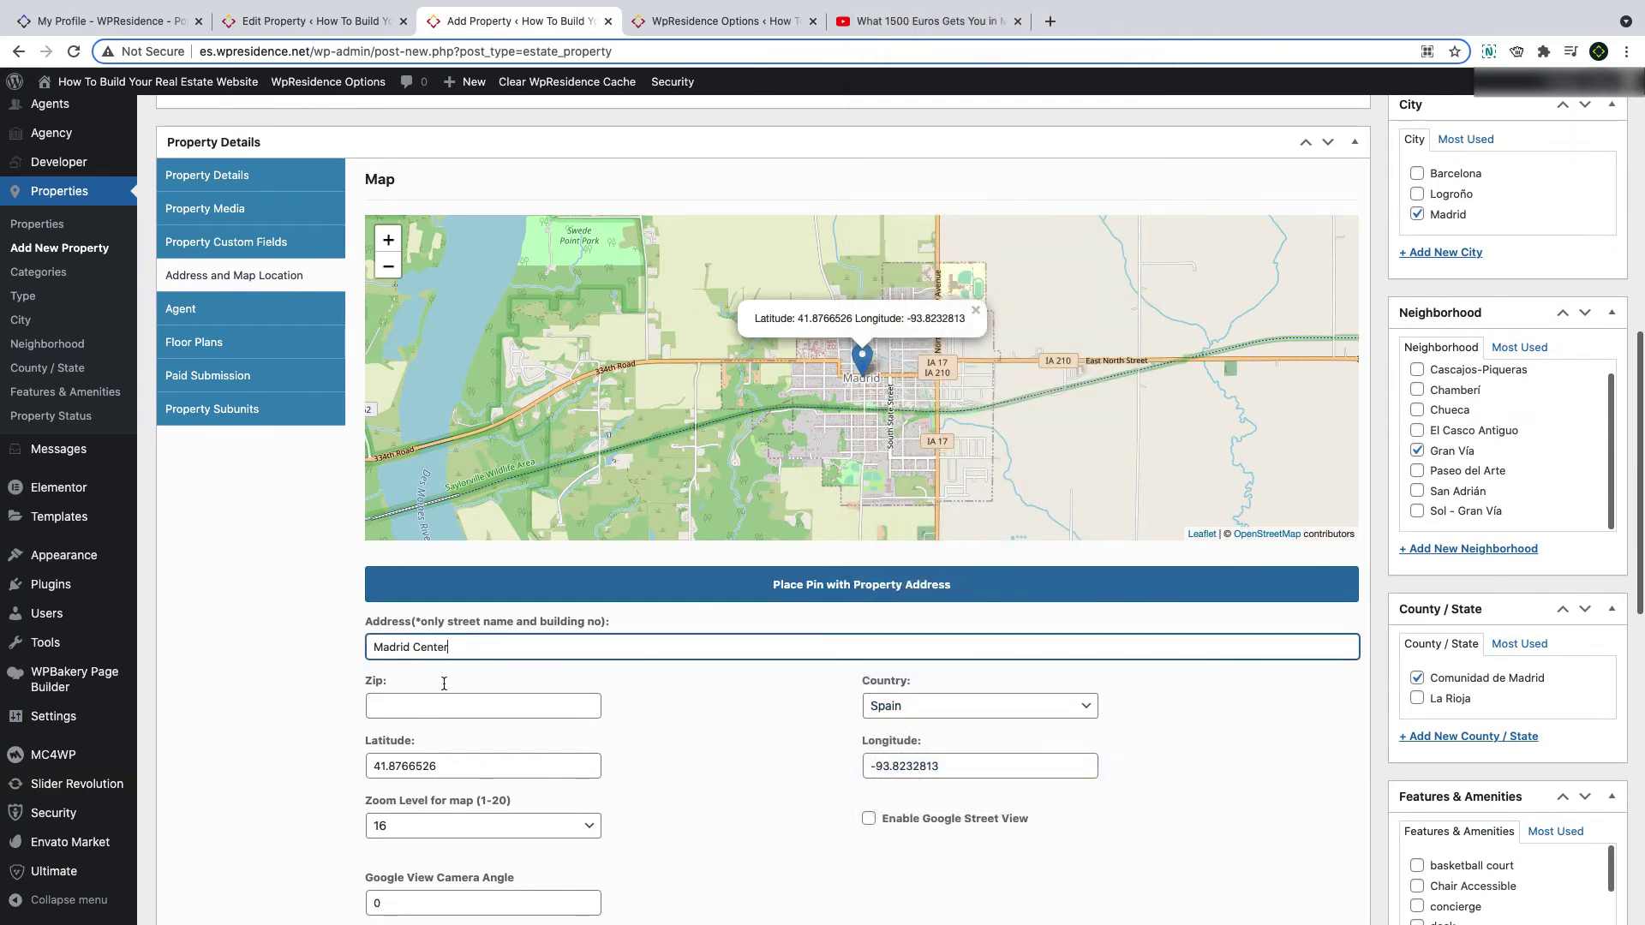
scroll(478, 698, "down", 3)
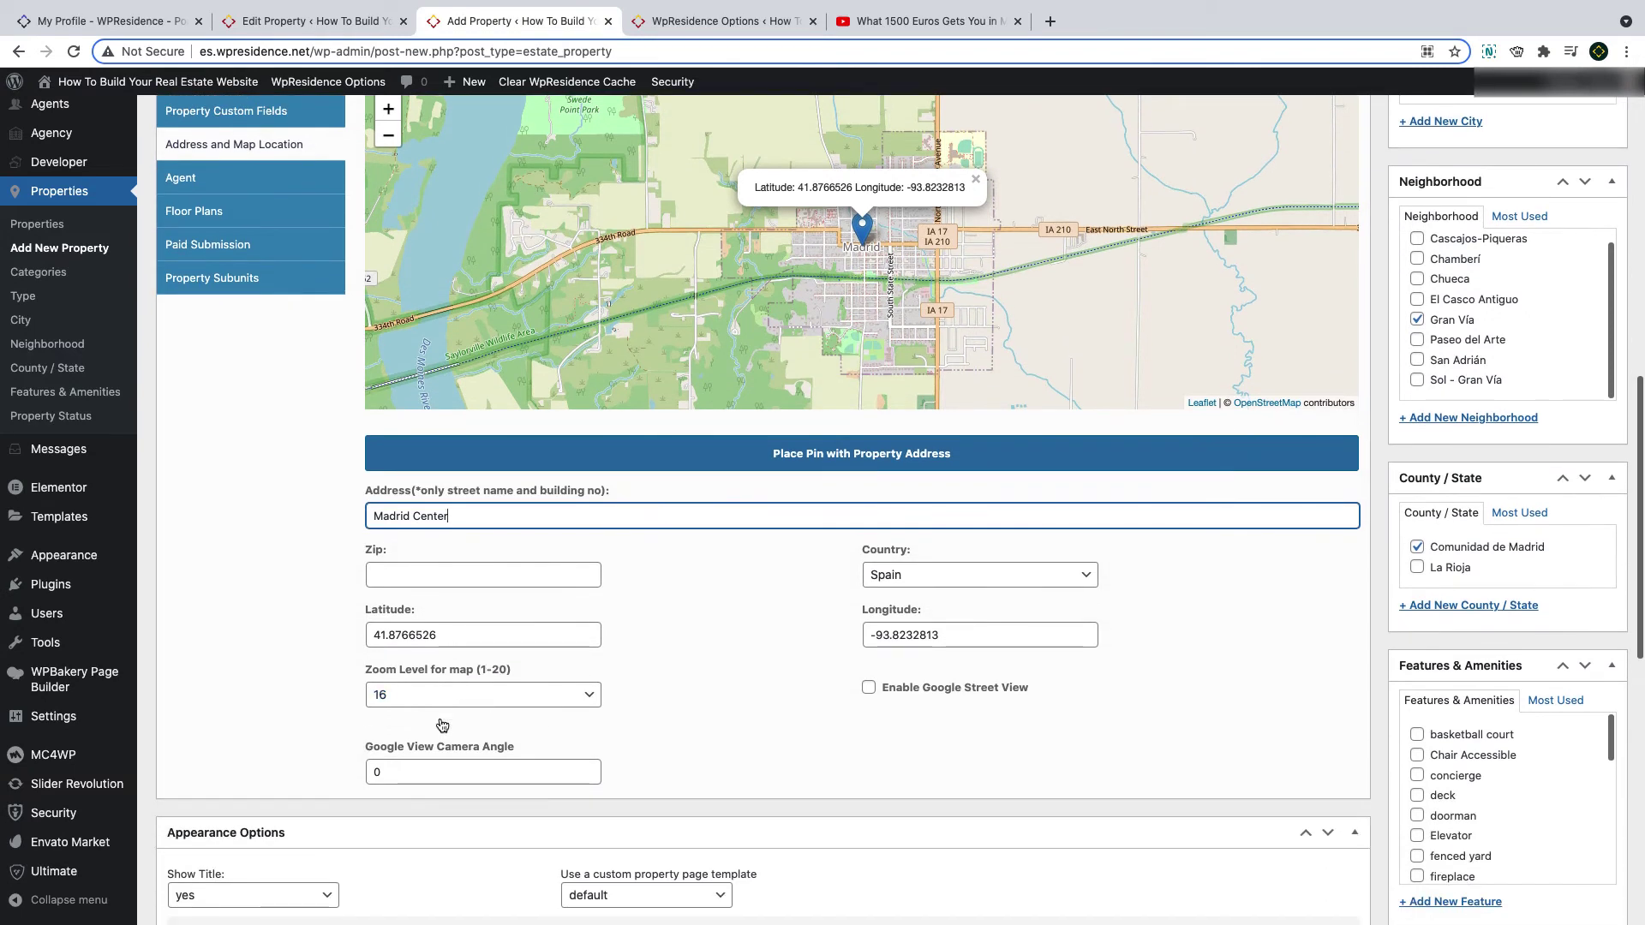
left_click(694, 463)
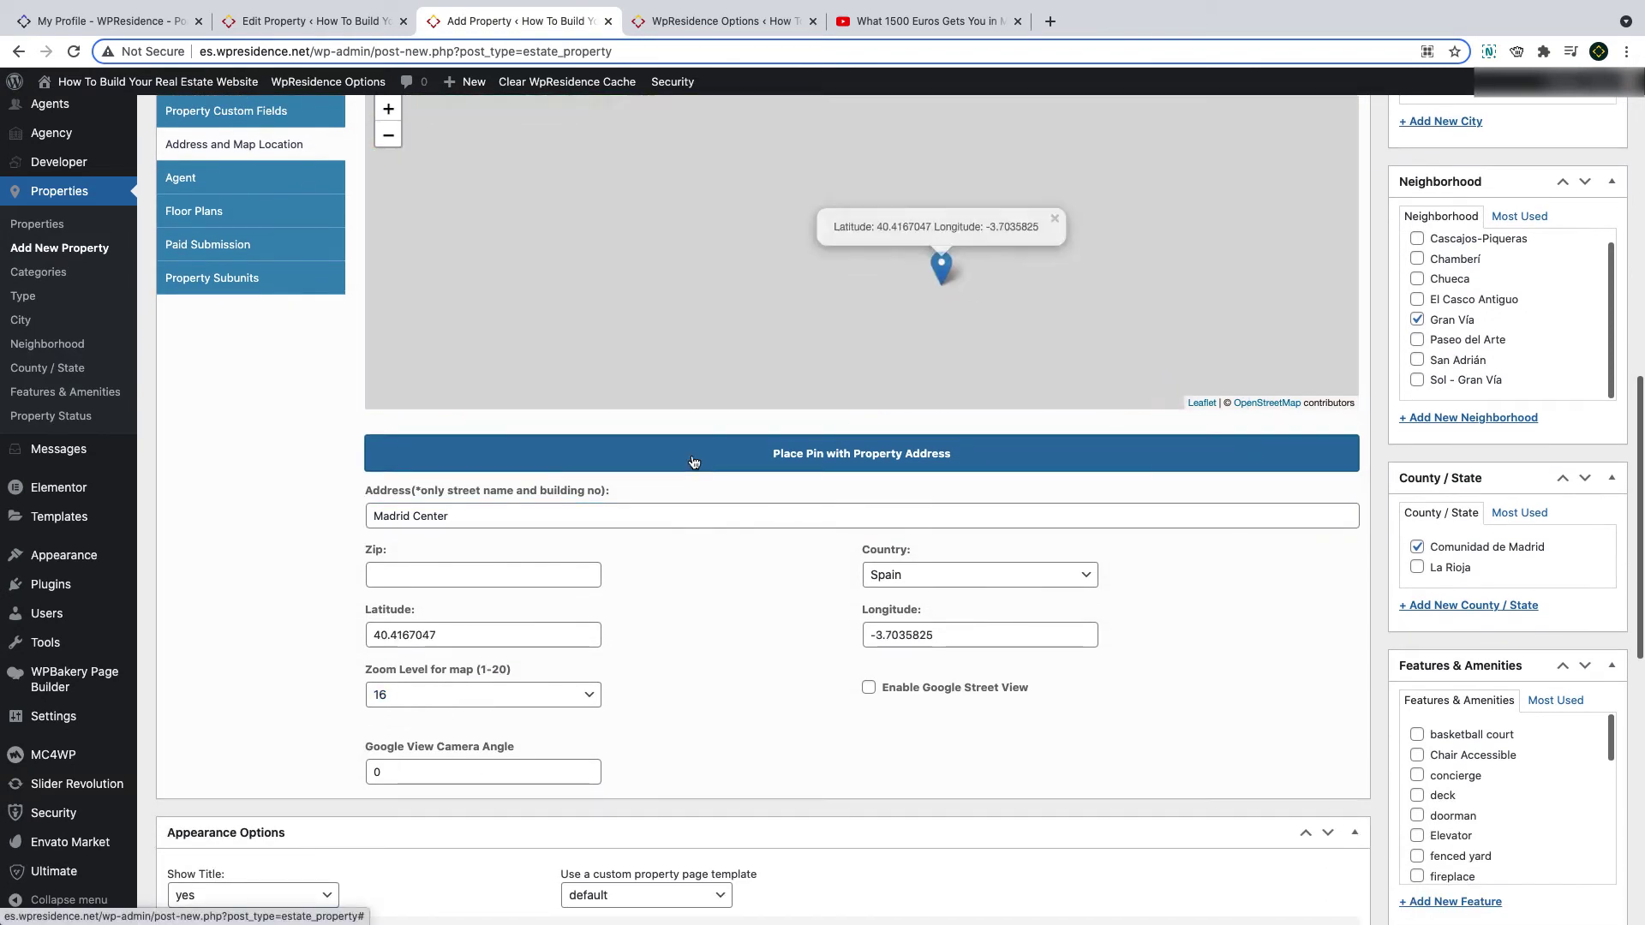
Enter zip code 90876 and check the pinned location on the map
left_click(461, 580)
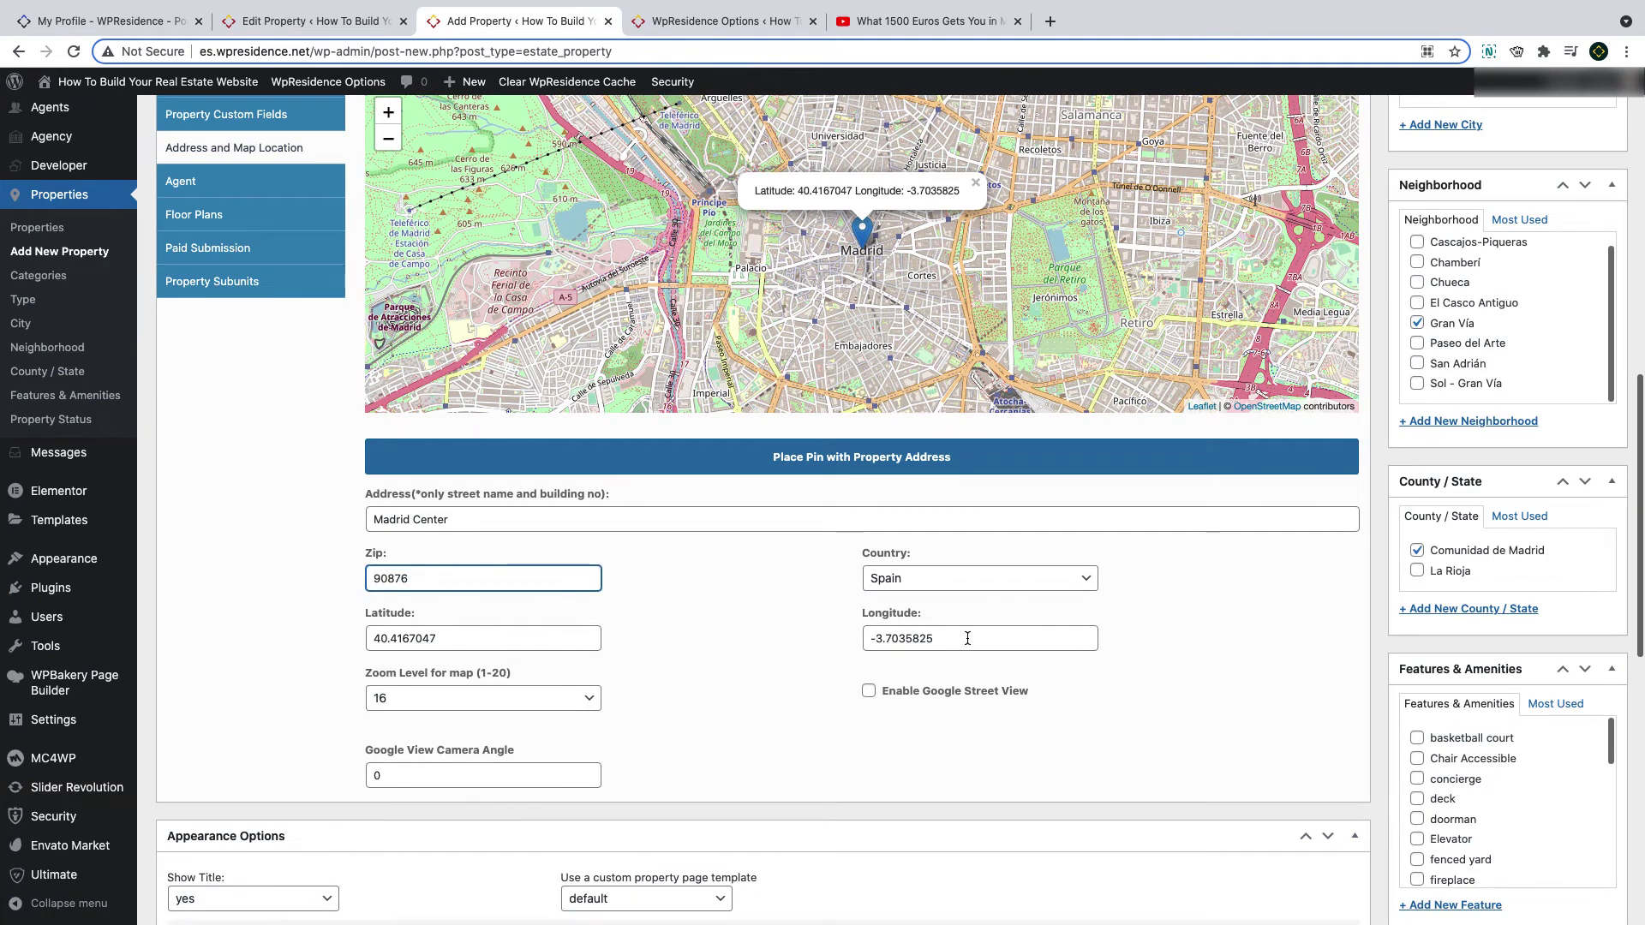
left_click_drag(1006, 265, 777, 298)
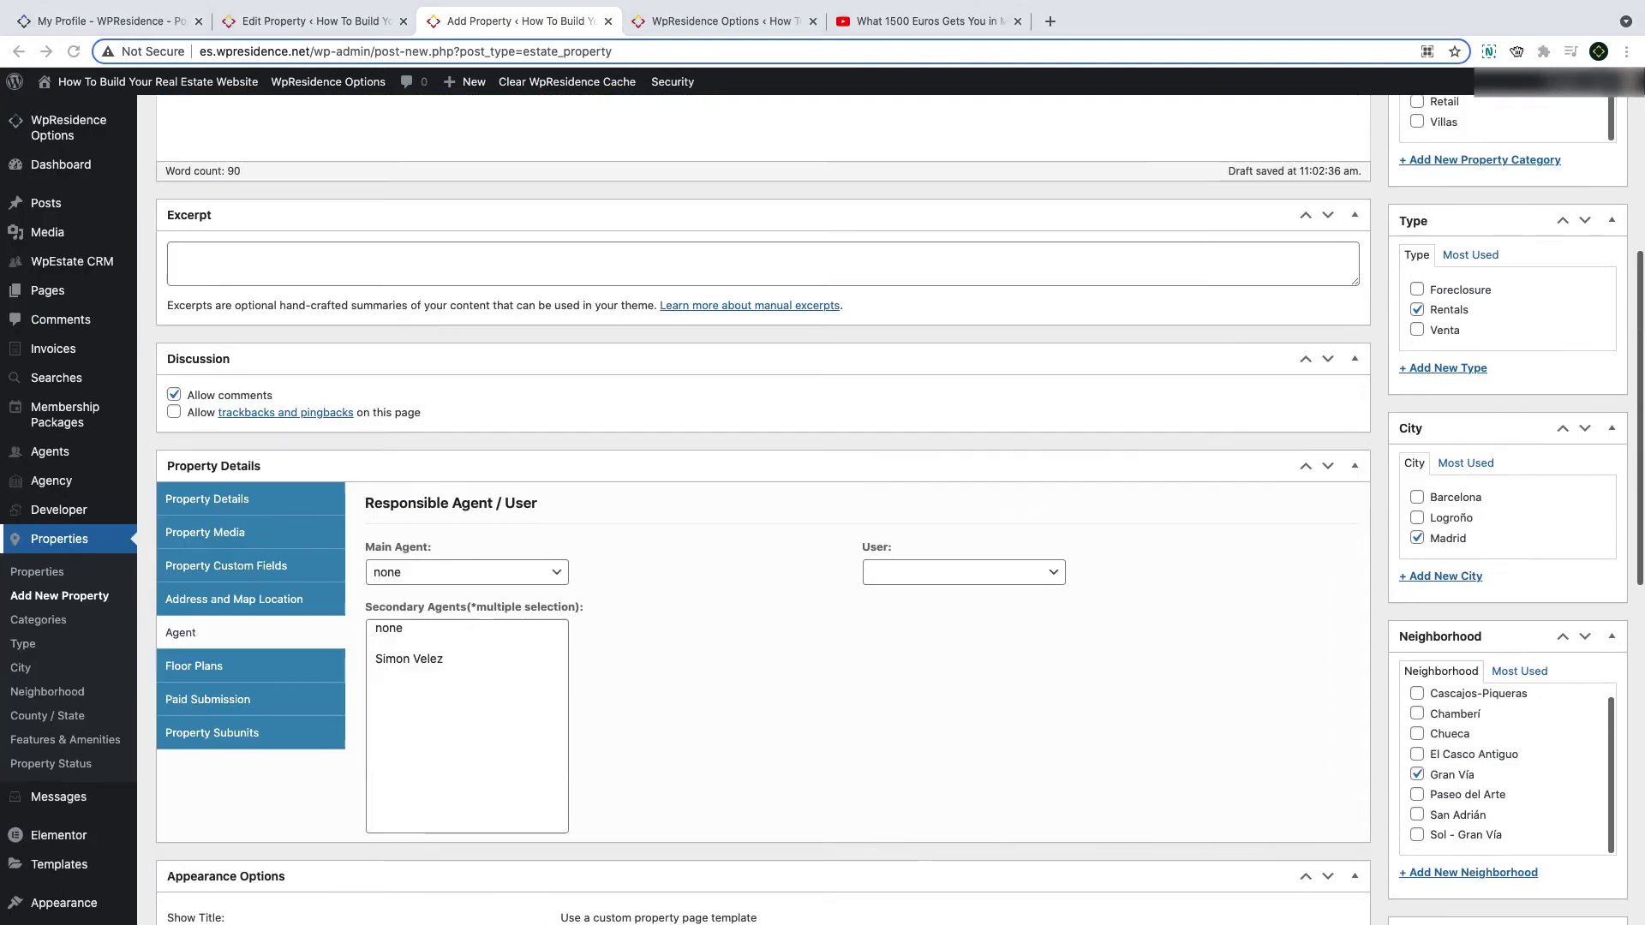
left_click(436, 567)
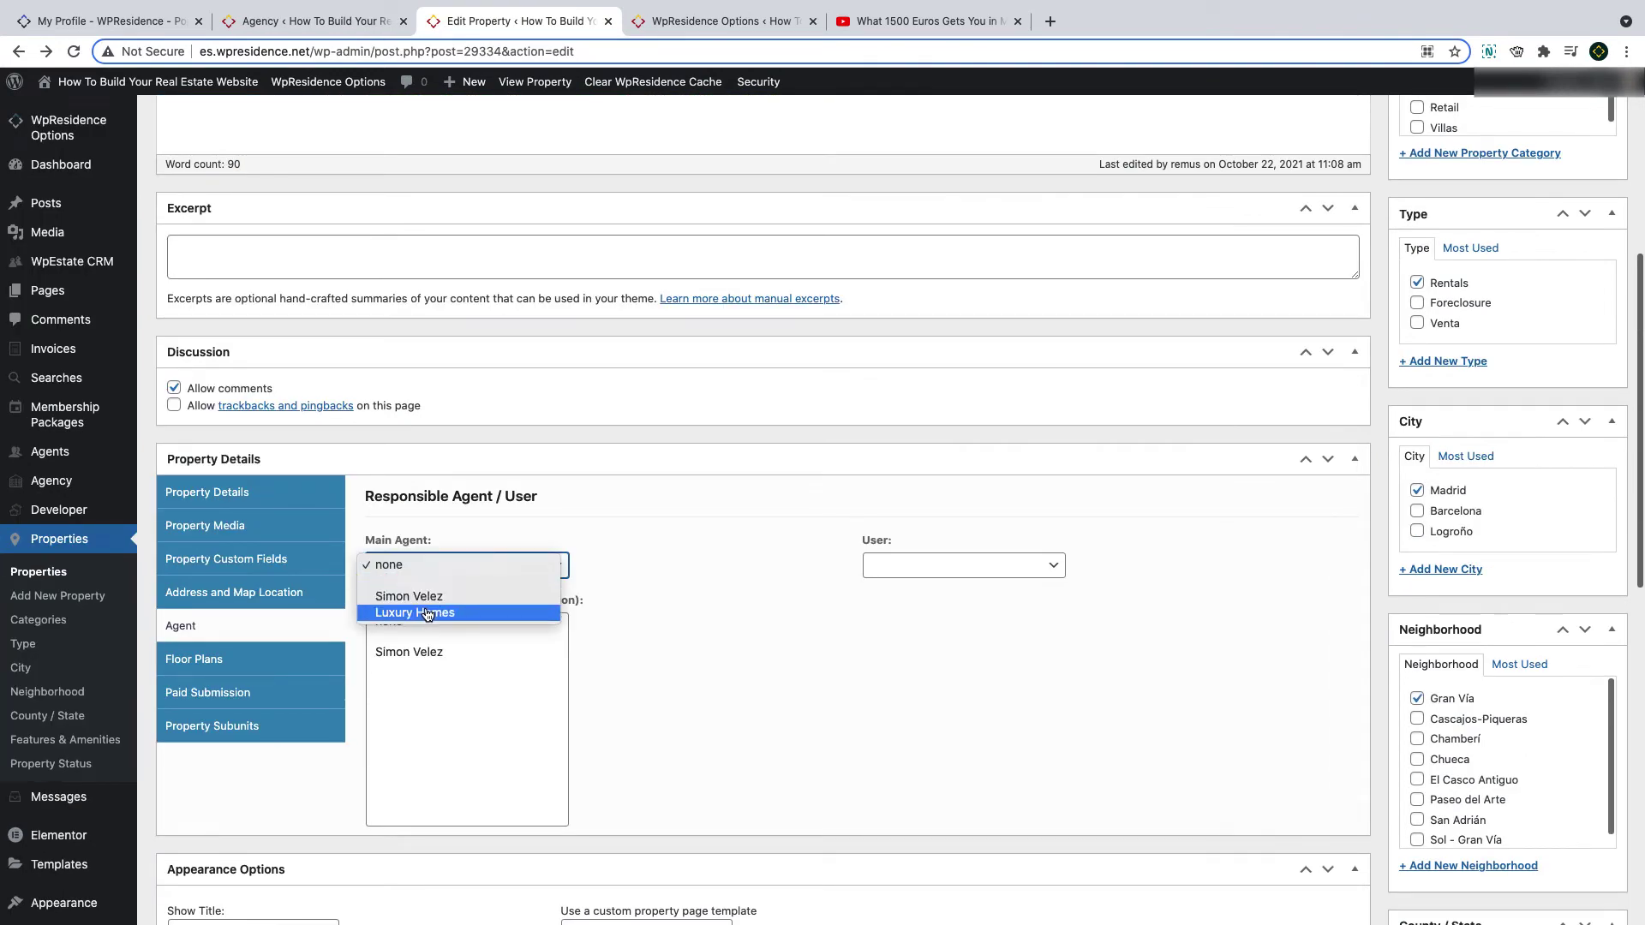
Pick the single listed agent in the Main Agent dropdown, then open Floor Plans
left_click(431, 599)
left_click(452, 567)
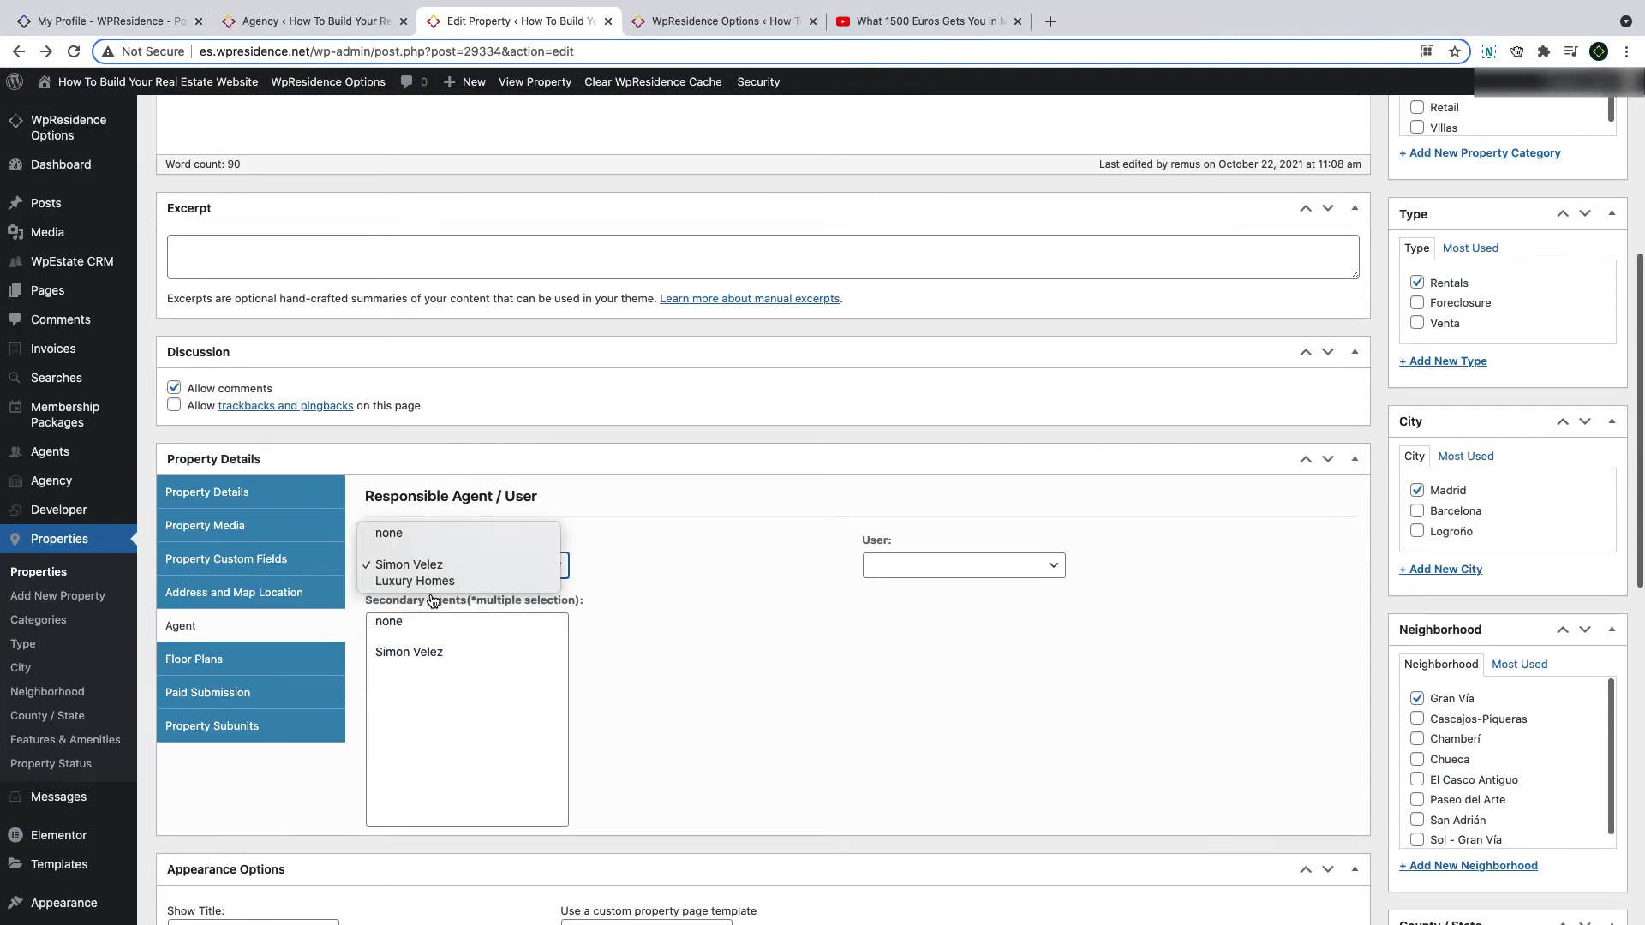
left_click(409, 565)
scroll(253, 609, "down", 2)
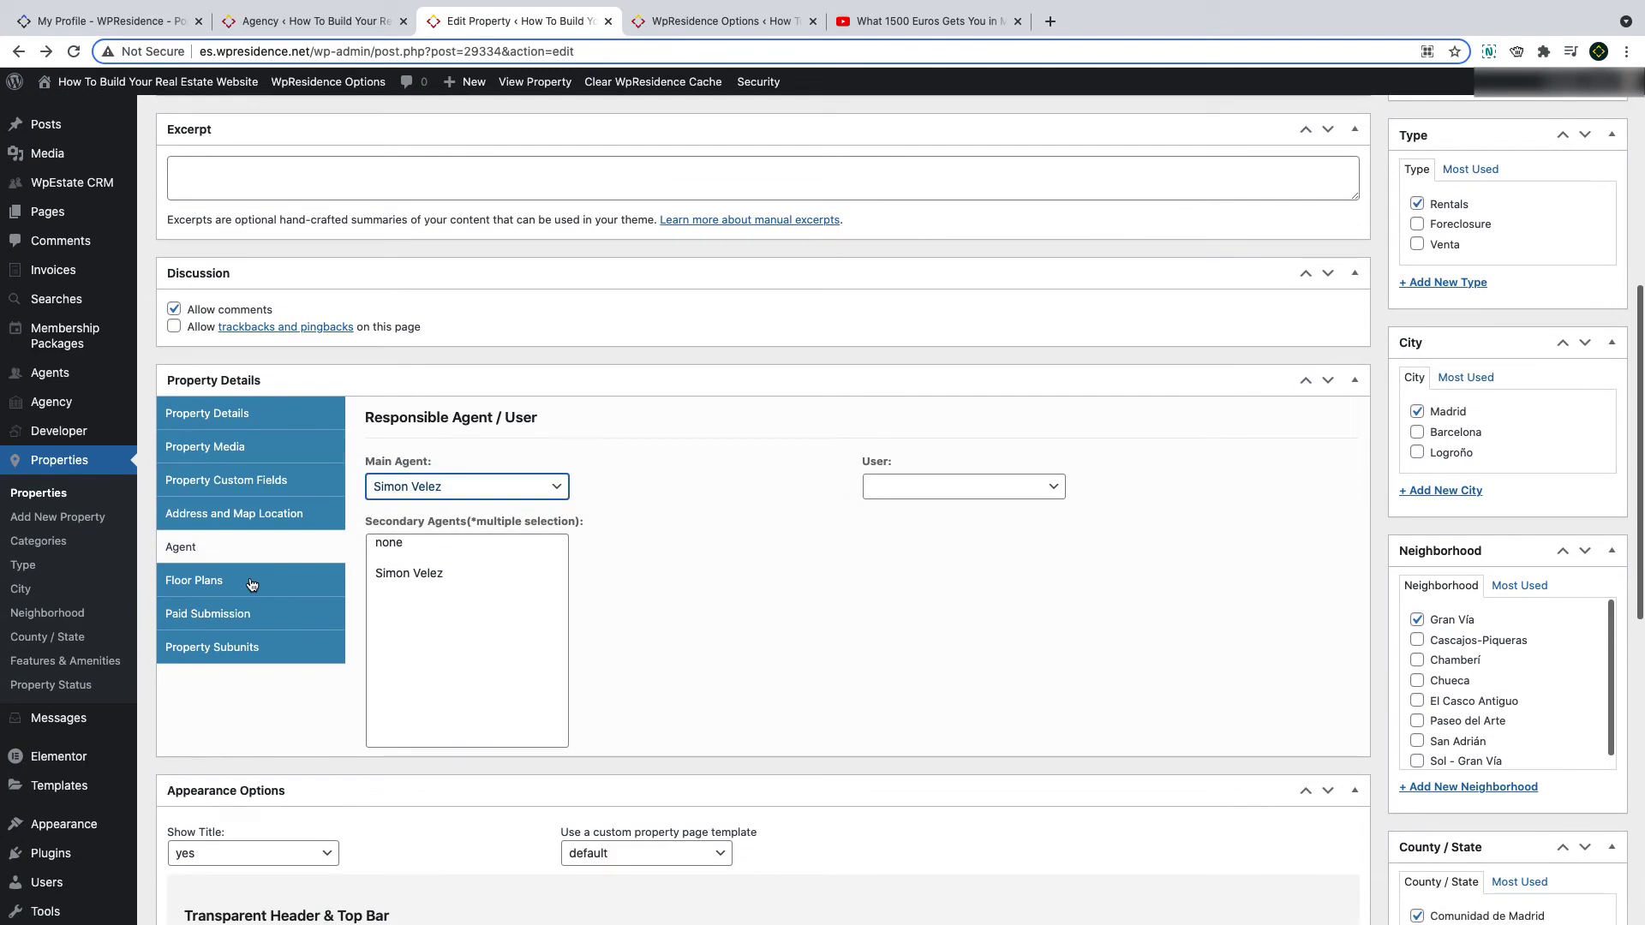
left_click(240, 583)
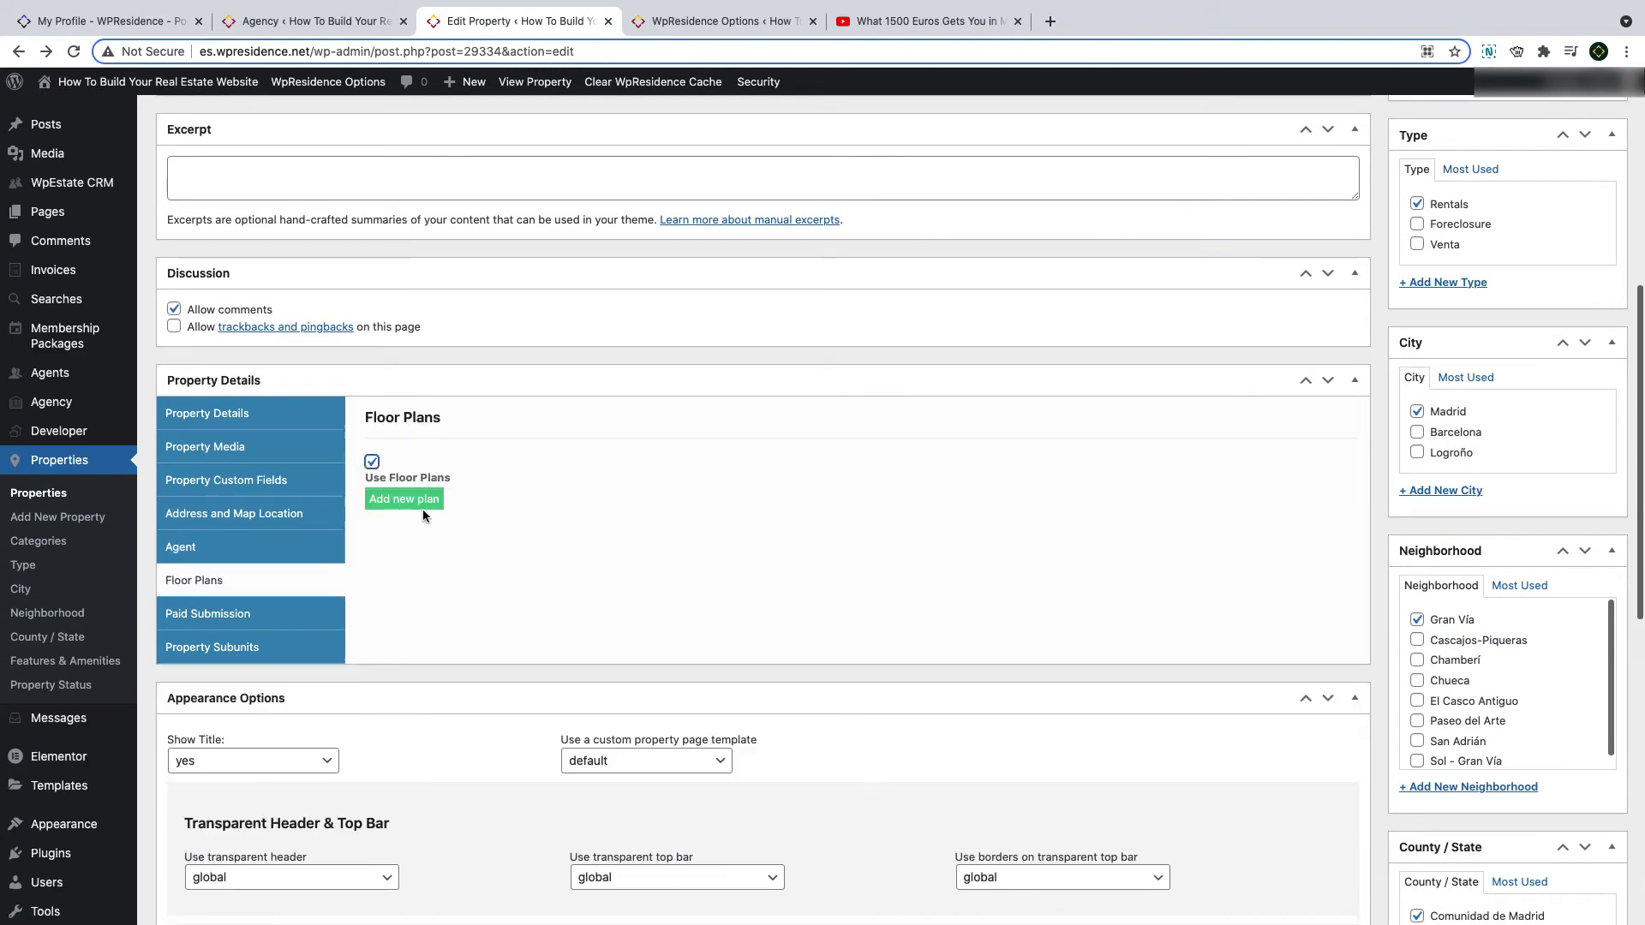
Add a floor plan 'Plan title a' with size 123, 1 room, price 3333333 and a description
left_click(424, 512)
left_click(422, 533)
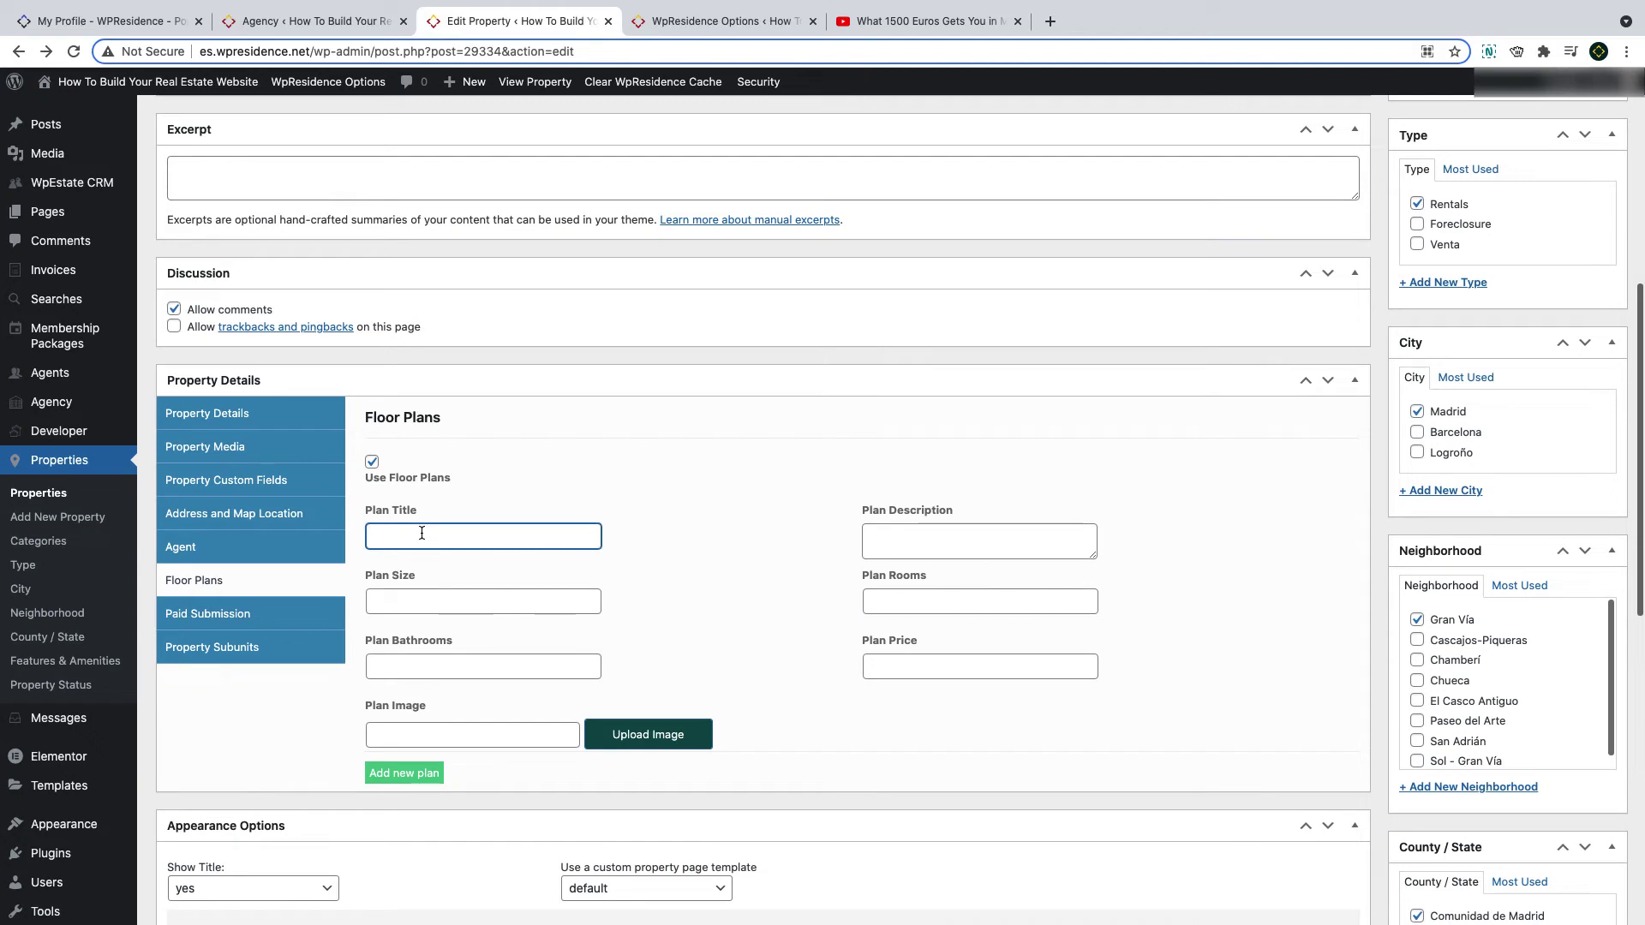
type("Plan title a")
left_click(440, 604)
type("123")
left_click(419, 671)
left_click(981, 671)
type("3333333")
left_click(916, 608)
type("1")
left_click(904, 545)
type("Plan fl")
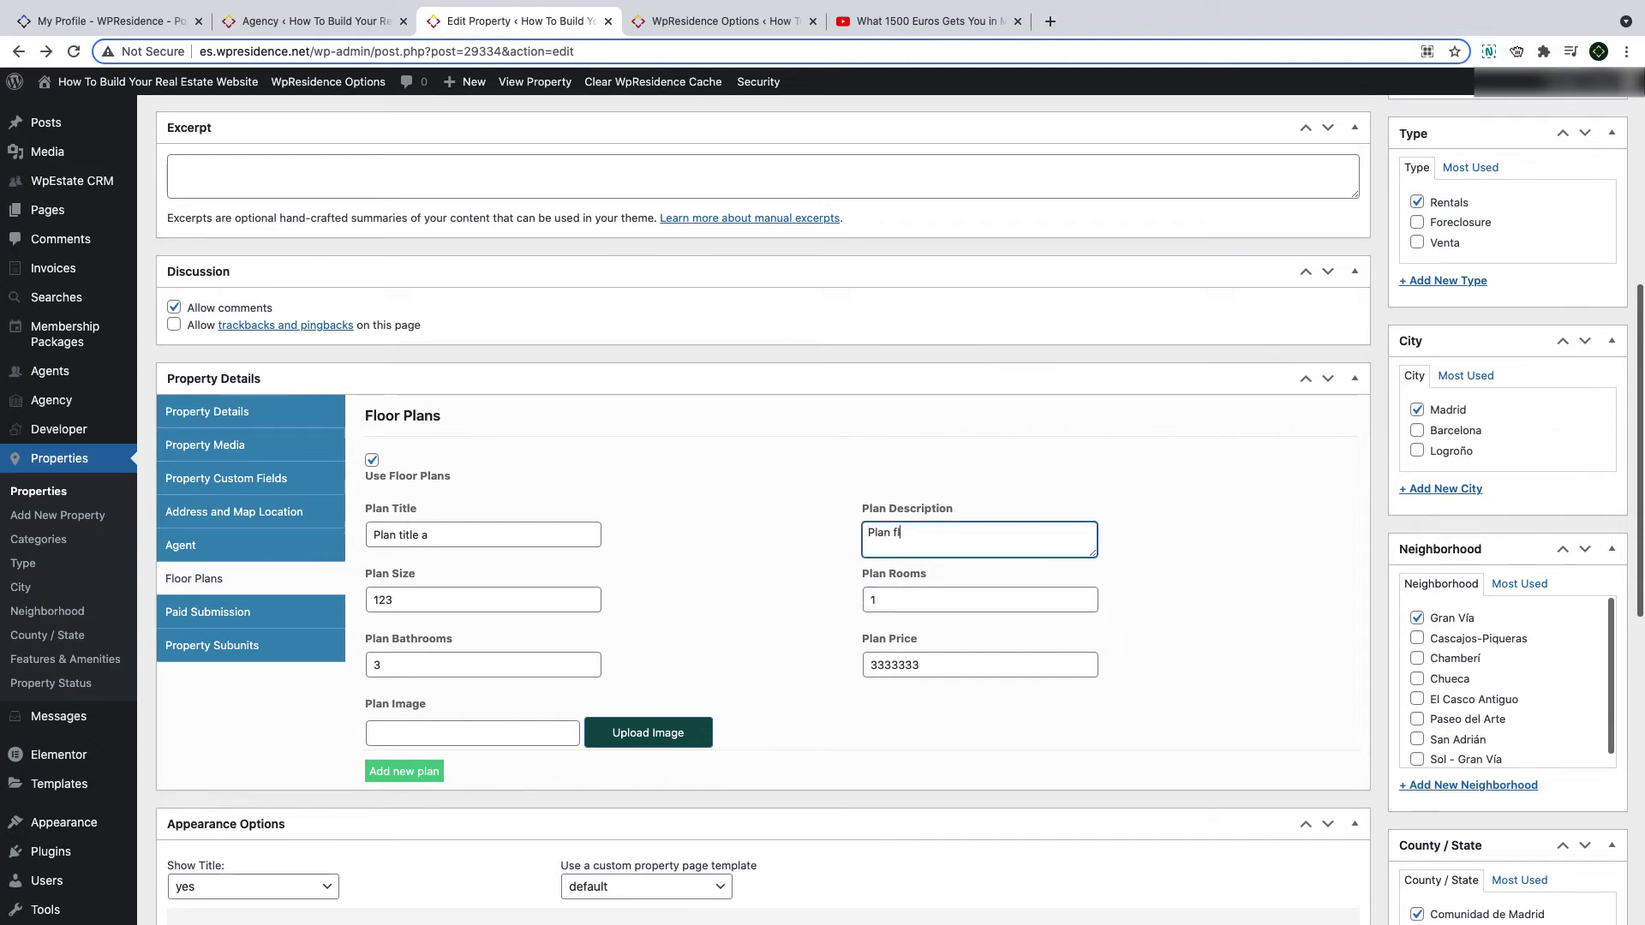
type("rst floor plan of the apat")
Attach a floor plan image, found by searching the media library for 'floor', to the first plan
left_click(636, 734)
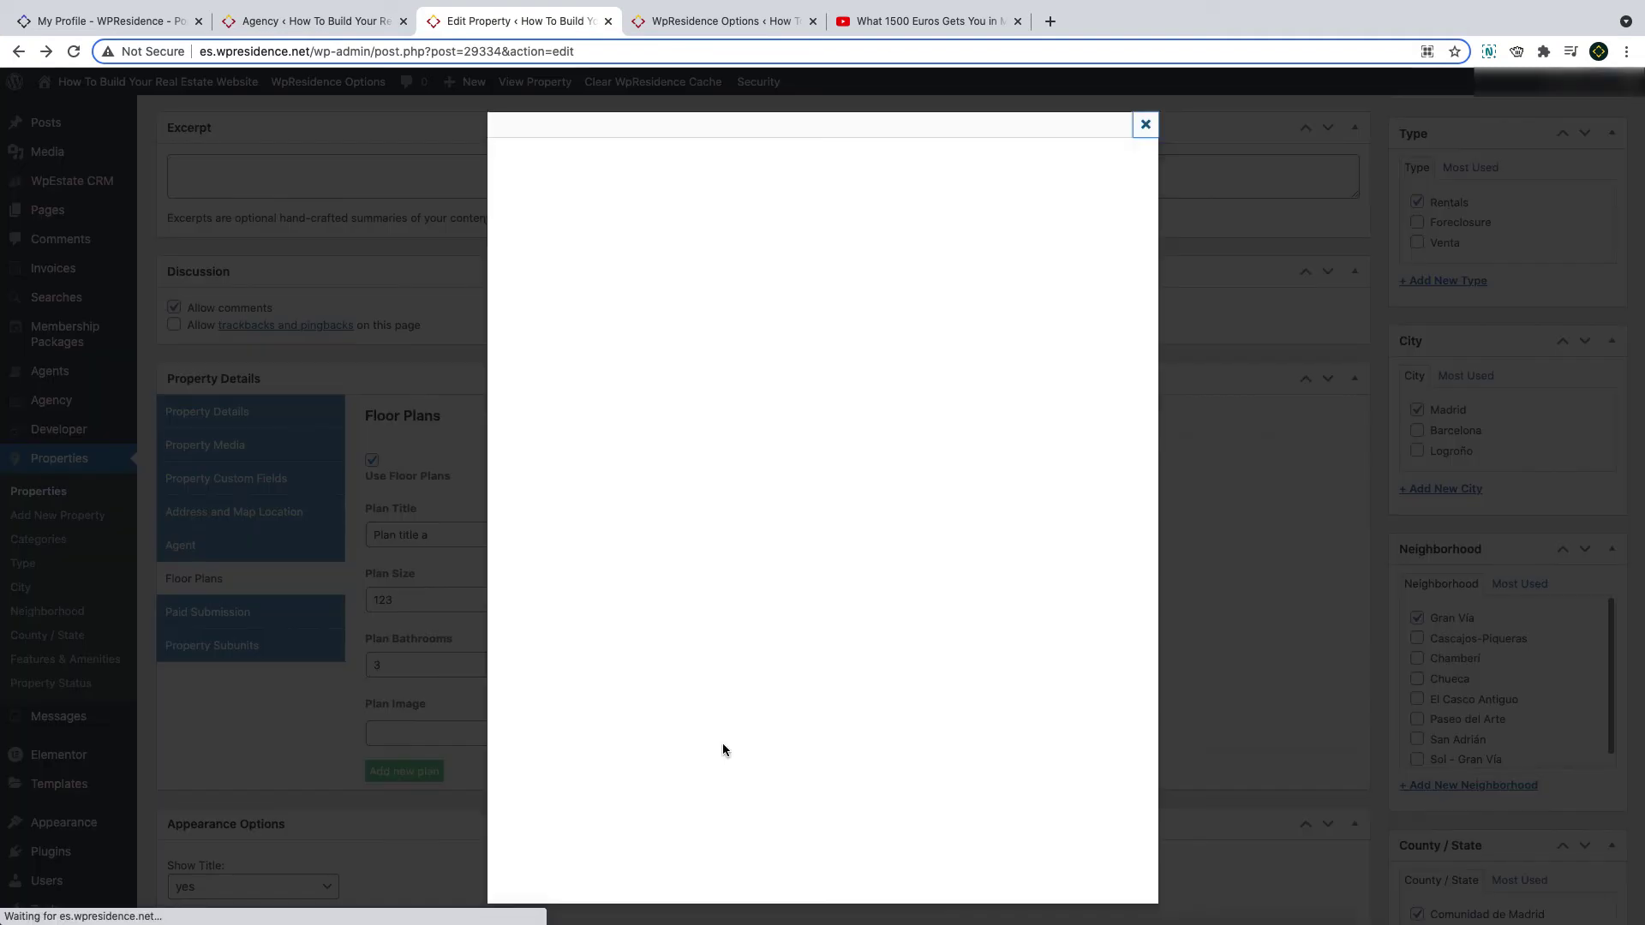
left_click(716, 158)
left_click(879, 195)
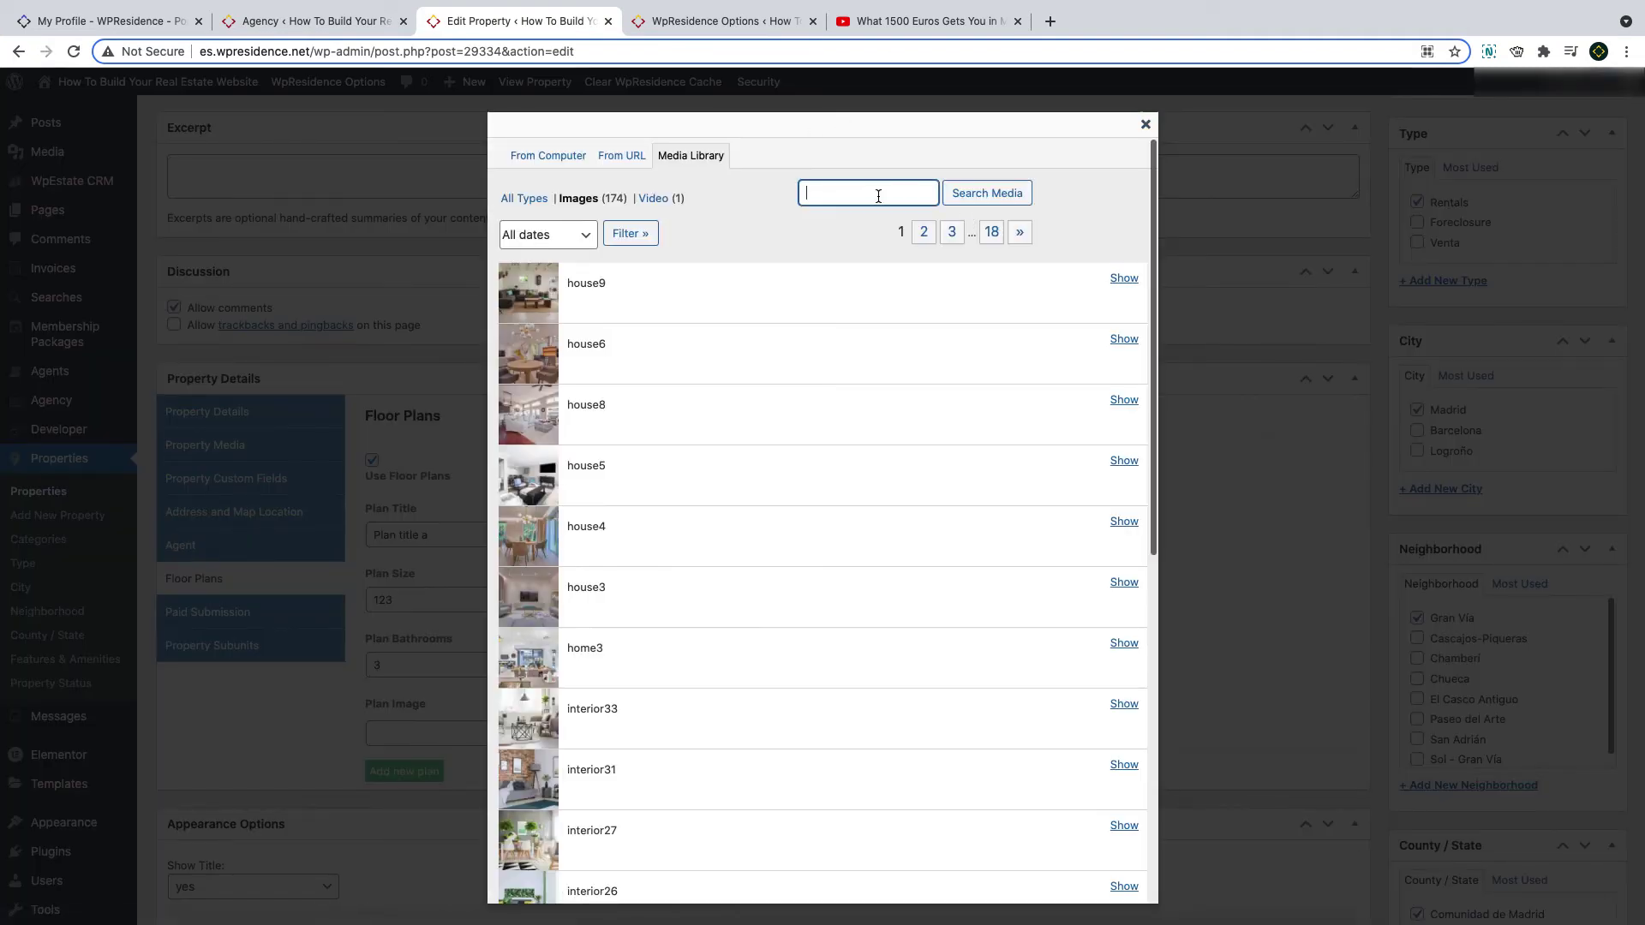
type("floor")
key("Return")
scroll(711, 763, "down", 4)
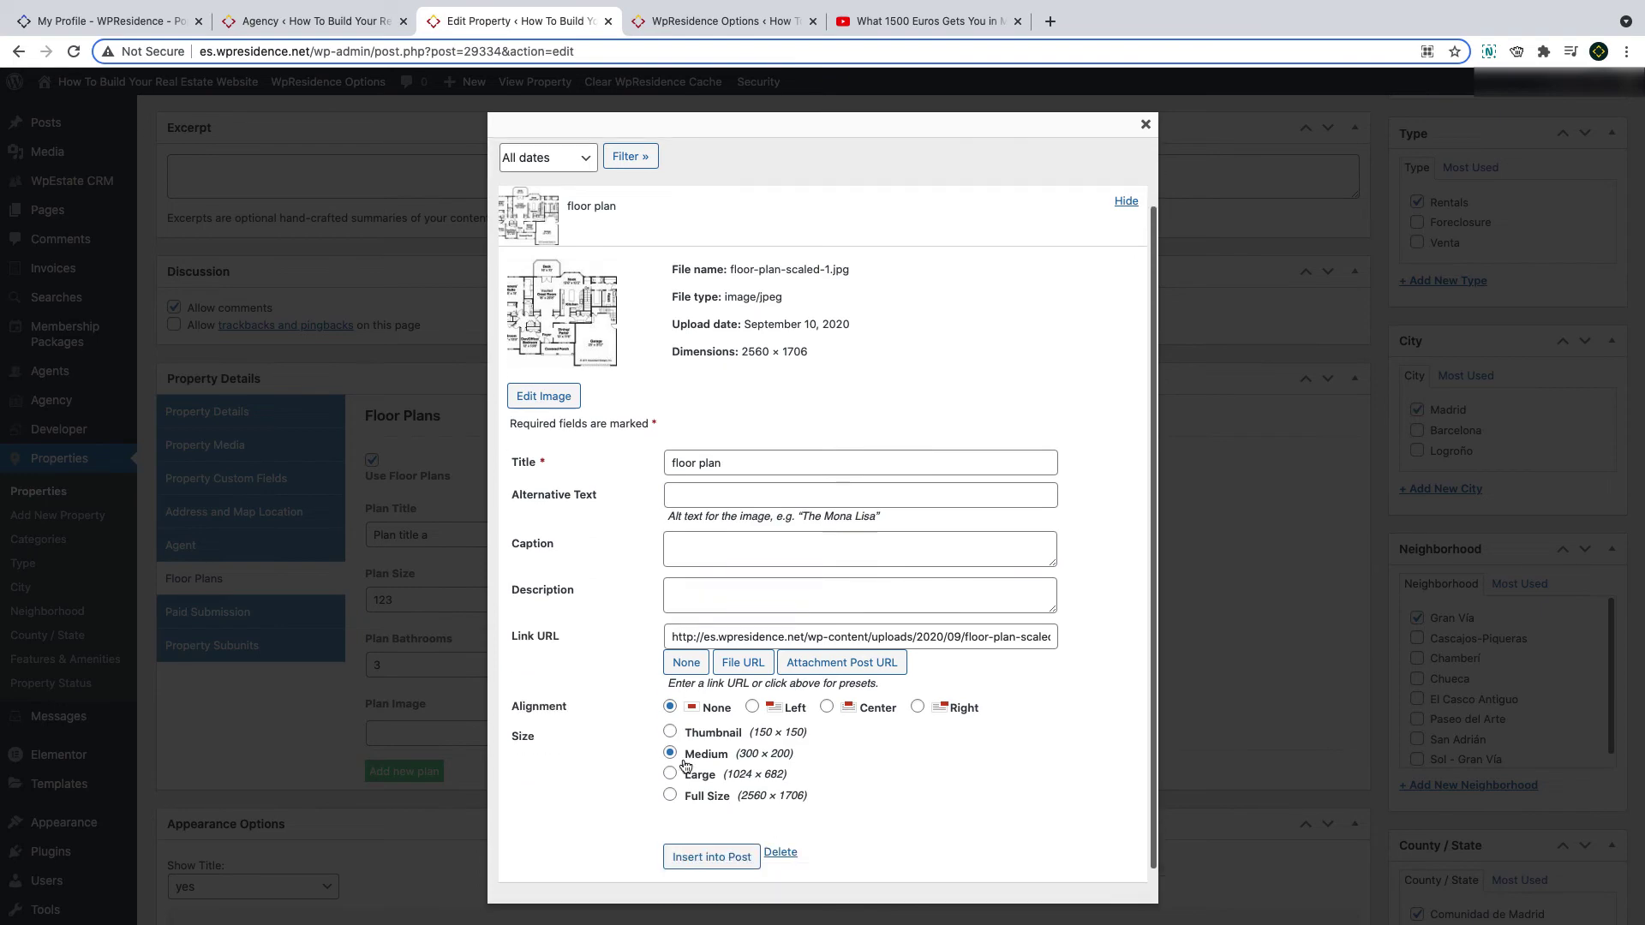
scroll(725, 742, "up", 4)
scroll(728, 754, "down", 3)
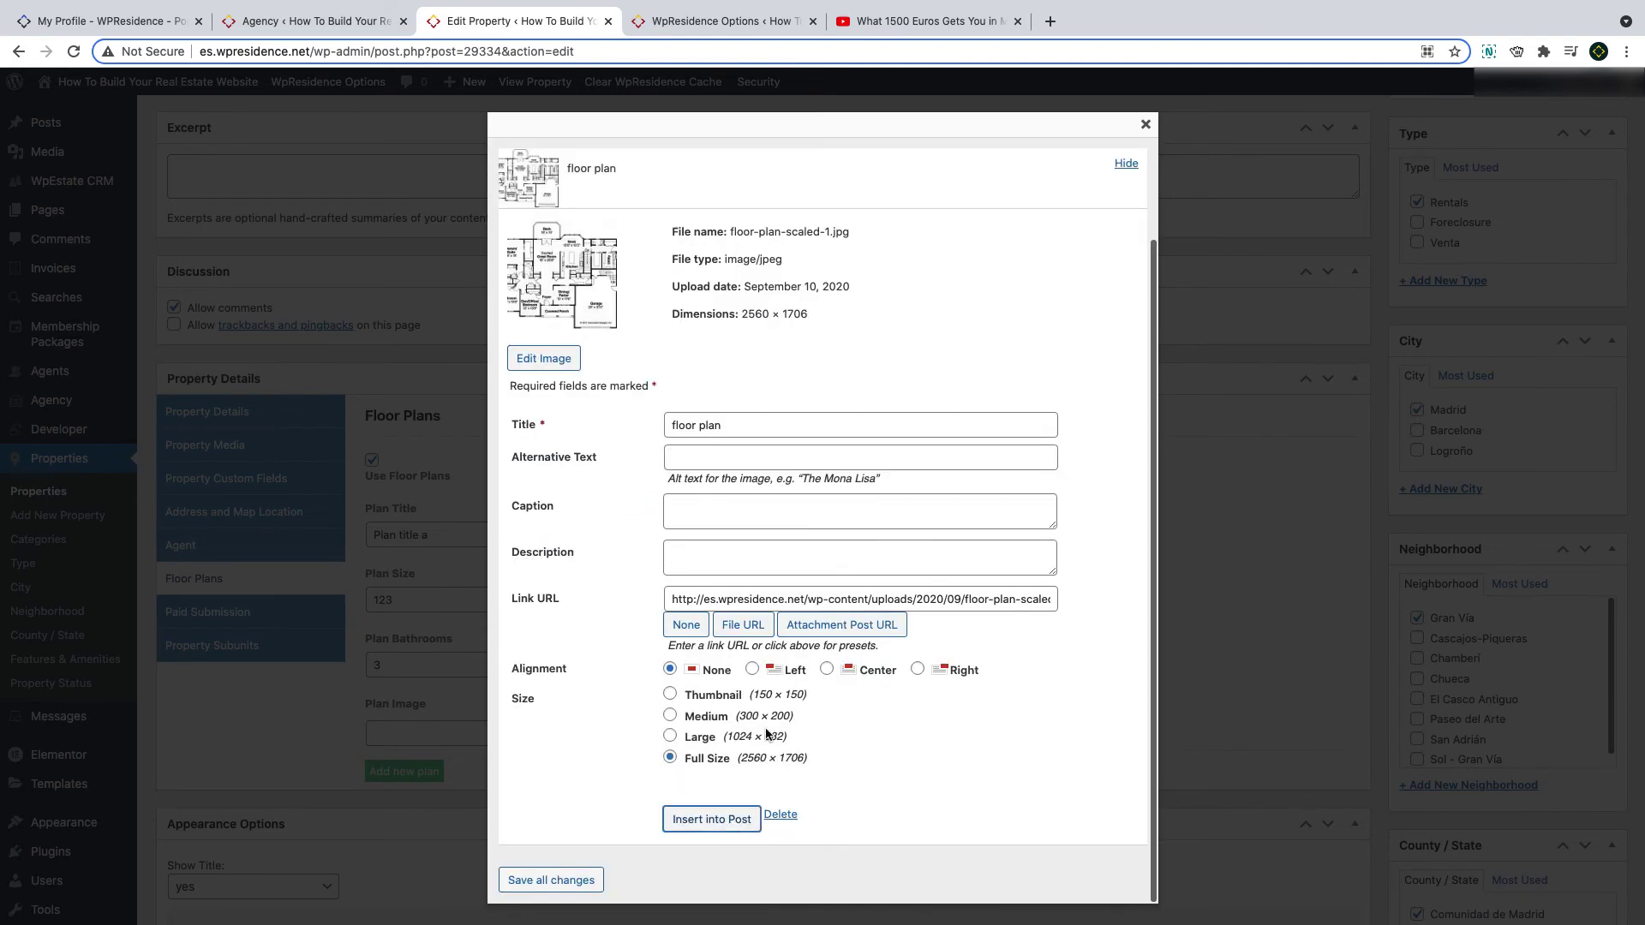
left_click(734, 823)
Add a second floor plan and begin entering its title
left_click(420, 765)
scroll(466, 614, "down", 3)
left_click(424, 563)
type("Plan title b")
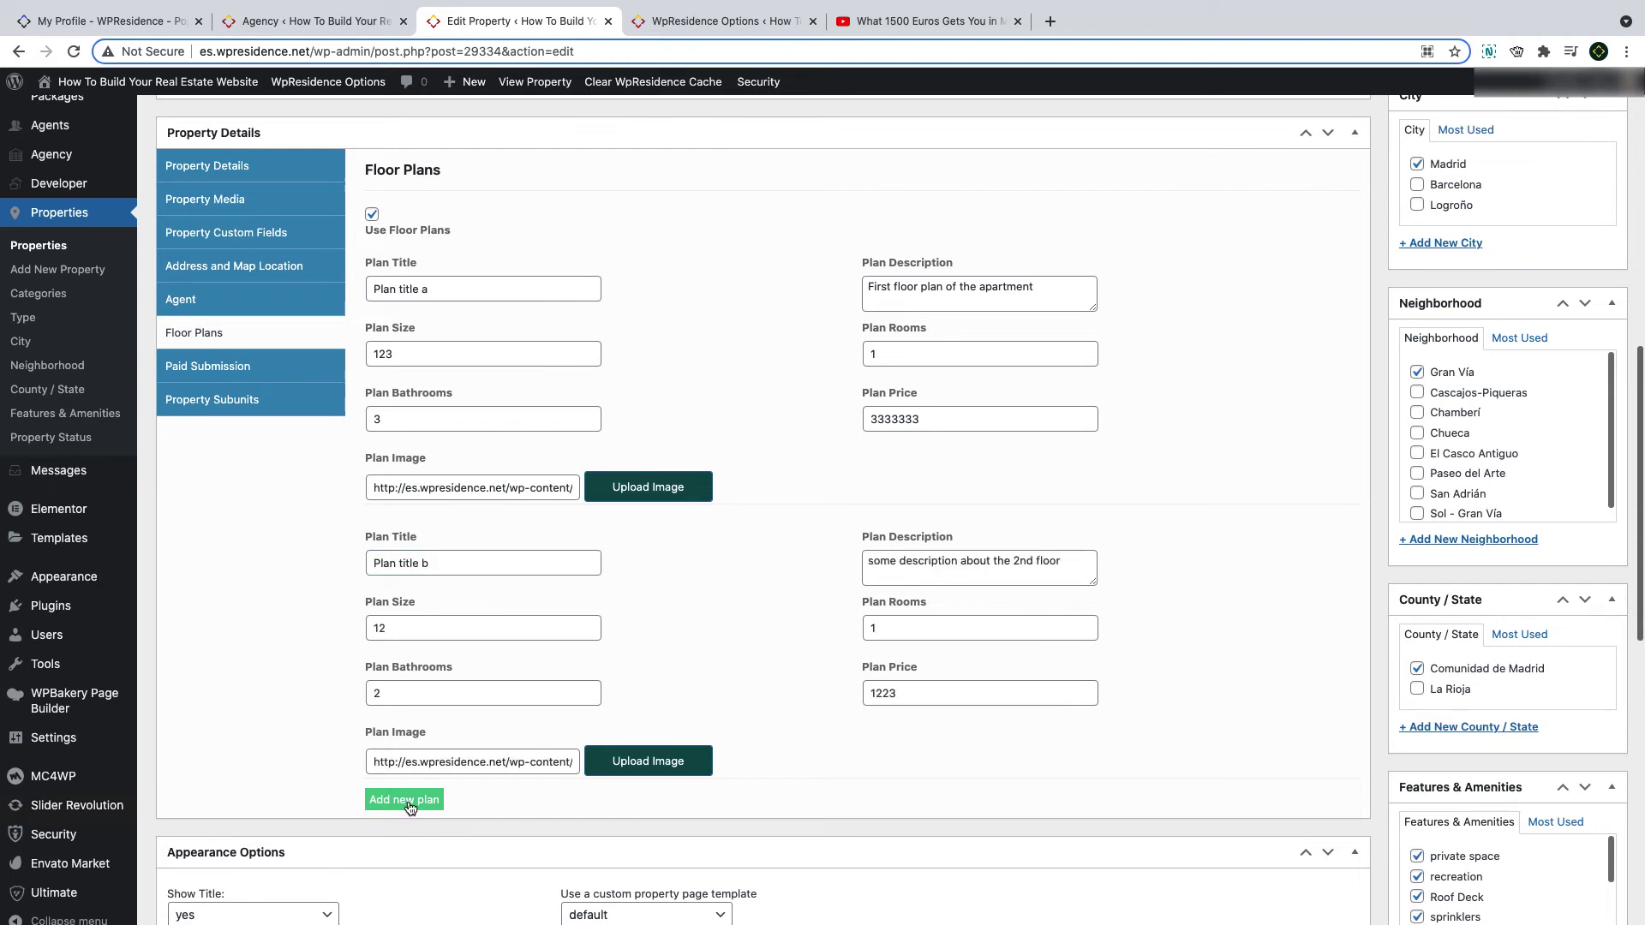
scroll(238, 554, "up", 3)
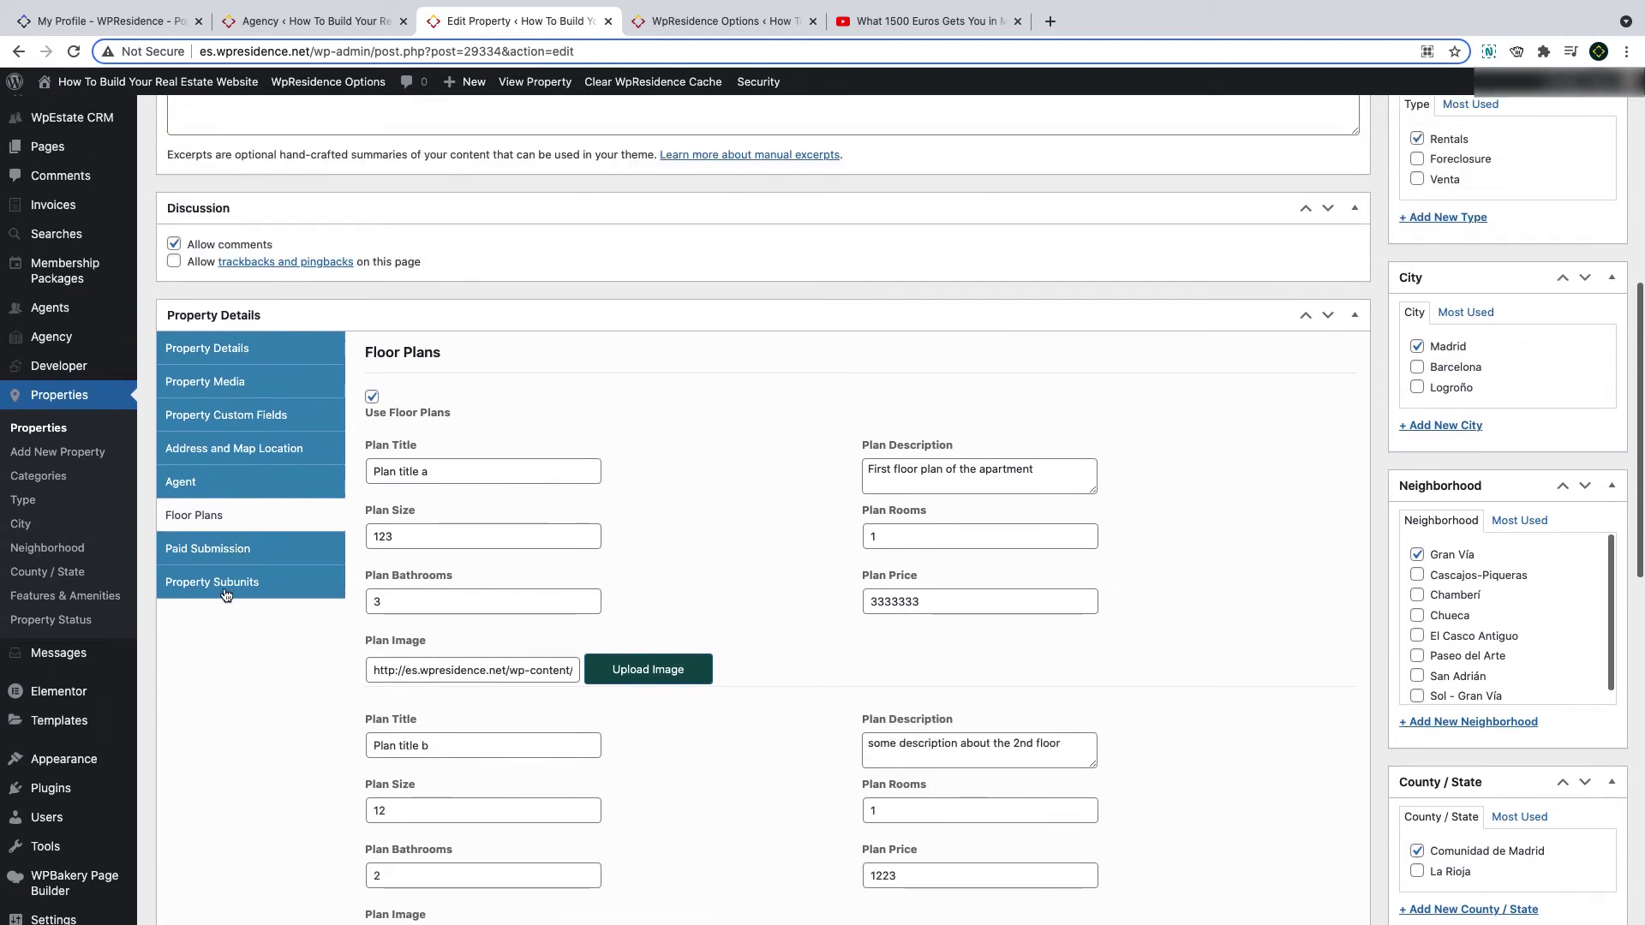
left_click(227, 591)
Scroll down to the Featured image box and open the featured image picker
scroll(415, 632, "down", 1)
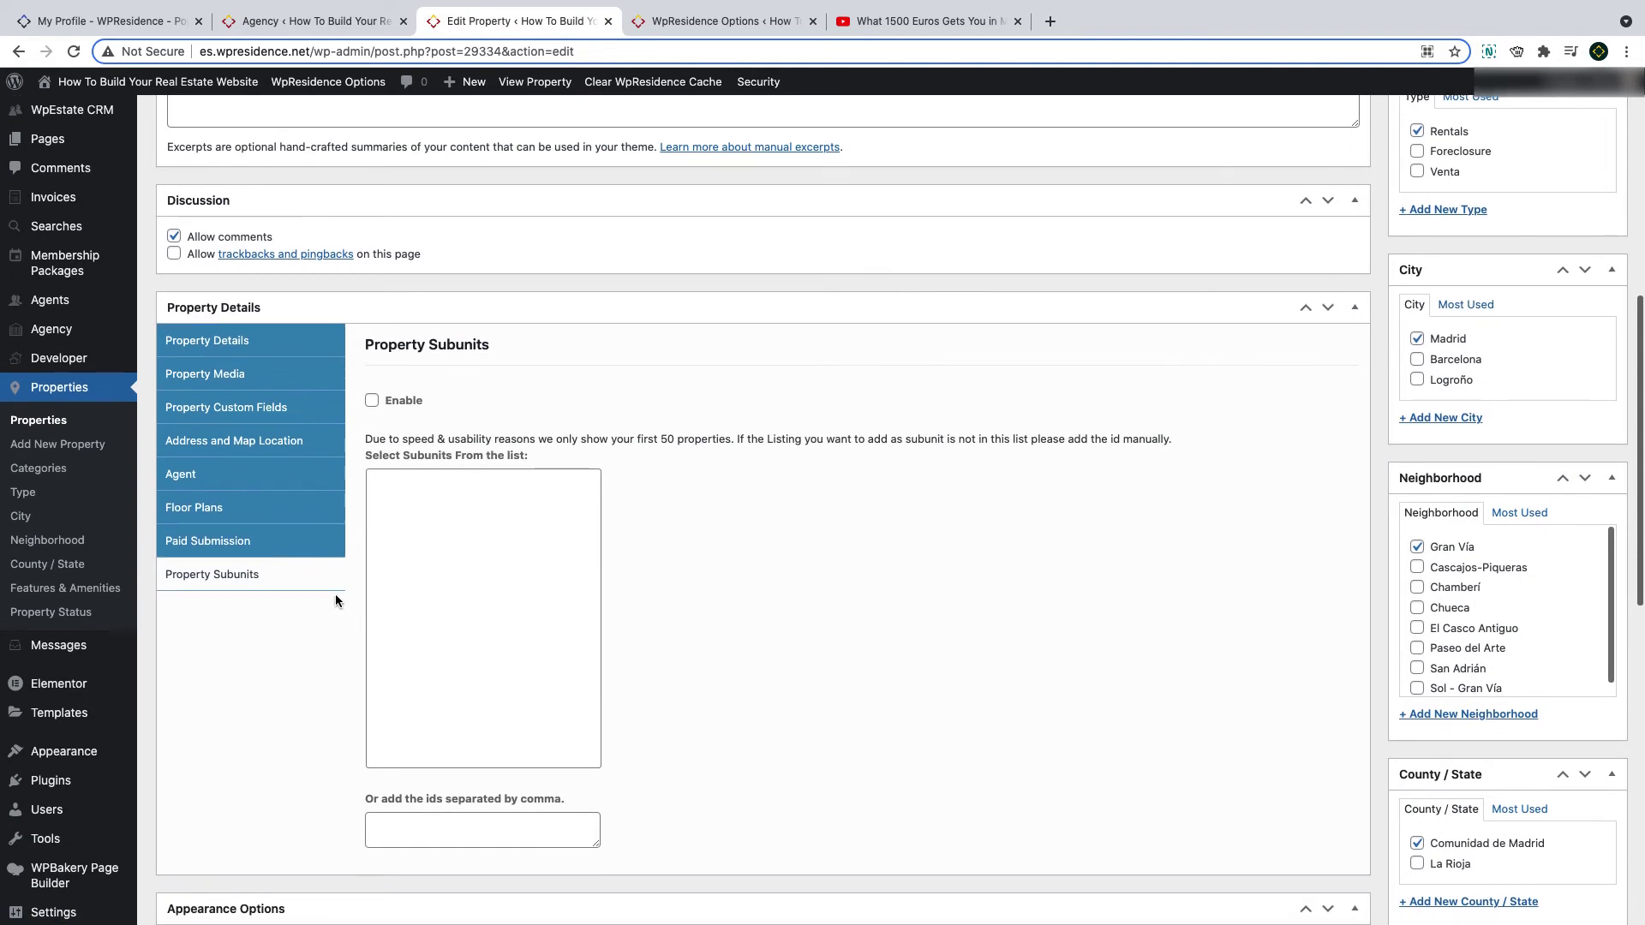
scroll(335, 600, "down", 10)
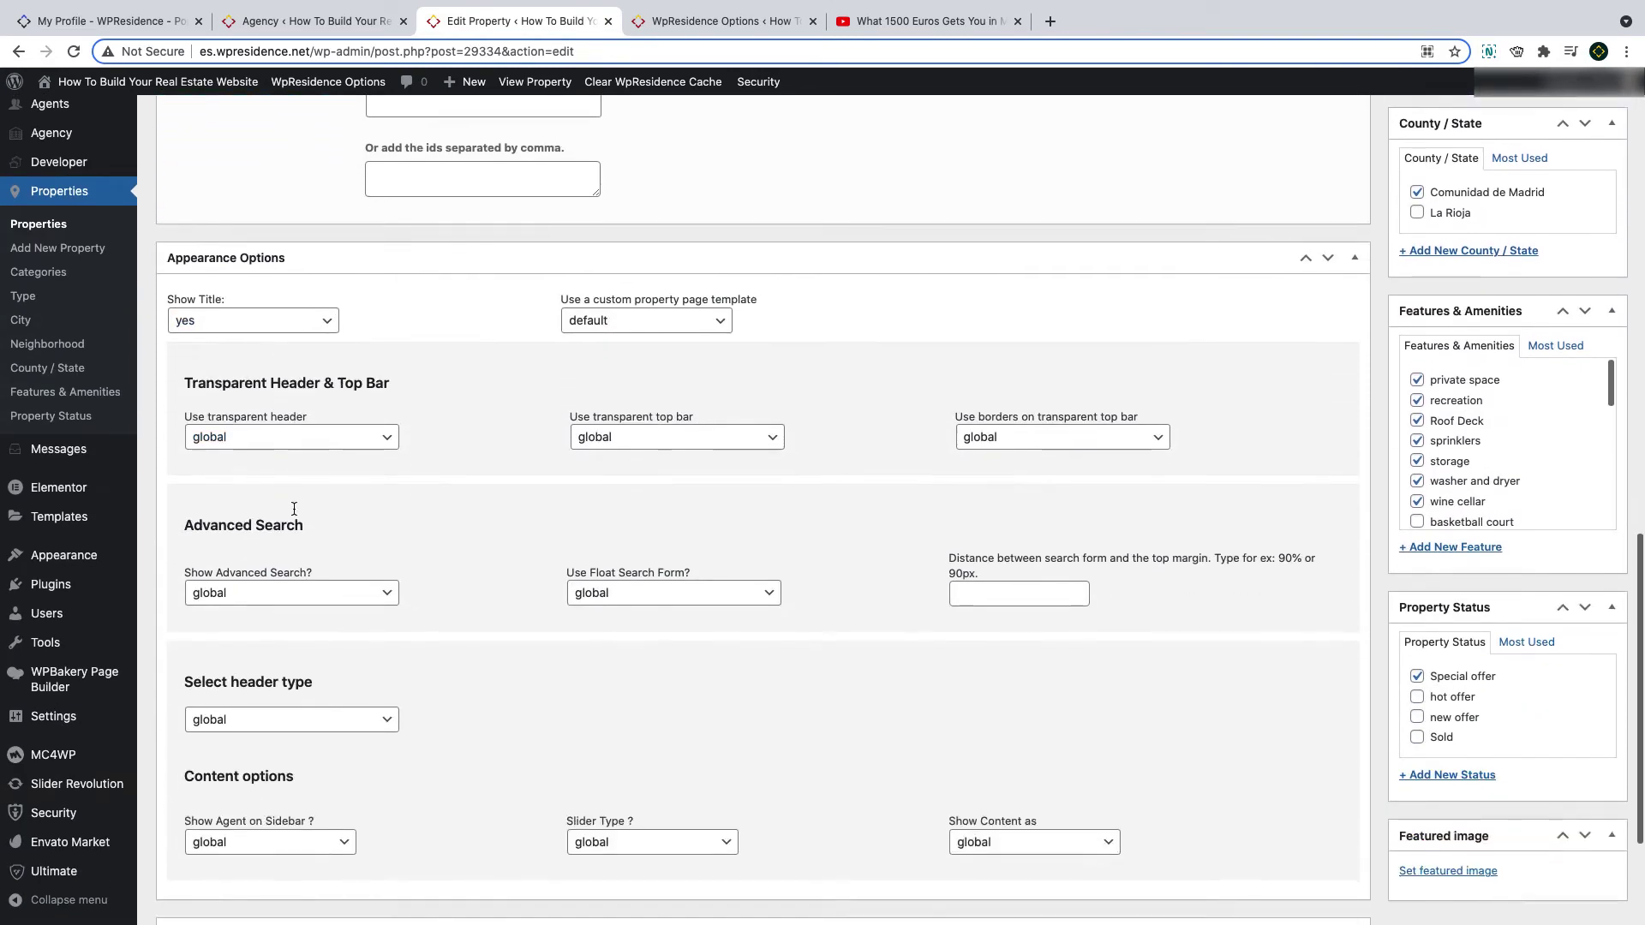
scroll(294, 509, "down", 4)
scroll(294, 509, "up", 14)
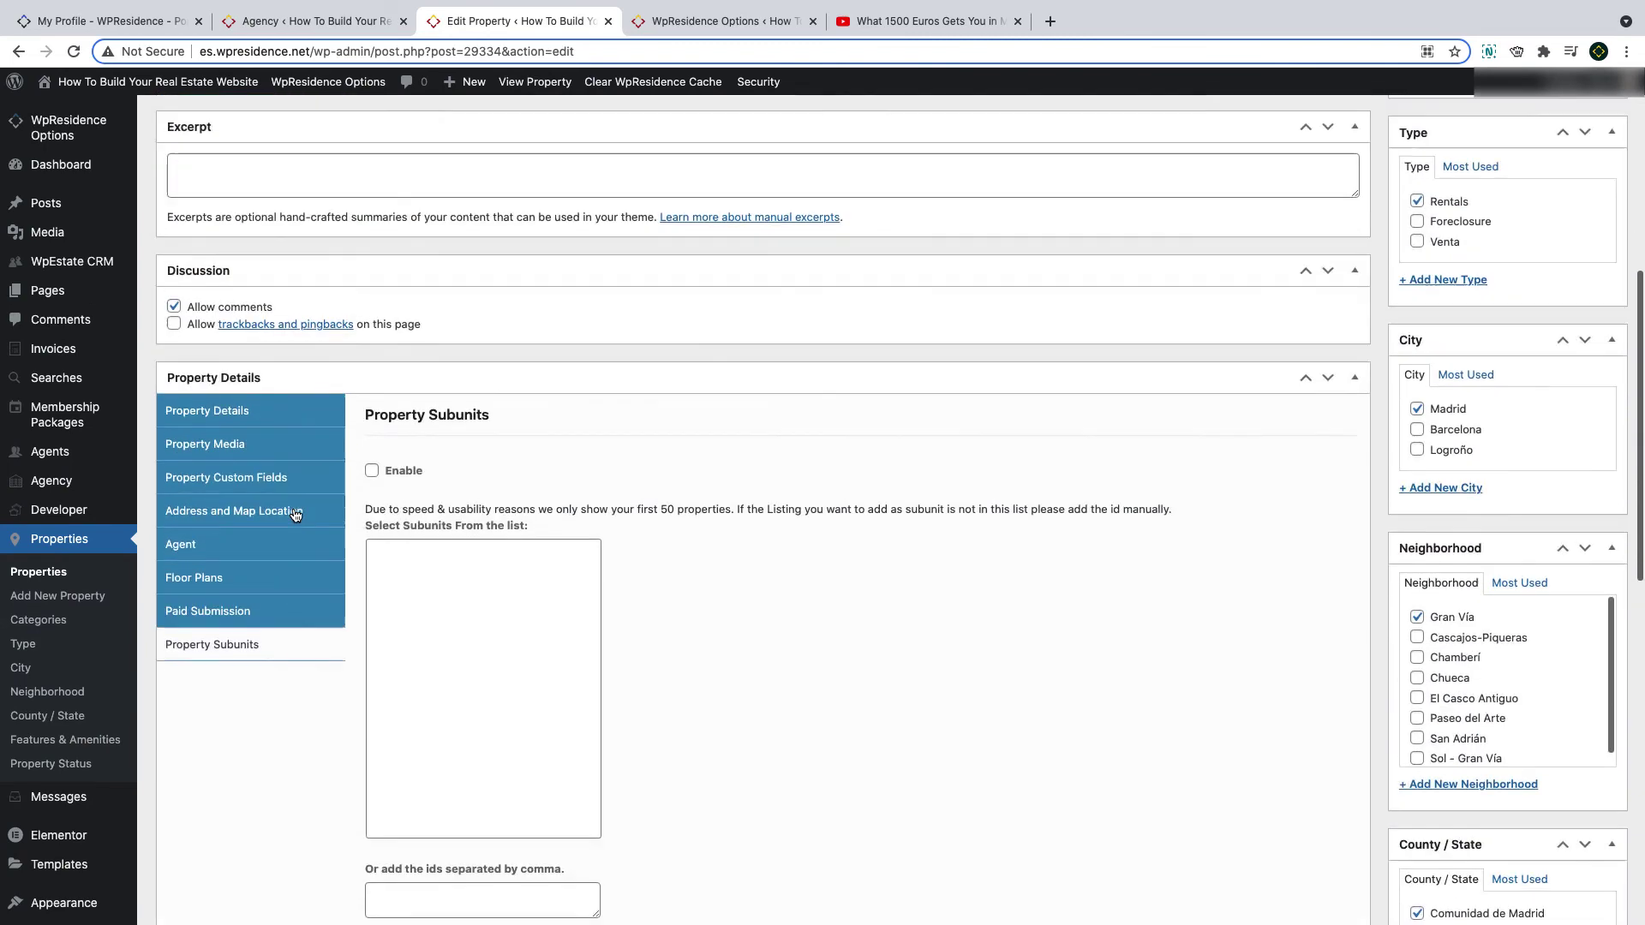
scroll(294, 512, "up", 10)
scroll(1340, 312, "down", 20)
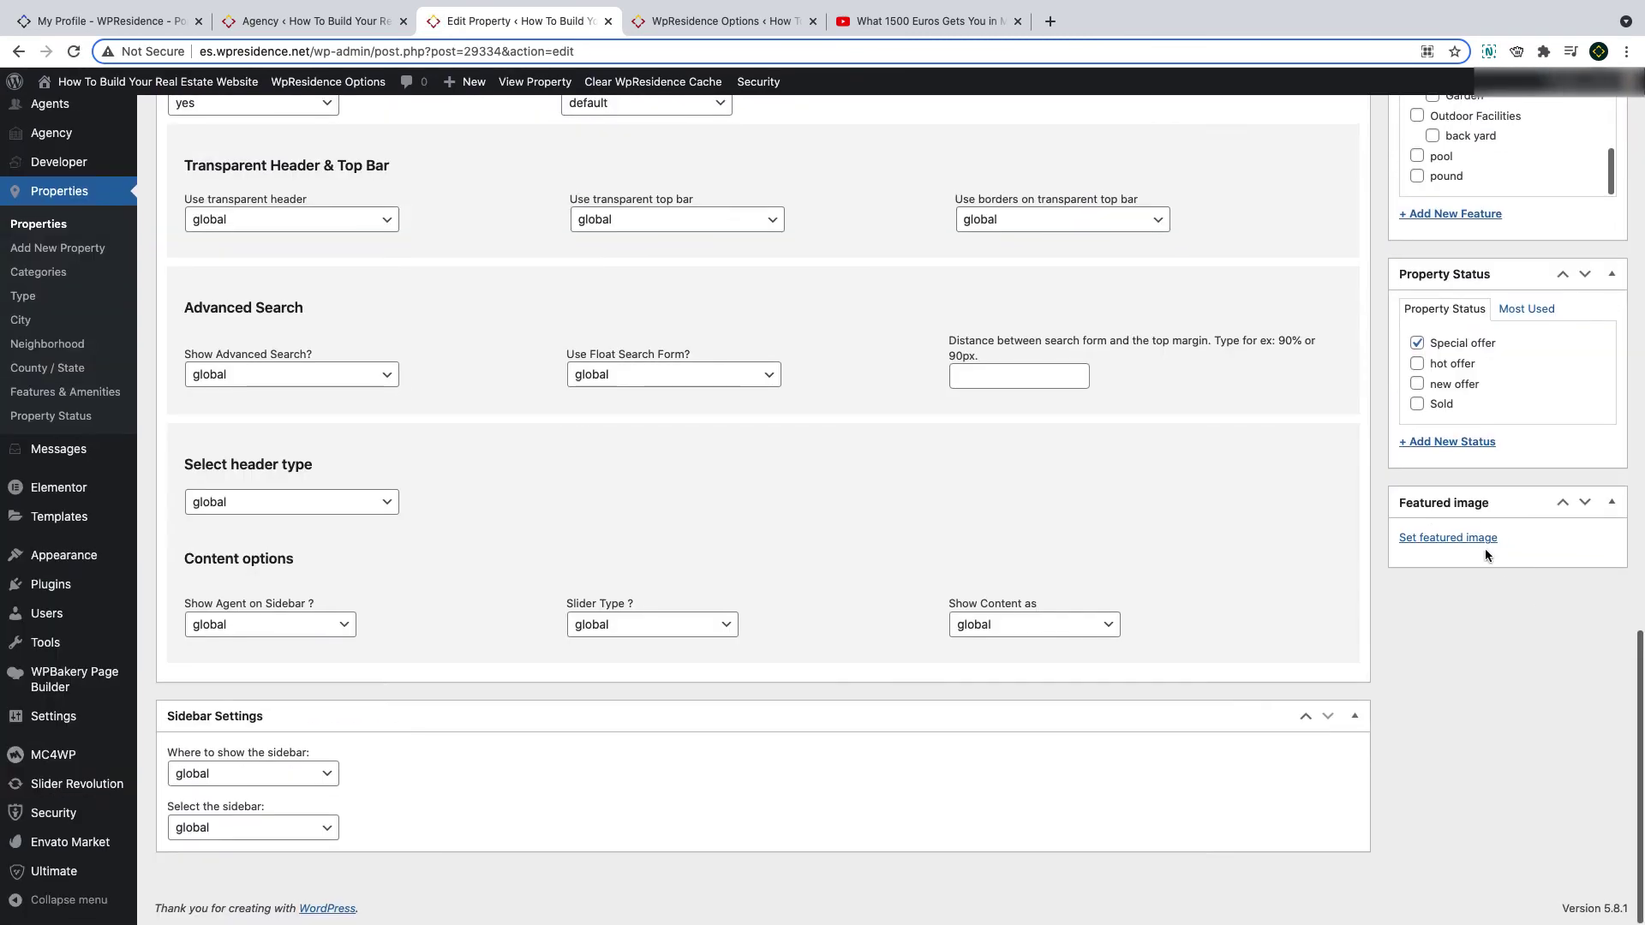
left_click(1478, 540)
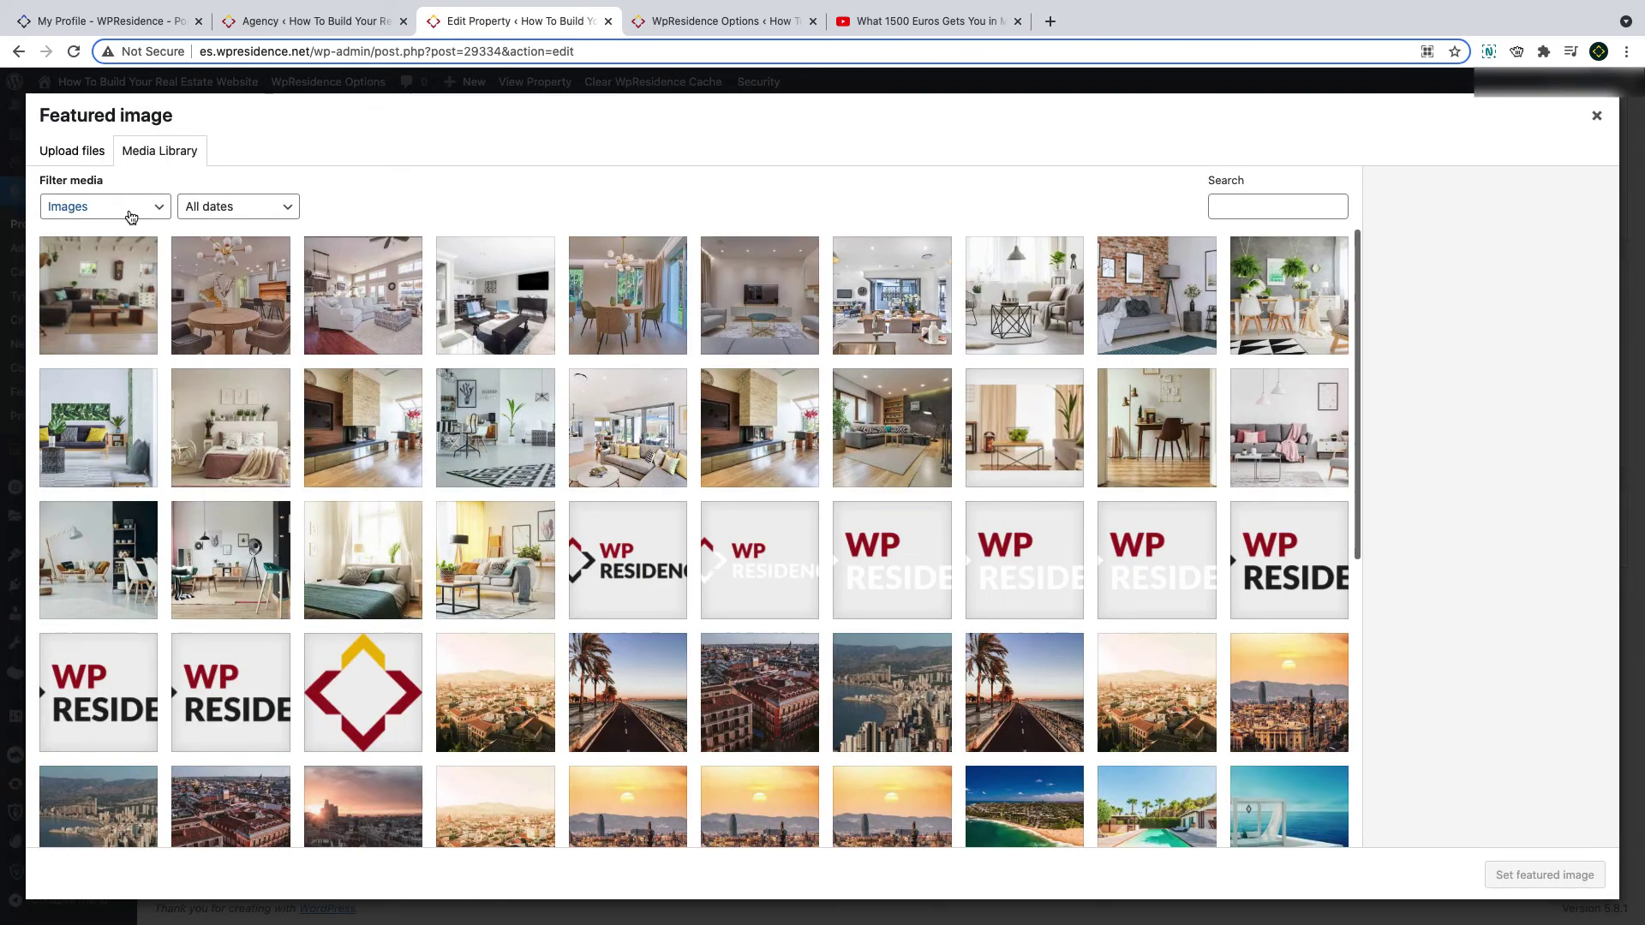
Filter the media to 'Uploaded to this post' and set house8.jpg as the featured image
left_click(104, 206)
left_click(96, 220)
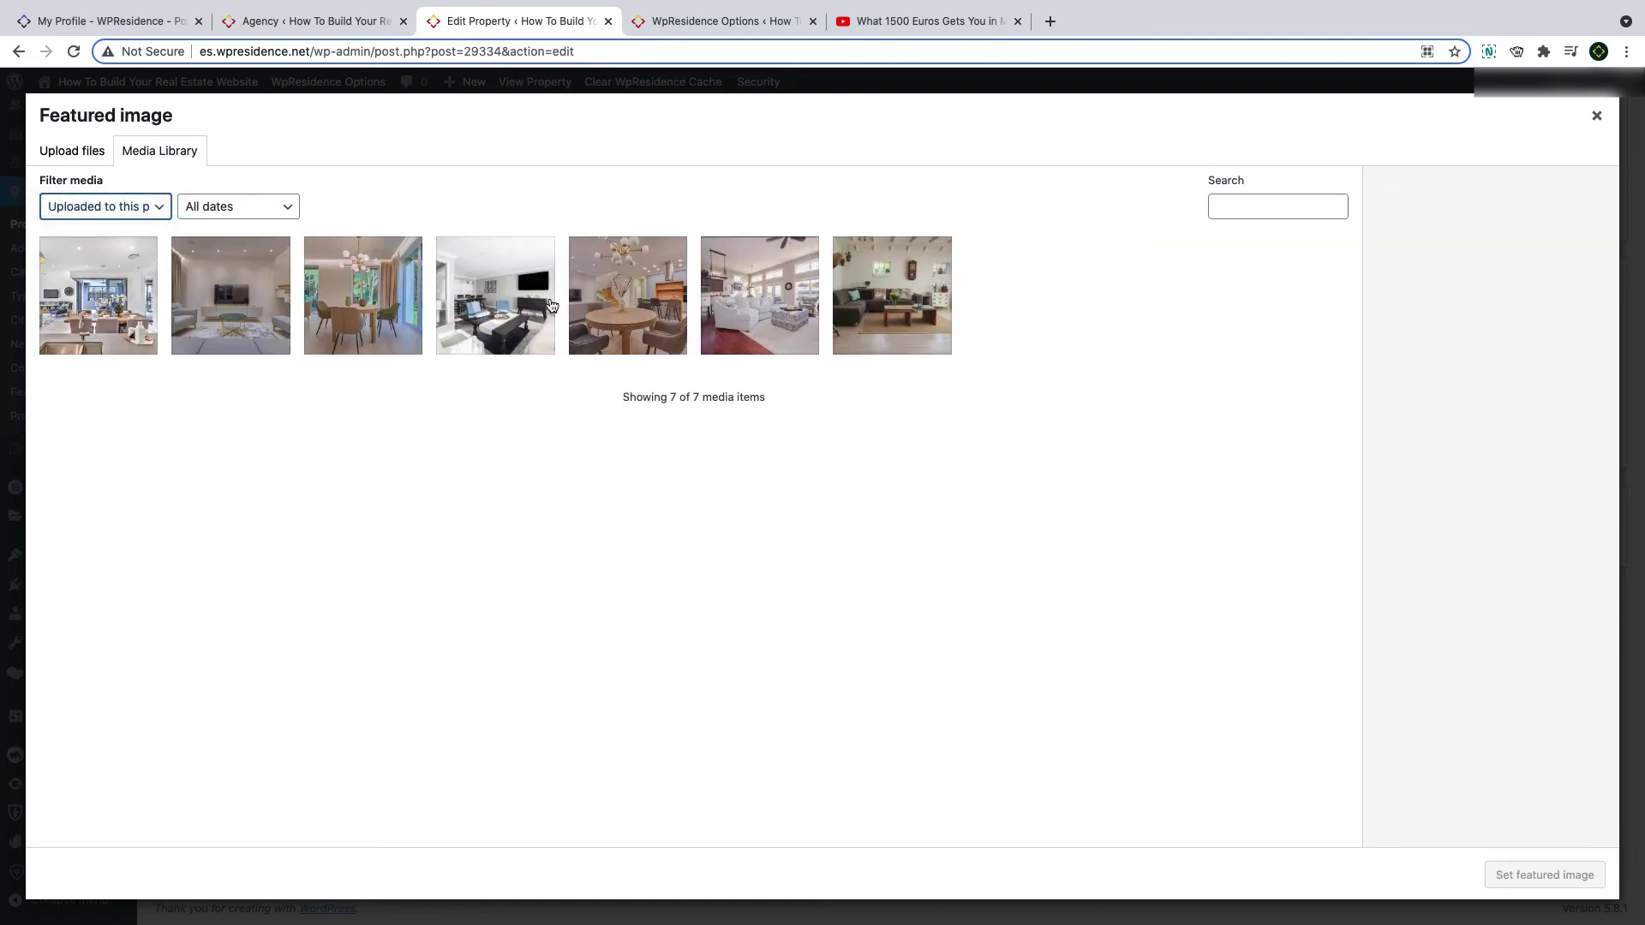
left_click(759, 291)
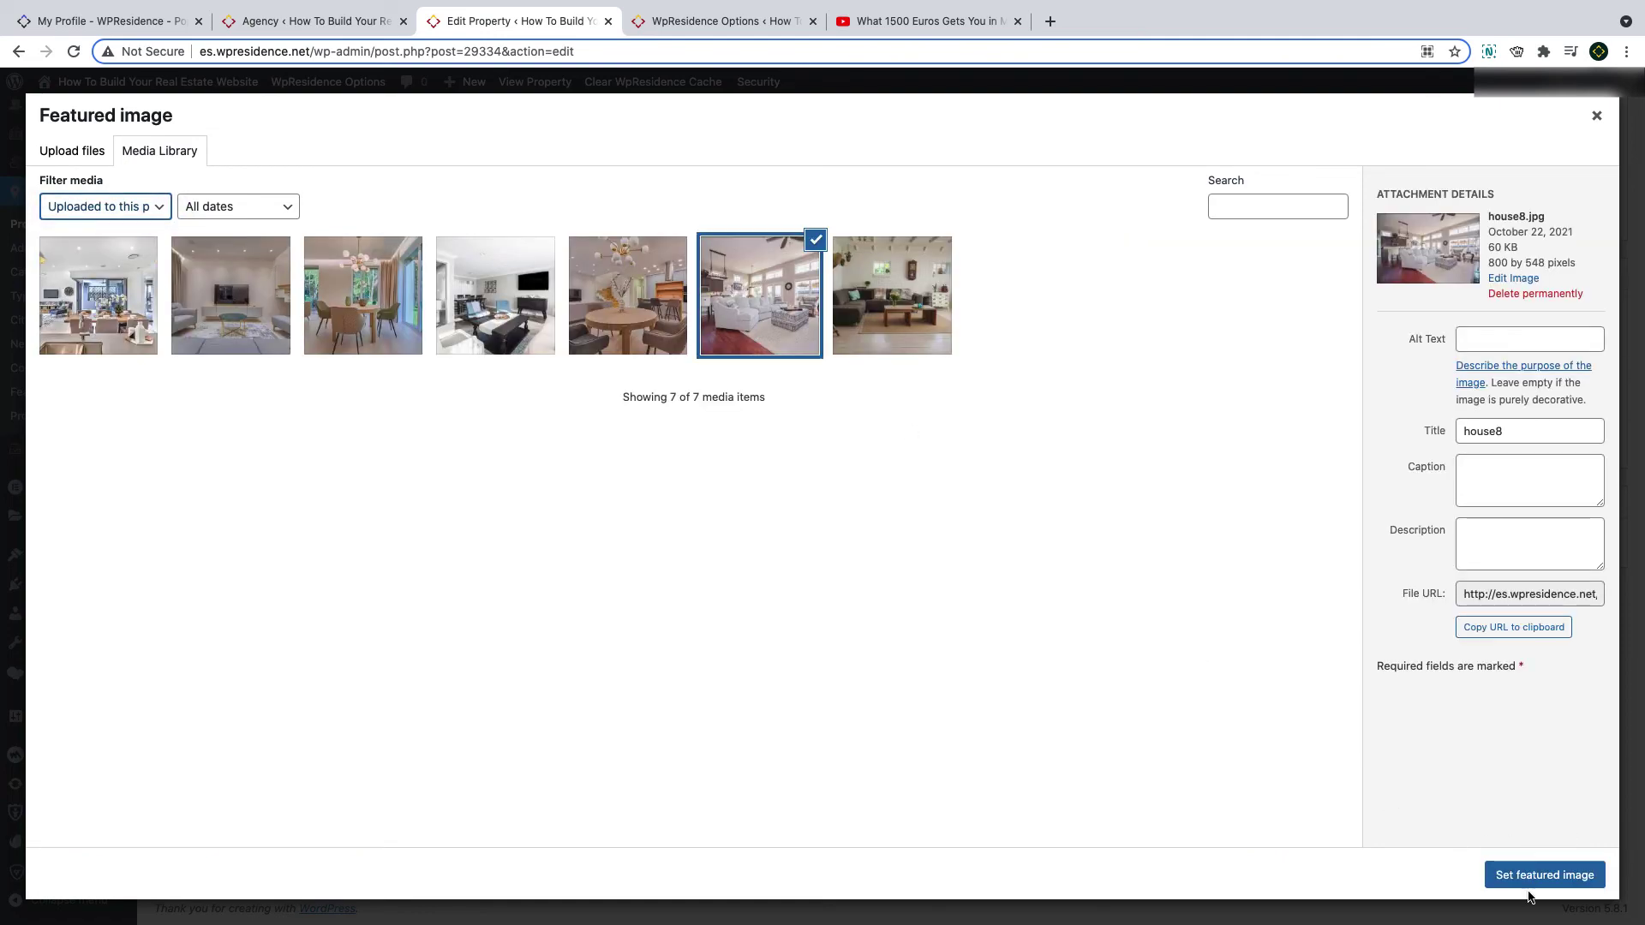
left_click(1525, 877)
scroll(1485, 631, "up", 3)
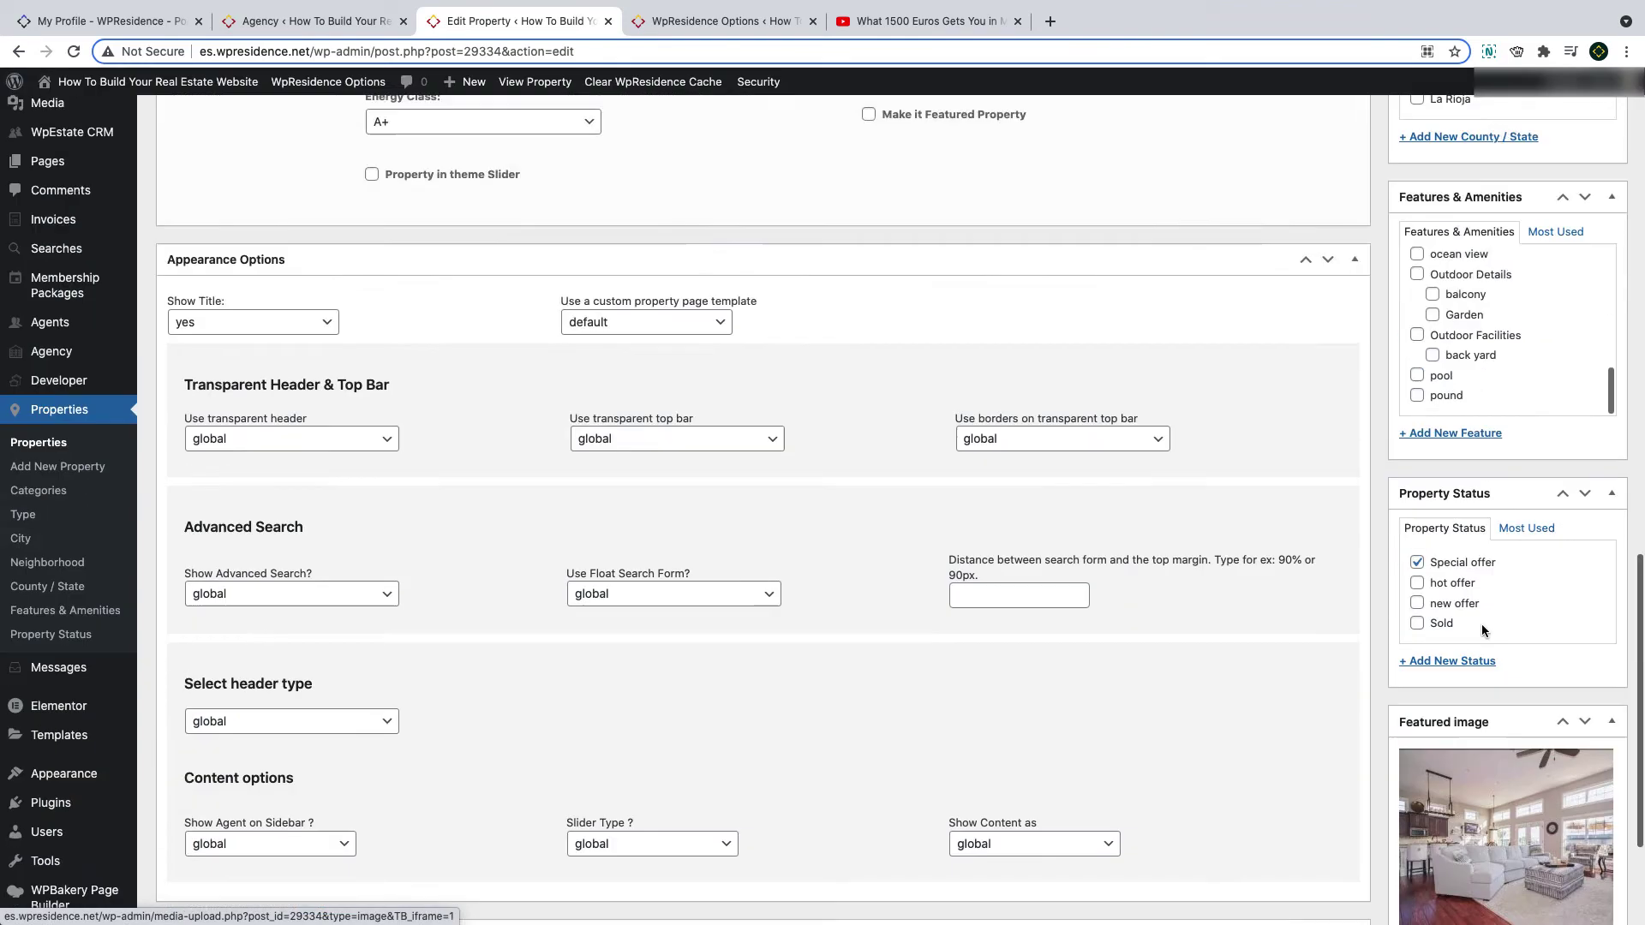
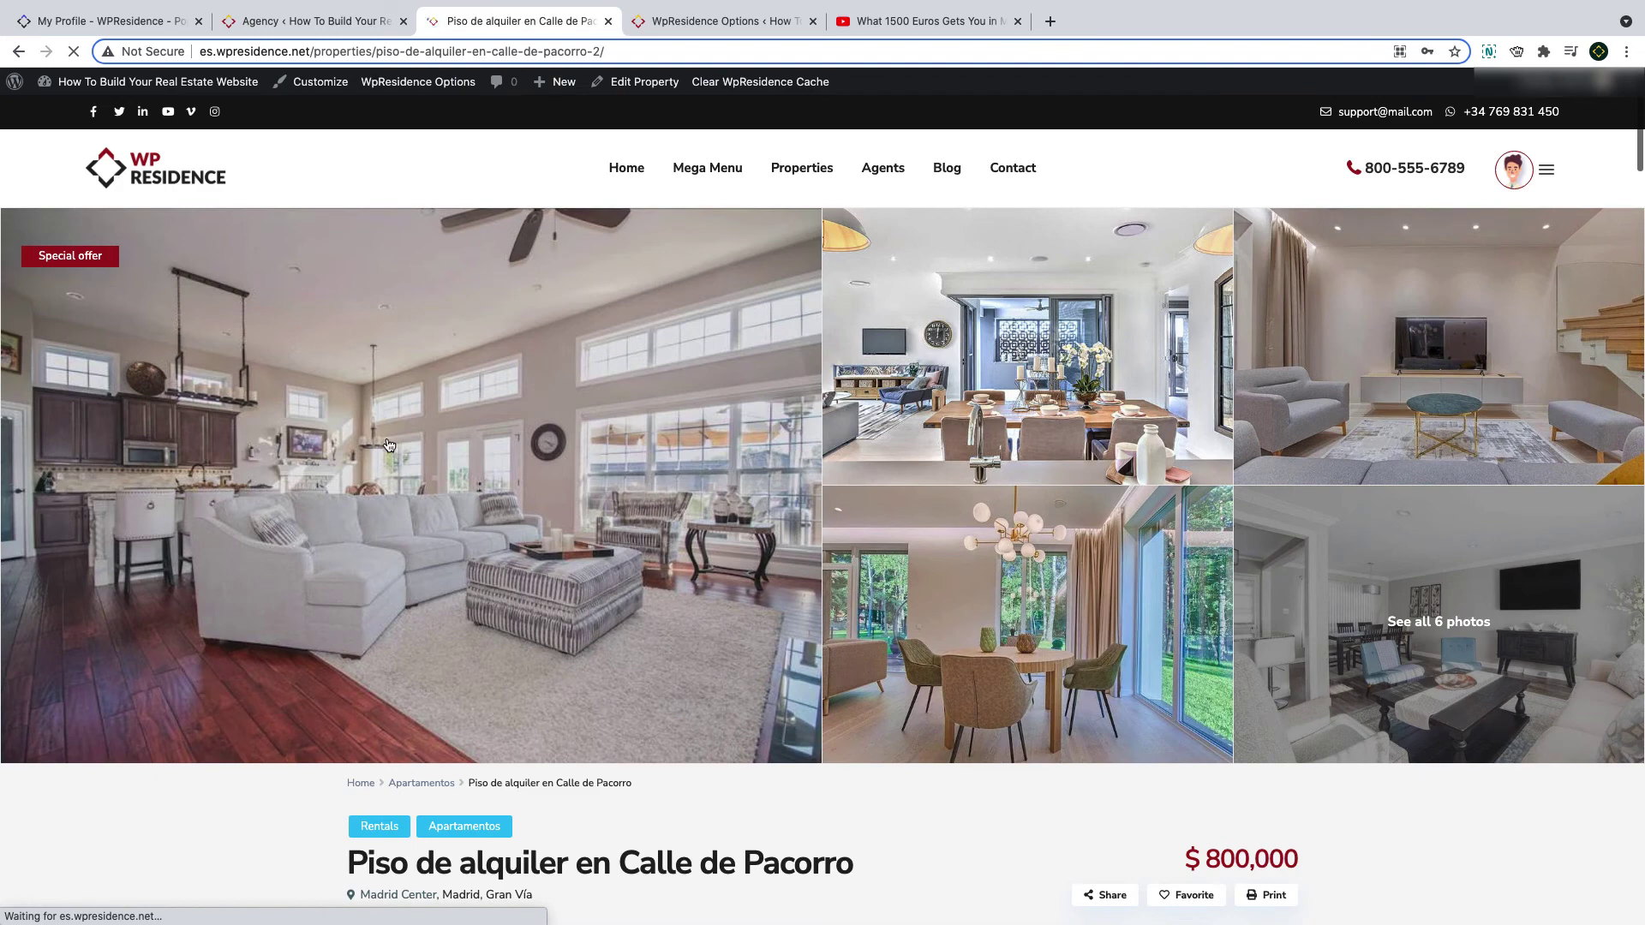
Scroll the listing through Overview, Features, Video, Virtual Tour, Floor Plans and agent card to the reviews form
scroll(390, 444, "down", 6)
scroll(390, 444, "down", 9)
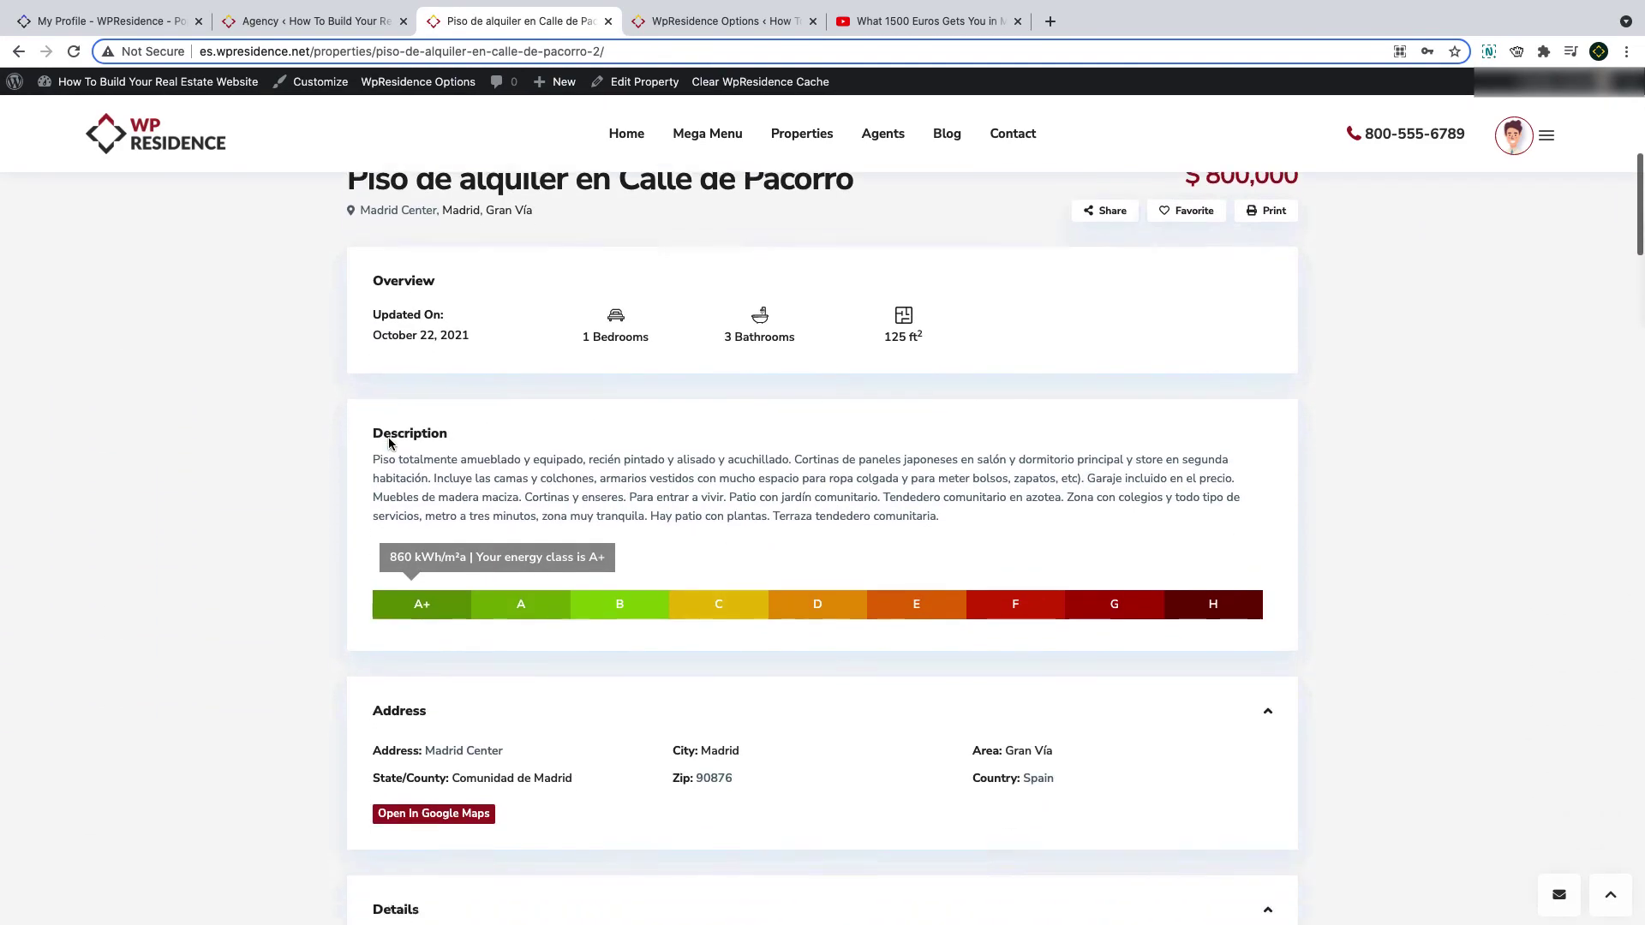
scroll(389, 444, "down", 13)
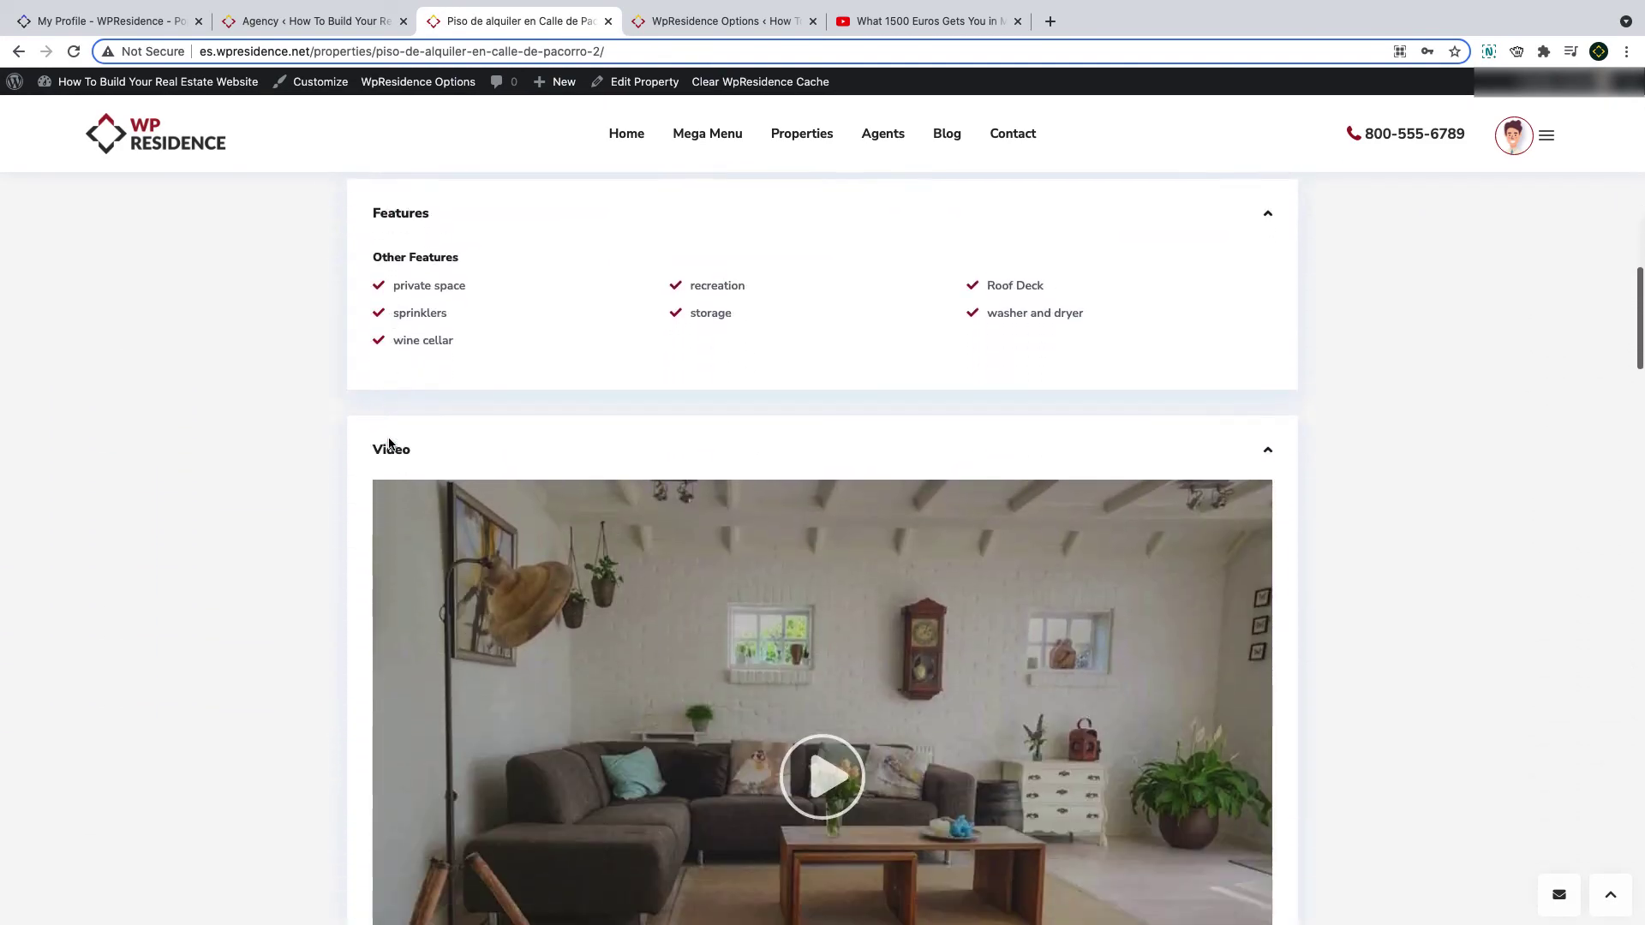
scroll(389, 443, "down", 13)
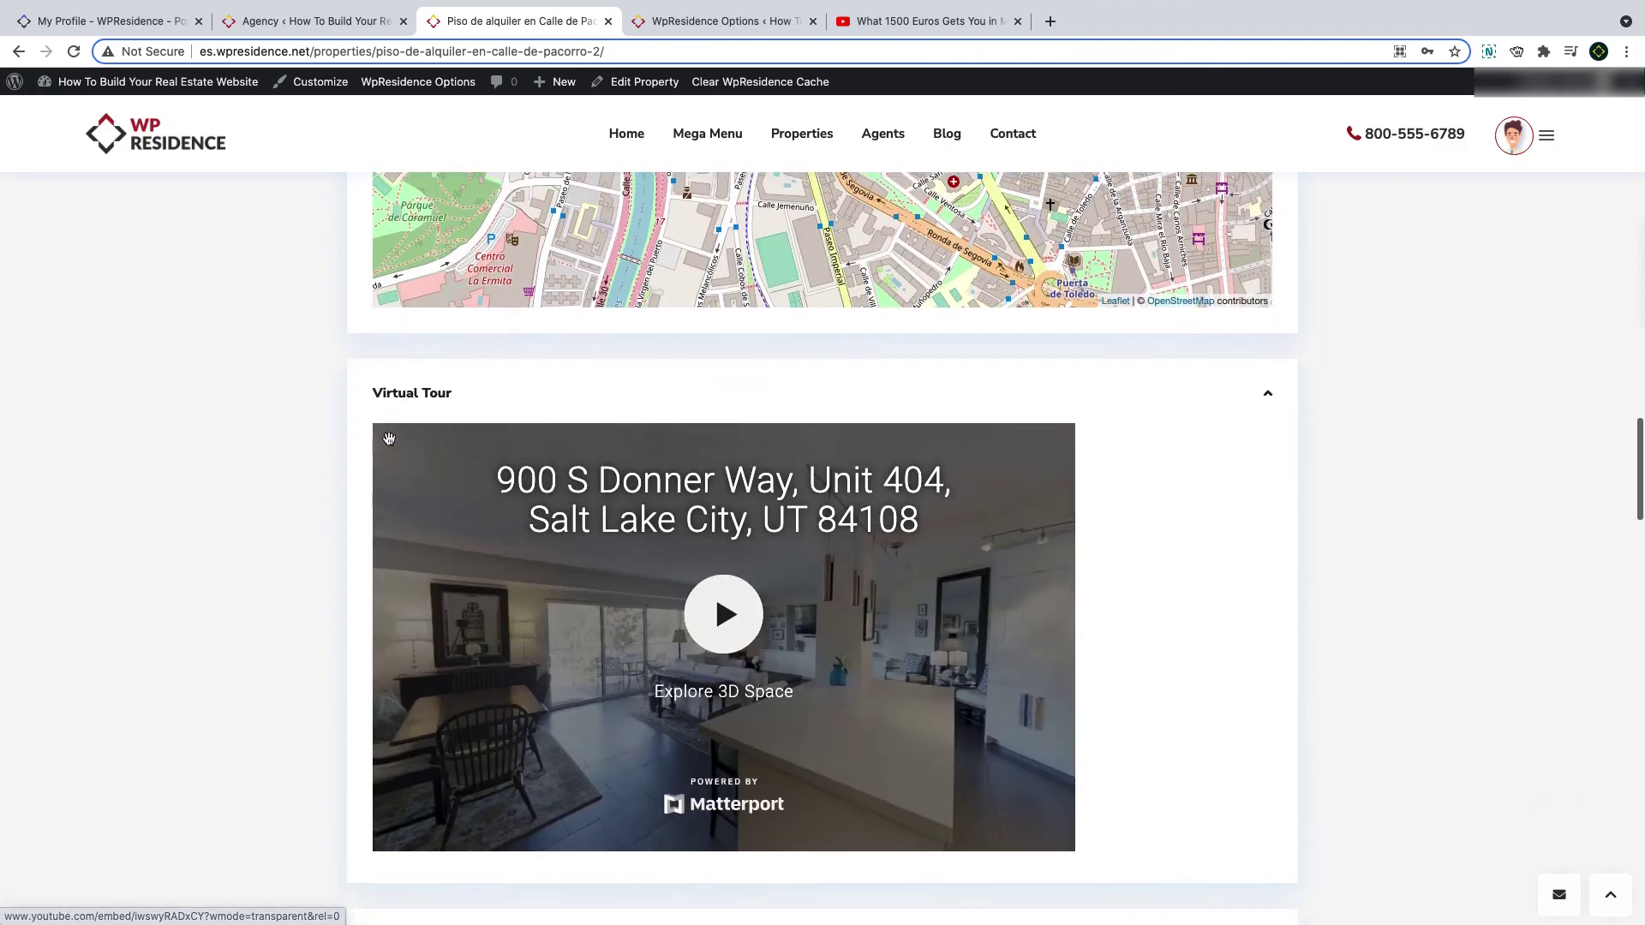
scroll(390, 443, "down", 19)
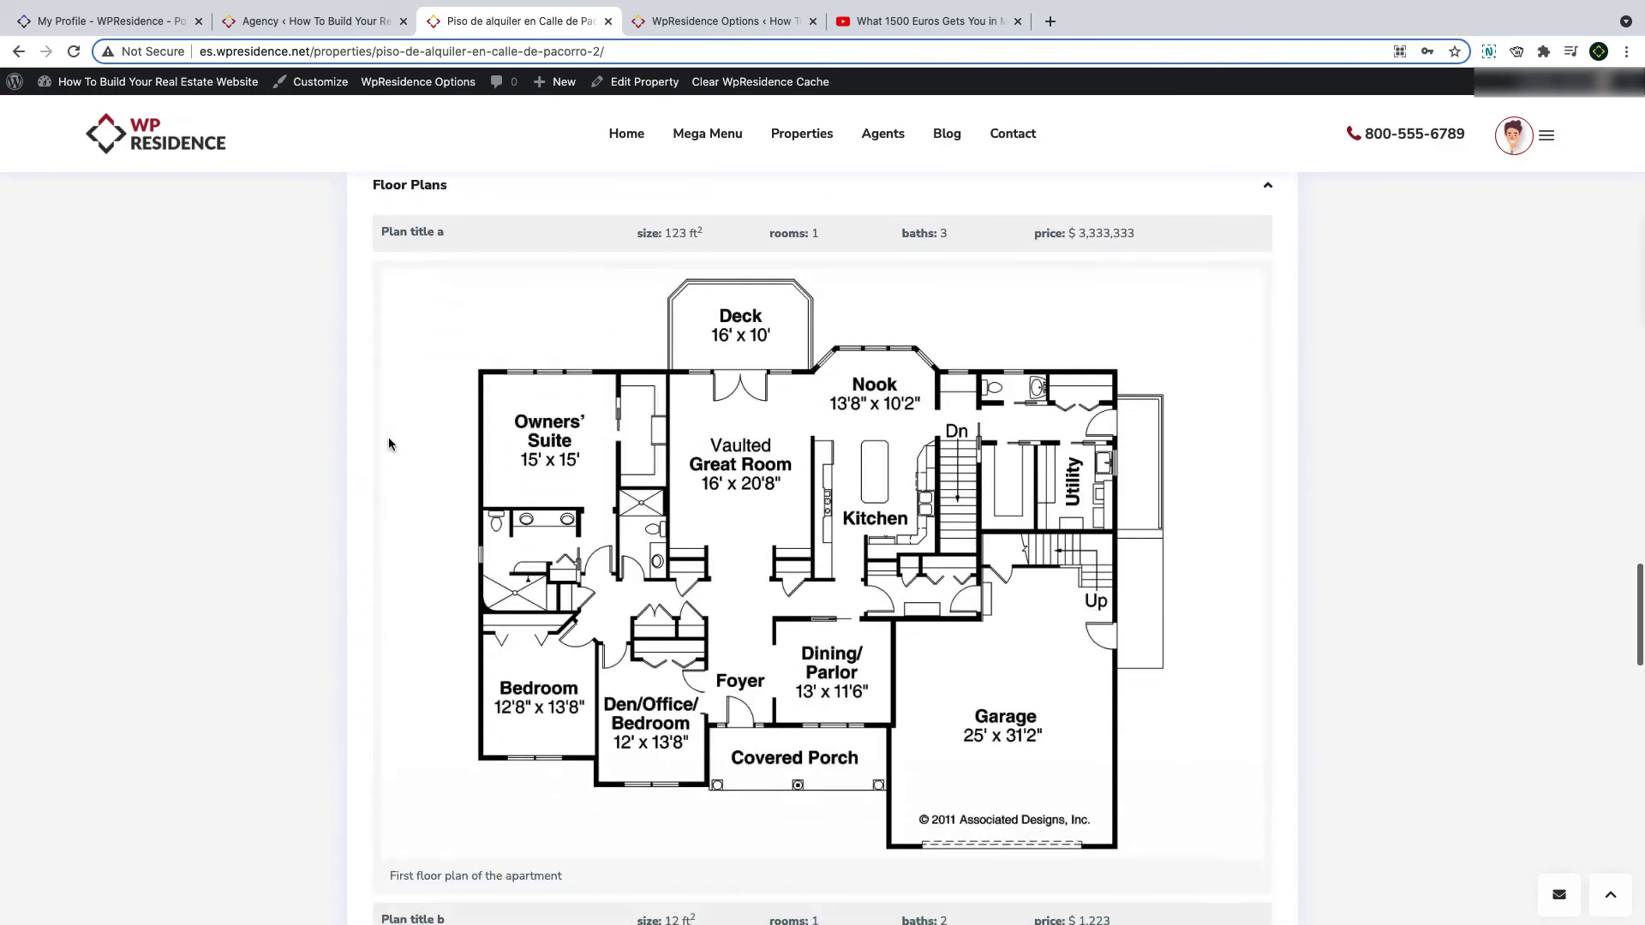
scroll(389, 444, "down", 8)
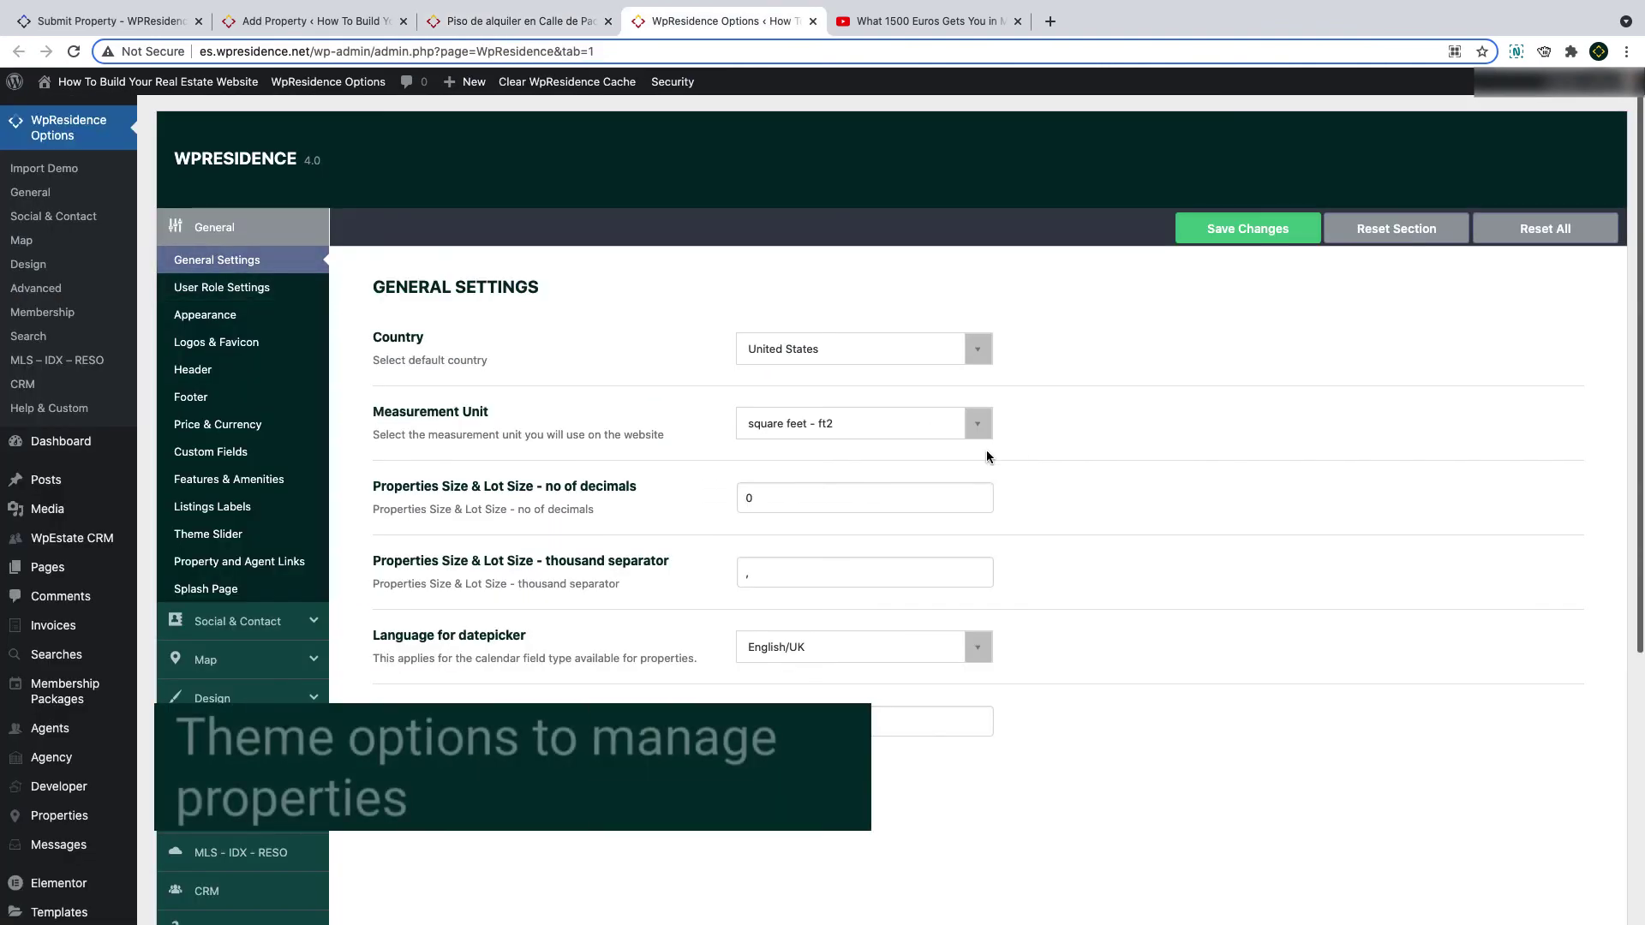
Keep square feet as the Measurement Unit
left_click(831, 423)
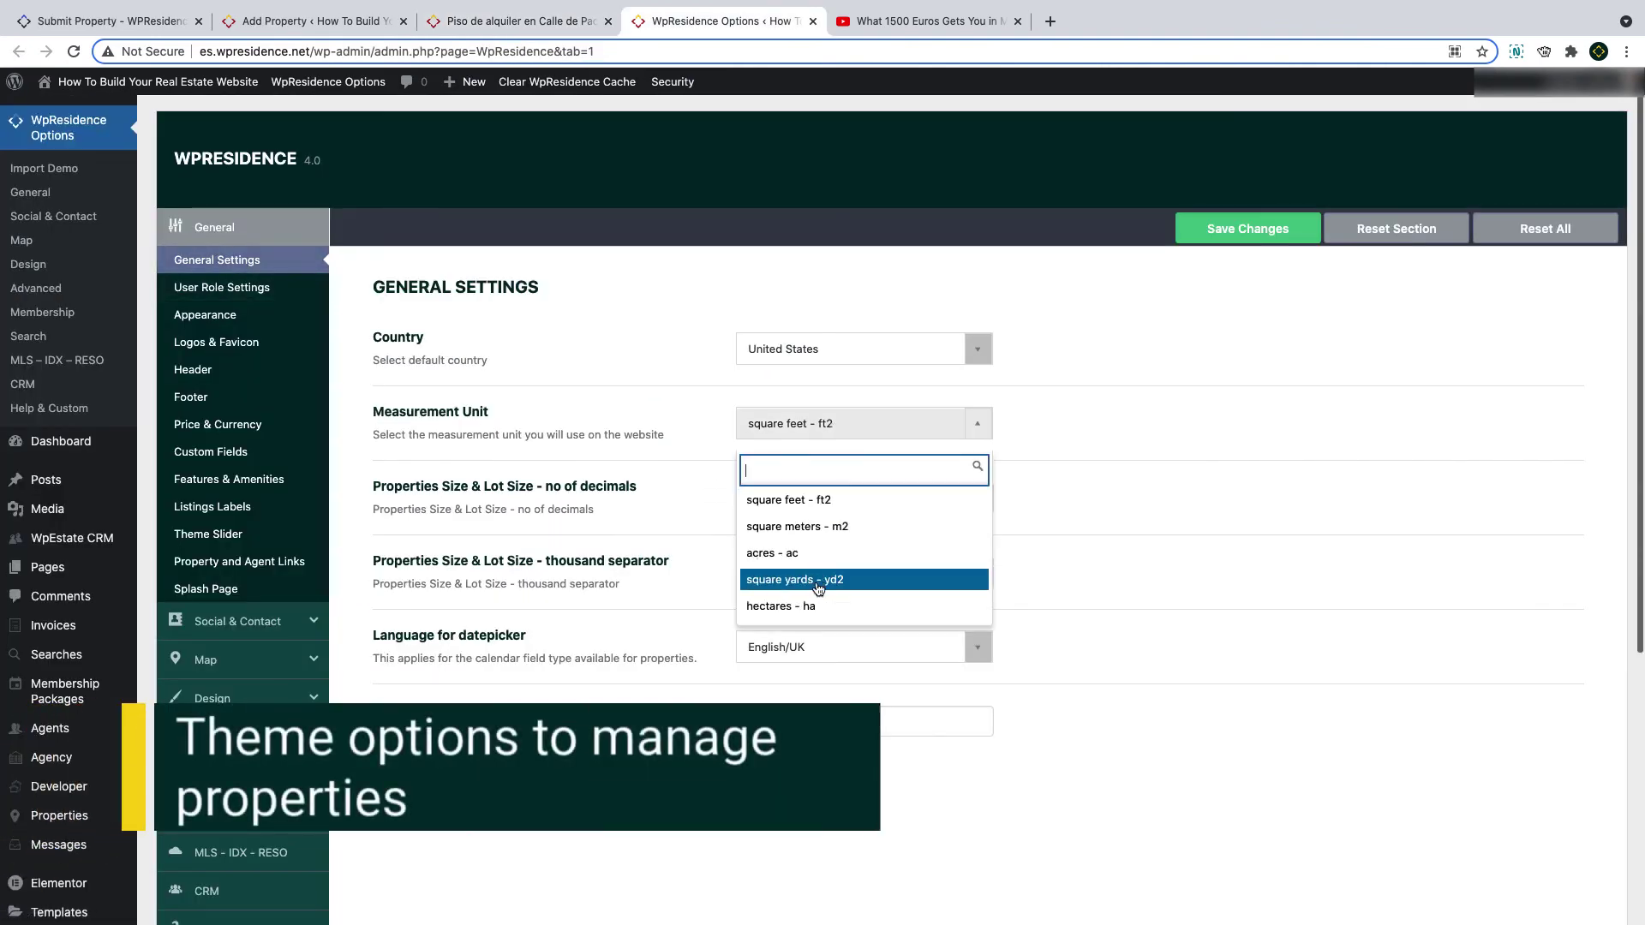
scroll(815, 609, "down", 1)
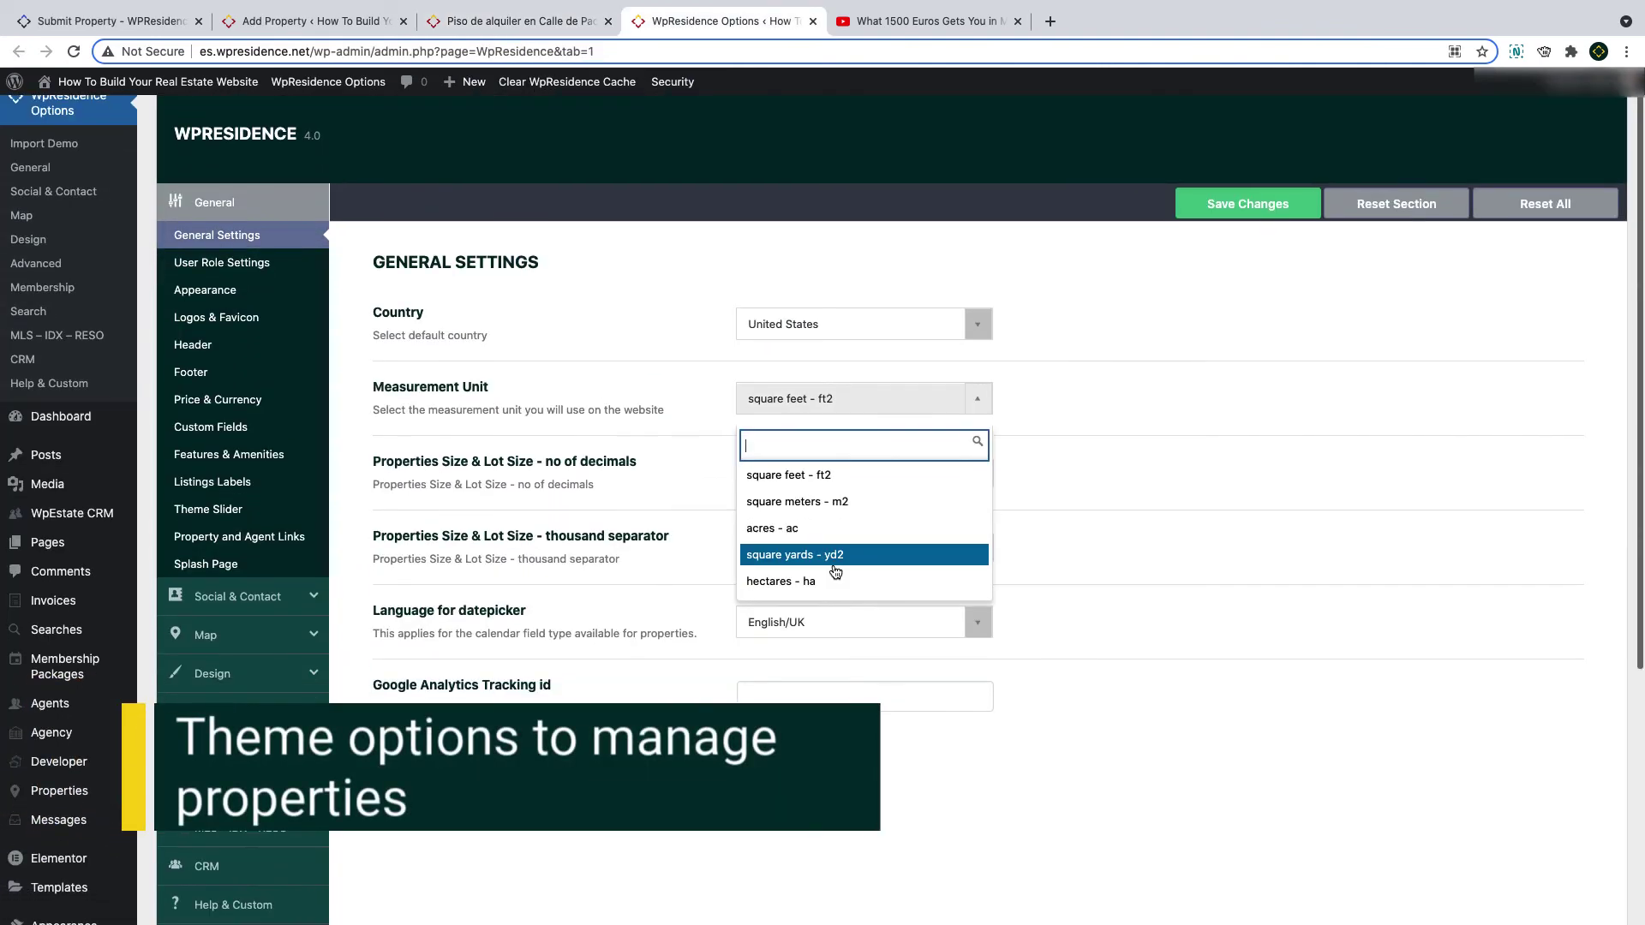
left_click(811, 417)
scroll(840, 516, "up", 1)
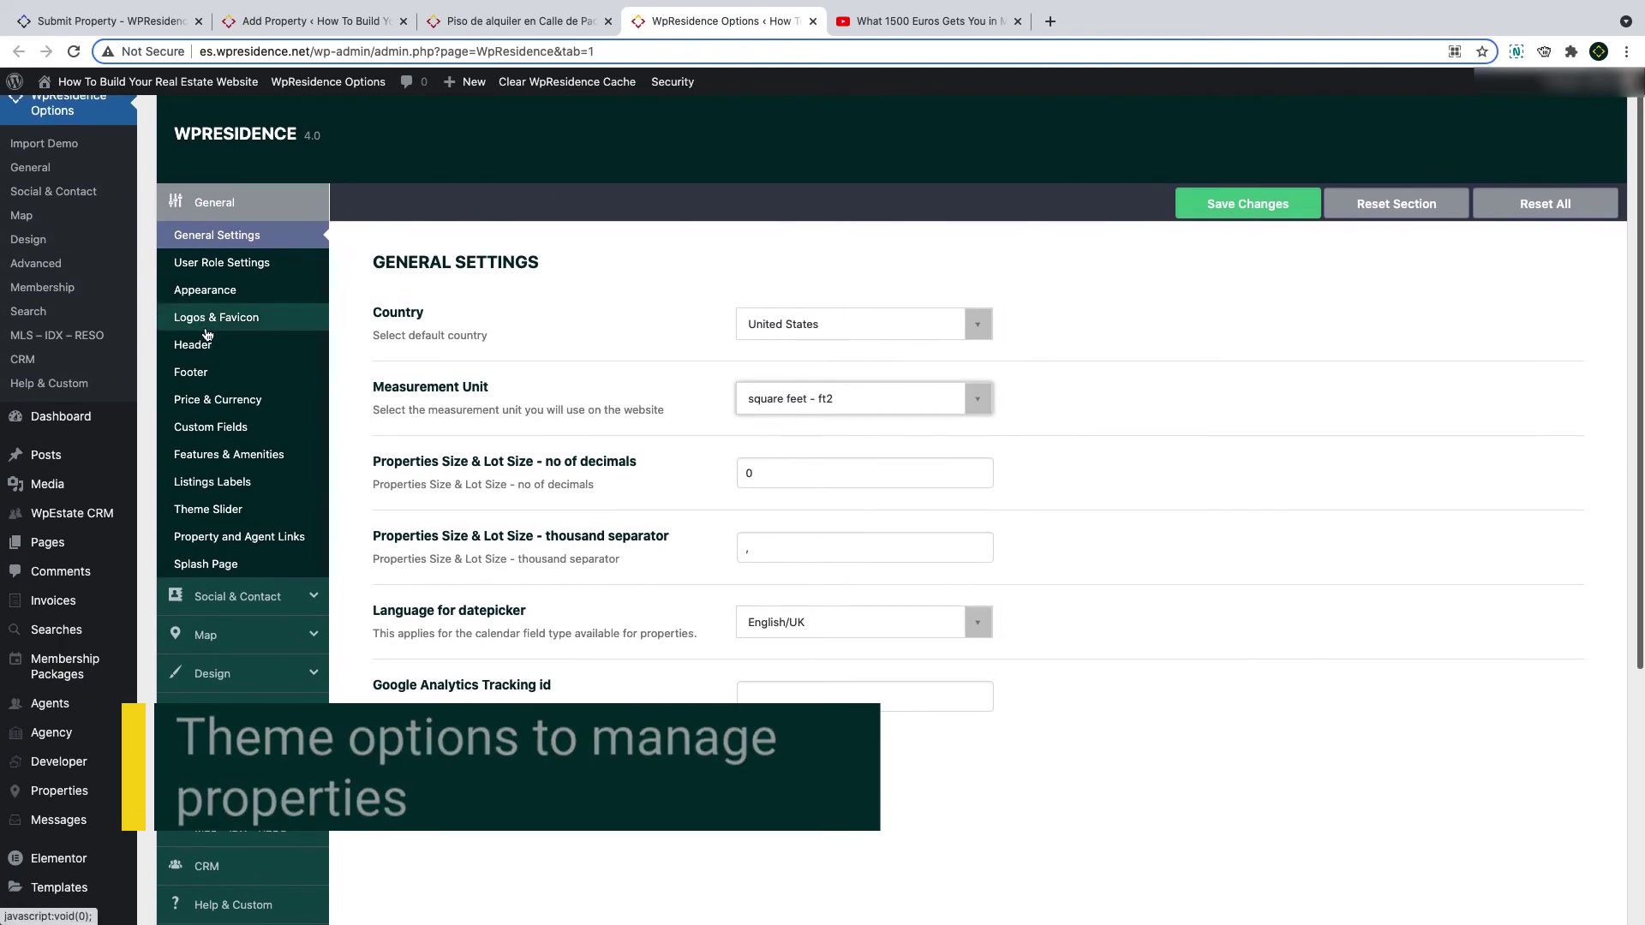
Review Price & Currency, leaving the $ symbol, USD label and symbol before the price
left_click(219, 400)
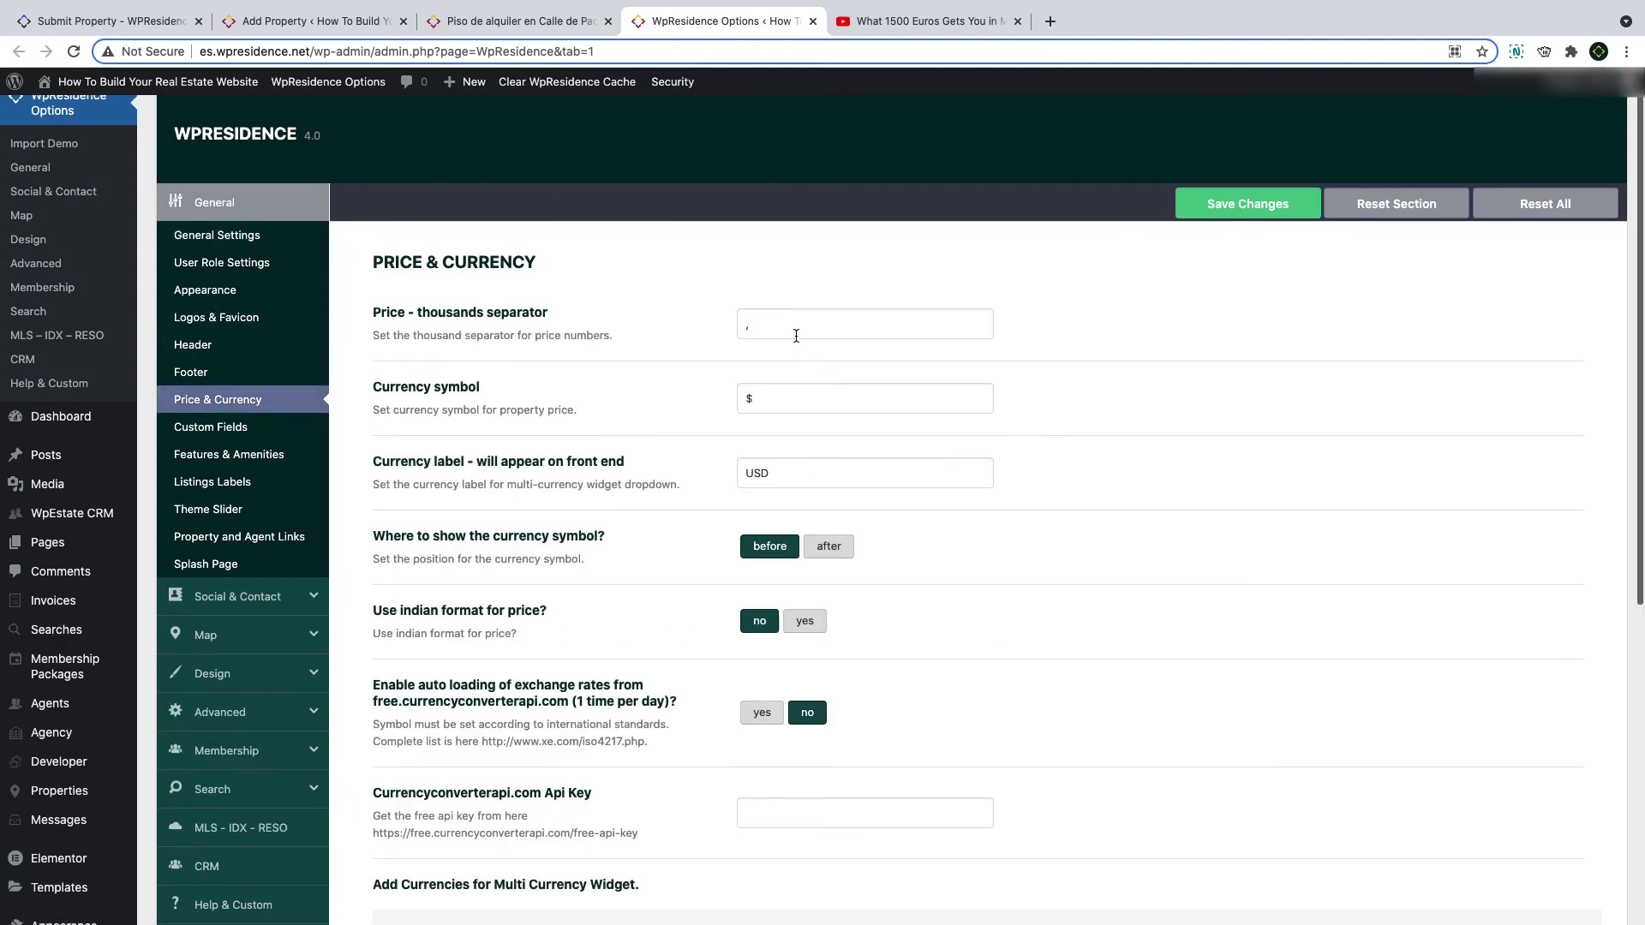
double_click(748, 406)
left_click_drag(778, 477, 701, 481)
left_click(825, 559)
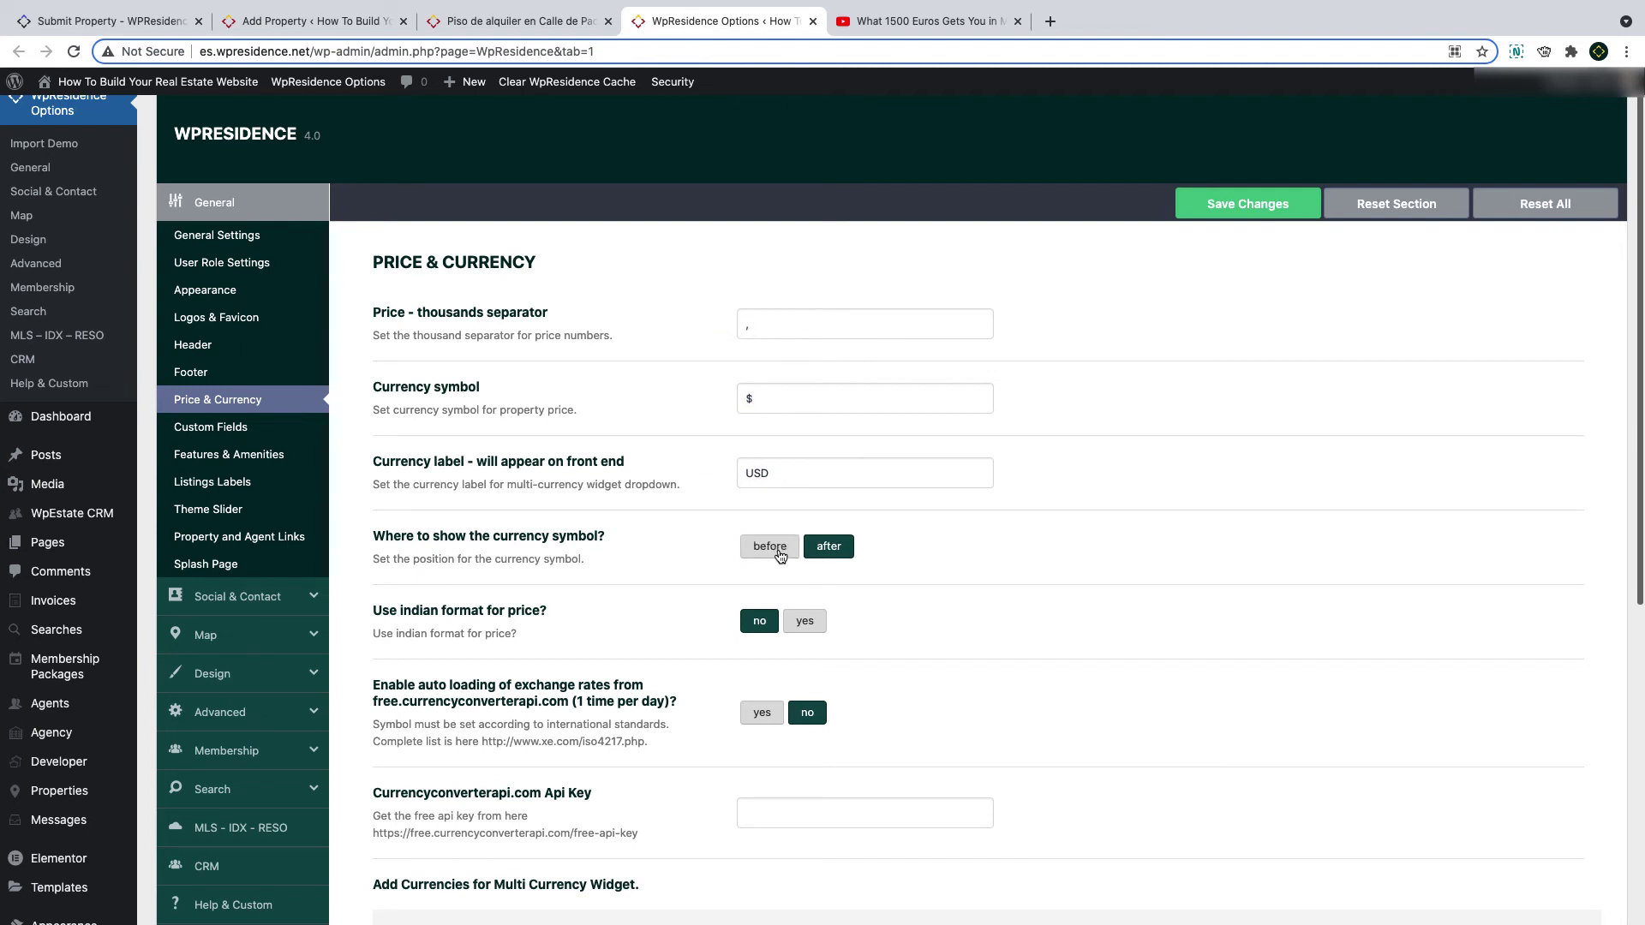
left_click(778, 557)
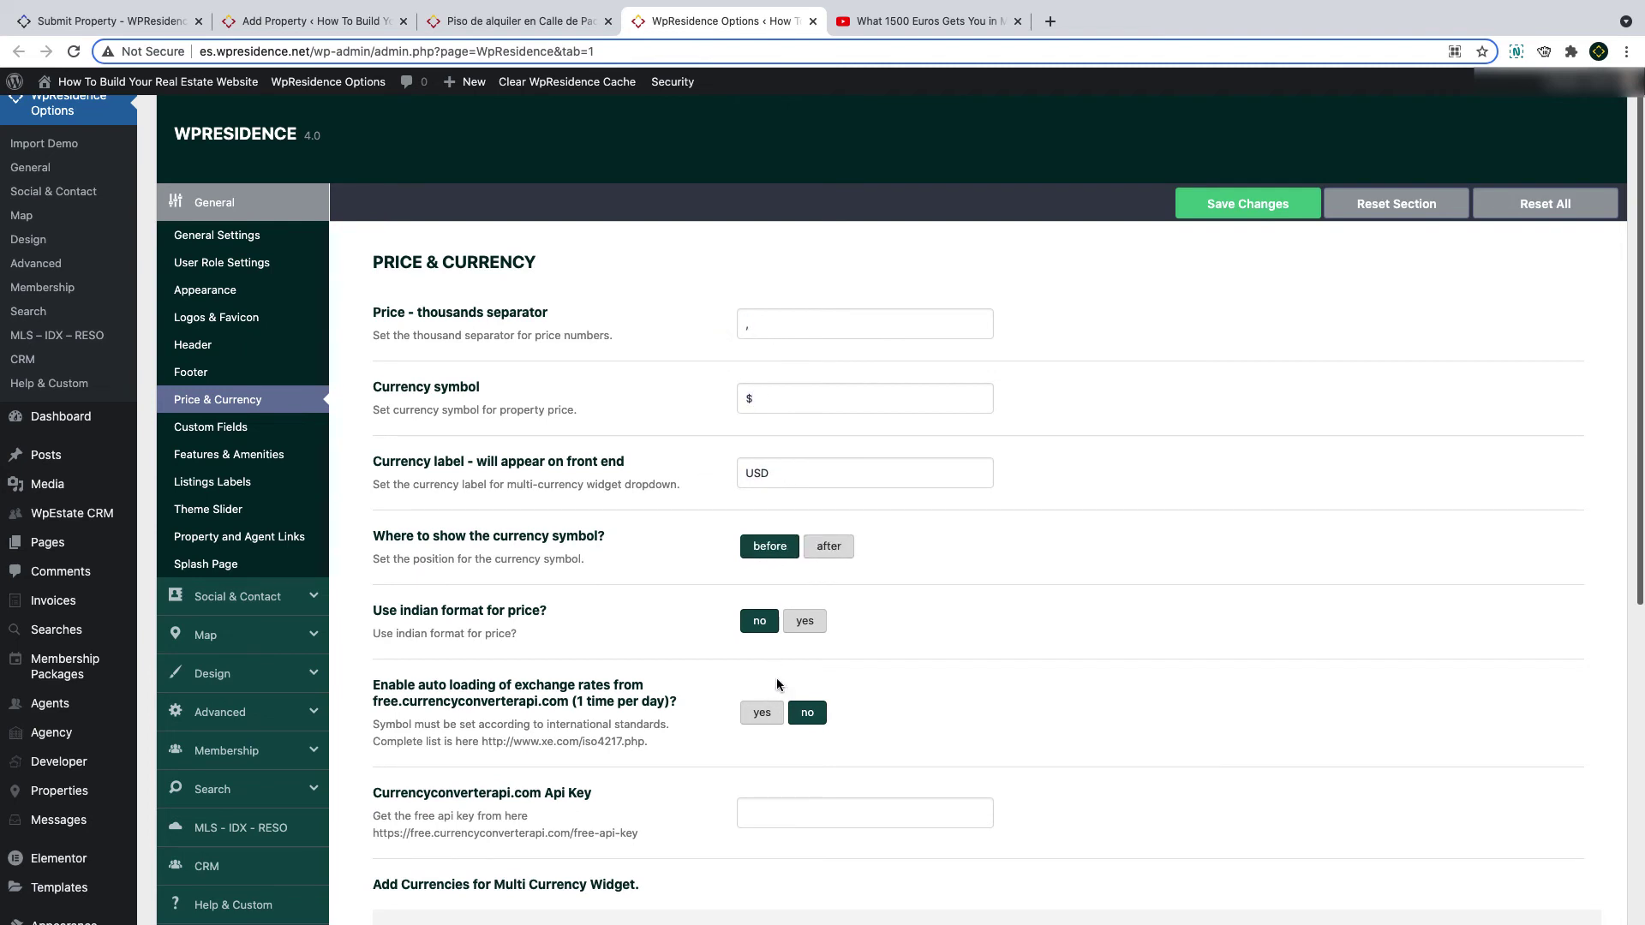
Look over the Custom Fields and Listings Labels settings without changes
left_click(228, 428)
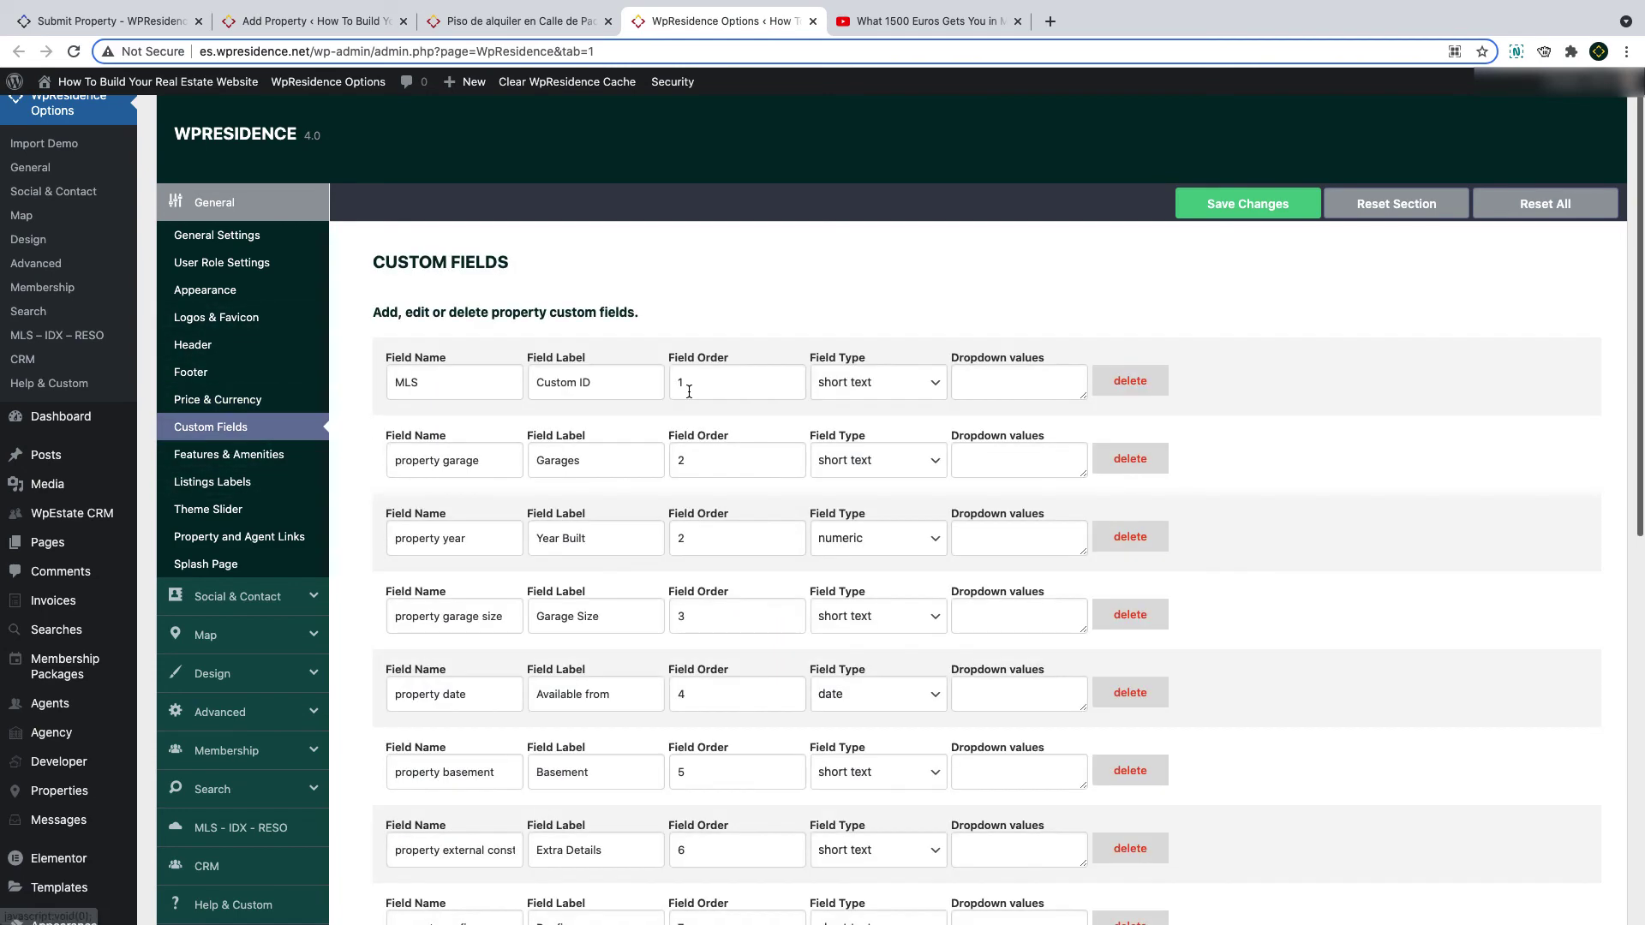
scroll(688, 391, "down", 10)
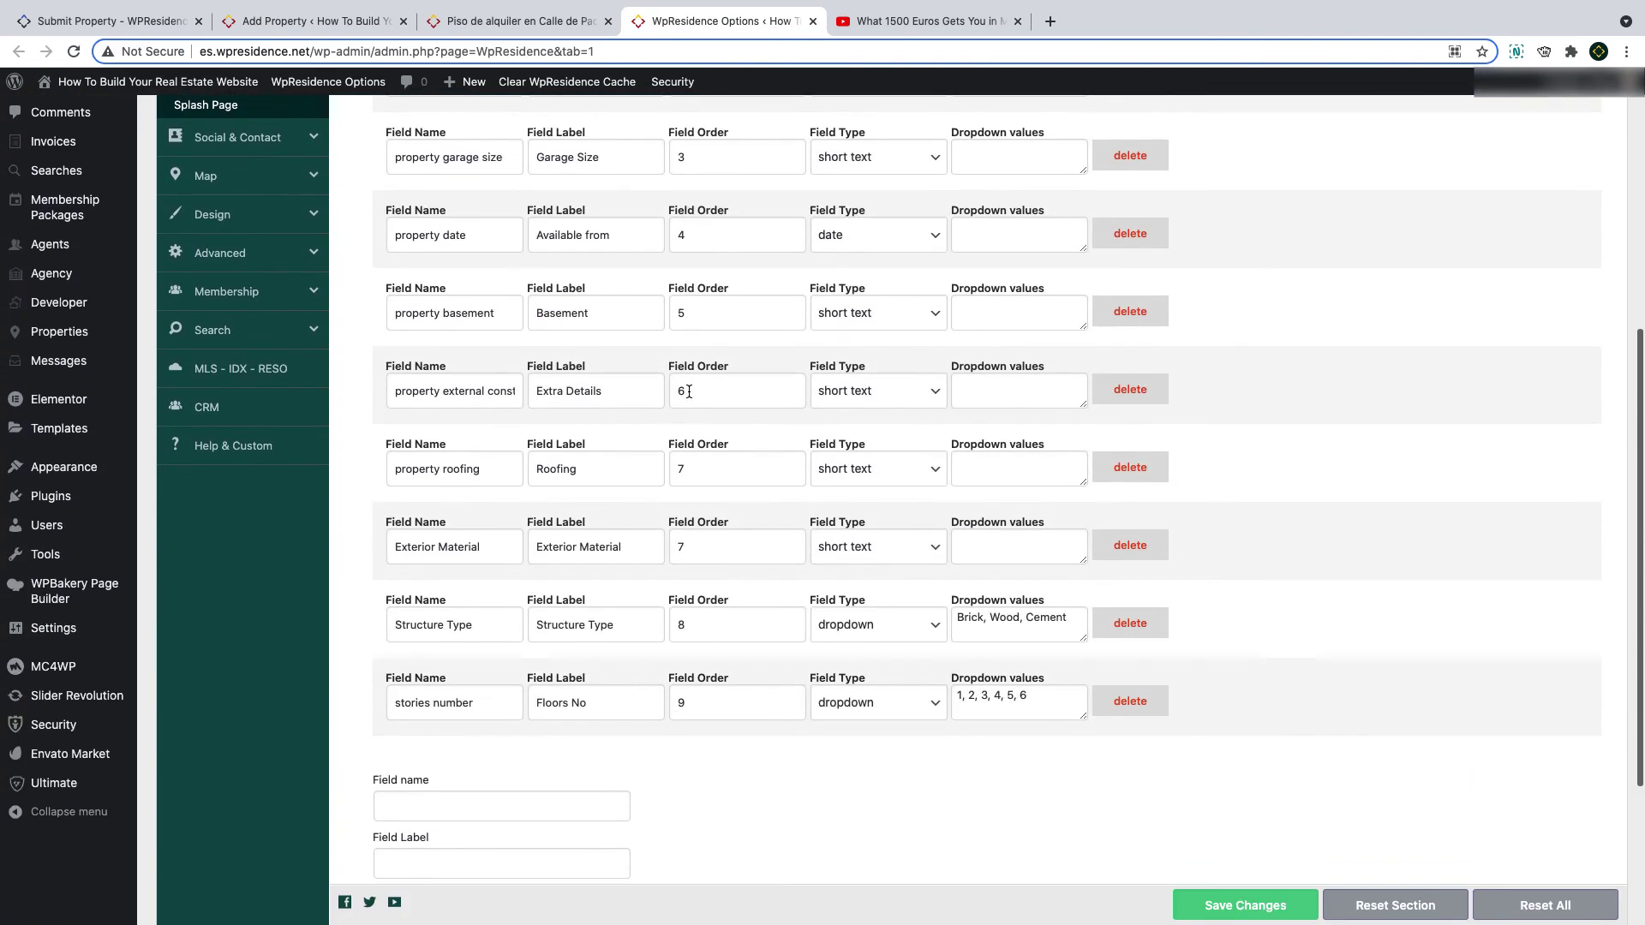
scroll(689, 390, "down", 6)
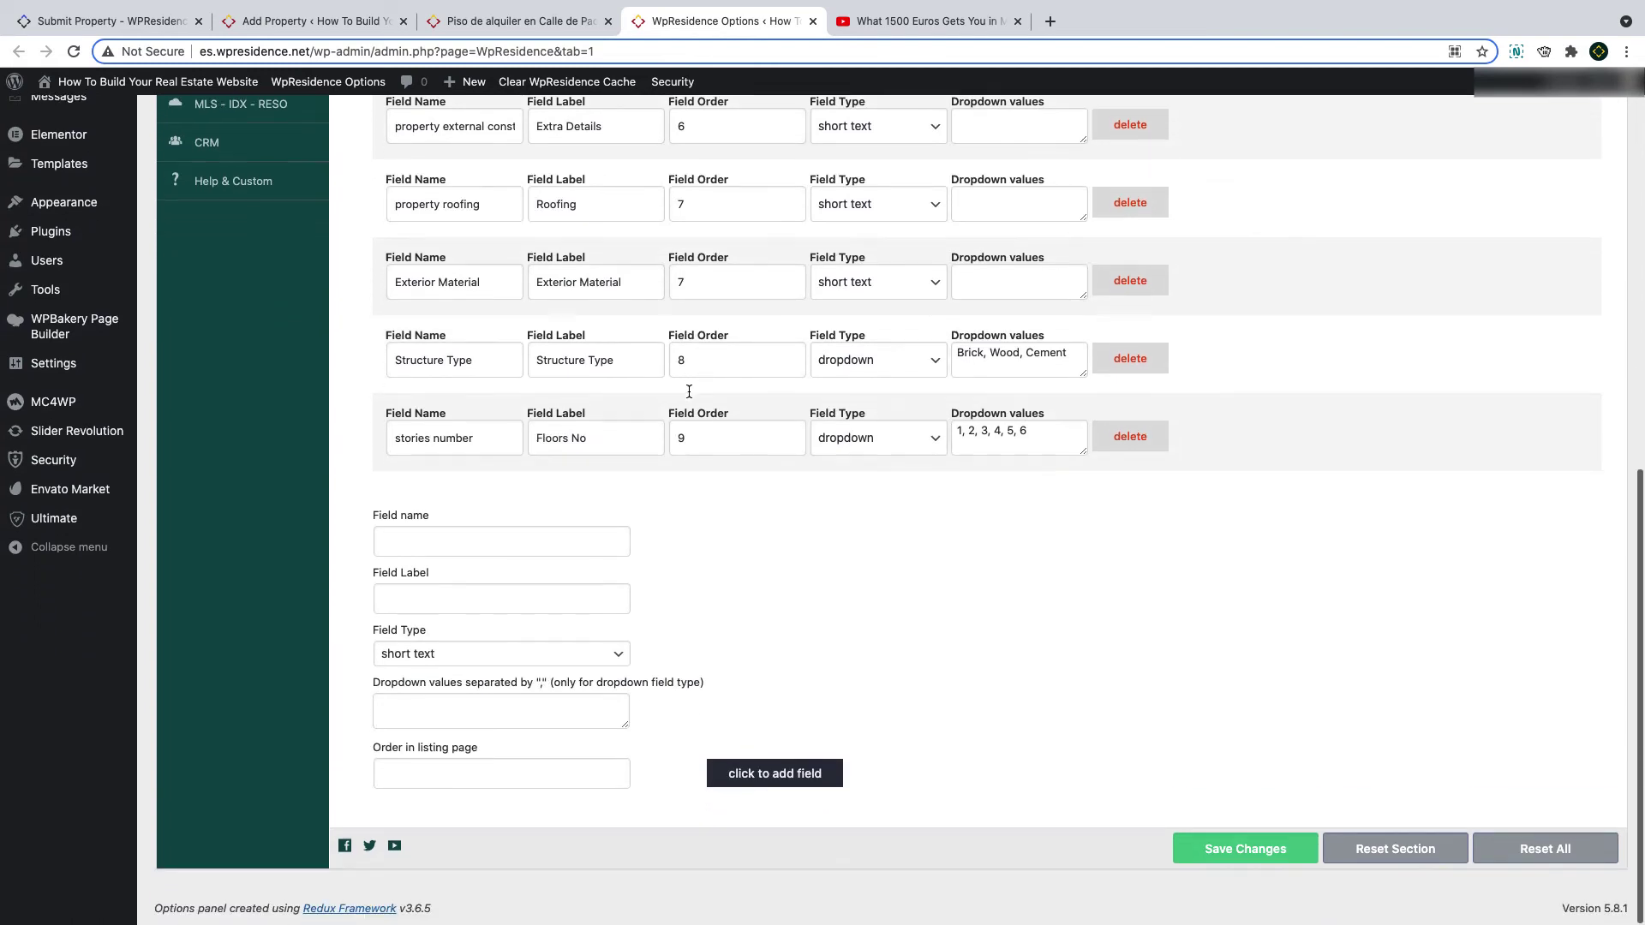
scroll(687, 389, "up", 13)
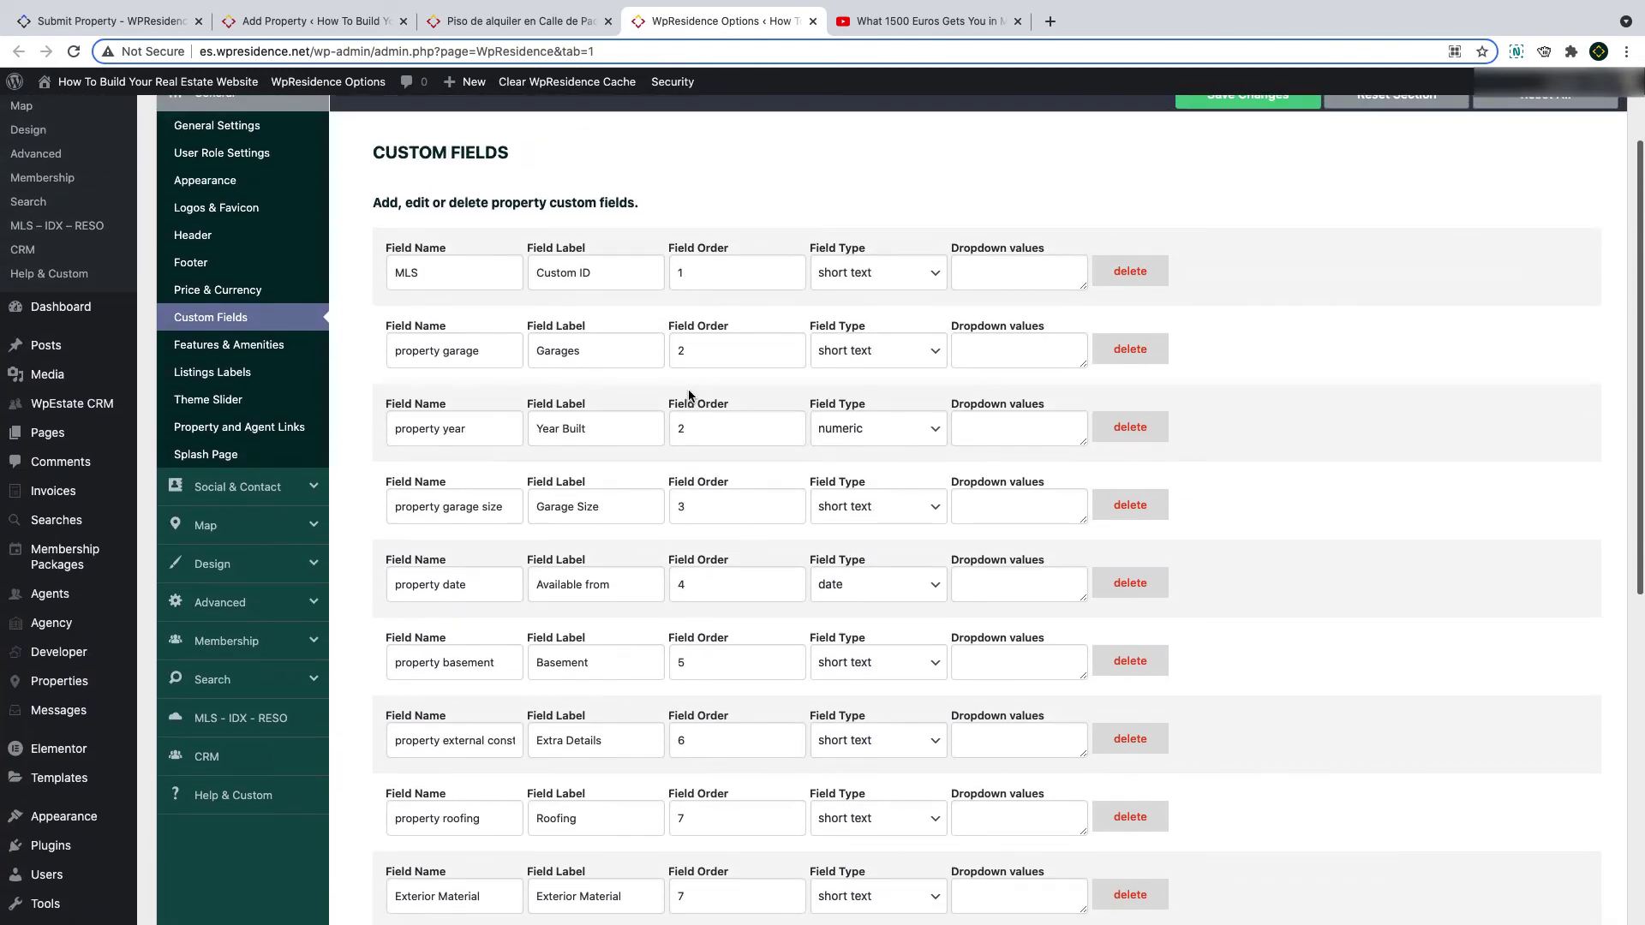
left_click(228, 371)
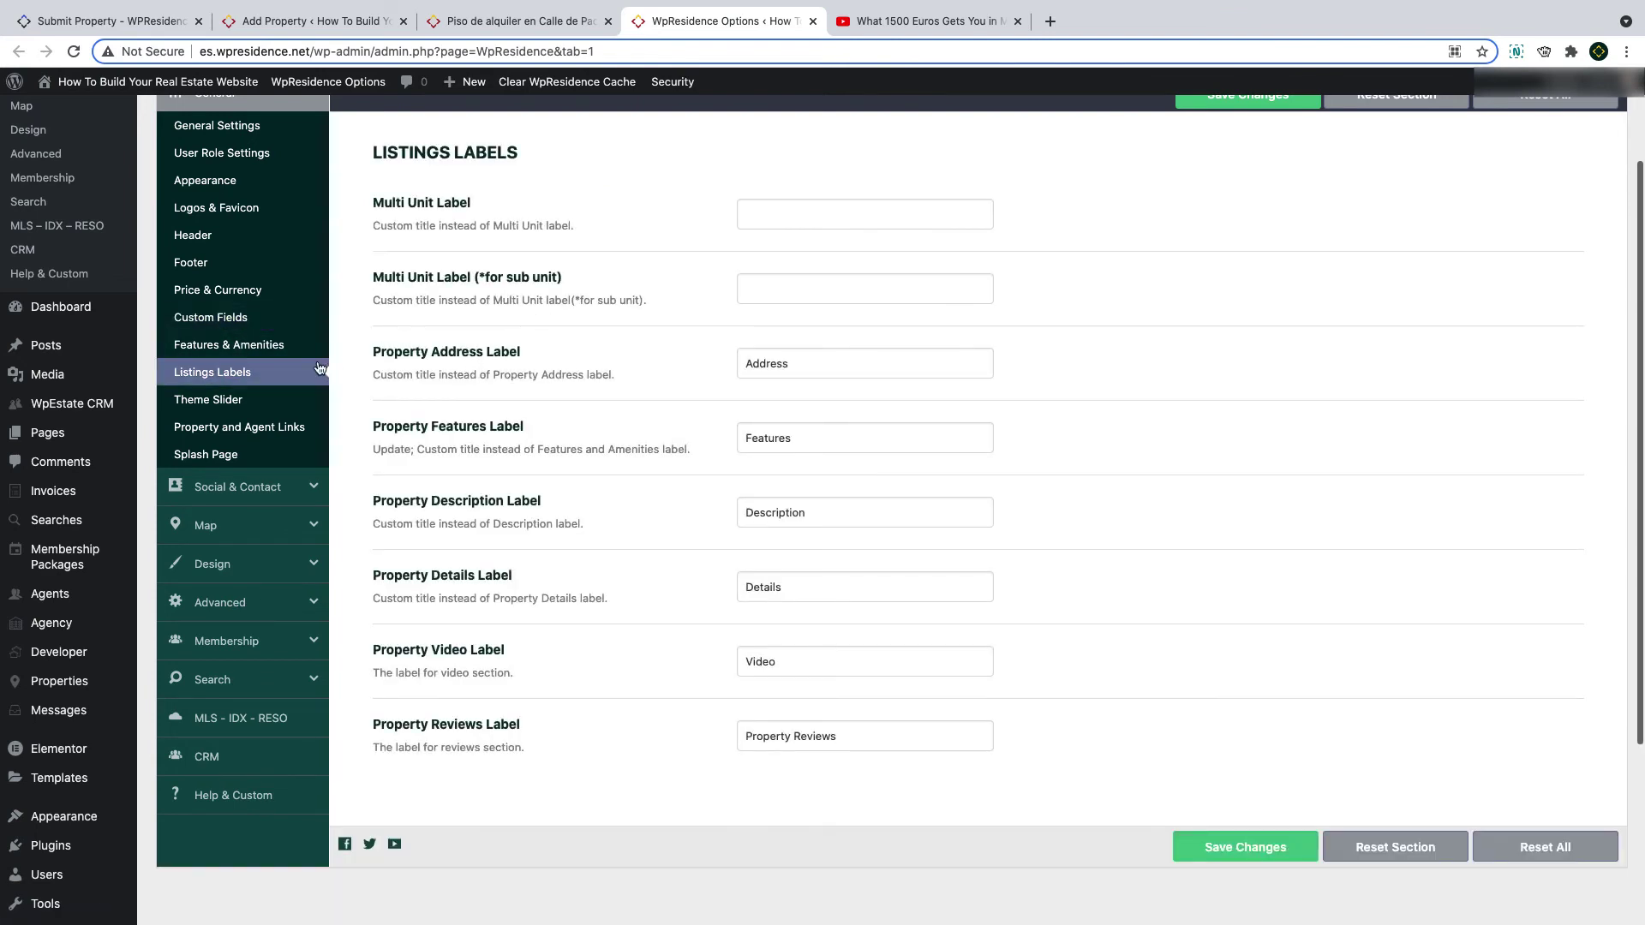
Open Property and Agent Links and review the URL slugs like properties, listings and agents
left_click(240, 426)
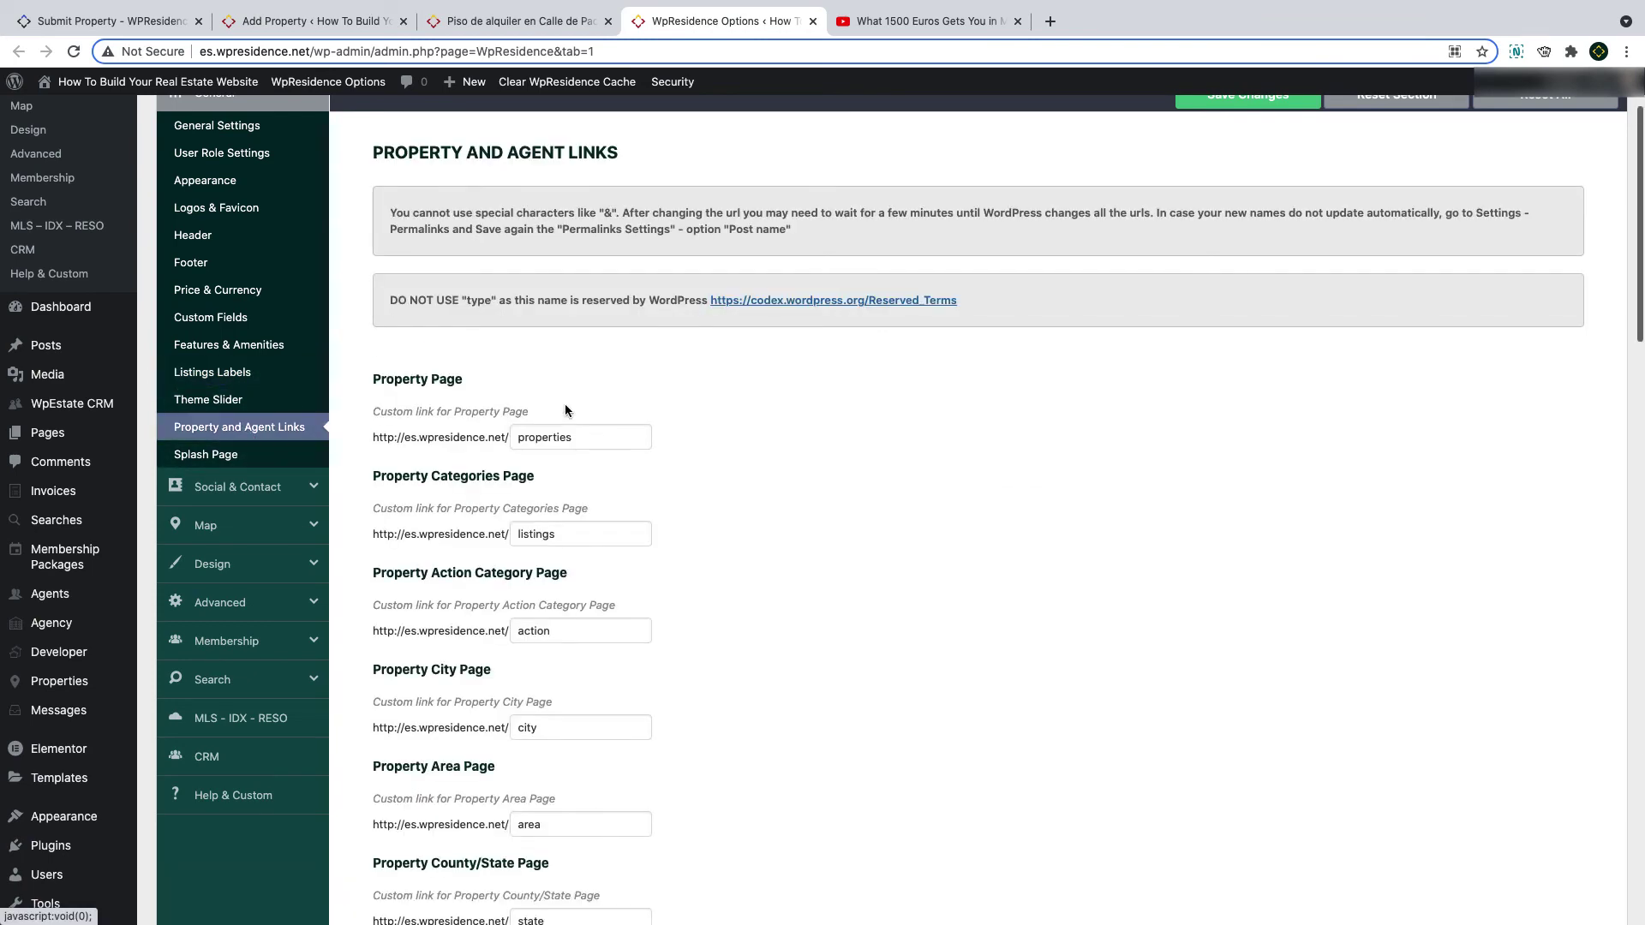
left_click(591, 433)
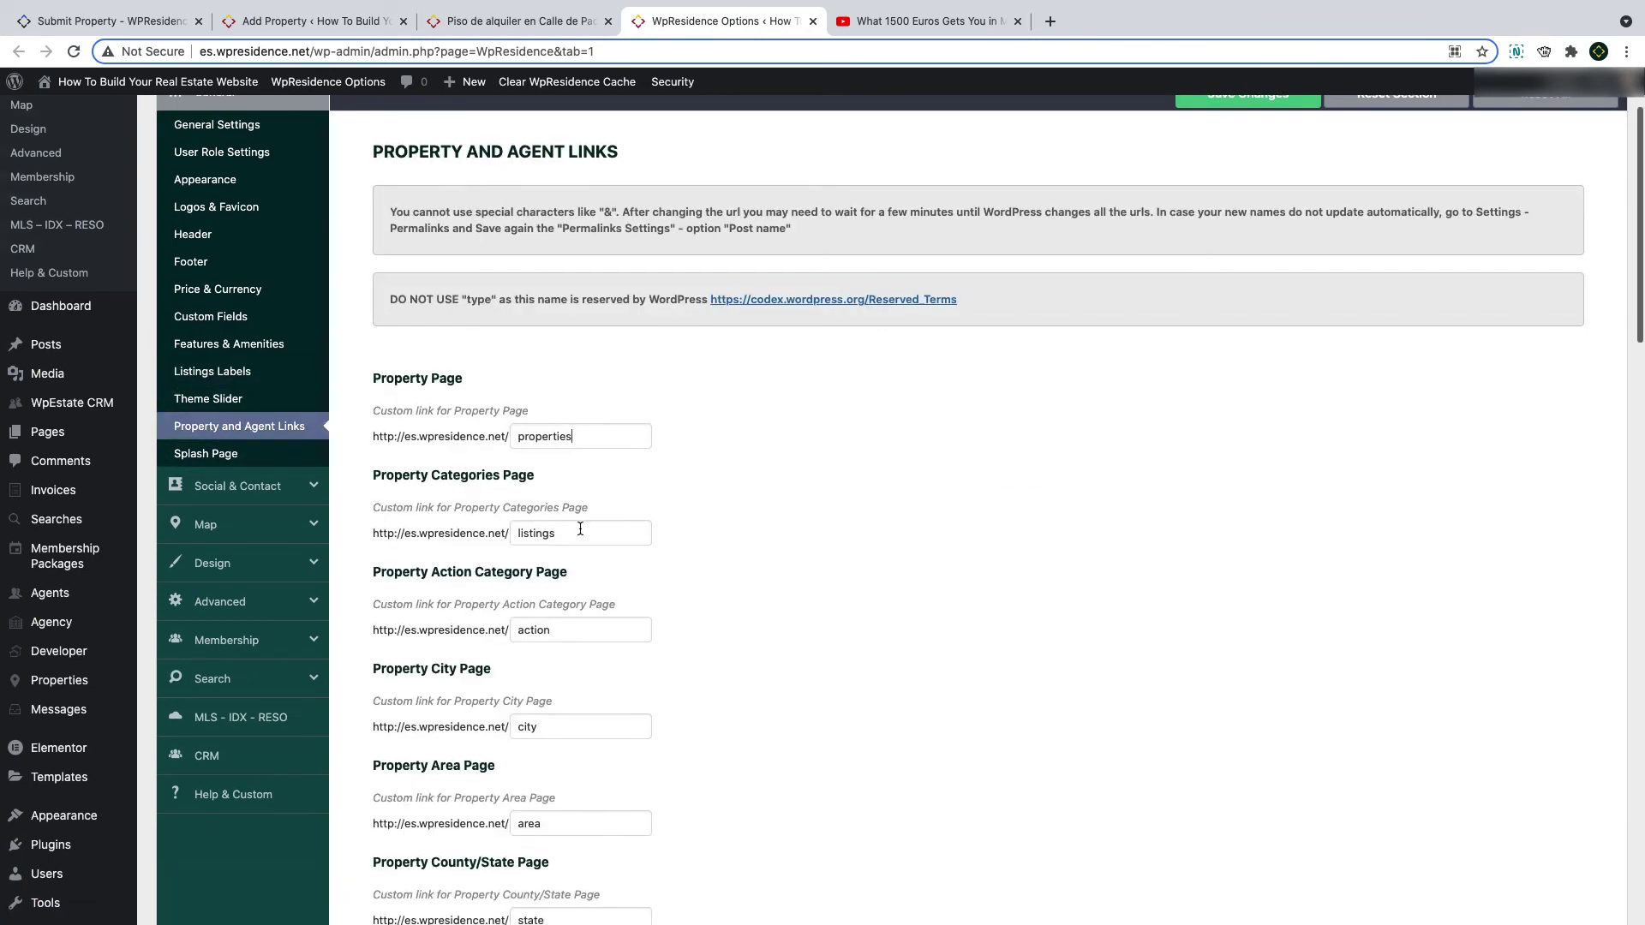
scroll(580, 529, "down", 3)
scroll(581, 532, "down", 5)
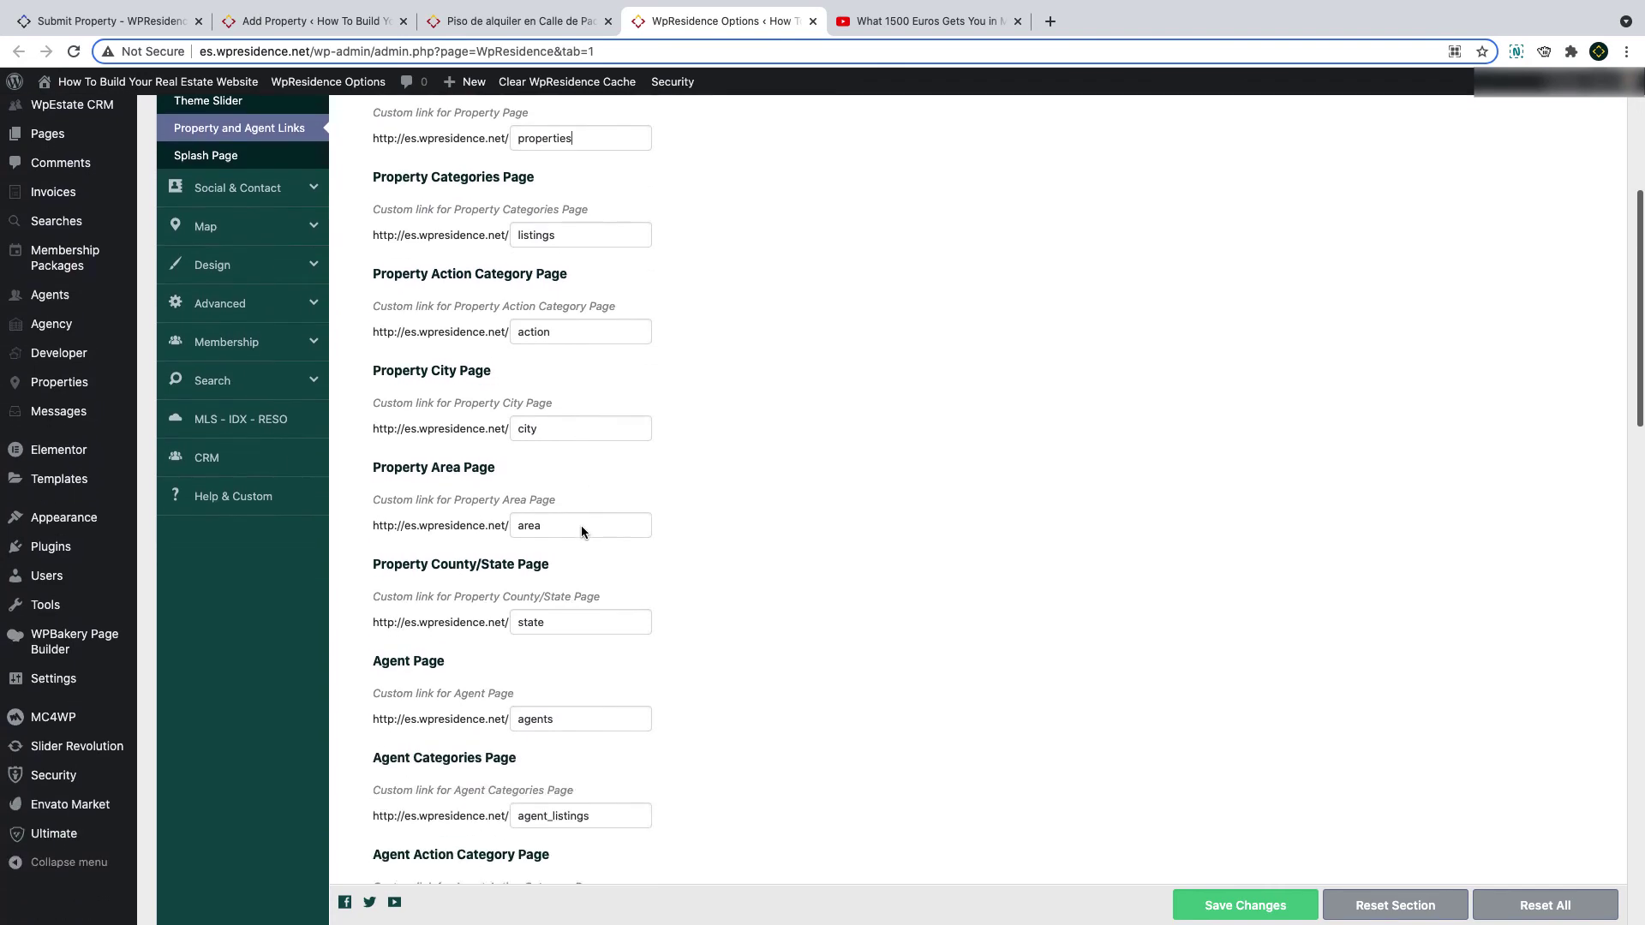
scroll(581, 532, "down", 3)
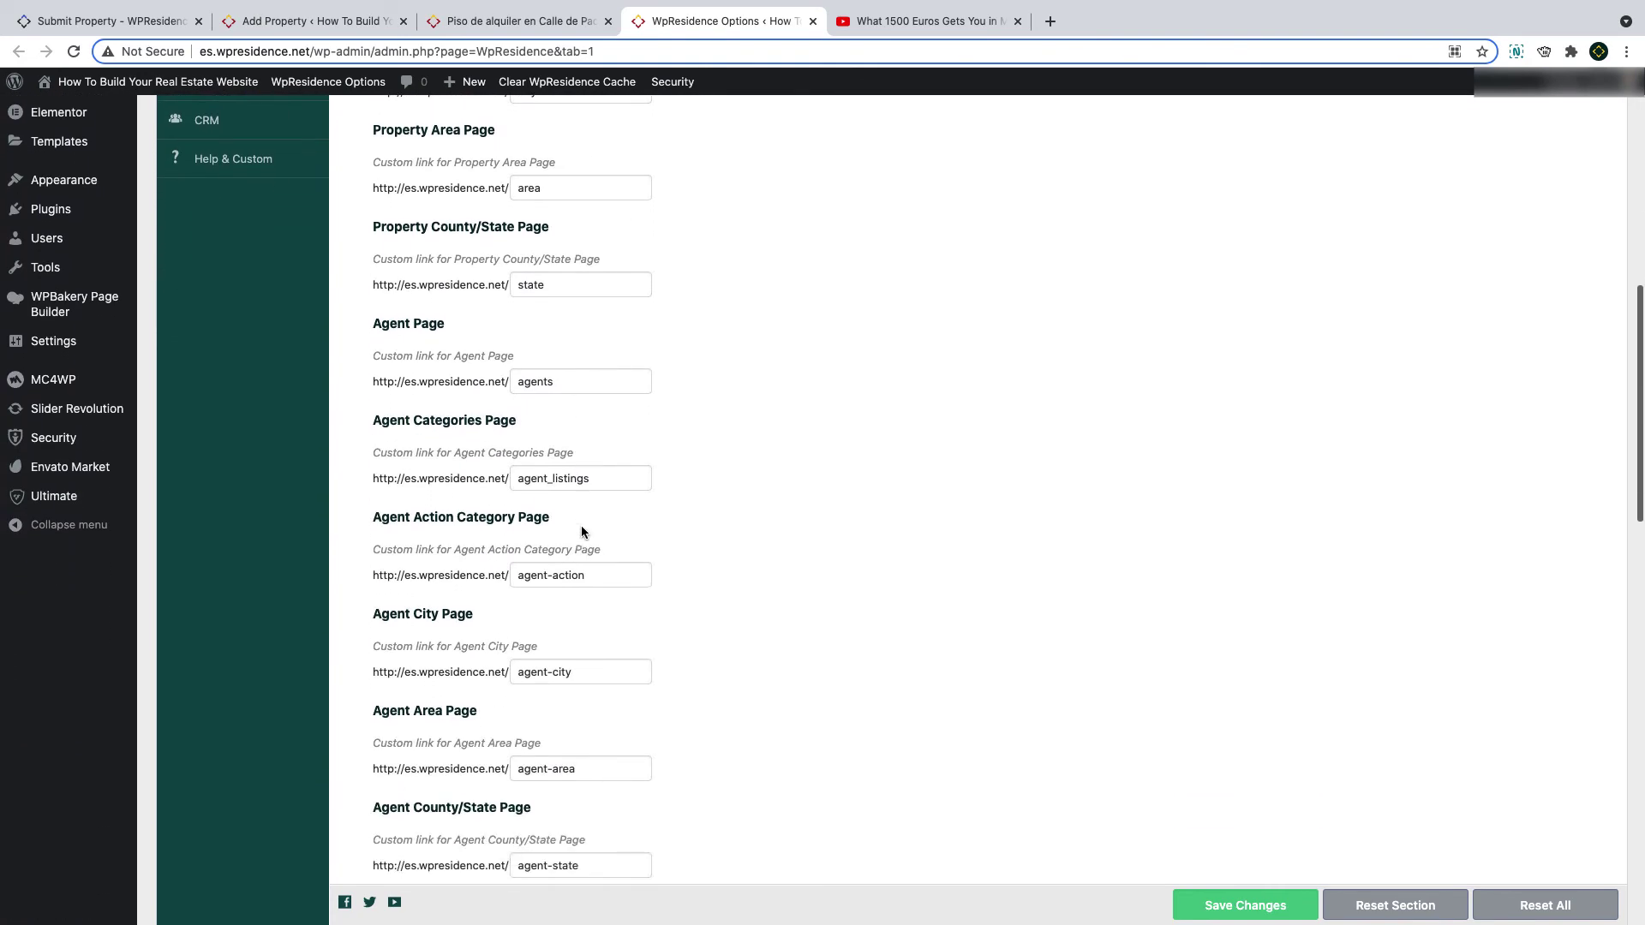
scroll(580, 532, "up", 5)
scroll(581, 532, "up", 5)
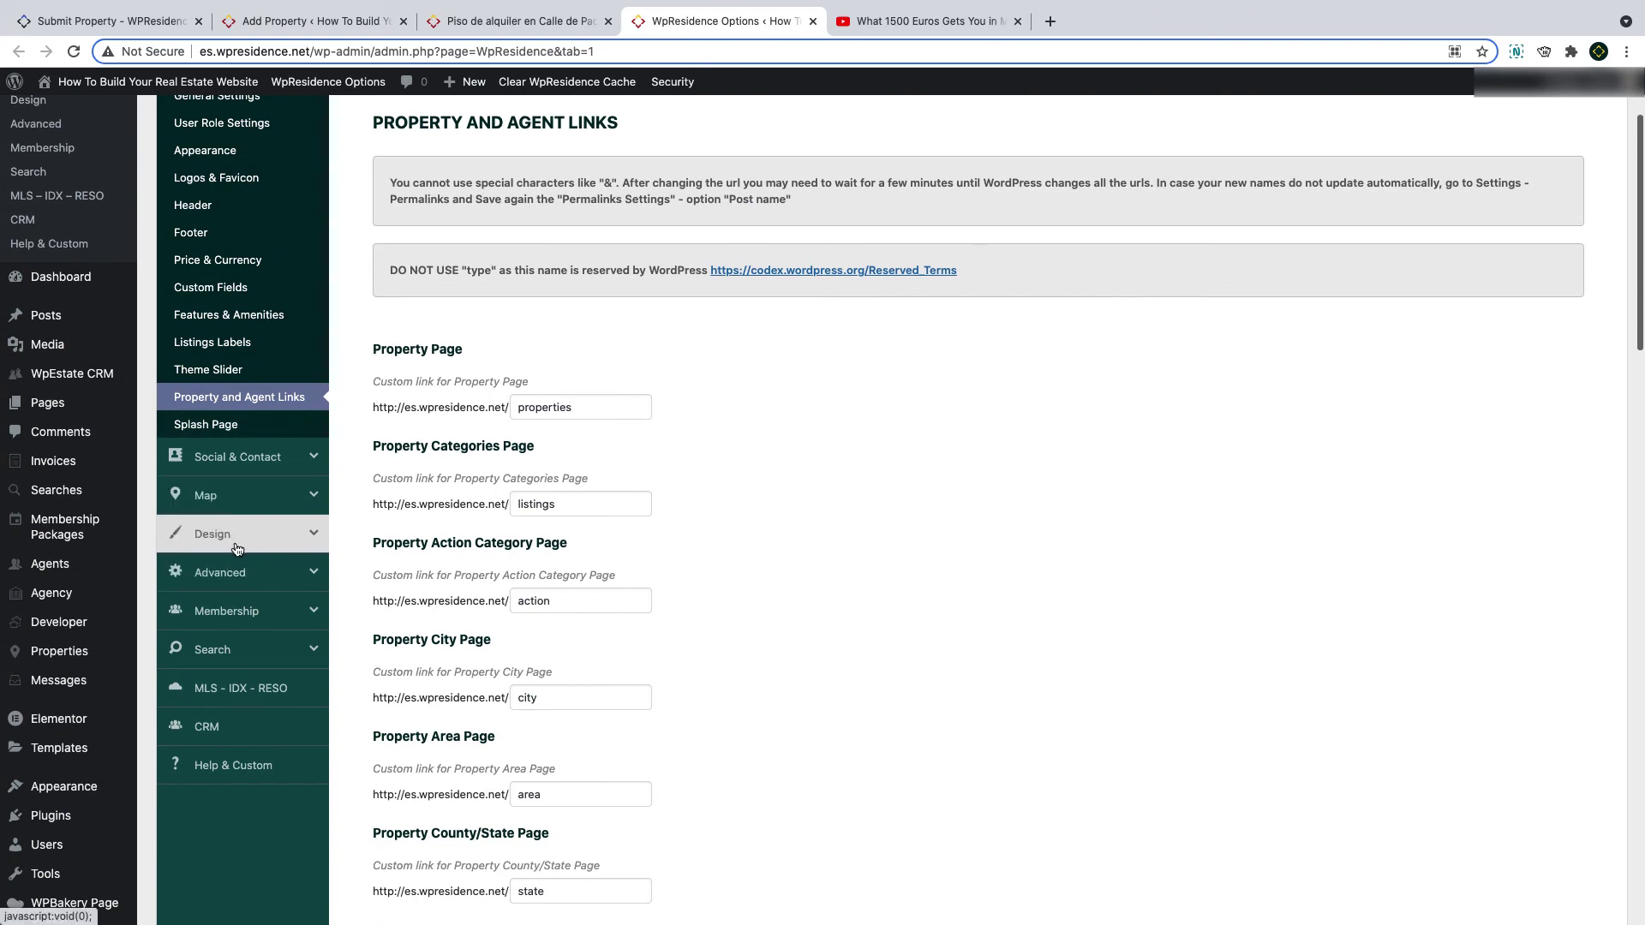
Open the Property Page design settings and check the custom template list without choosing one
left_click(234, 544)
left_click(234, 246)
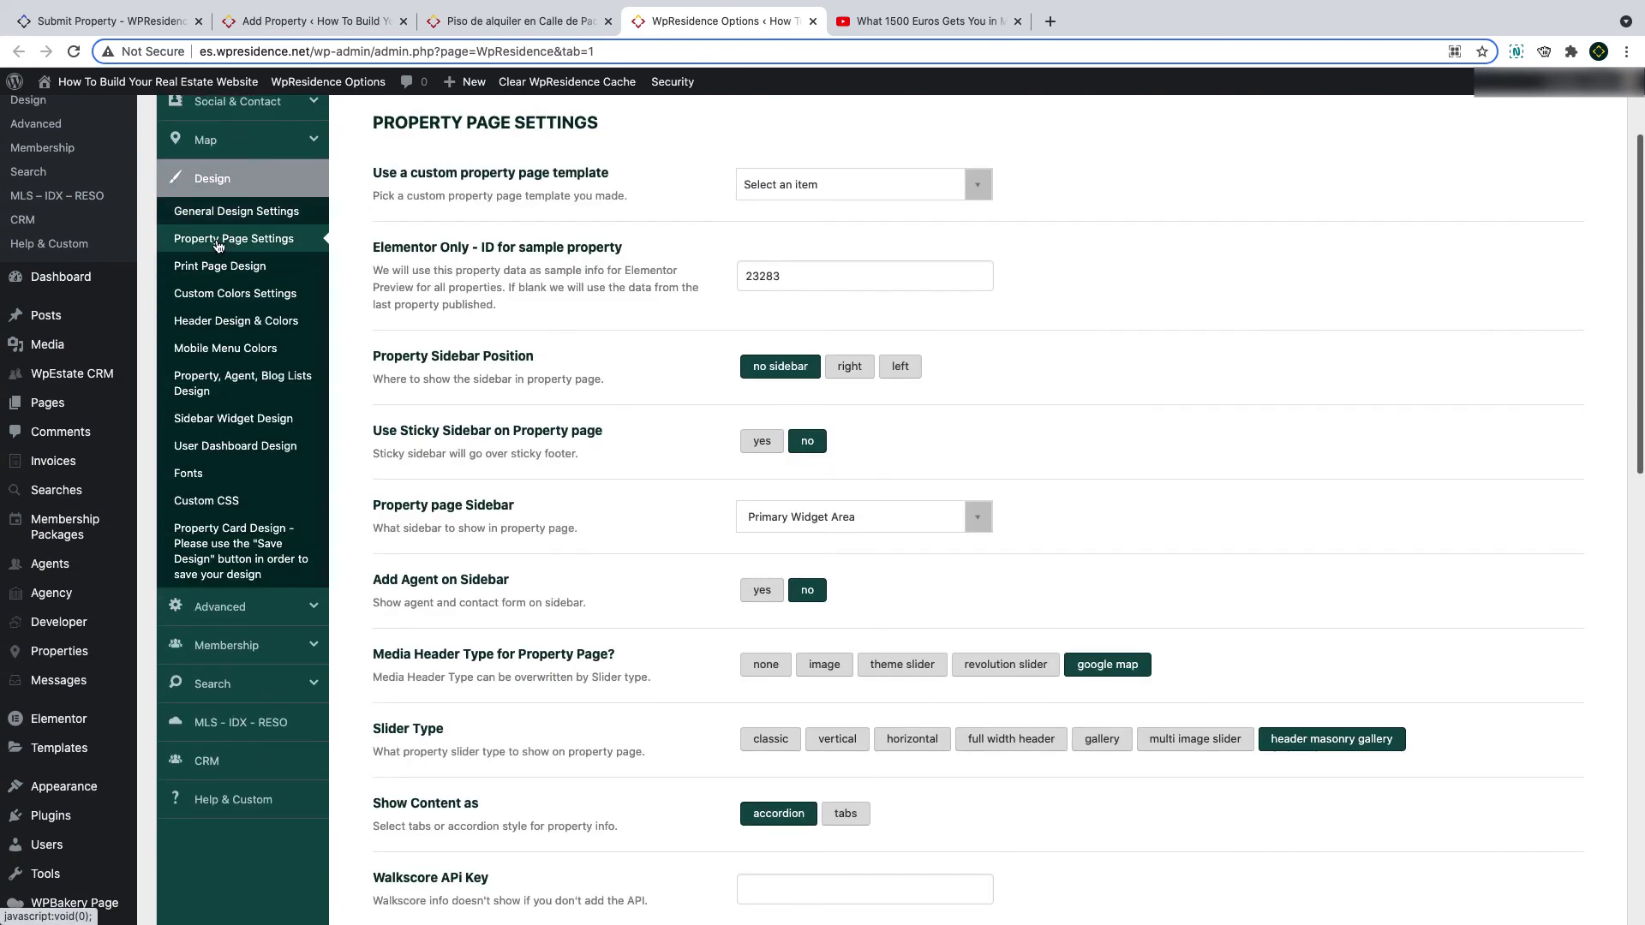
scroll(575, 308, "up", 2)
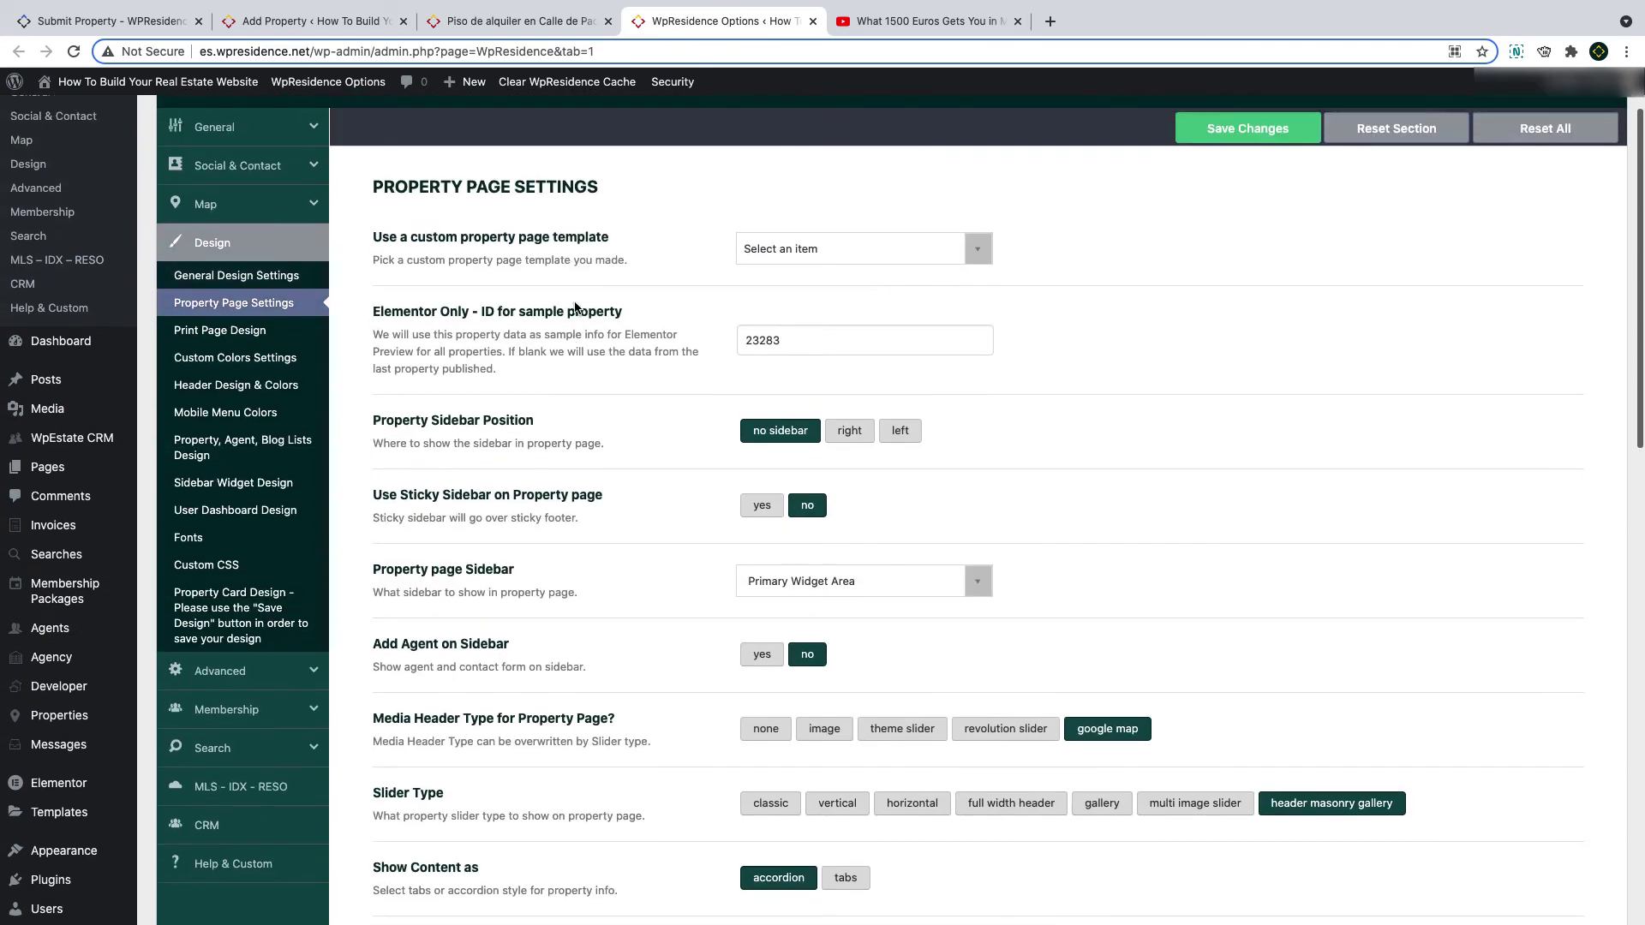
left_click_drag(610, 237, 371, 239)
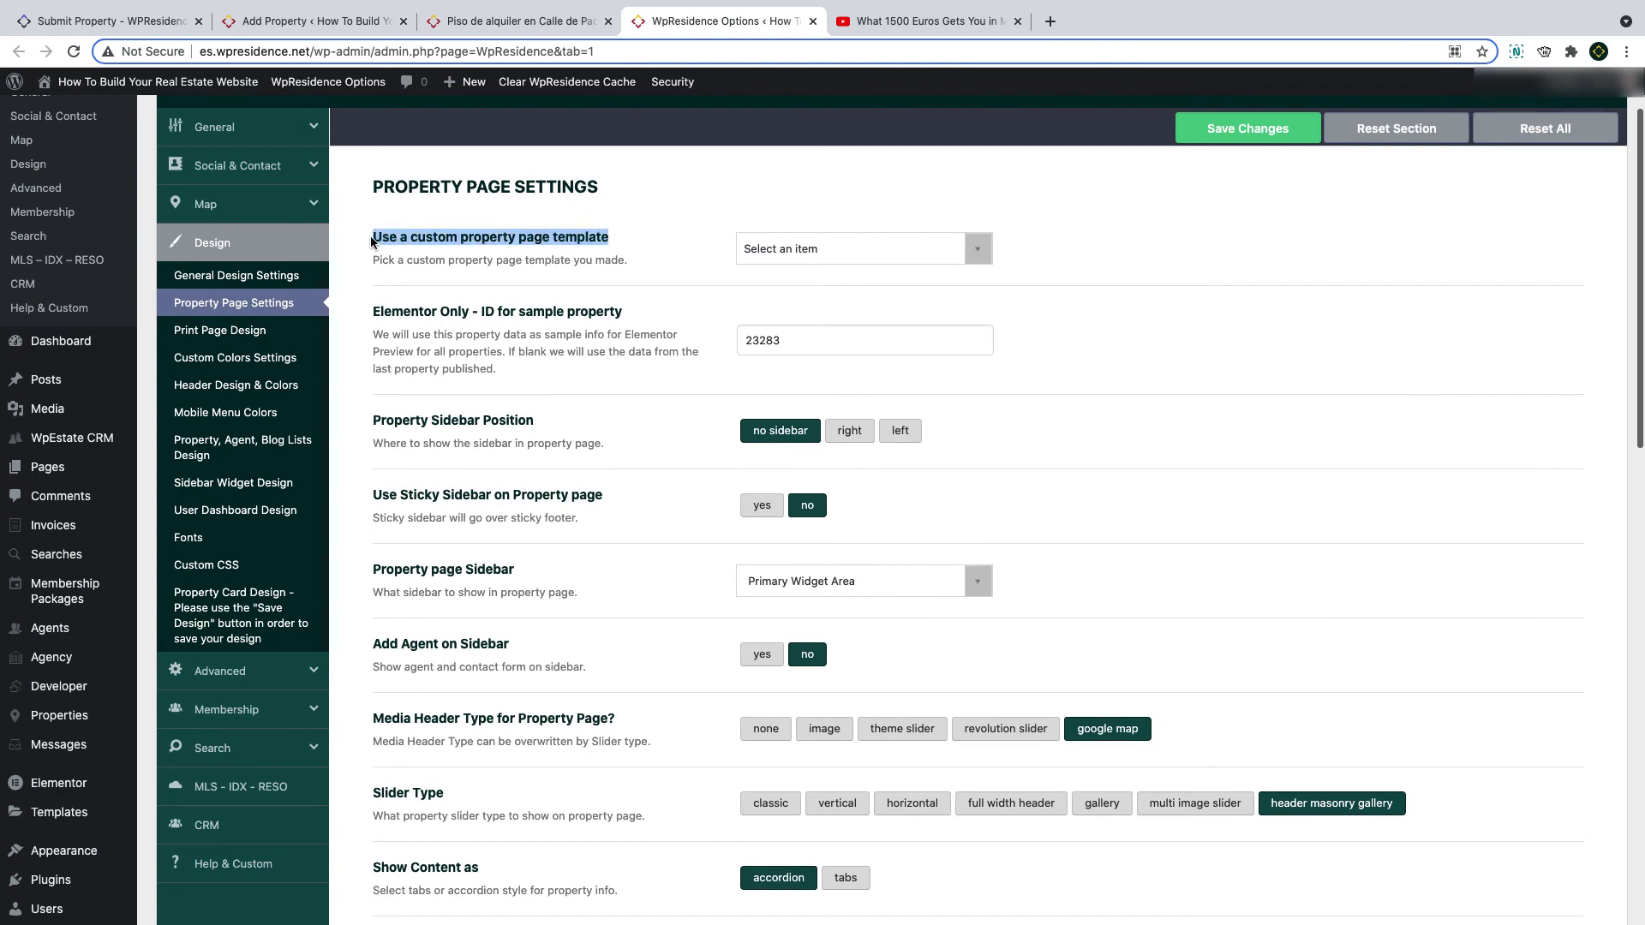
left_click(786, 250)
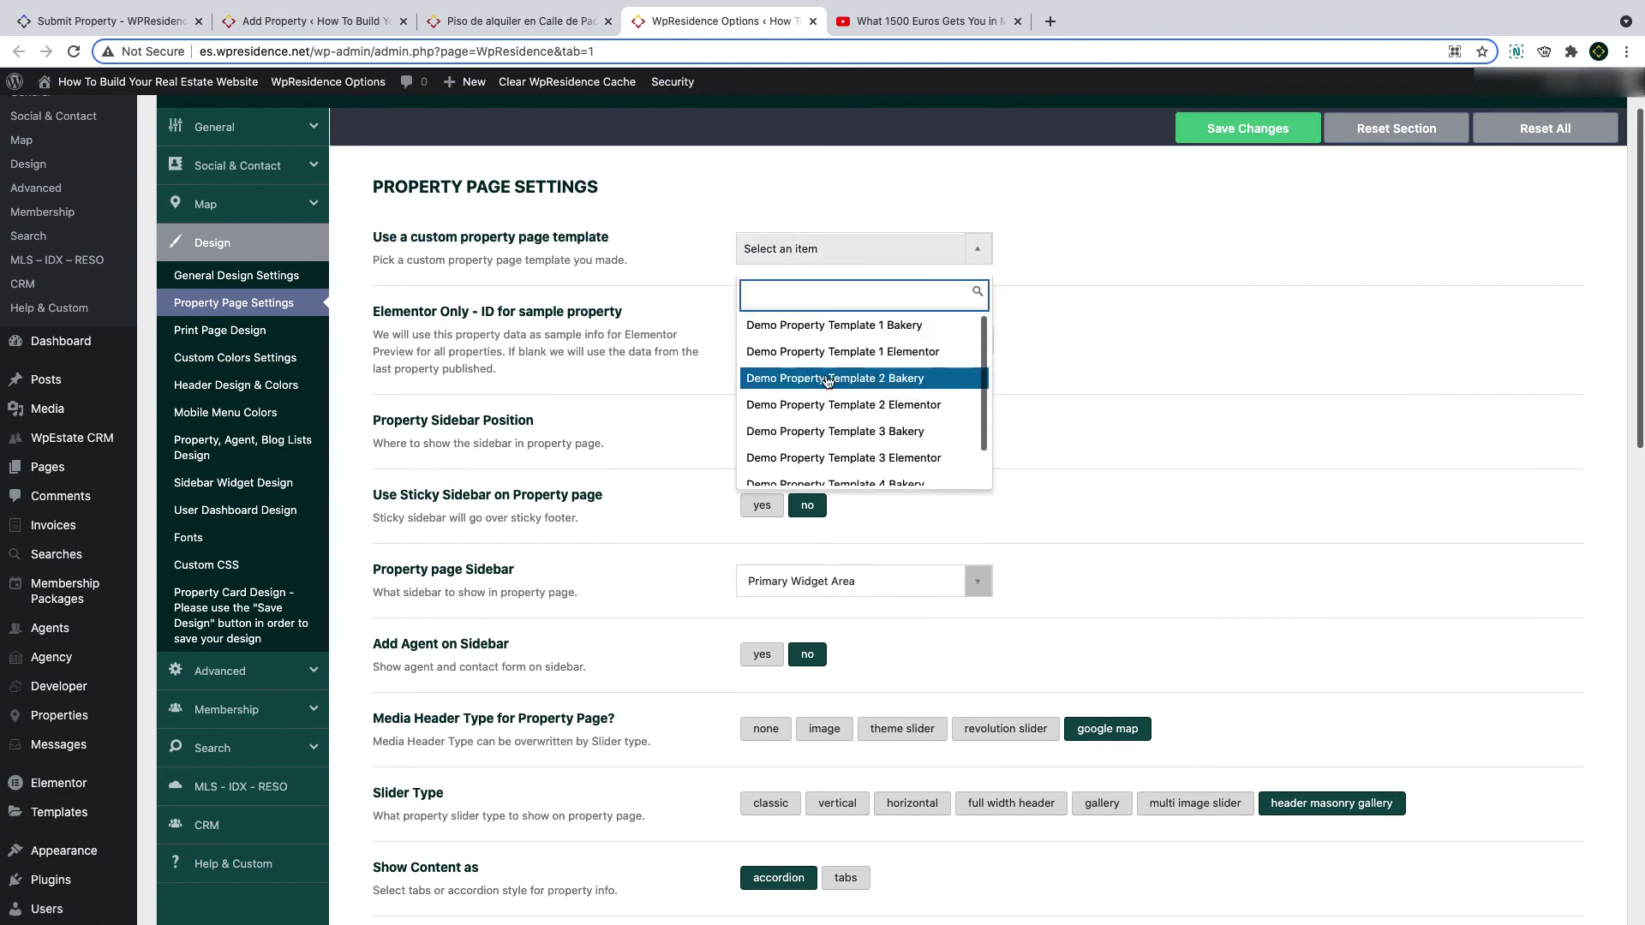
scroll(828, 381, "down", 1)
scroll(827, 381, "up", 2)
left_click(816, 257)
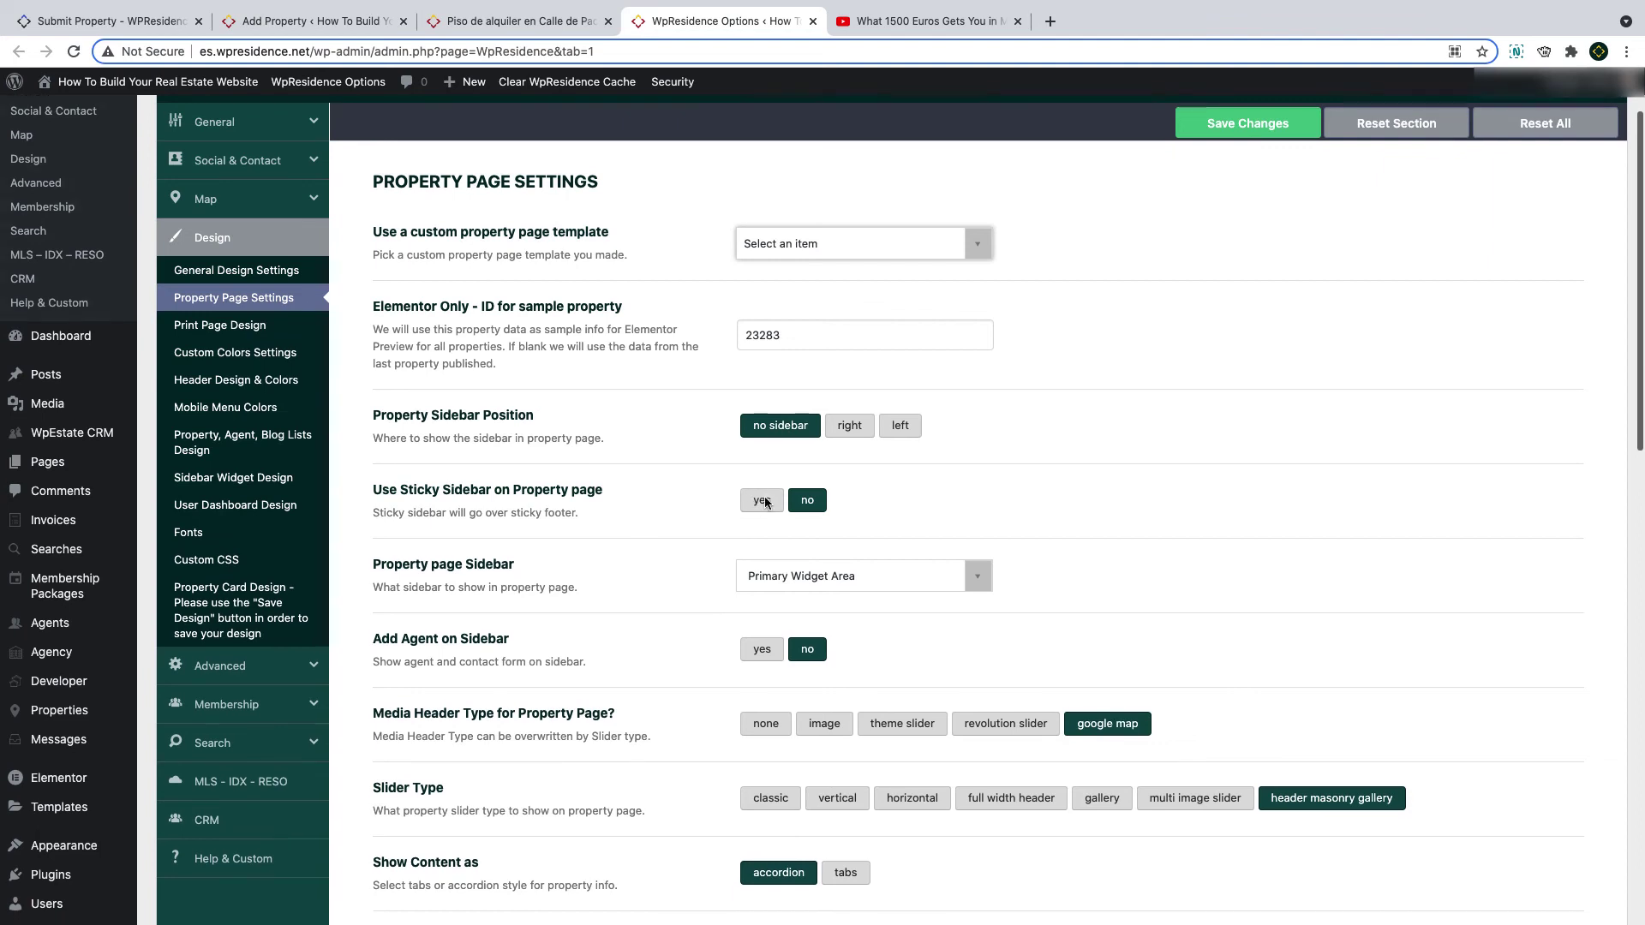
Check the property sidebar list, keeping Primary Widget Area as the sidebar
scroll(765, 504, "down", 2)
left_click(782, 502)
left_click(781, 502)
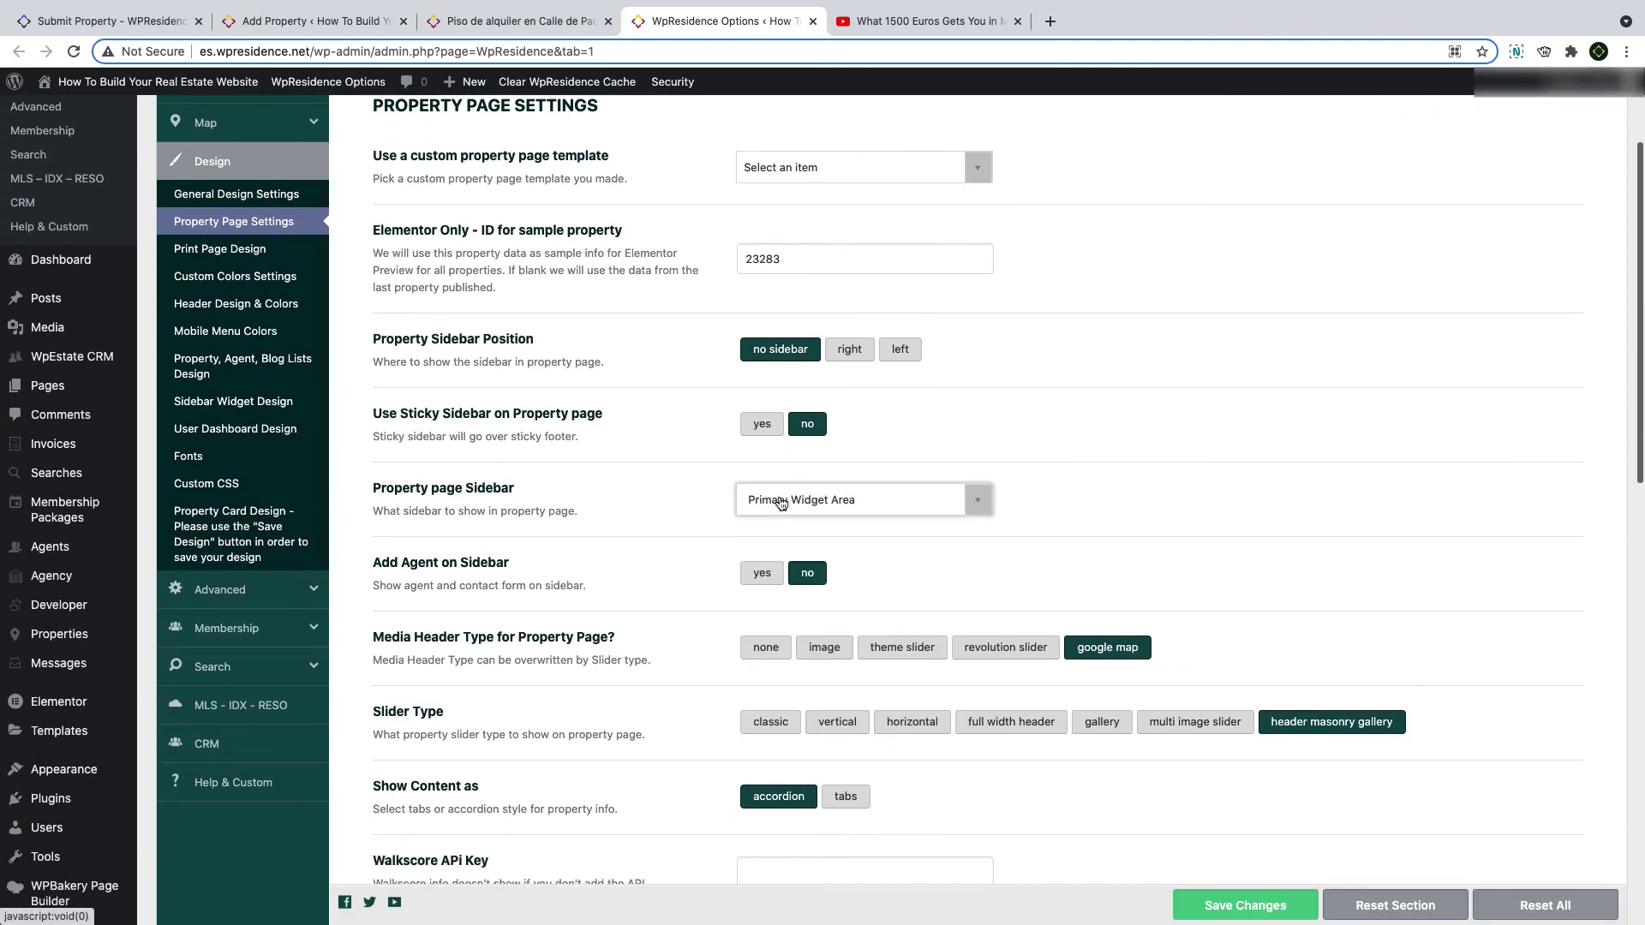
scroll(708, 473, "down", 2)
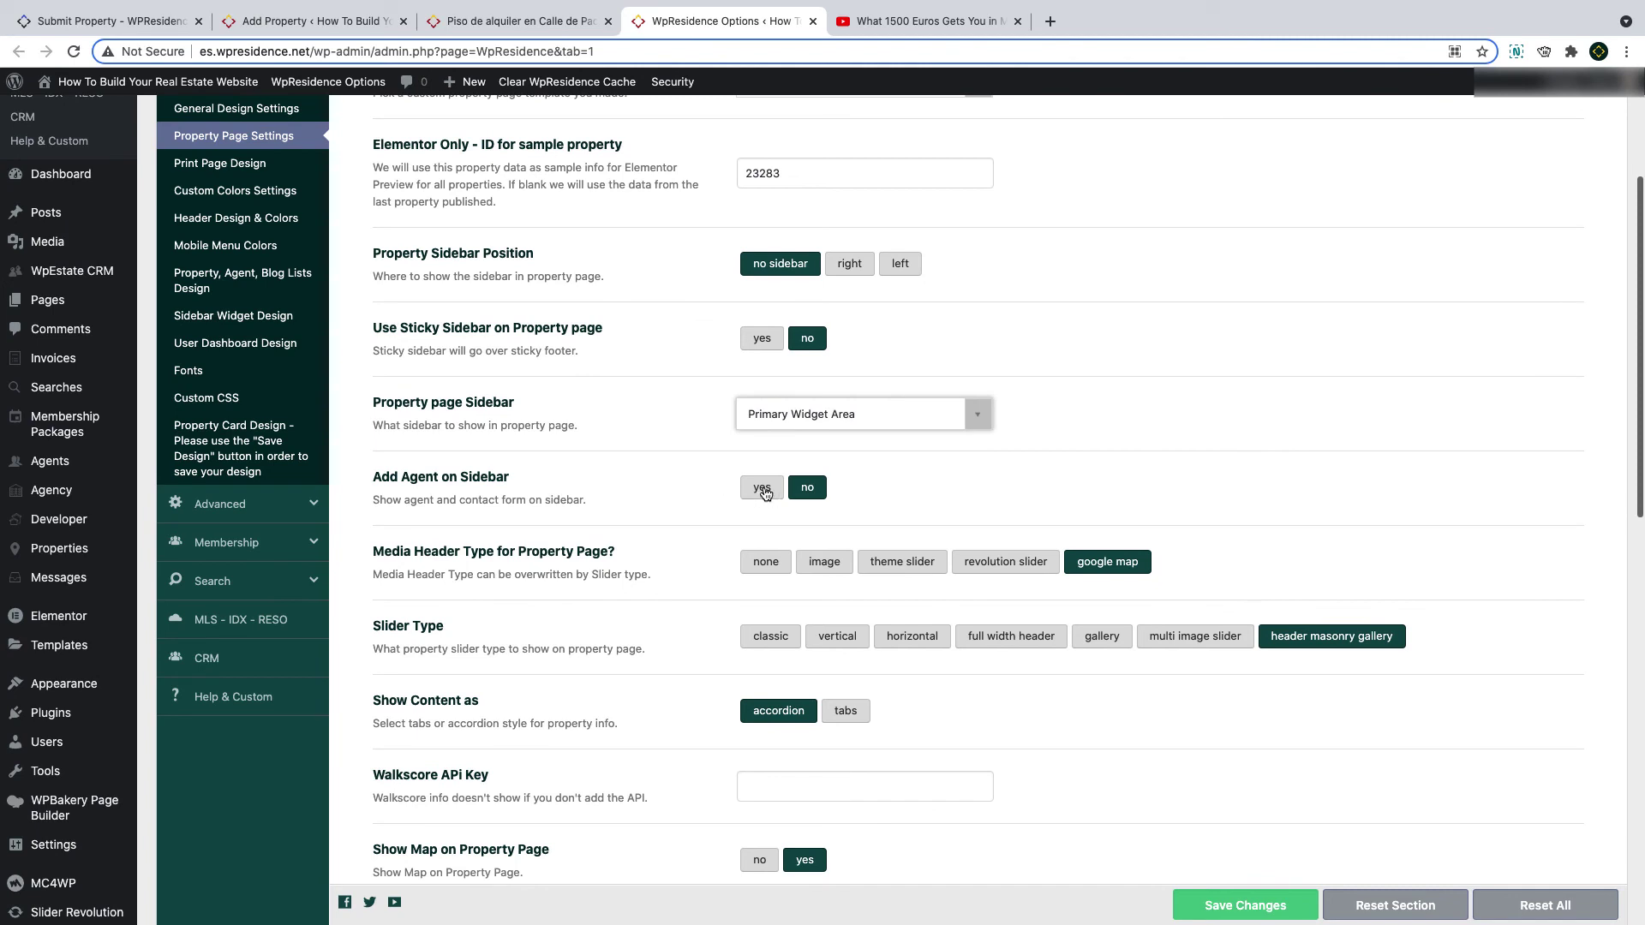
scroll(765, 493, "down", 7)
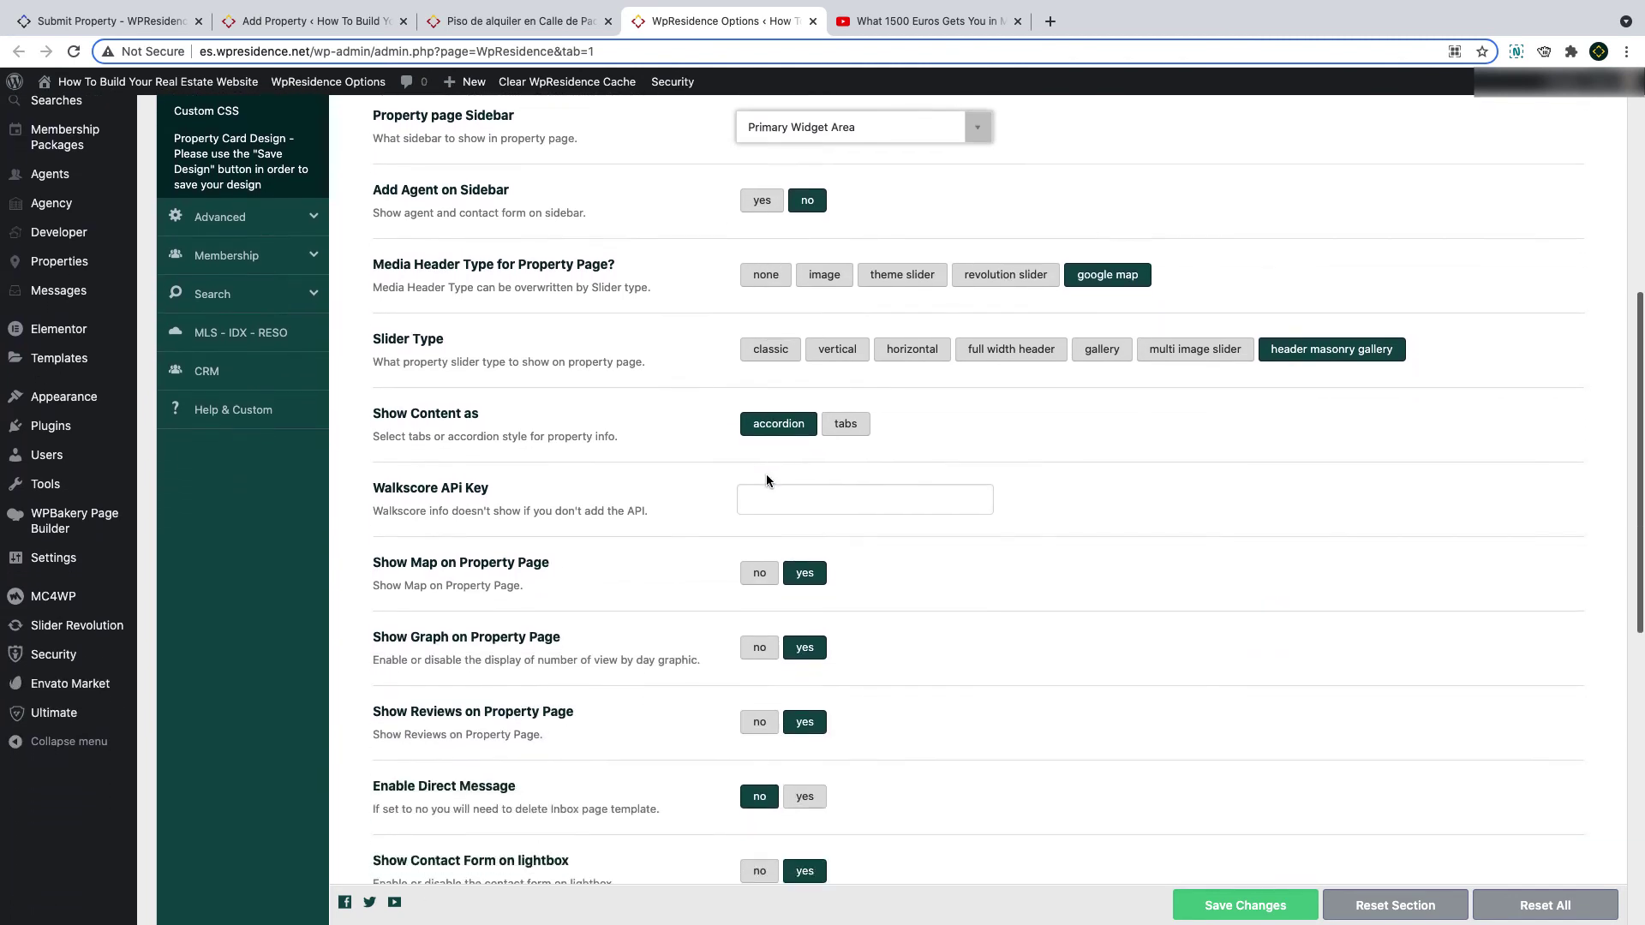
scroll(766, 477, "down", 12)
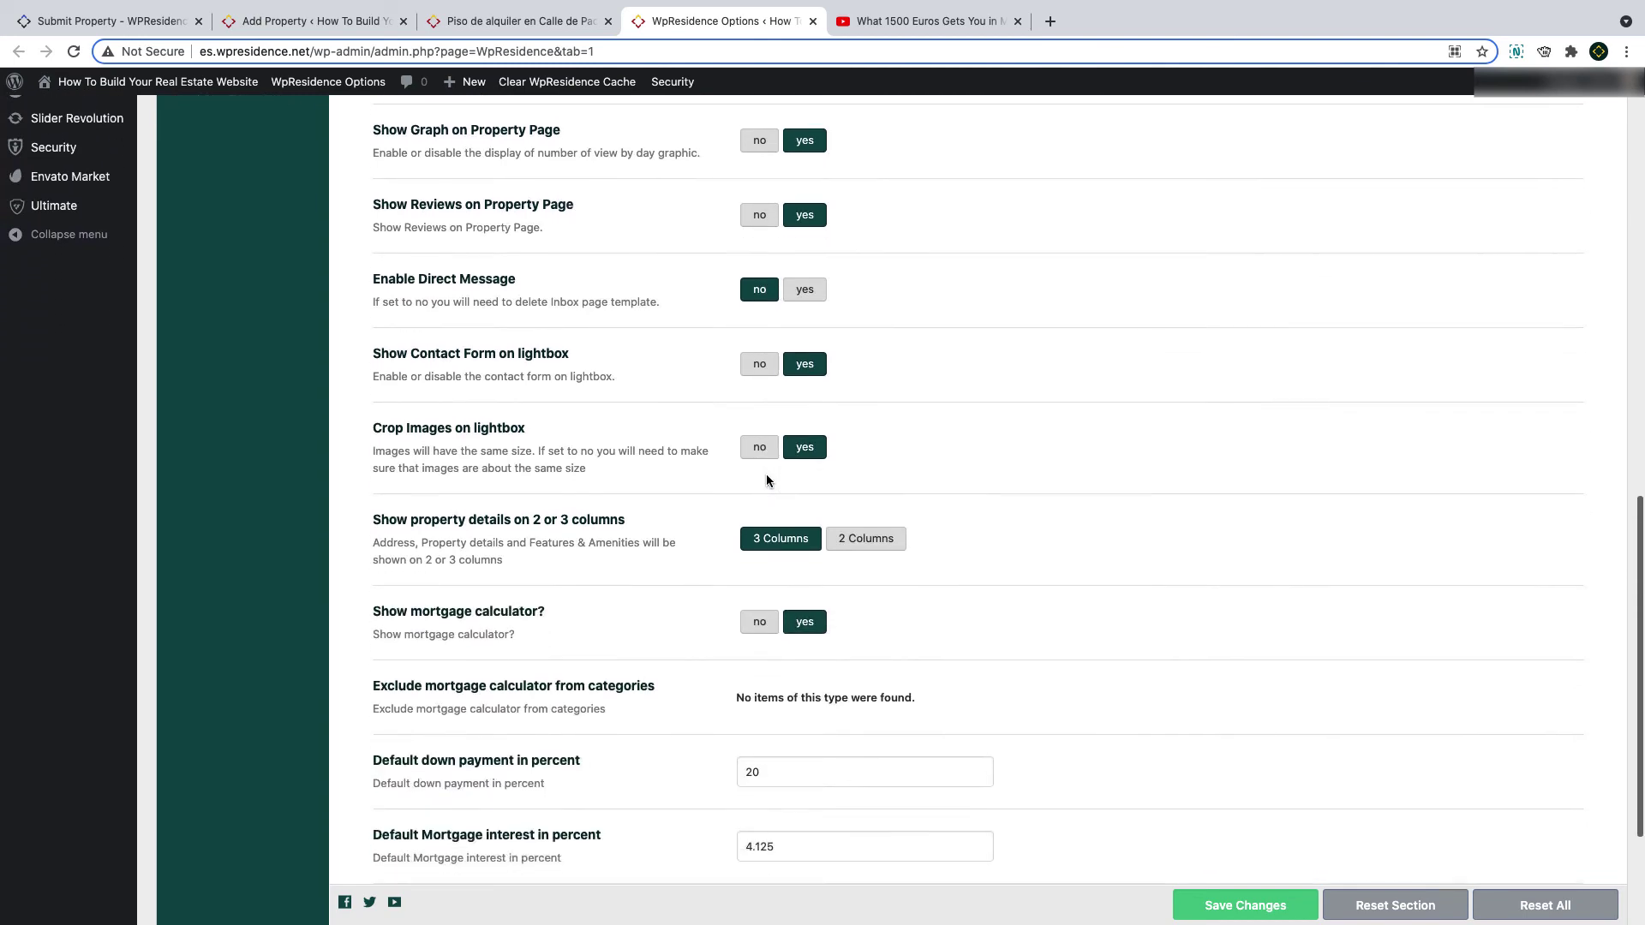
scroll(766, 479, "down", 5)
scroll(766, 479, "up", 15)
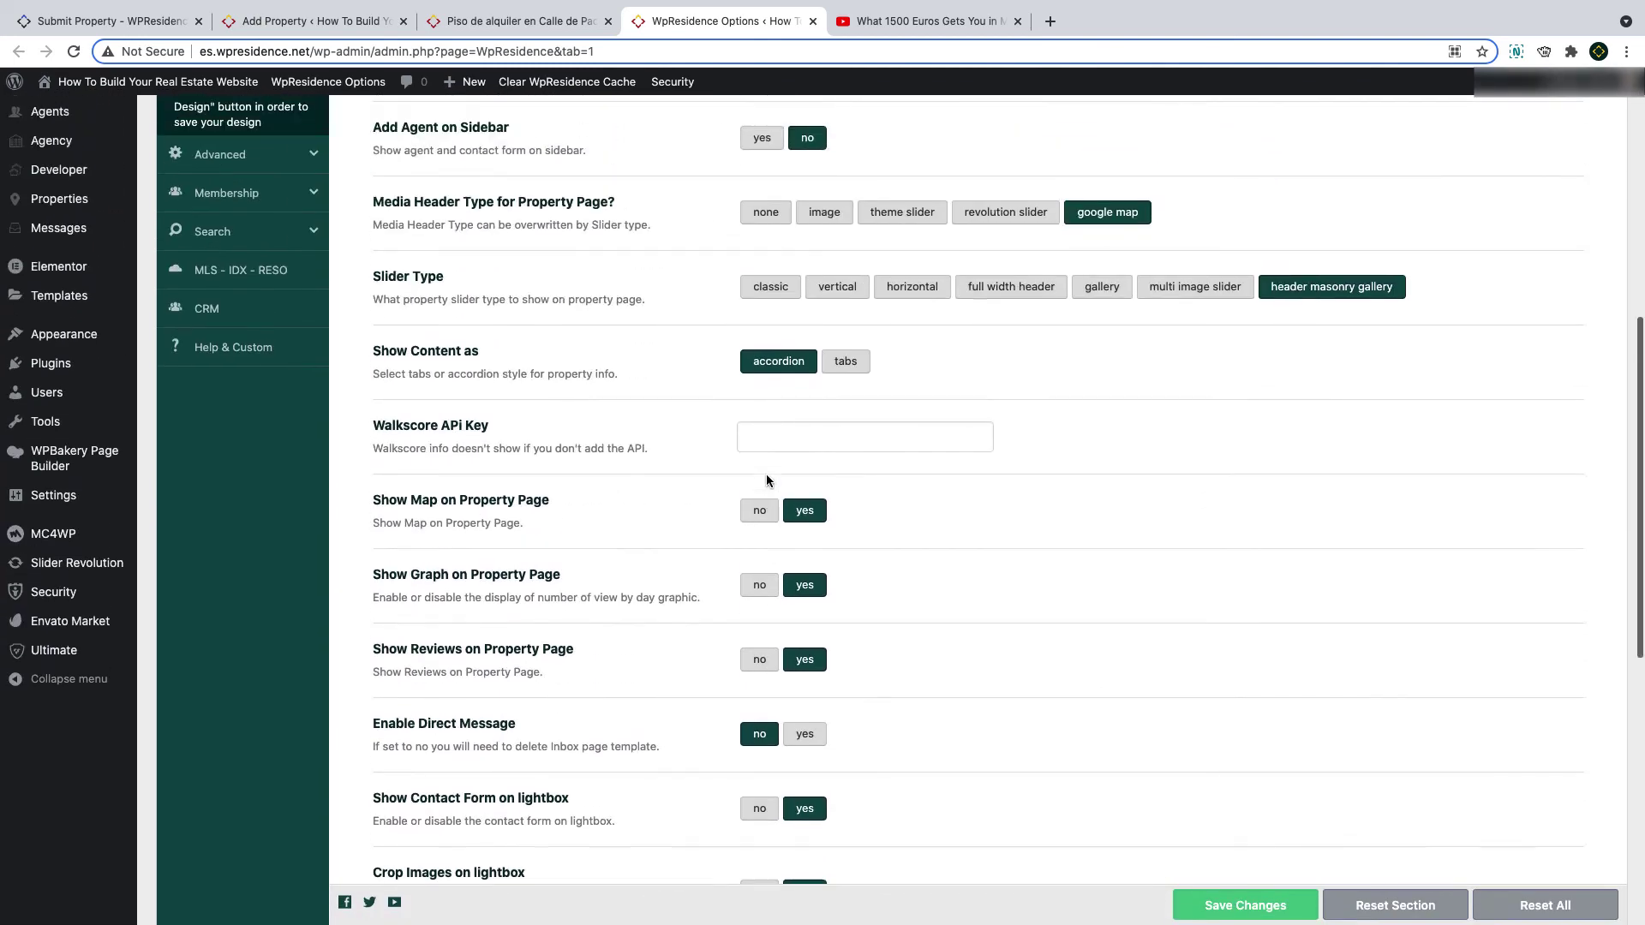
scroll(766, 479, "up", 15)
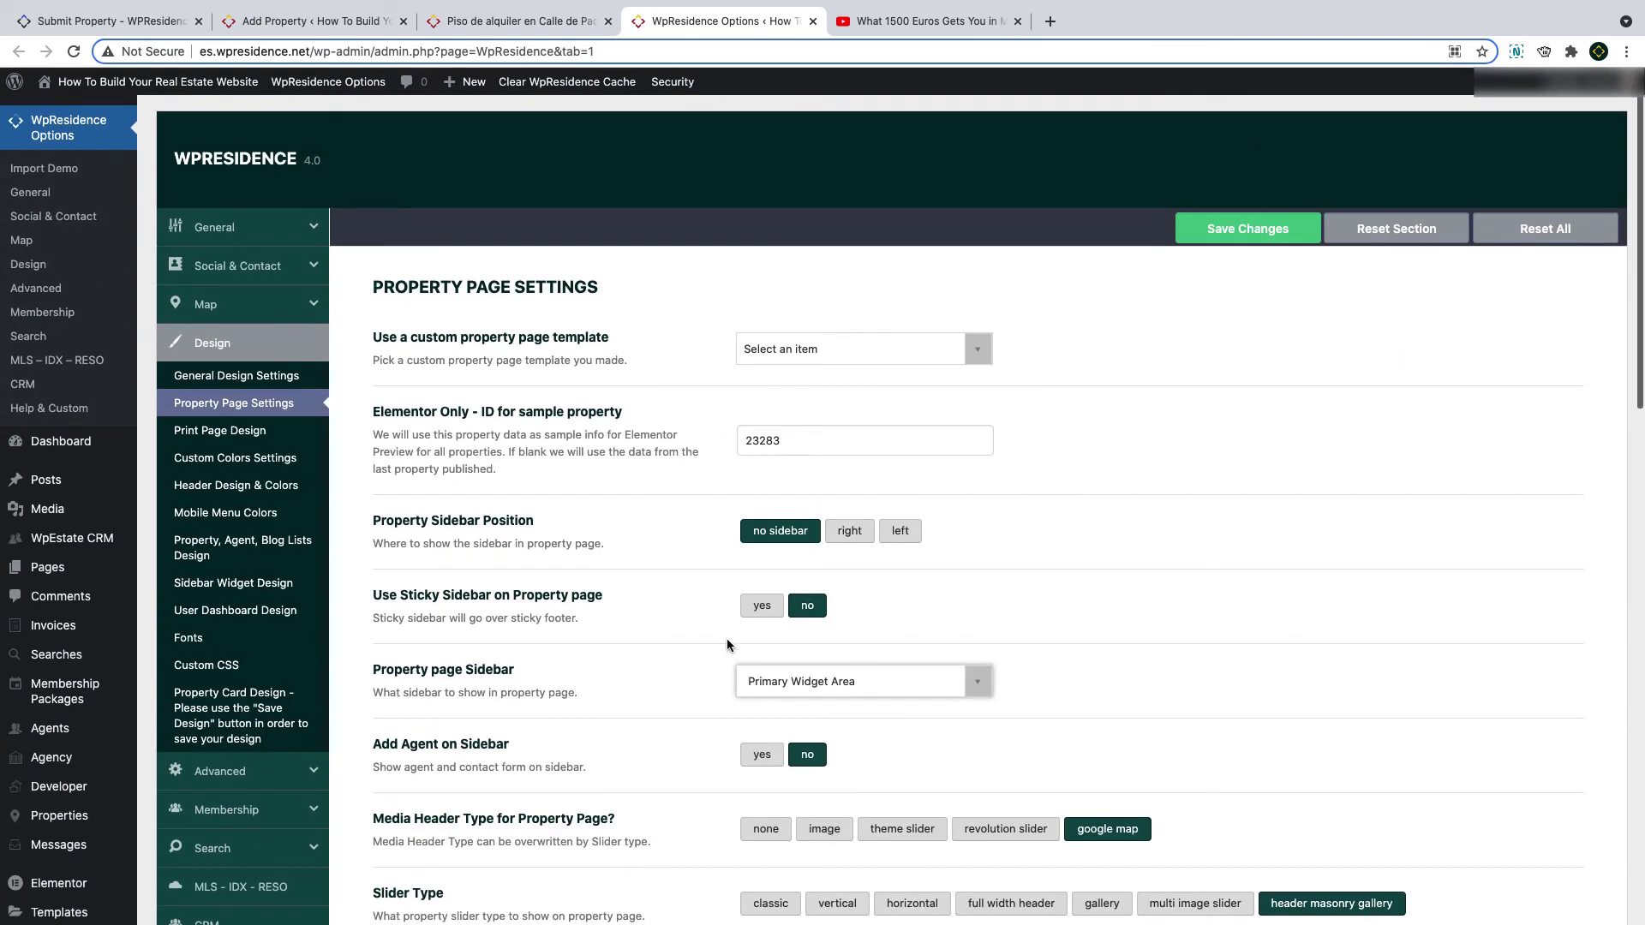
Set Property Sidebar Position to right, save, and reload the Calle de Pacorro listing
left_click(840, 533)
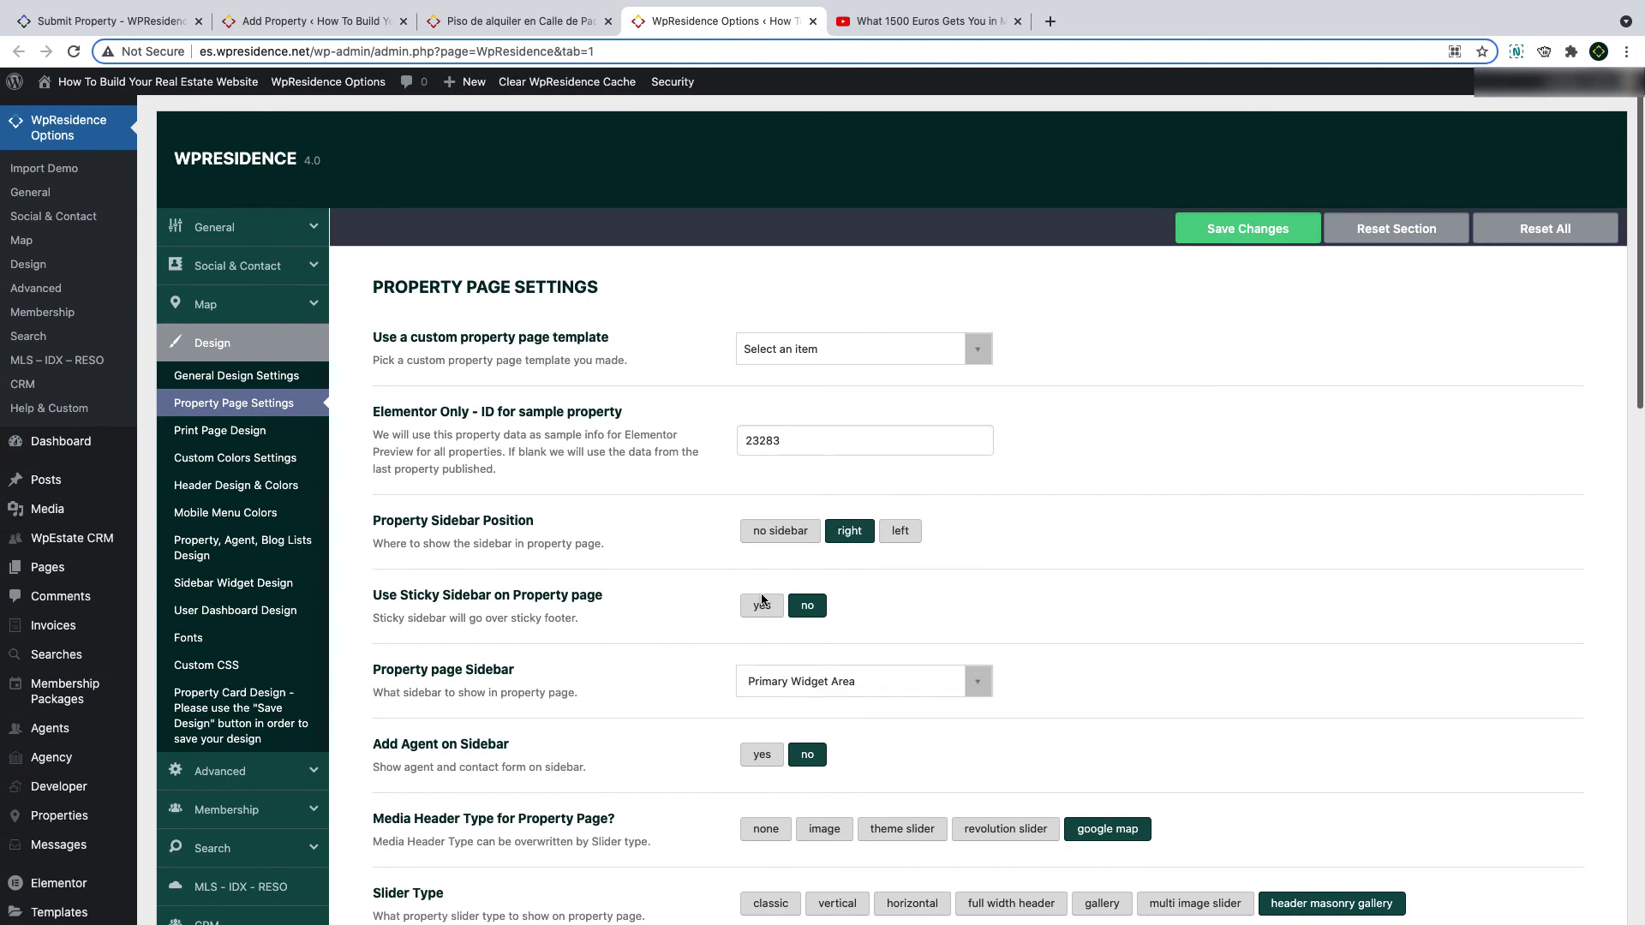
left_click(1230, 236)
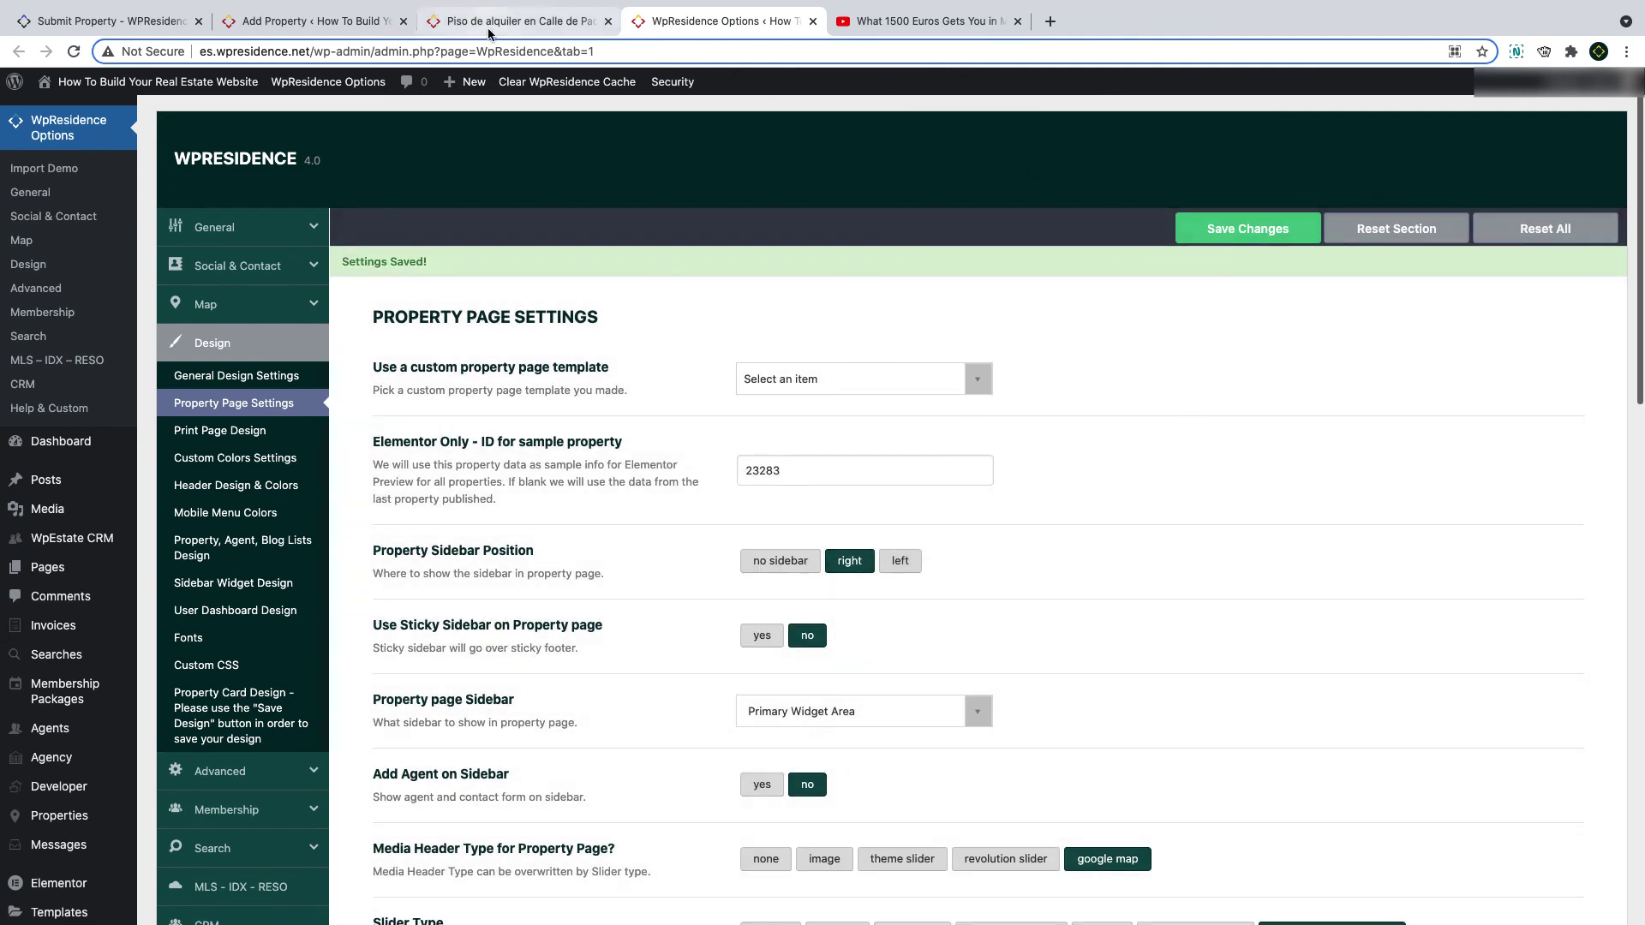
left_click(469, 27)
key("super+r")
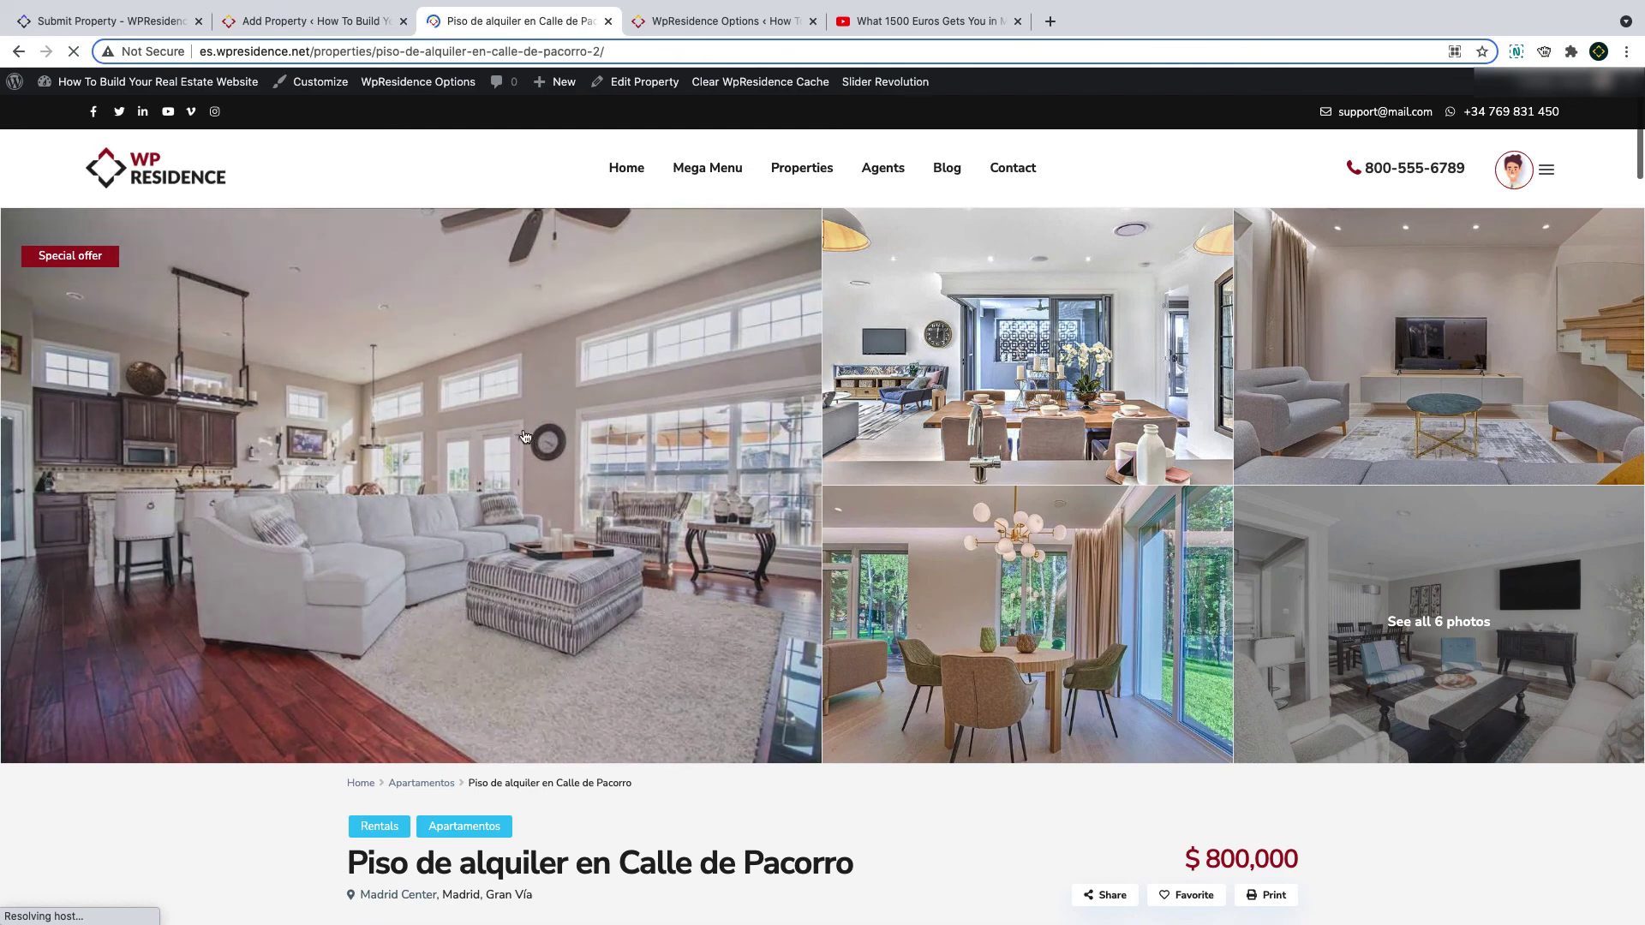
Scroll the reloaded property page to check the right sidebar
scroll(518, 439, "down", 5)
scroll(526, 437, "down", 6)
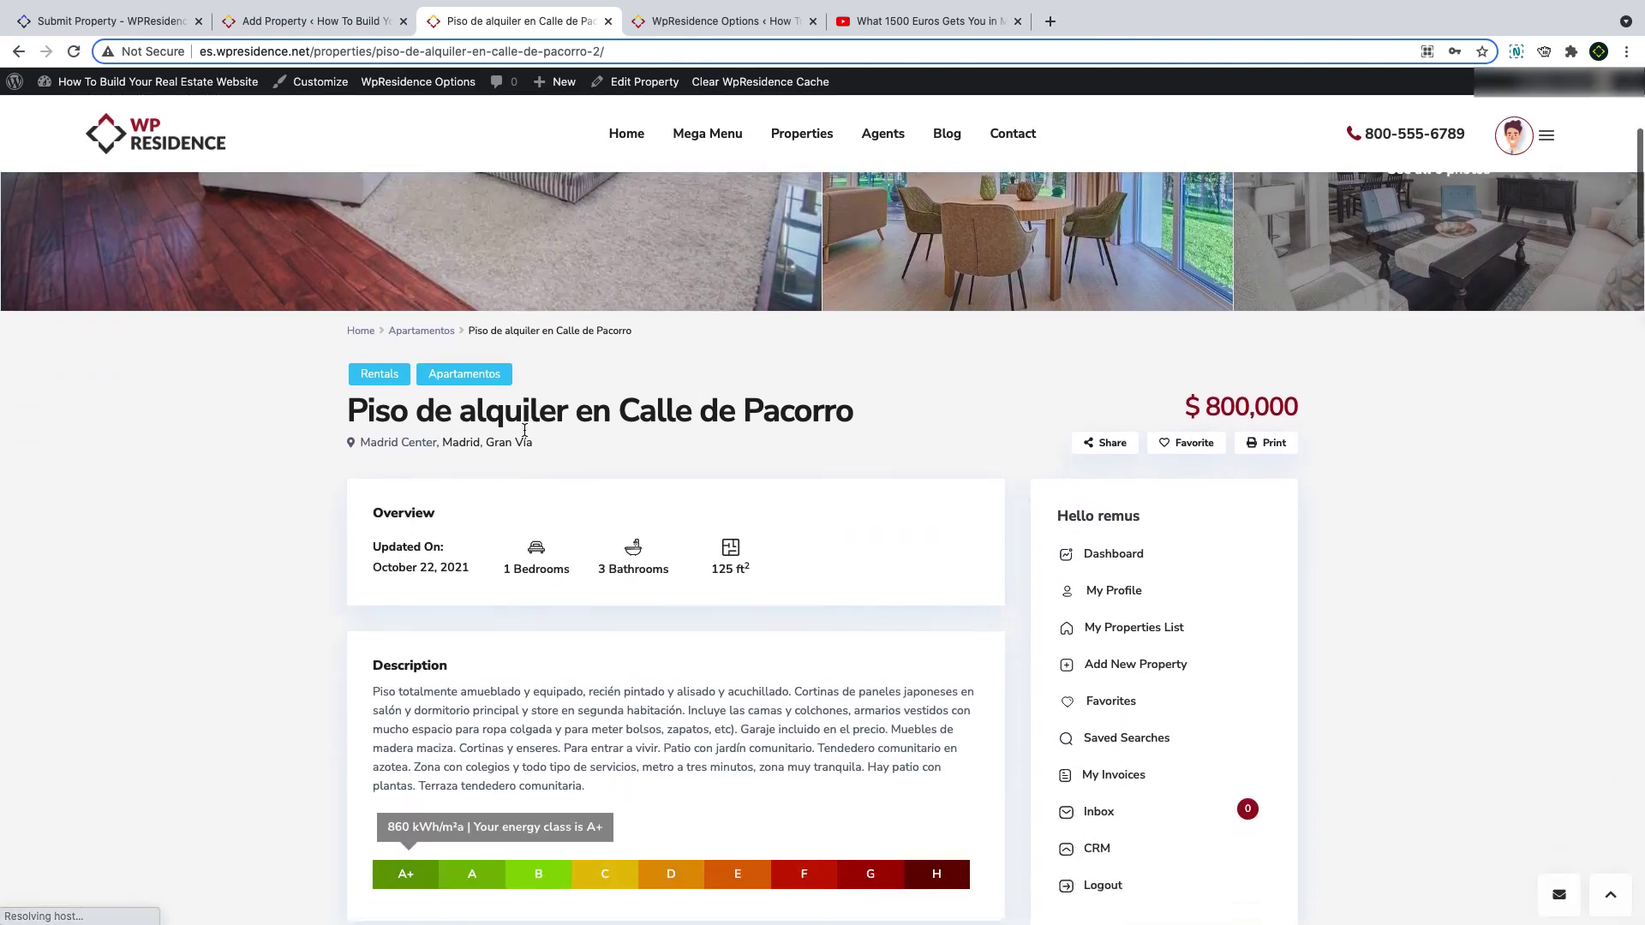
scroll(1174, 537, "down", 5)
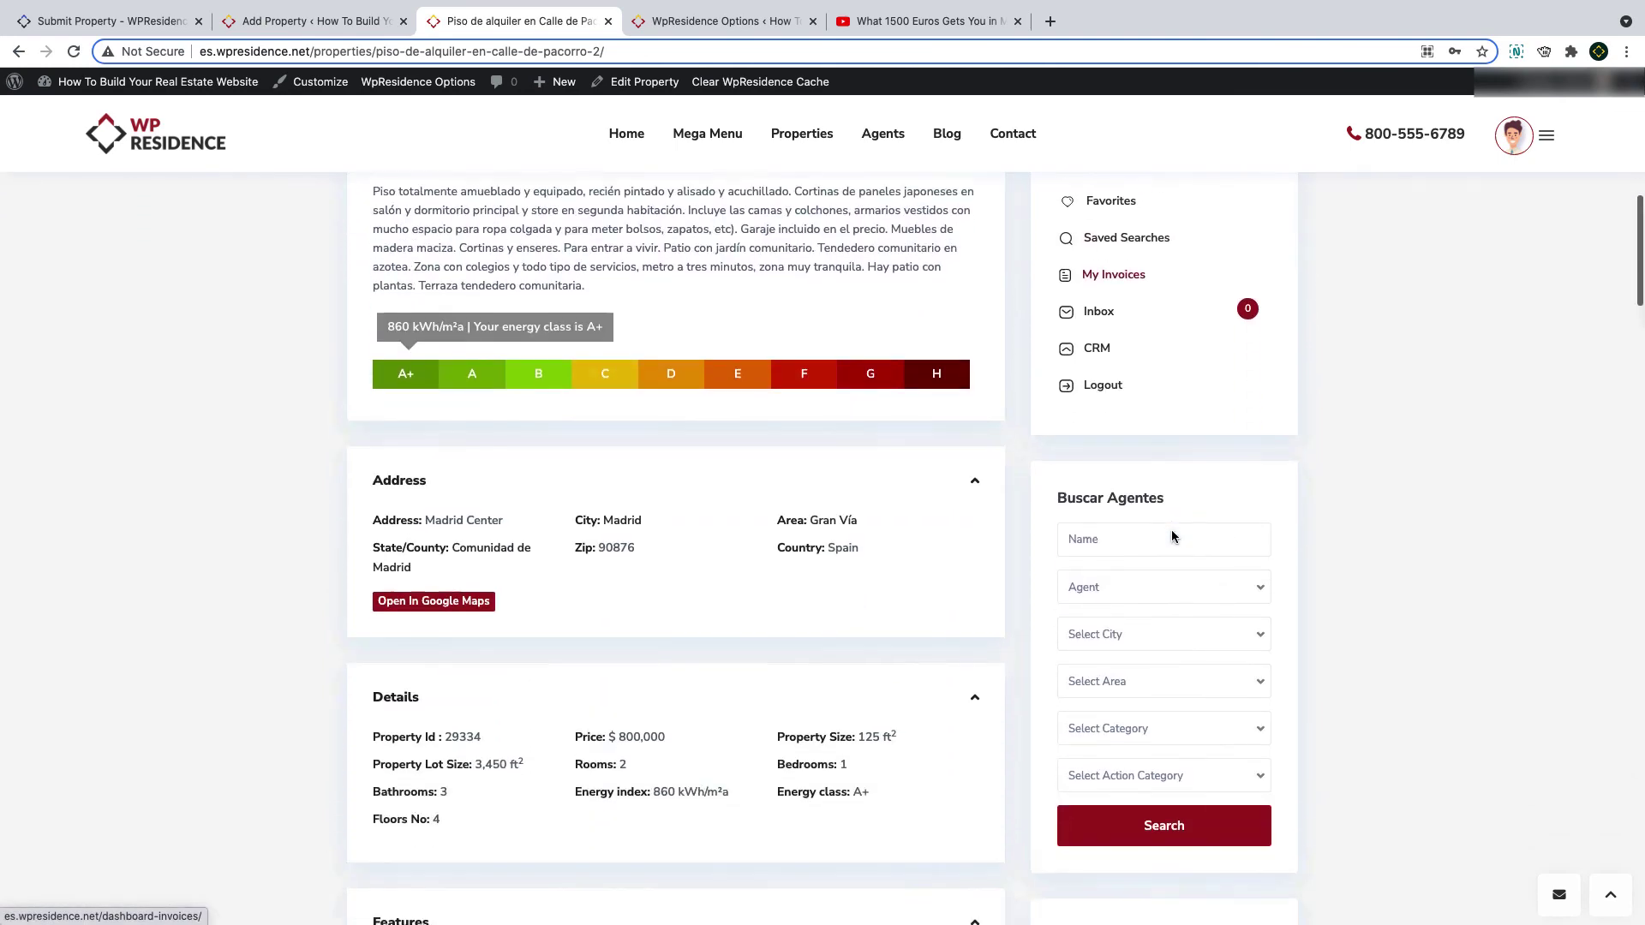
scroll(1174, 537, "up", 15)
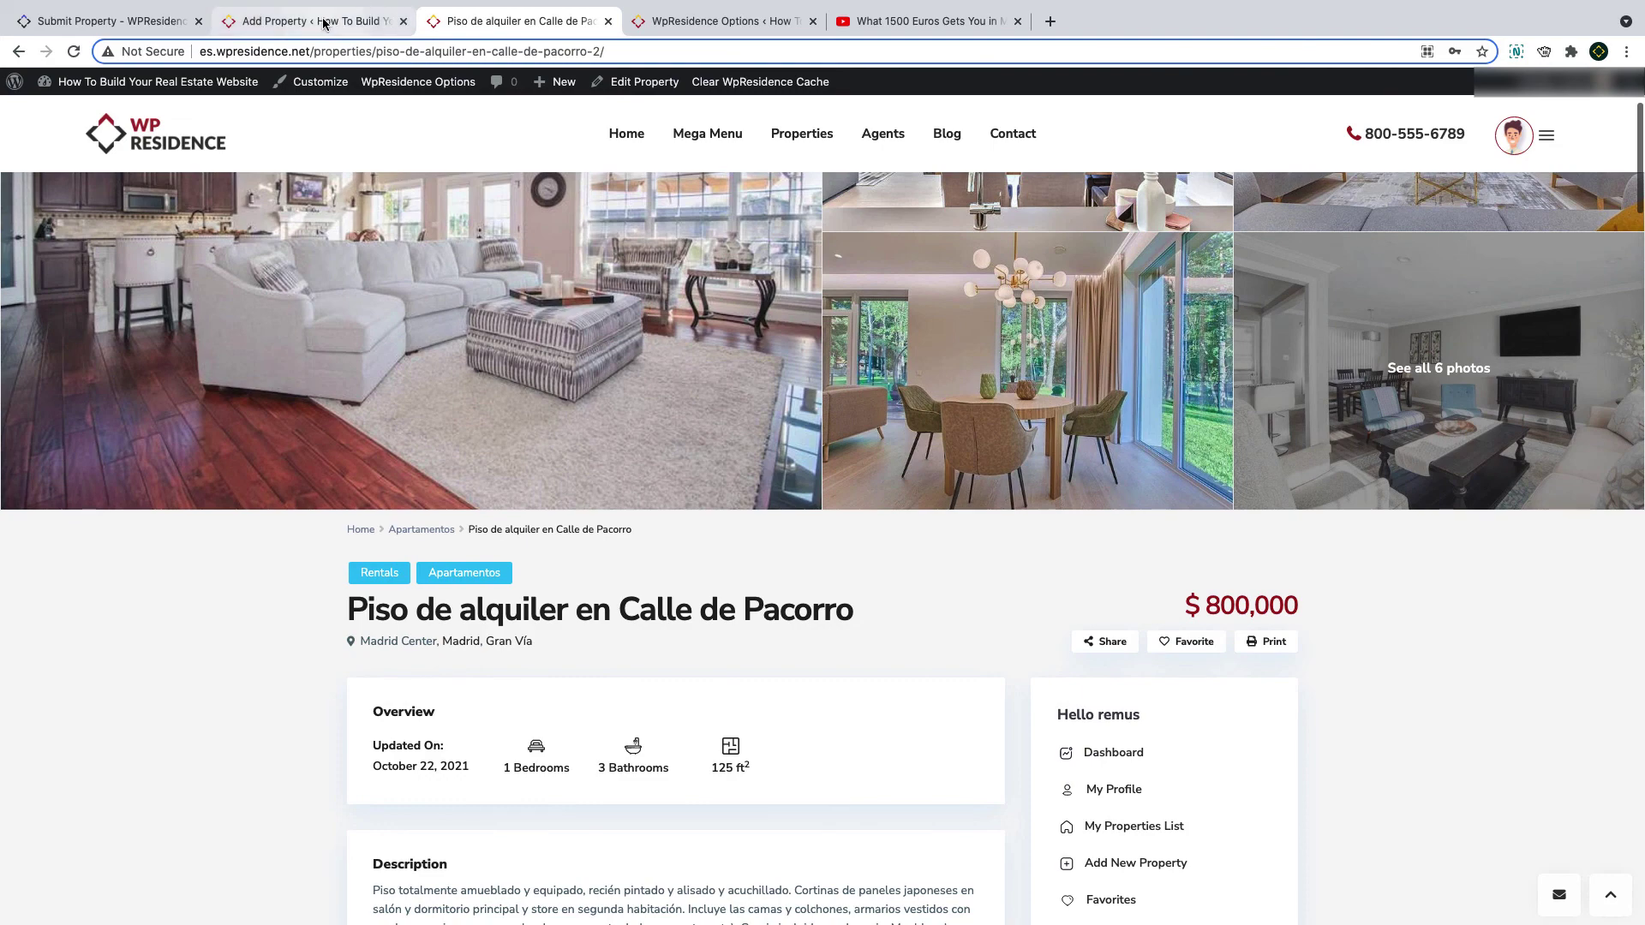
Set Add Agent on Sidebar to yes, save, and reload the property page
left_click(724, 20)
scroll(791, 527, "down", 2)
scroll(791, 530, "down", 3)
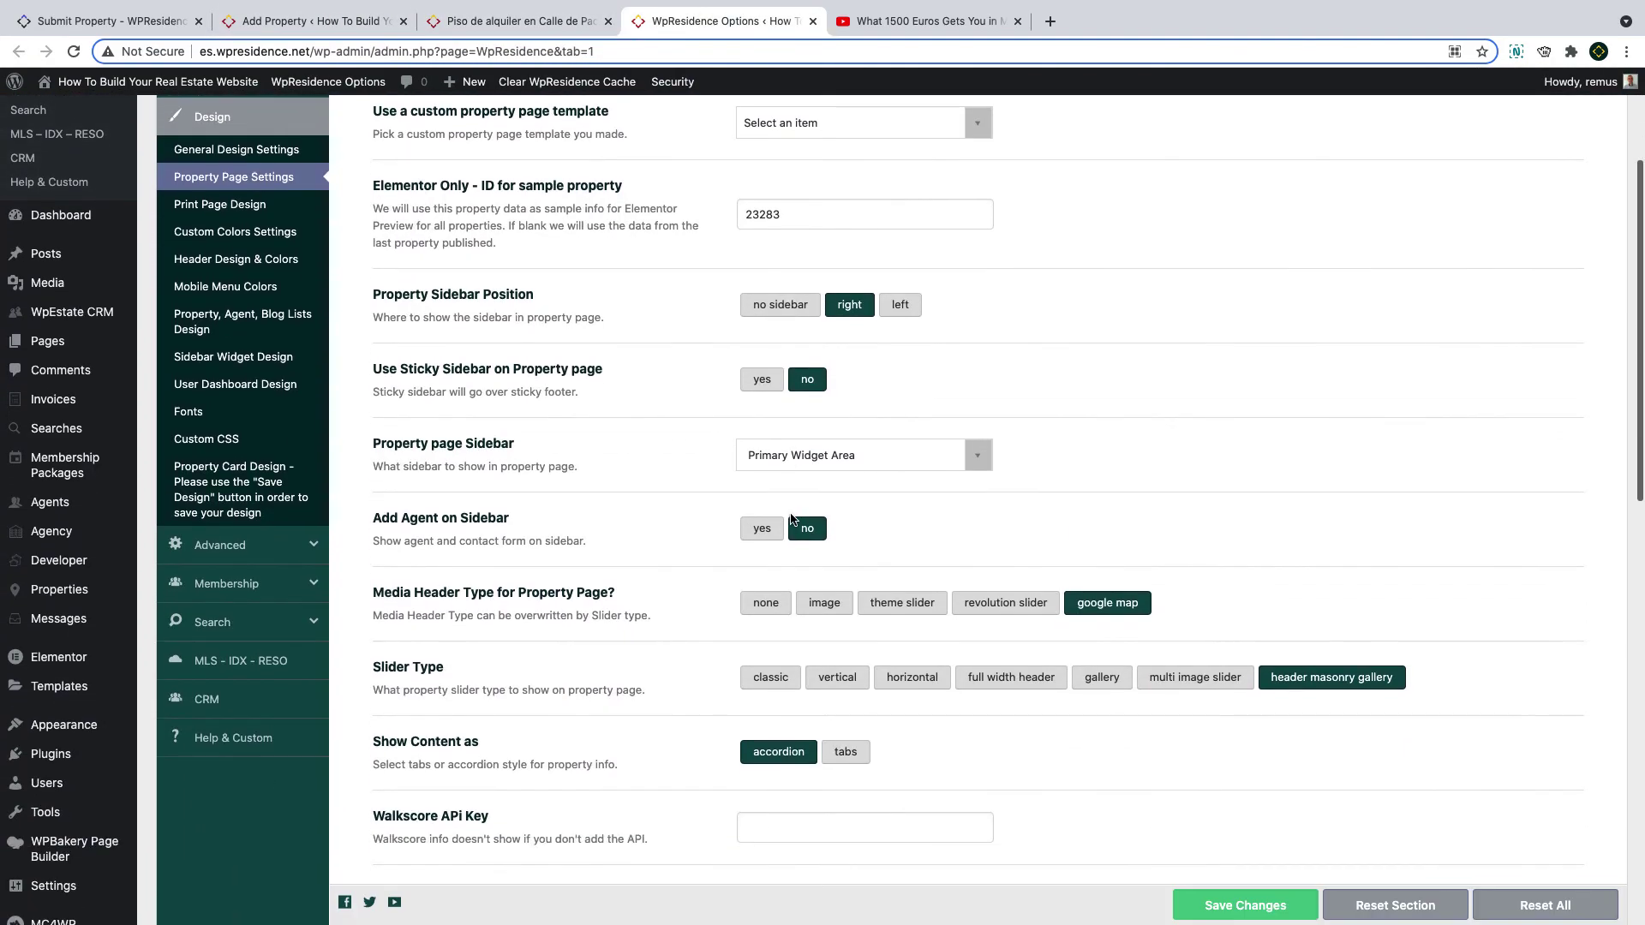
left_click(762, 528)
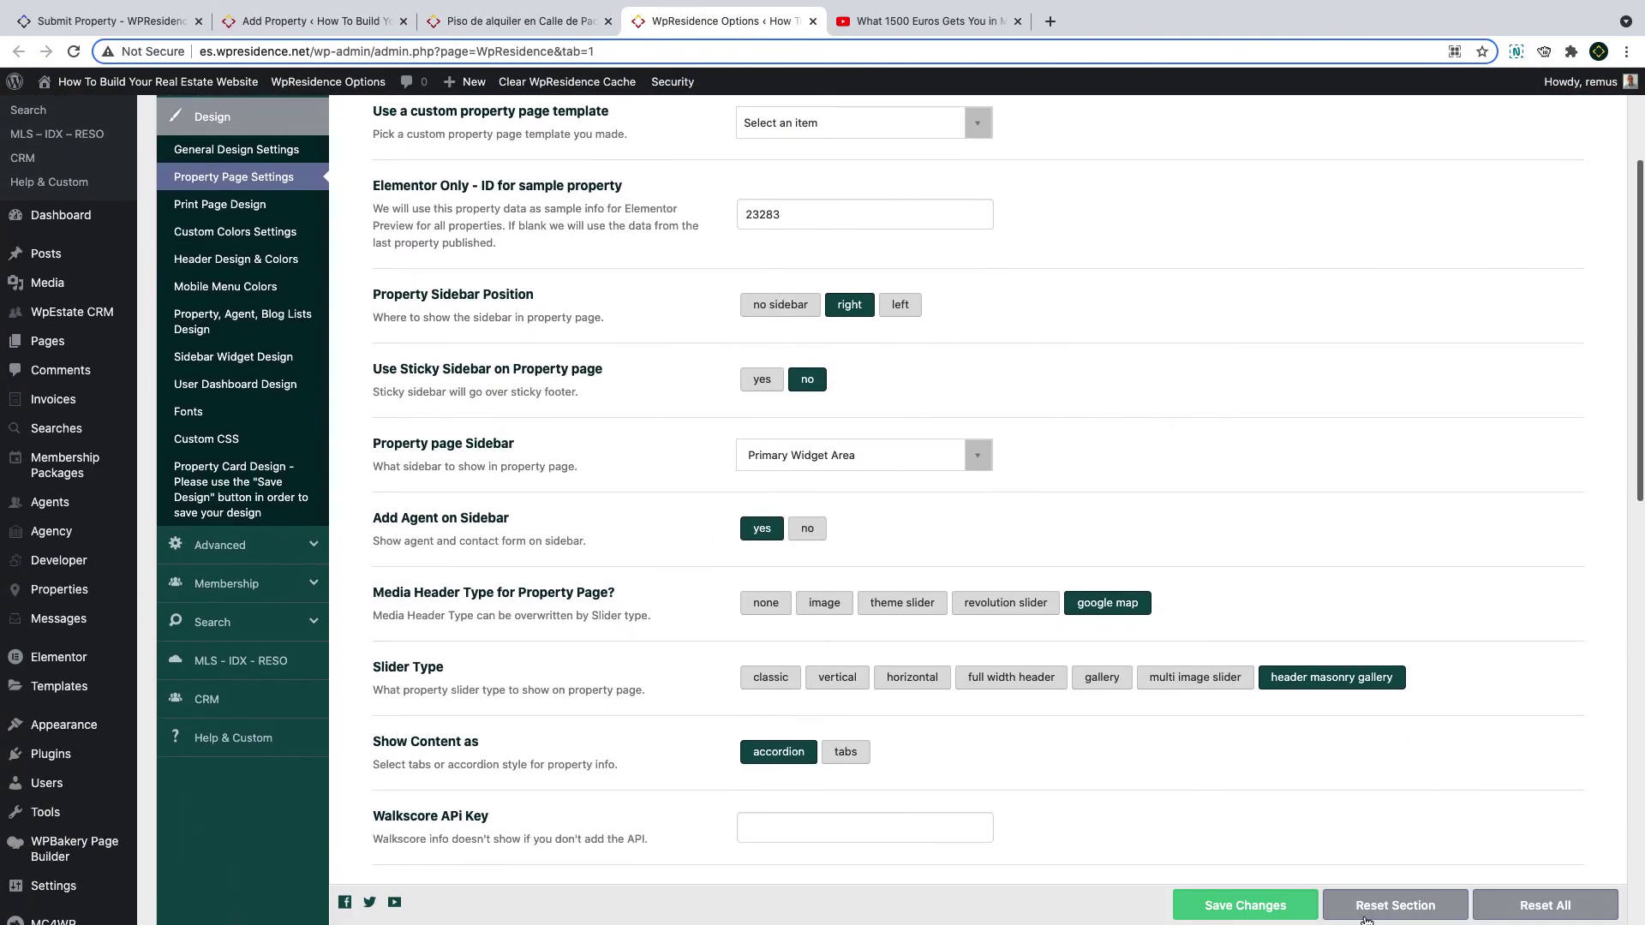
left_click(1253, 904)
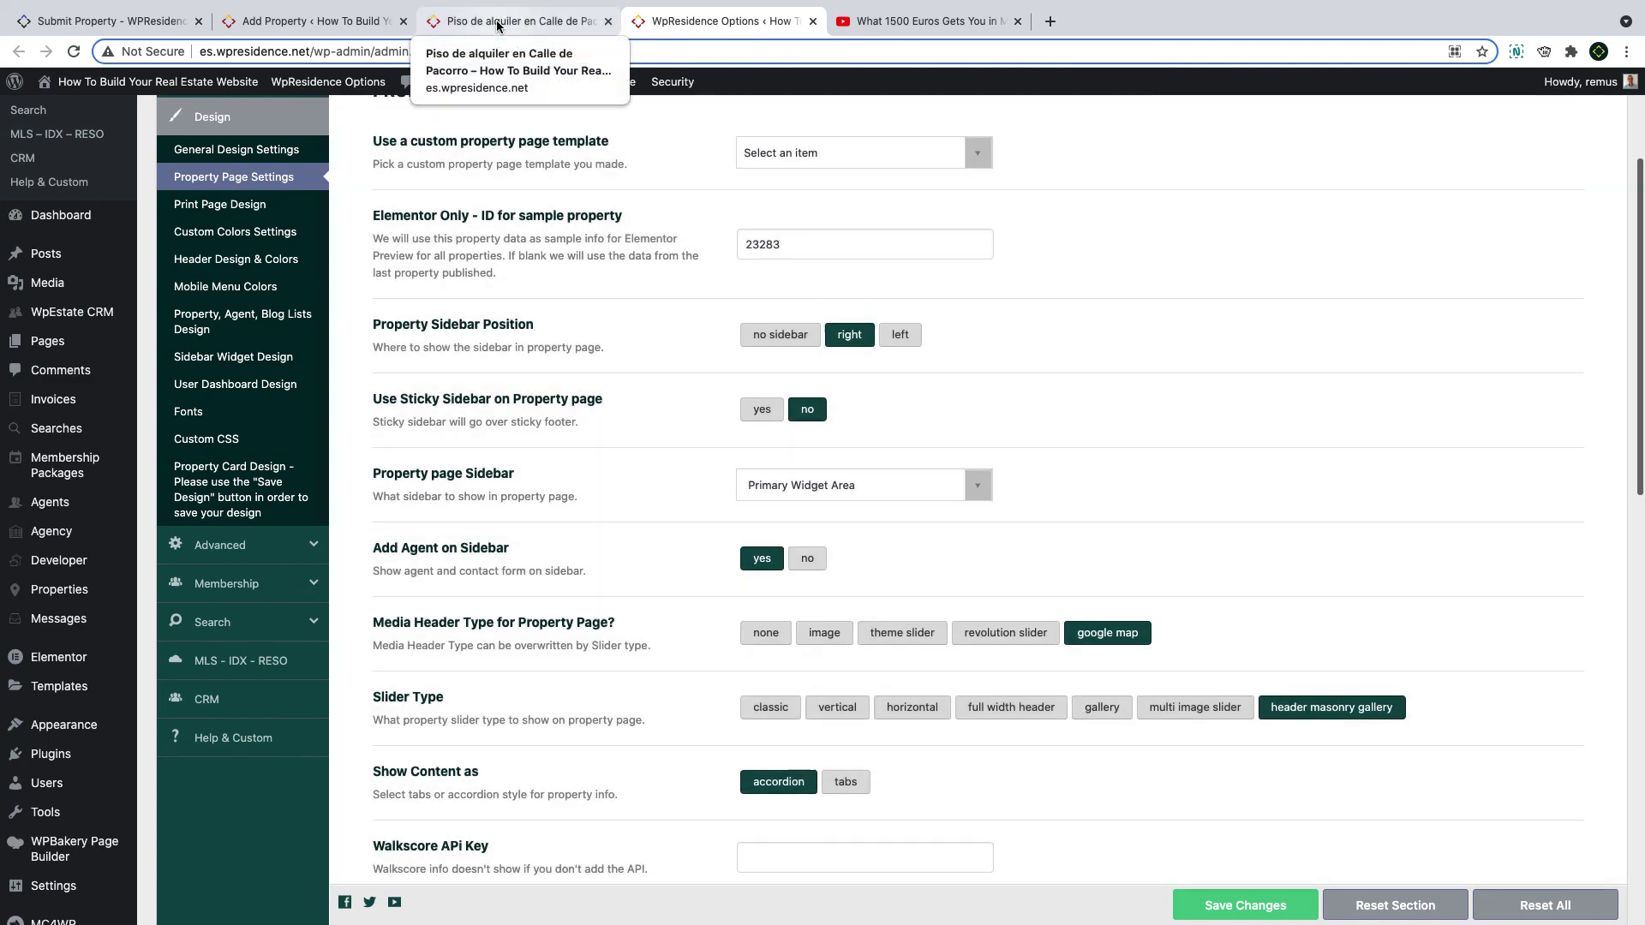
left_click(498, 24)
left_click(73, 52)
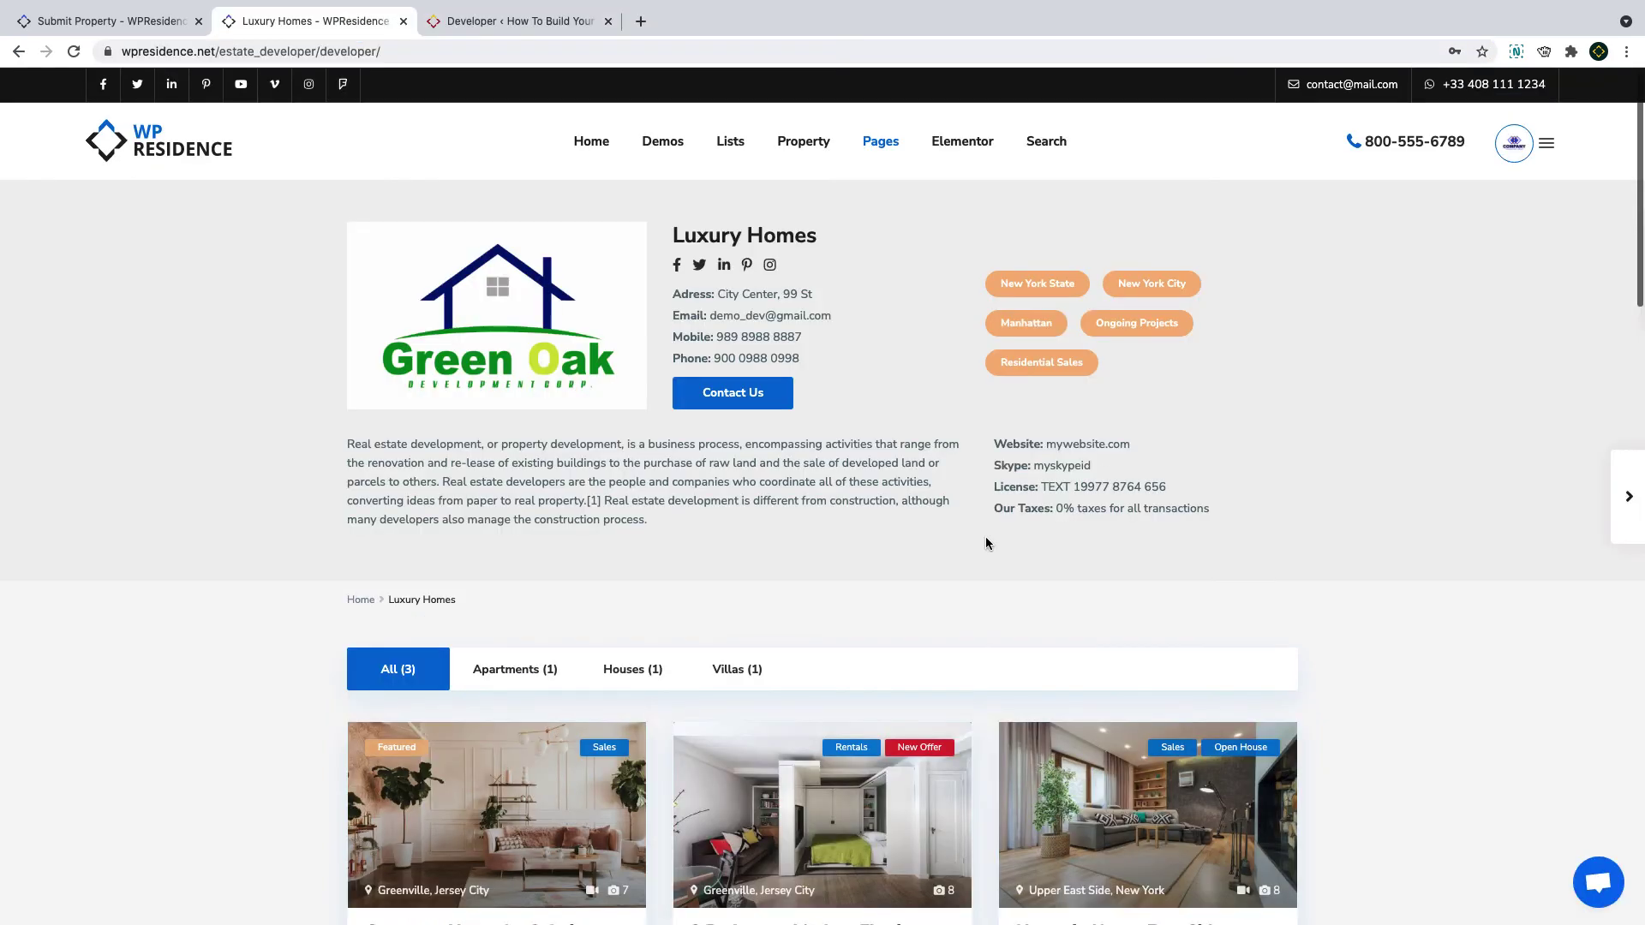
Browse the Luxury Homes developer page, then choose Add New Developer in the admin
scroll(985, 543, "down", 9)
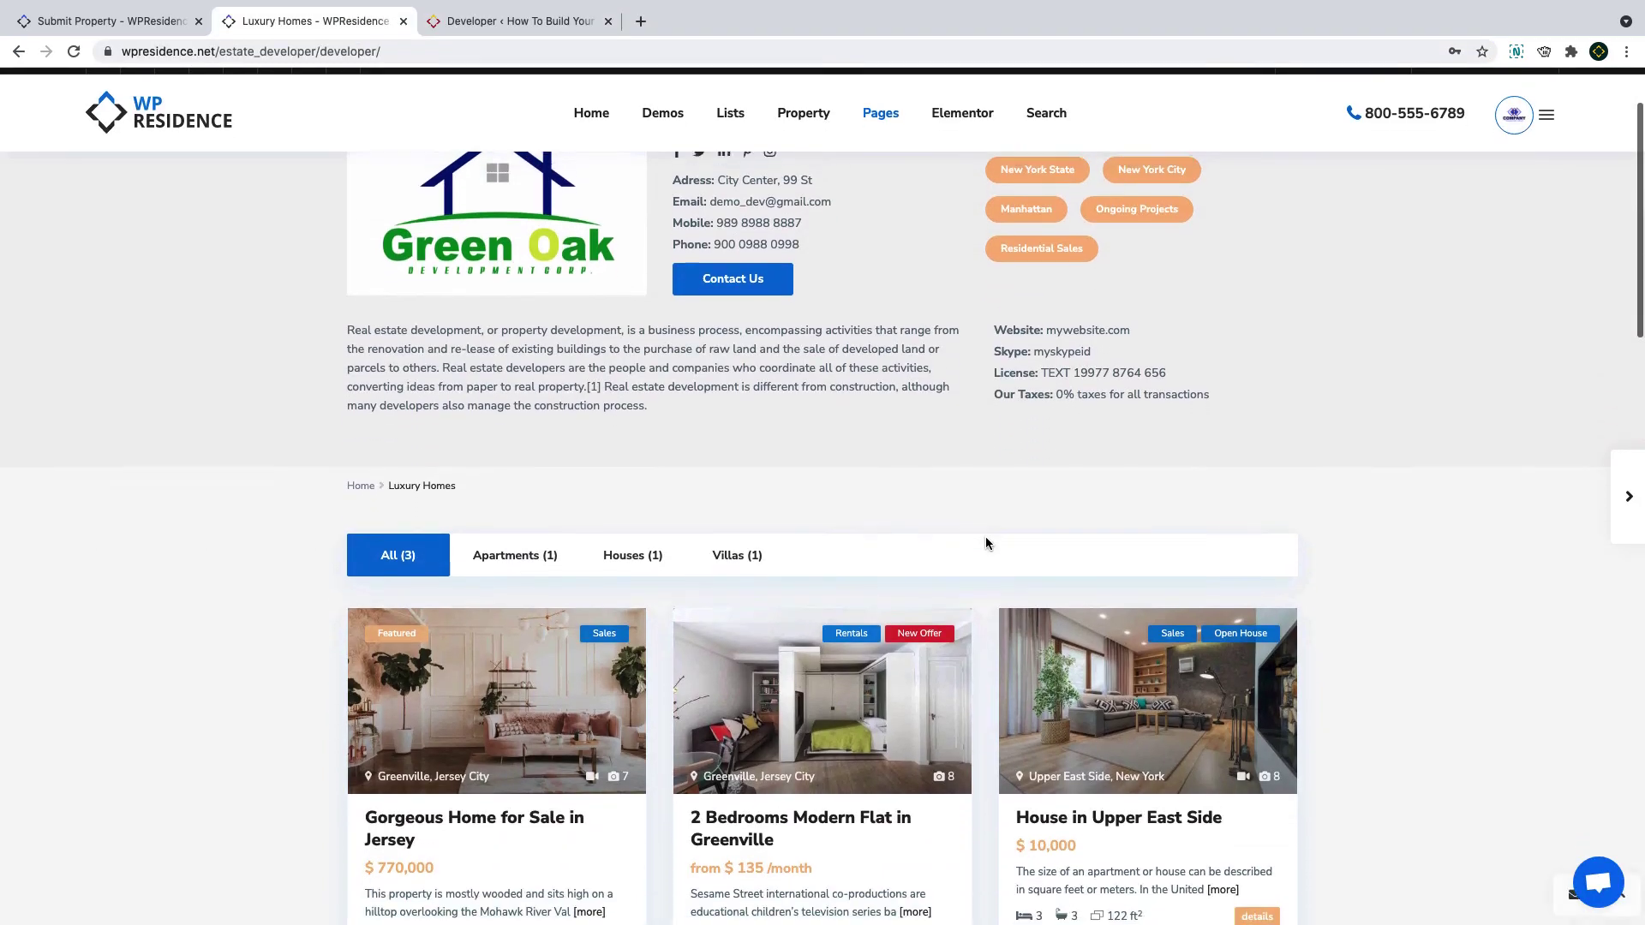
scroll(986, 544, "down", 15)
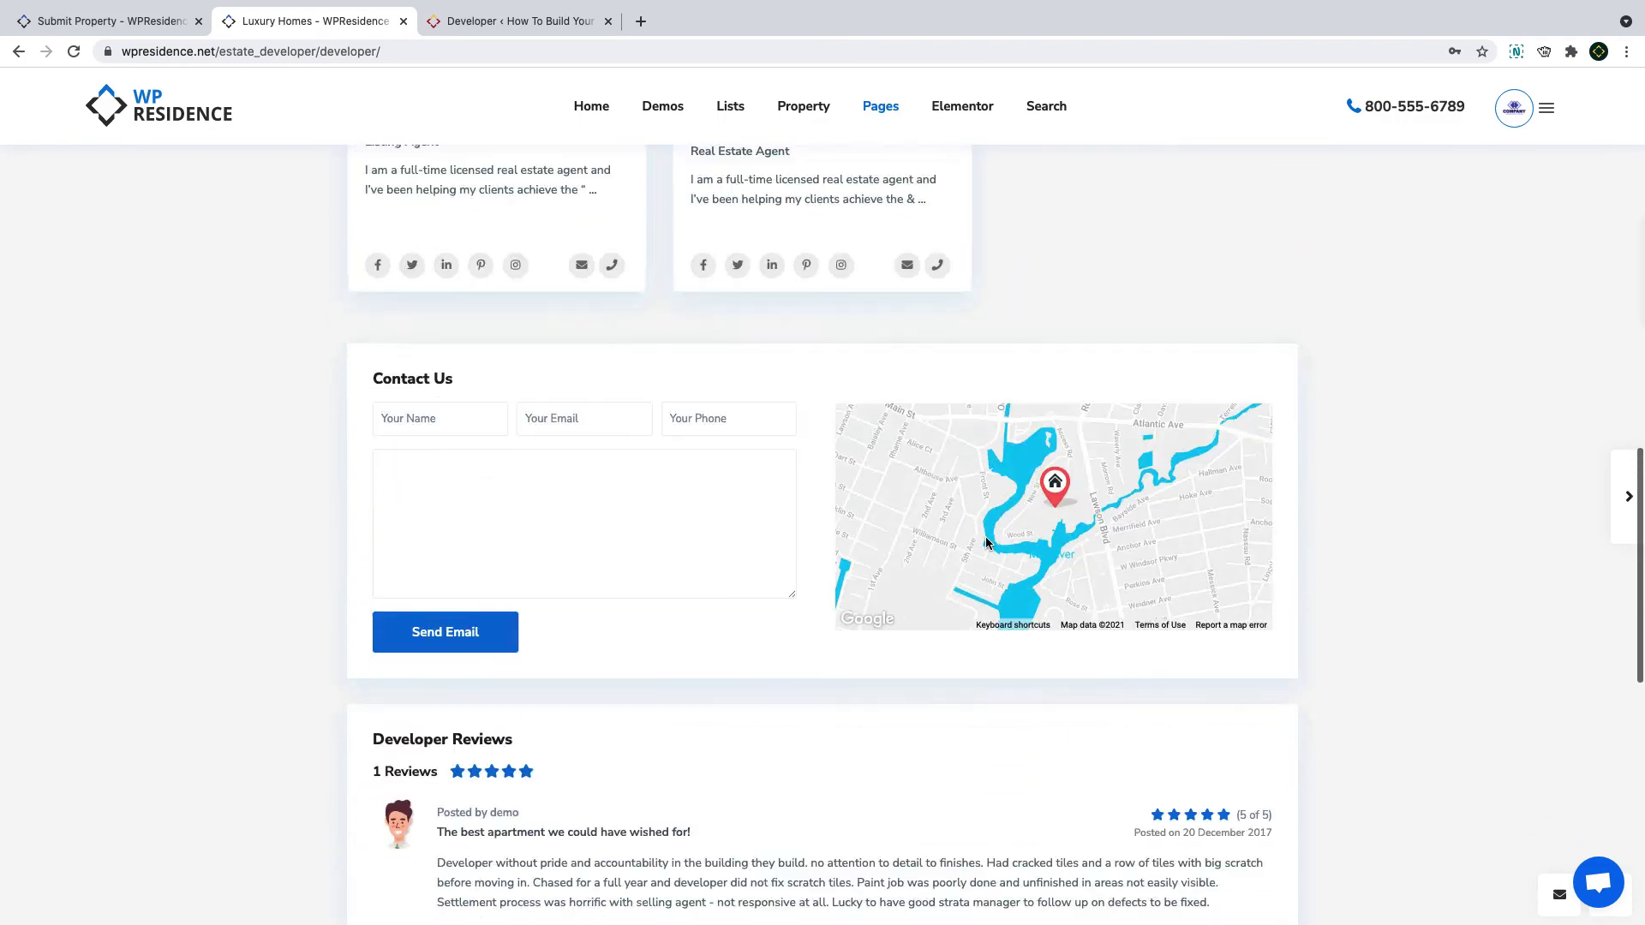
scroll(985, 538, "up", 20)
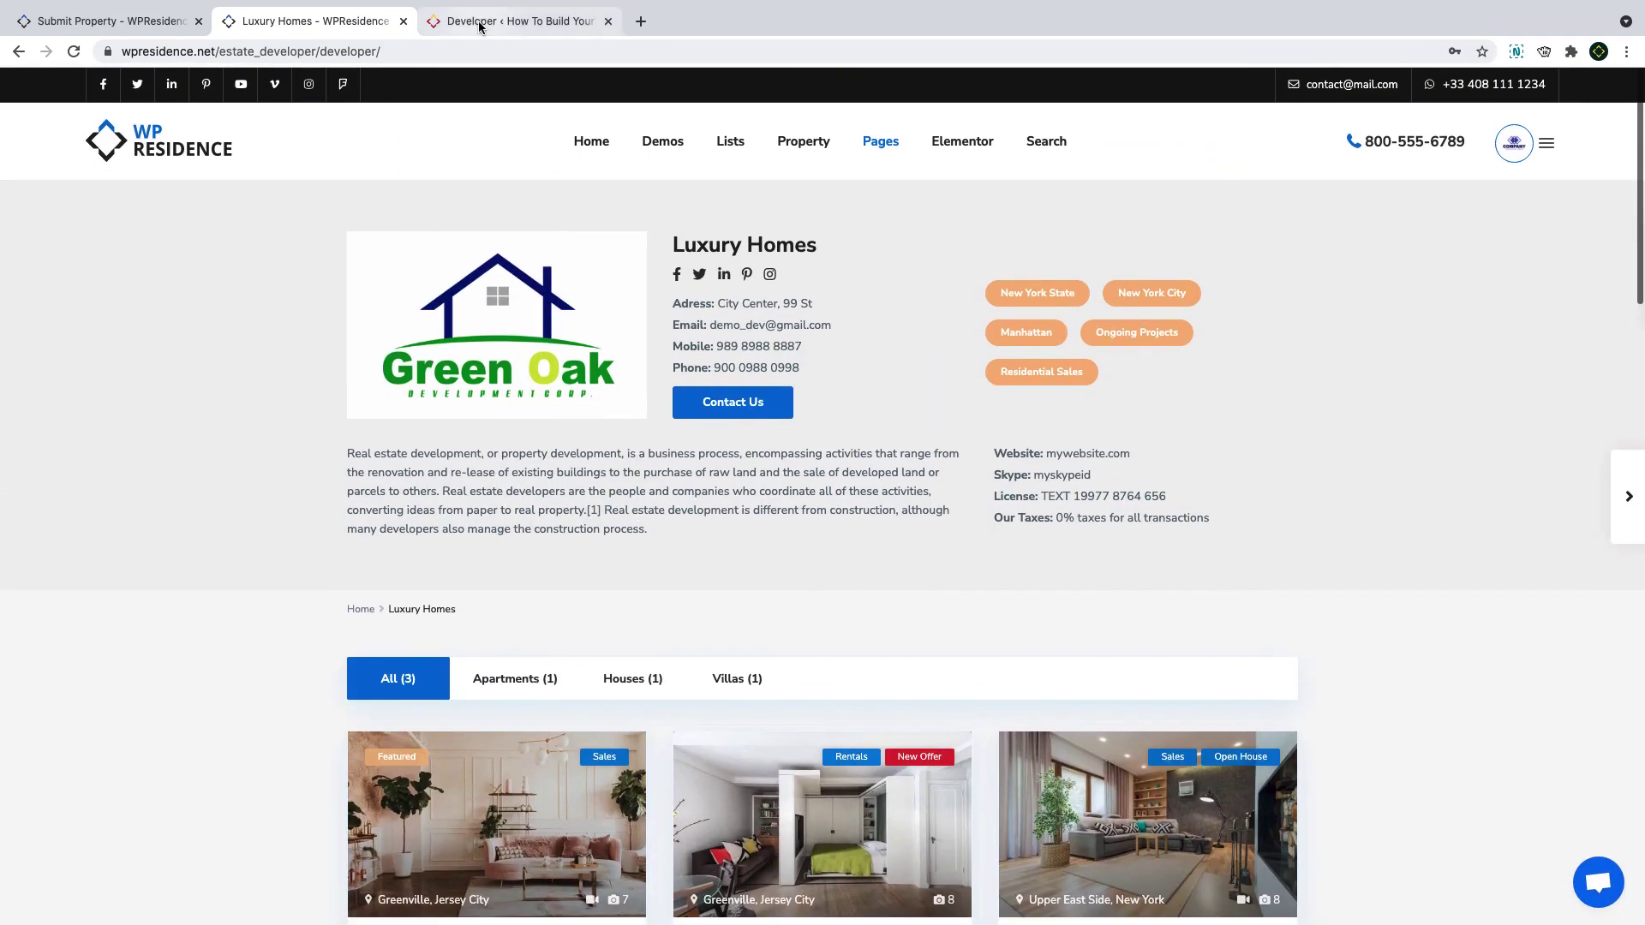
left_click(477, 21)
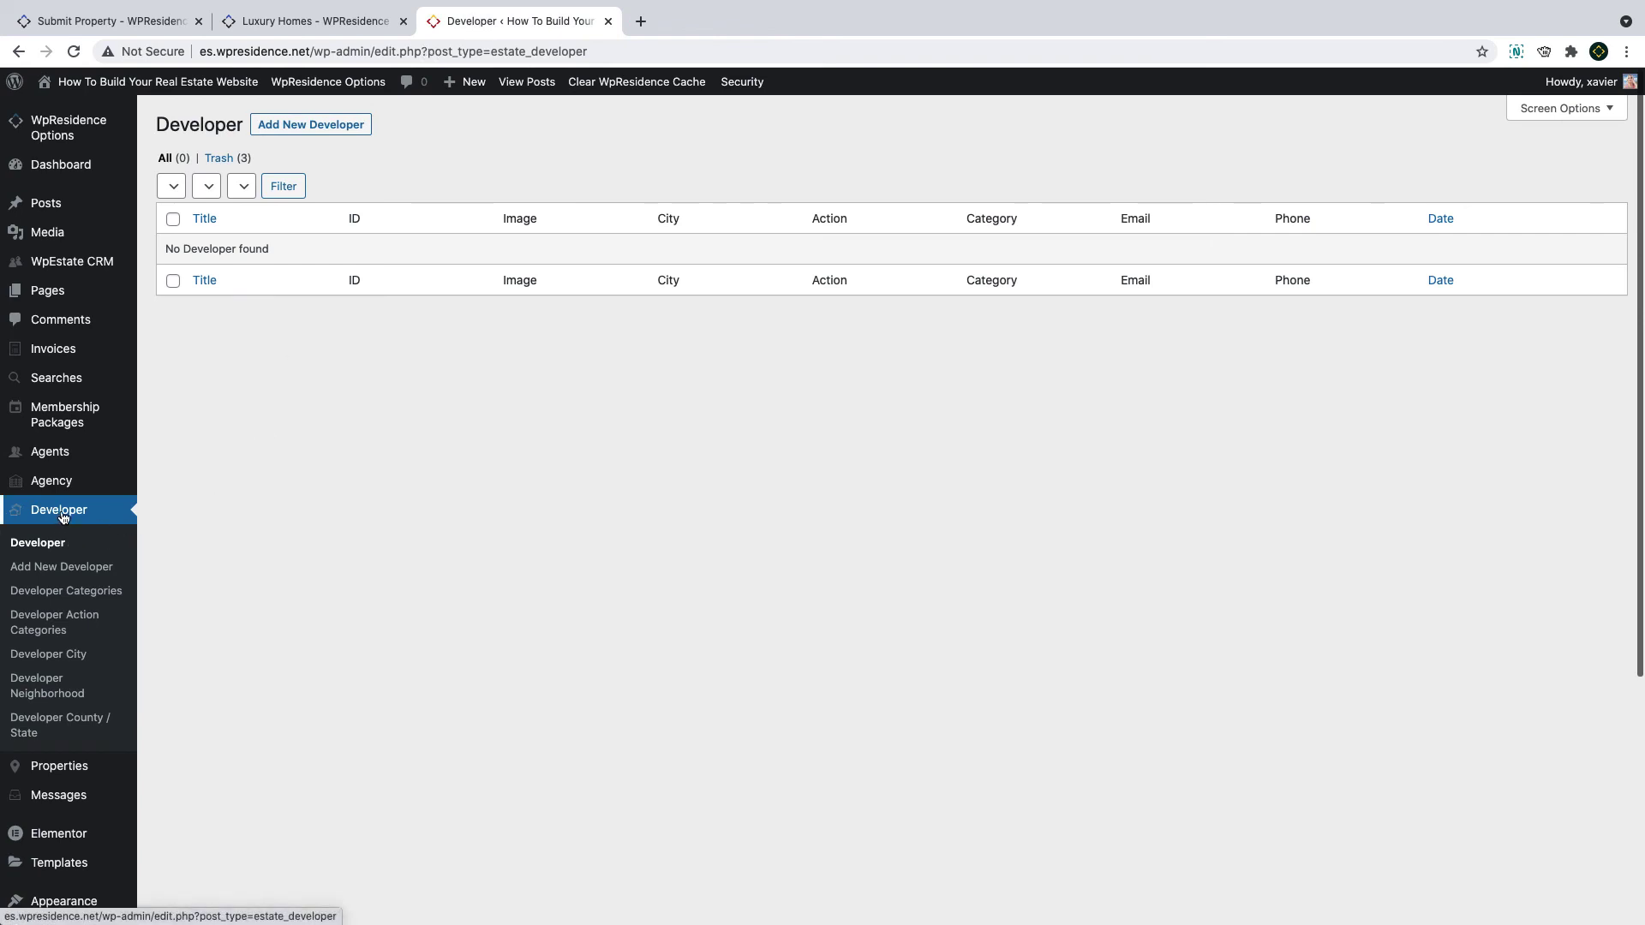
left_click(69, 570)
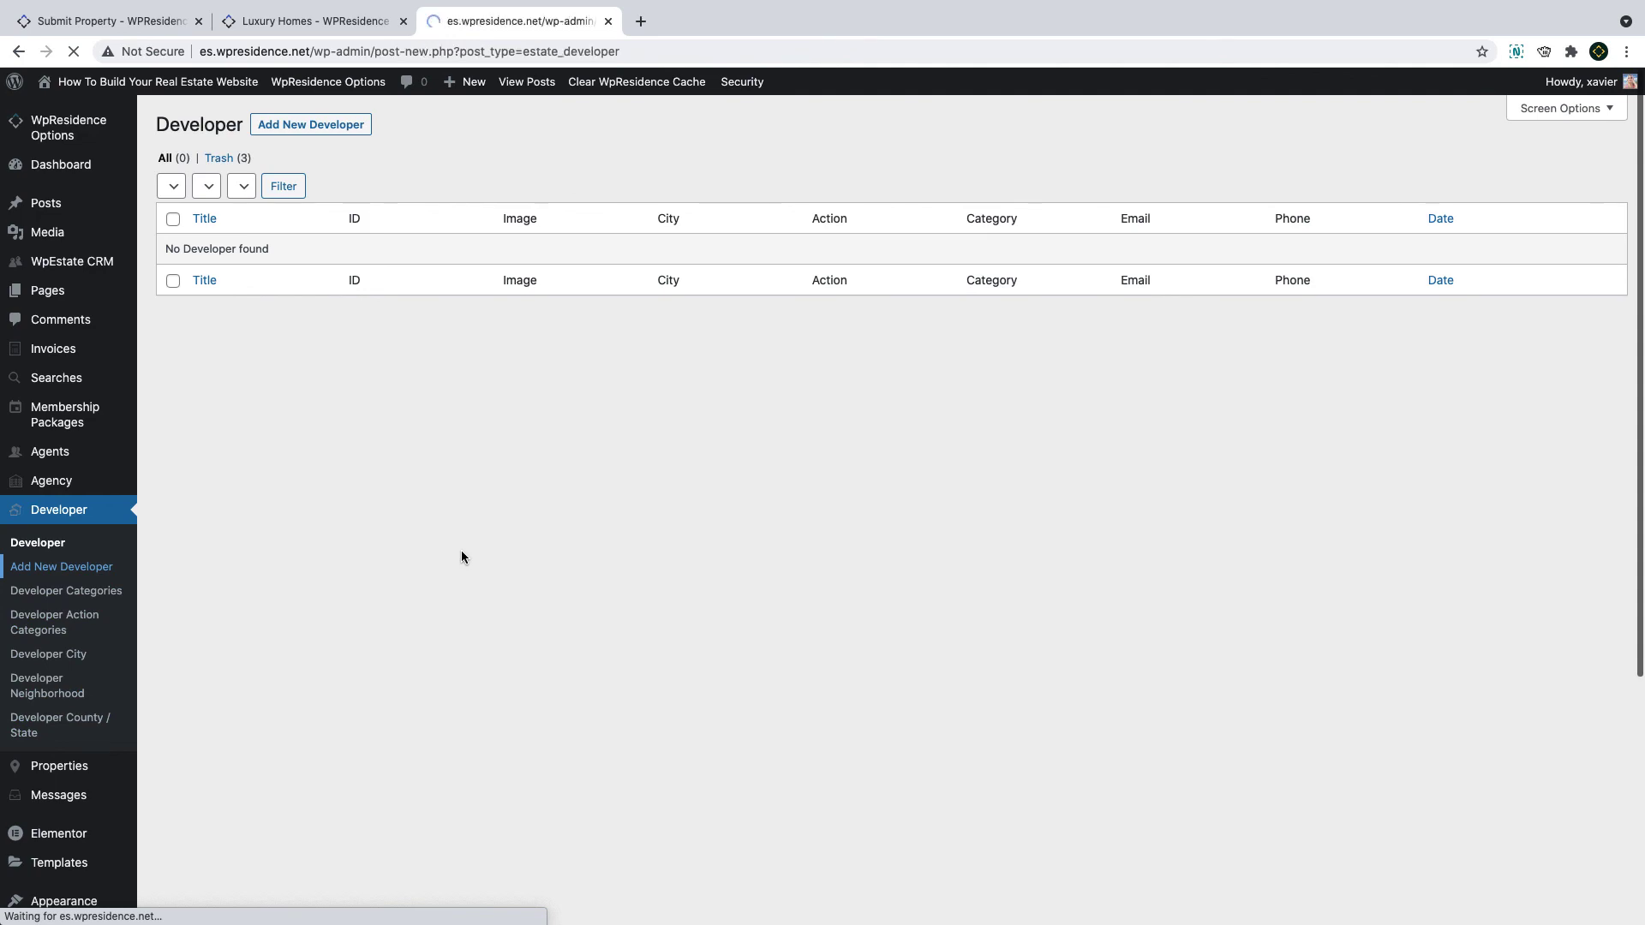